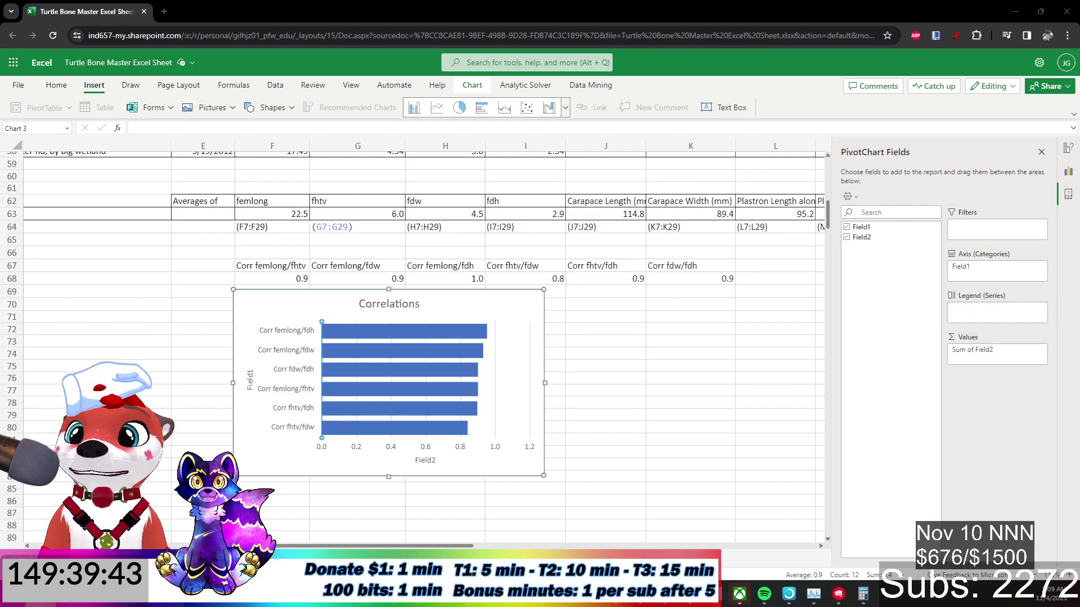
left_click(723, 388)
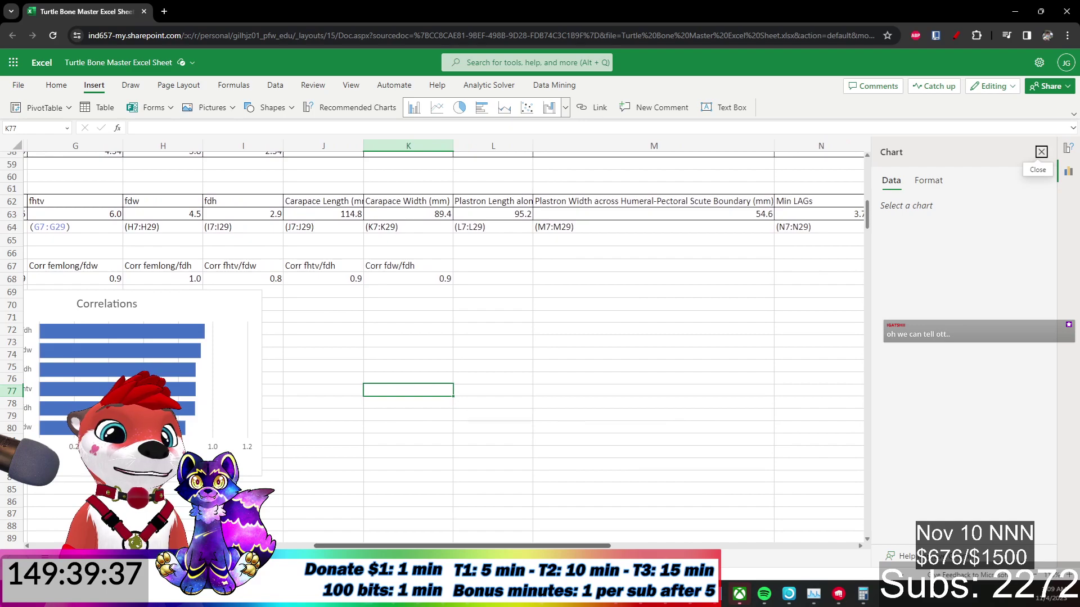
scroll(468, 282, "right", 4)
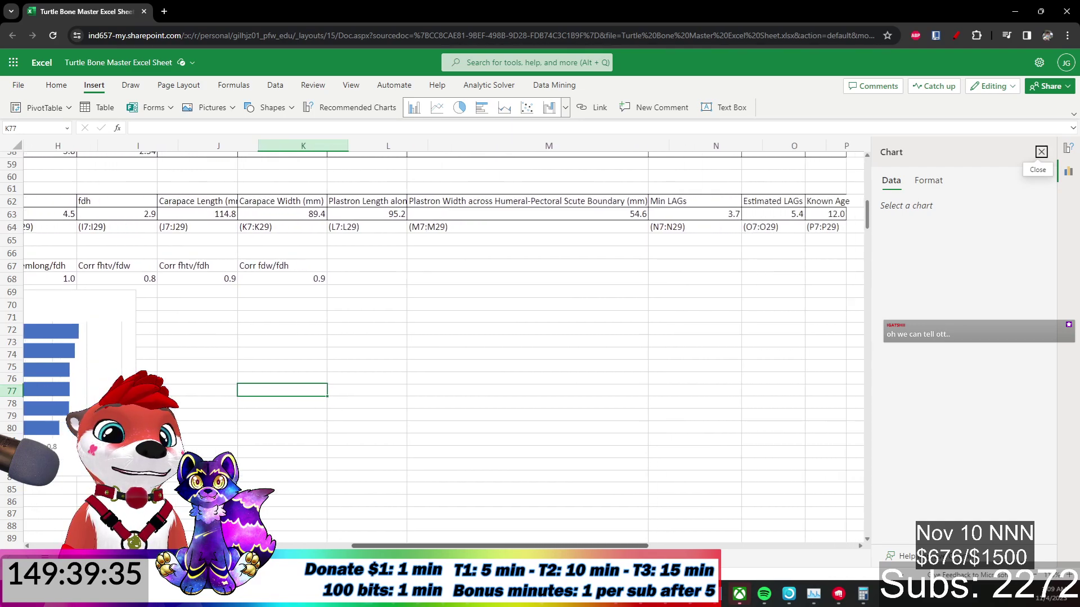
scroll(443, 341, "right", 1)
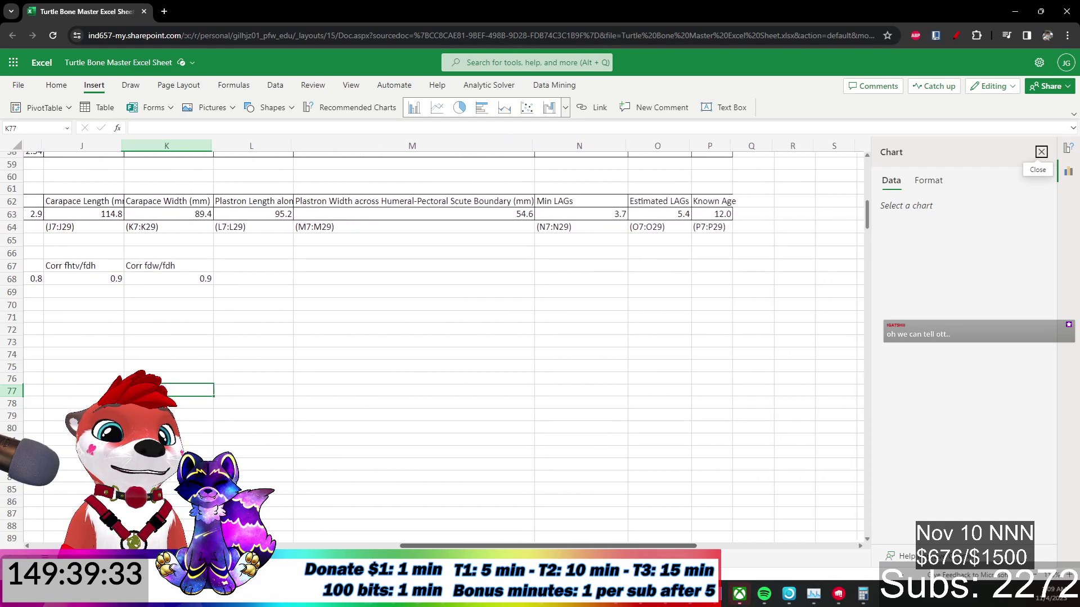
scroll(490, 516, "left", 6)
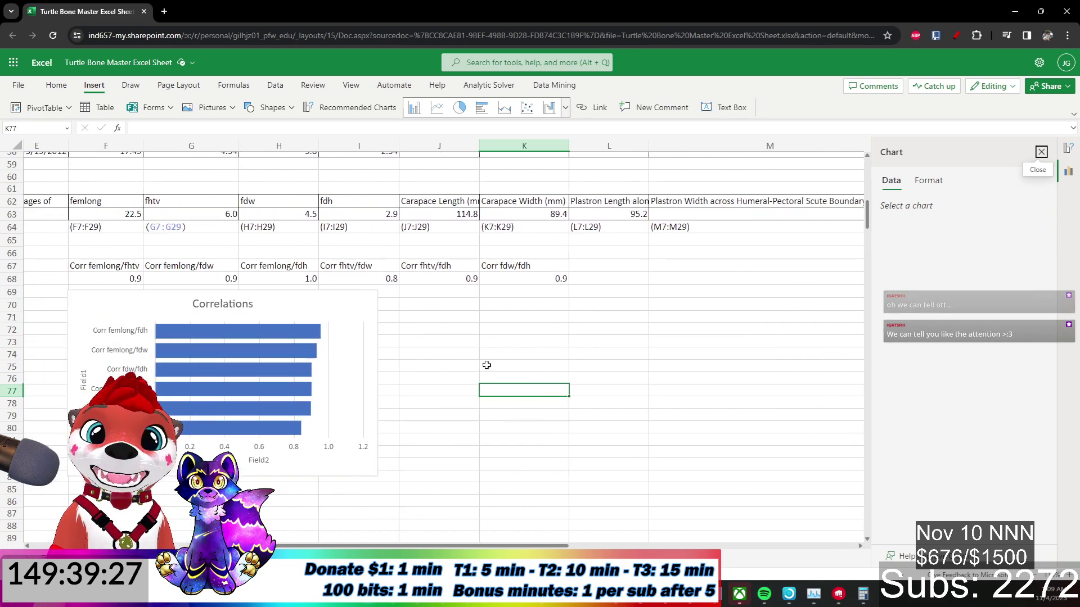
left_click(494, 406)
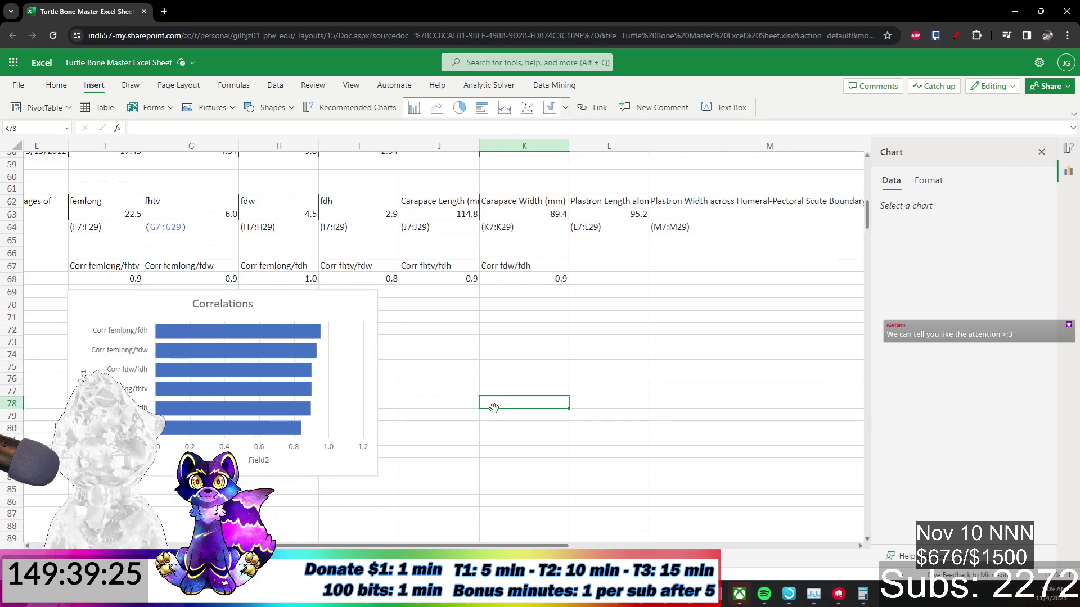
left_click_drag(423, 548, 446, 518)
left_click(468, 446)
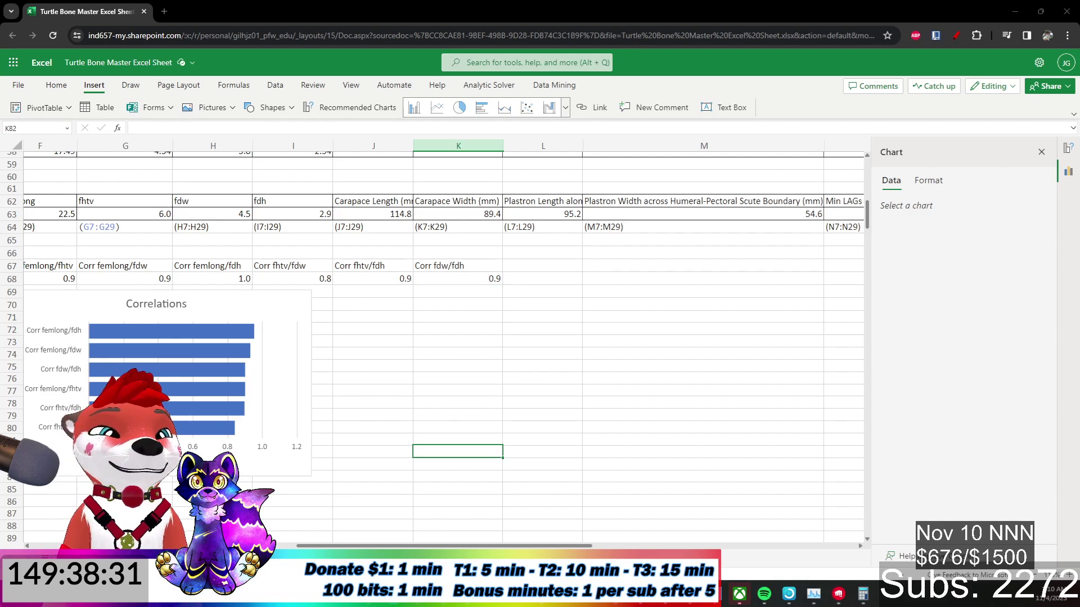
left_click(606, 291)
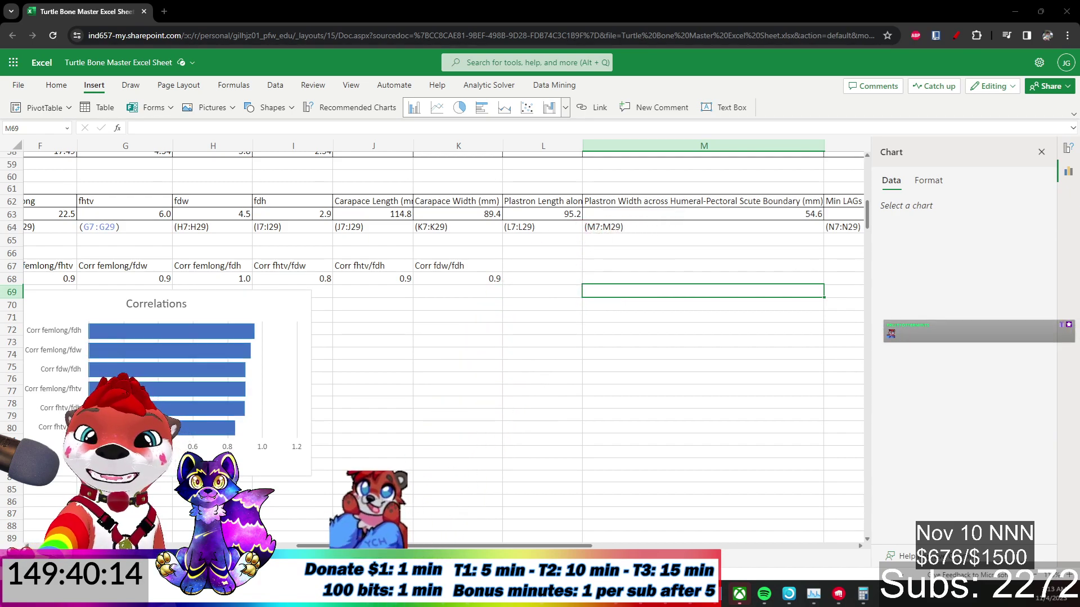
left_click(371, 437)
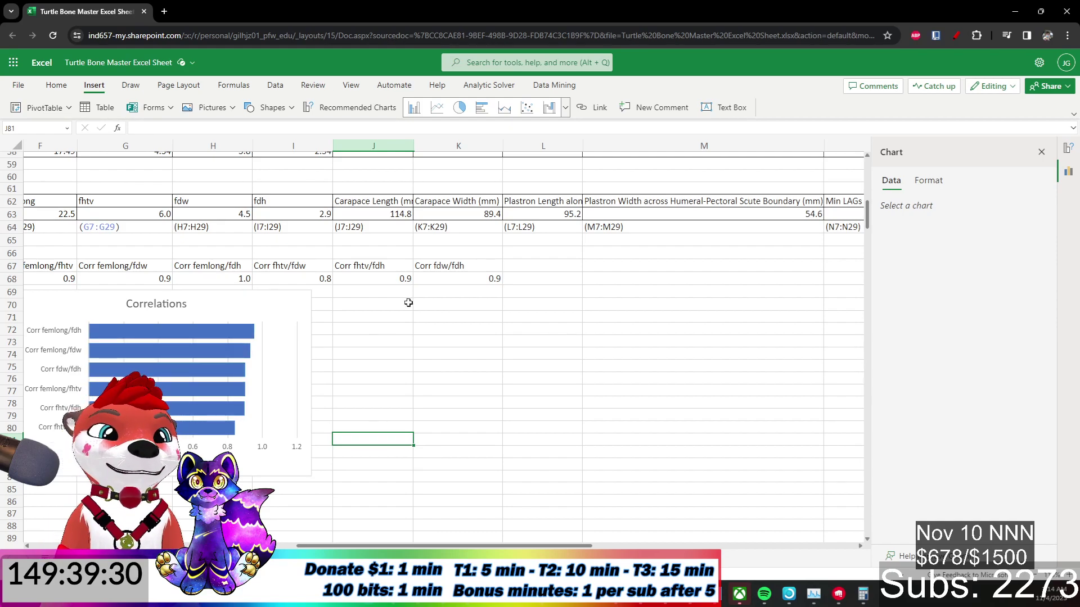
left_click(539, 296)
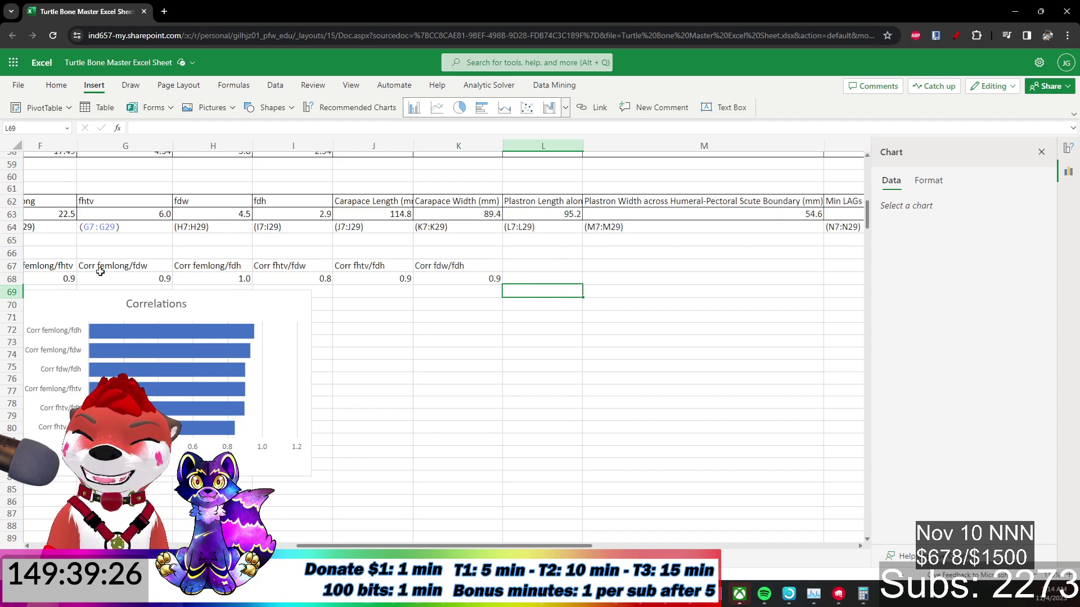
Examine the CORREL formulas in row 68 and the data ranges listed under the averages.
left_click(52, 266)
left_click(50, 280)
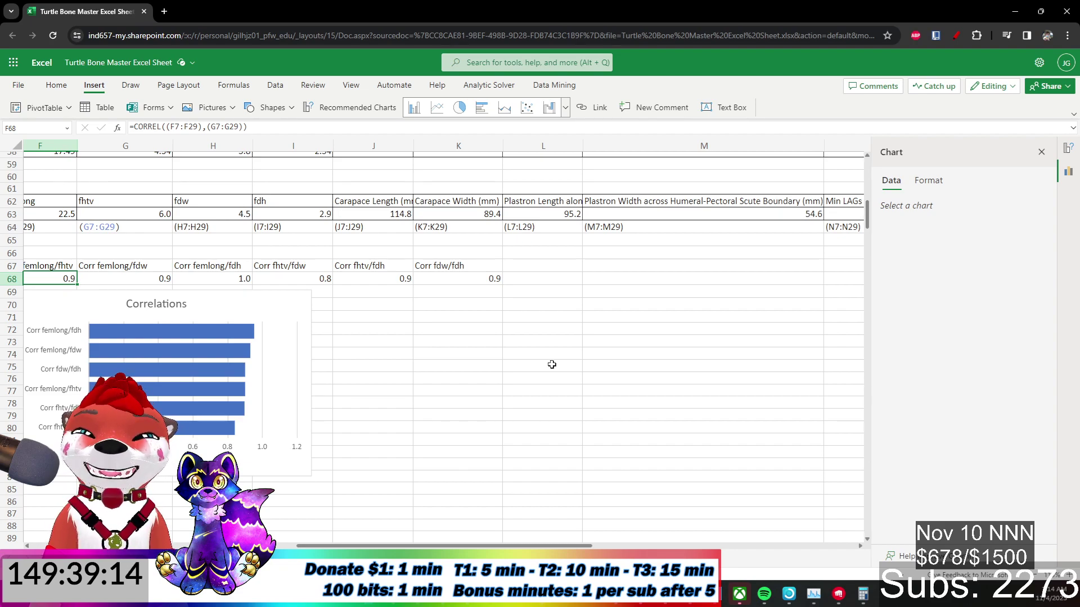
scroll(551, 365, "up", 5)
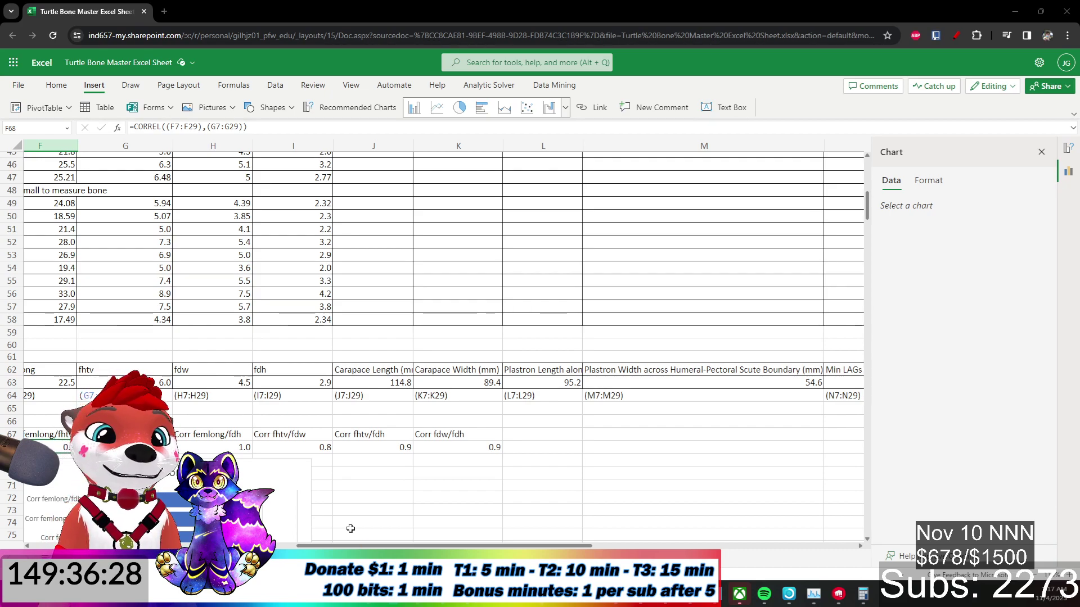
left_click(362, 499)
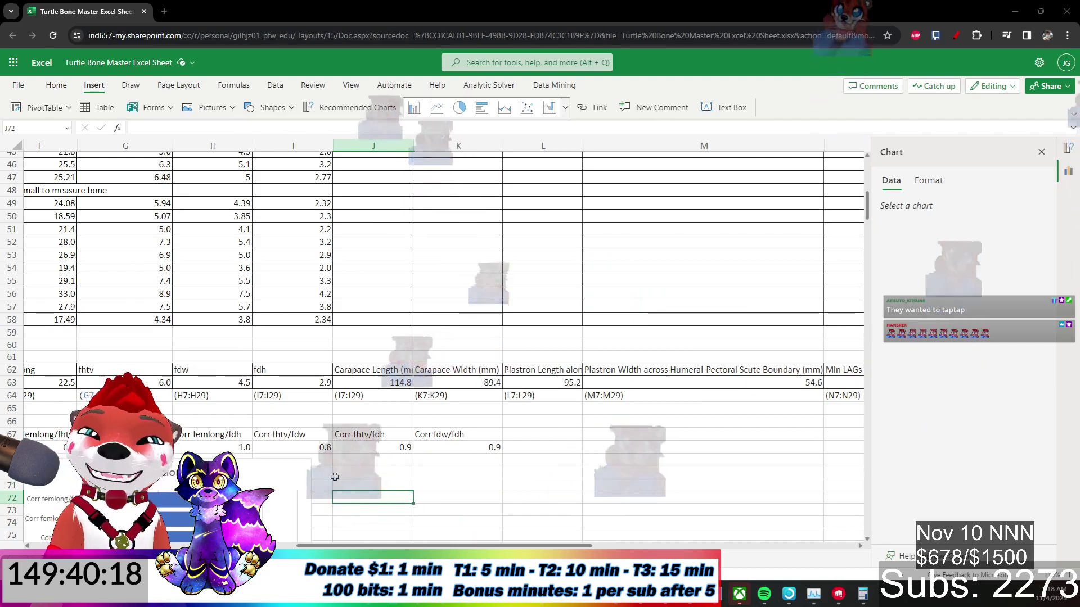
left_click(461, 448)
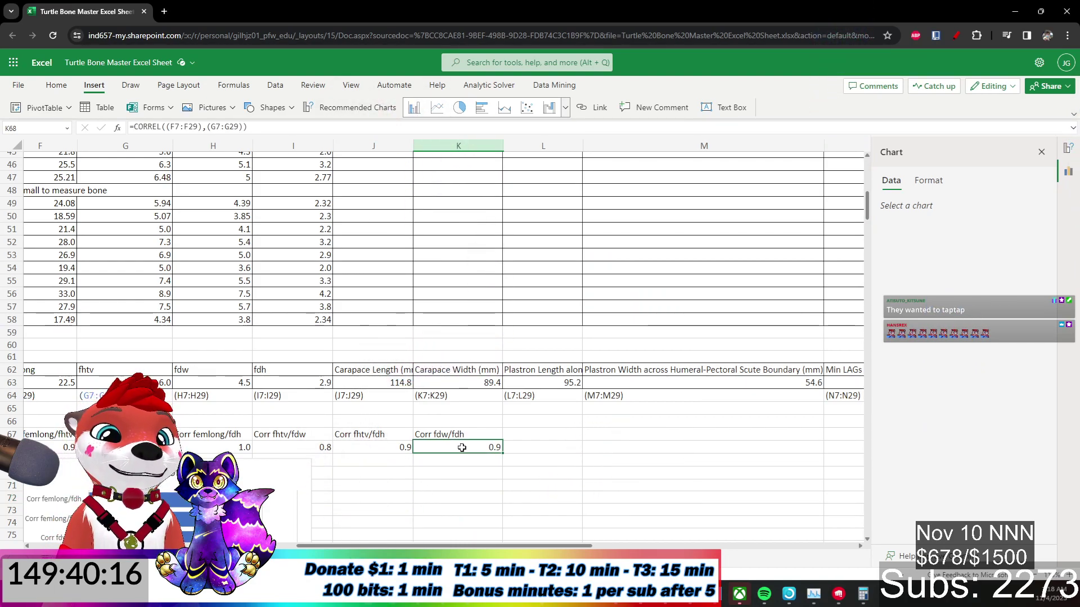
left_click(56, 447)
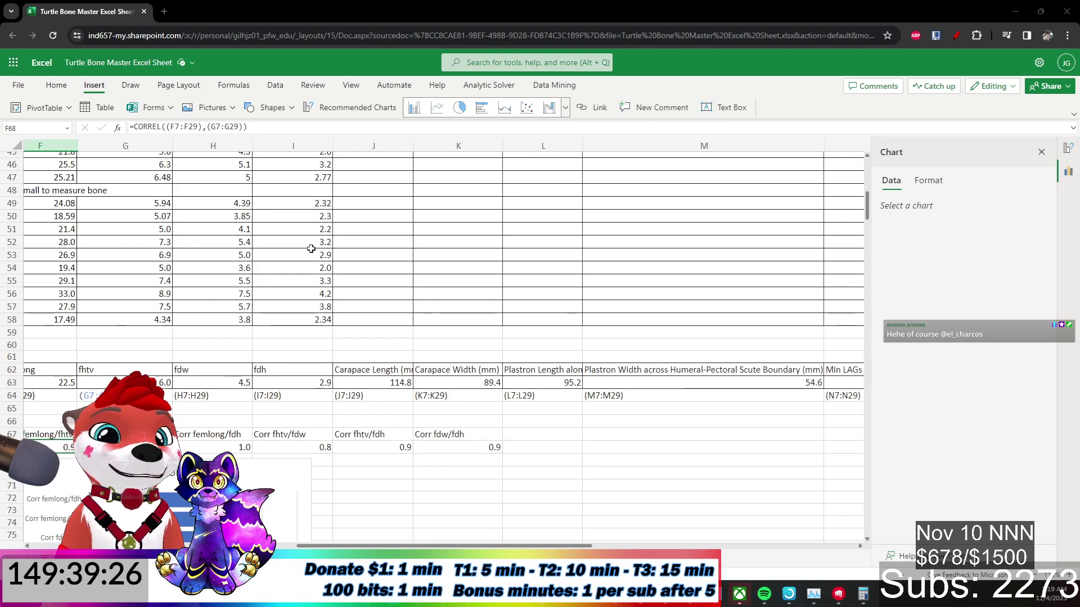
left_click(475, 410)
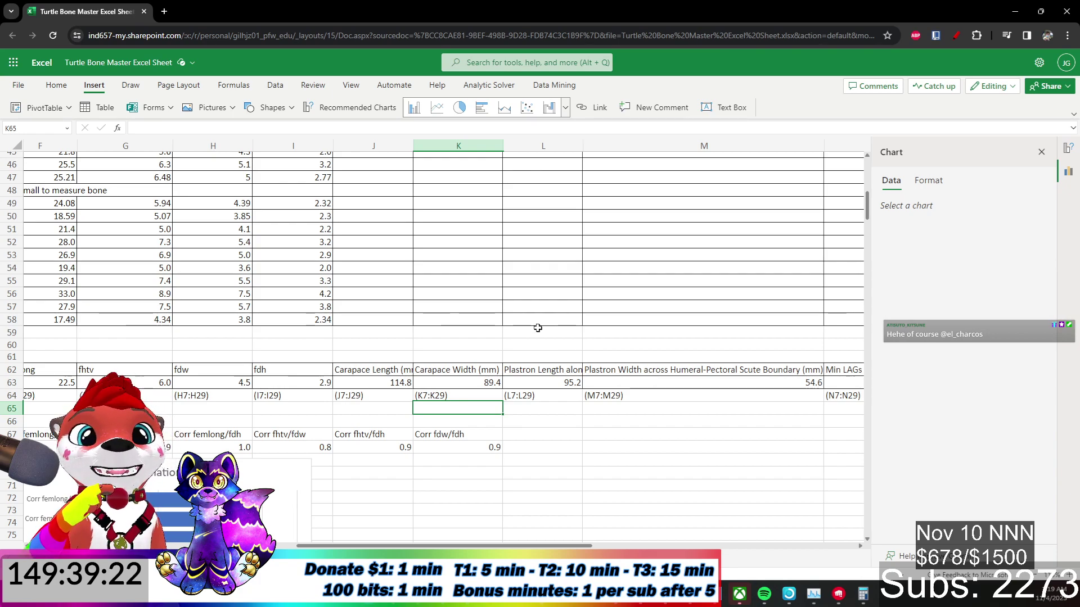
left_click(391, 392)
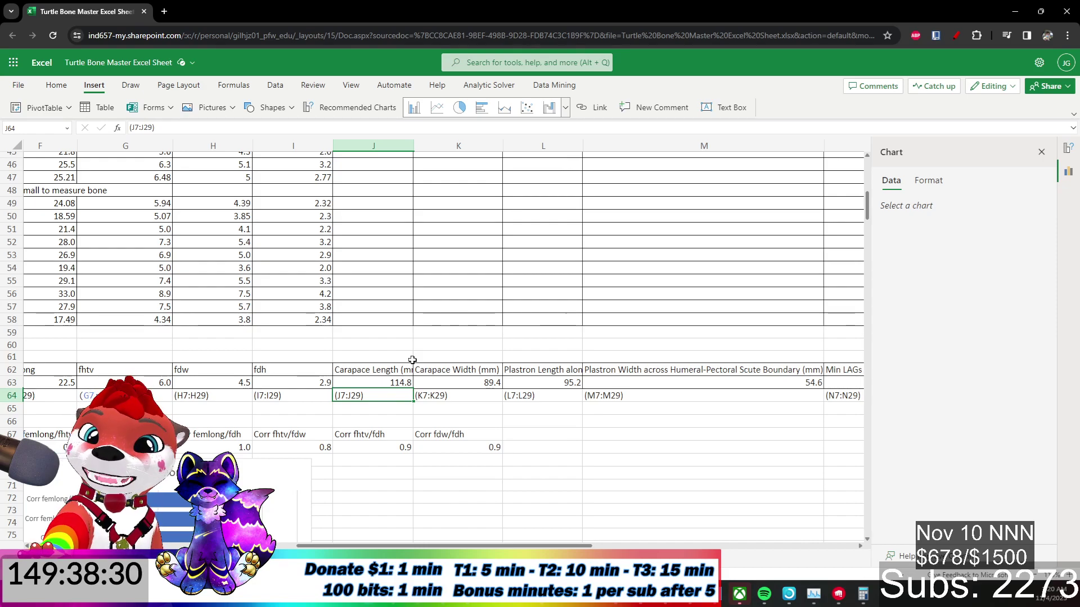
Move the Correlations chart down so its upper edge sits at about row 80, clearing the rows beneath the correlation table.
scroll(419, 338, "down", 3)
scroll(418, 338, "down", 1)
left_click(305, 265)
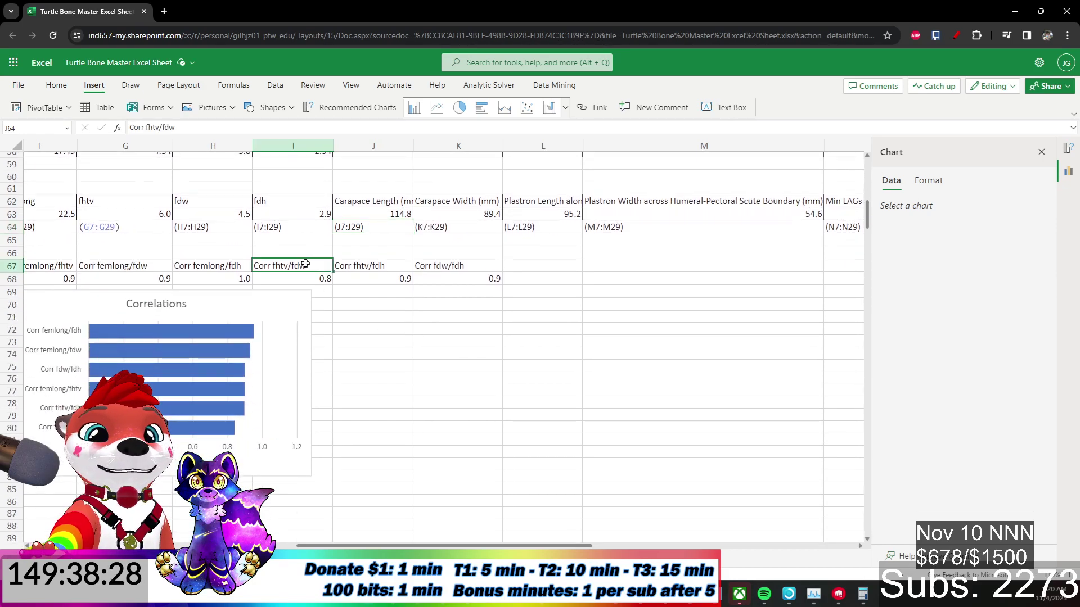
left_click(494, 276, "shift")
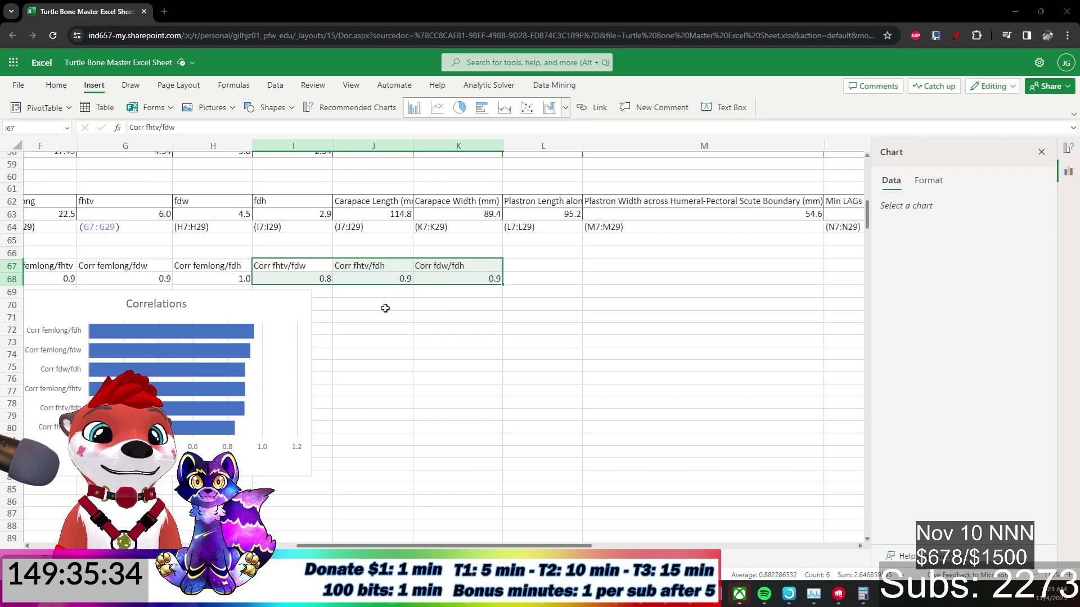
left_click(268, 317)
left_click_drag(242, 303, 246, 467)
Move the fhtv/fdw, fhtv/fdh and fdw/fdh correlation headings and values from I67:K68 to I71:K72.
left_click_drag(307, 265, 468, 281)
key("ctrl+x")
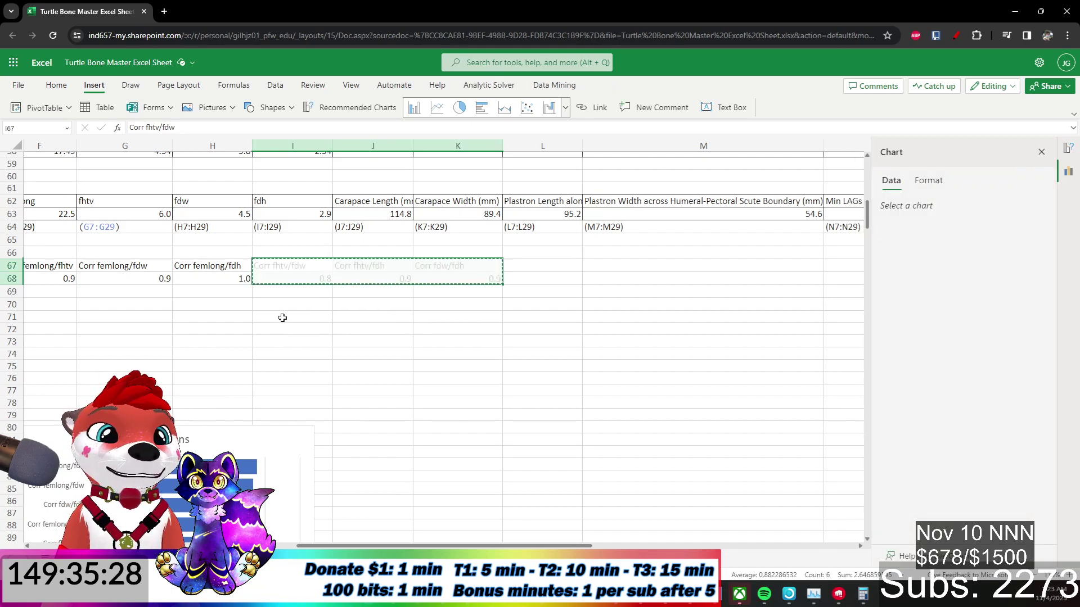
left_click(280, 315)
key("ctrl+v")
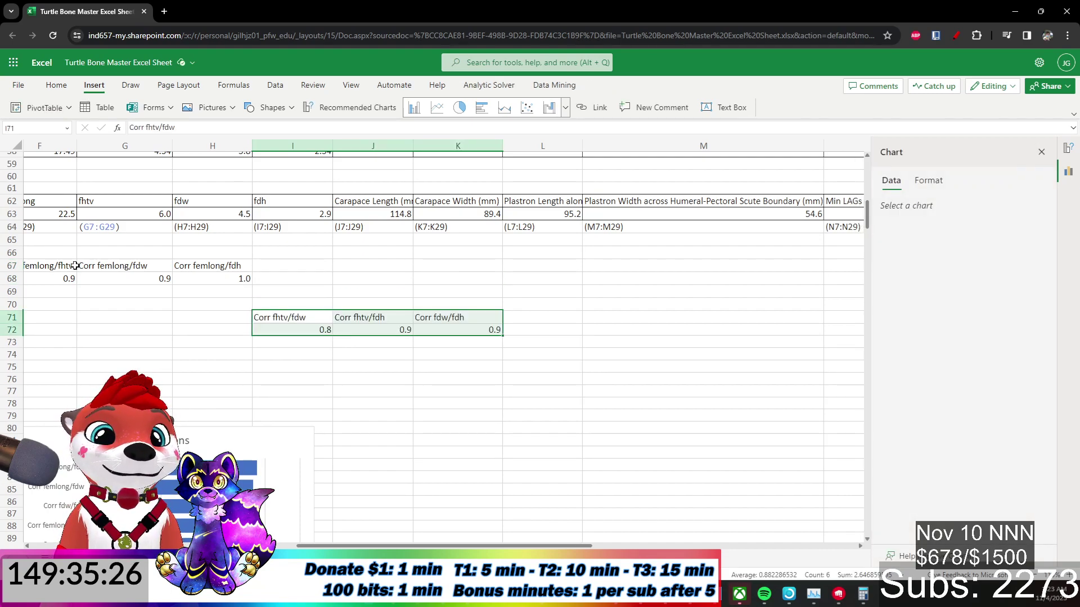
Shorten the heading in F67 to femlong/fhtv by removing its Corr prefix.
left_click(75, 266)
key("Right")
key("Right")
key("Right")
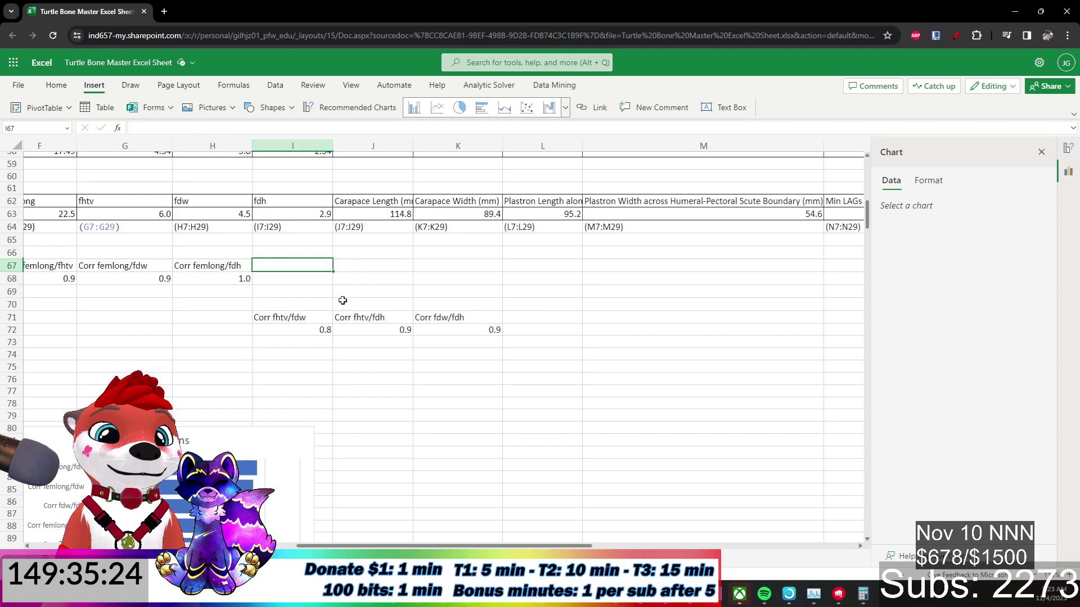
scroll(343, 301, "left", 1)
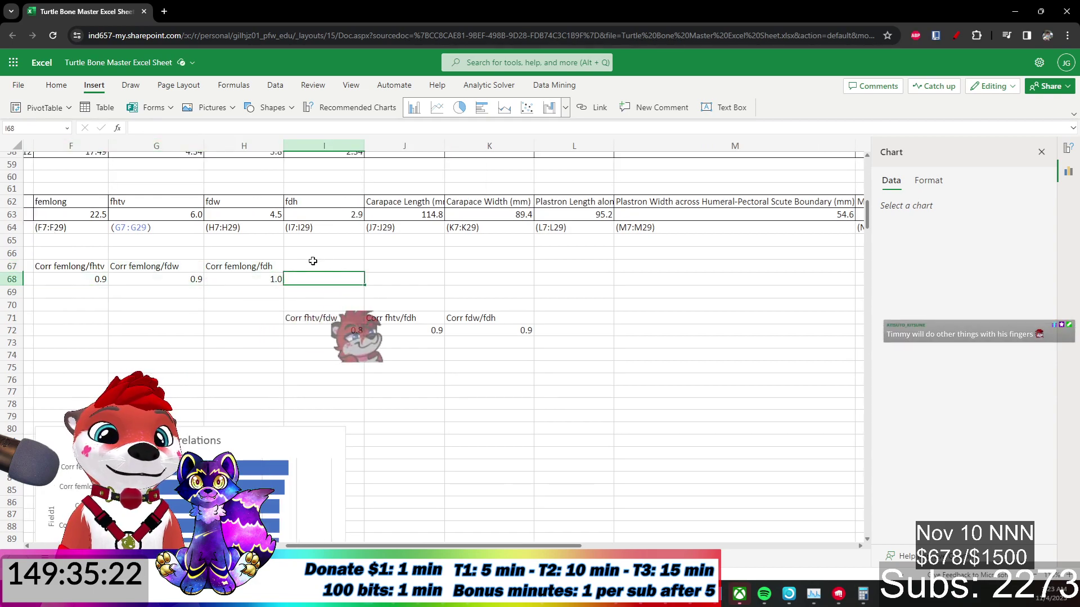
left_click(87, 268)
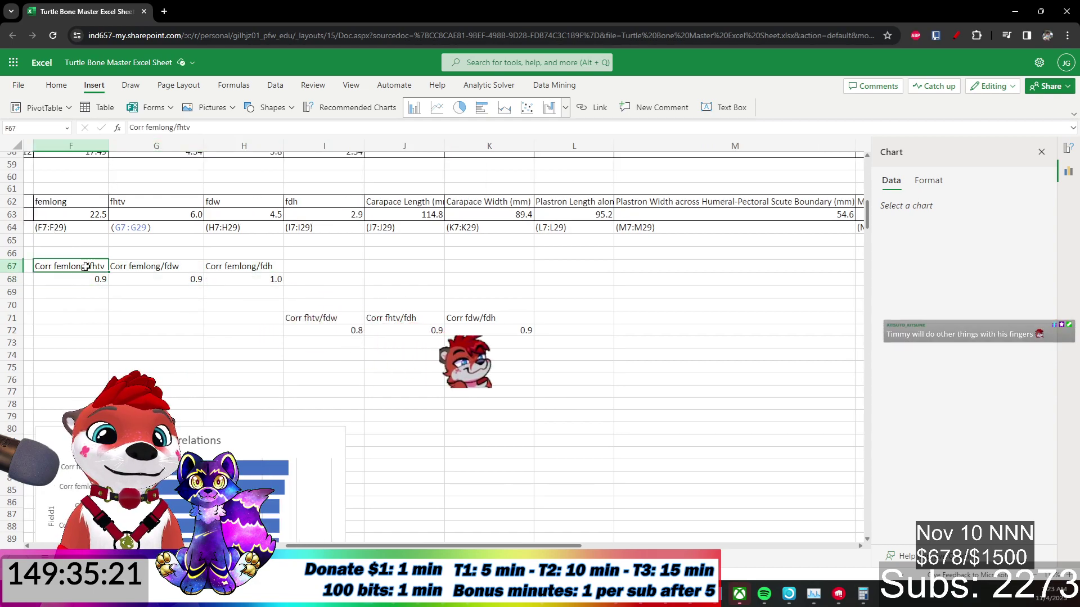
left_click(148, 129)
key("BackSpace")
key("BackSpace")
key("BackSpace")
key("BackSpace")
key("BackSpace")
left_click(170, 280)
Remove the Corr prefix from the headings in G67 and H67, leaving femlong/fdw and femlong/fdh.
left_click(149, 268)
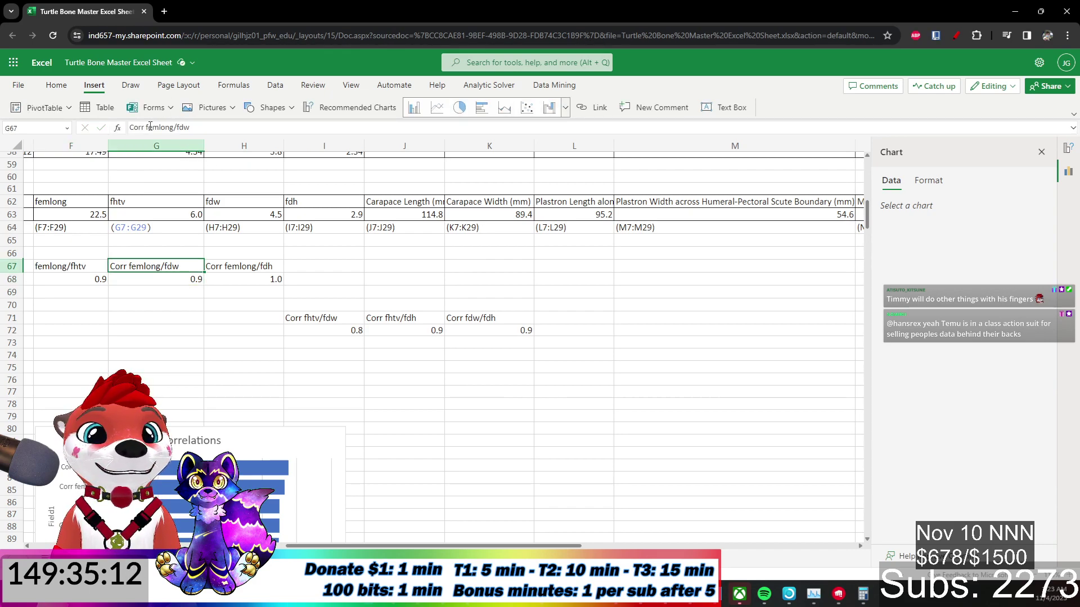
left_click_drag(149, 127, 128, 128)
key("BackSpace")
left_click(216, 264)
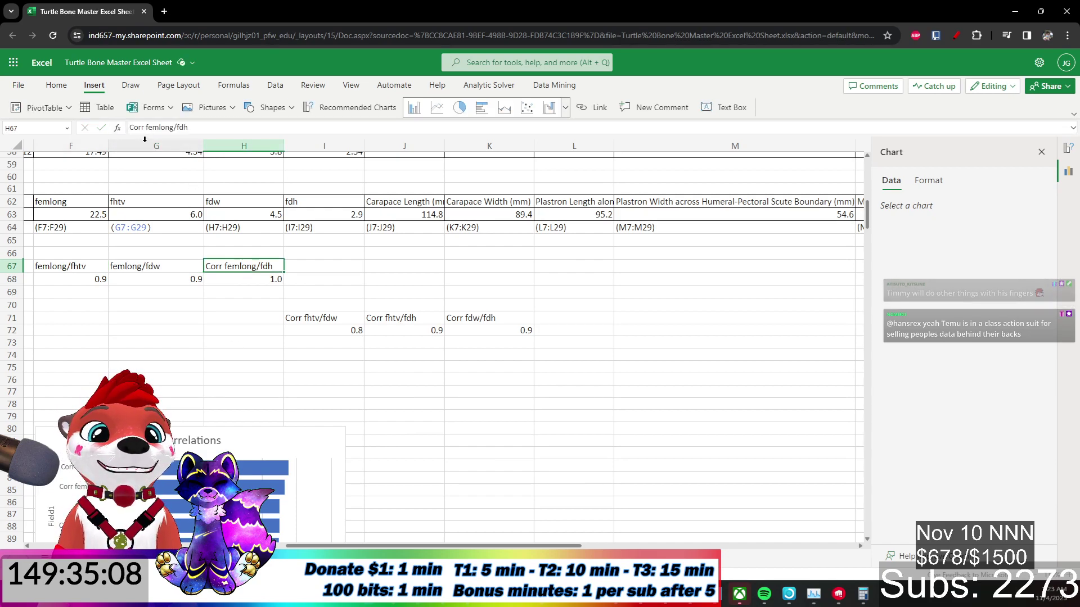
left_click_drag(147, 127, 129, 128)
key("BackSpace")
key("Tab")
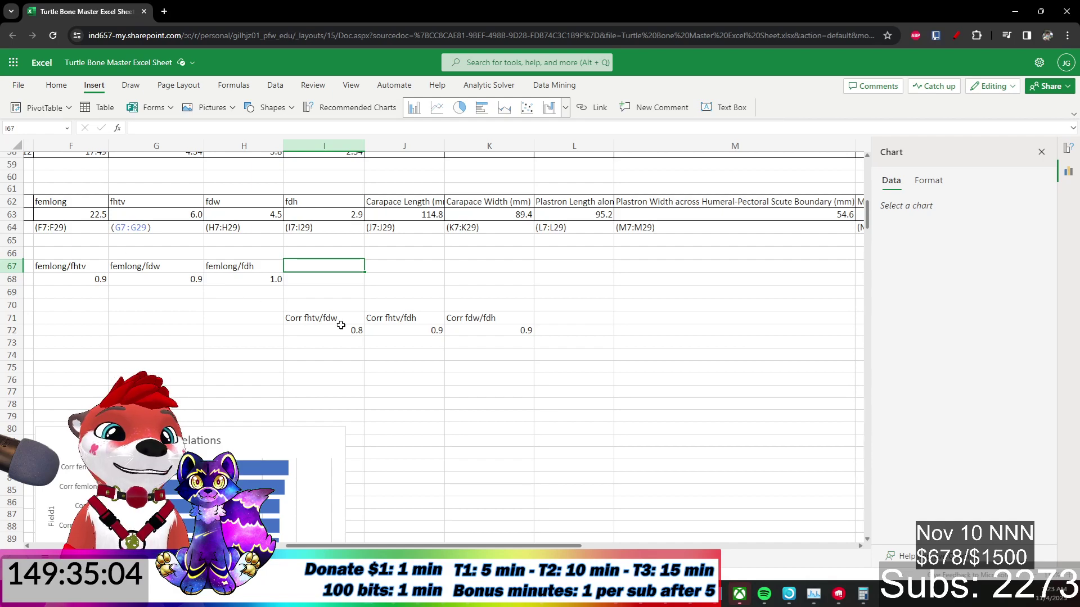
Remove the Corr prefix from the headings in I71:K71, leaving fhtv/fdw, fhtv/fdh and fdw/fdh.
left_click(341, 325)
left_click_drag(148, 127, 101, 127)
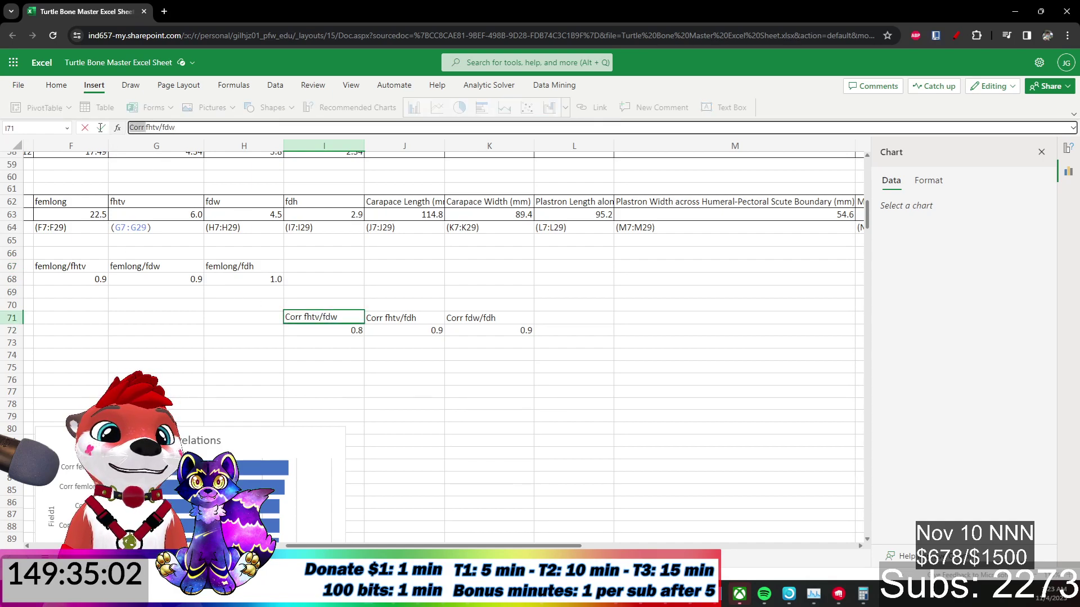
key("BackSpace")
key("Tab")
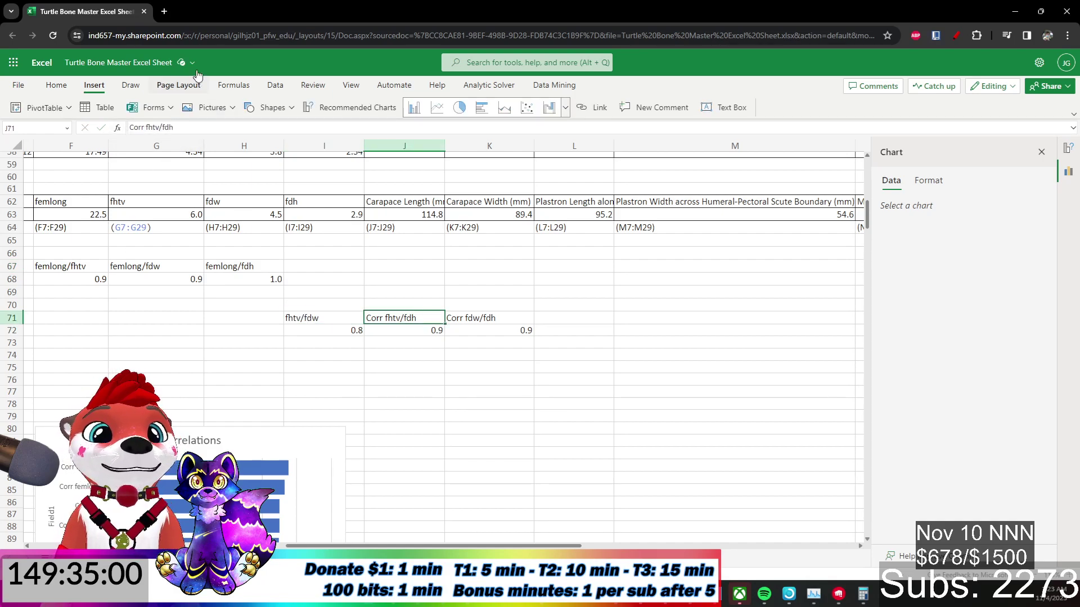
left_click_drag(145, 127, 69, 130)
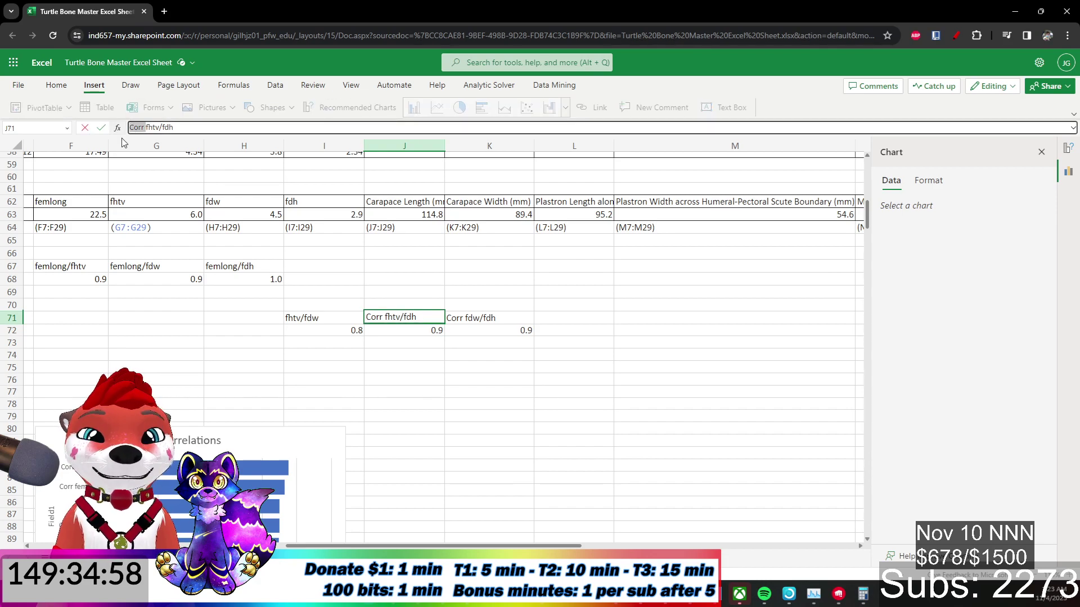
key("BackSpace")
key("Tab")
left_click_drag(145, 127, 72, 127)
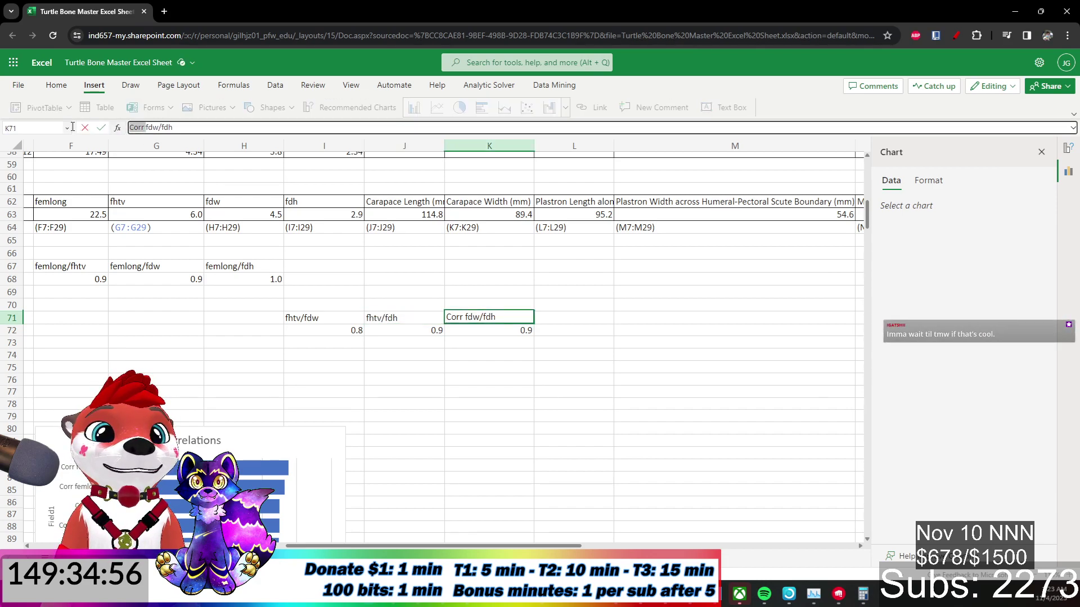
key("BackSpace")
key("Tab")
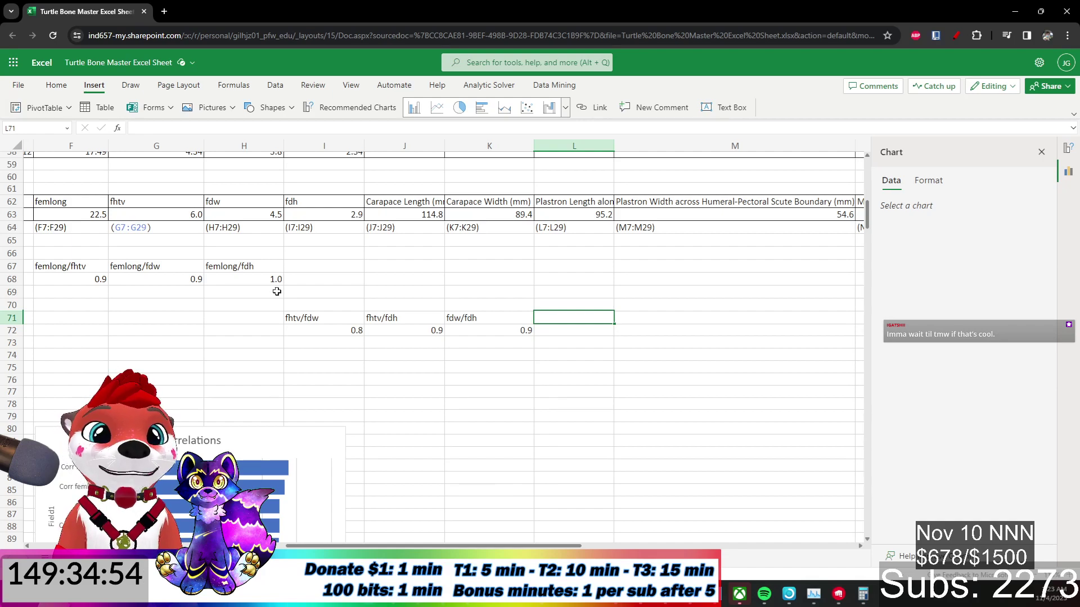
Add dollar-sign anchors to the F7:F29 range in the femlong/fhtv CORREL formula in F68, starting the range with $F7.
scroll(277, 546, "left", 5)
left_click_drag(277, 545, 368, 541)
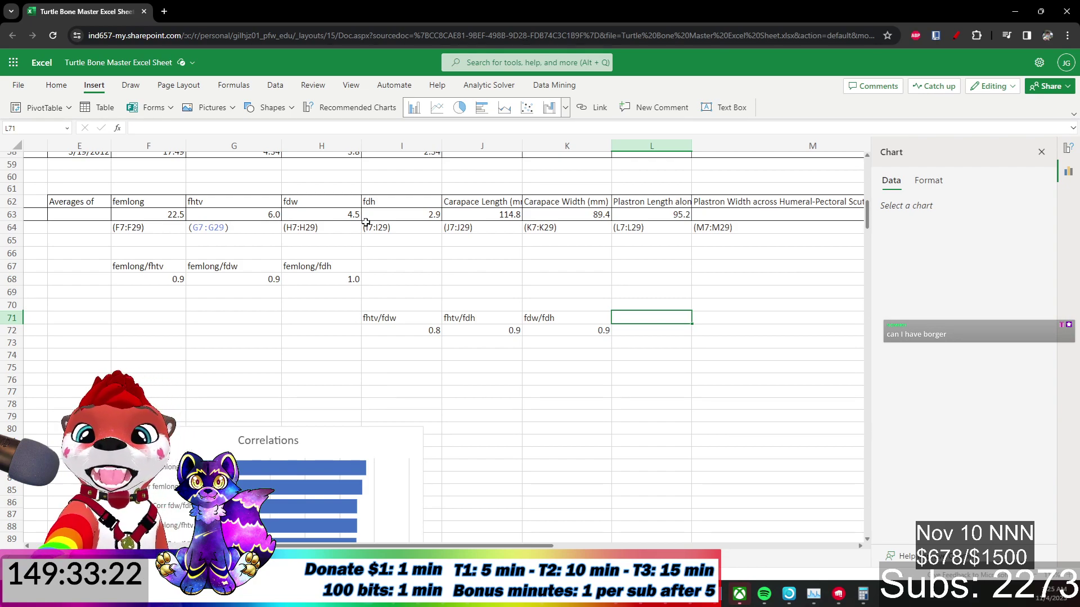
left_click(322, 274)
left_click(217, 276)
left_click(149, 273)
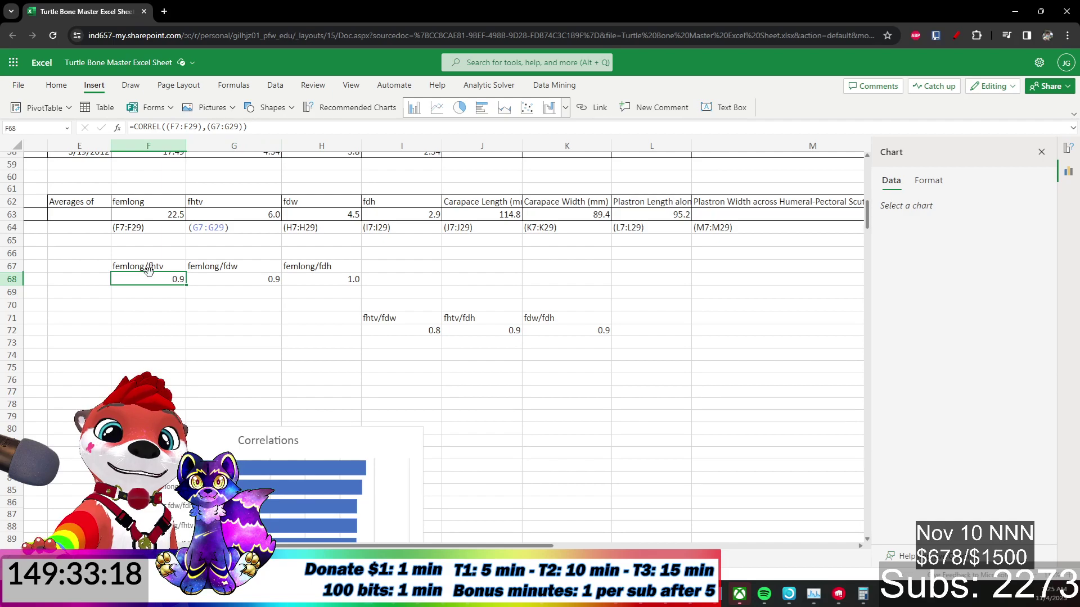
left_click(173, 127)
type("$")
key("Right")
key("Right")
key("Right")
key("Right")
key("Right")
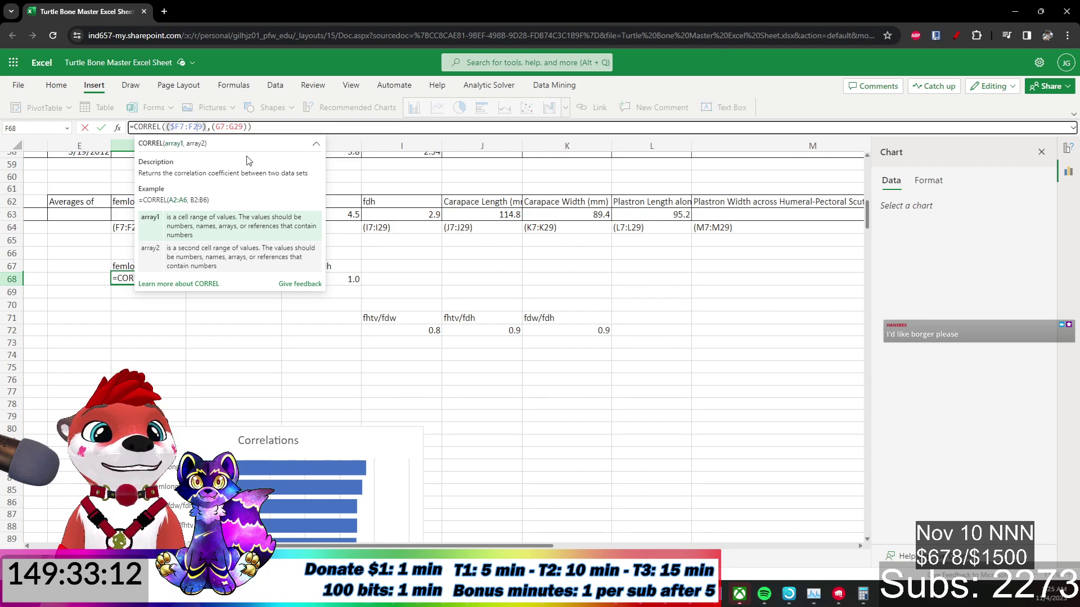
type("$")
key("ctrl+Return")
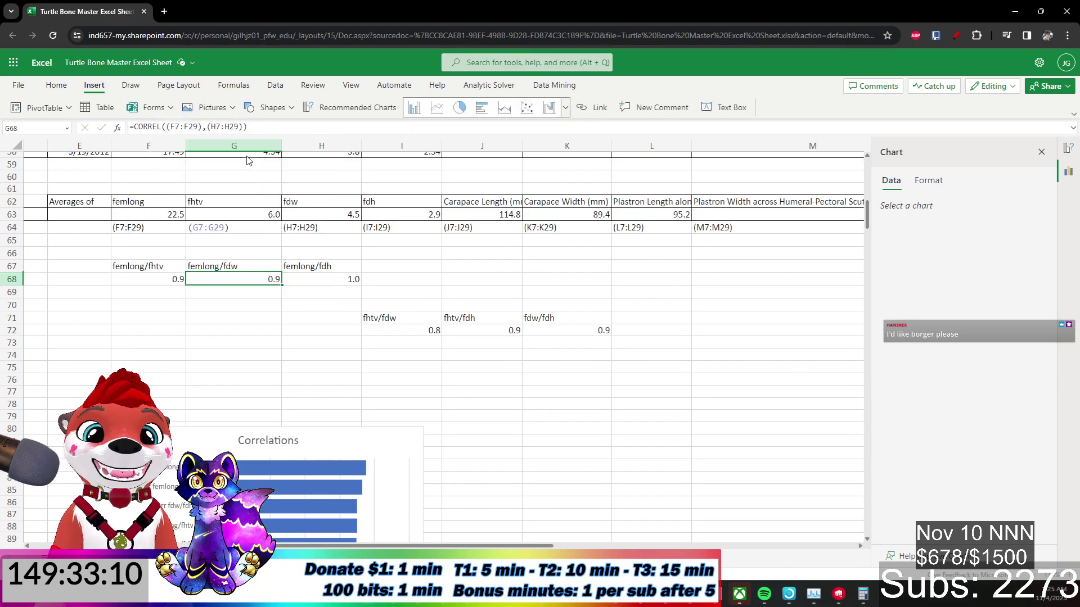
Copy the anchored CORREL formula from F68 into I68.
key("ctrl+c")
key("Right")
key("Right")
key("Right")
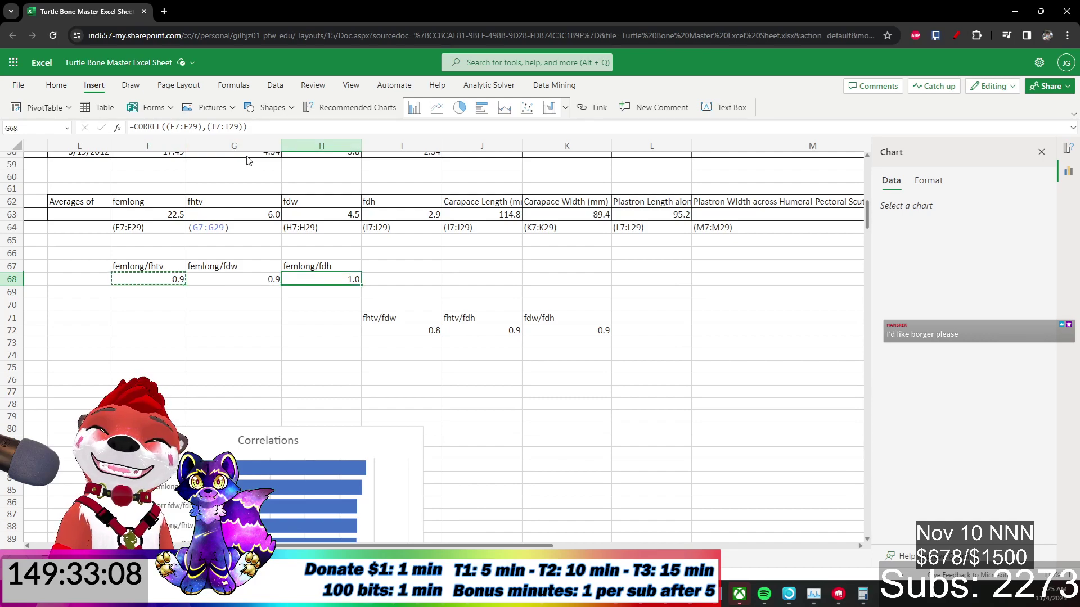
key("ctrl+v")
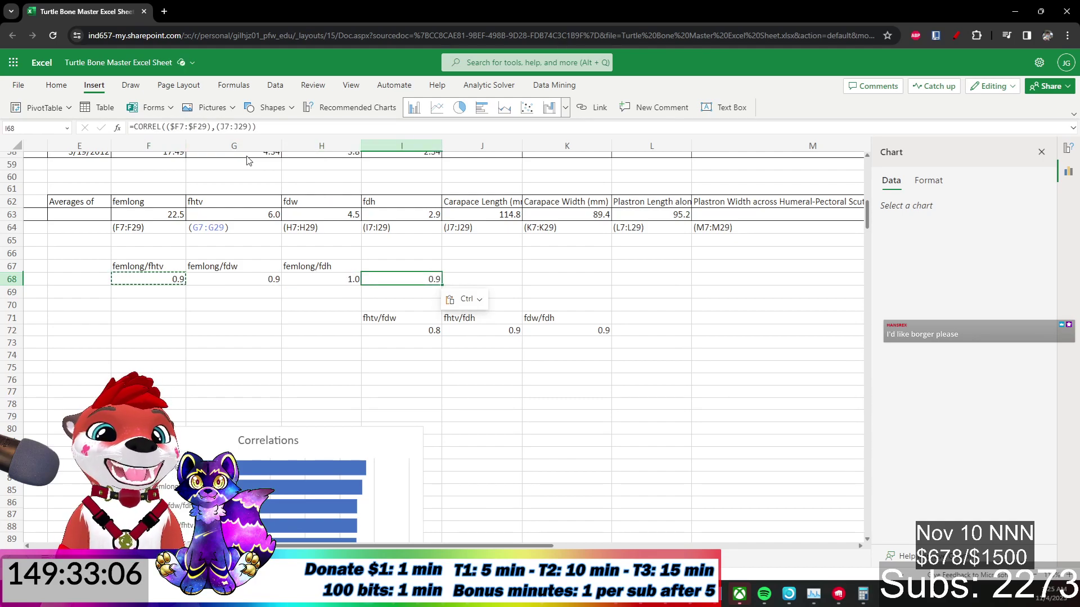
key("Left")
key("Right")
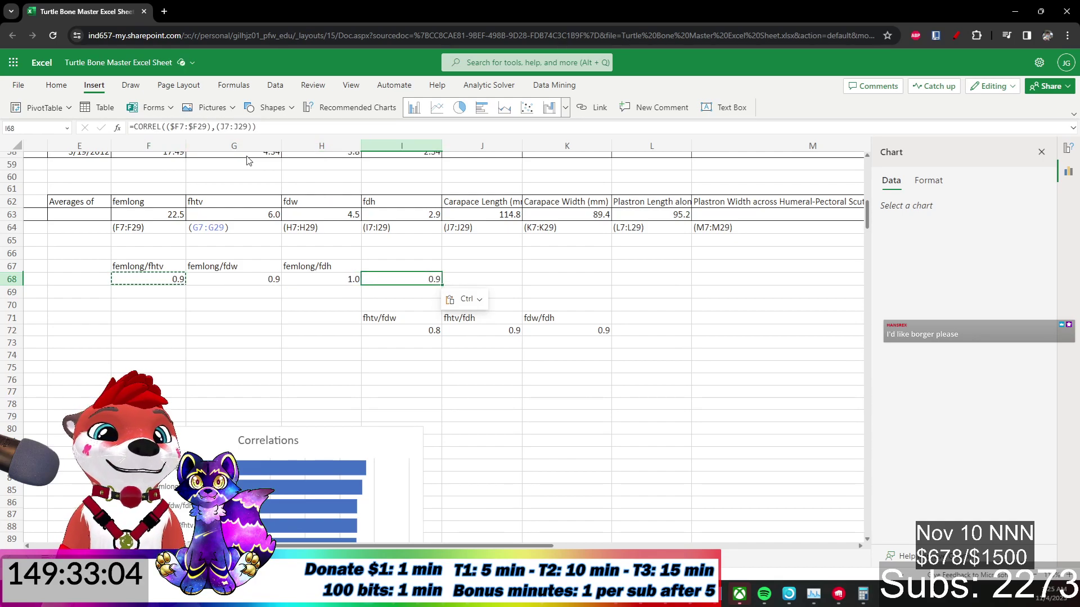
Check which columns the CORREL formula in I68 references against the headings and ranges in rows 62 to 64.
key("shift+Left")
key("shift+Left")
key("shift+Left")
key("shift+Up")
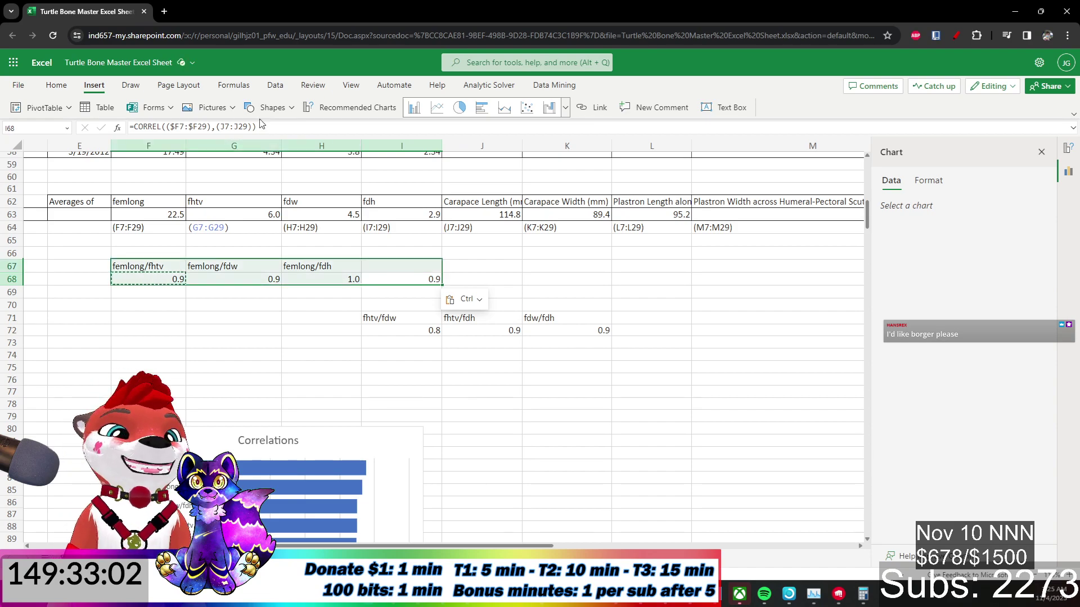
left_click(260, 108)
left_click(238, 124)
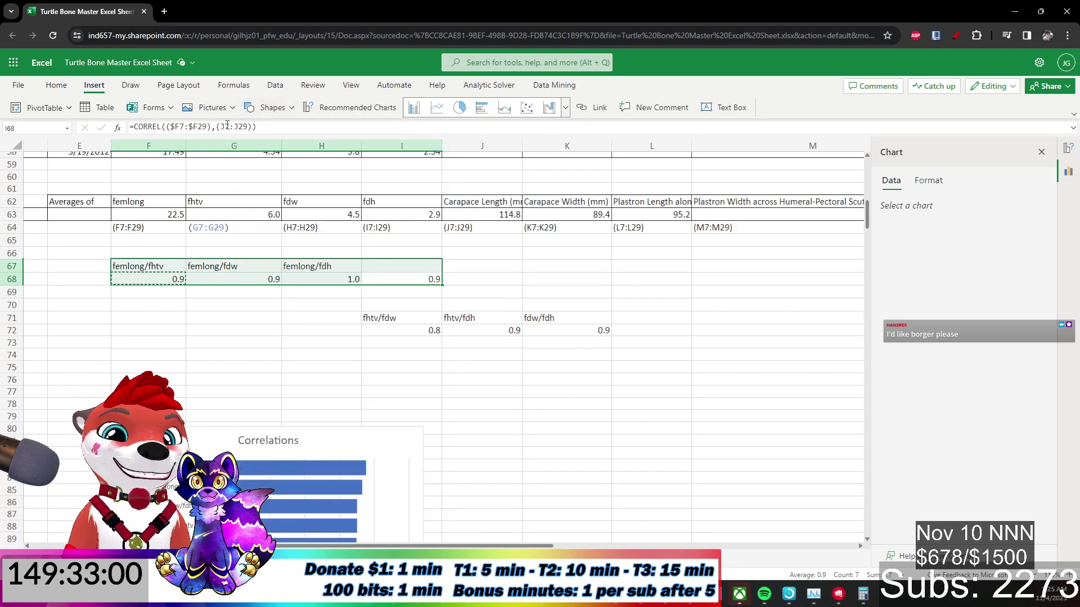
left_click(238, 124)
scroll(577, 306, "up", 5)
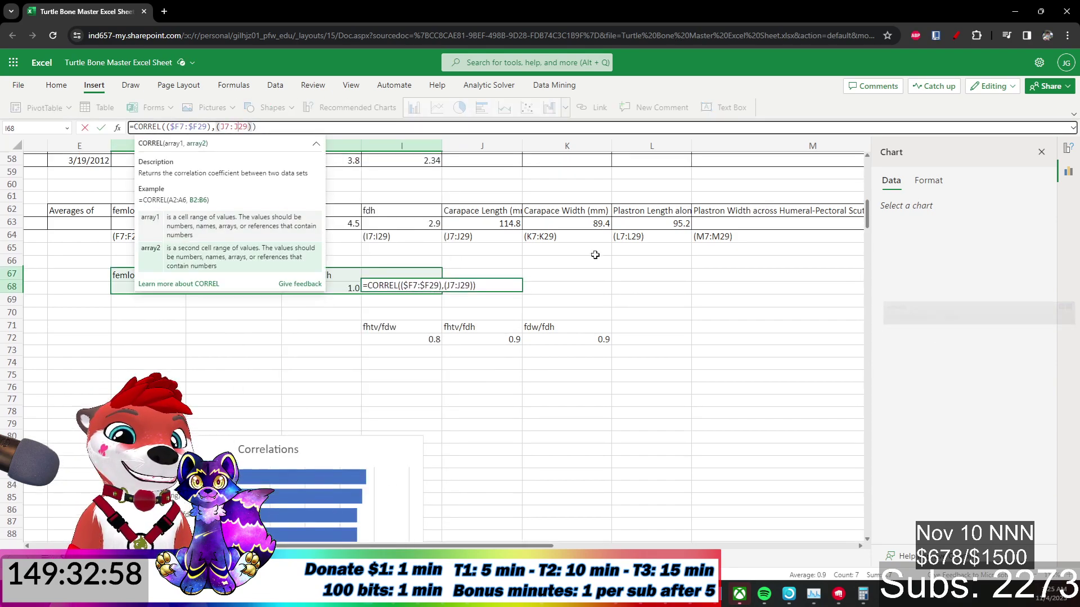
left_click(574, 333)
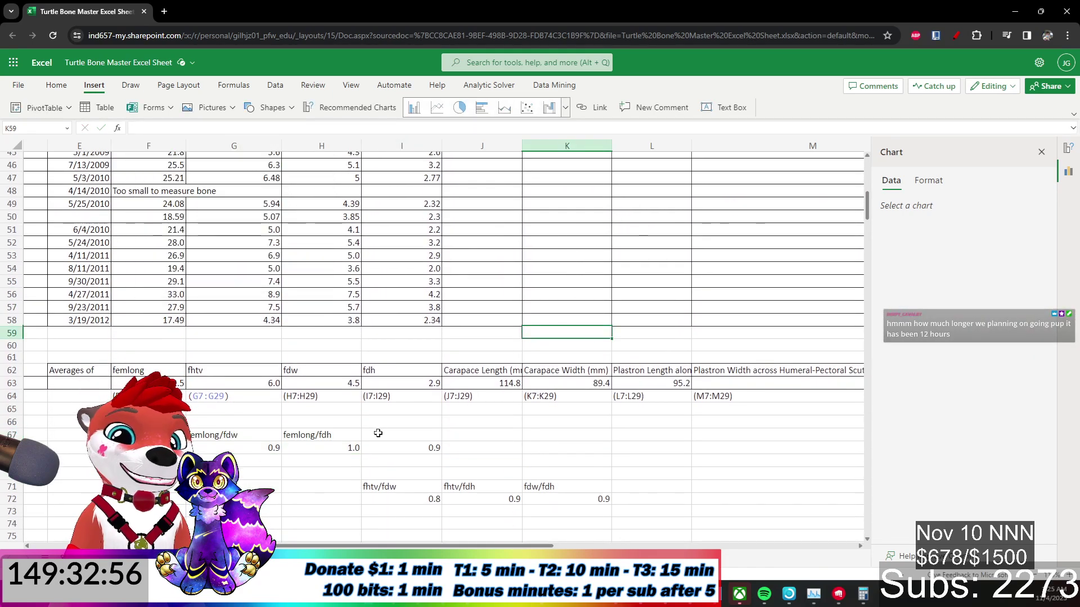
left_click(502, 450)
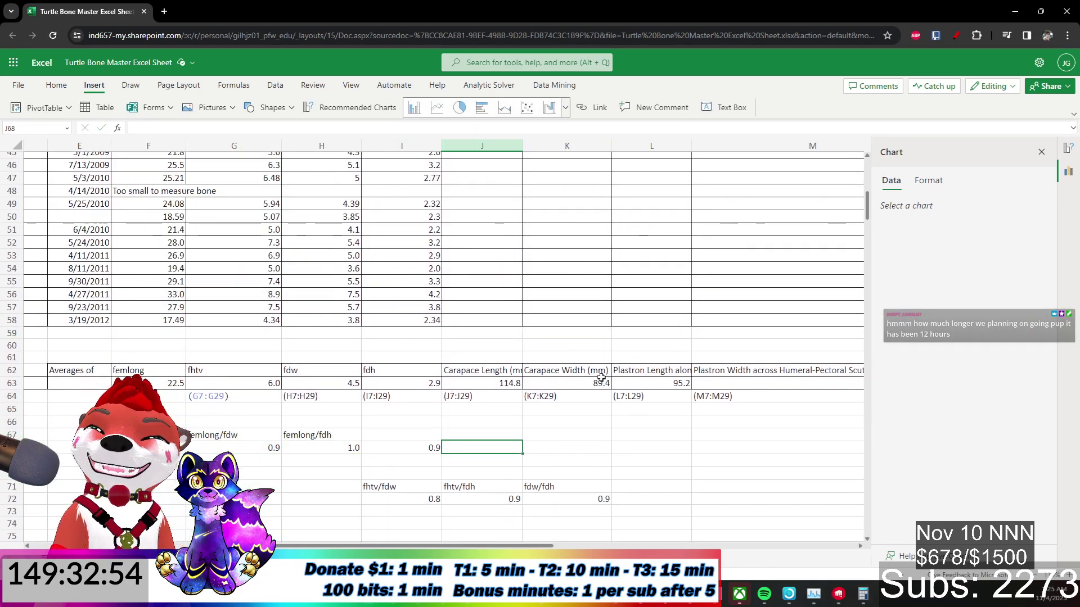
left_click(394, 445)
left_click_drag(393, 446, 149, 434)
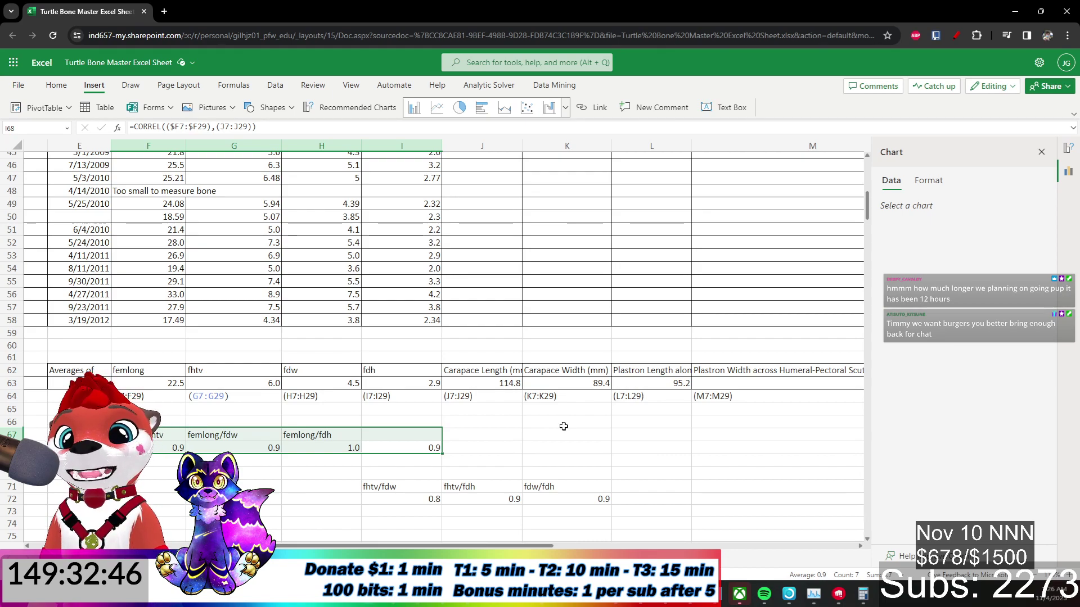
key("Right")
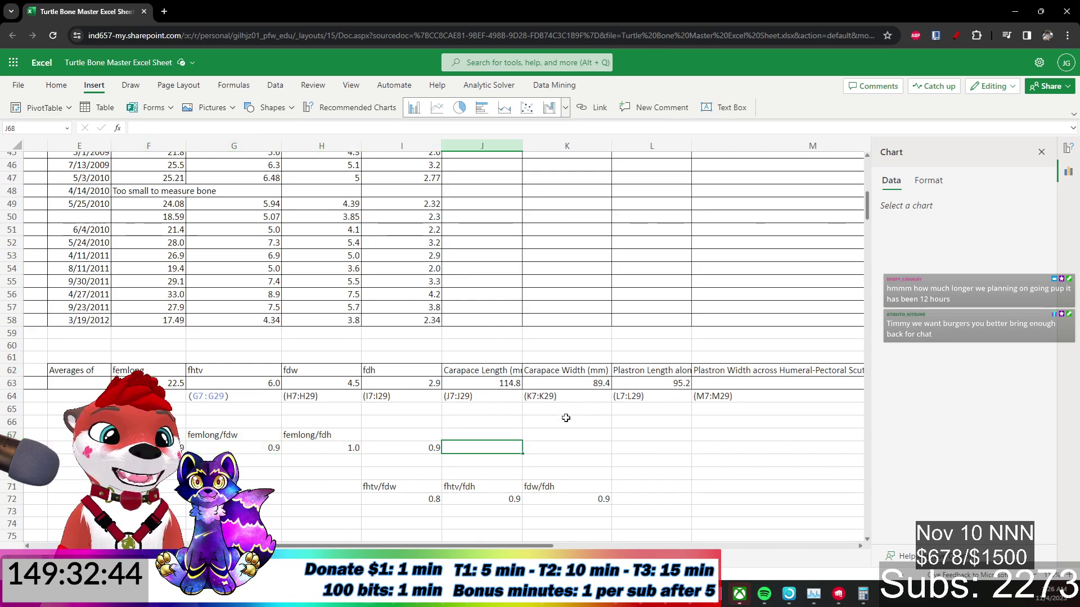
left_click(566, 419)
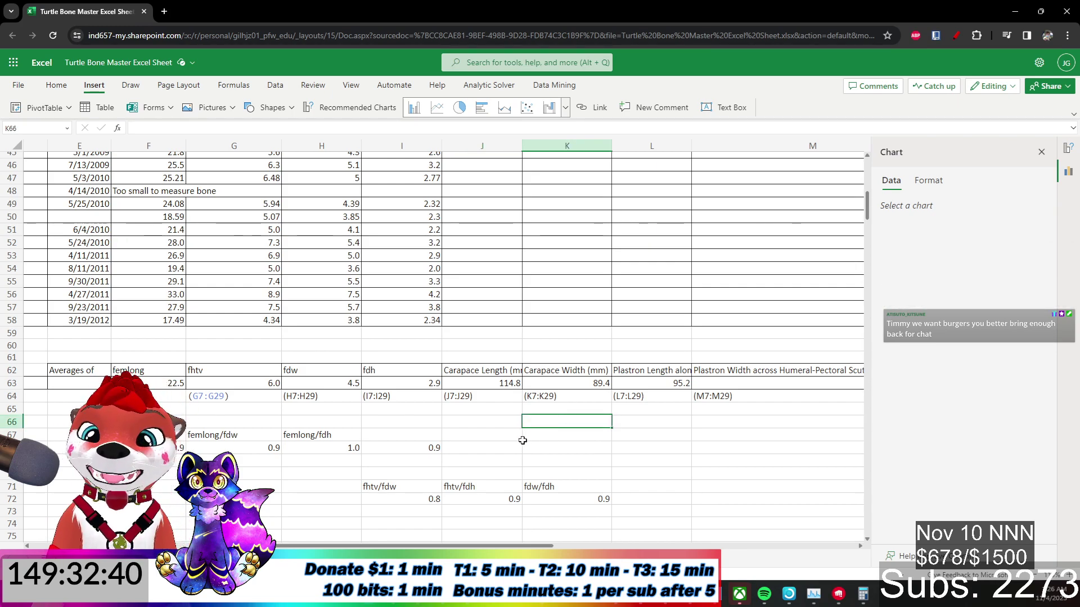
Copy the CORREL formula from I68 into J68, K68 and L68.
left_click(413, 442)
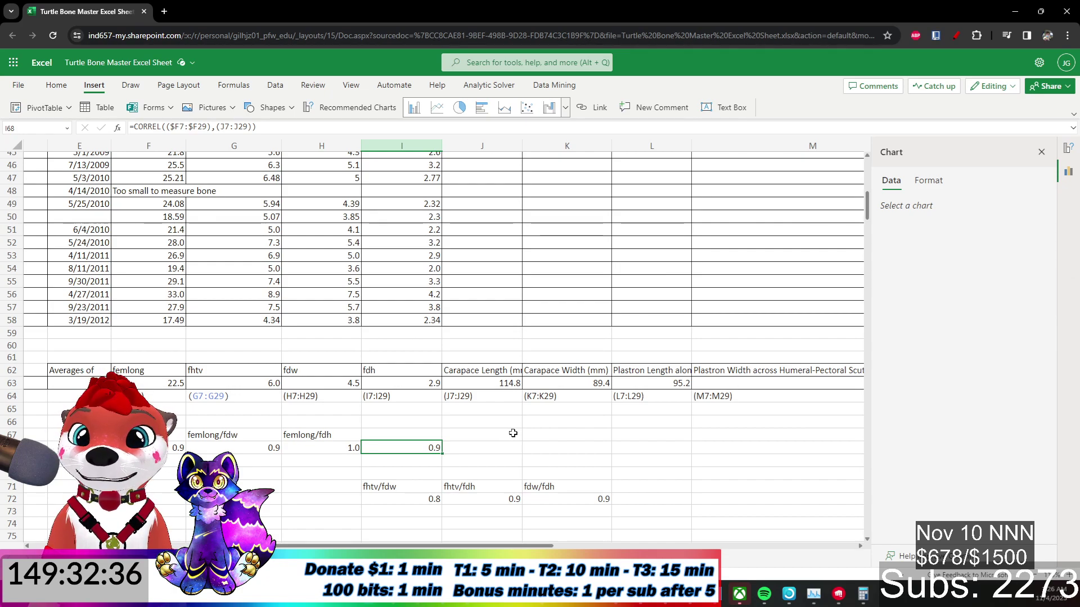
key("ctrl+c")
key("Right")
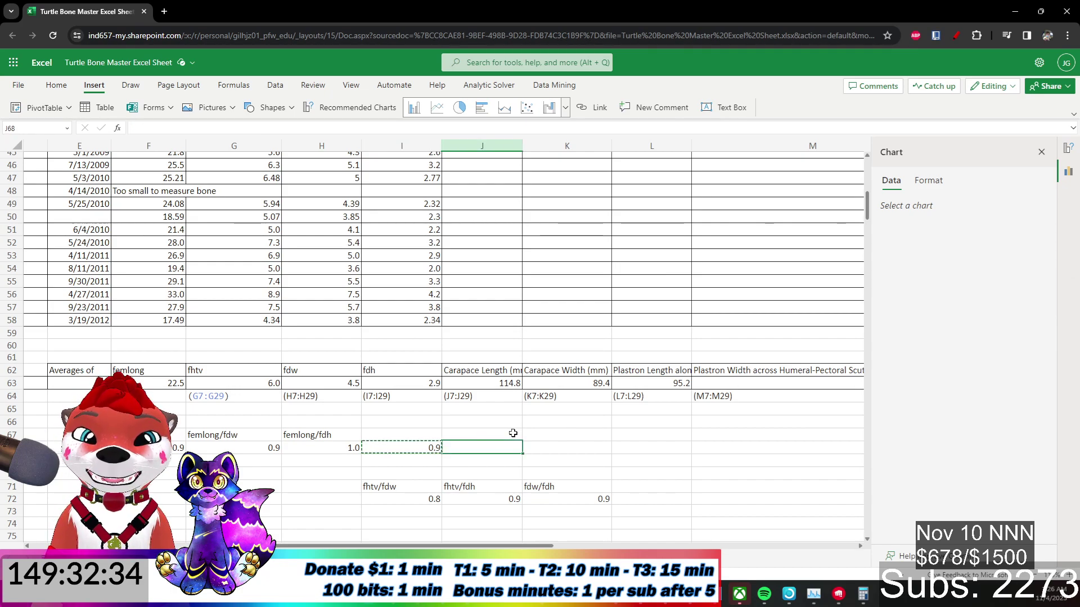
key("ctrl+v")
key("Right")
key("Left")
key("Right")
key("ctrl+v")
key("Right")
key("ctrl+v")
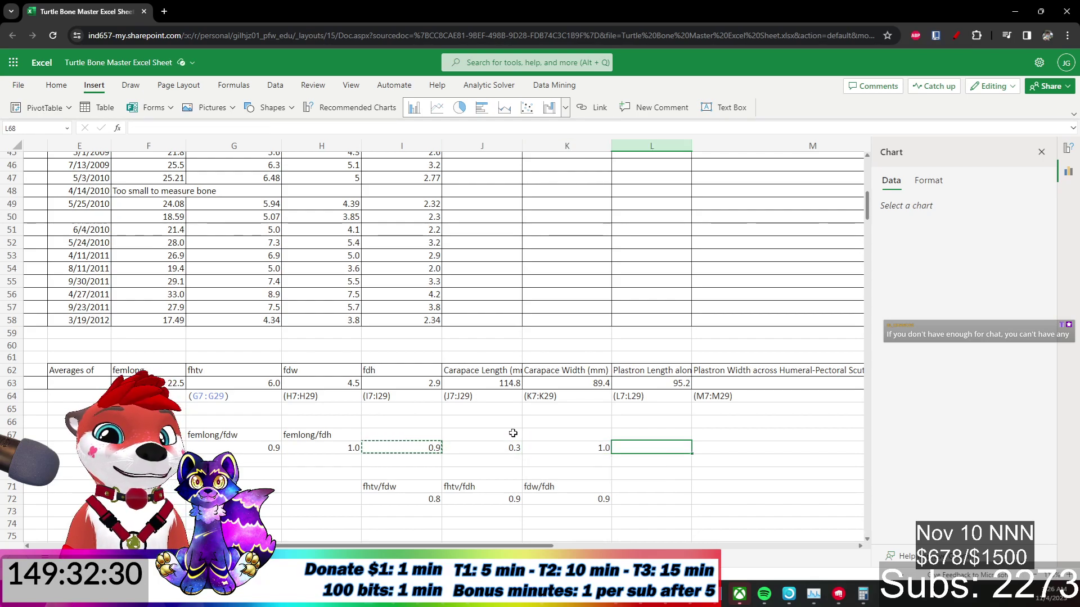
key("ctrl+a")
key("ctrl+v")
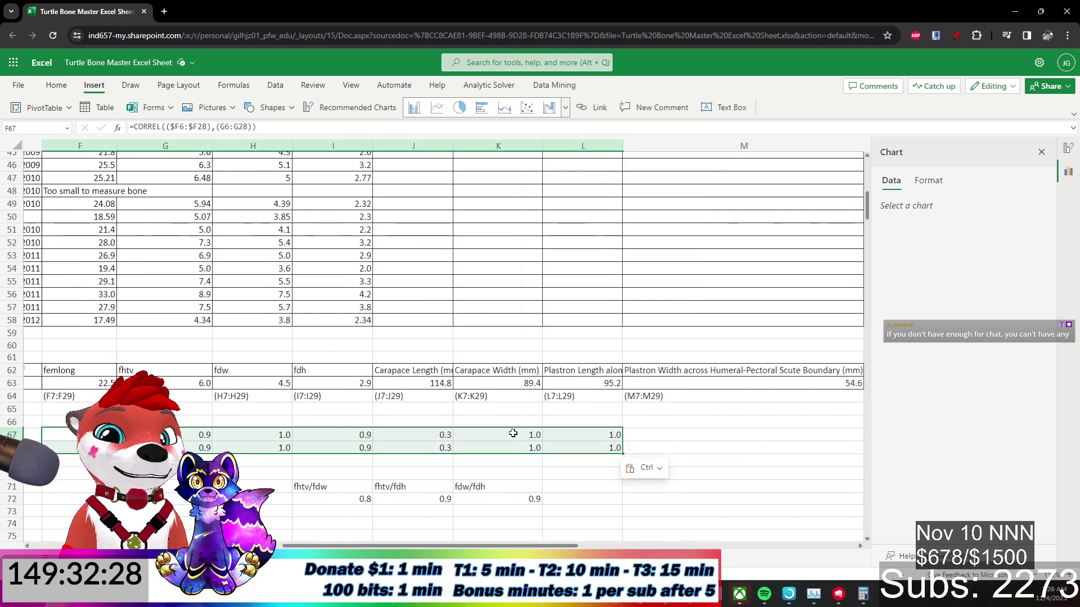
key("ctrl+z")
key("Right")
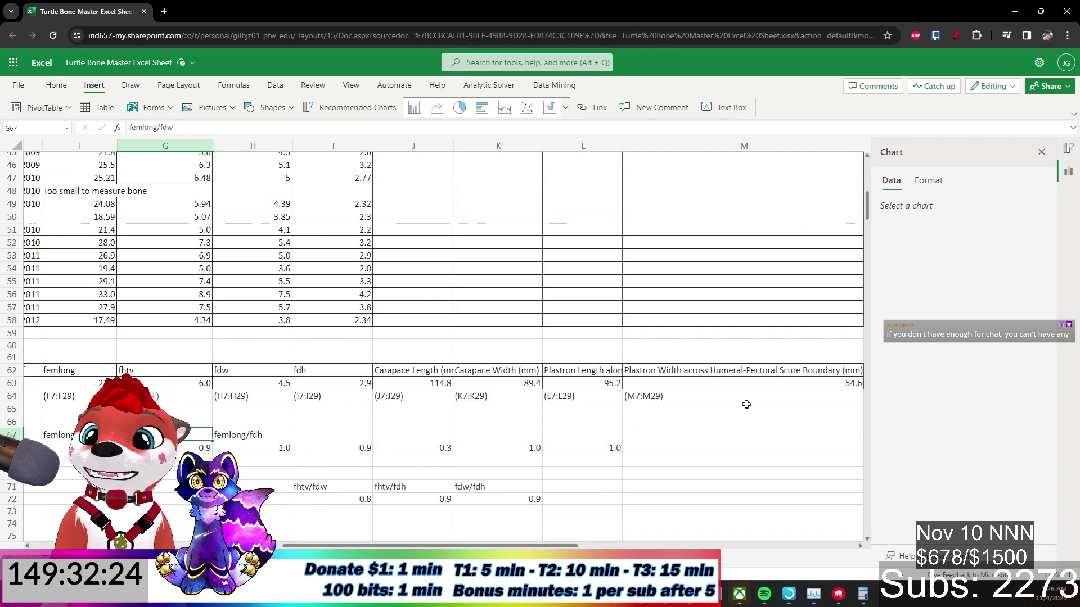
Copy the CORREL formula from L68 into M68 and N68.
left_click(588, 444)
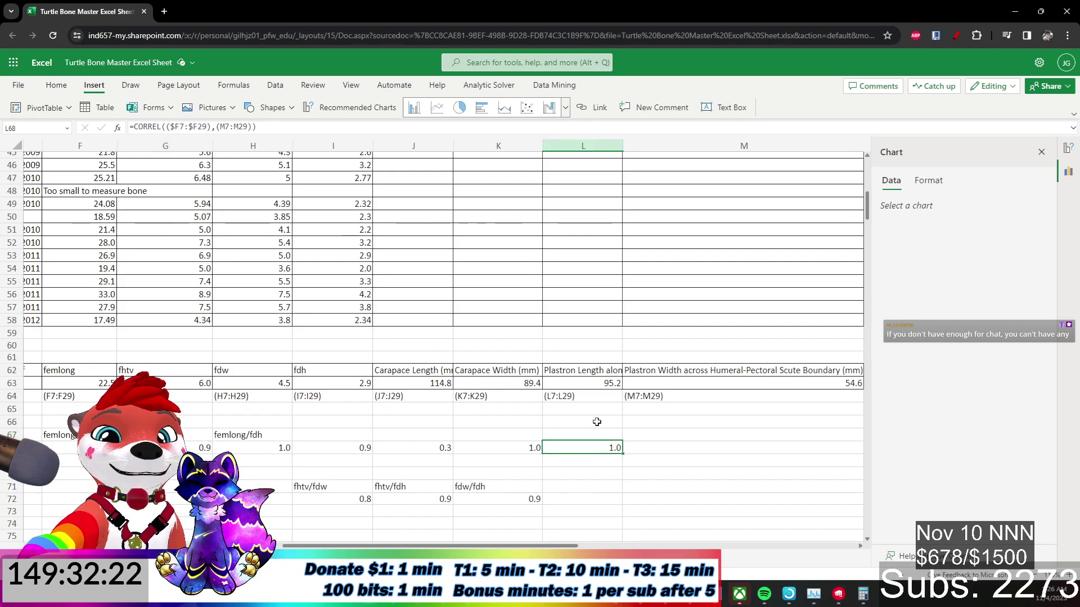
key("ctrl+c")
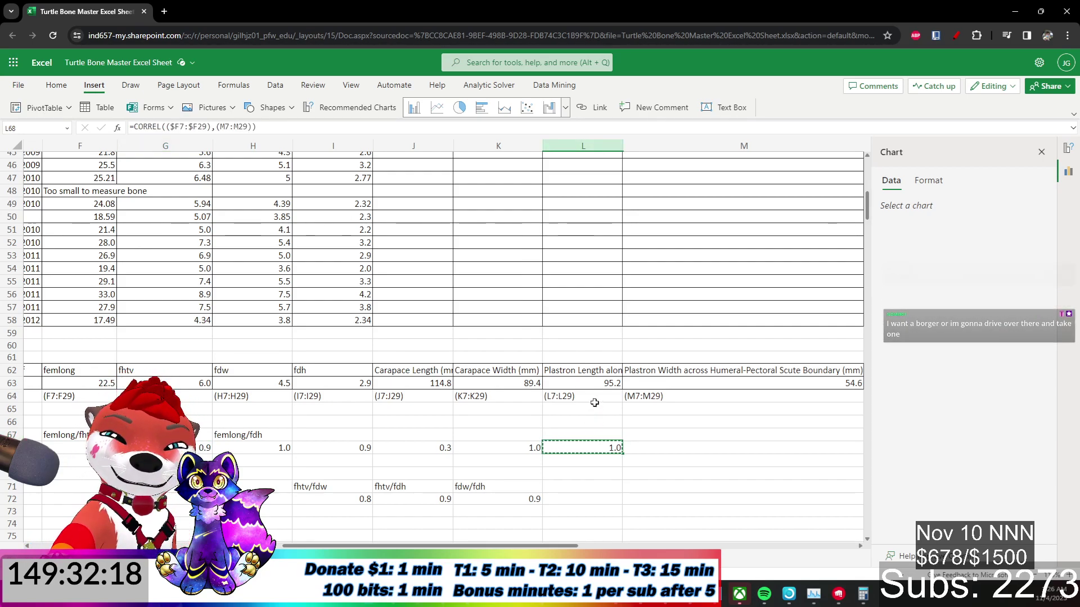
key("Right")
key("ctrl+v")
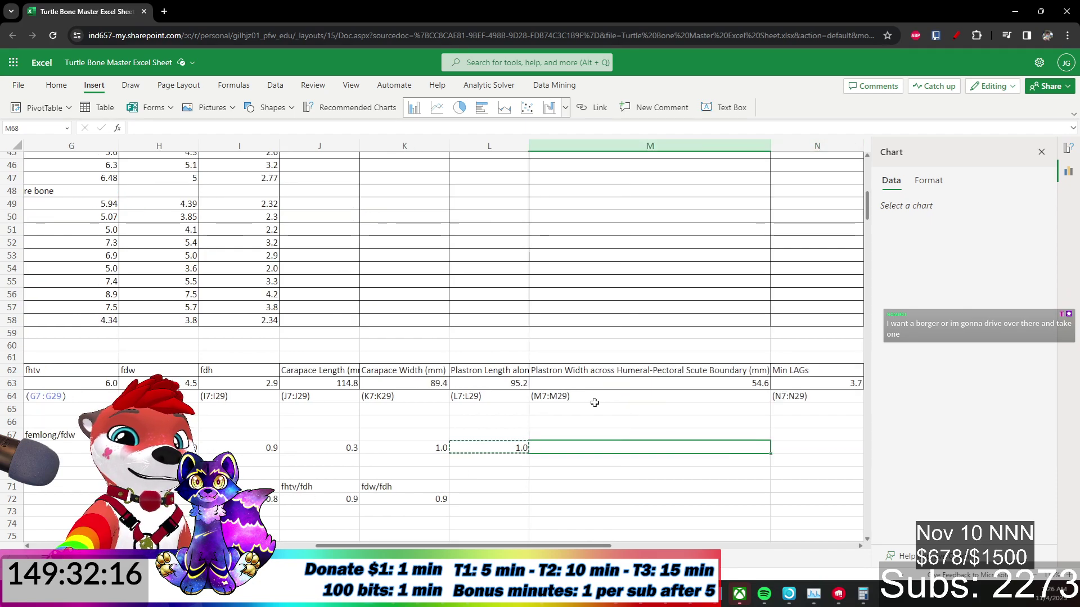
key("Right")
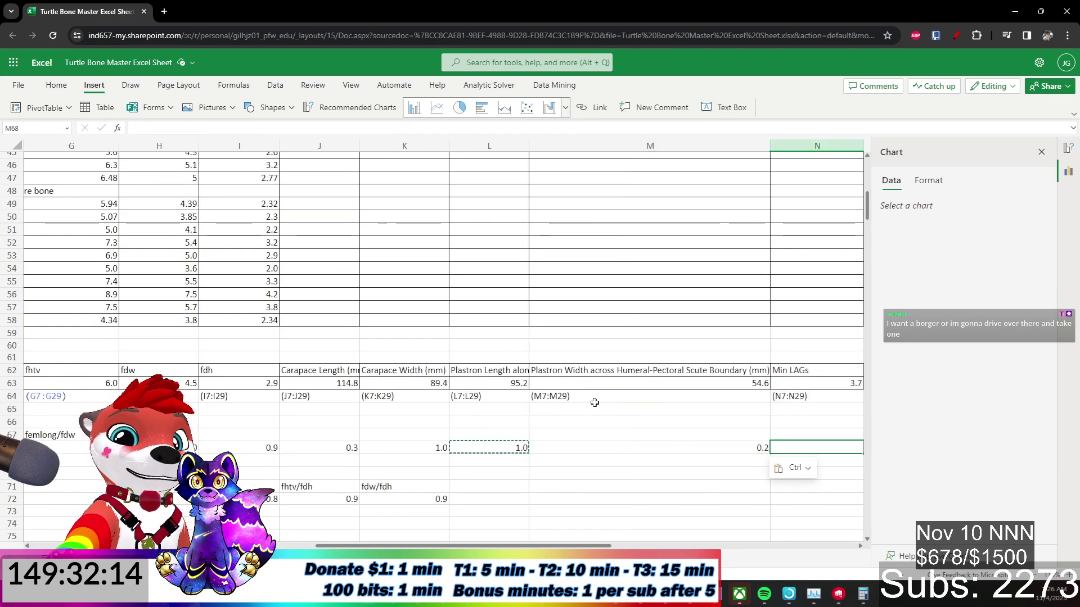
key("ctrl")
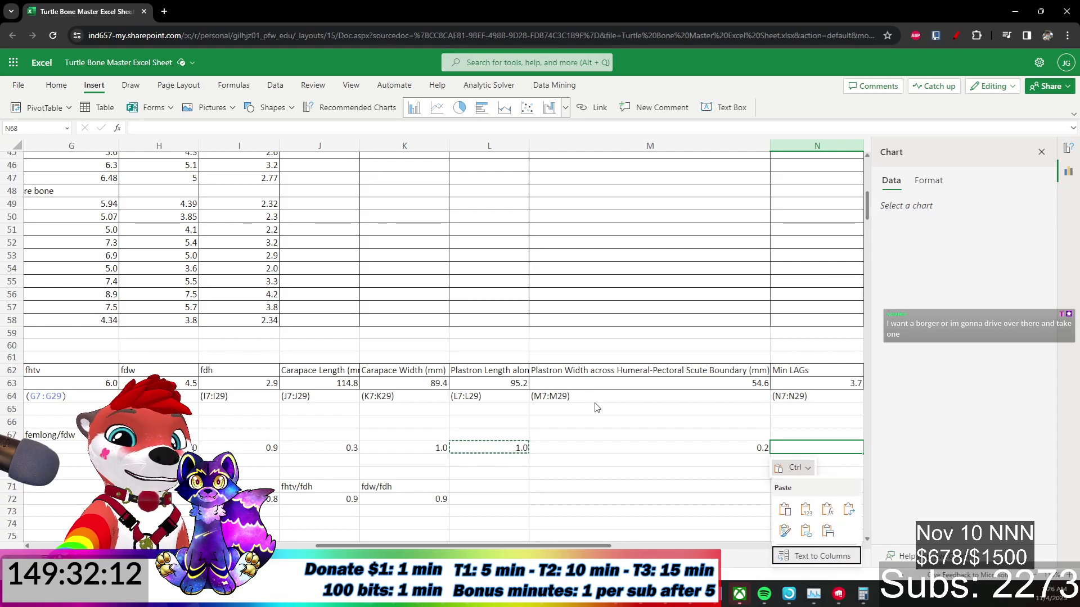
key("Escape")
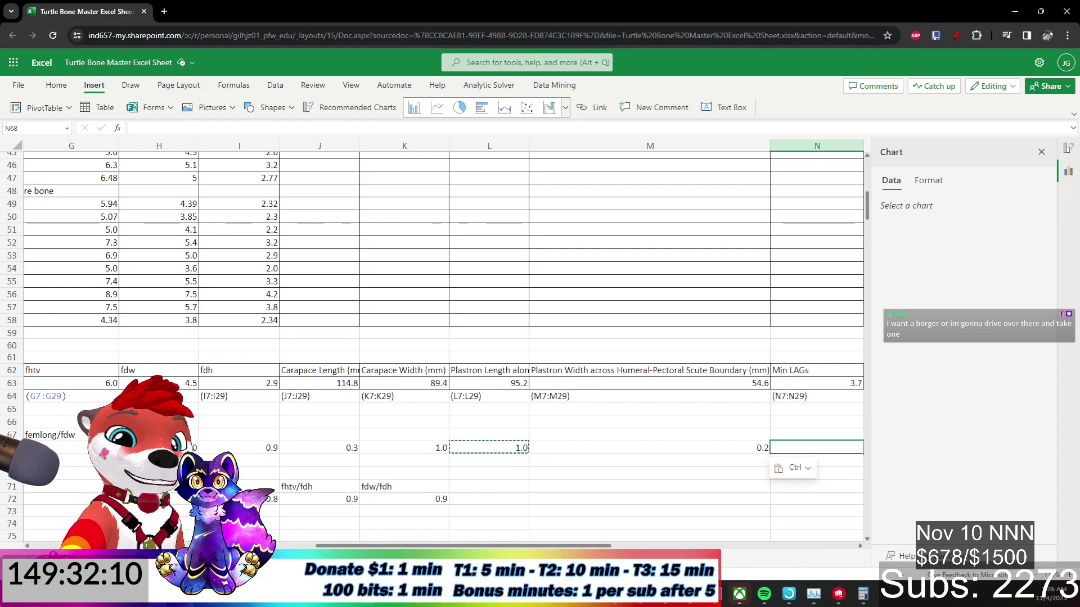
key("ctrl+v")
key("Right")
key("Right")
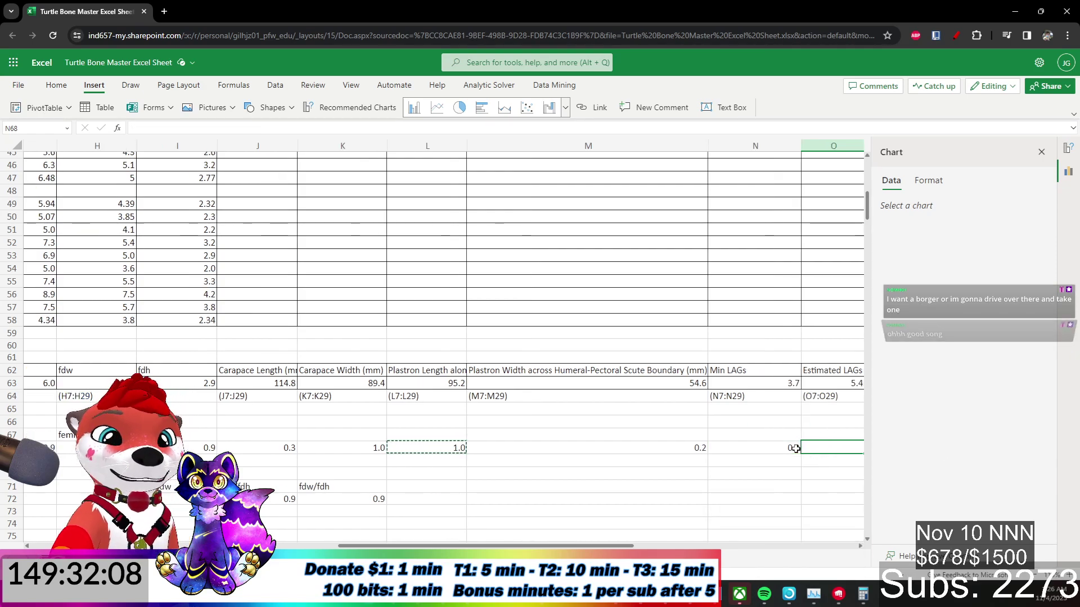
key("Left")
key("Left")
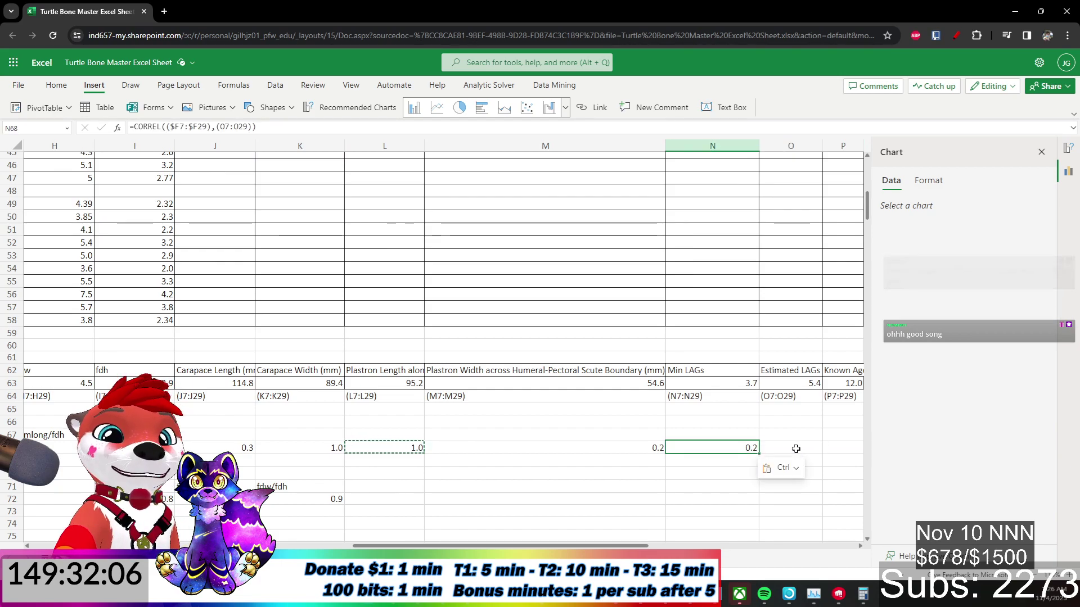
Extend the row of femlong correlations by pasting the copied CORREL formula into O68.
key("Right")
key("Right")
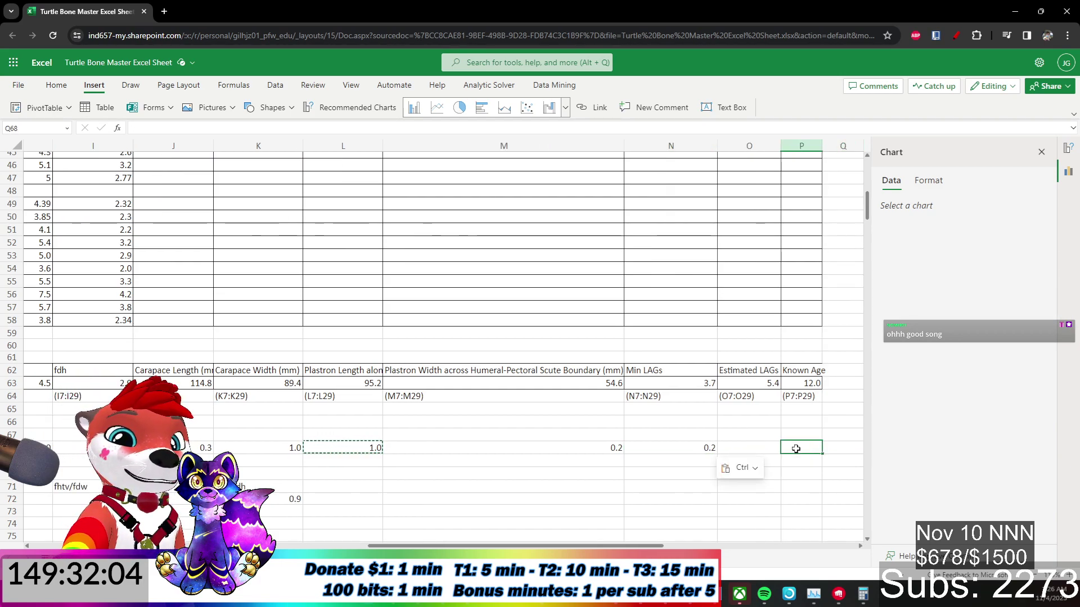
key("Left")
key("Left")
key("Right")
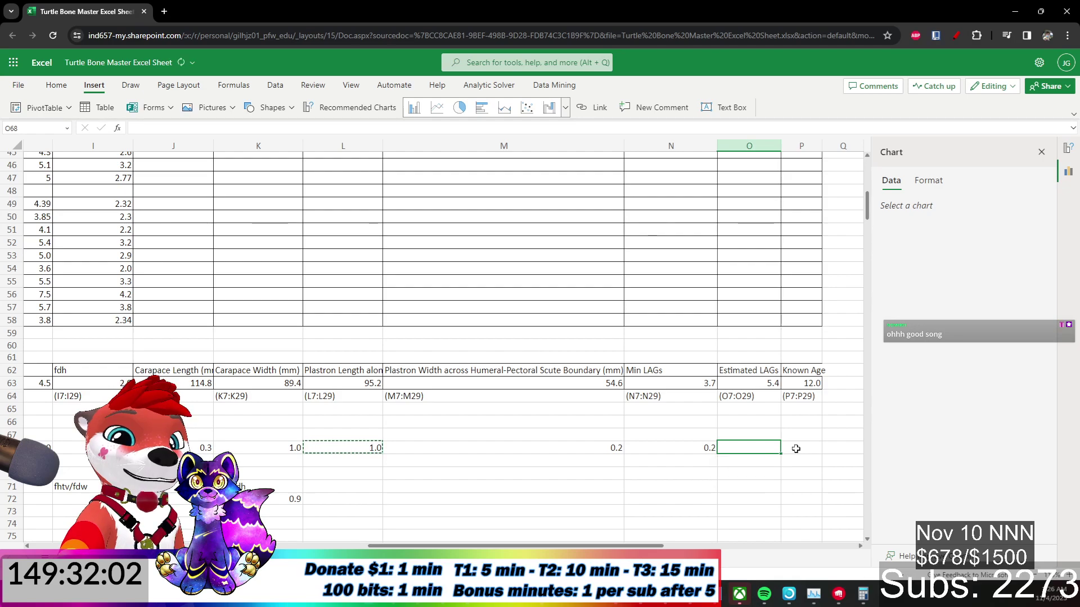
key("ctrl+v")
key("Right")
key("Left")
key("Left")
key("Left")
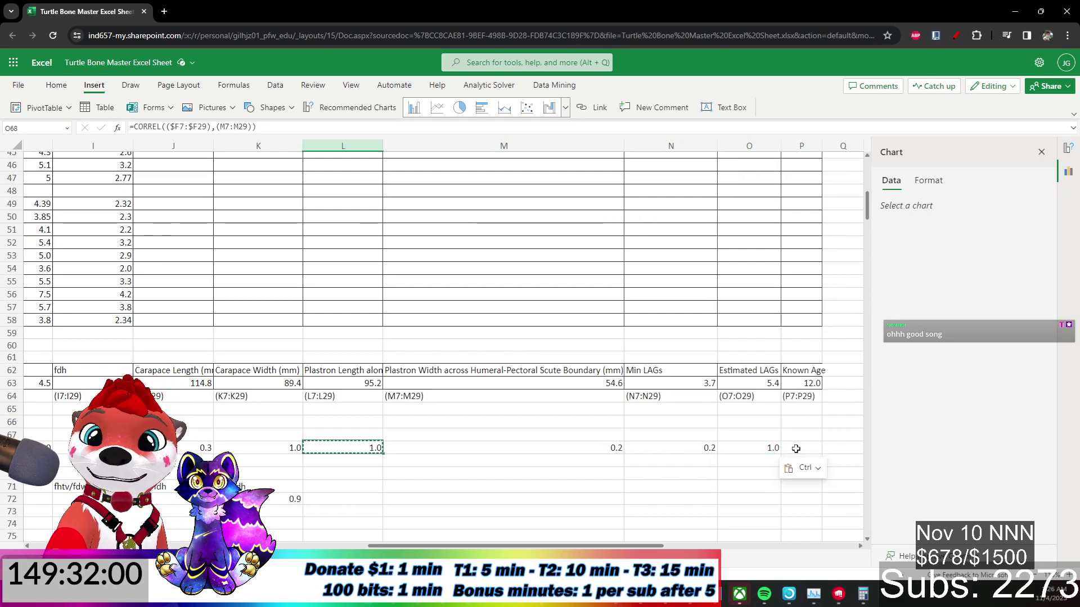
Enter the partial label "femlong/" in I67 above the next femlong correlation.
key("Home")
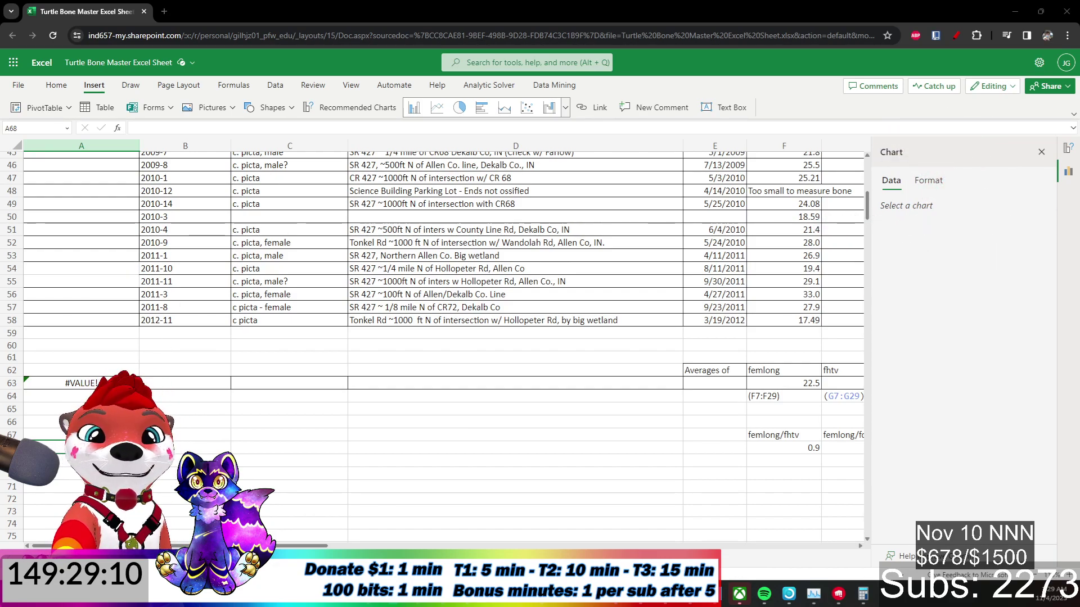
scroll(293, 541, "right", 5)
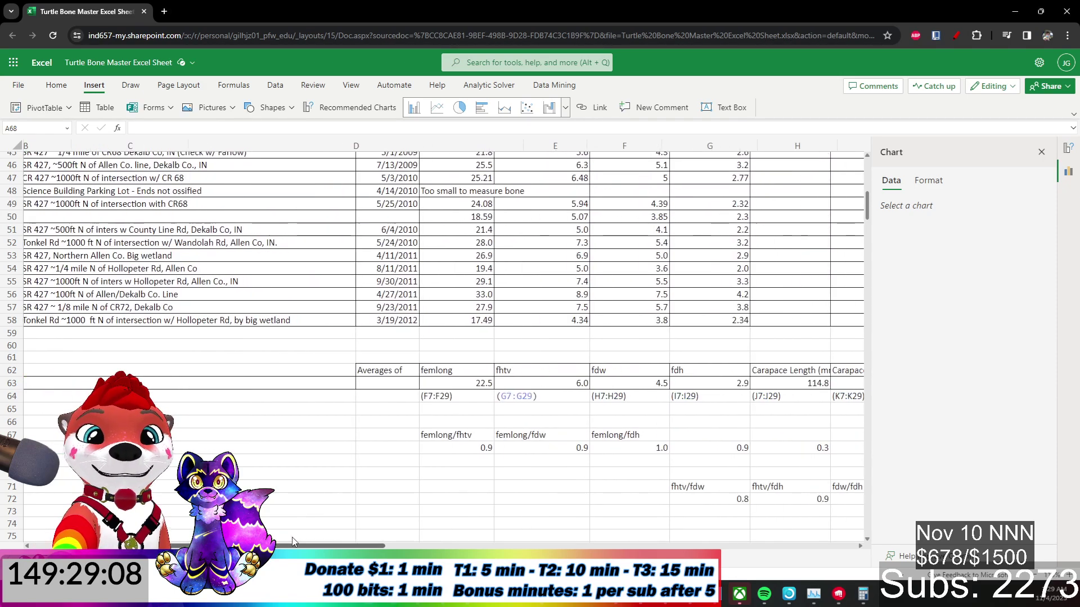
scroll(292, 541, "right", 5)
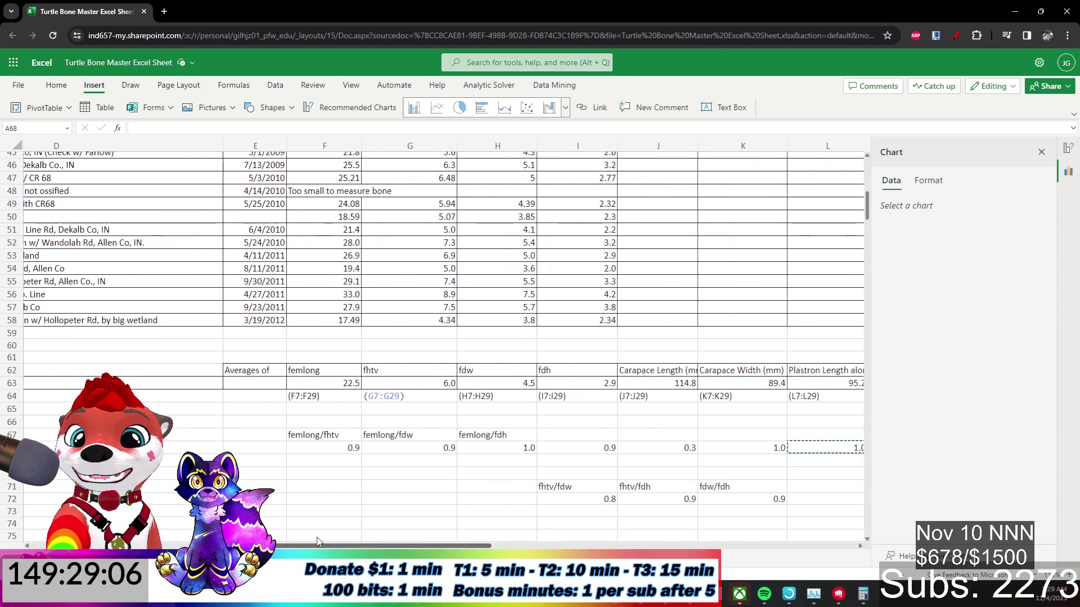
scroll(318, 541, "right", 3)
scroll(344, 540, "right", 5)
left_click(466, 436)
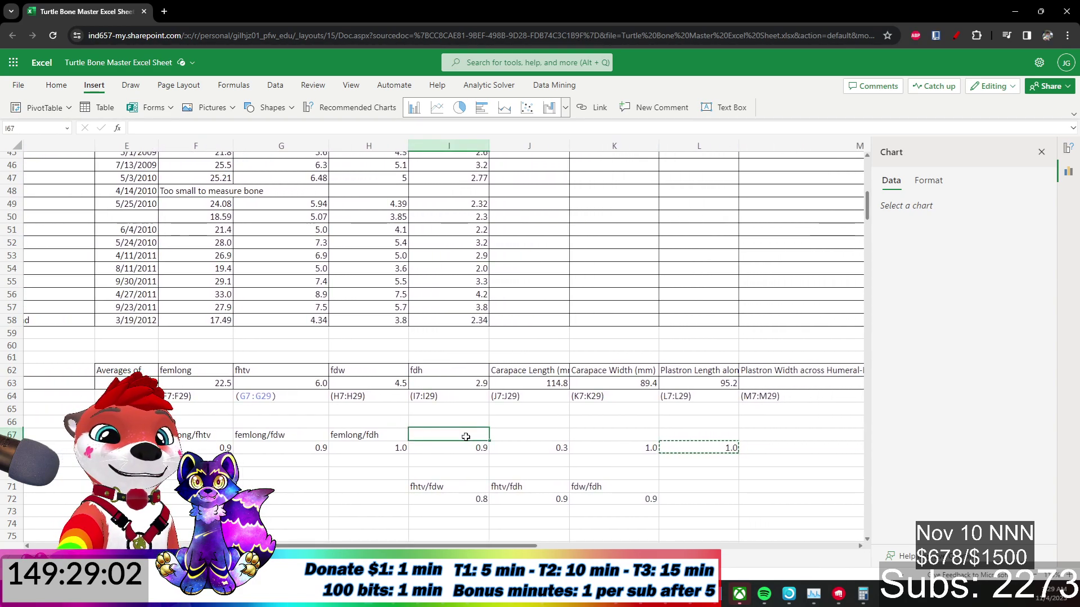
type("femlong/")
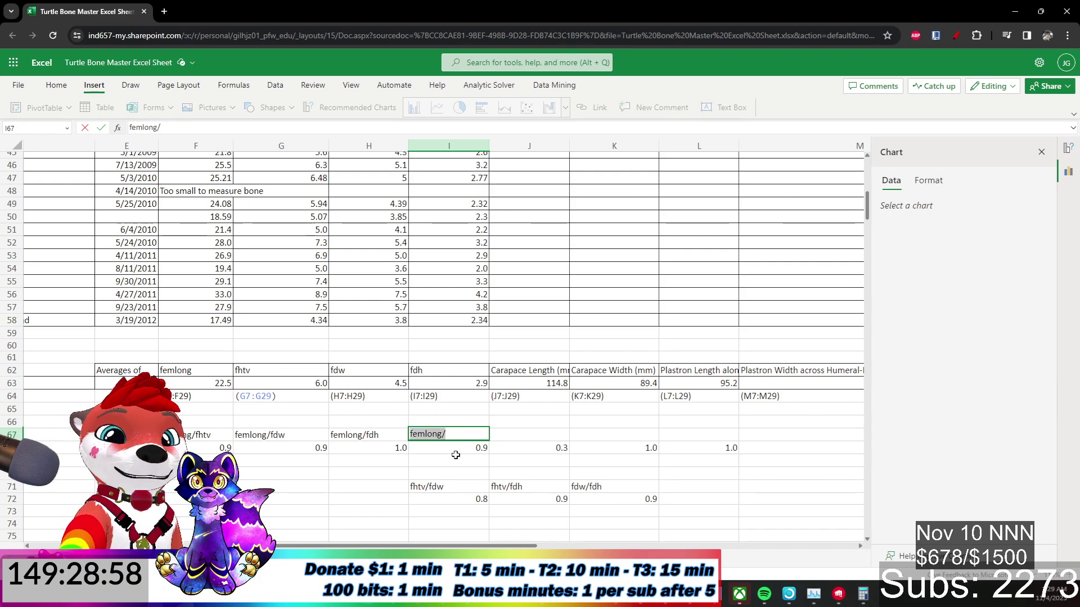
key("Tab")
key("Tab")
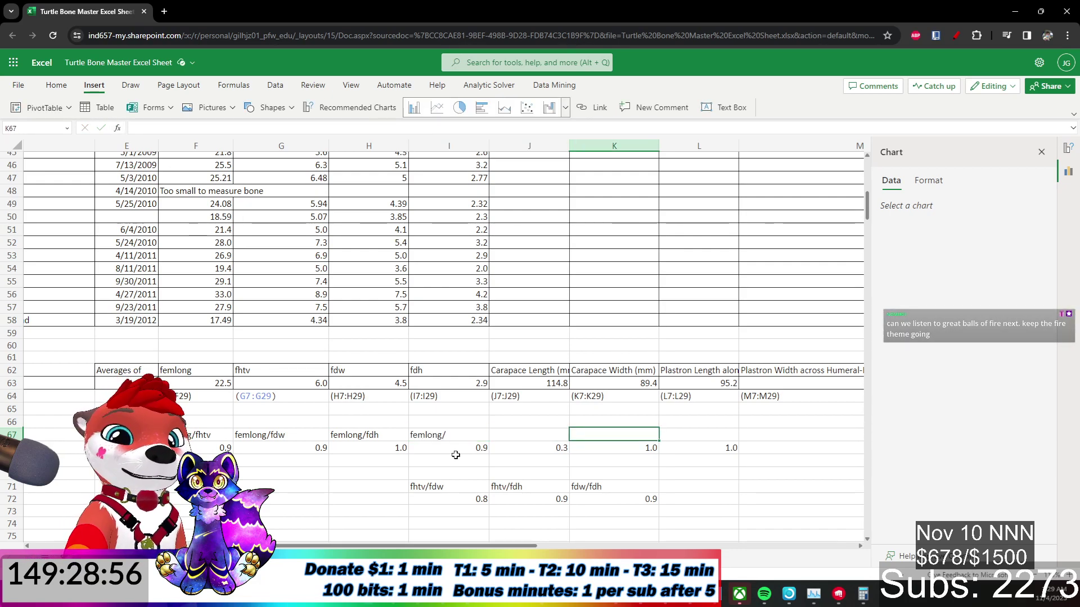
key("shift+Tab")
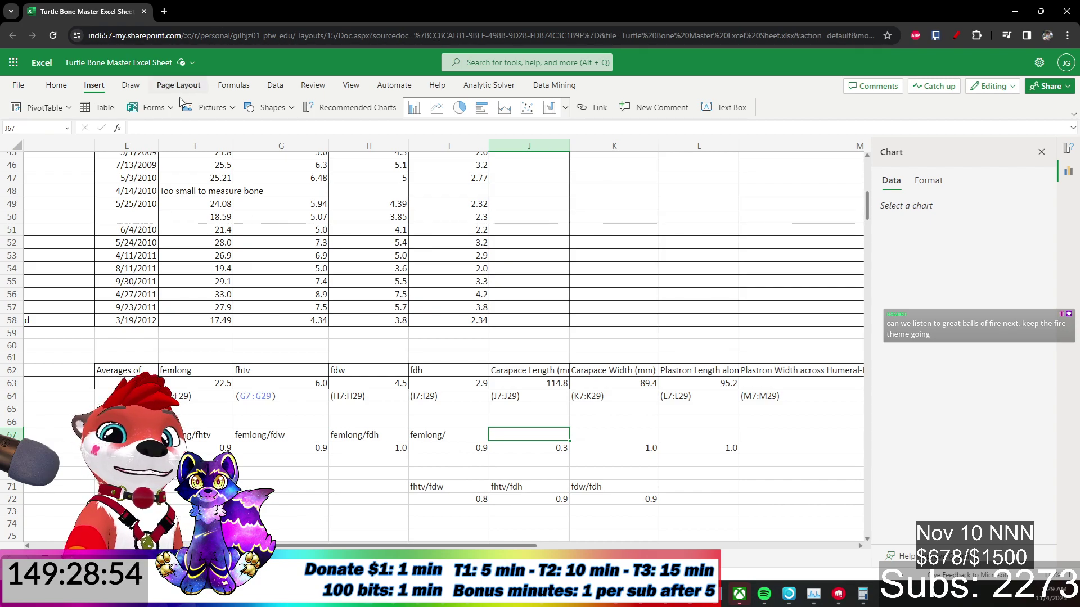
left_click(161, 124)
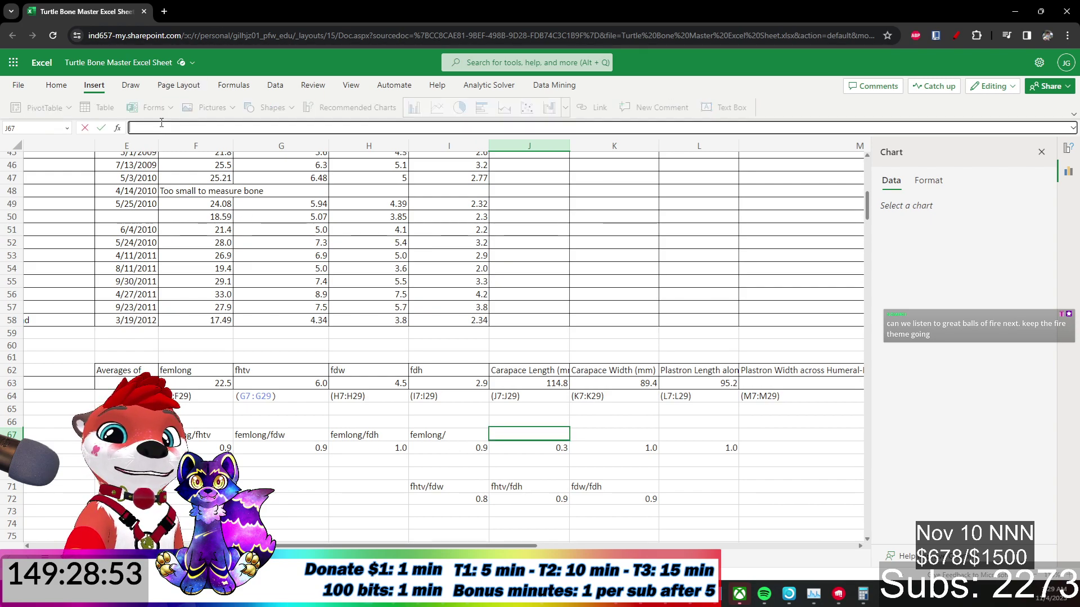
key("Escape")
Copy the "femlong/" label from I67 into J67, K67 and L67.
left_click(456, 435)
key("ctrl+c")
key("Tab")
key("ctrl+v")
key("Tab")
key("ctrl+v")
key("Tab")
key("ctrl+v")
key("Tab")
key("Tab")
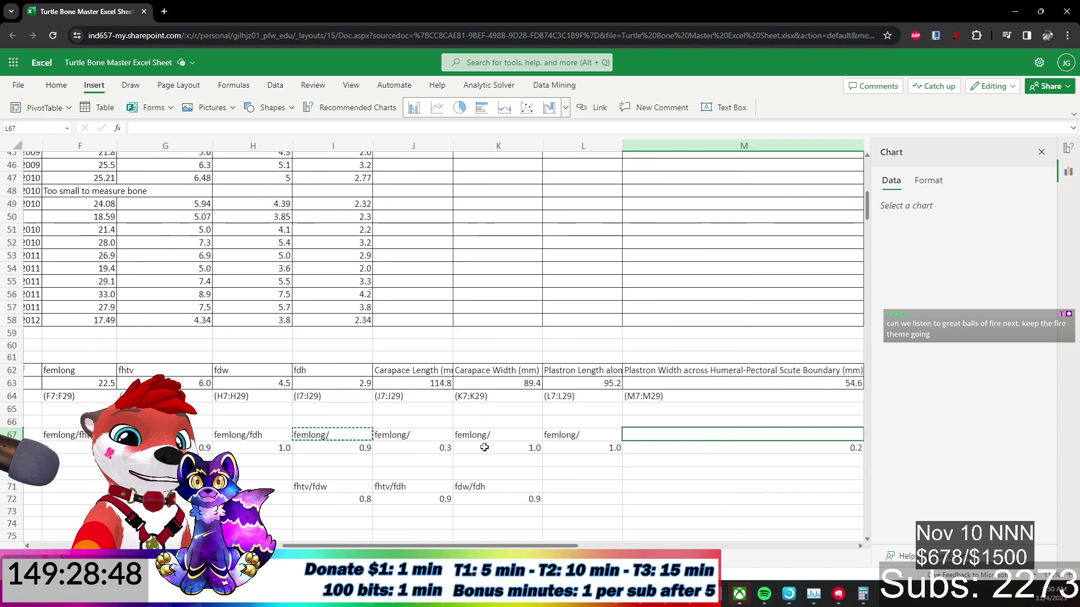
Continue the copied "femlong/" label from M67 and N67 across the remaining femlong correlations in row 67.
key("shift+Tab")
key("ctrl+v")
key("Tab")
key("ctrl+v")
key("Tab")
key("ctrl+v")
key("Tab")
key("ctrl+v")
key("BackSpace")
key("Escape")
Review the CORREL formulas along row 68 against the row 67 labels and the ranges listed in row 64.
key("Home")
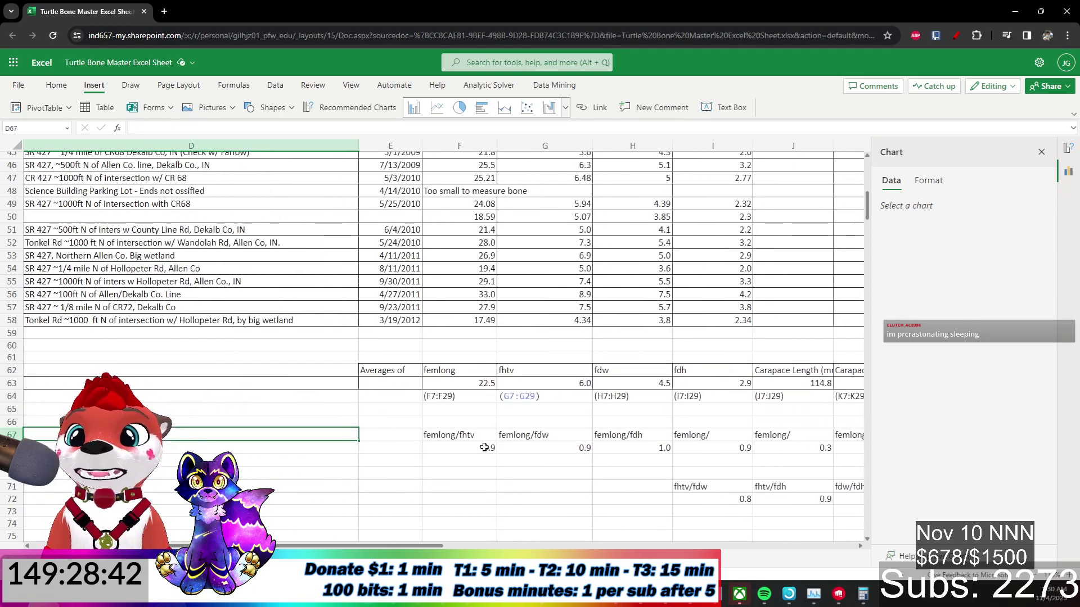
key("Down")
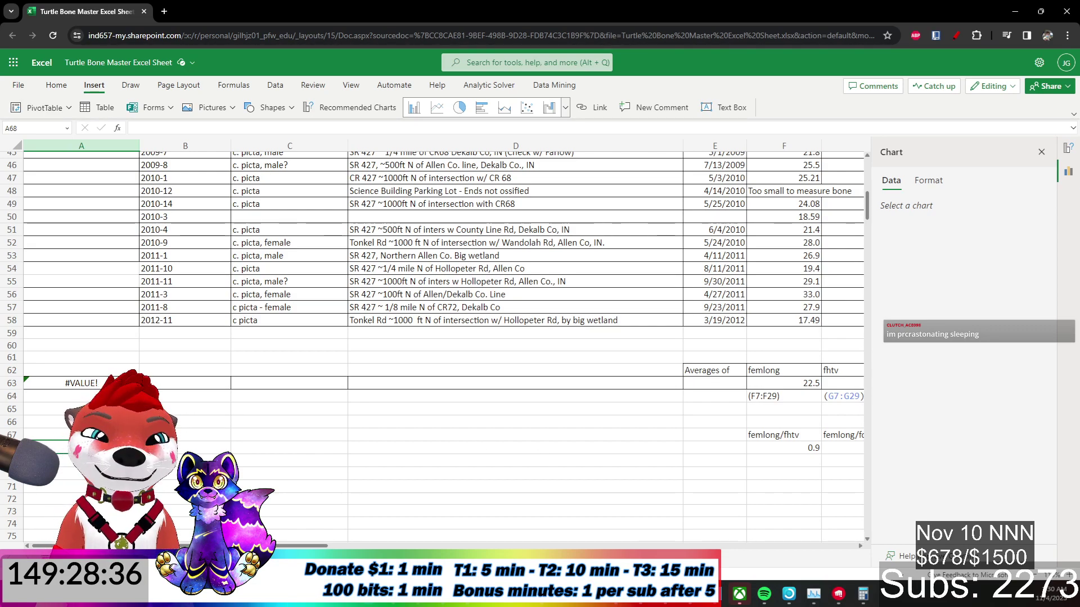
key("Right")
key("Right")
key("Right")
key("Right")
key("Right")
key("Right")
key("Right")
key("Right")
key("Right")
key("Right")
key("Right")
key("Right")
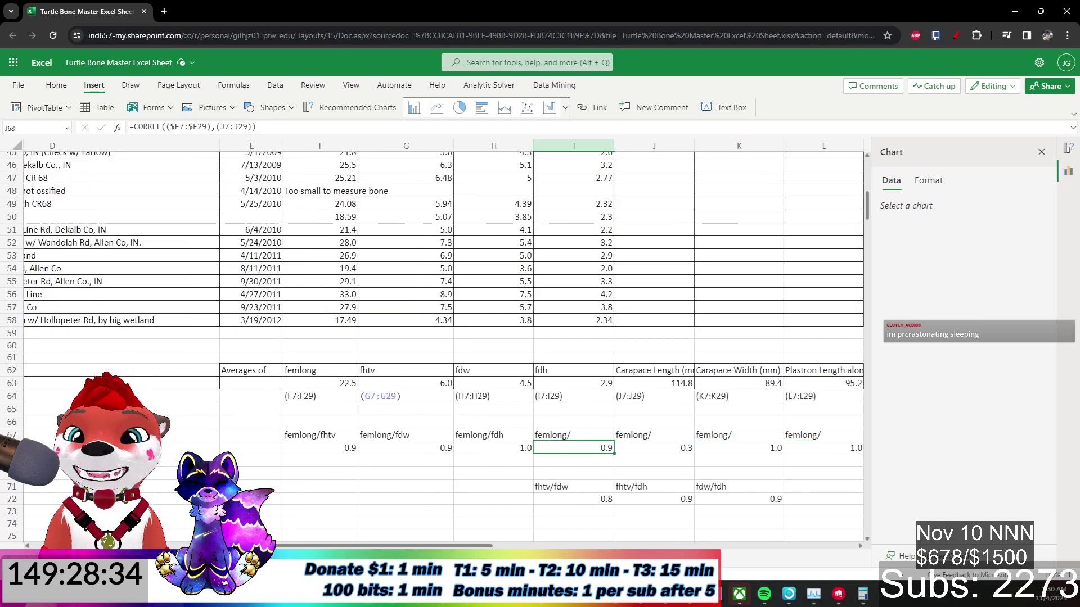
key("Left")
key("Left")
key("Left")
key("Left")
key("Left")
key("Left")
key("Left")
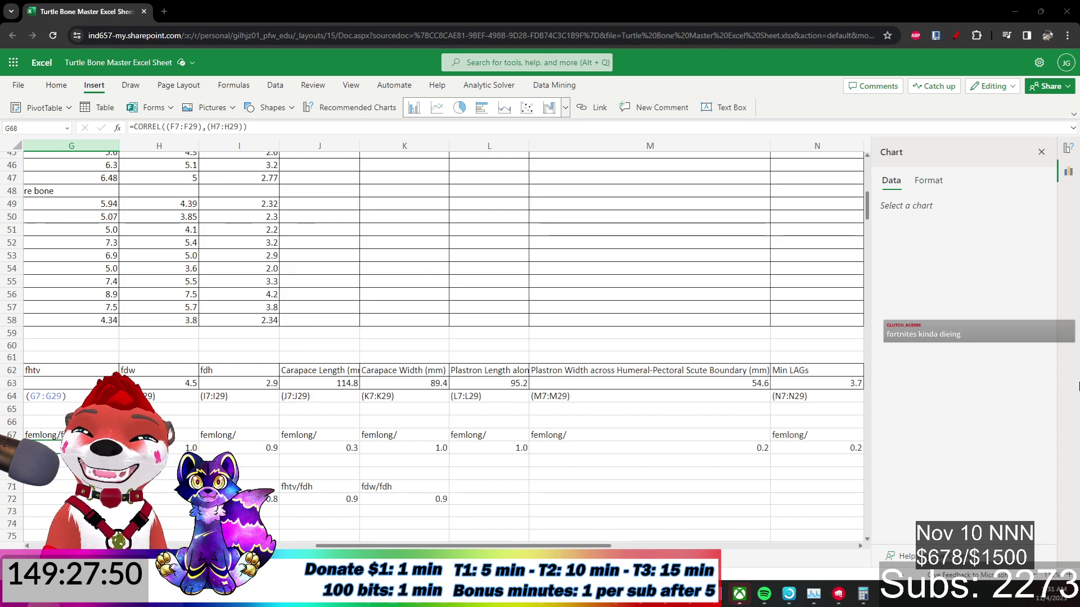
left_click(606, 394)
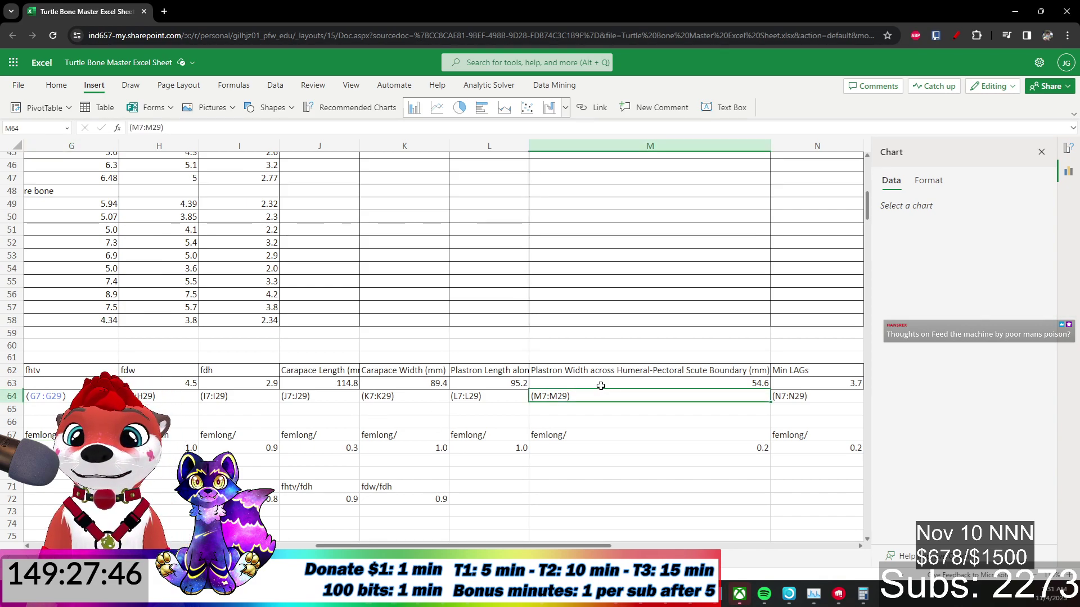
scroll(425, 452, "down", 2)
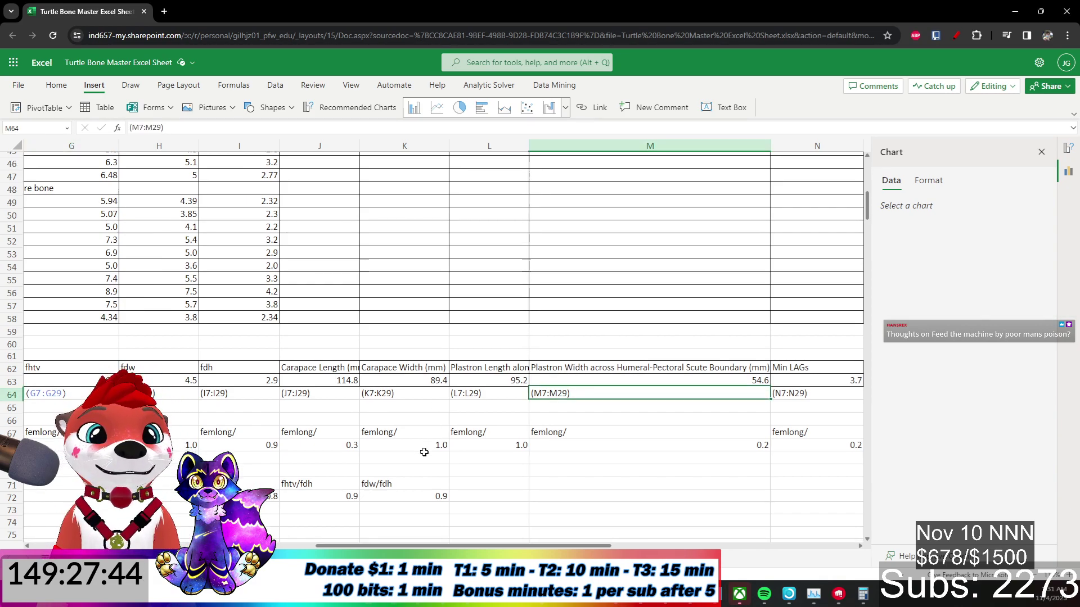
left_click(153, 394)
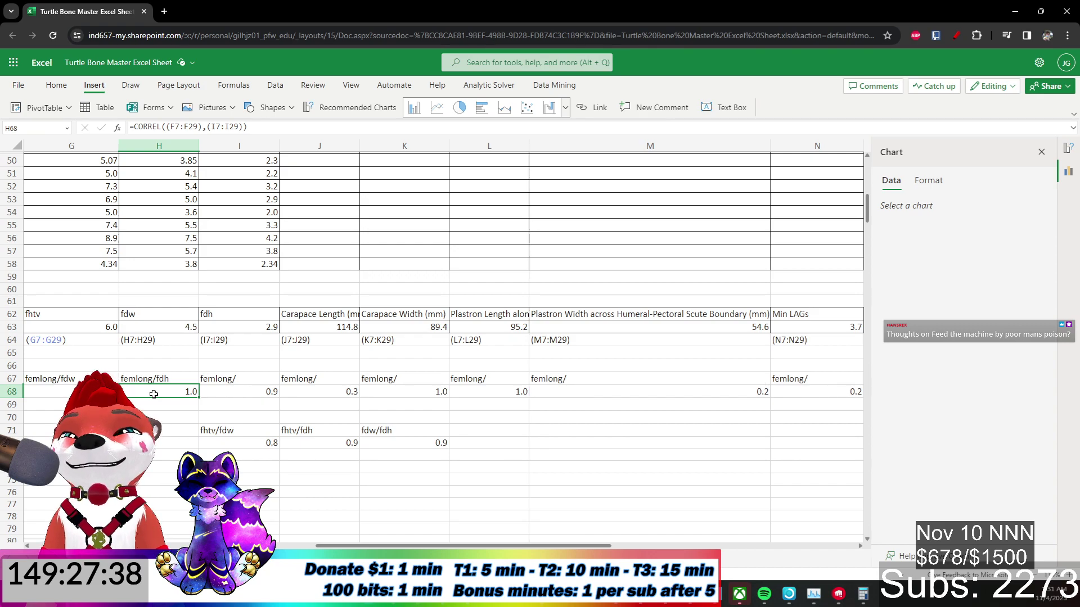
Move the fhtv/fdw and fhtv/fdh labels with their correlations from I71:J72 to the block starting at G69.
left_click(236, 430)
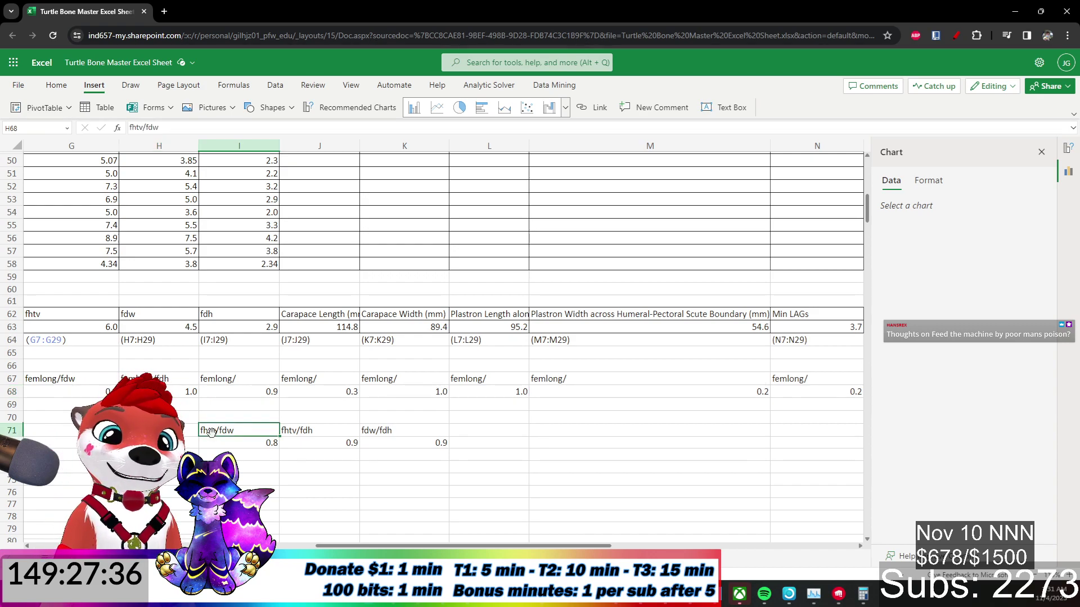
key("shift+Right")
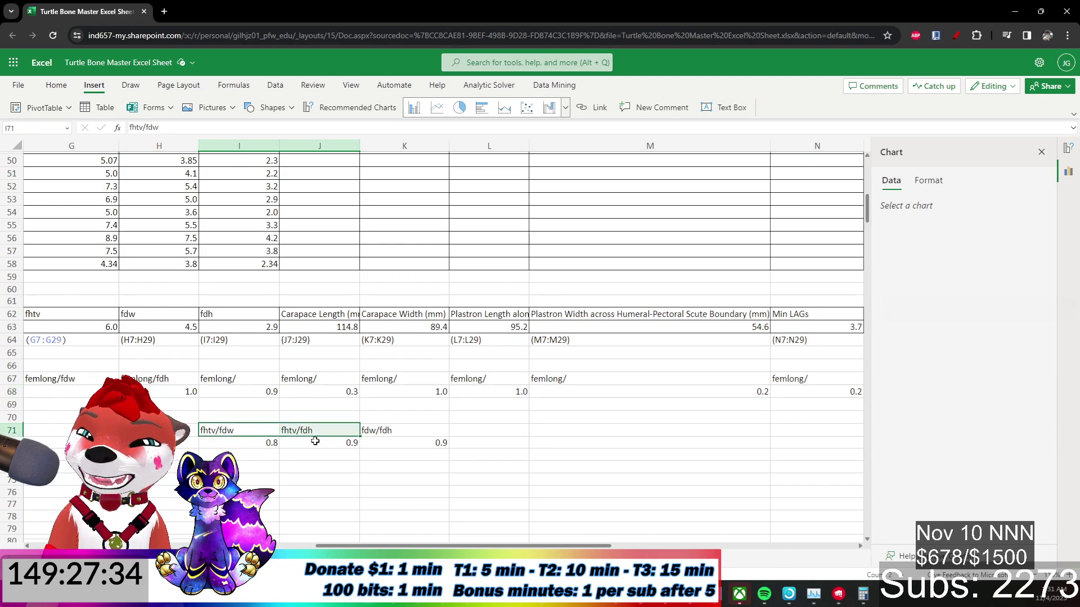
key("shift+Down")
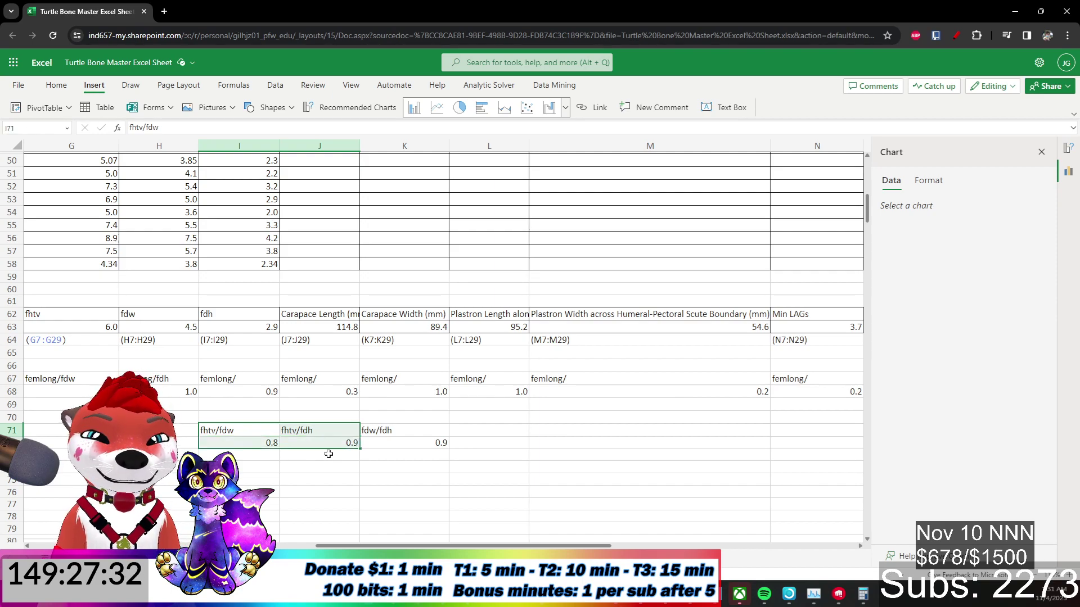
key("ctrl+x")
key("Left")
key("Left")
key("Up")
key("Up")
key("ctrl+v")
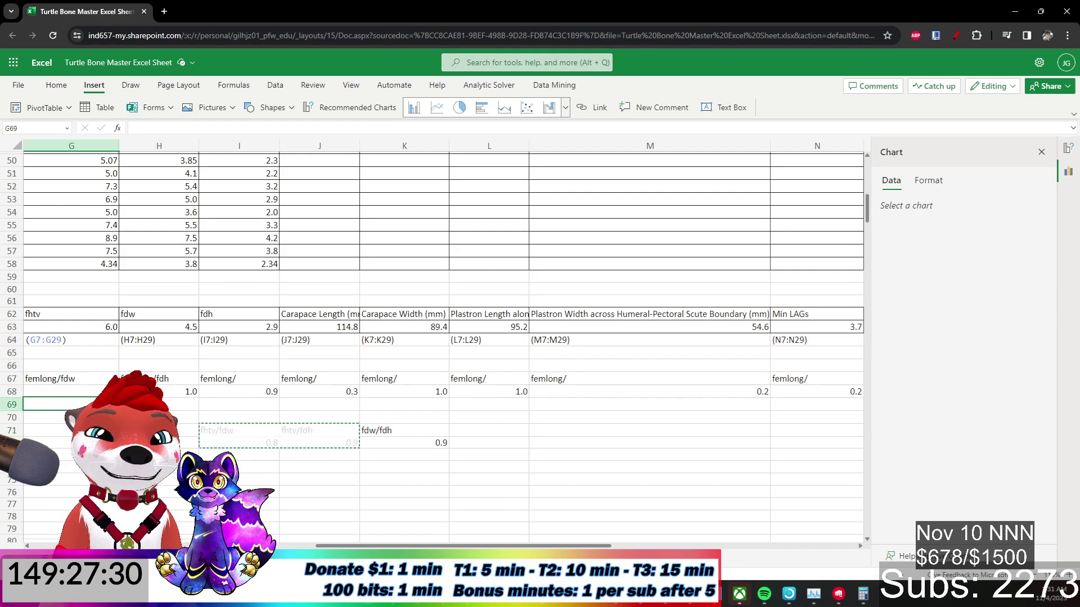
Move the fdw/fdh label and its correlation from K71:K72 to G71, under the fhtv pairs.
left_click_drag(389, 430, 388, 438)
key("ctrl+x")
key("Left")
key("Left")
key("Left")
key("Left")
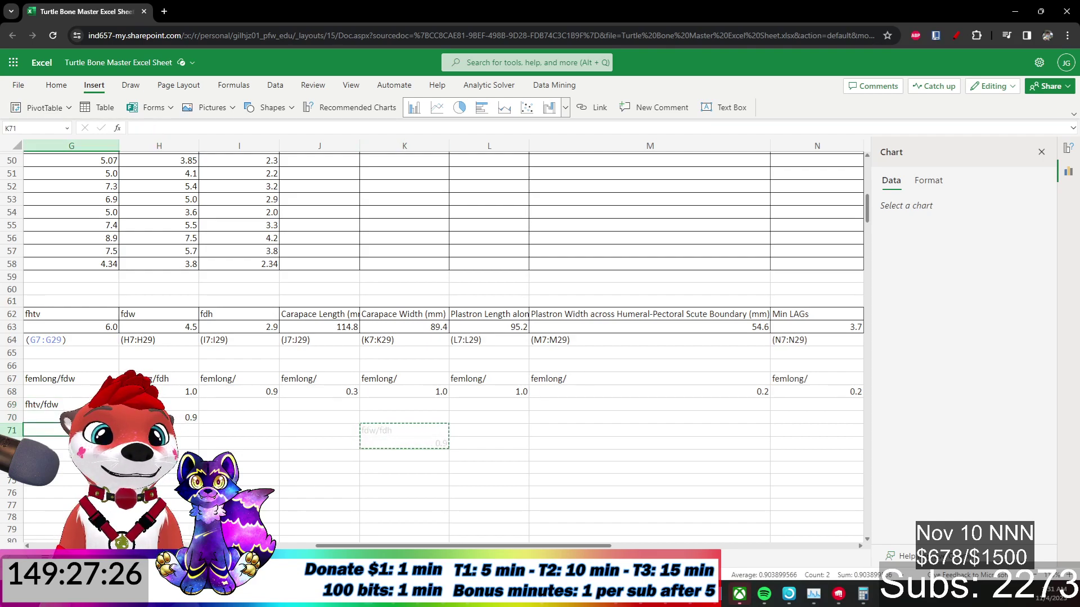
key("ctrl+v")
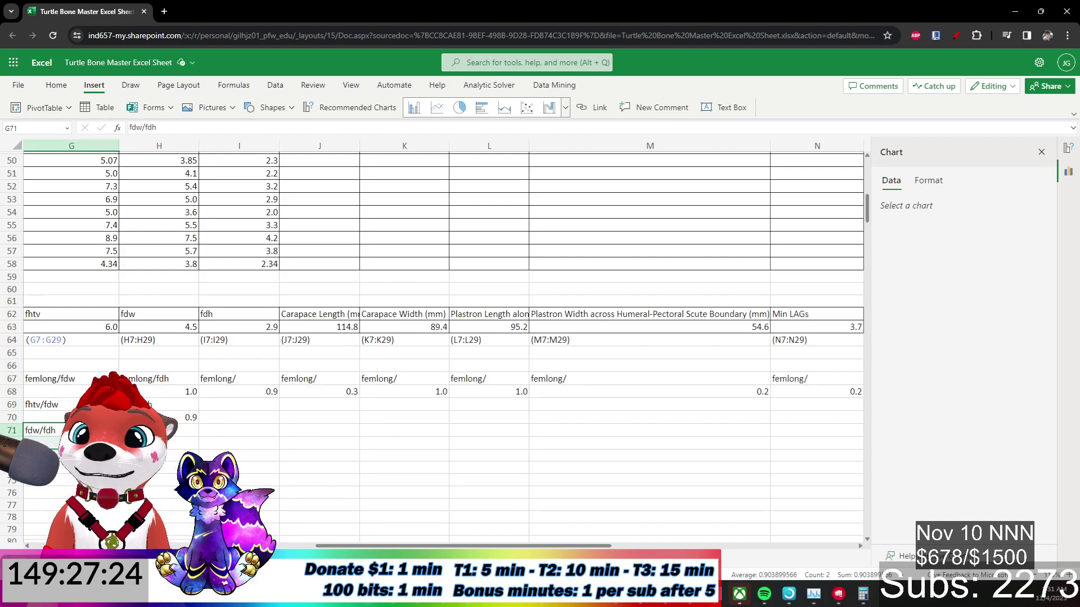
Anchor the fhtv column in H70's formula so that it reads =CORREL(($G7:$G29),(I7:I29)).
left_click(258, 468)
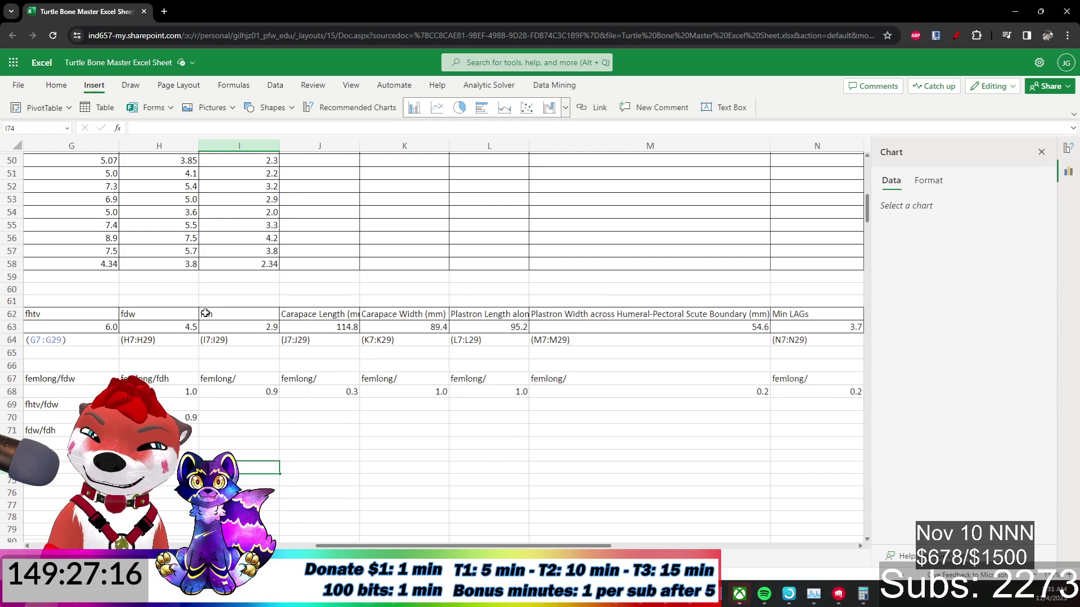
left_click(167, 416)
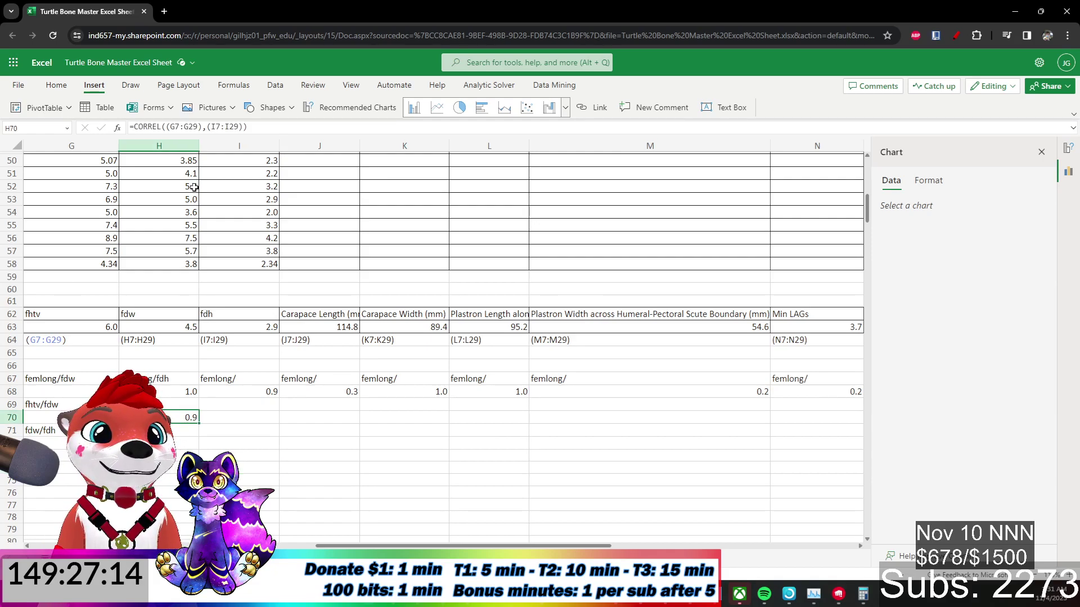
key("Left")
left_click(178, 416)
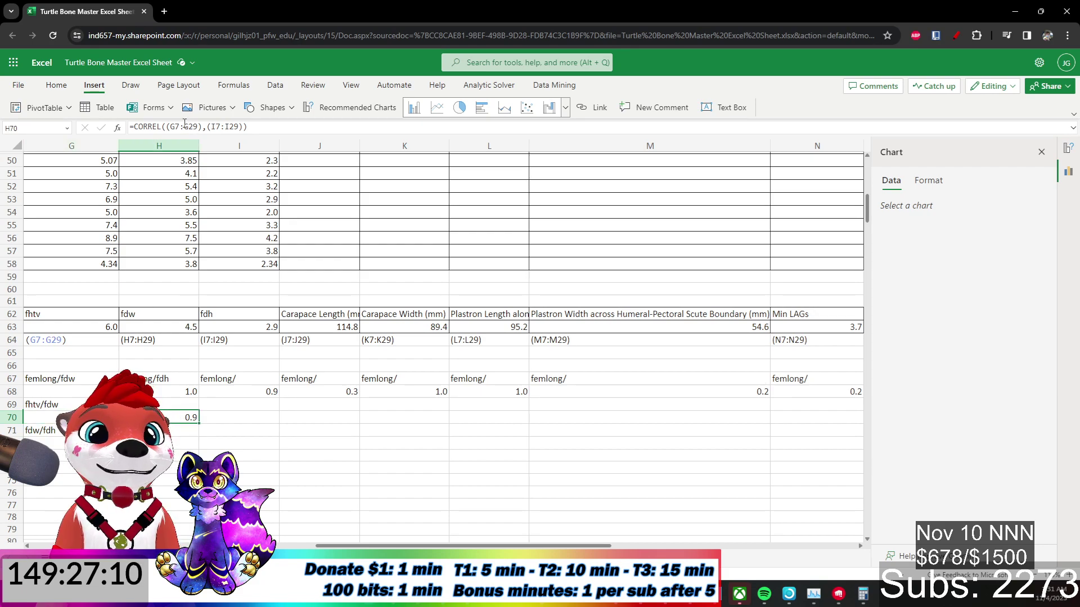
left_click(168, 128)
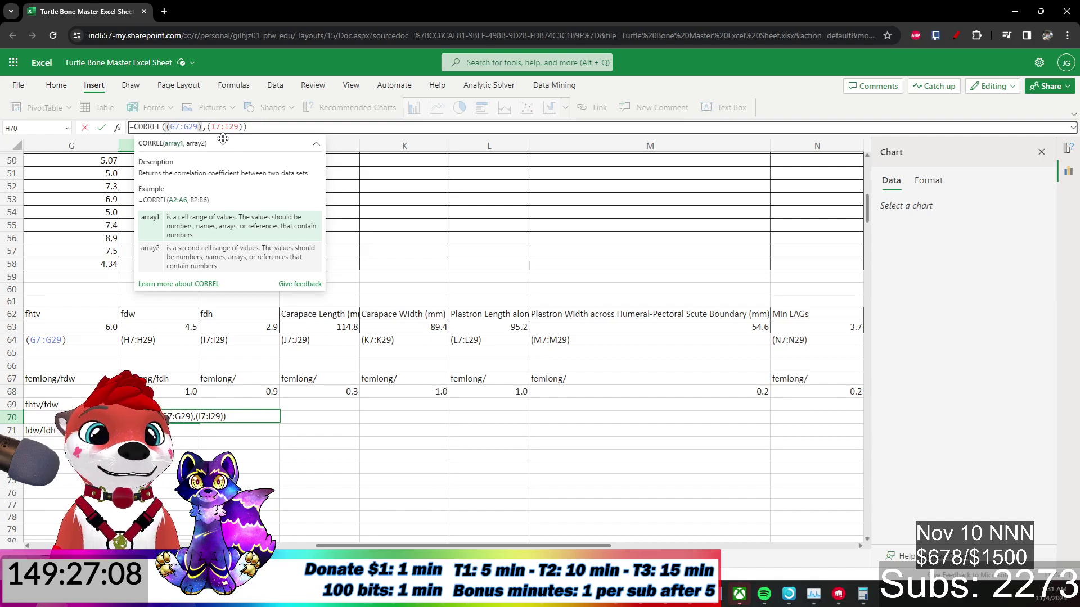
type("$")
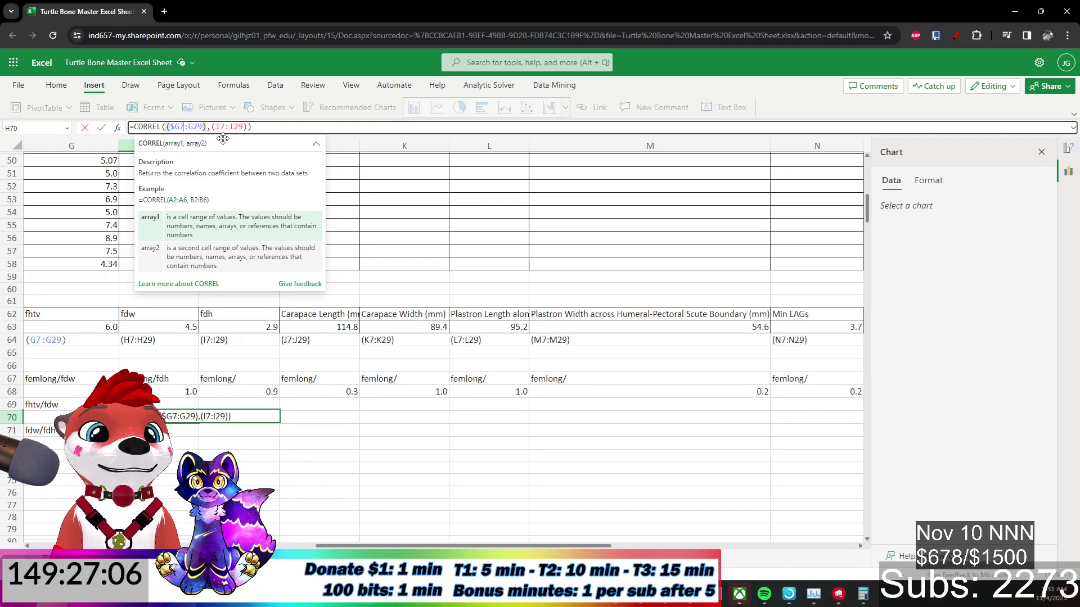
key("Right")
key("Right")
key("Right")
type("$")
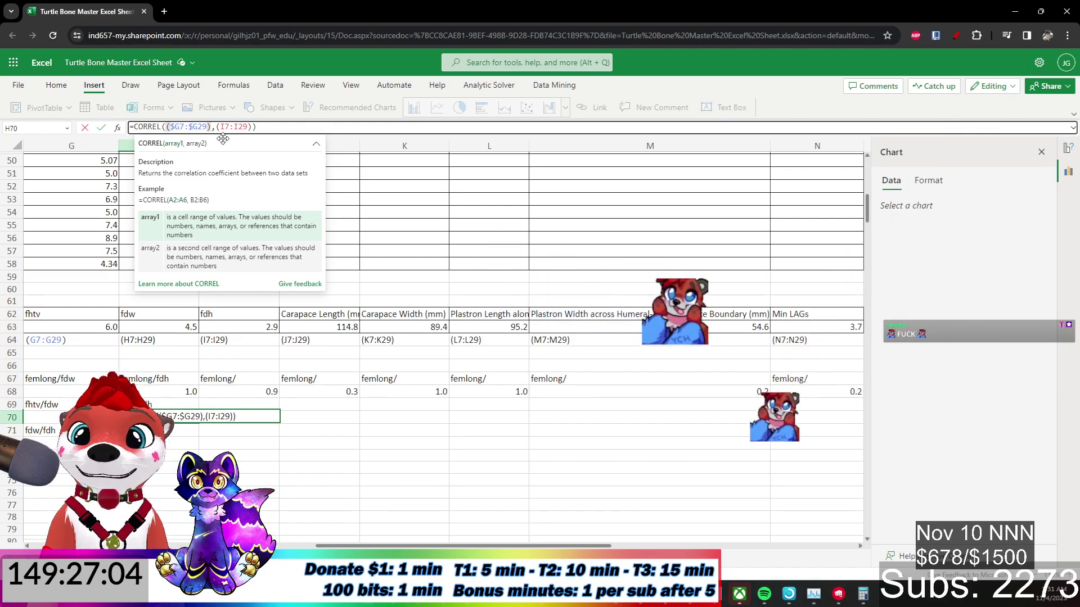
key("Return")
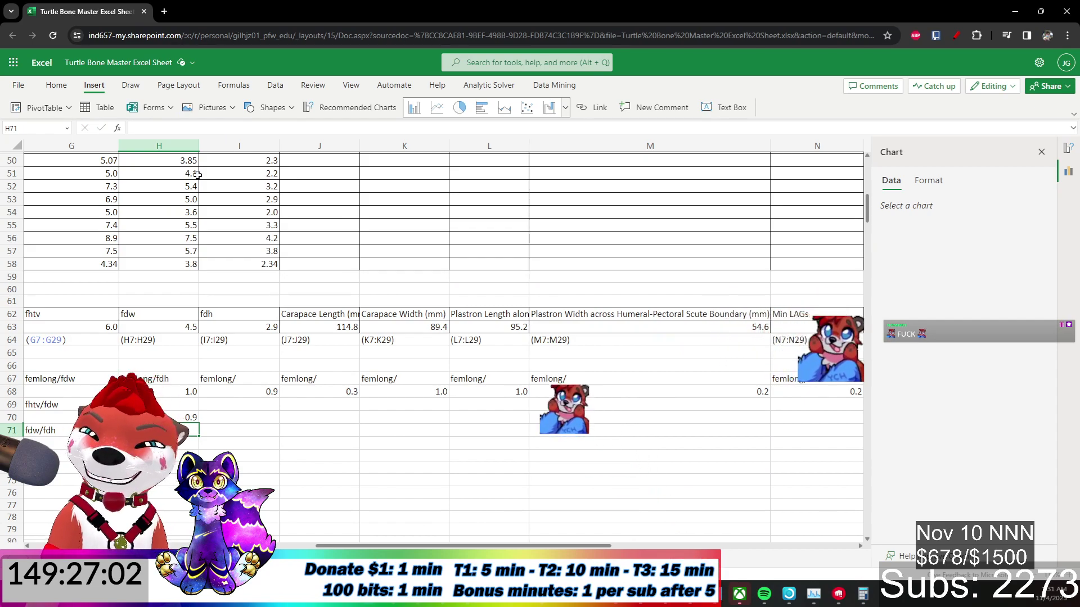
Copy the anchored fhtv CORREL formula from H70 into I70.
key("Up")
key("ctrl+c")
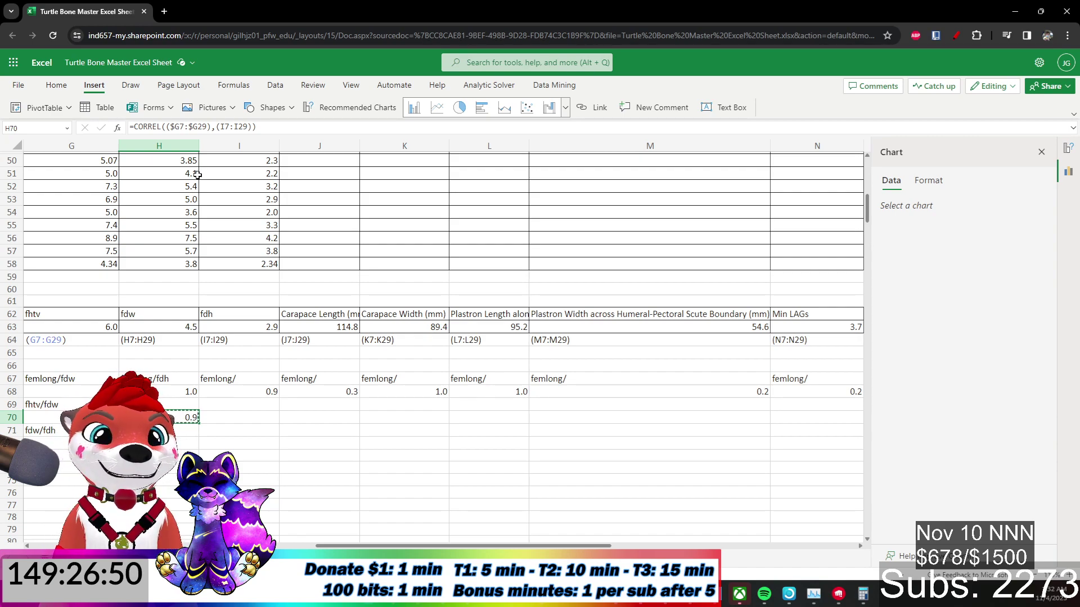
key("Right")
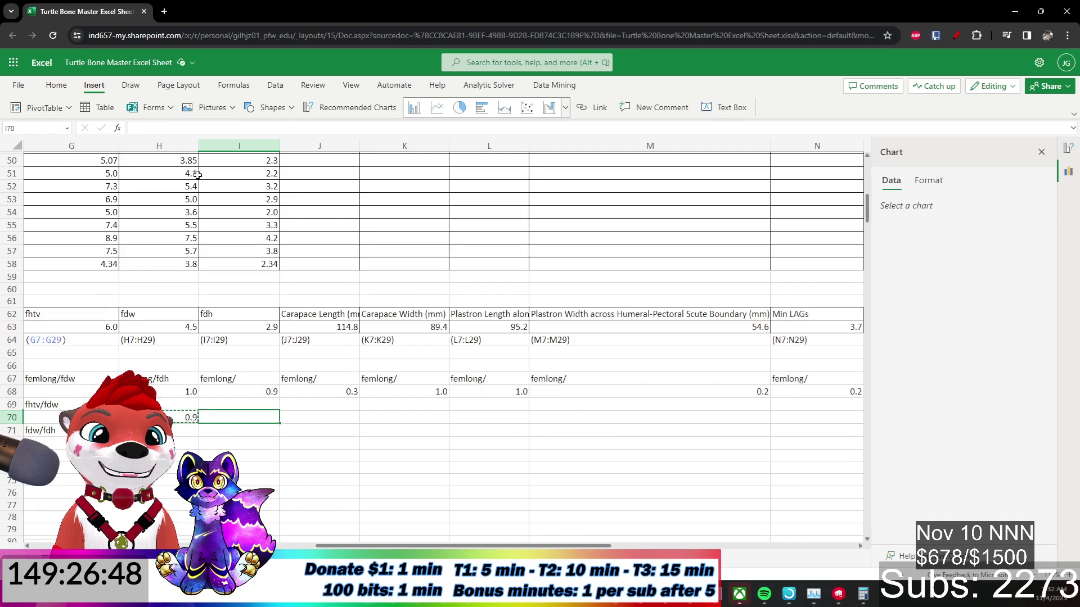
key("ctrl+v")
key("Right")
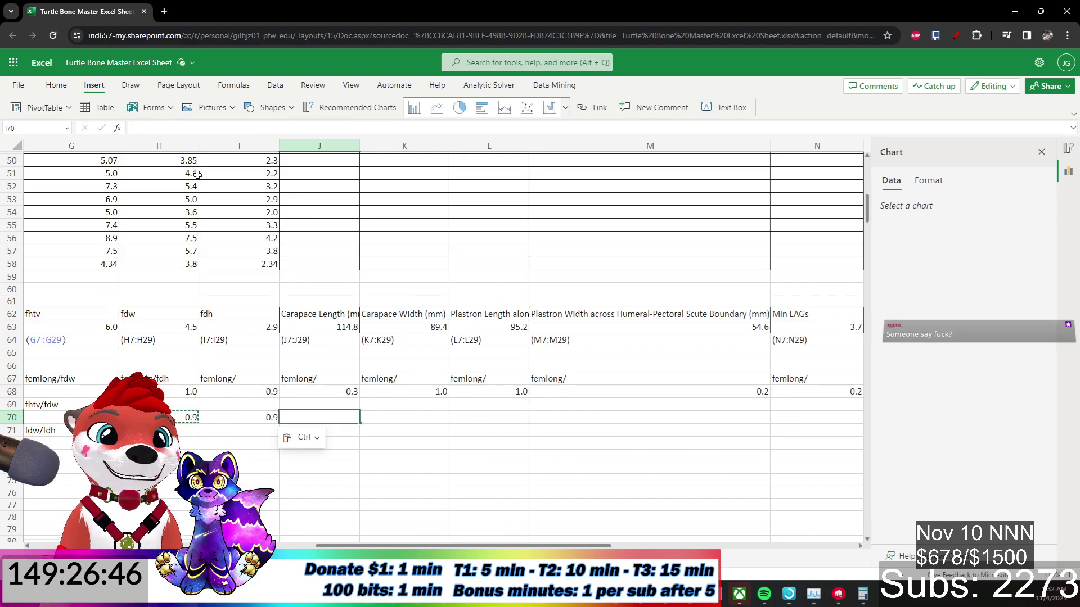
key("ctrl")
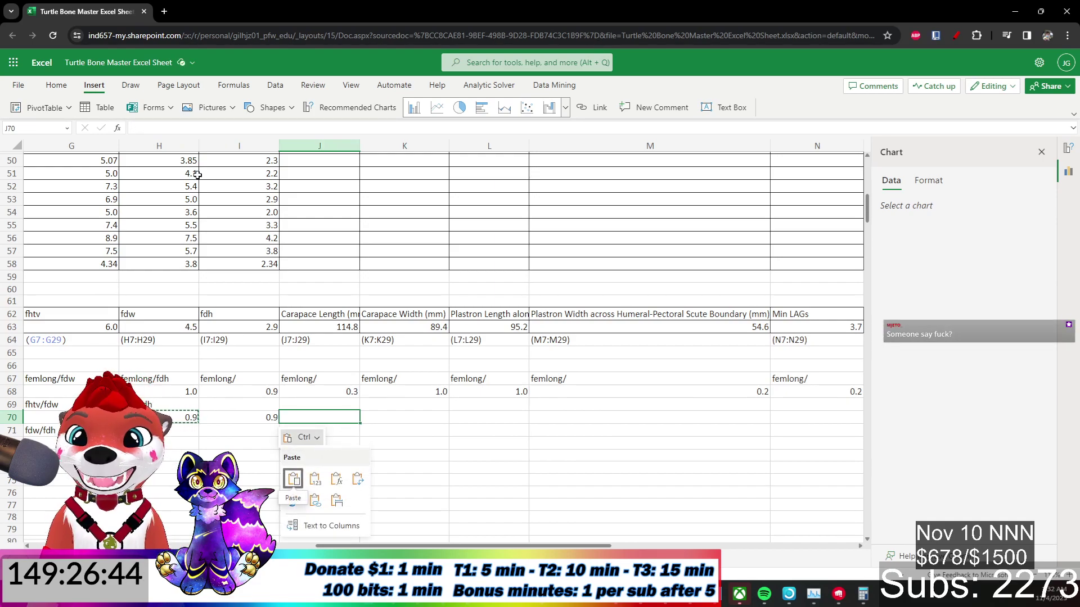
key("Right")
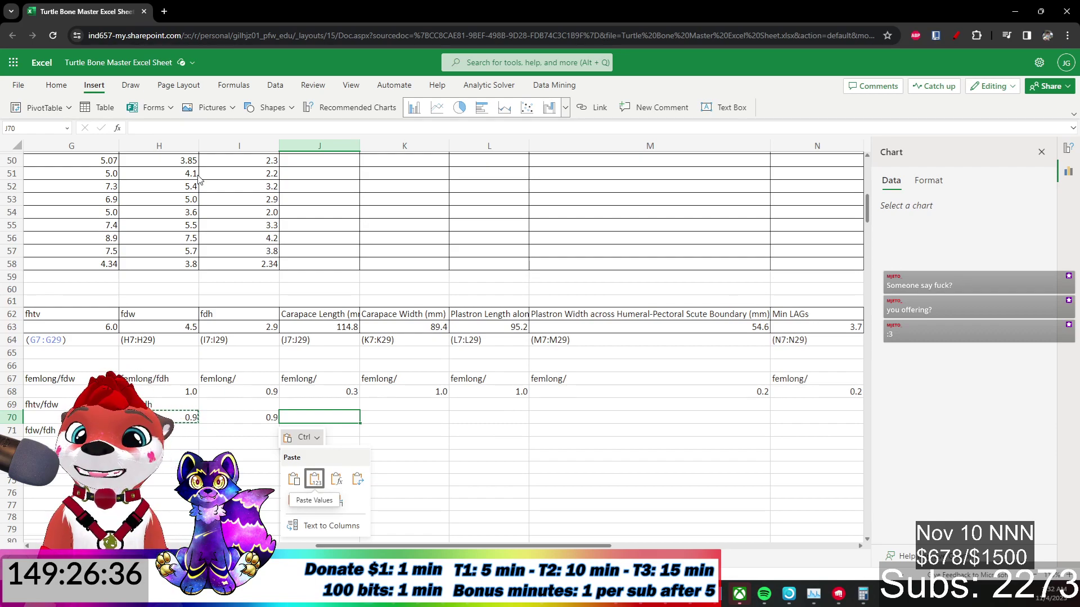
key("Right")
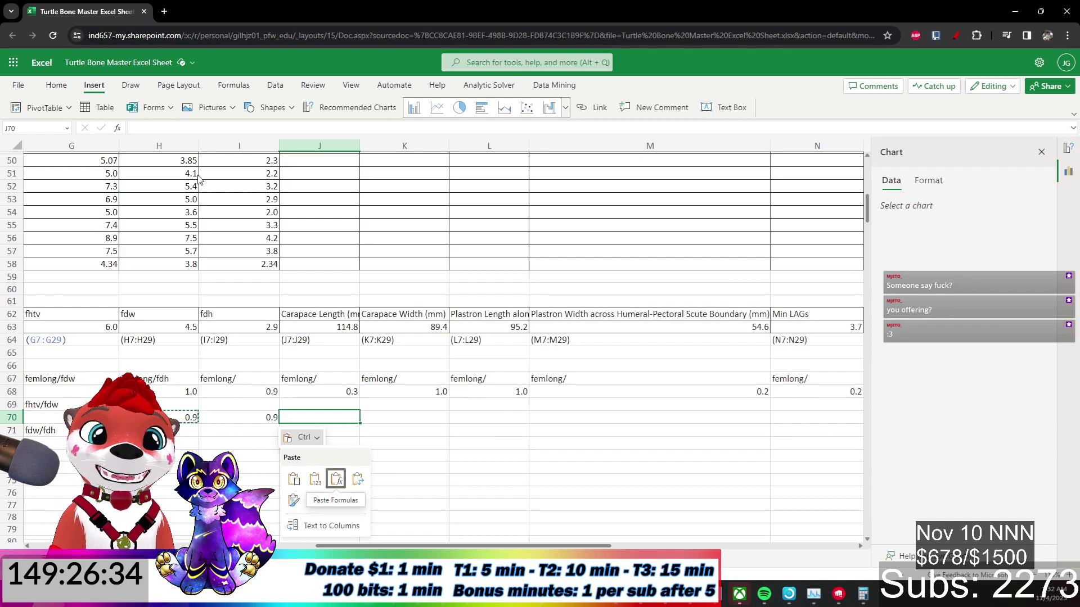
key("Left")
key("Left")
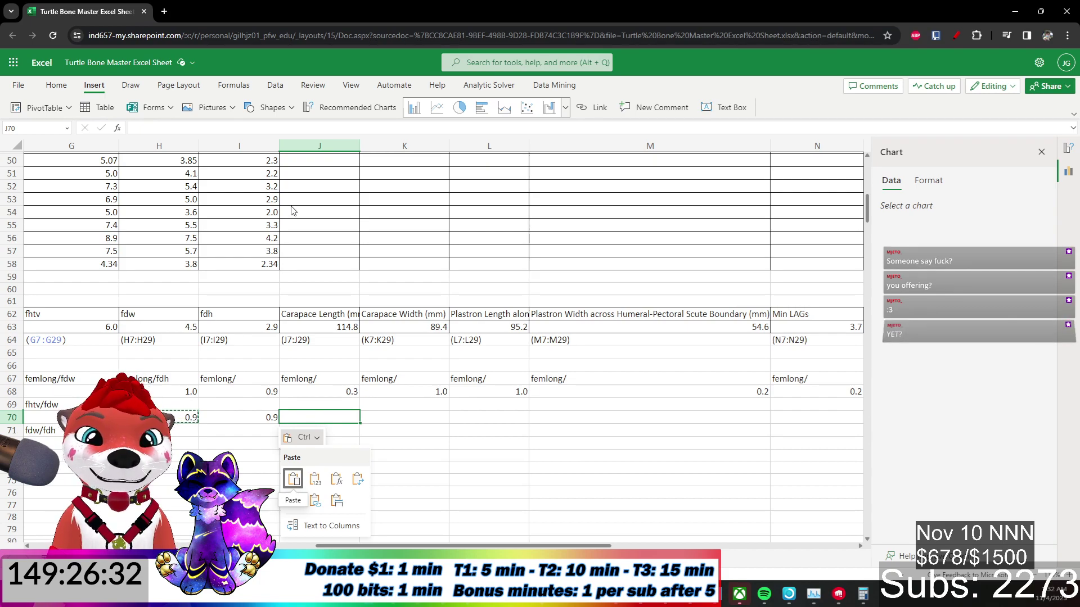
key("Escape")
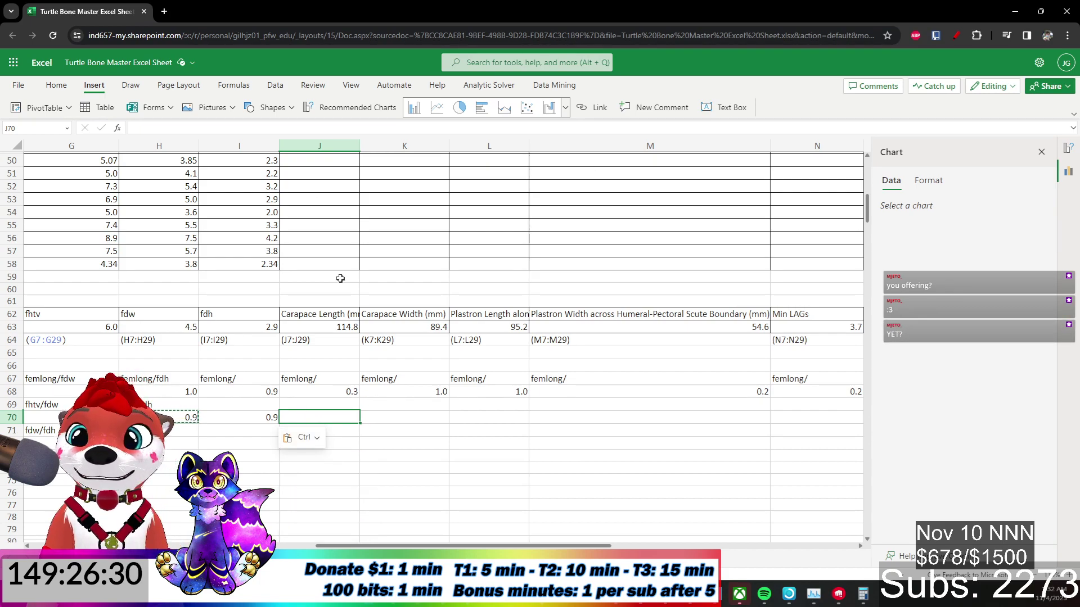
Paste the anchored fhtv CORREL formula into J70 through N70, up to the Min LAGs column.
key("ctrl+v")
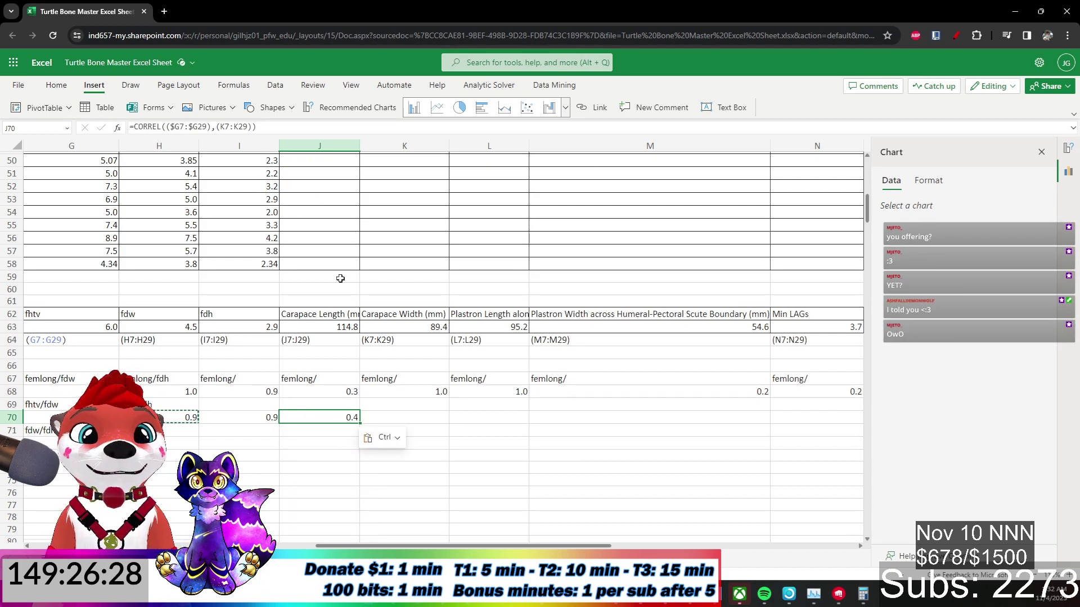
key("Right")
key("ctrl+v")
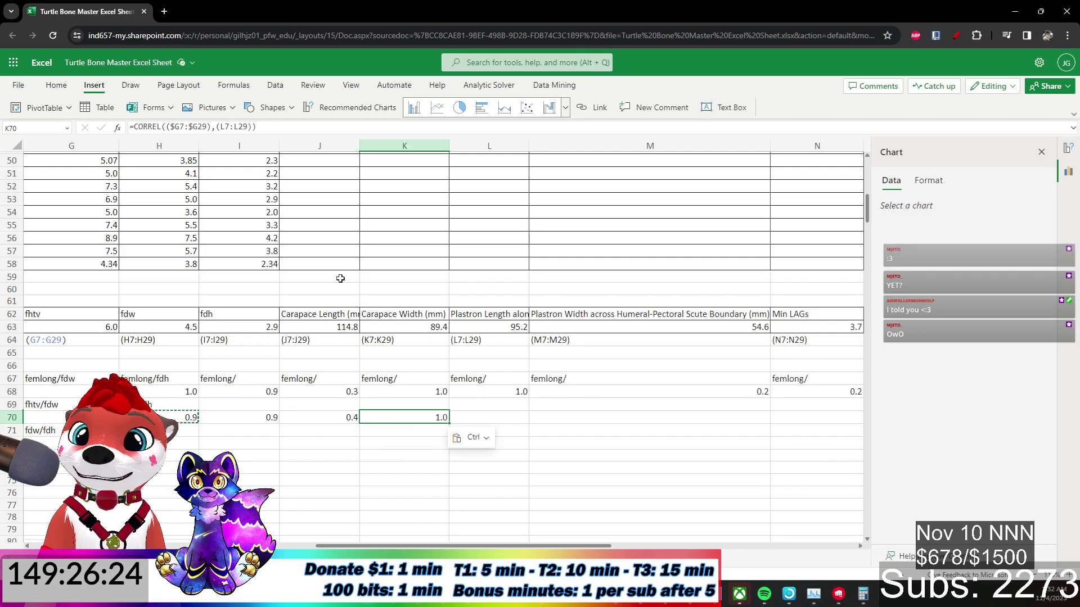
key("Right")
key("ctrl+v")
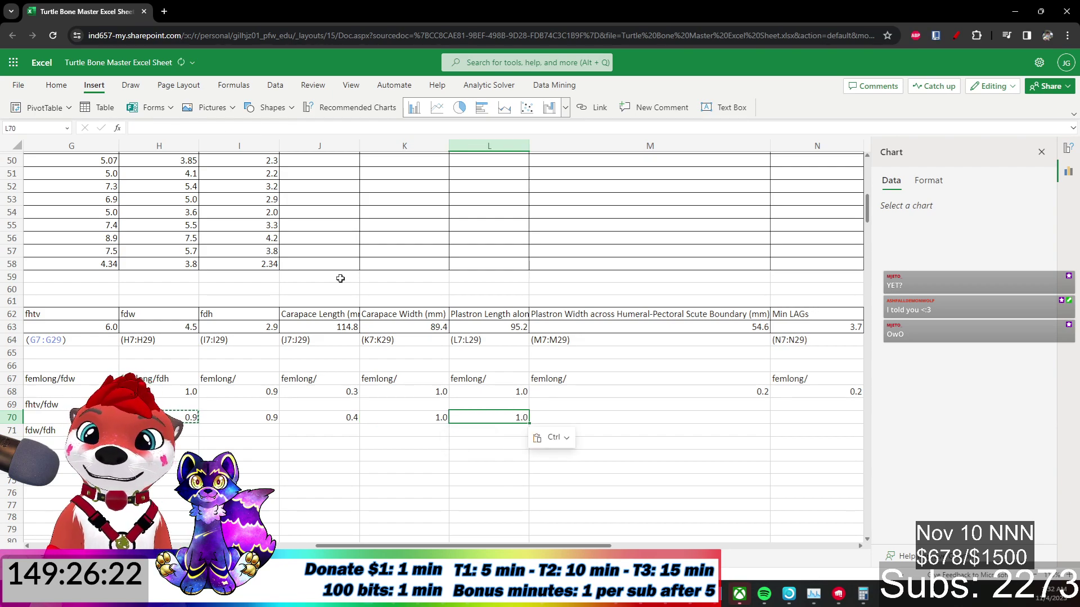
key("Right")
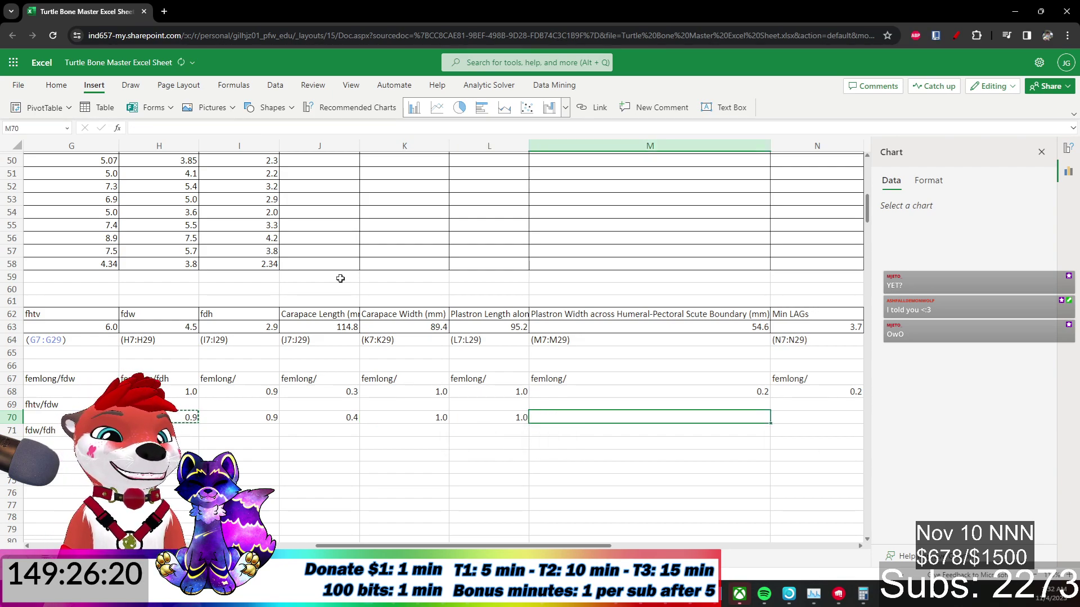
key("ctrl+v")
key("Right")
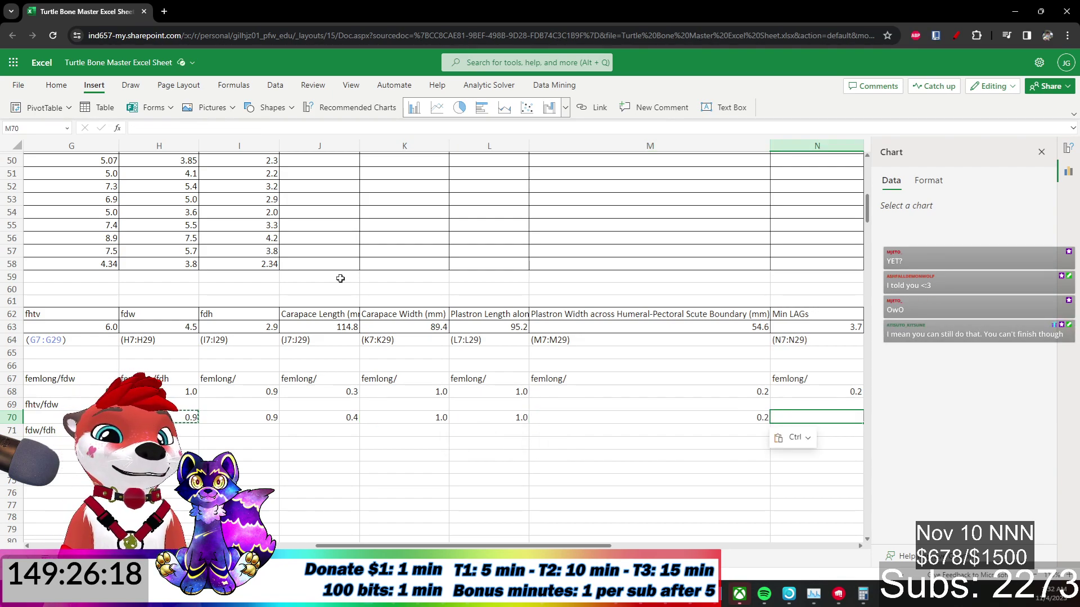
key("ctrl+v")
key("Right")
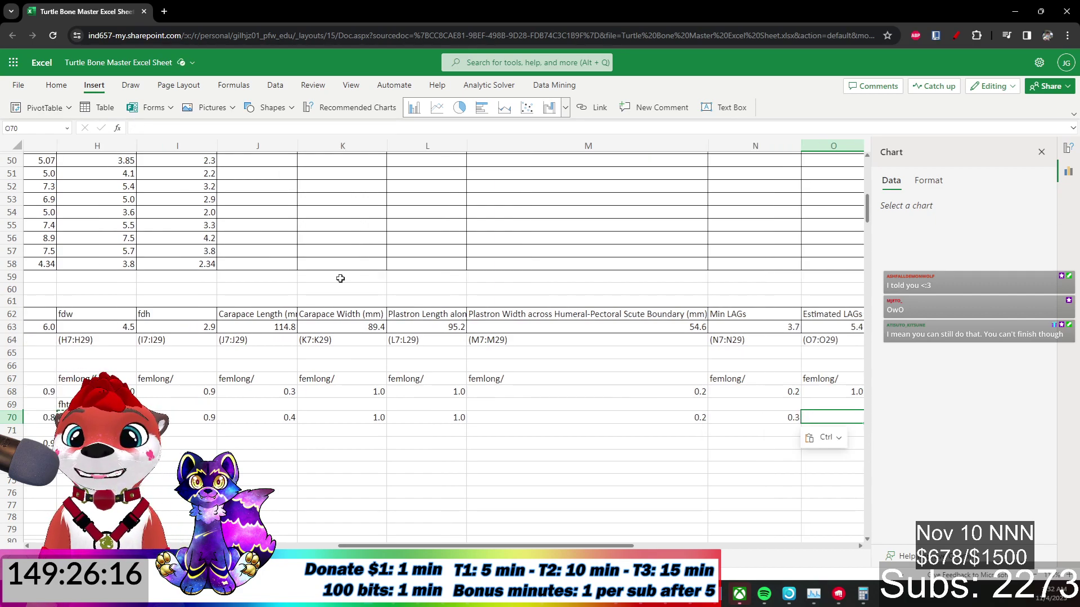
key("ctrl")
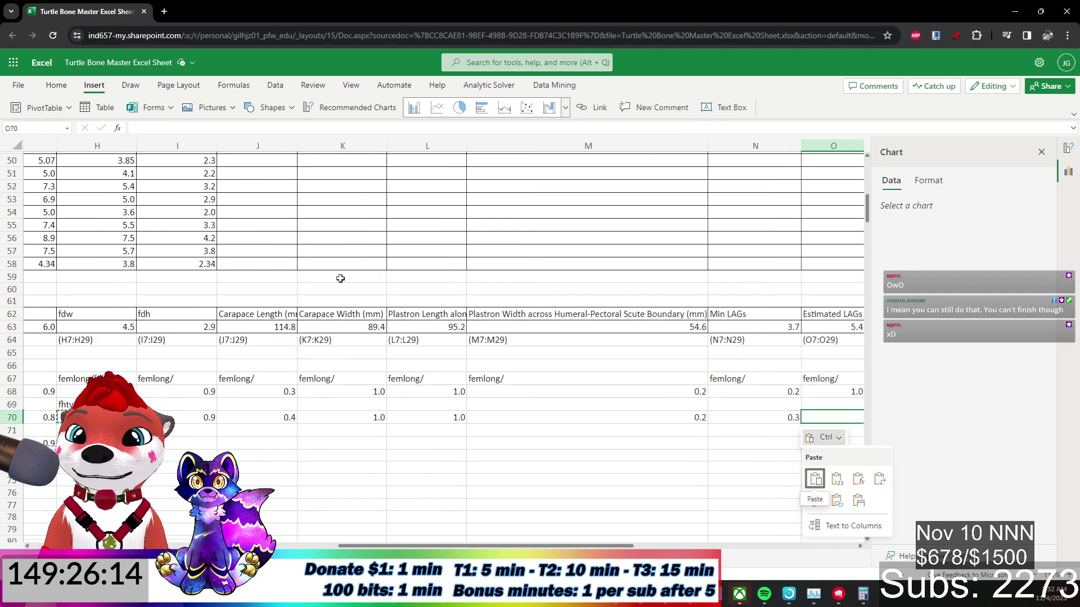
key("Right")
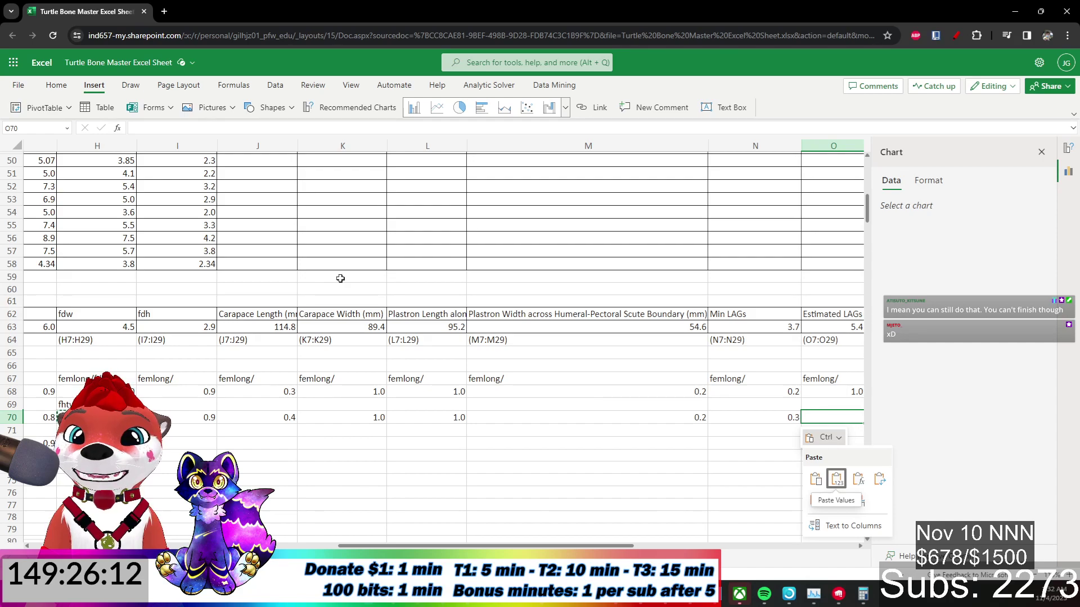
key("Right")
key("Right")
key("Right")
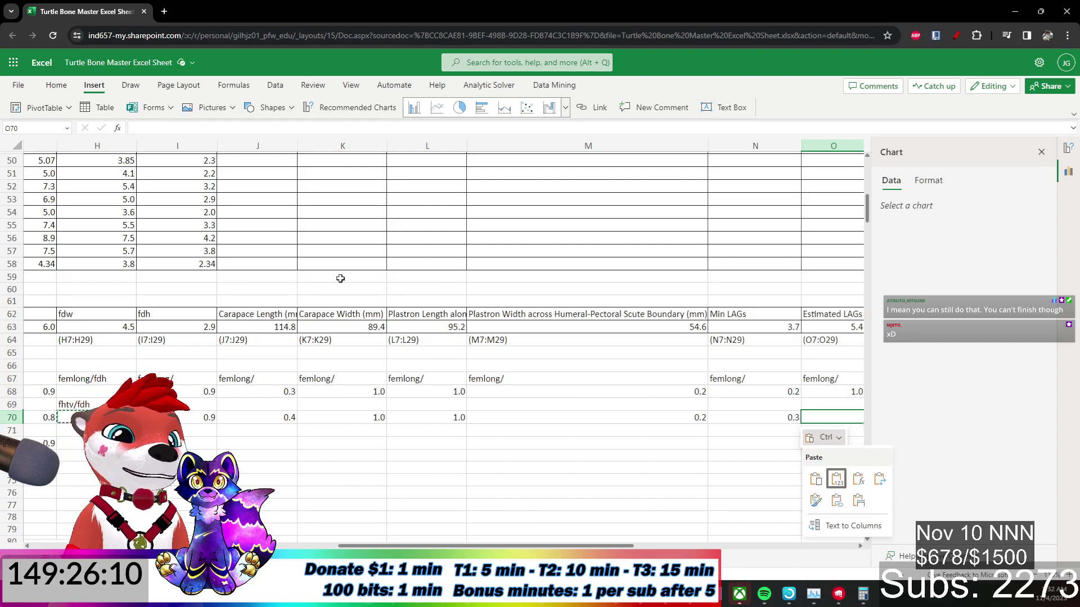
key("Return")
Review how the fhtv and fdw/fdh rows line up beneath the femlong pairs and the column headings.
key("Left")
key("Right")
key("Right")
key("Right")
key("Right")
key("Left")
key("Left")
key("Left")
key("Left")
key("Up")
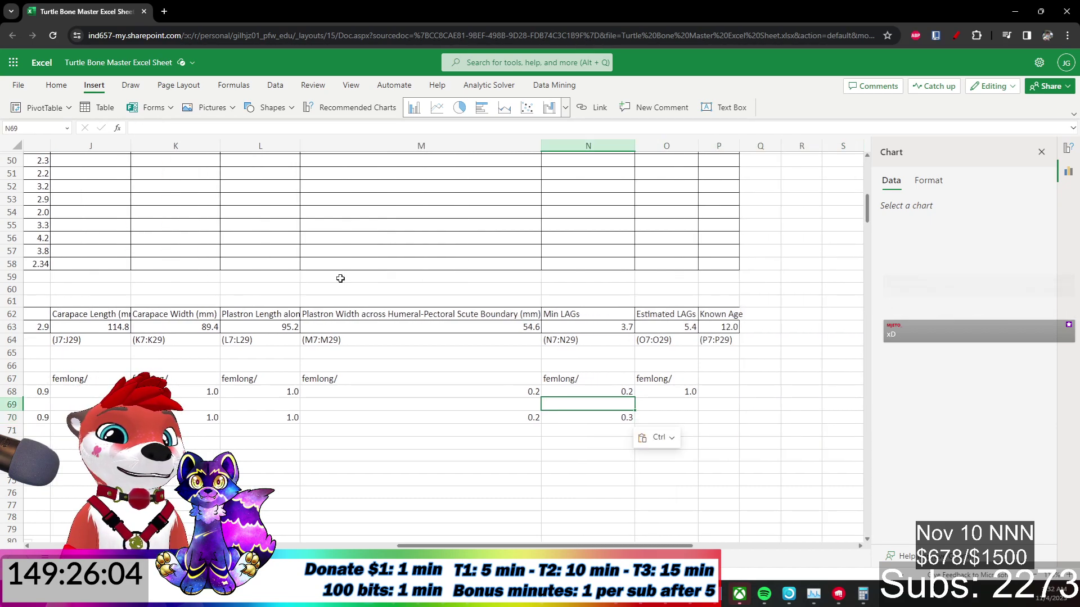
key("Left")
key("Left")
key("Left")
key("Left")
key("Left")
key("Left")
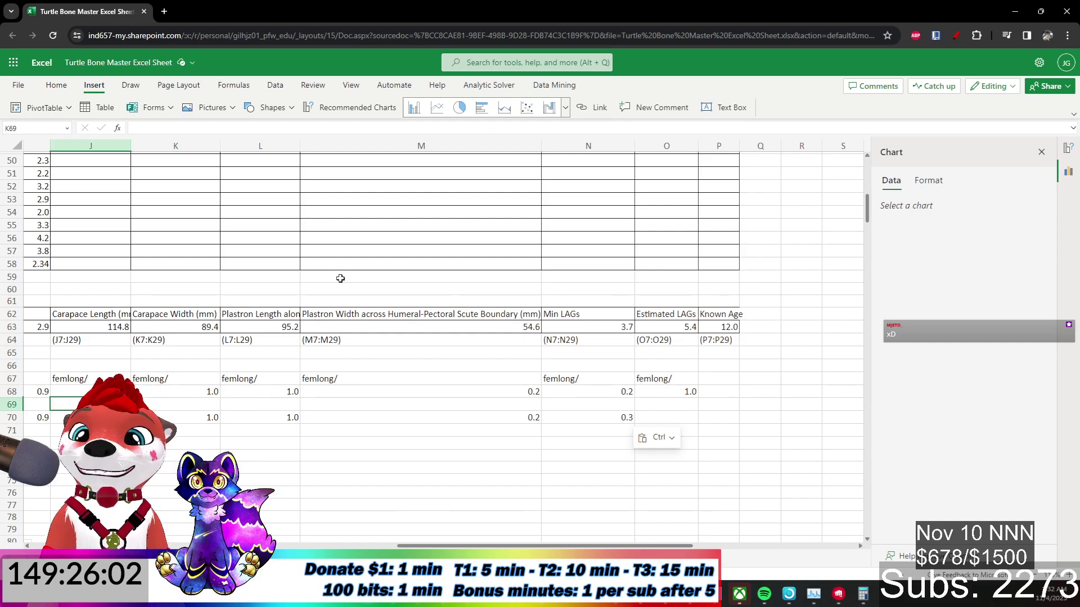
key("Left")
key("Left")
key("Left")
key("Left")
key("Left")
key("Left")
key("Left")
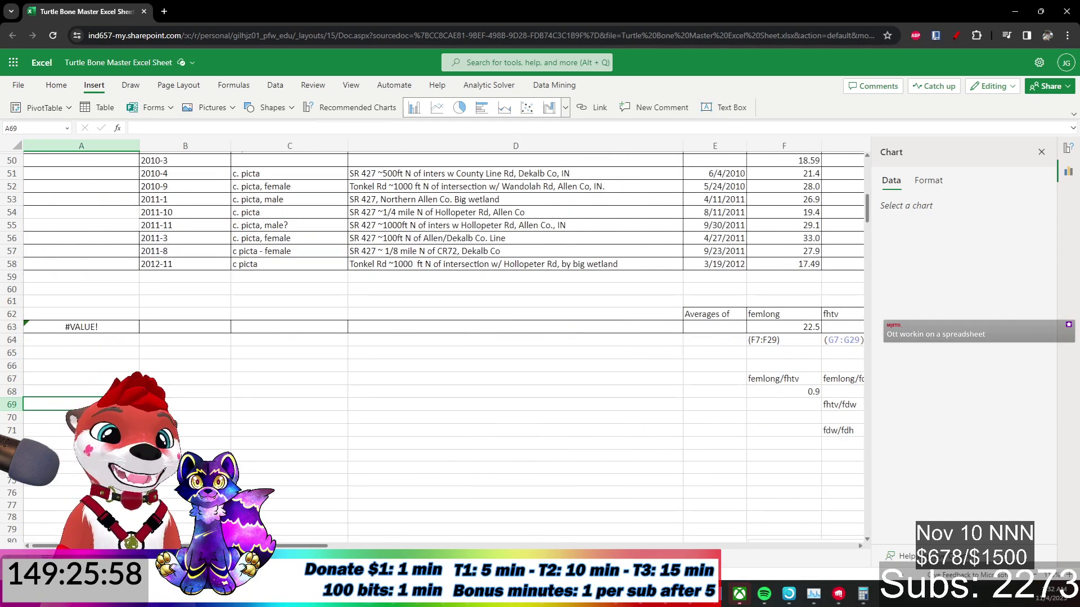
key("Right")
key("Right")
key("Right")
key("Right")
key("Right")
key("Right")
key("Right")
key("Right")
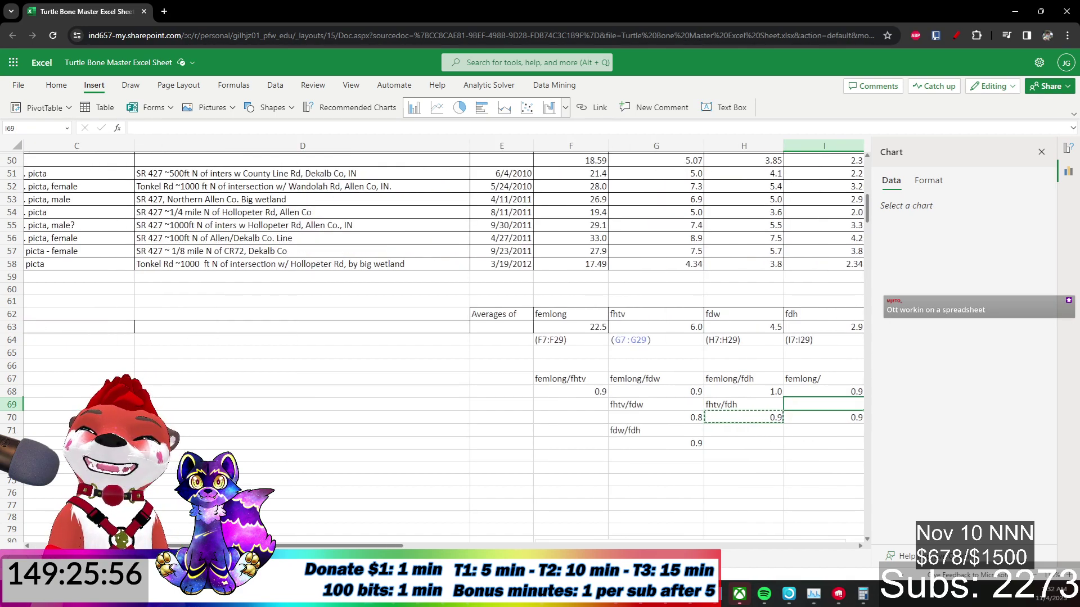
key("Left")
key("Left")
key("Left")
key("Down")
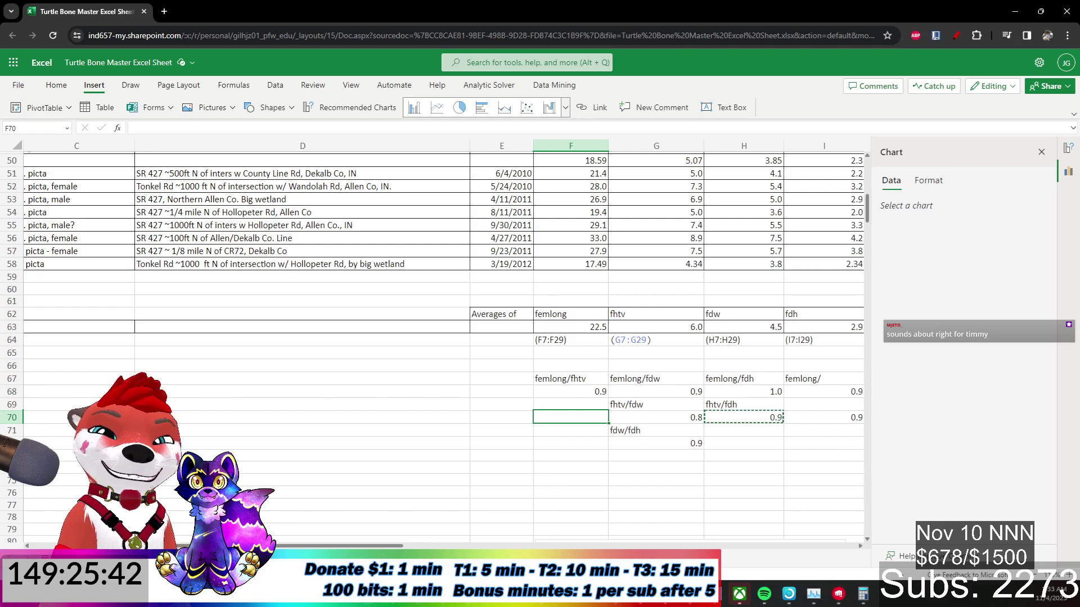
key("Right")
key("Right")
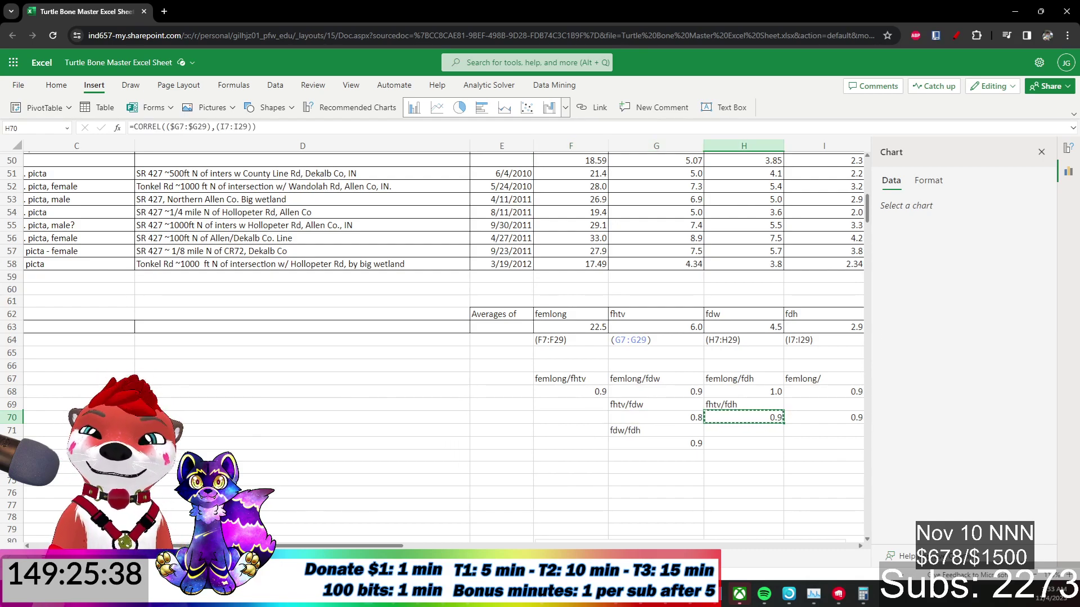
Move the fdw/fdh label with its correlation from G71:G72 to H71:H72, under the fhtv/fdh pair.
key("Left")
key("Down")
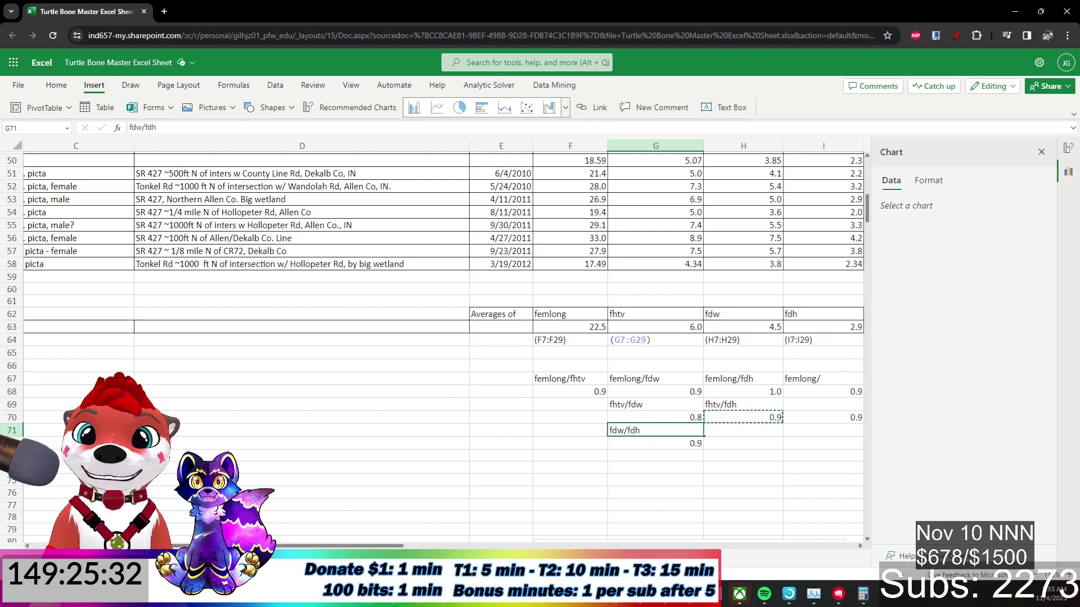
key("shift+Down")
key("ctrl+x")
key("Right")
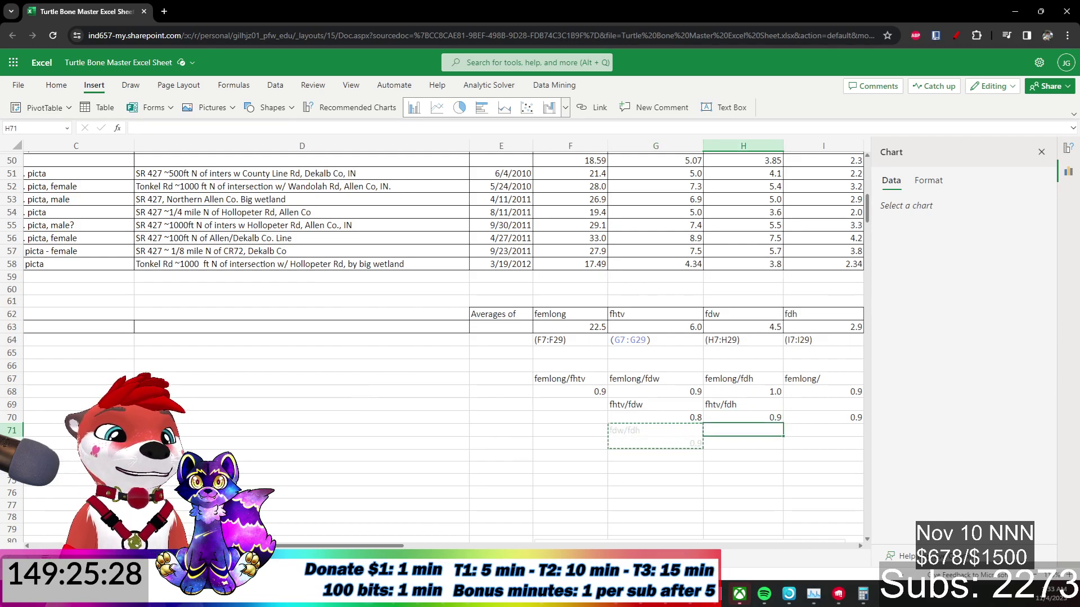
key("ctrl+v")
key("Left")
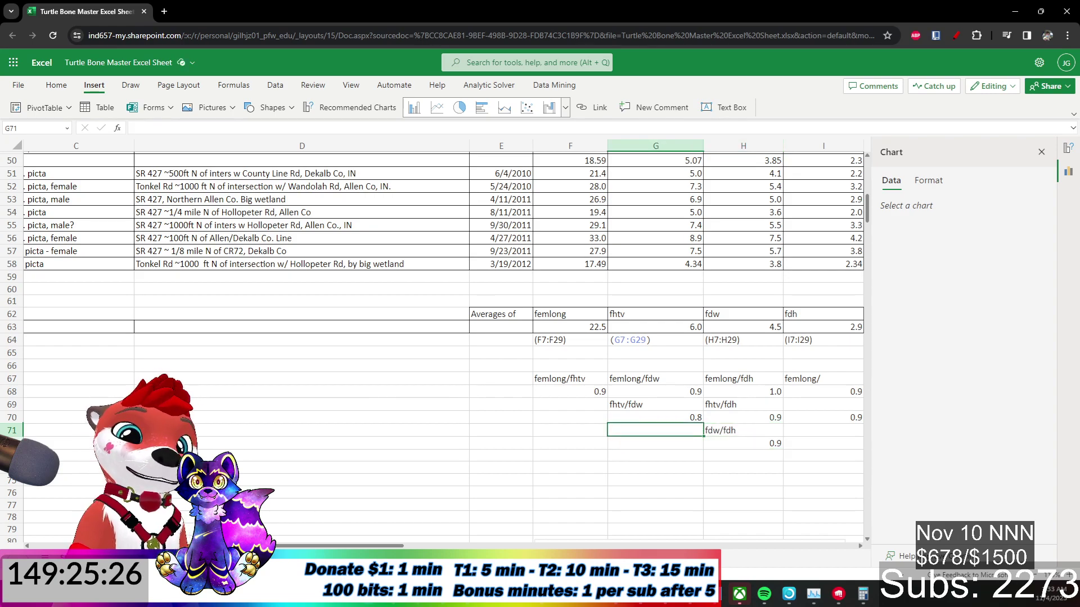
Check the CORREL formula in H72 and compare the layout with the pair labels in rows 67 to 71.
key("Right")
key("Down")
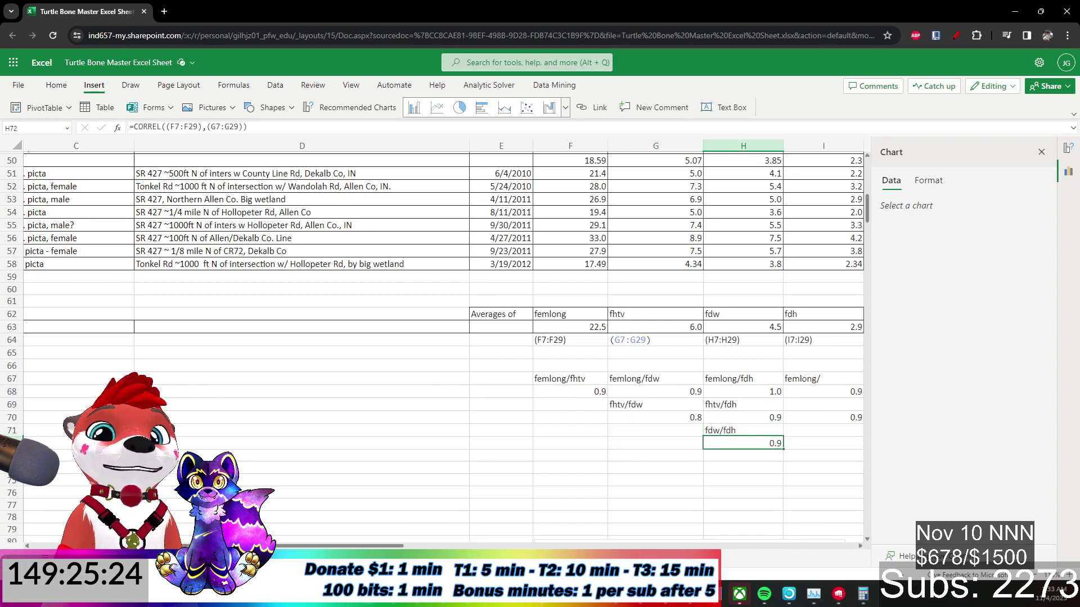
key("Up")
key("Up")
key("Up")
key("Down")
key("Left")
key("Left")
key("Up")
key("Up")
key("Up")
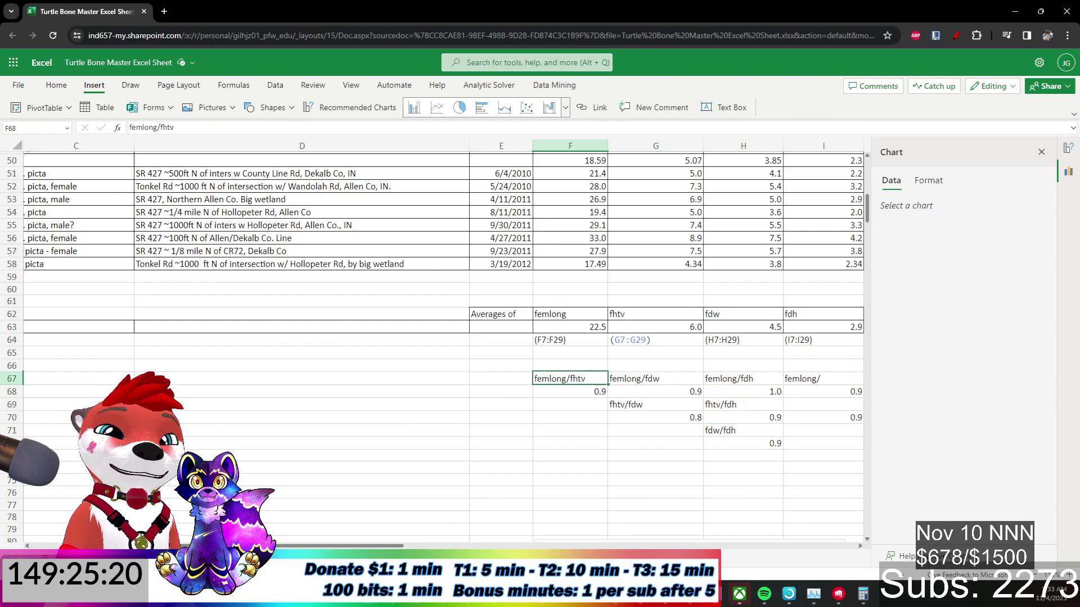
key("shift+Down")
key("shift+Down")
key("shift+Down")
key("ctrl+Right")
key("ctrl+Right")
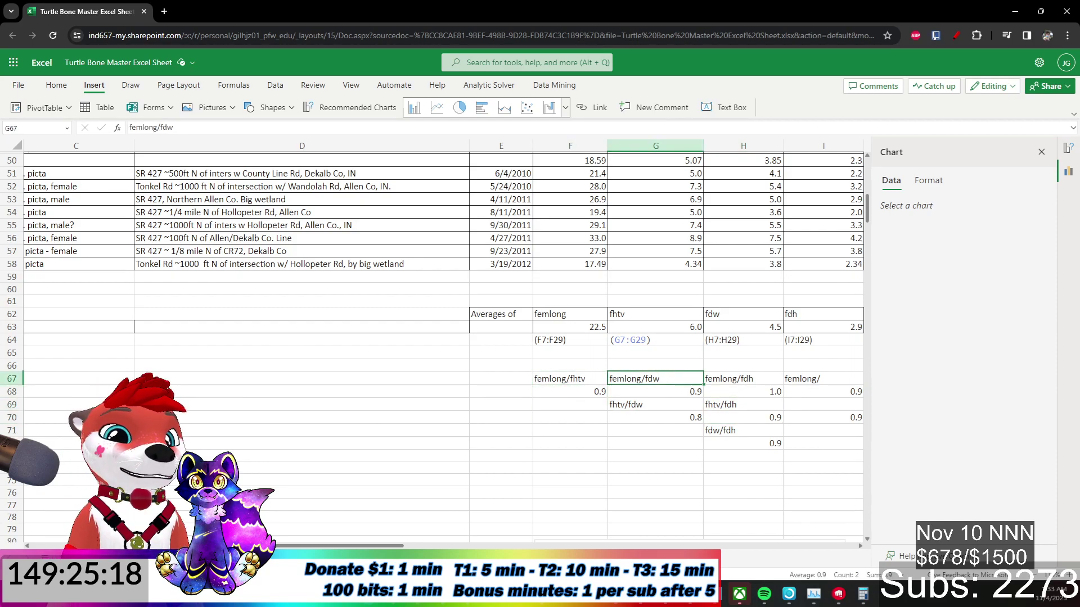
Copy the fhtv CORREL formula from N70 into O70 and P70, under Estimated LAGs and Known Age.
key("ctrl+Left")
key("Left")
key("Left")
key("Down")
key("Down")
key("Left")
key("Down")
key("ctrl+c")
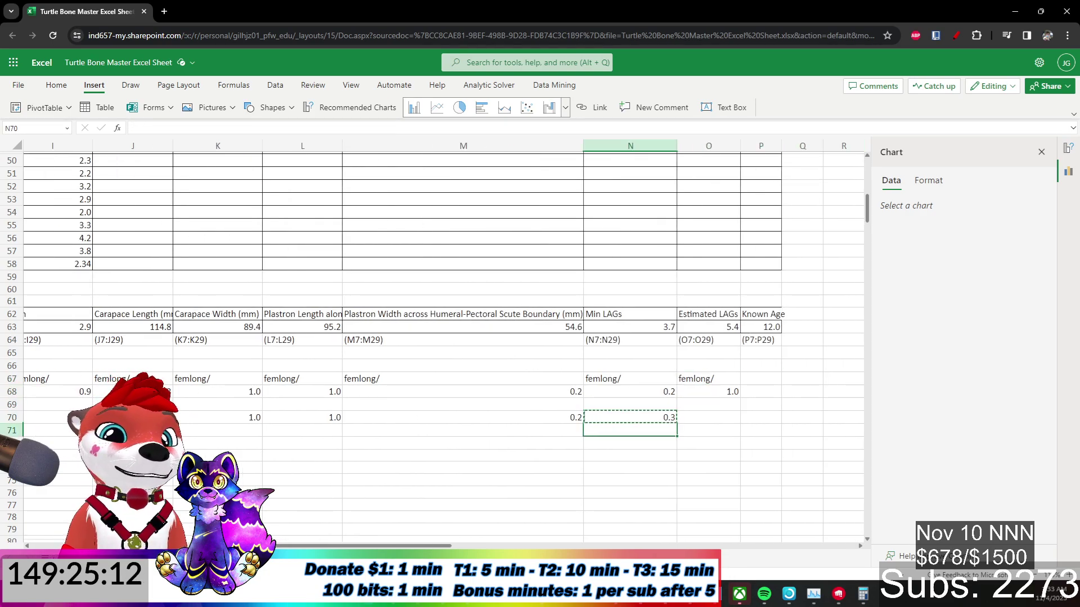
key("Right")
key("ctrl+v")
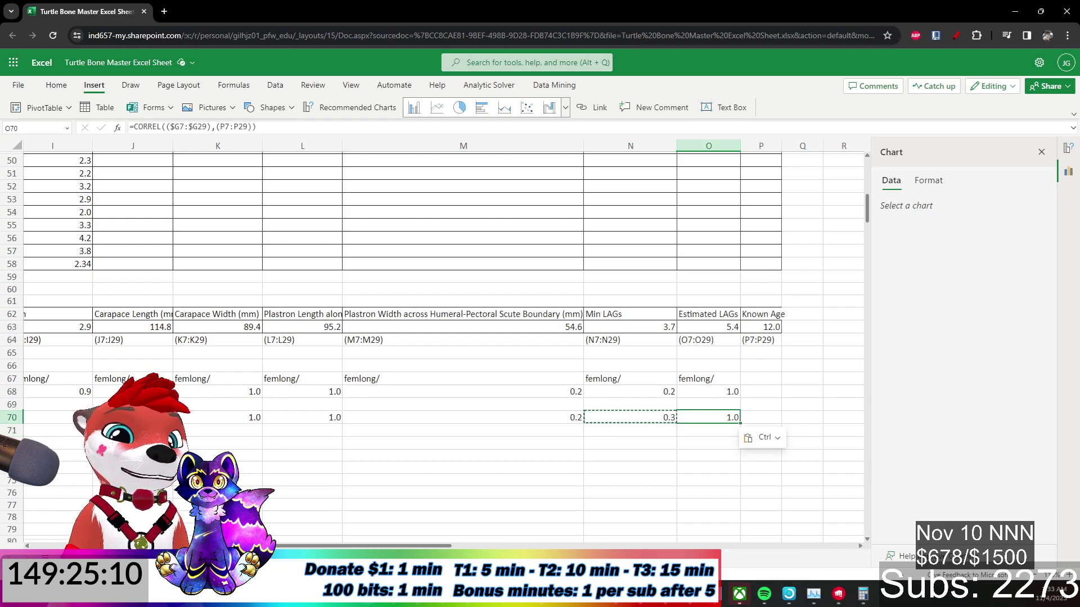
key("Right")
key("ctrl+v")
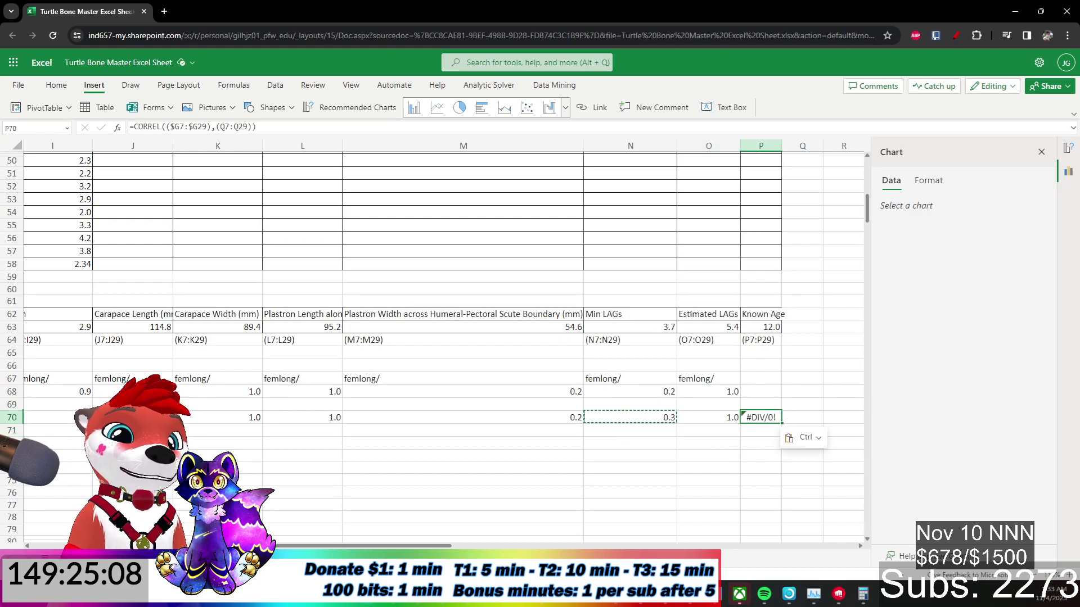
Paste the copied CORREL formula into P68, at the Known Age end of the femlong row.
key("Up")
key("Up")
key("ctrl+v")
key("Down")
key("Down")
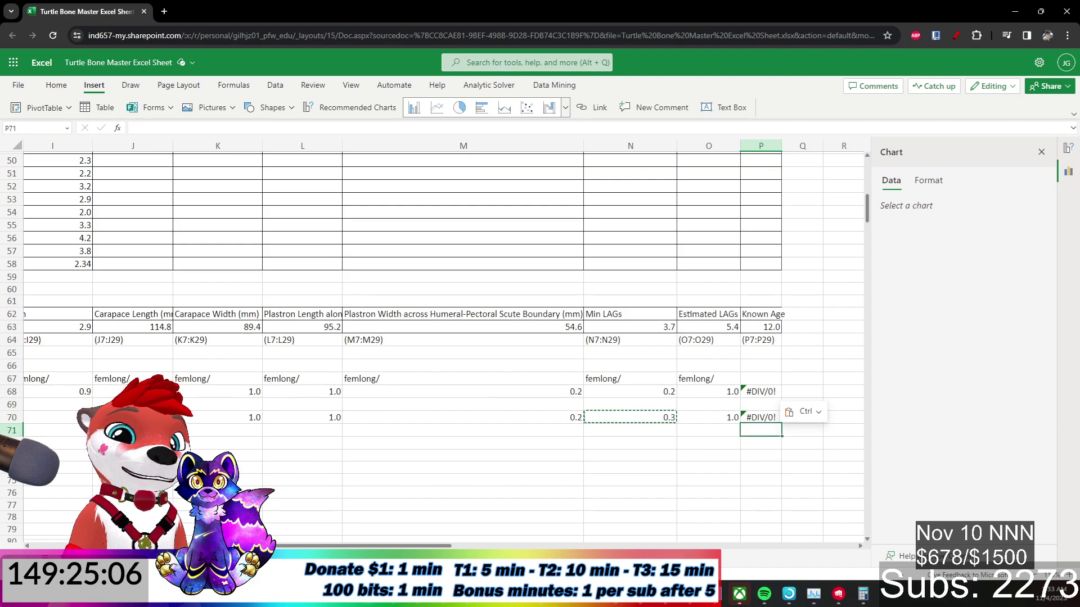
Paste the copied CORREL formula into O72 and clear that cell again.
key("Left")
key("Down")
key("Down")
key("ctrl+v")
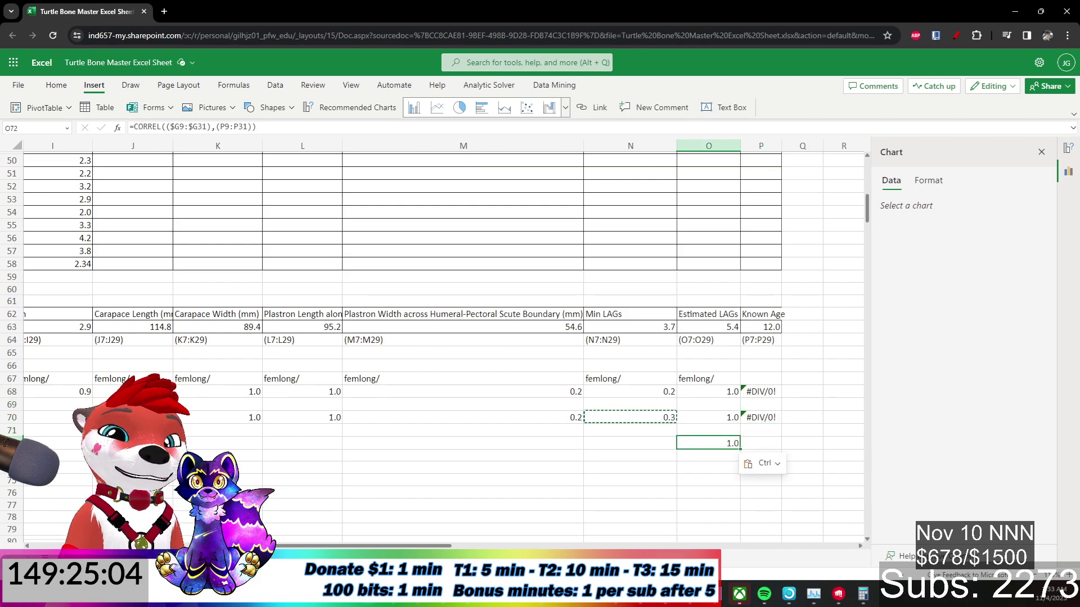
key("Delete")
key("Up")
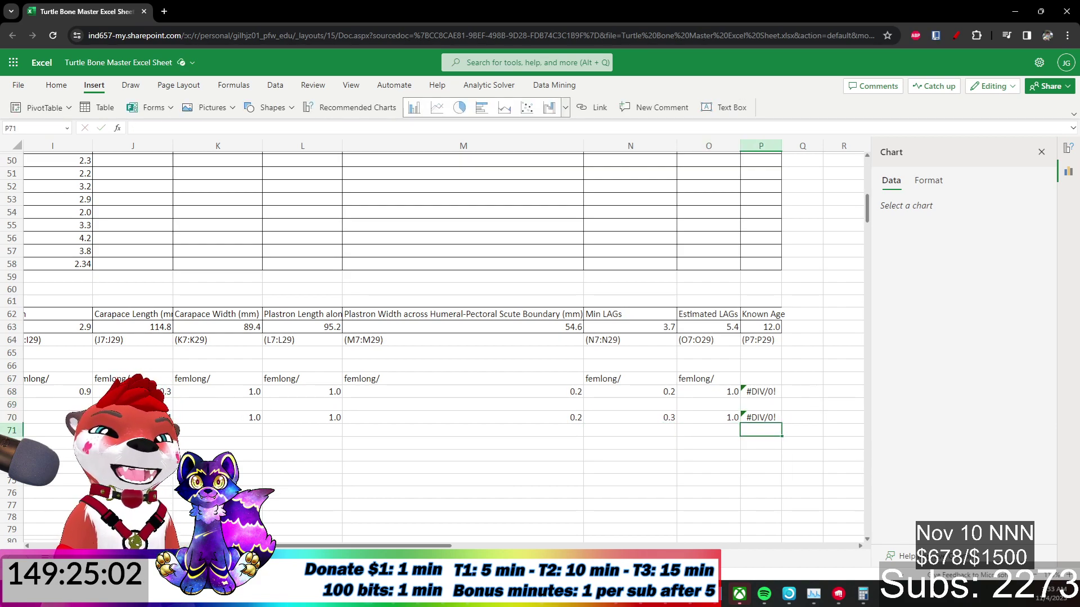
Clear the CORREL formulas from the Known Age cells P70 and P68.
key("Up")
key("Right")
key("Delete")
key("Up")
key("Up")
key("Delete")
key("Down")
key("Down")
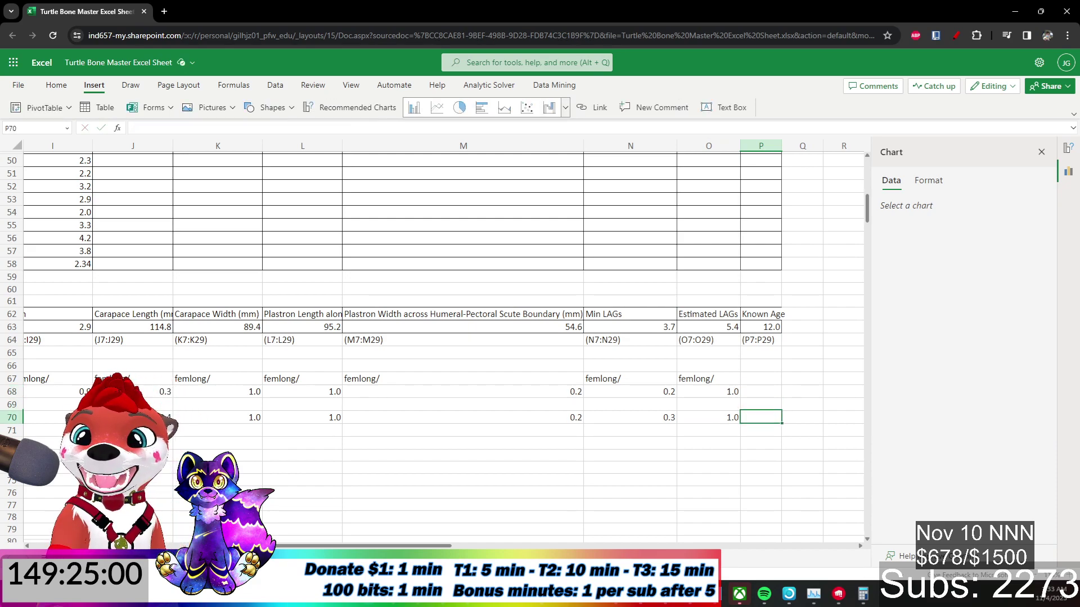
Examine the CORREL formulas along row 70 and in H72 against the pair labels and the range labels in row 64.
key("Left")
key("Left")
key("Left")
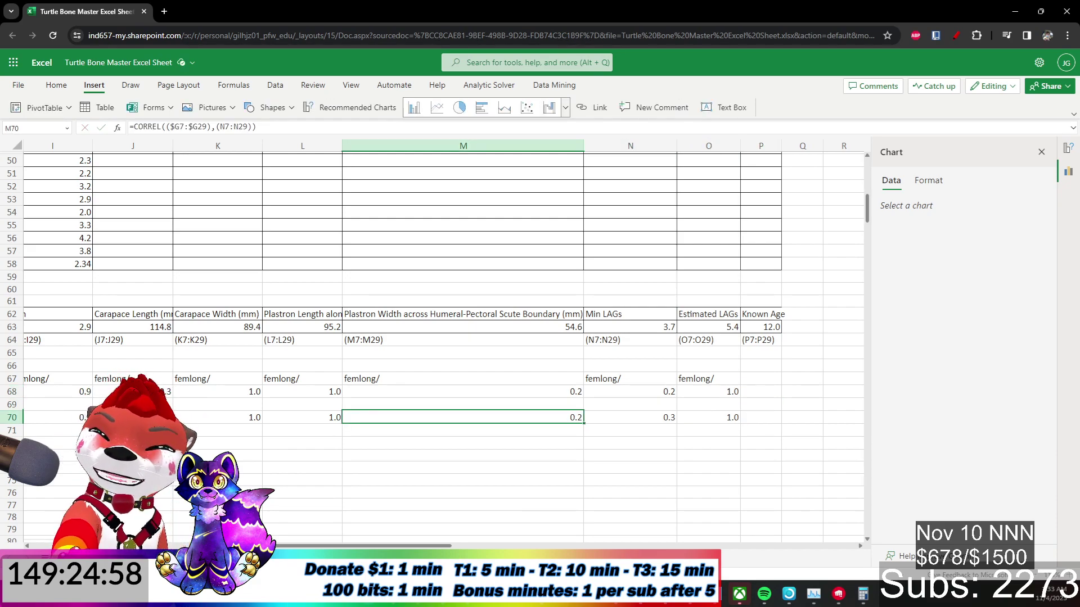
key("Left")
key("Left")
key("Left")
key("Left")
key("Left")
key("Left")
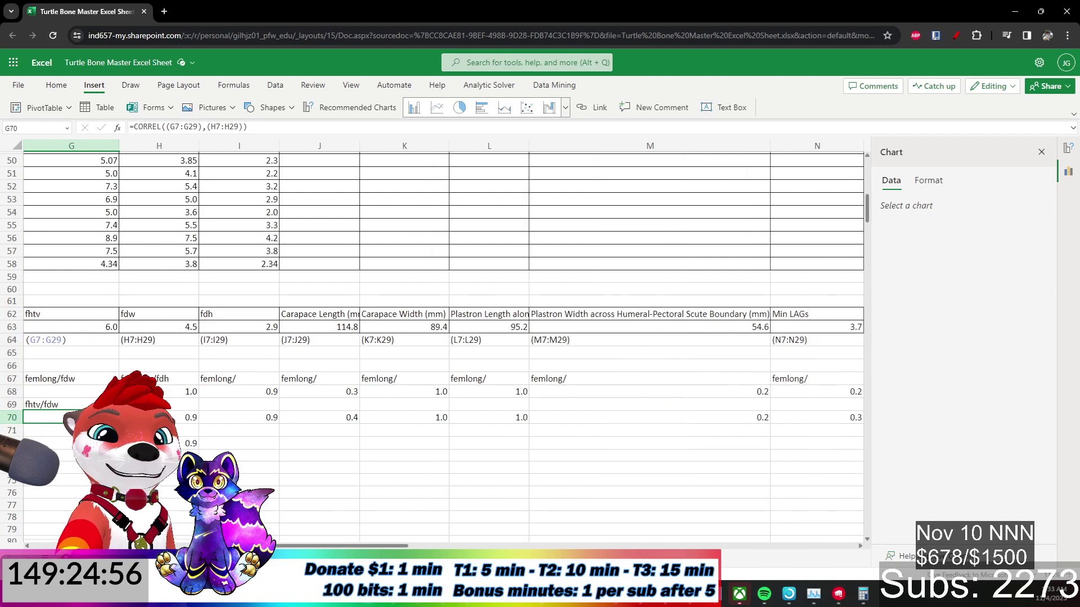
key("Down")
key("Right")
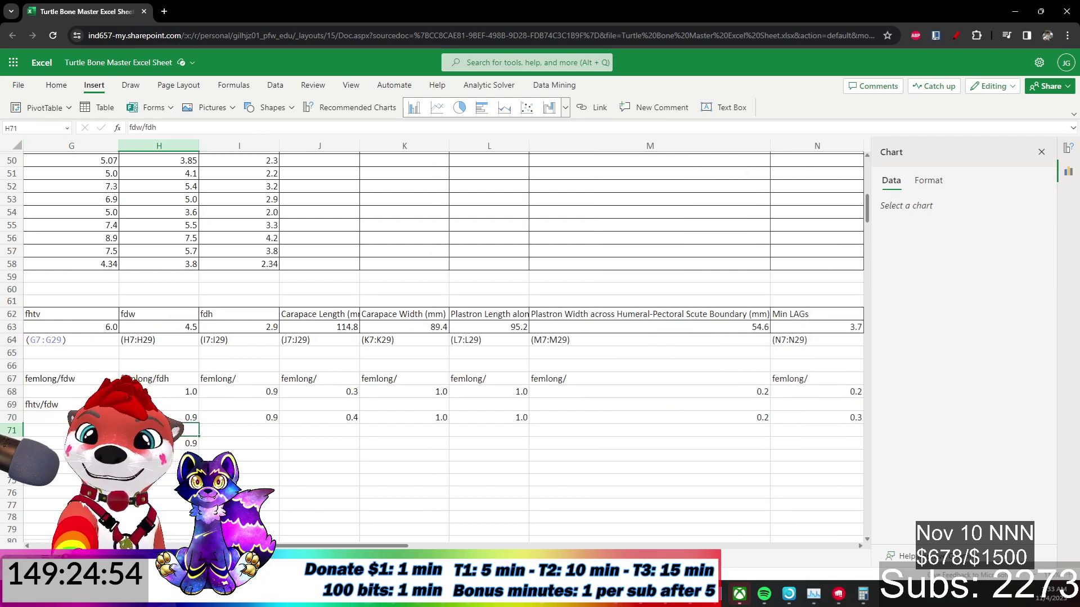
key("Down")
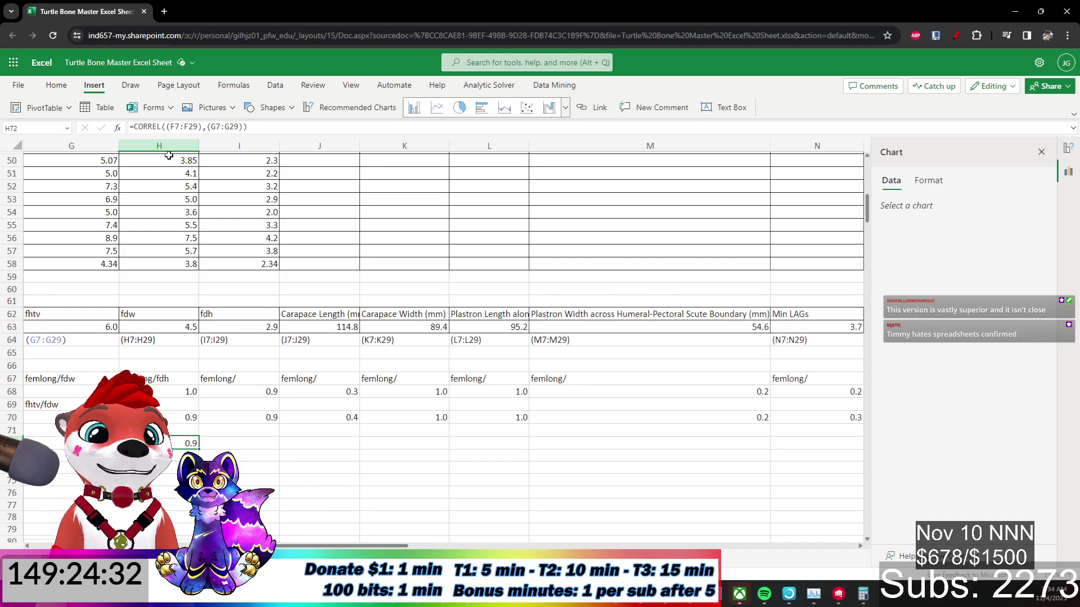
scroll(180, 286, "up", 5)
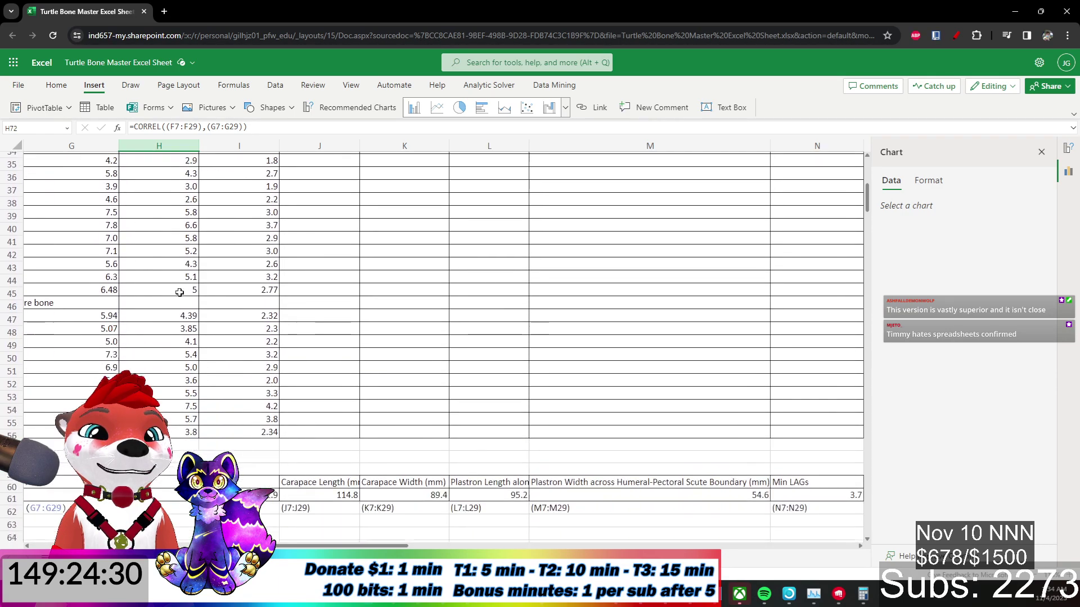
scroll(212, 289, "down", 6)
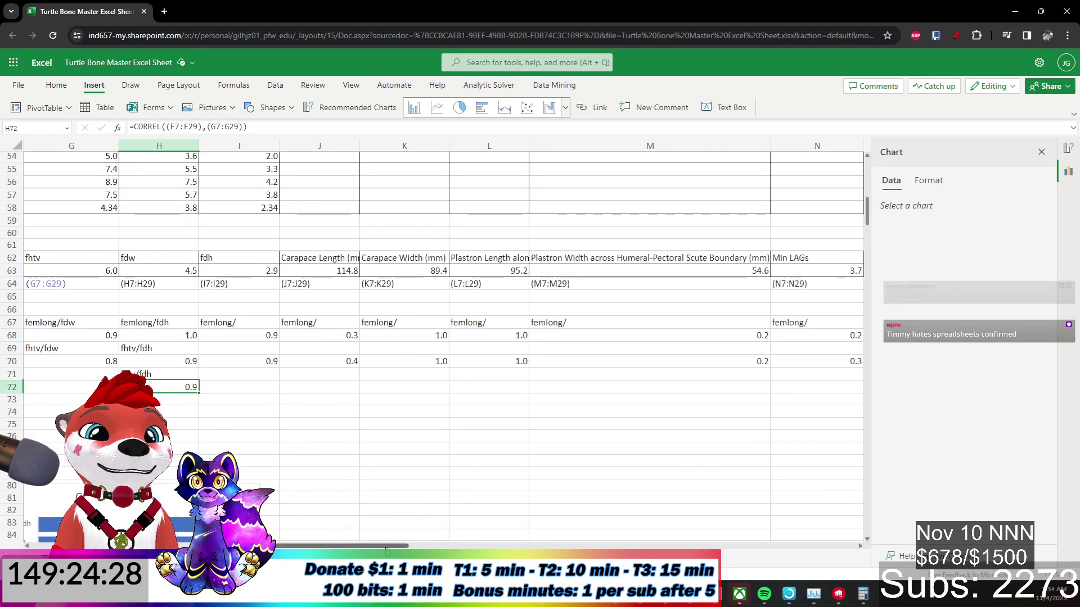
scroll(338, 546, "left", 2)
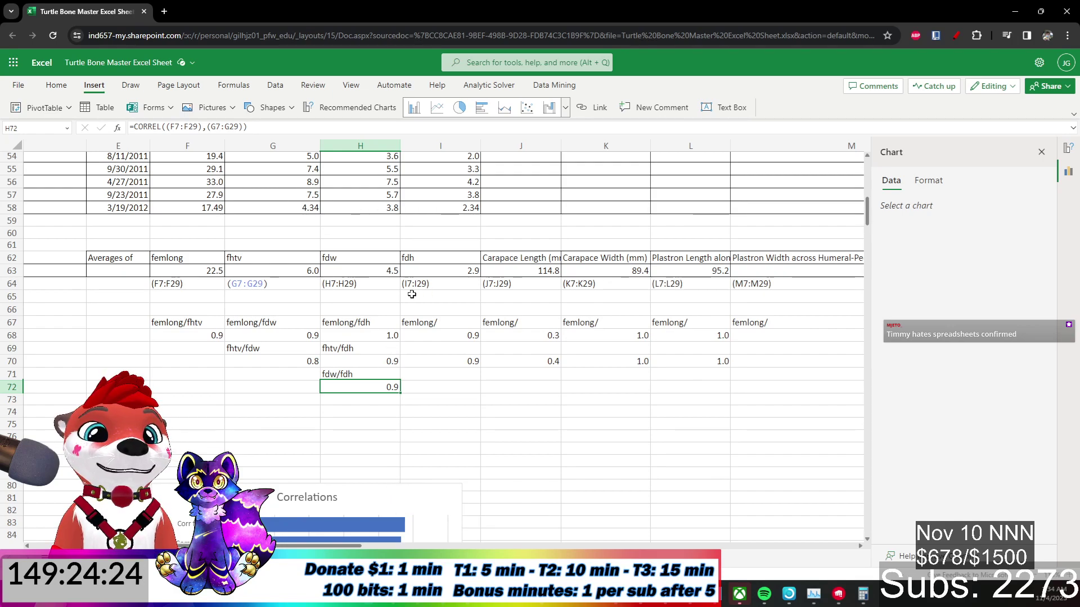
Replace the first range of the fdw/fdh CORREL formula in H72 with the (H7:H29) label copied from H64.
left_click(368, 284)
key("ctrl+c")
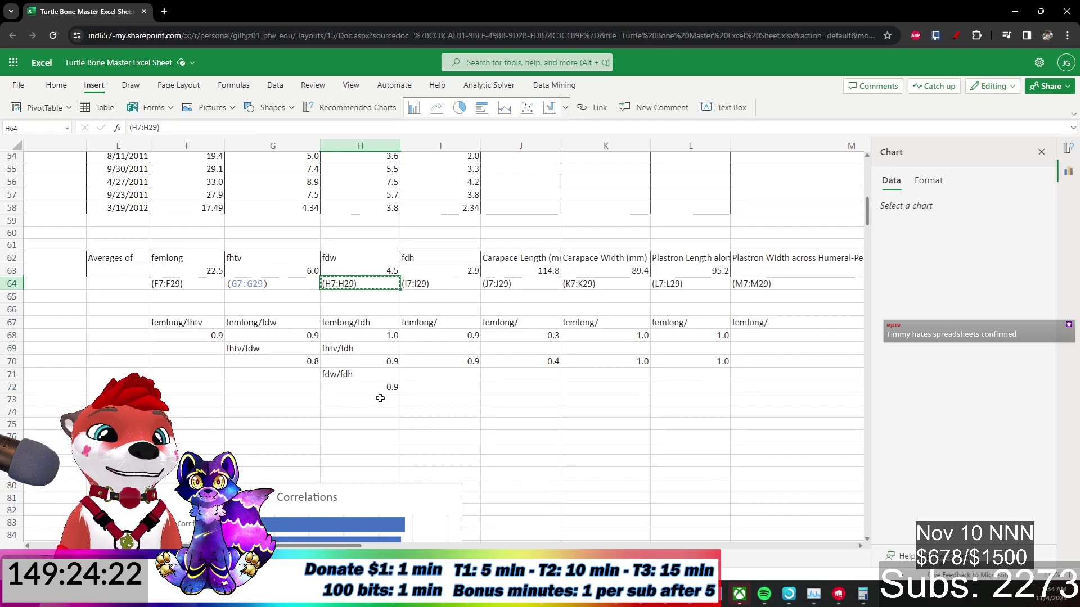
left_click(367, 388)
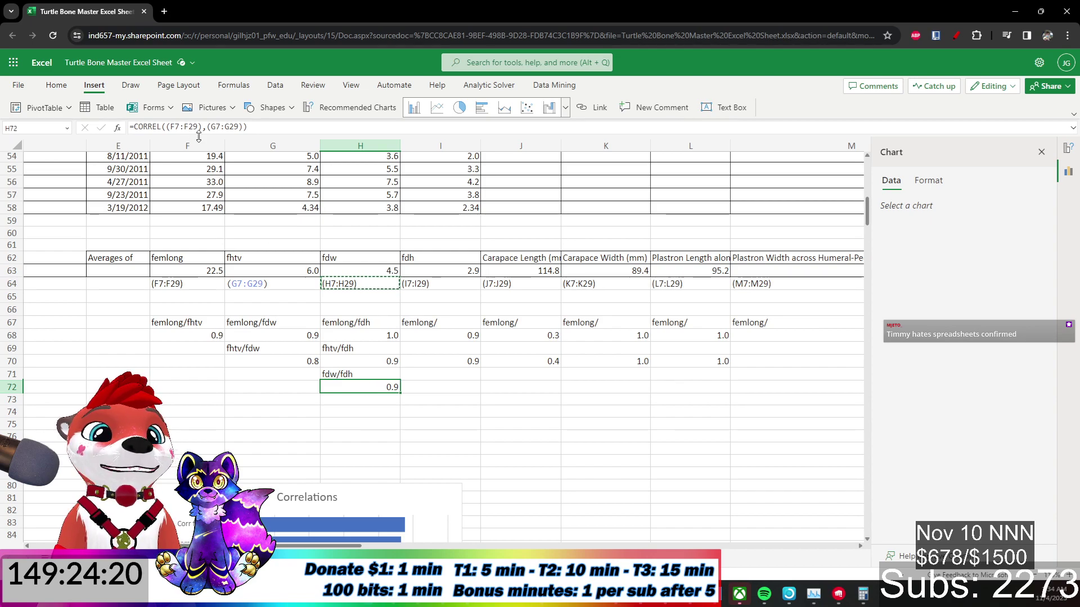
left_click_drag(197, 128, 171, 128)
key("ctrl+v")
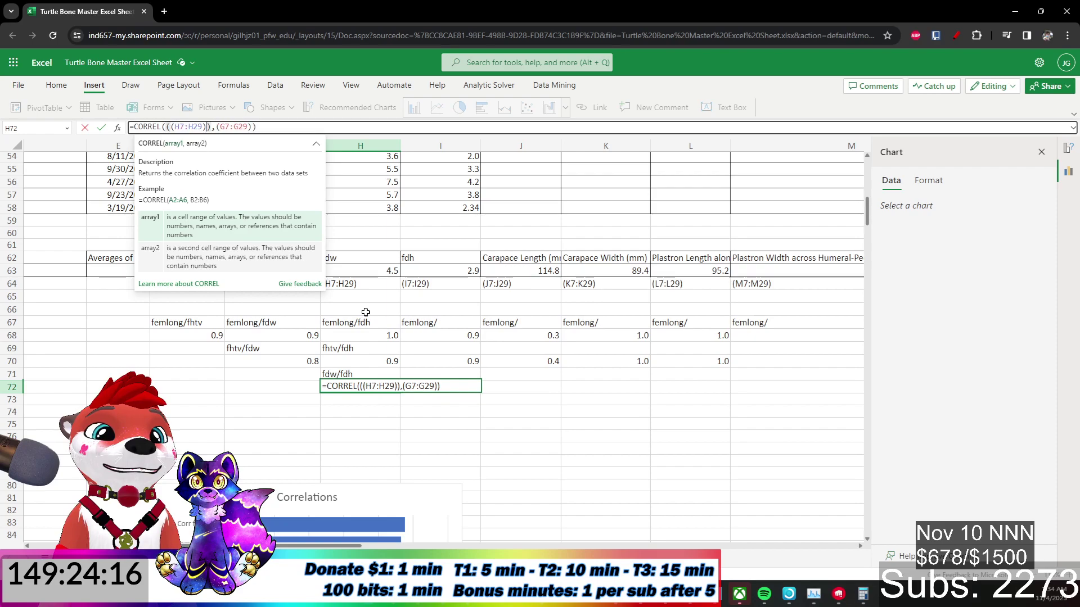
left_click(555, 387)
Remove the doubled parentheses around H7:H29 in the H72 CORREL formula.
left_click(354, 386)
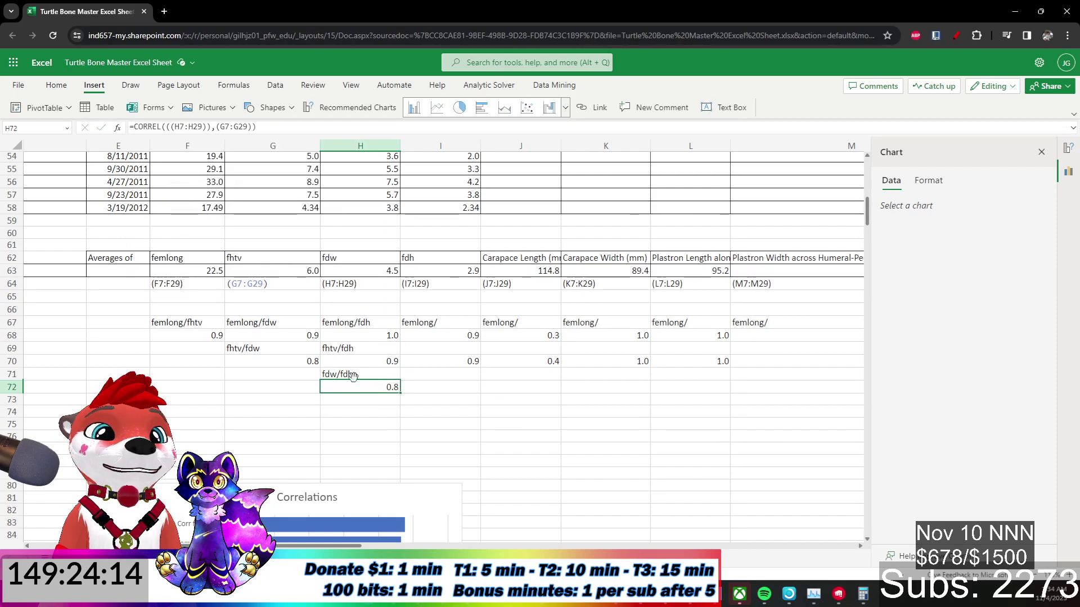
left_click(201, 125)
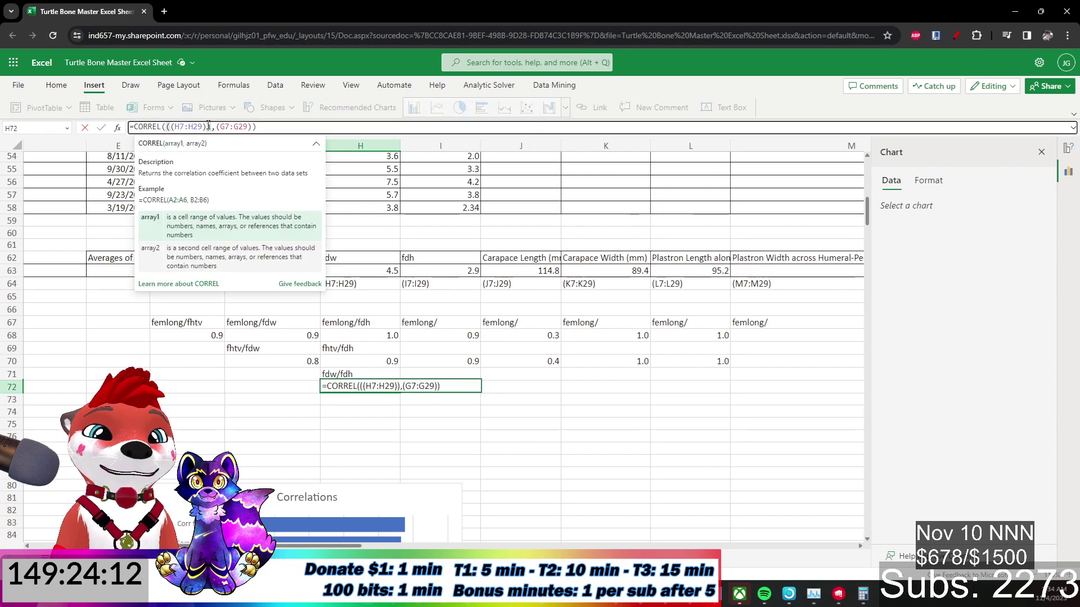
key("BackSpace")
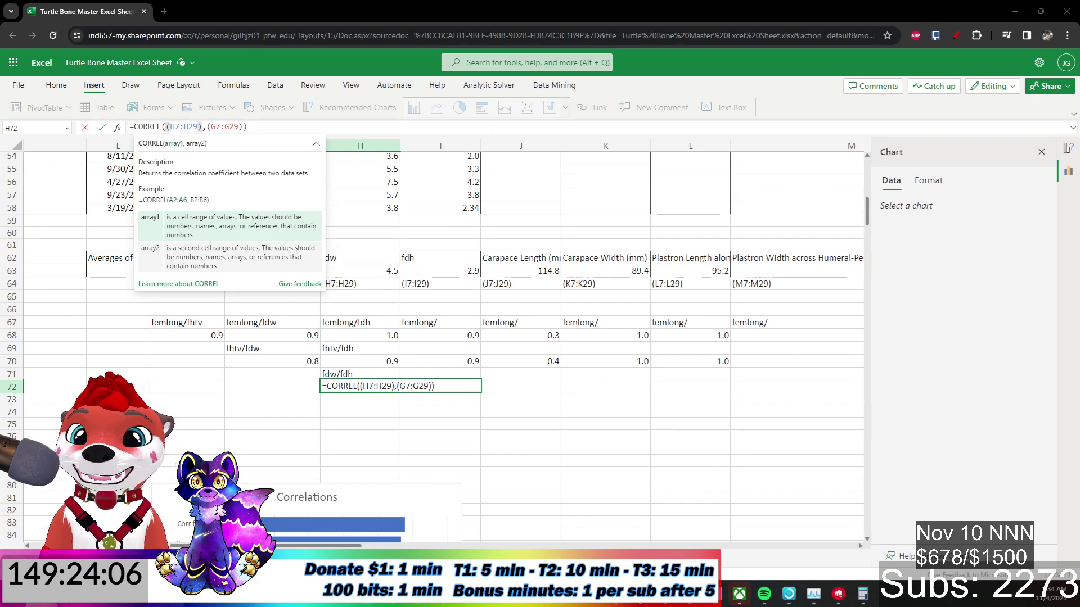
key("alt+Tab")
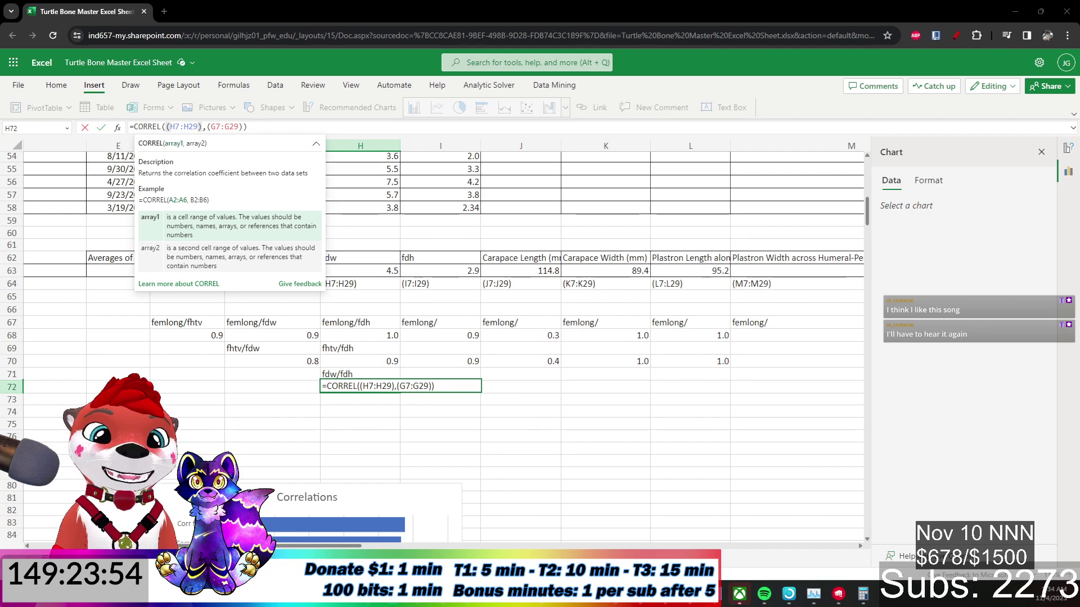
key("Return")
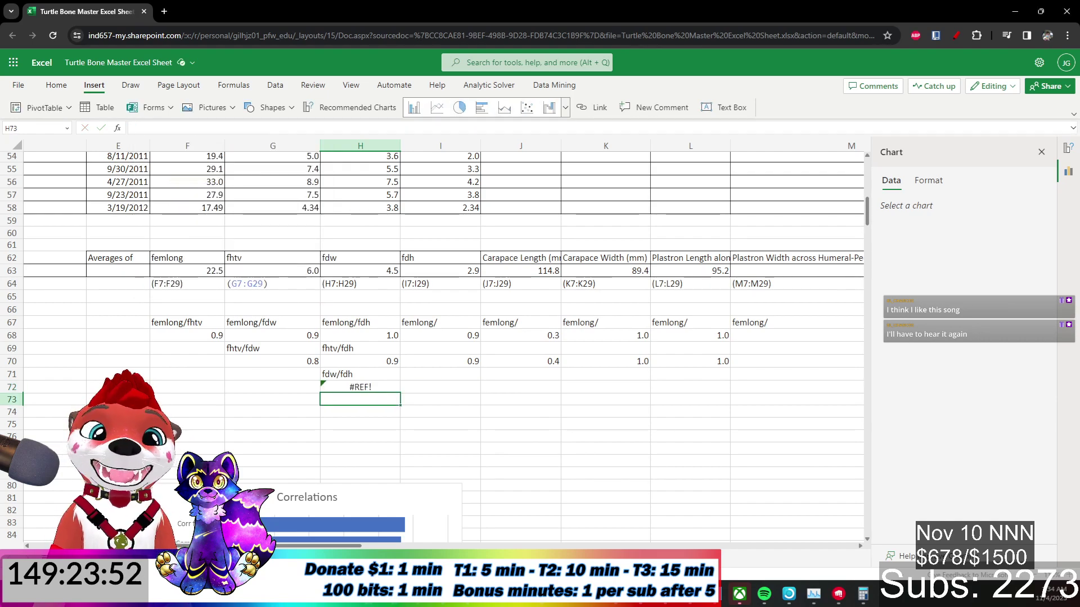
Delete the stray E79 reference from H72 so the formula reads =CORREL((H7:H29),(G7:G29)).
left_click(356, 387)
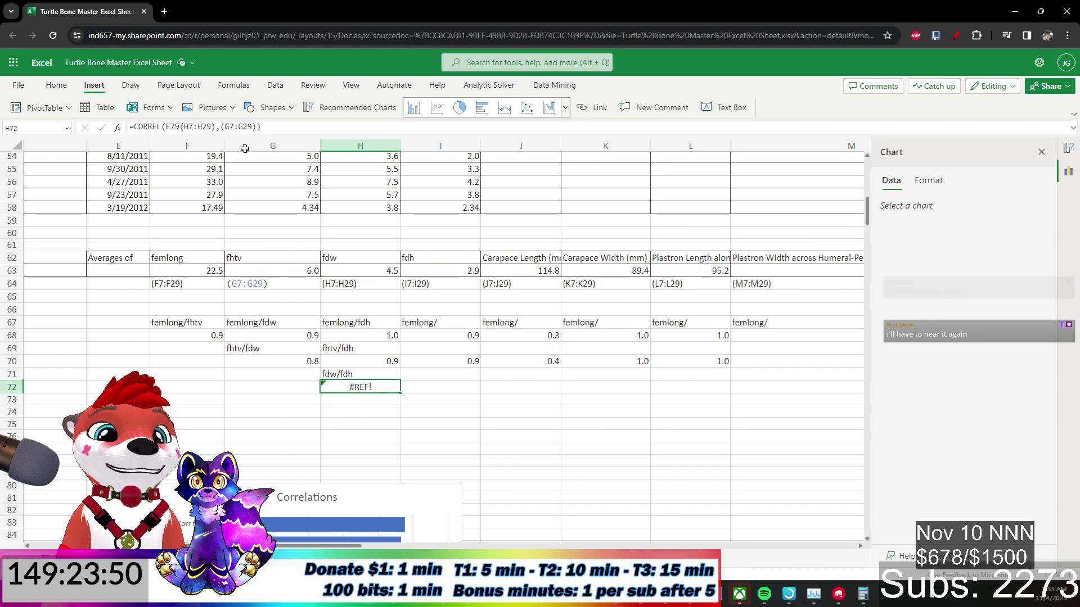
left_click(196, 127)
key("Left")
key("Left")
key("Left")
key("BackSpace")
key("BackSpace")
key("BackSpace")
key("Return")
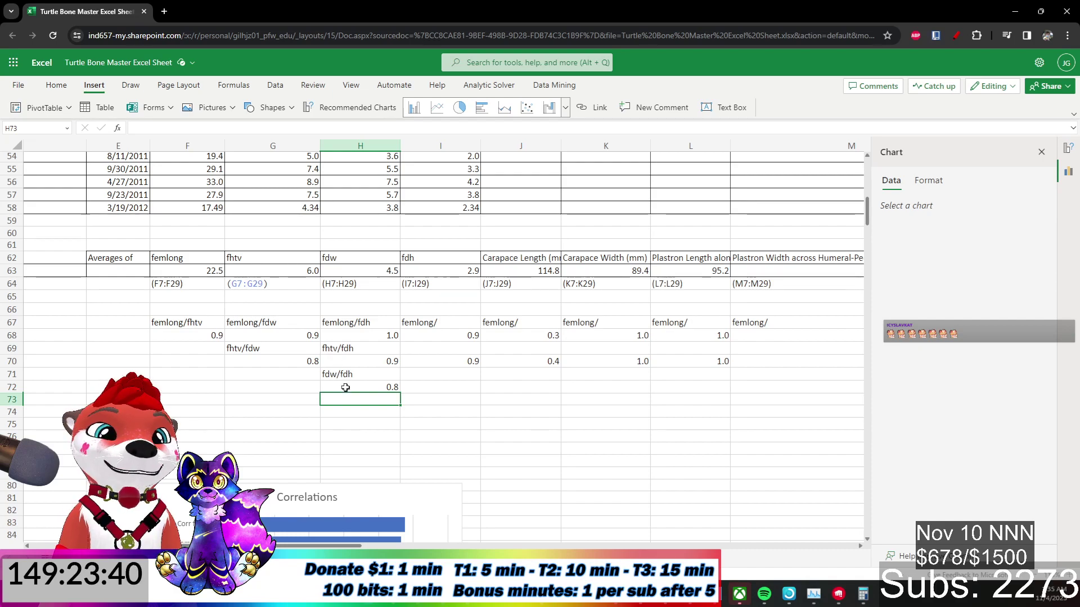
Change the second range of the H72 CORREL formula to I7:I29.
key("Up")
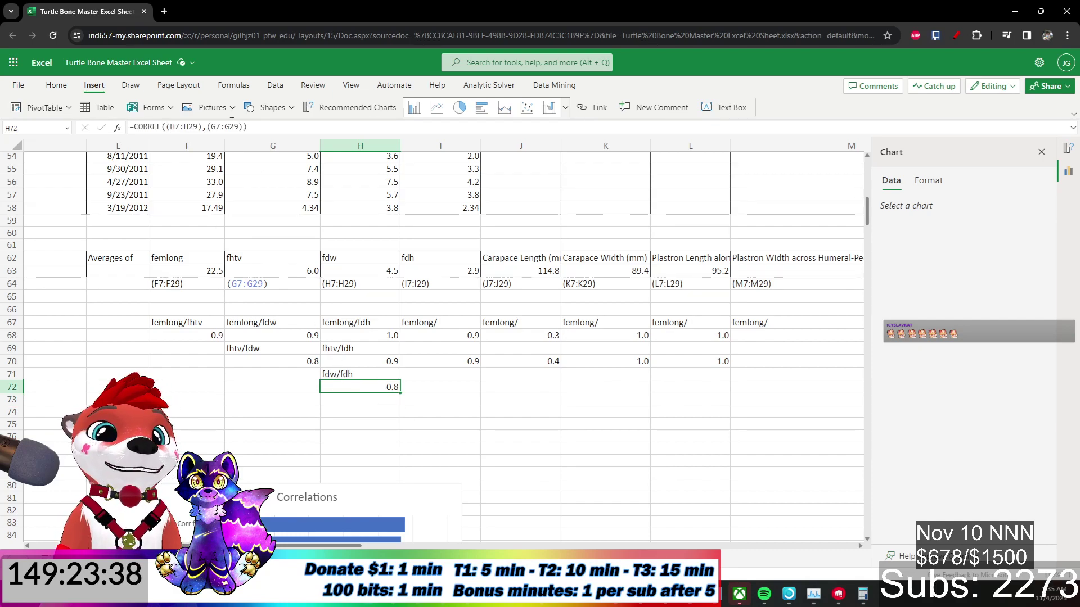
left_click(217, 125)
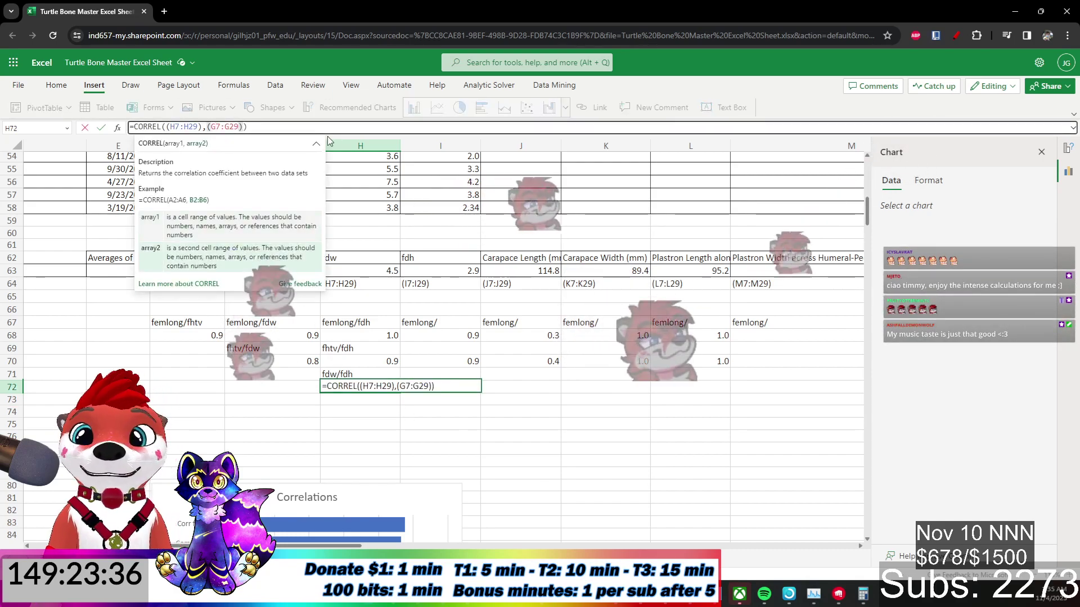
key("BackSpace")
type("I")
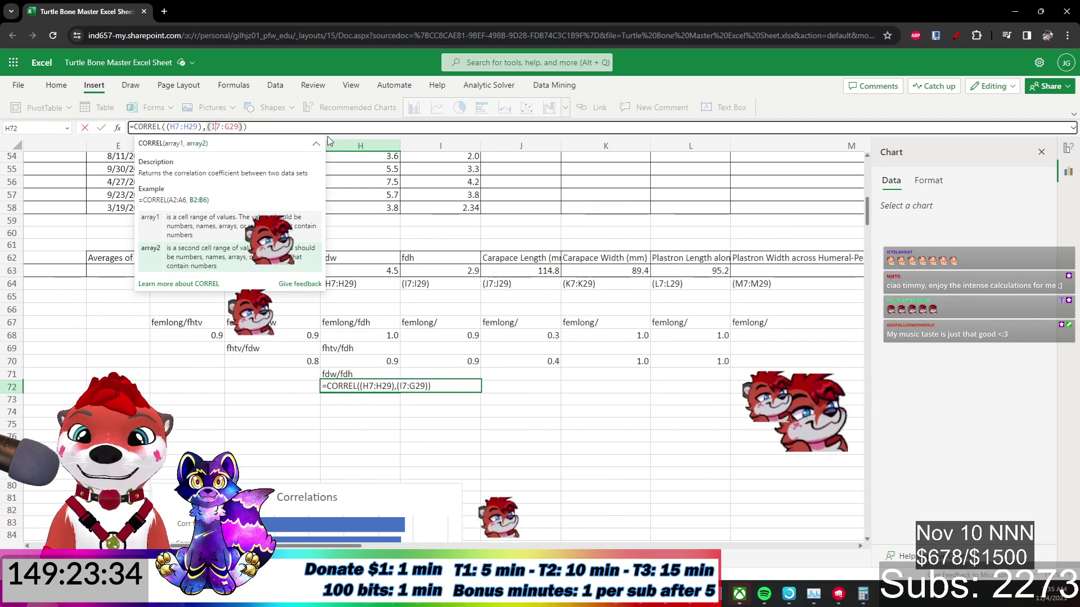
key("BackSpace")
type("I")
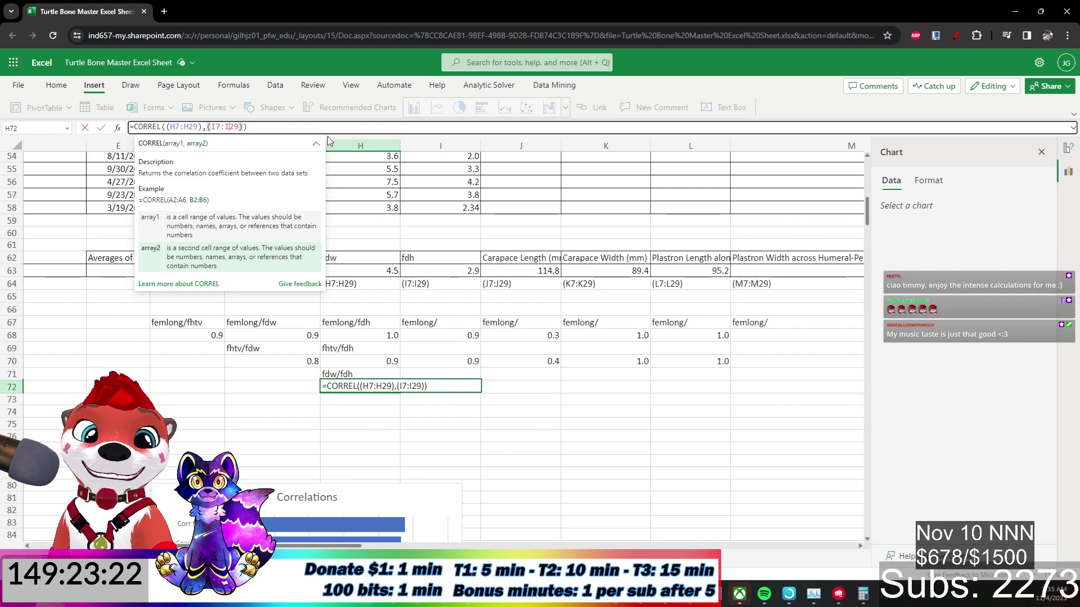
key("Return")
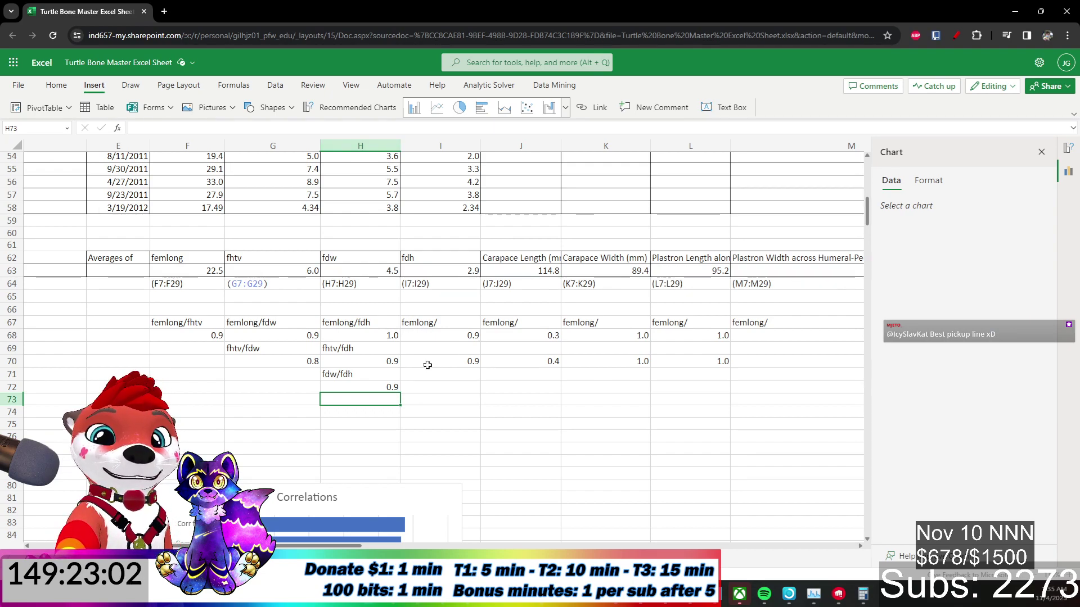
Lock the column of the first range in H72, making the formula =CORREL(($H7:$H29),(I7:I29)).
left_click(385, 386)
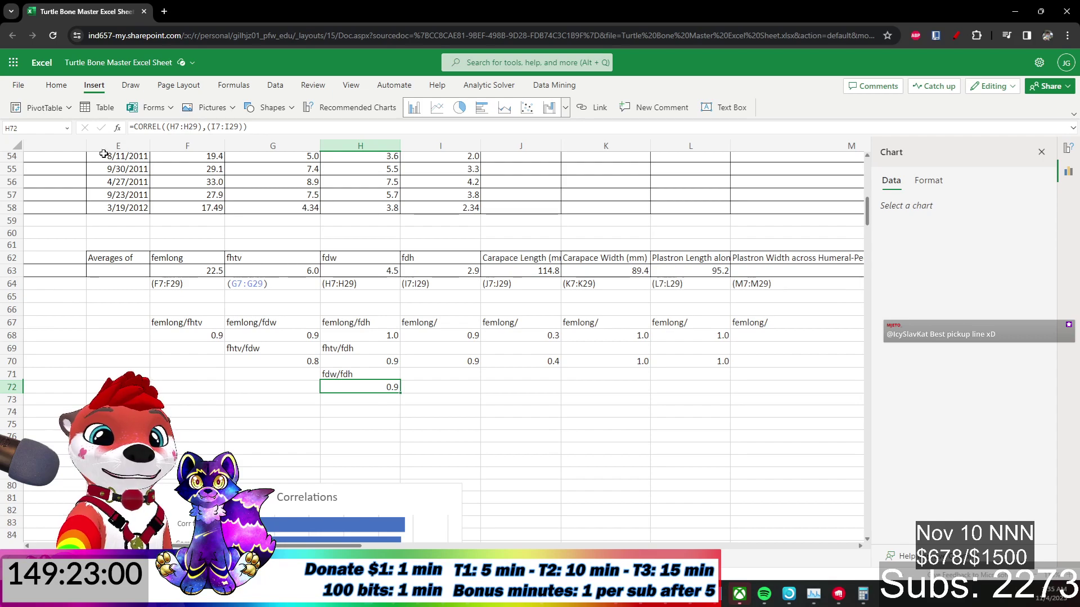
left_click(172, 127)
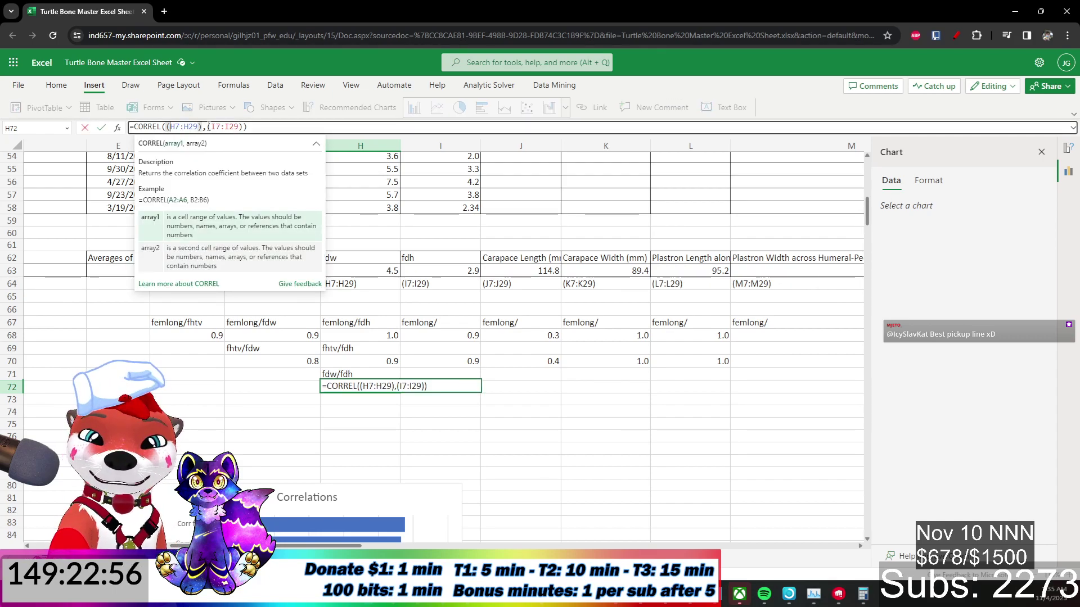
type("$H7:")
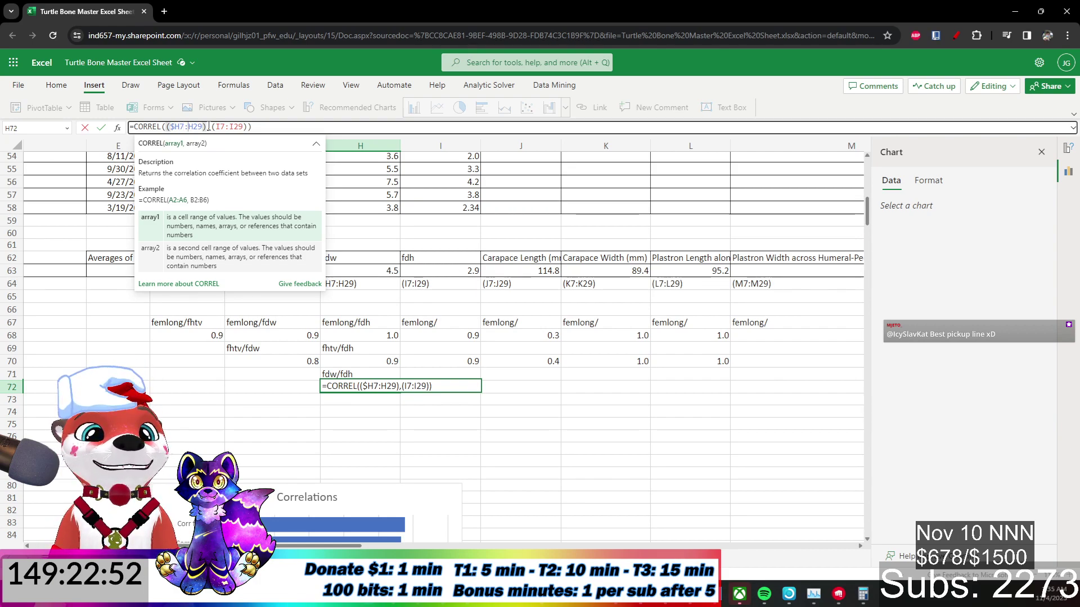
type("$")
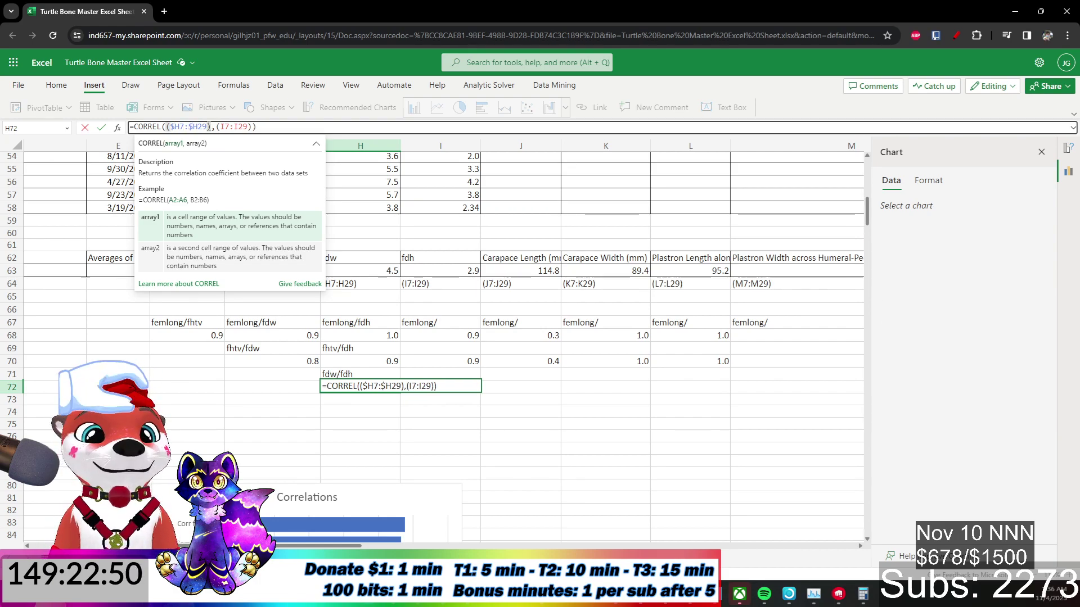
key("Return")
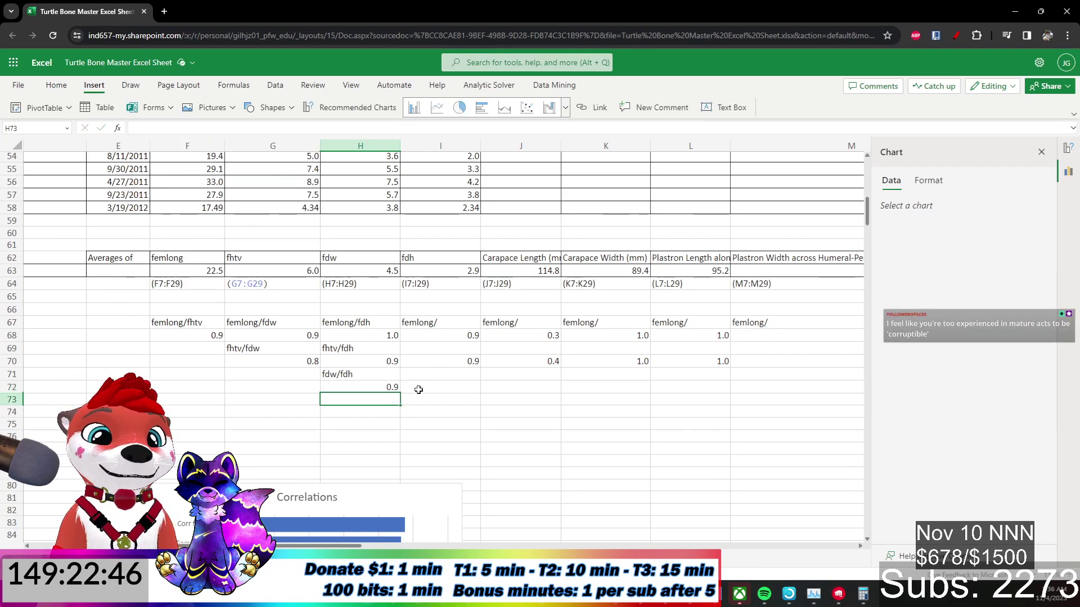
Fill the fdw CORREL formula from H72 across row 72 to O72, under Estimated LAGs.
left_click(398, 388)
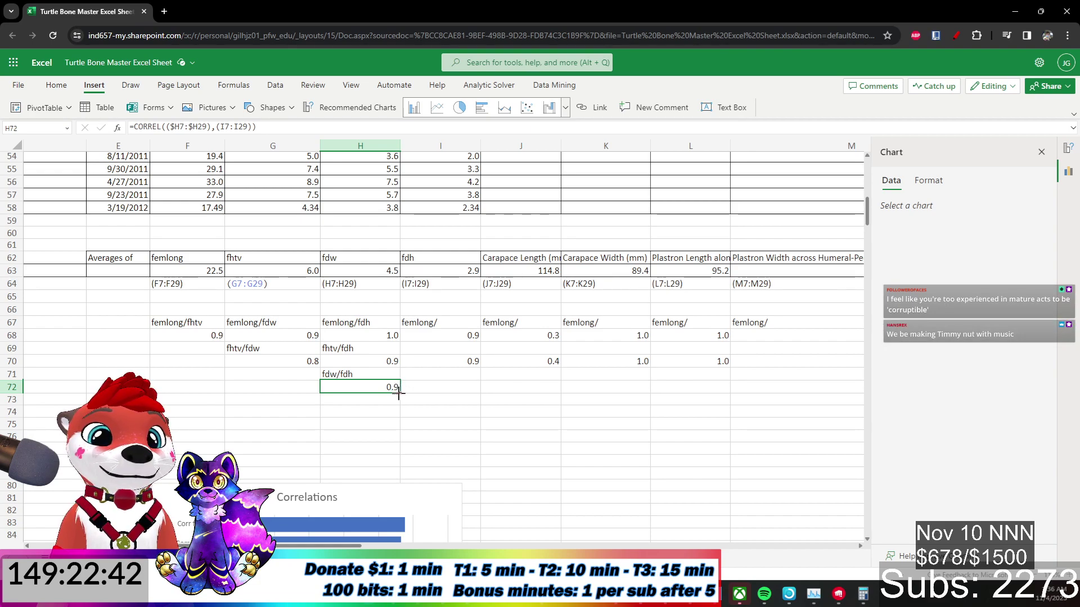
left_click_drag(401, 395, 447, 387)
left_click(569, 415)
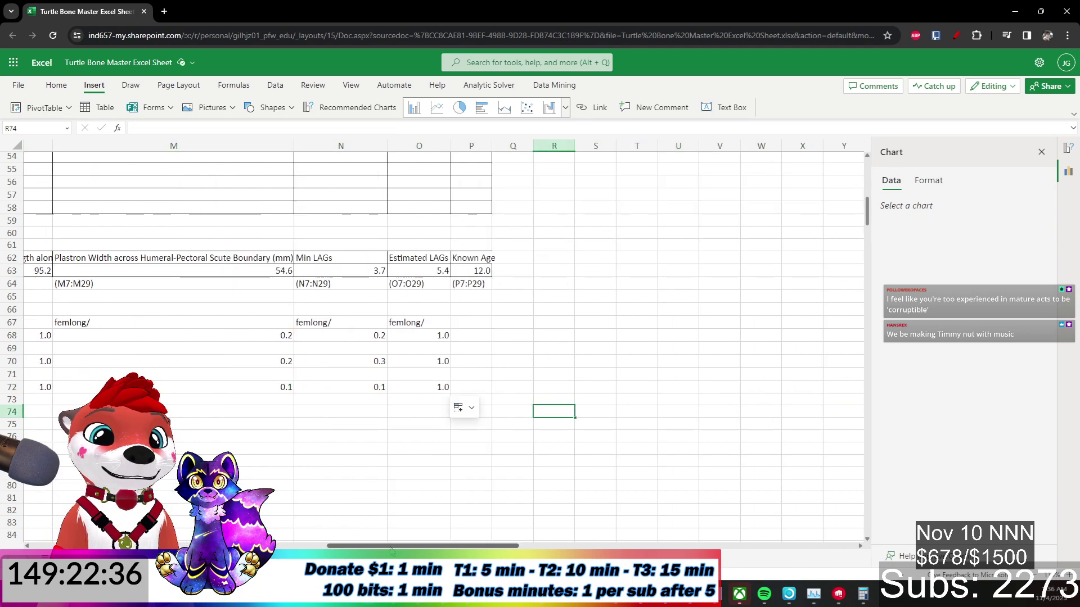
left_click_drag(392, 546, 311, 548)
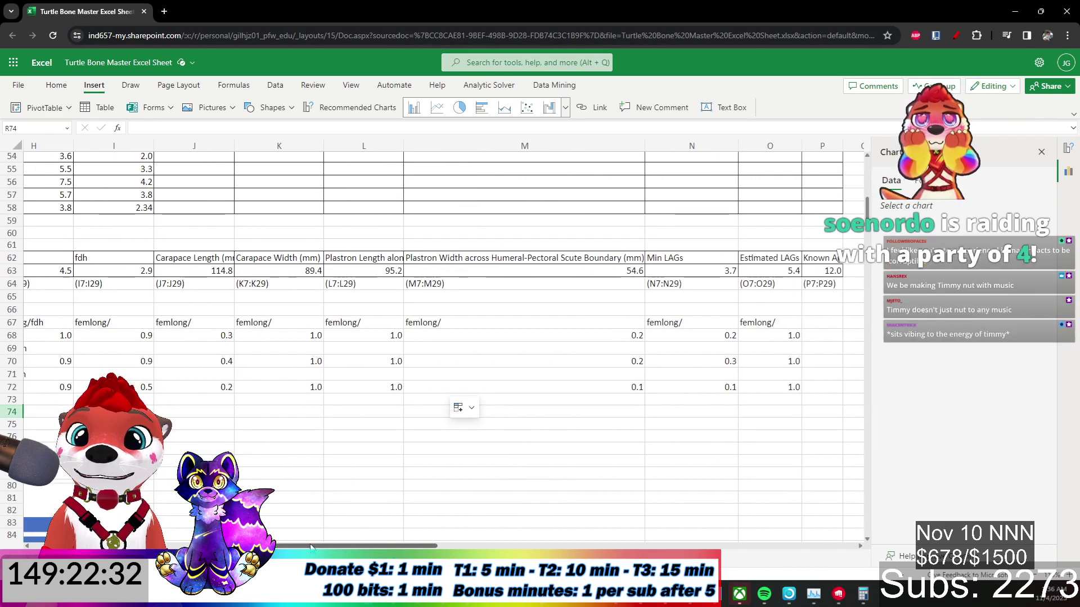
left_click_drag(311, 547, 270, 548)
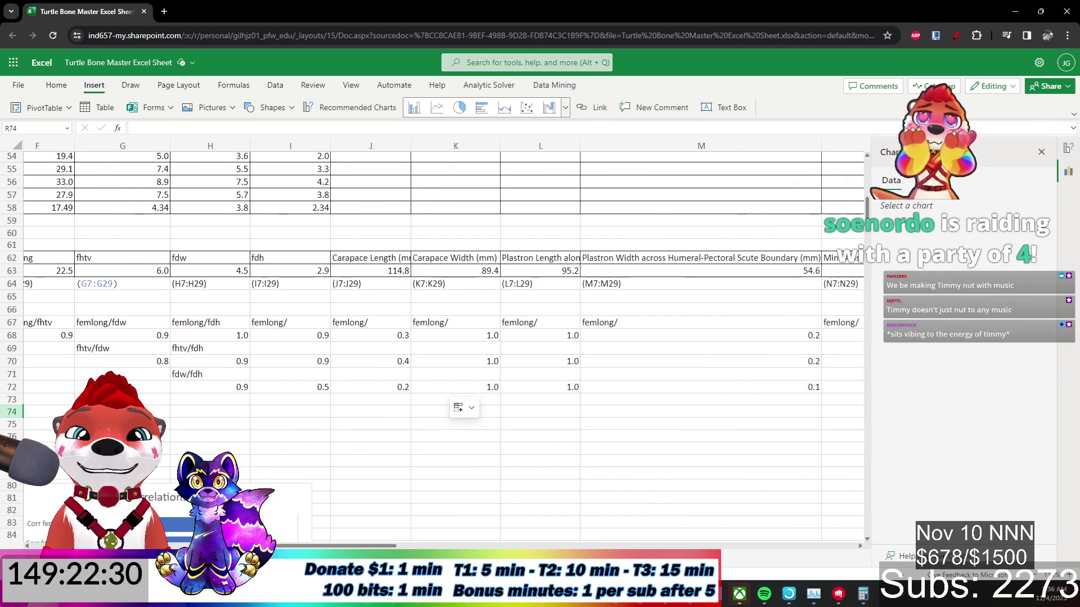
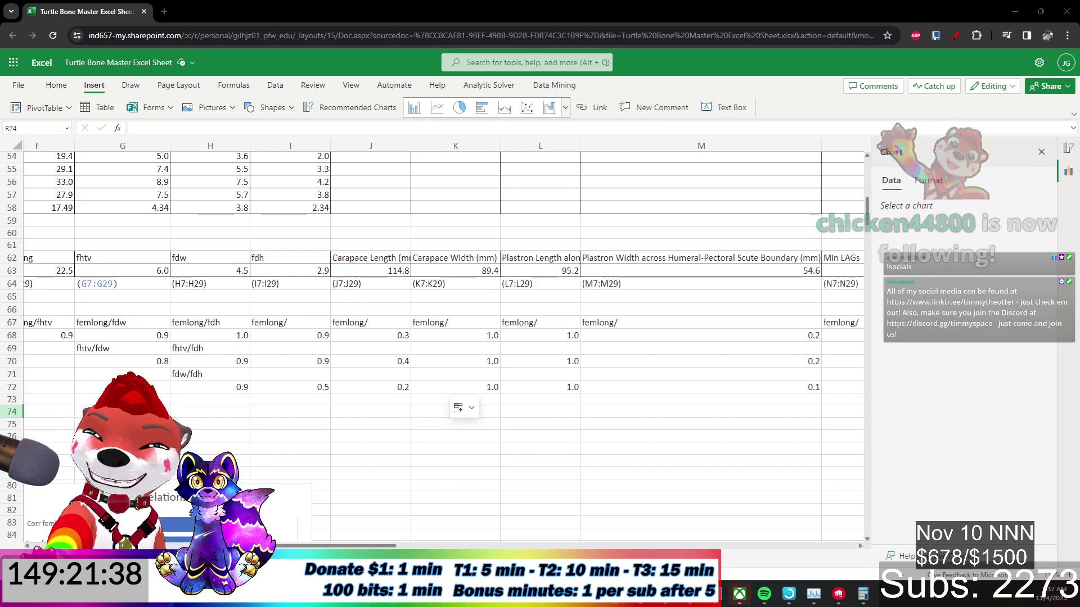
Complete the pair labels in I67 and J67 as femlong/Carapace Length and femlong/Carapace Width.
left_click(123, 437)
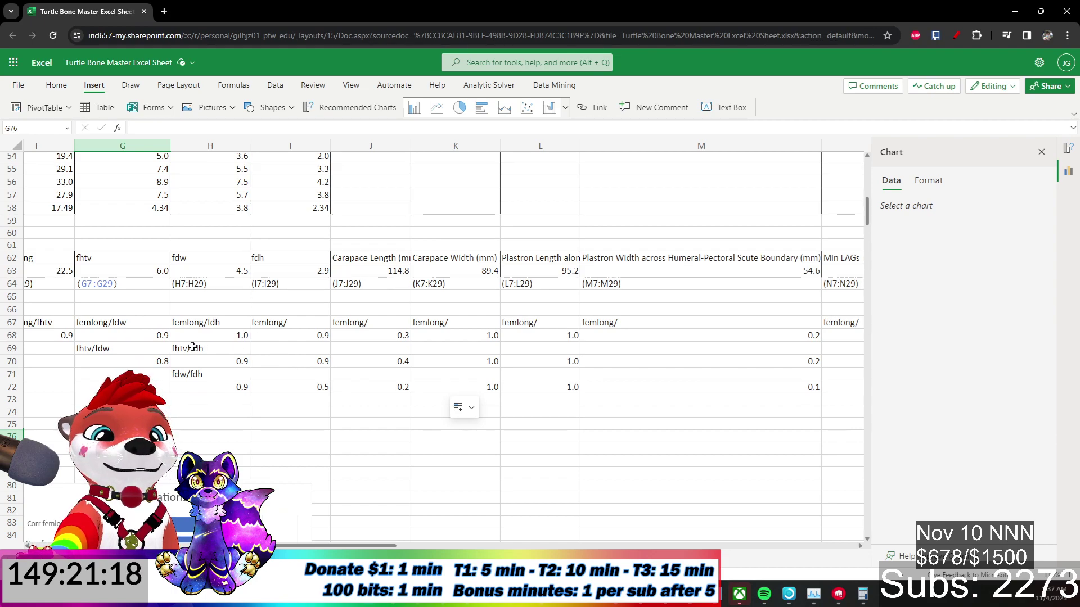
left_click(293, 324)
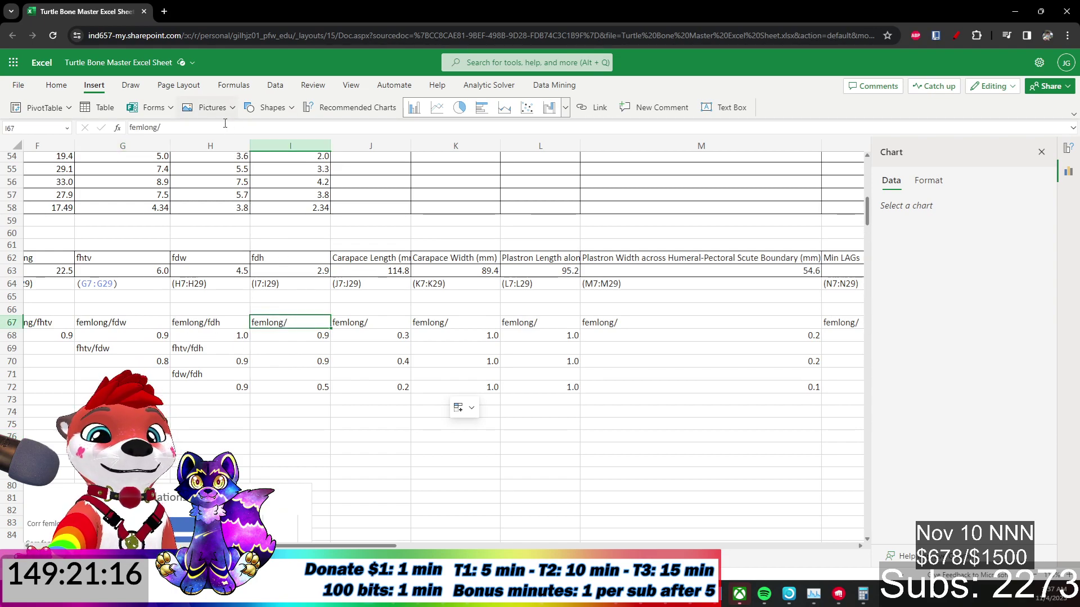
left_click(213, 128)
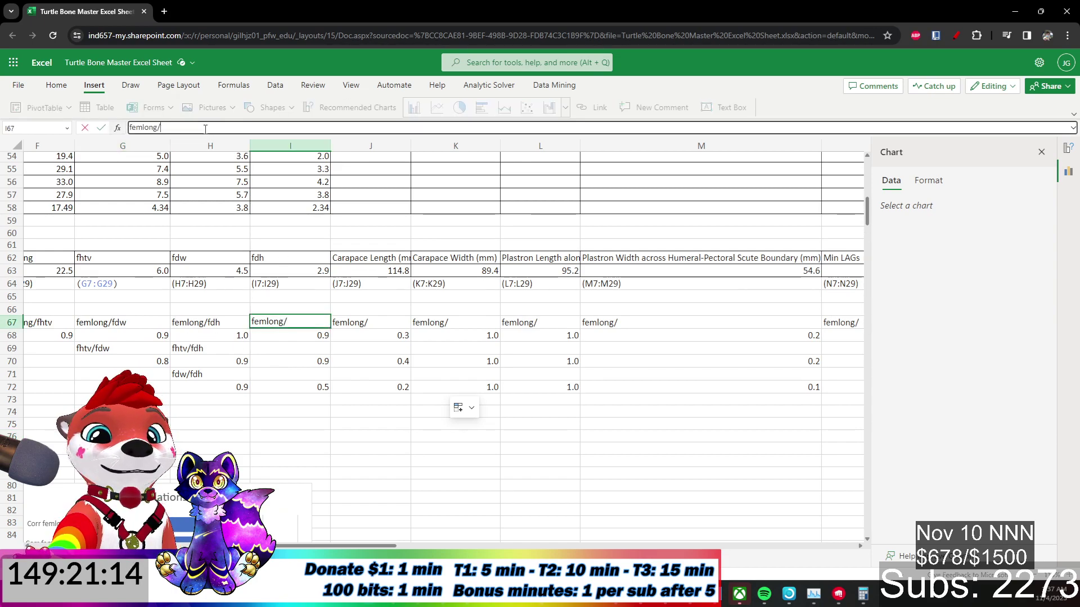
type("Carapace Length")
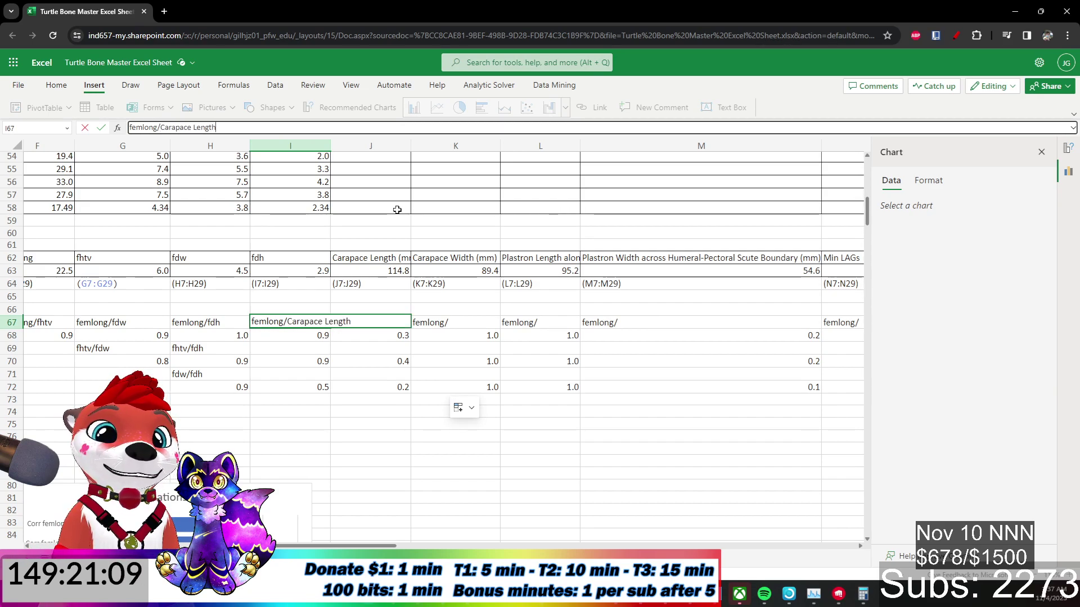
key("Tab")
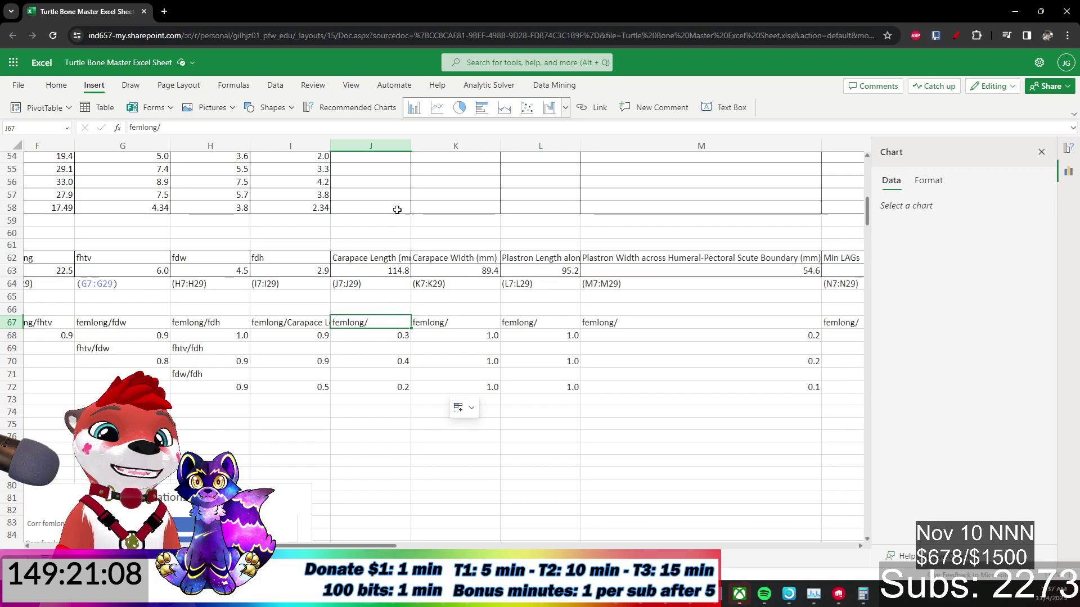
left_click(259, 127)
type("Carapace Width")
key("Tab")
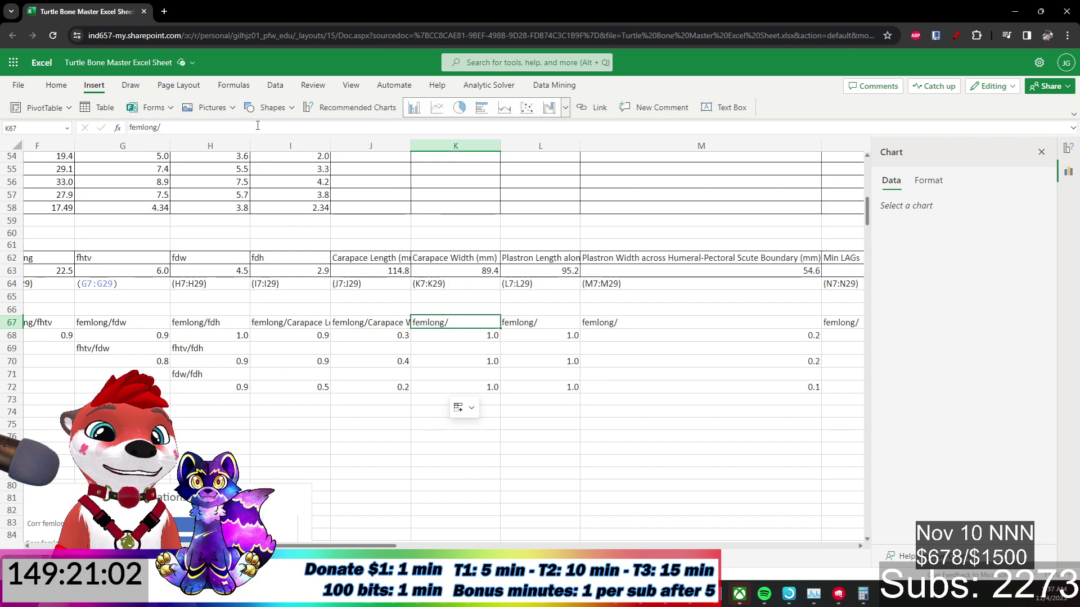
Complete the pair label in K67 as femlong/Plastron Length.
left_click(243, 128)
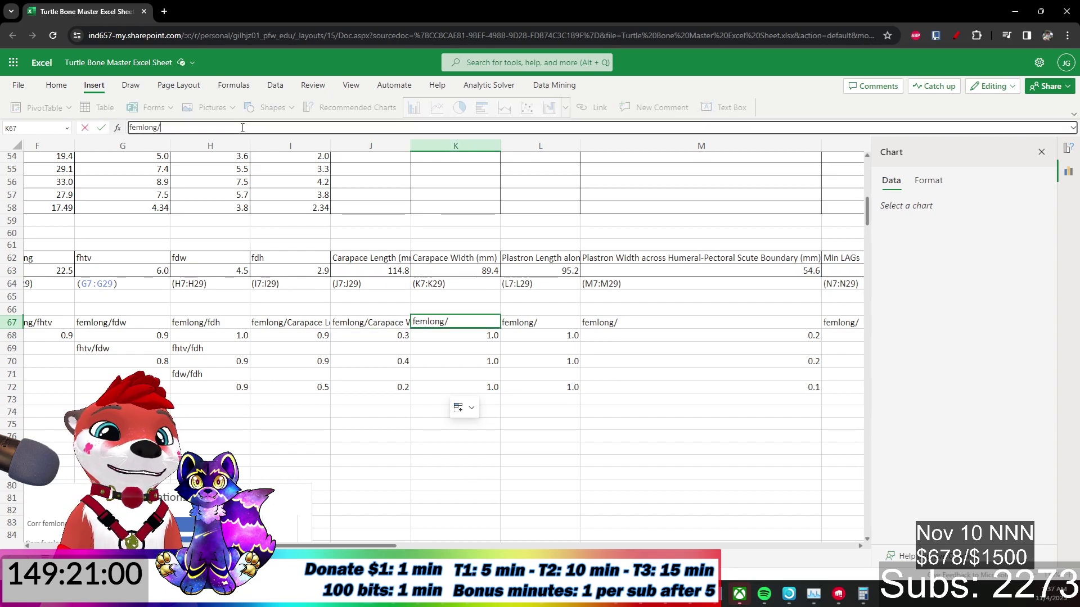
type("Plastron")
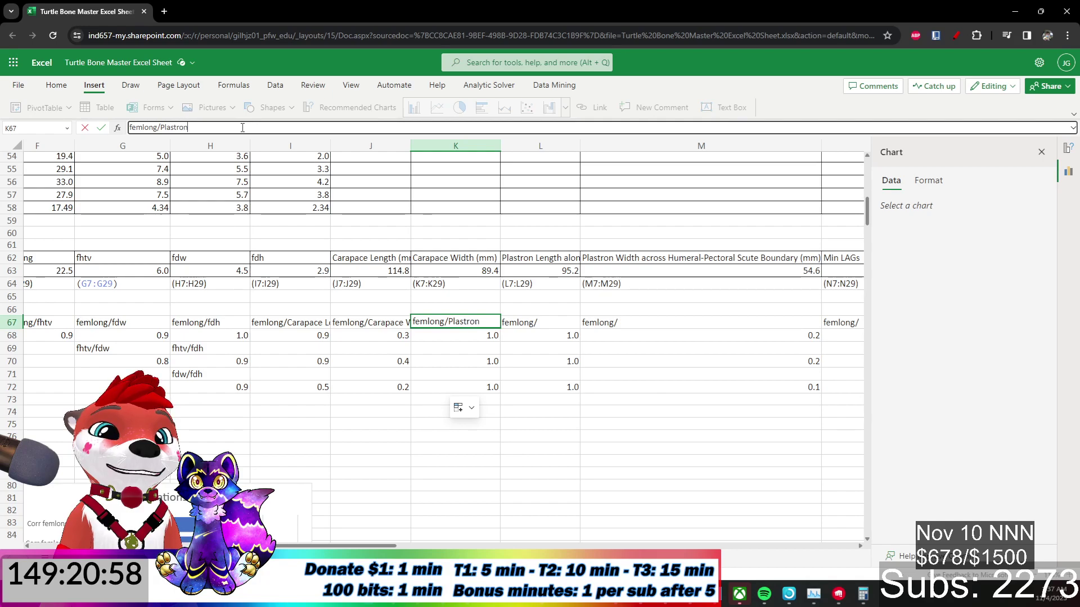
type(" ength")
key("Tab")
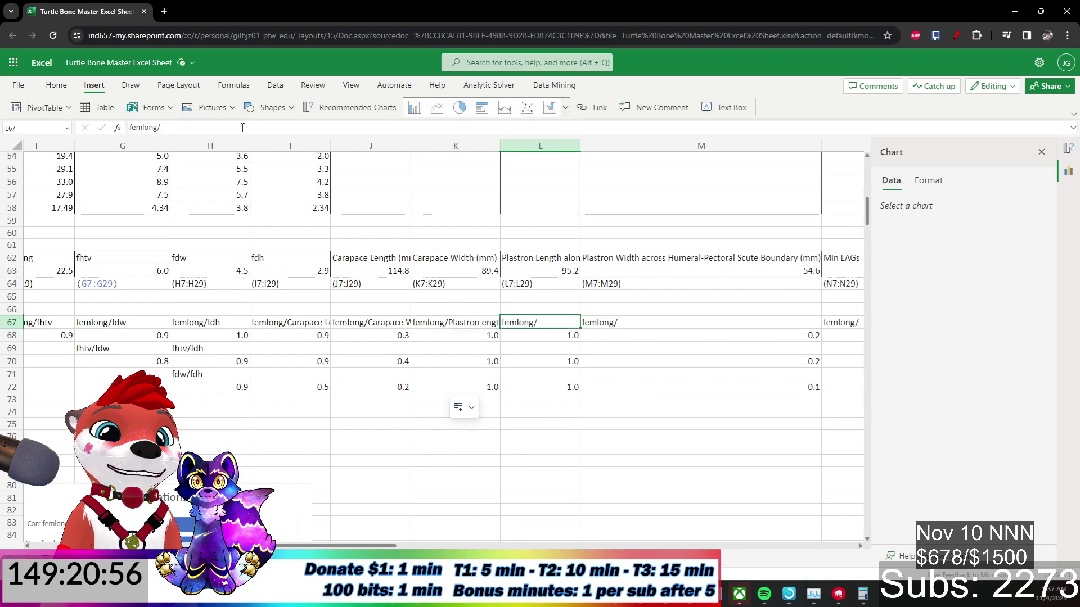
left_click(437, 318)
left_click(190, 127)
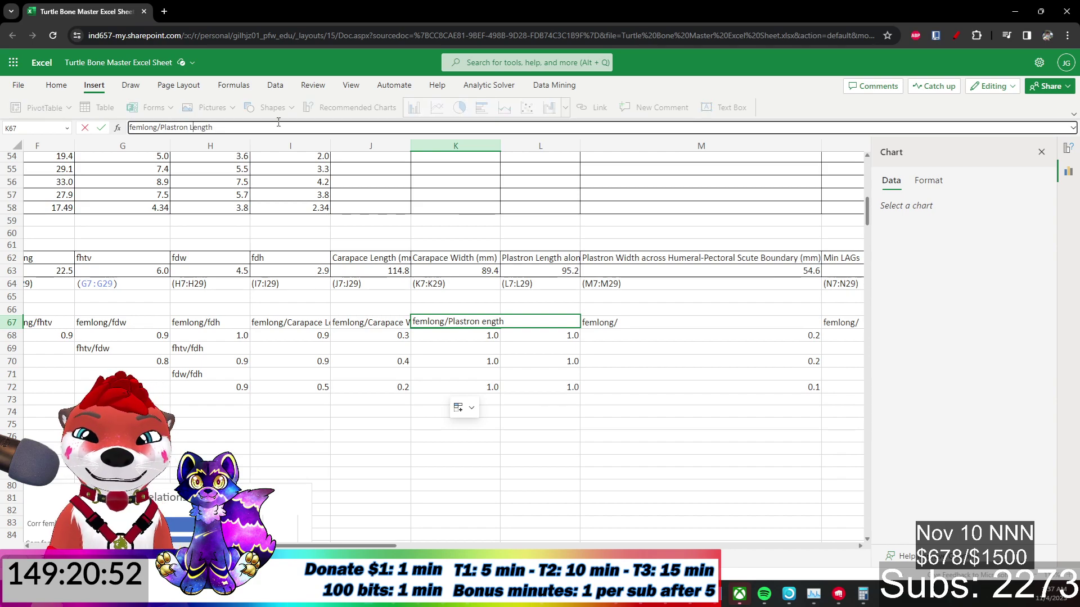
type("L")
key("Return")
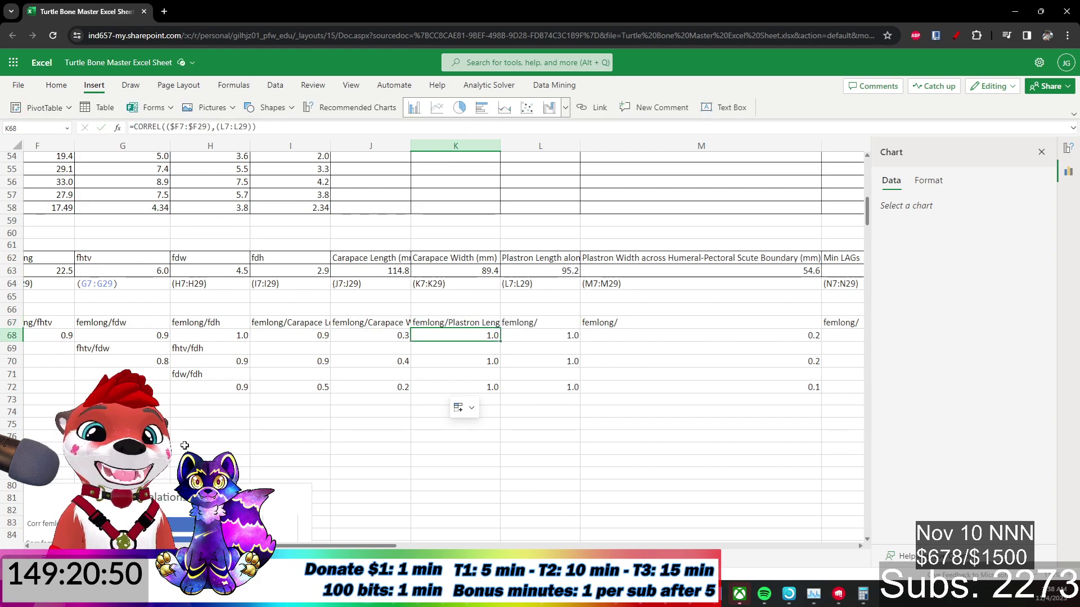
scroll(184, 446, "left", 3)
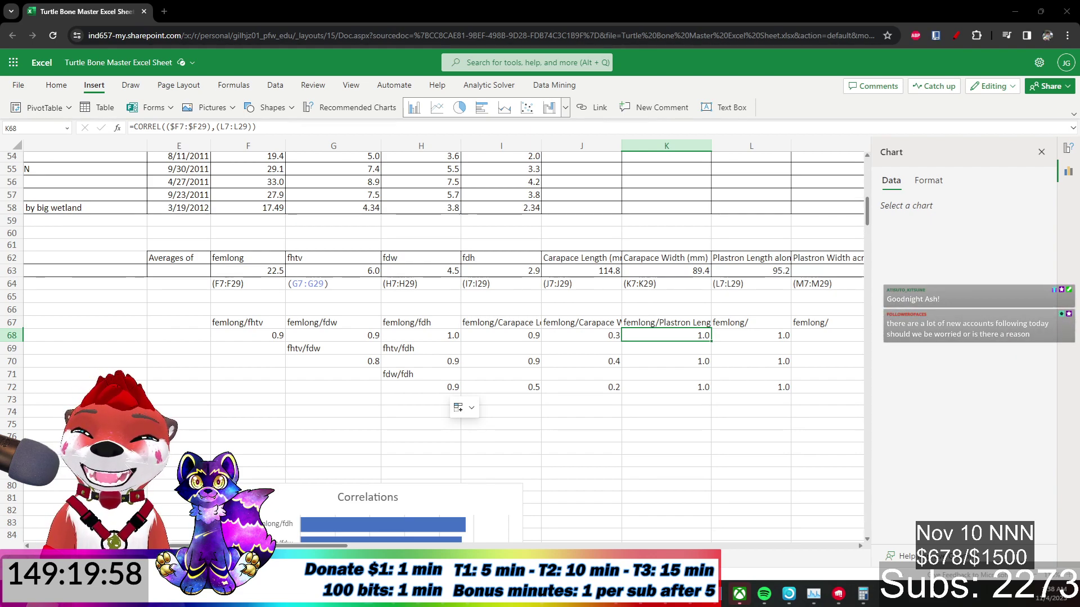
left_click(374, 463)
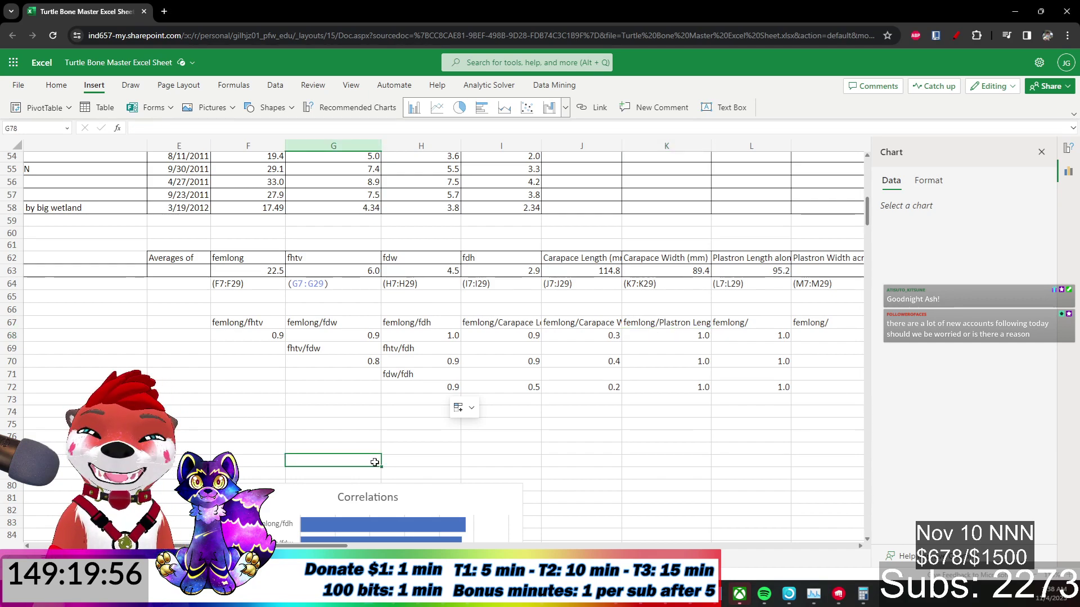
left_click(500, 349)
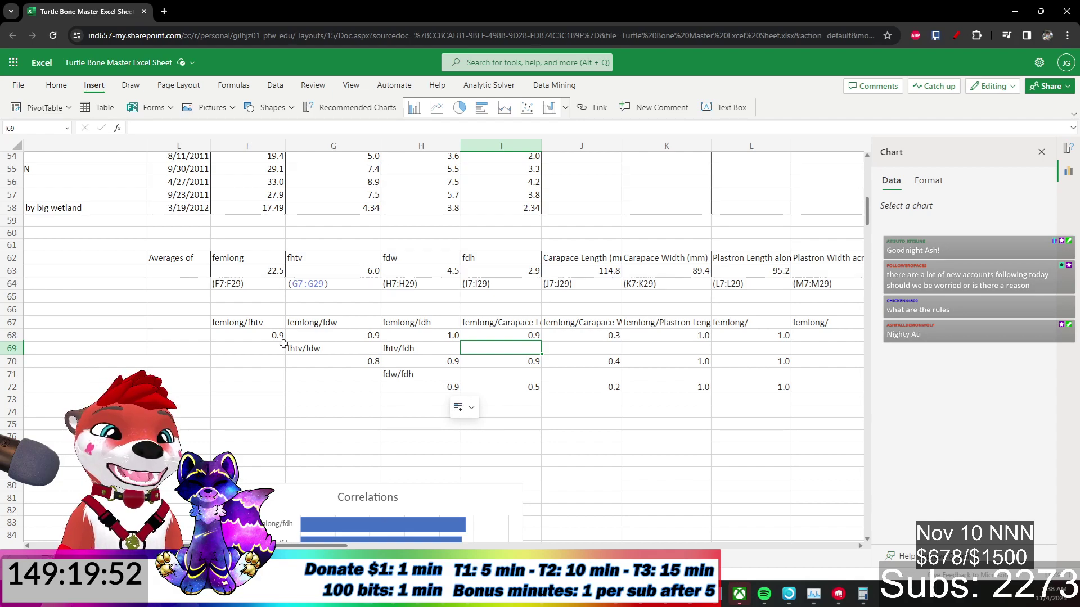
left_click(259, 333)
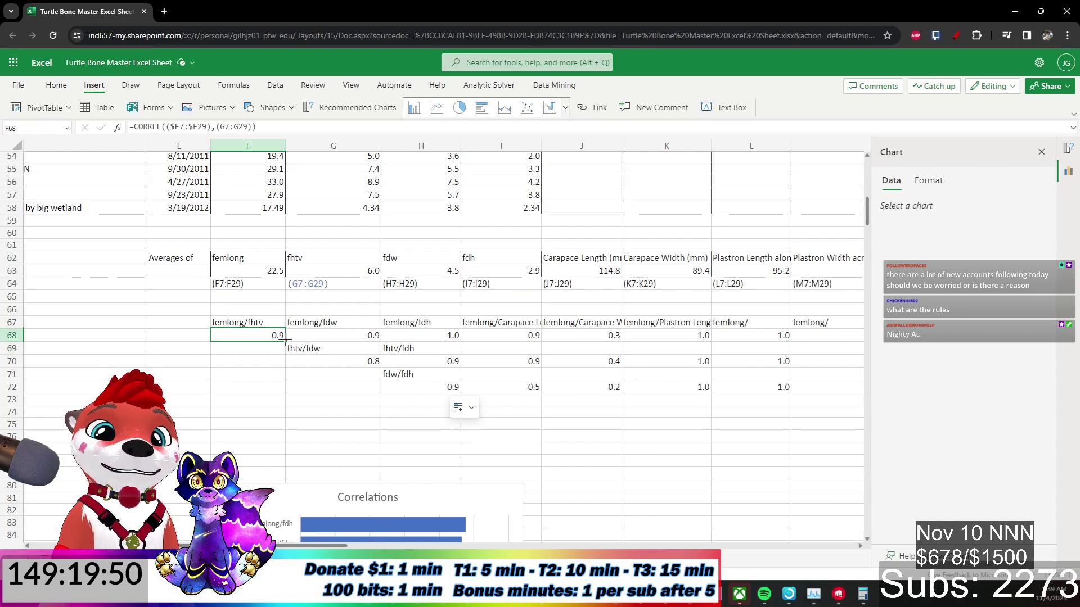
Copy the fdw/fdh CORREL formula text from H72 into I74 with its references unchanged.
left_click(431, 383)
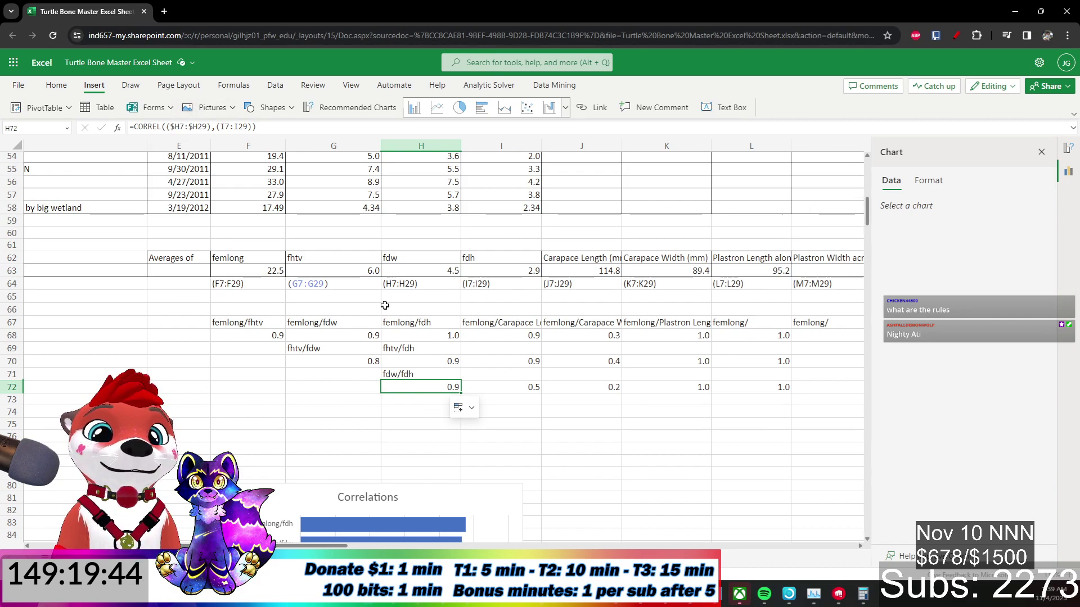
left_click_drag(256, 127, 132, 135)
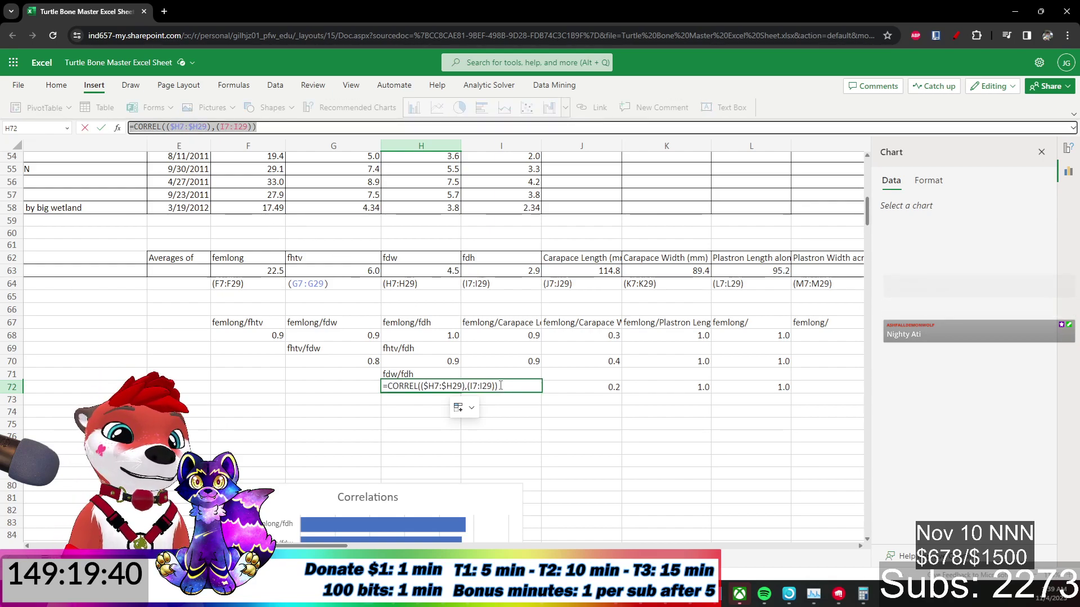
key("ctrl+c")
left_click(507, 411)
key("ctrl+v")
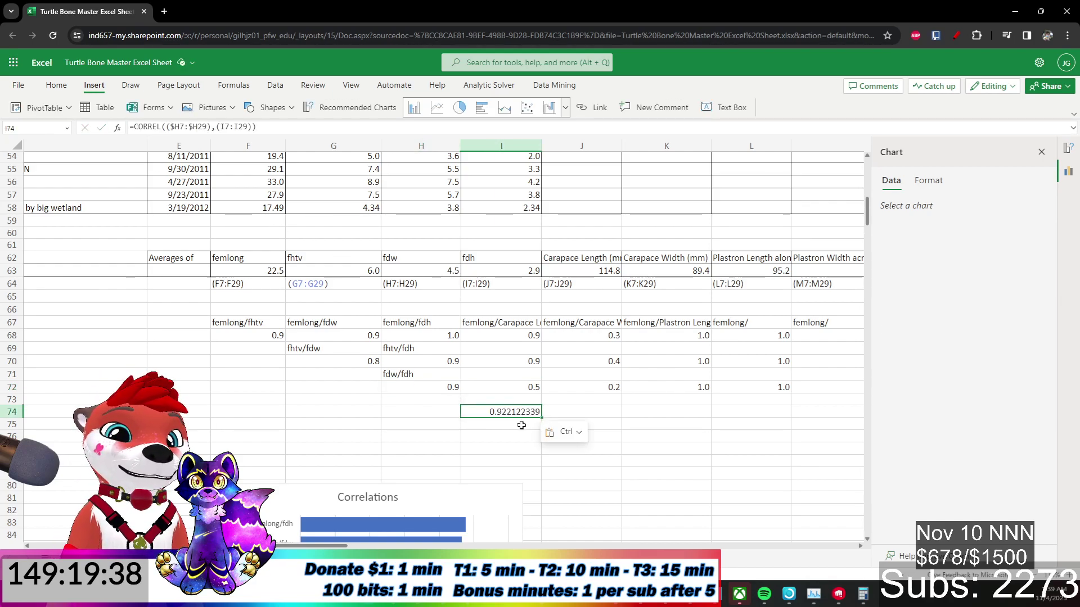
Change the ranges in I74 to correlate fdh with Carapace Length, making the formula =CORREL(($I7:$I29),(J7:J29)).
left_click(196, 127)
key("BackSpace")
type("I")
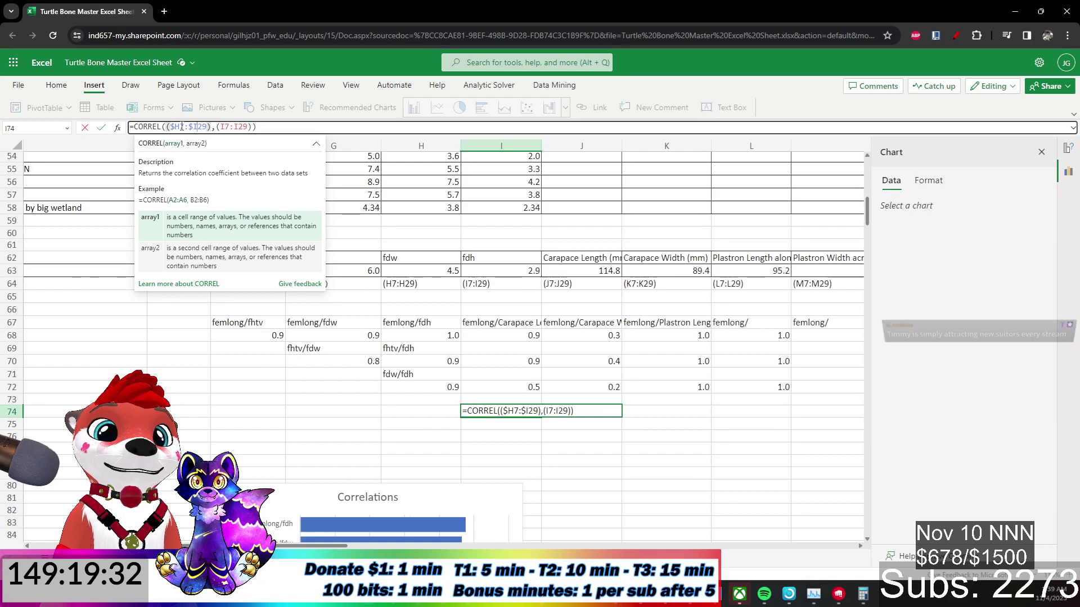
left_click(179, 127)
key("BackSpace")
type("I")
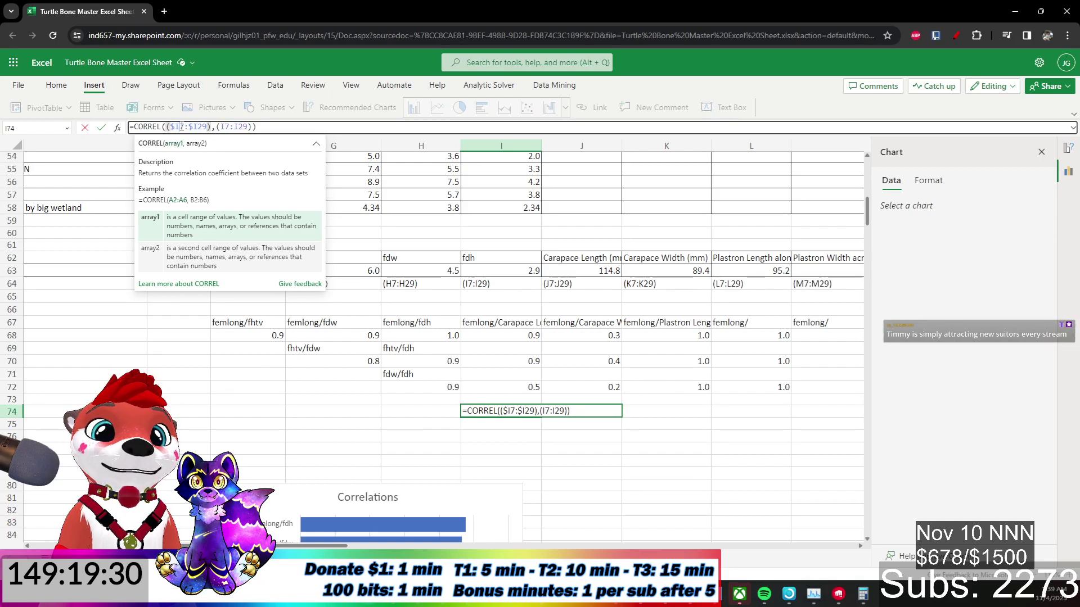
left_click(225, 128)
key("BackSpace")
type("J")
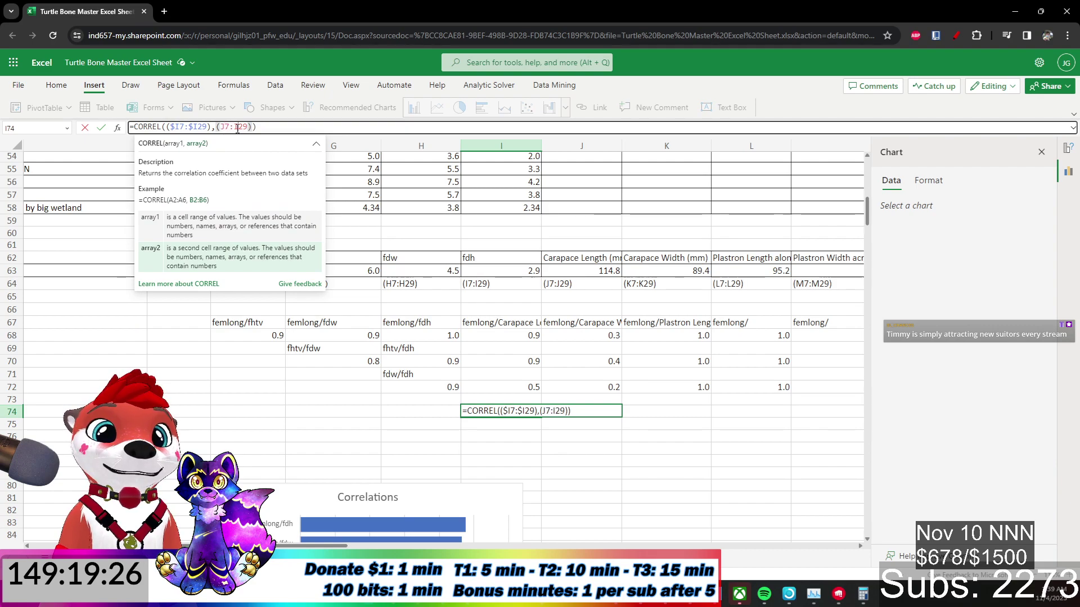
key("Return")
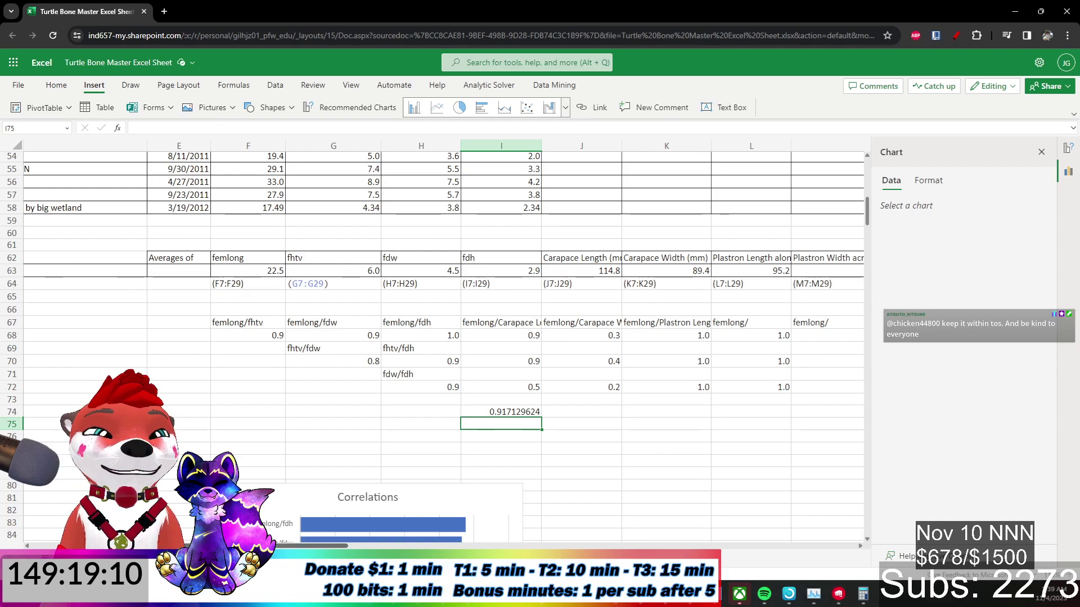
Lock the row numbers of both ranges in I74, making the formula =CORREL(($I$7:$I$29),(J$7:J$29)).
scroll(298, 535, "right", 3)
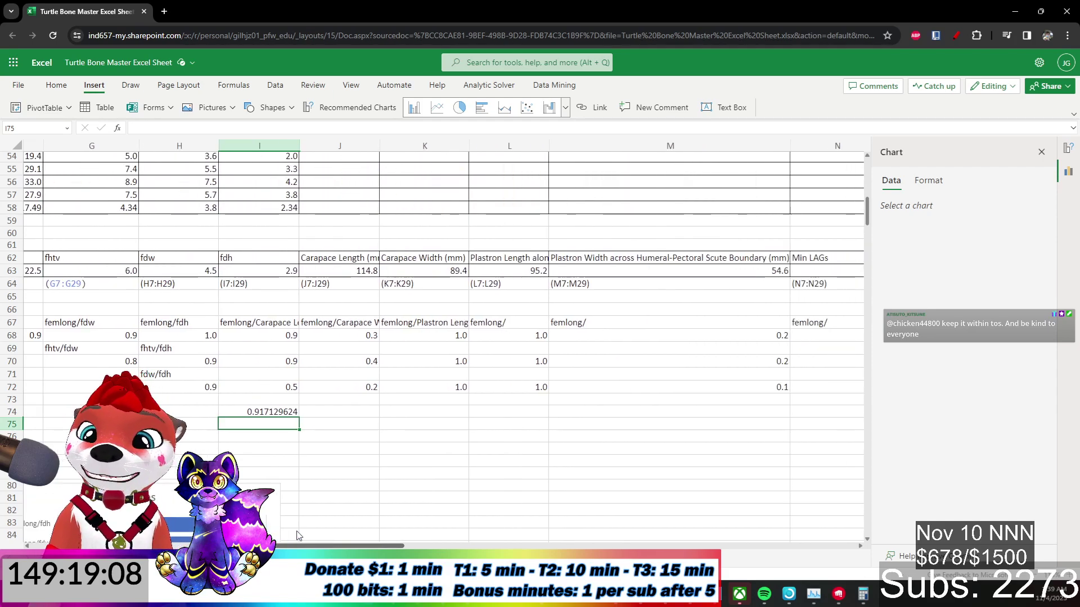
scroll(299, 536, "left", 3)
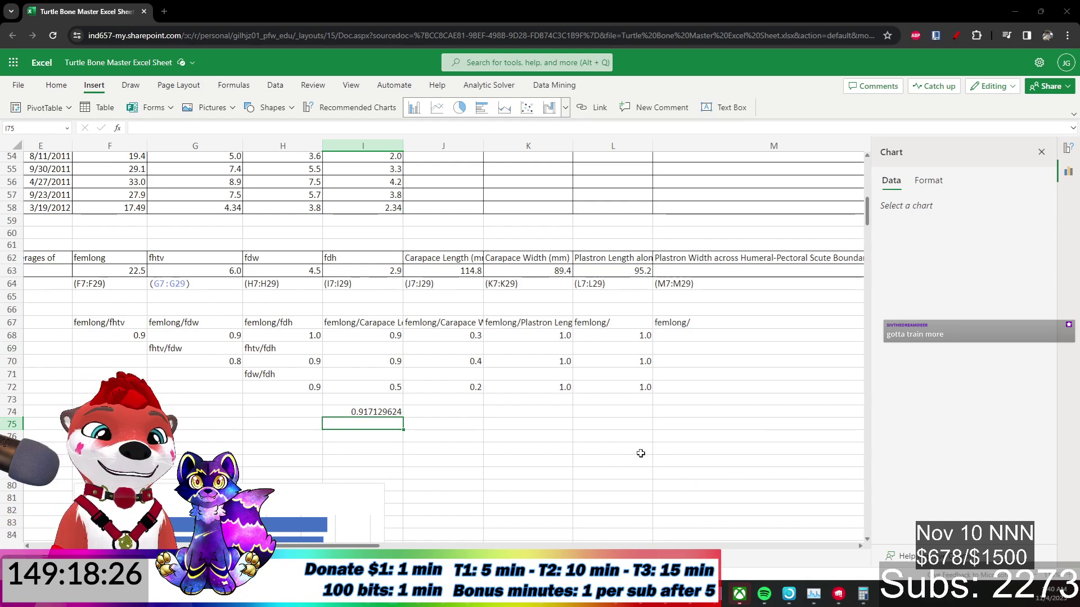
left_click(365, 412)
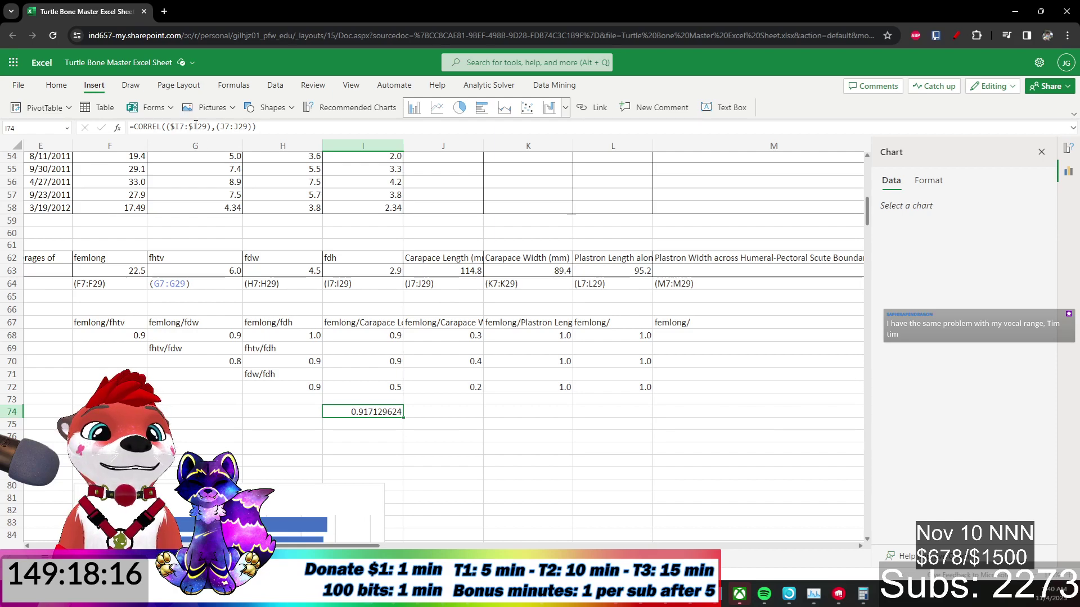
left_click(172, 126)
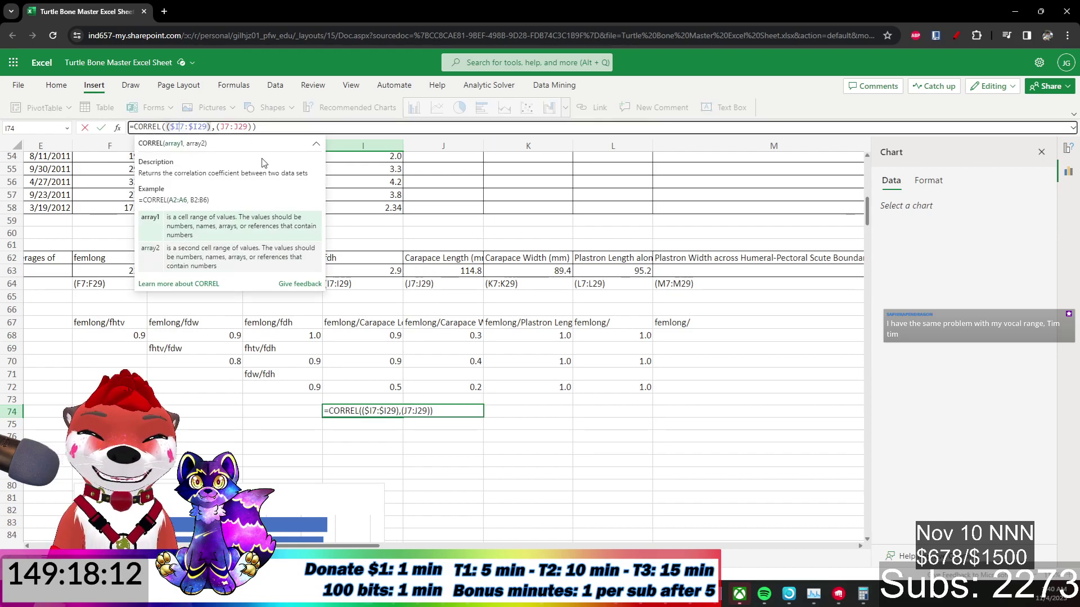
type("$I")
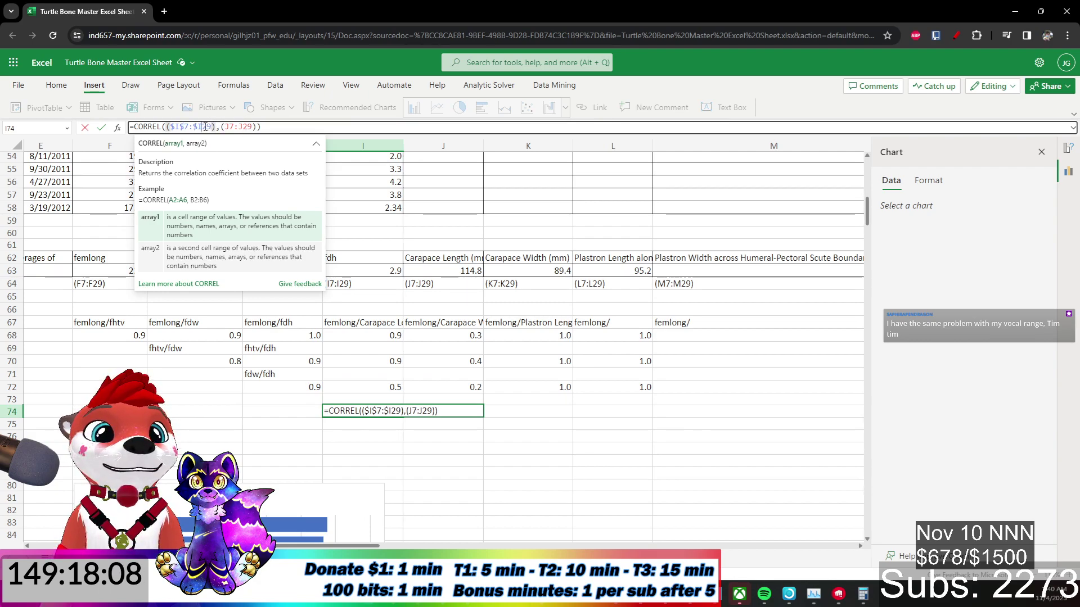
type("$")
left_click(236, 128)
type("$")
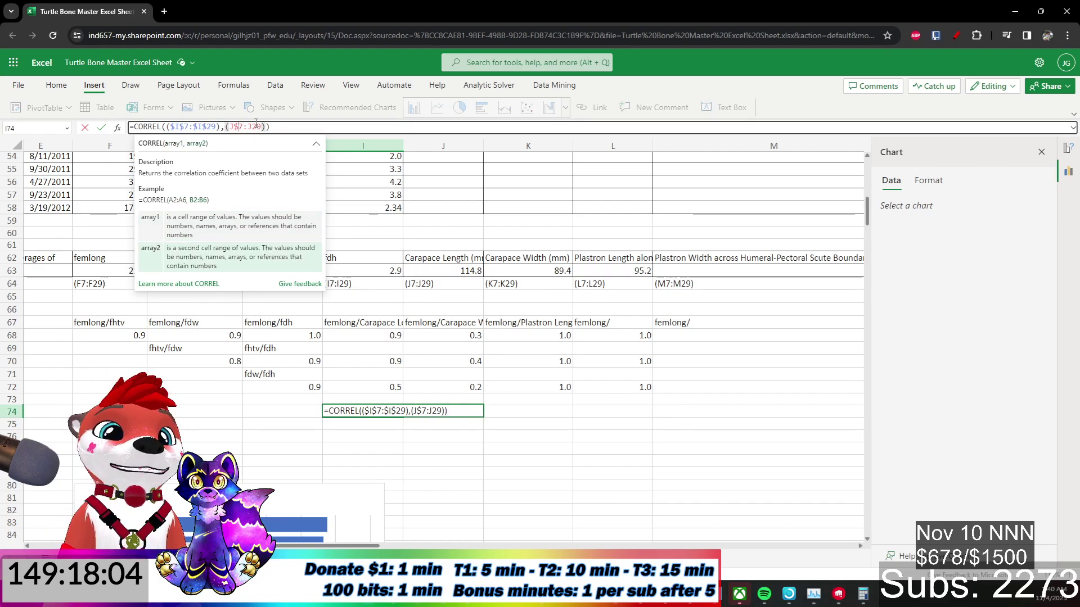
left_click(254, 124)
type("$")
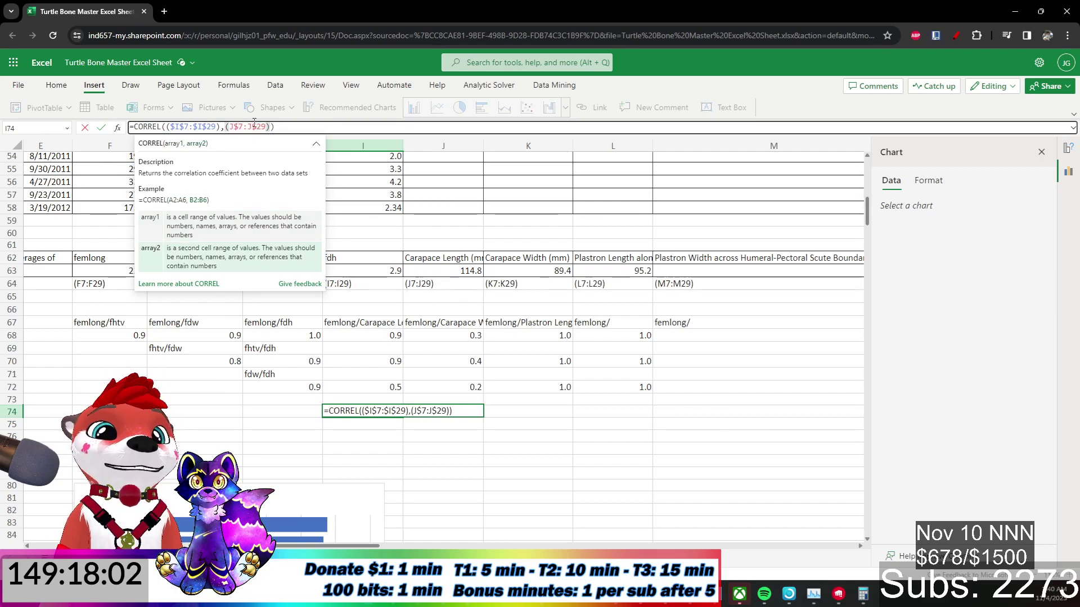
key("Return")
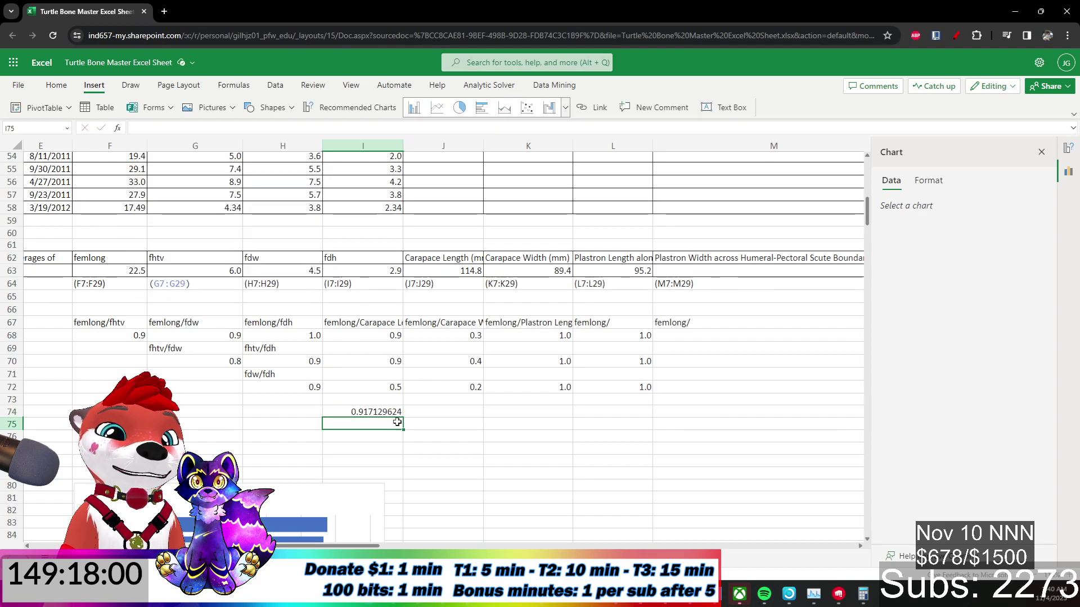
left_click(353, 407)
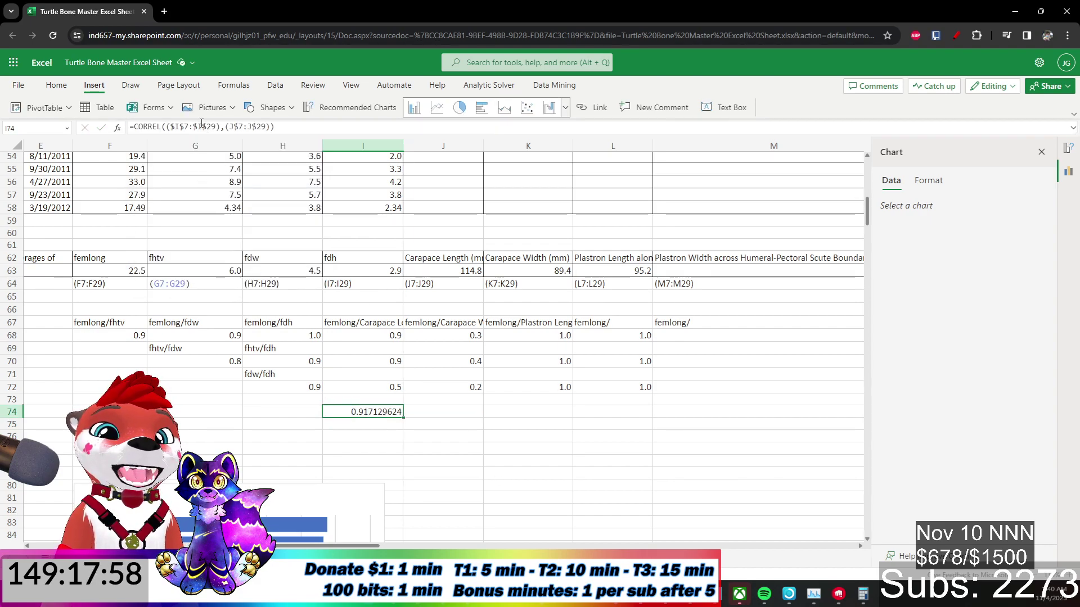
left_click(197, 127)
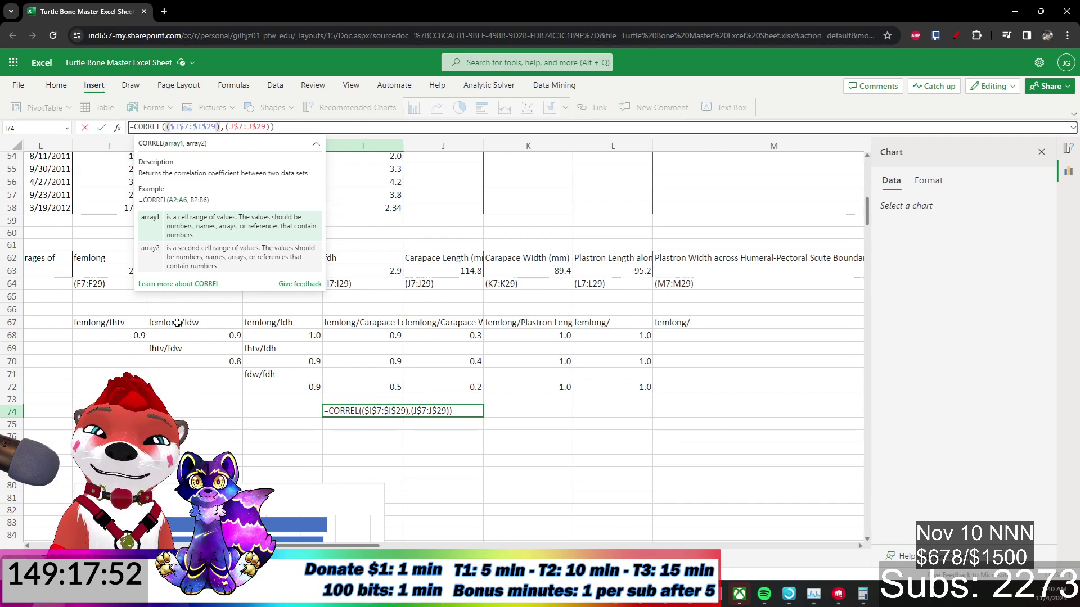
left_click(584, 509)
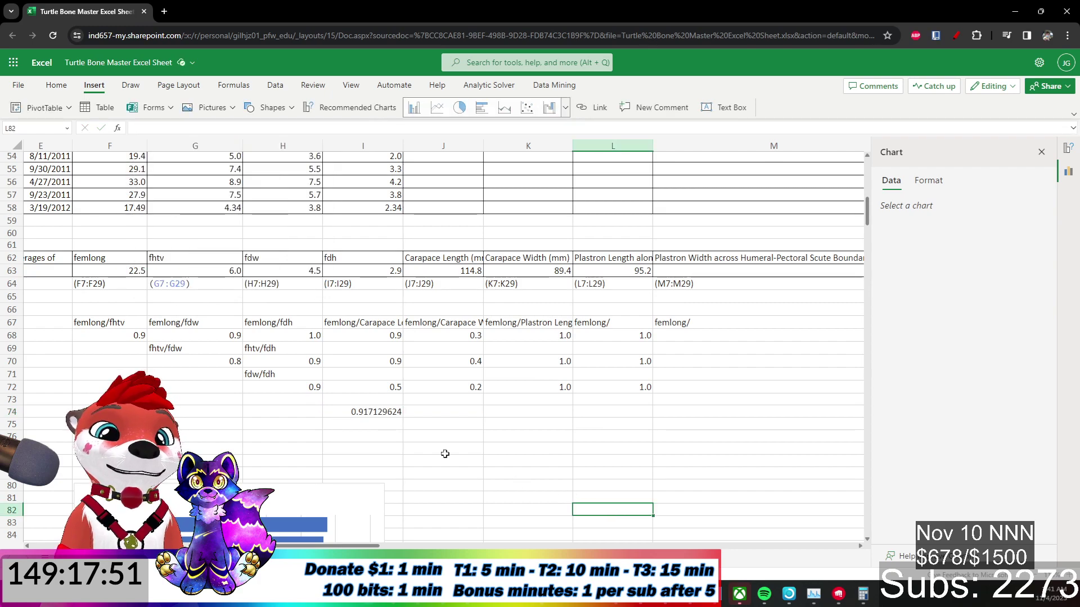
Copy the fdh CORREL formula cell from I74 to J76.
left_click(365, 414)
key("ctrl+c")
left_click(441, 432)
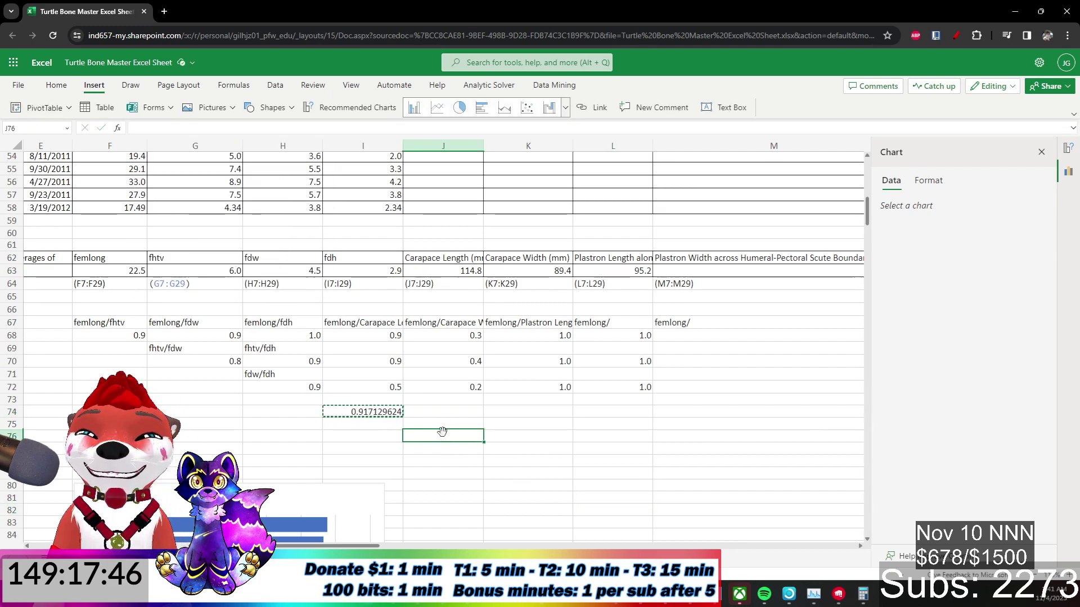
key("ctrl+v")
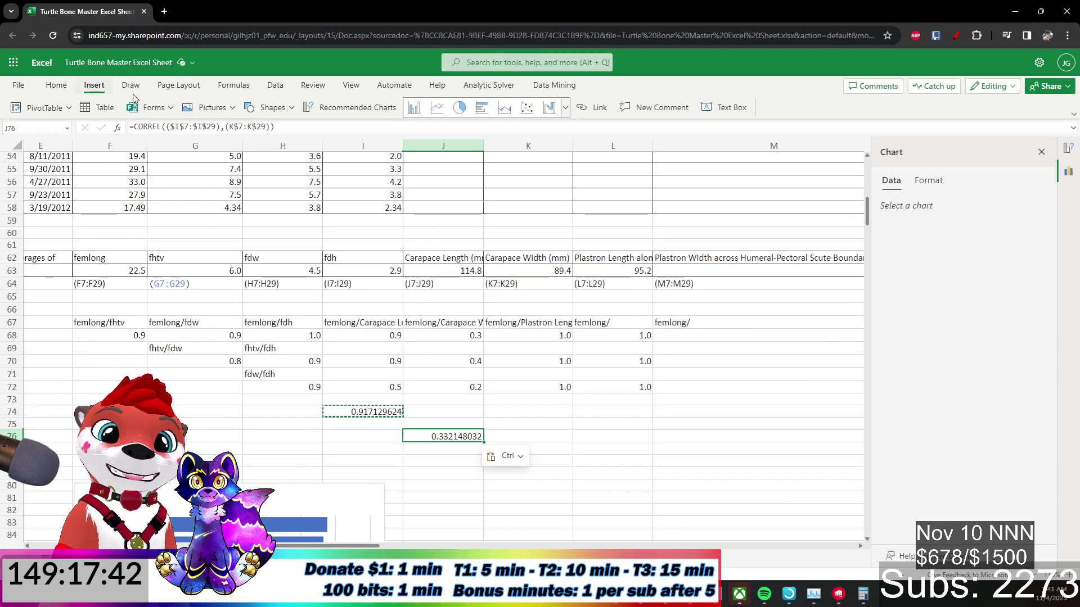
Change the first range in J76 to Carapace Length, making the formula =CORREL(($J$7:$J$29),(K$7:K$29)).
left_click(179, 127)
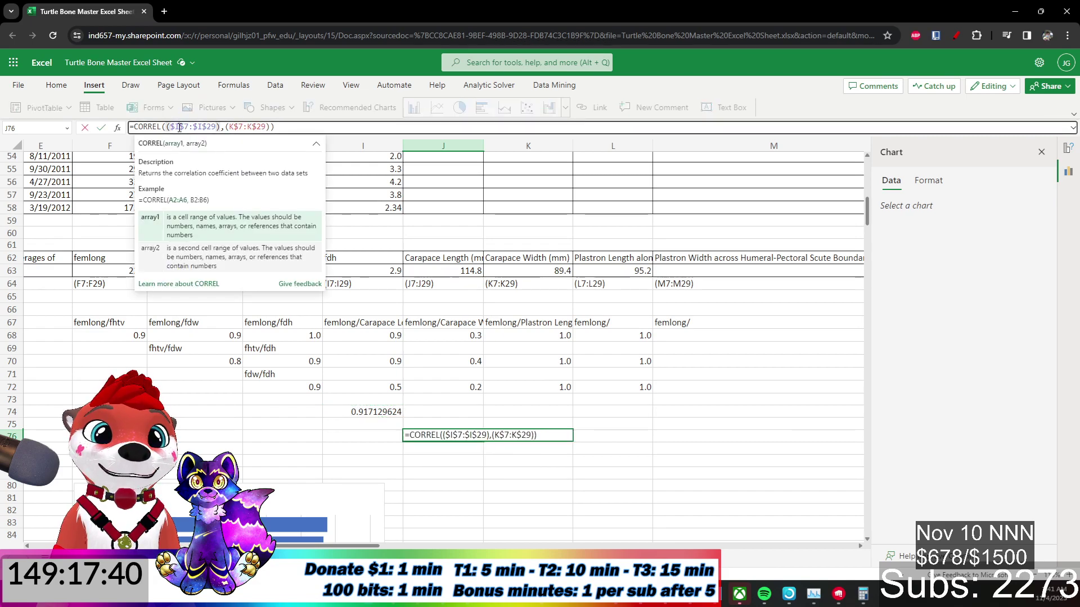
key("BackSpace")
type("J")
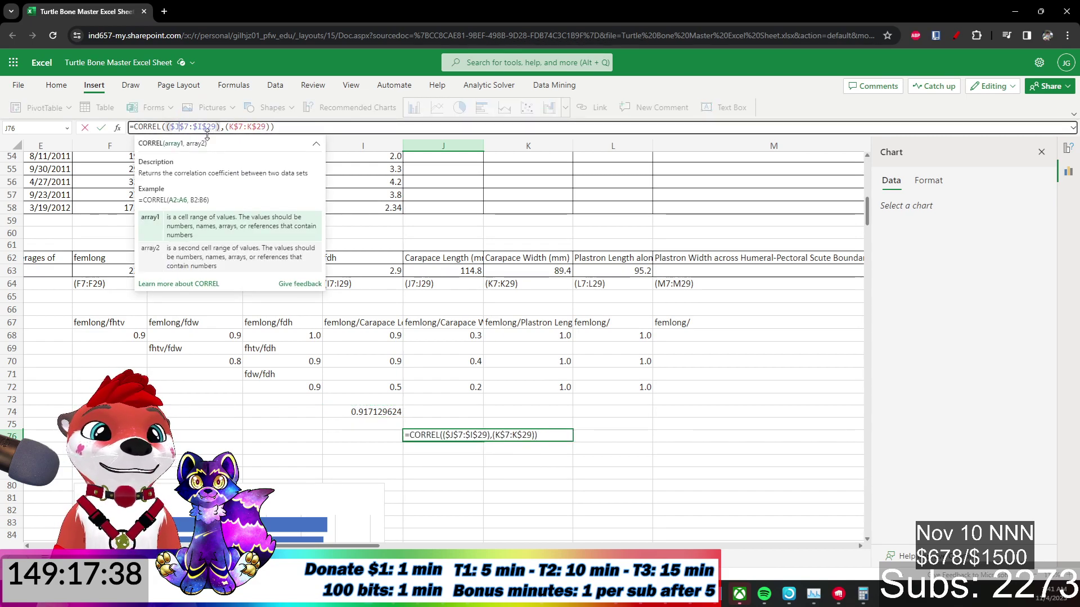
left_click(203, 127)
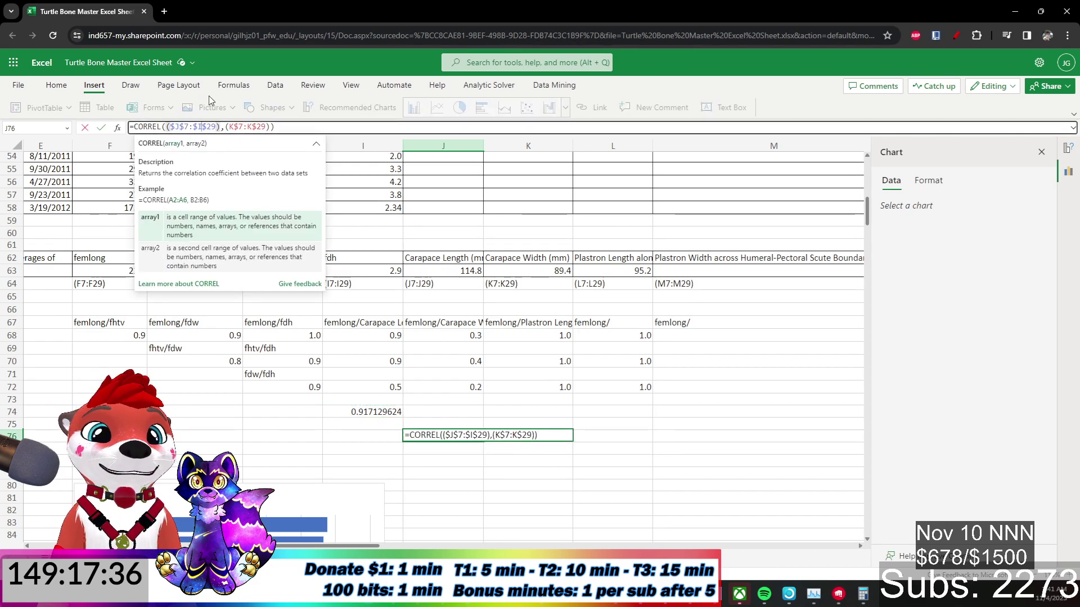
key("BackSpace")
type("J")
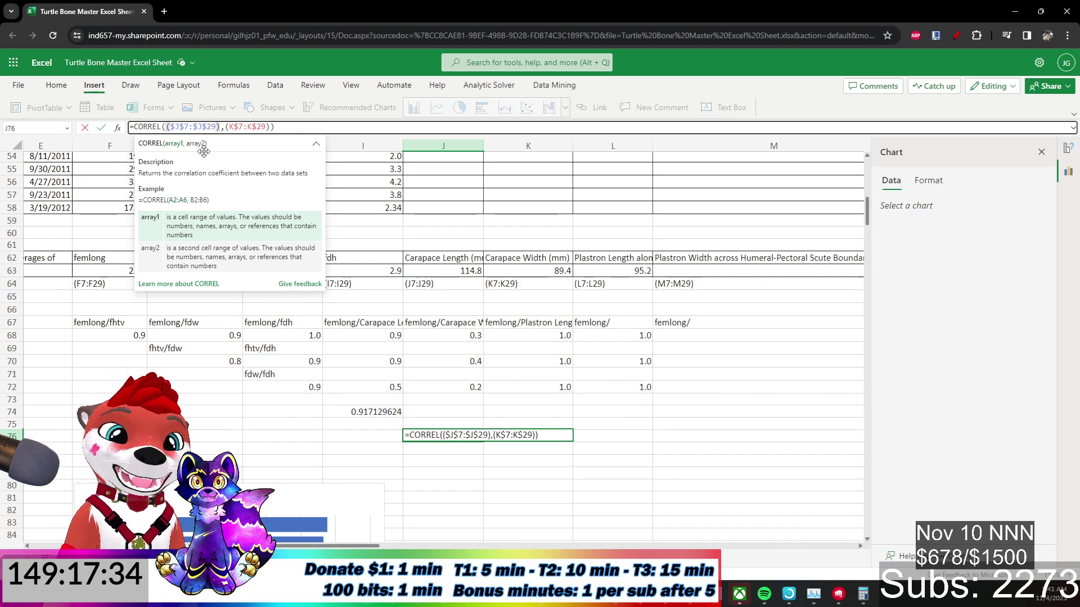
key("Return")
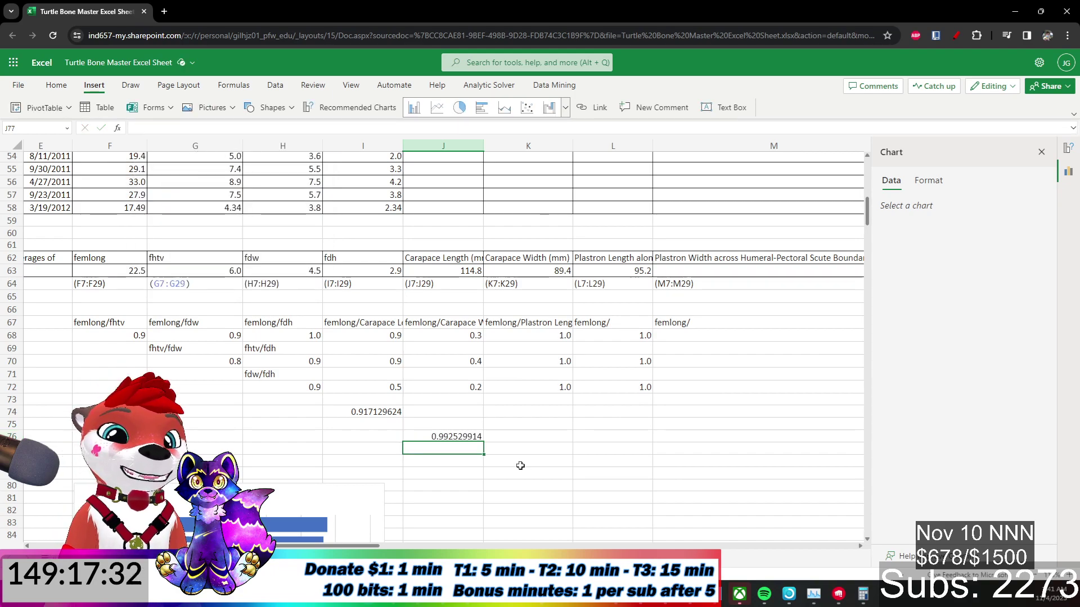
Copy the Carapace Length CORREL formula cell from J76 to K78.
left_click(466, 435)
key("ctrl+c")
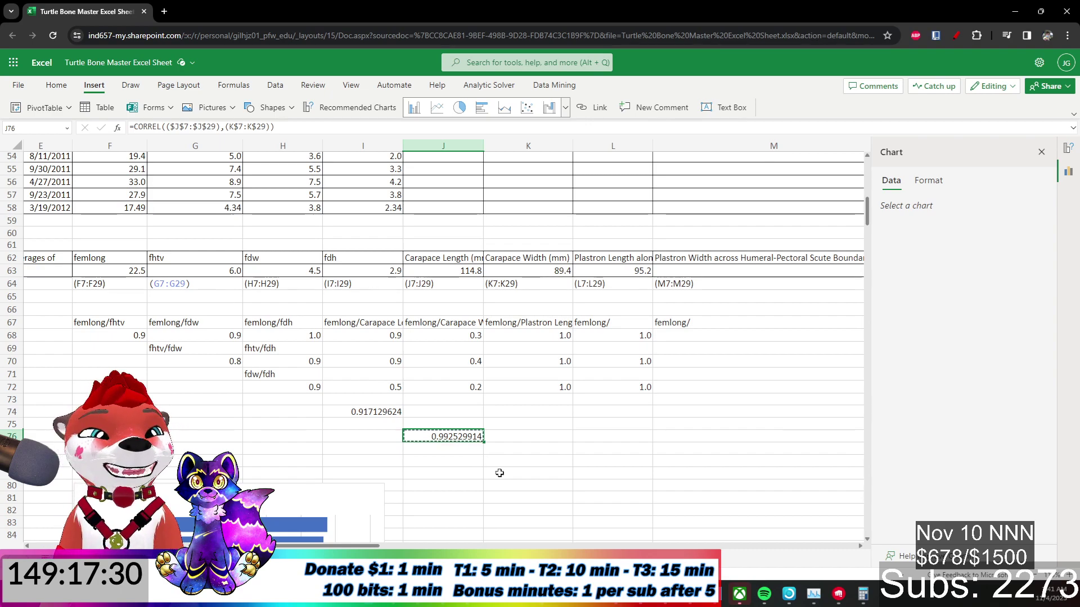
left_click(514, 462)
key("ctrl+v")
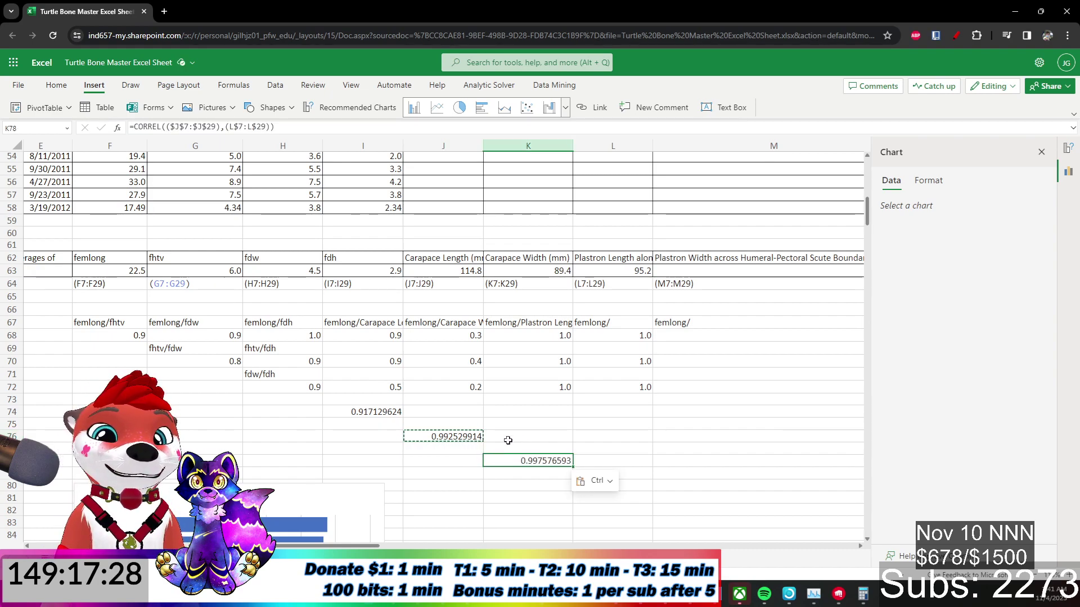
Change the first range in K78 to Carapace Width, making the formula =CORREL(($K$7:$K$29),(L$7:L$29)).
left_click(172, 127)
key("BackSpace")
type("K")
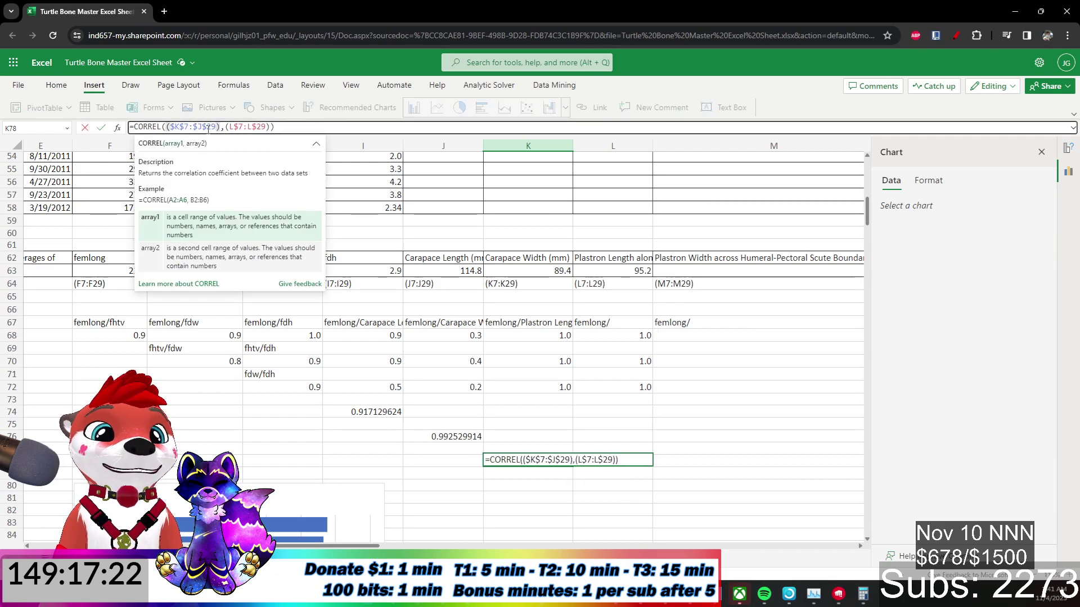
key("BackSpace")
type("K")
key("Return")
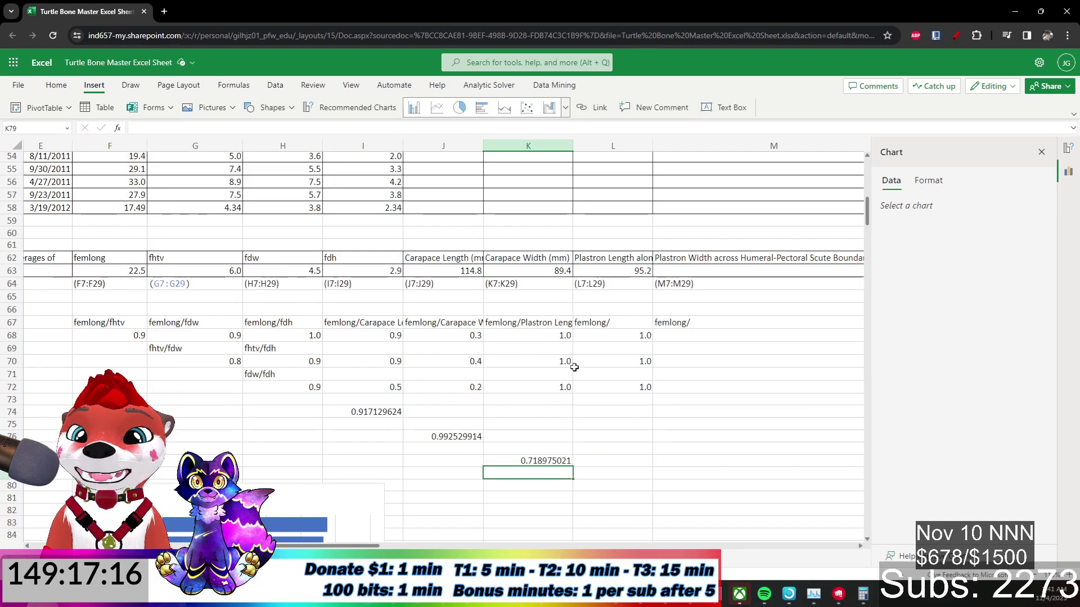
Copy the Carapace Width CORREL formula cell from K78 to L80.
left_click(568, 460)
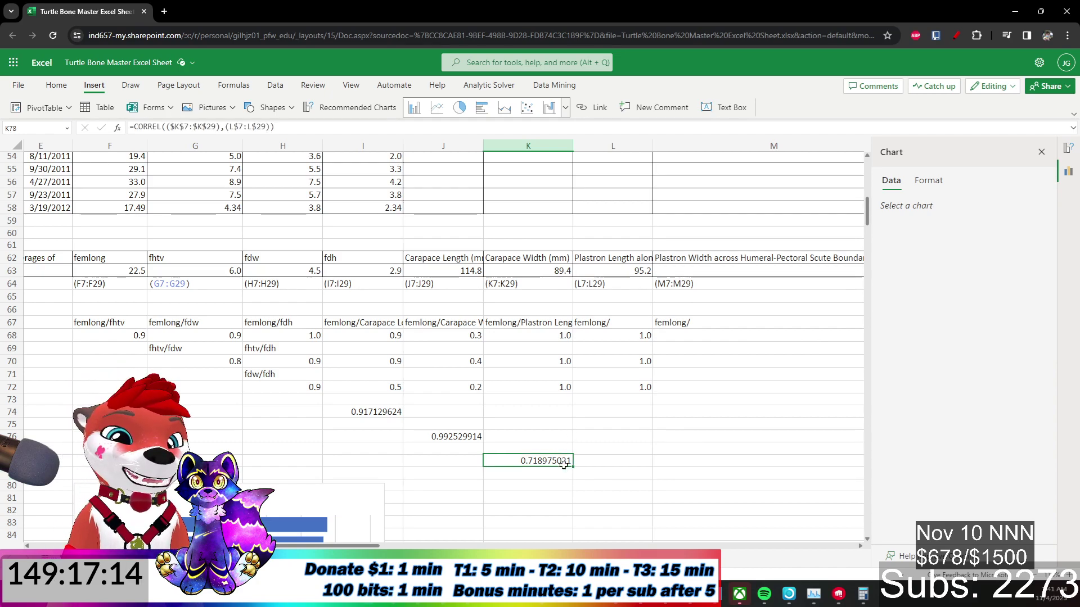
key("ctrl+c")
left_click(611, 487)
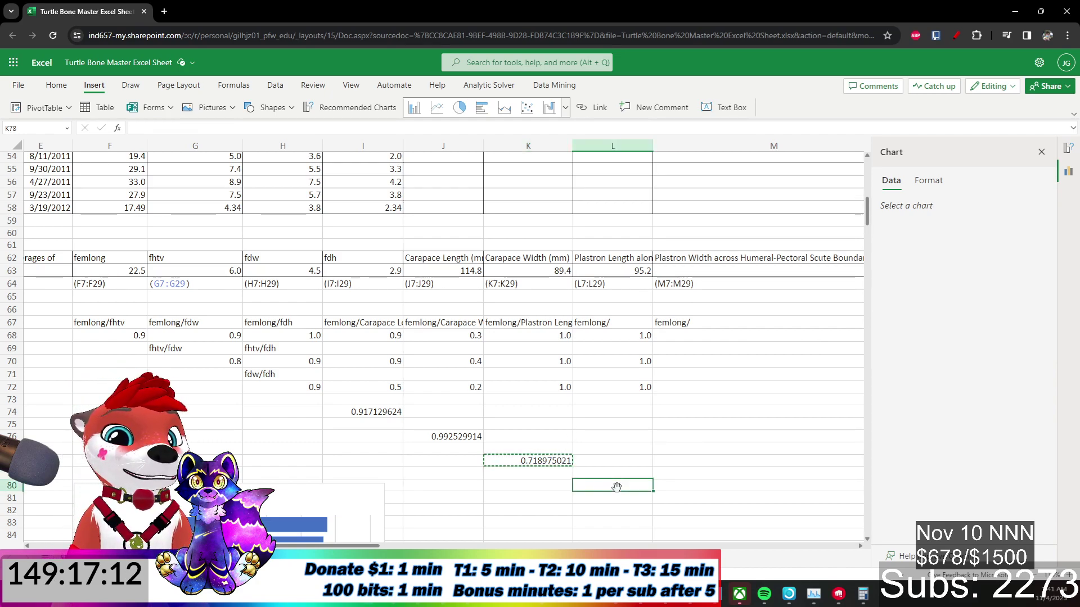
key("ctrl+v")
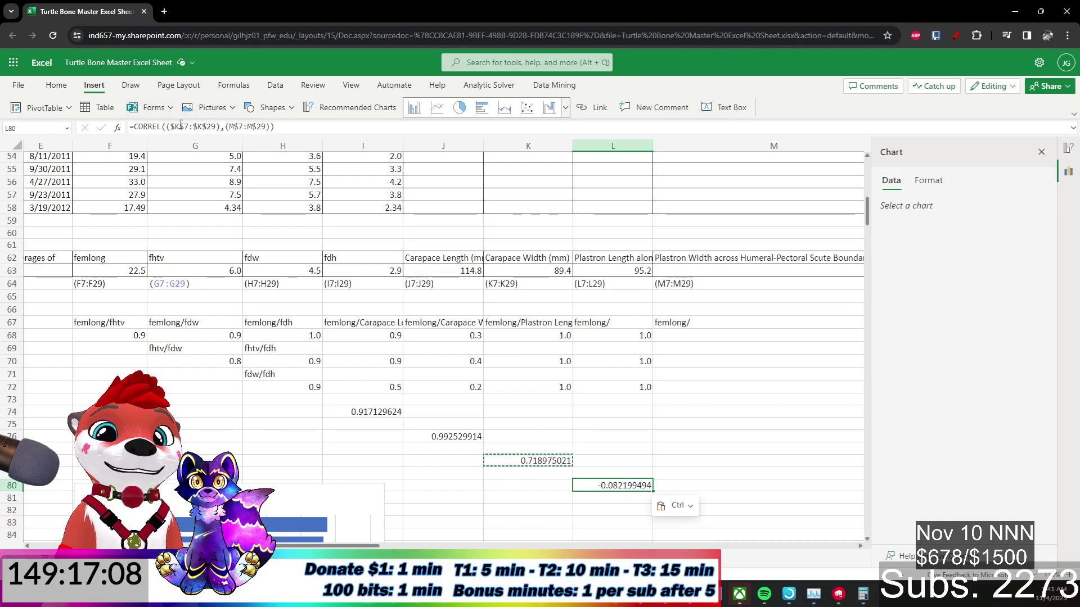
Change the first range in L80 to Plastron Length, making the formula =CORREL(($L$7:$L$29),(M$7:M$29)).
left_click(192, 127)
key("BackSpace")
type("L")
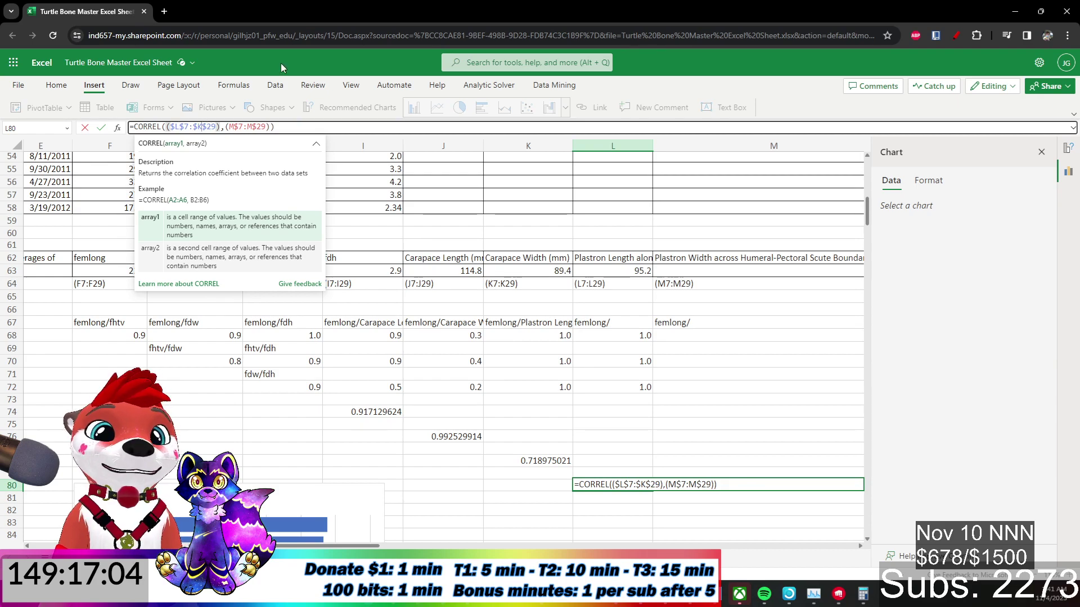
key("BackSpace")
type("L")
key("Return")
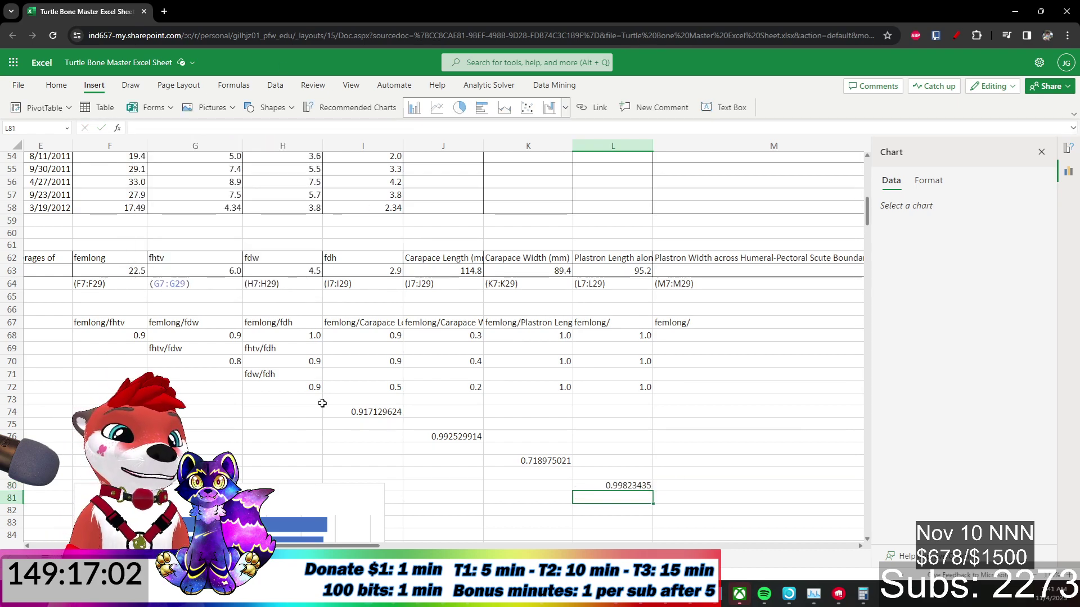
Copy the Plastron Length CORREL formula cell from L80 to M82.
left_click_drag(372, 547, 452, 541)
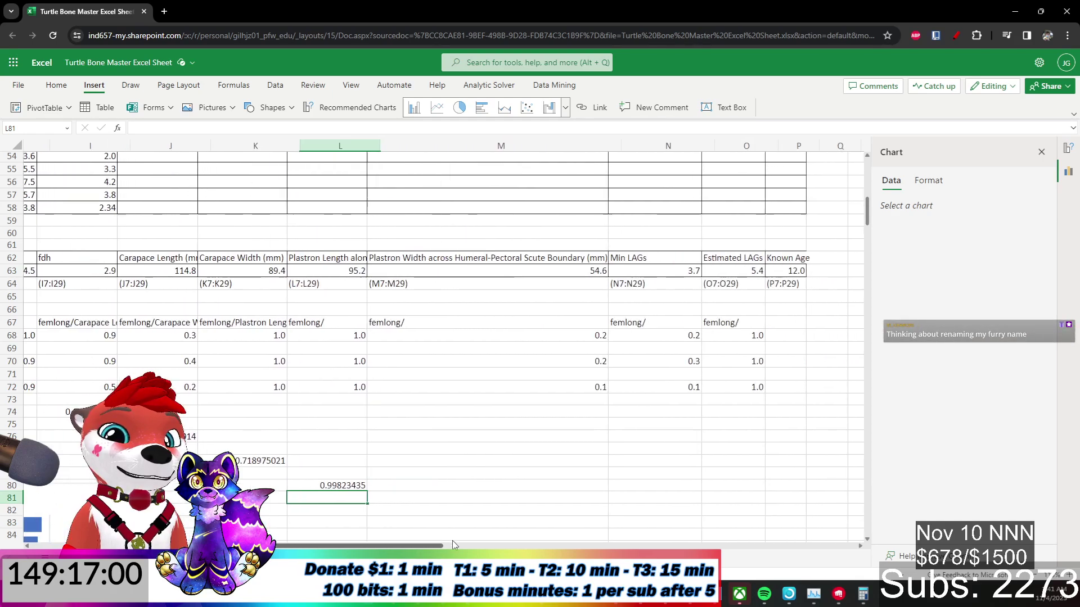
left_click(278, 487)
key("ctrl+c")
left_click(336, 509)
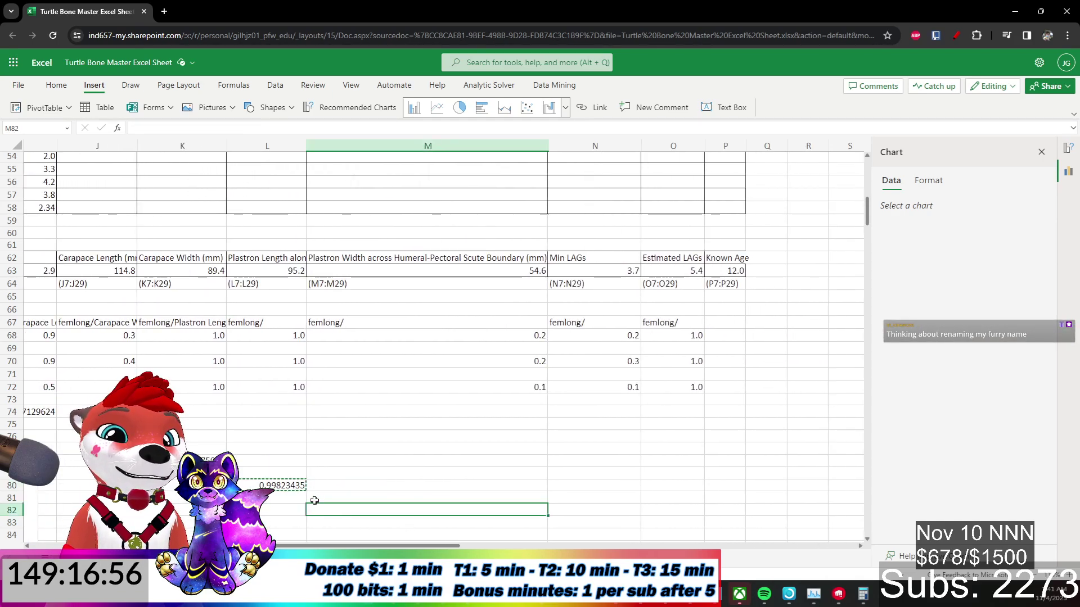
key("ctrl+v")
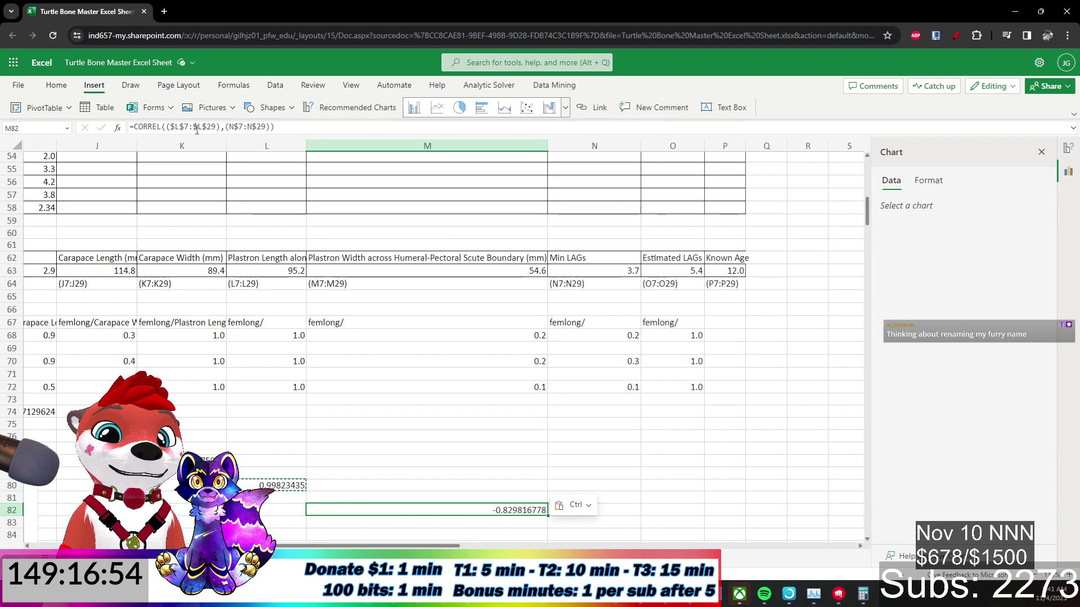
Change the first range in M82 to Plastron Width, making the formula =CORREL(($M$7:$M$29),(N$7:N$29)).
left_click(184, 126)
key("BackSpace")
type("M")
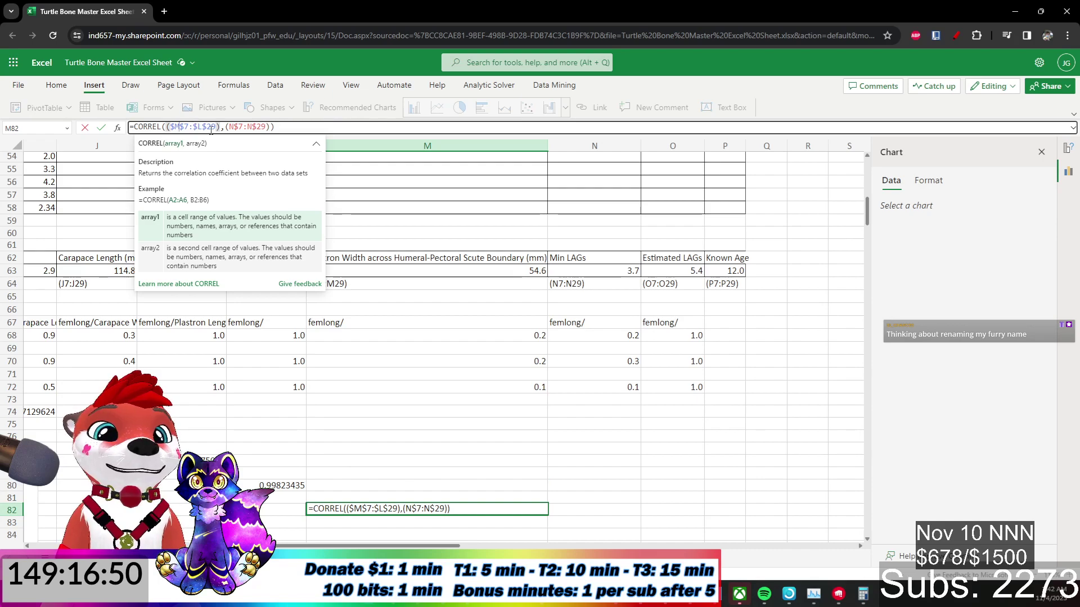
key("BackSpace")
type("M")
key("Return")
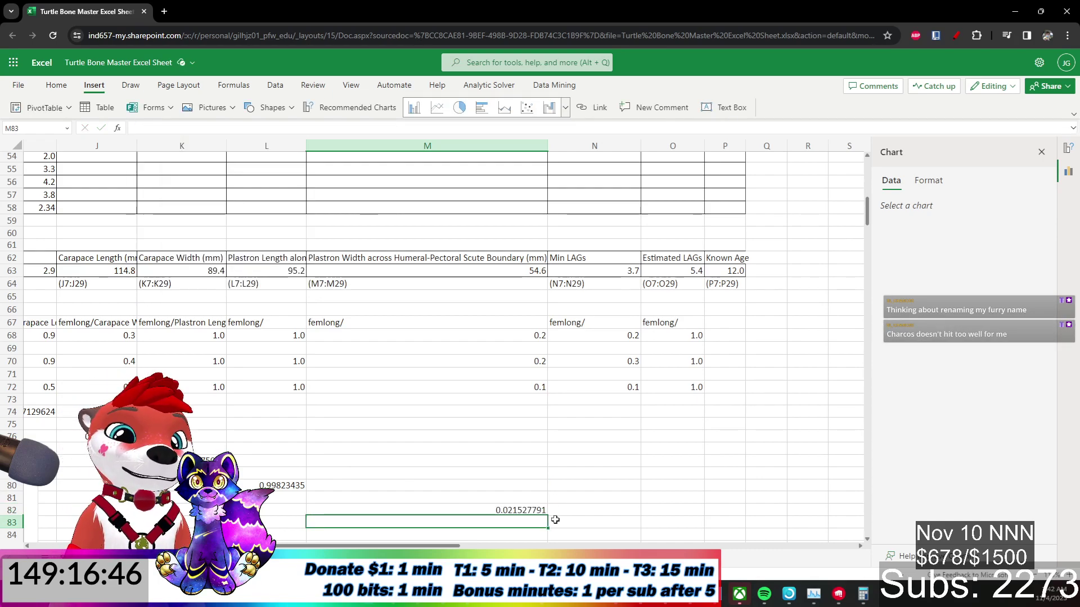
Copy the Plastron Width CORREL formula cell from M82 to N84.
left_click(543, 512)
key("ctrl+c")
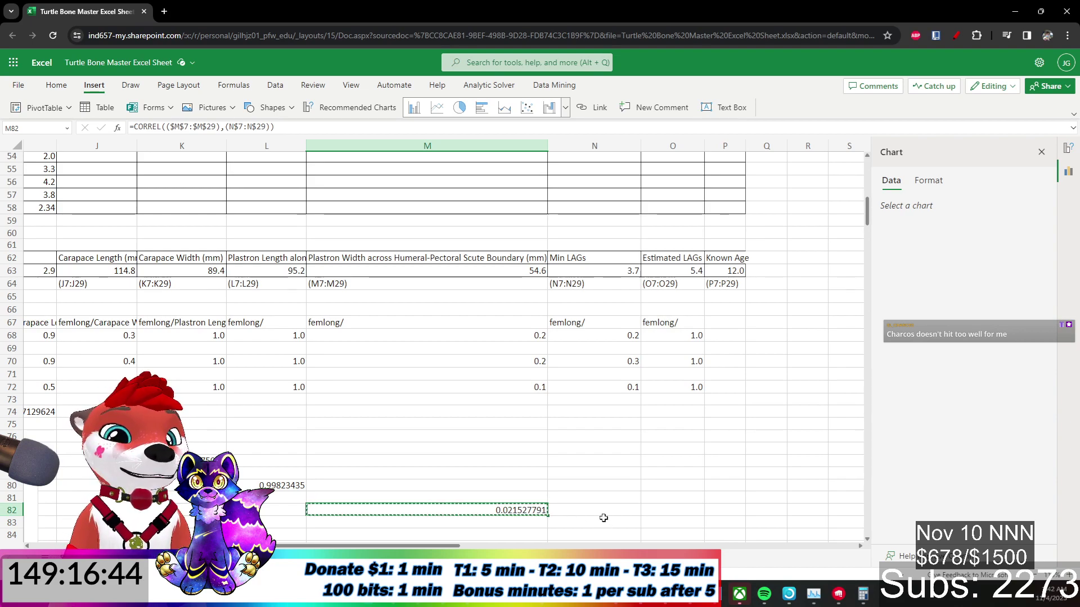
left_click(597, 531)
key("ctrl+v")
scroll(551, 355, "down", 2)
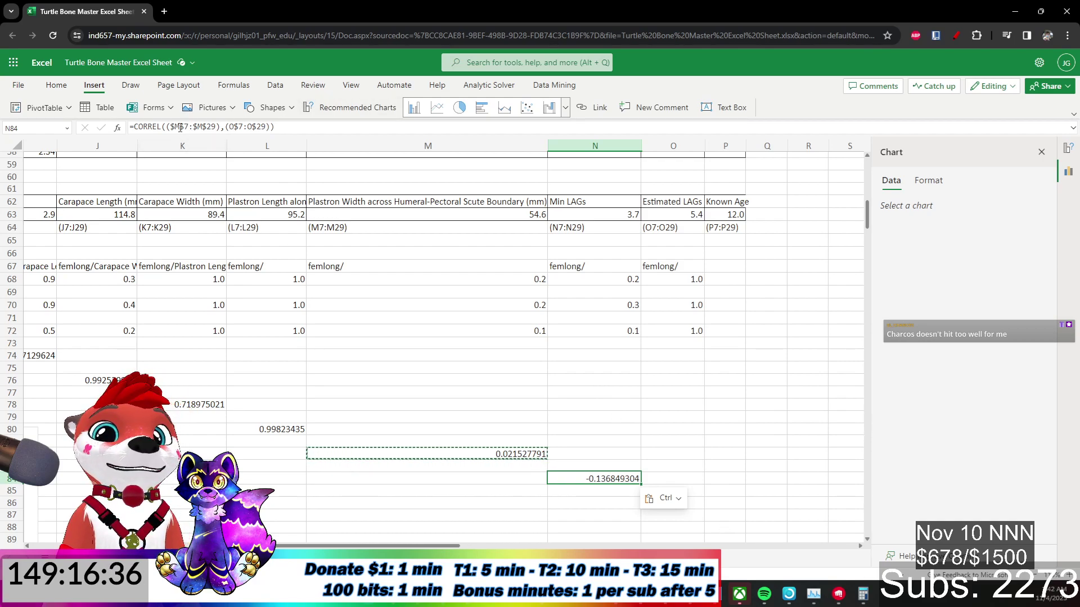
Change the first range in N84 to Min LAGs, making the formula =CORREL(($N$7:$N$29),(O$7:O$29)).
left_click(218, 126)
key("BackSpace")
type("N")
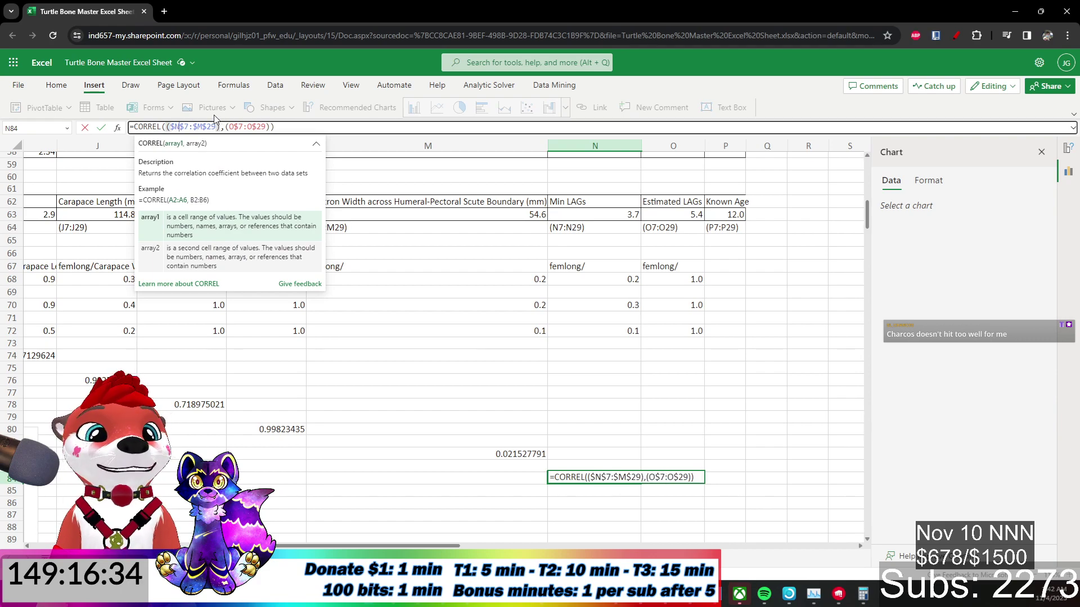
key("BackSpace")
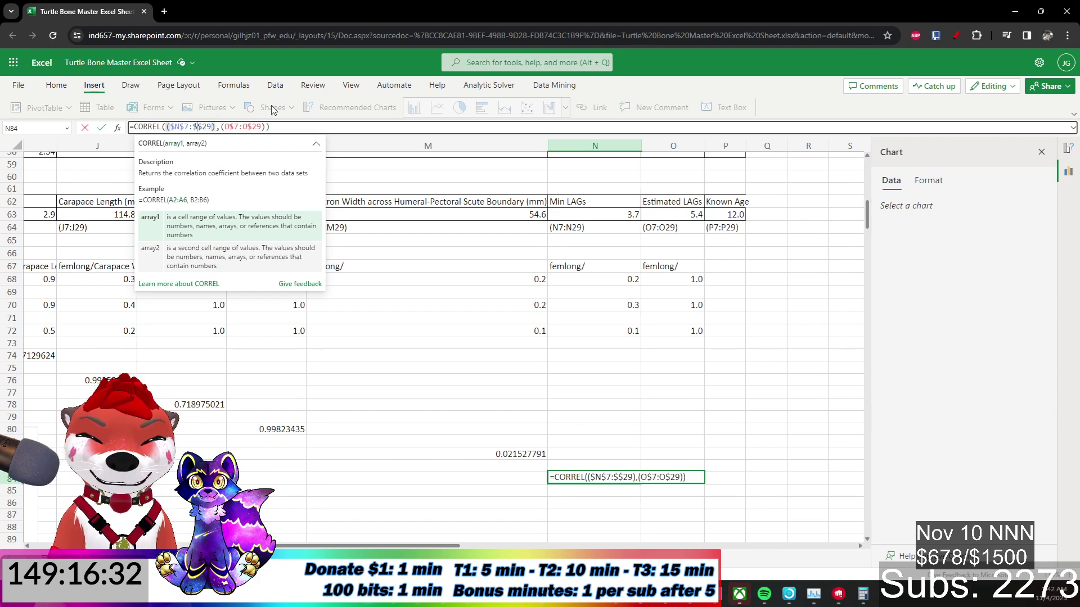
type("N")
key("Return")
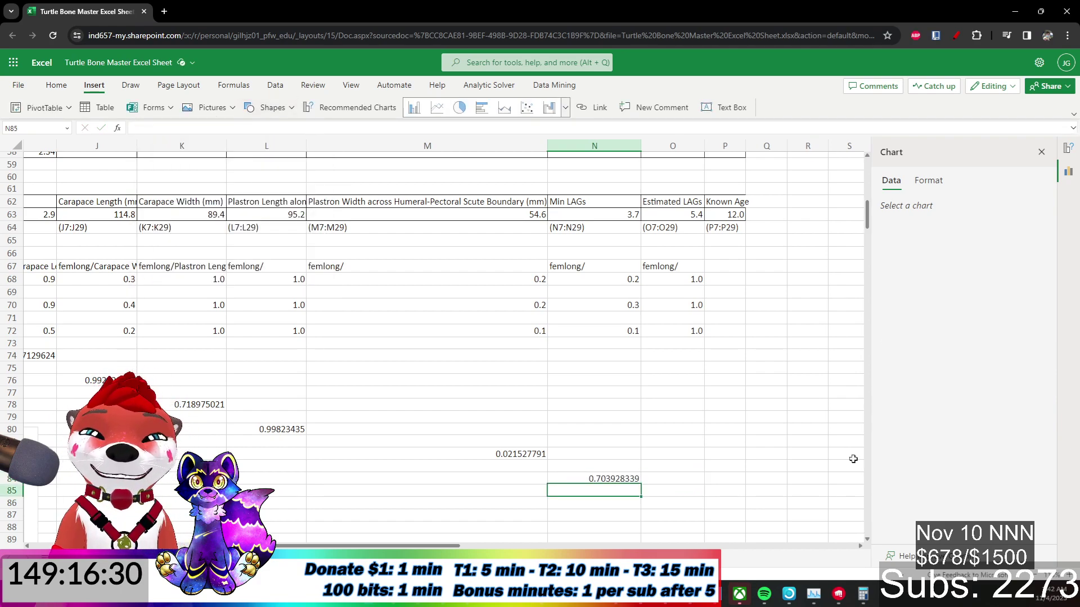
Copy the Min LAGs CORREL formula cell from N84 to O86.
left_click(683, 500)
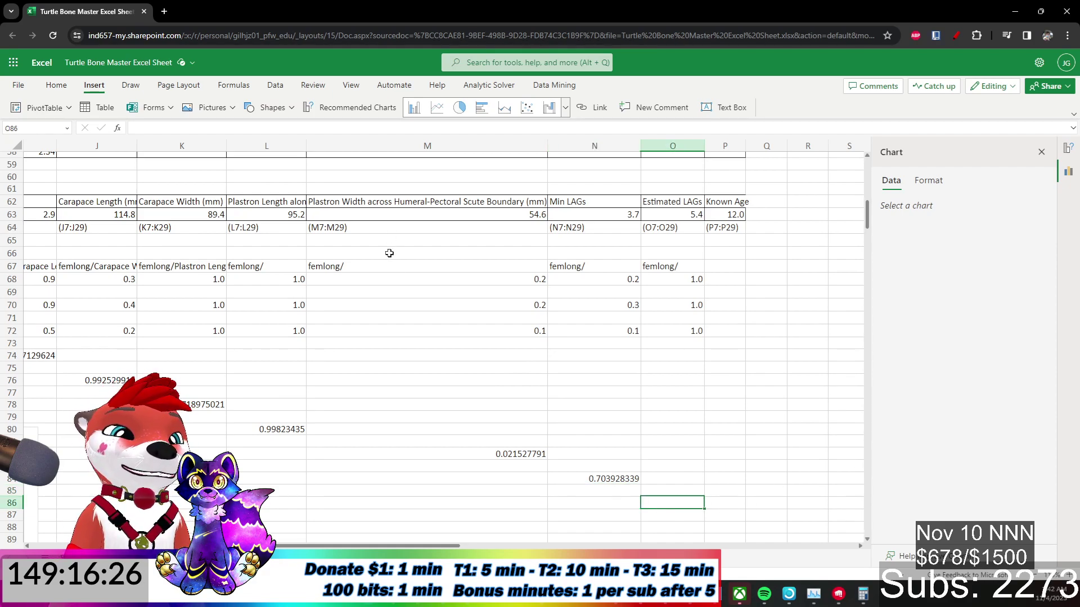
left_click(611, 481)
key("ctrl+c")
left_click(652, 500)
key("ctrl+v")
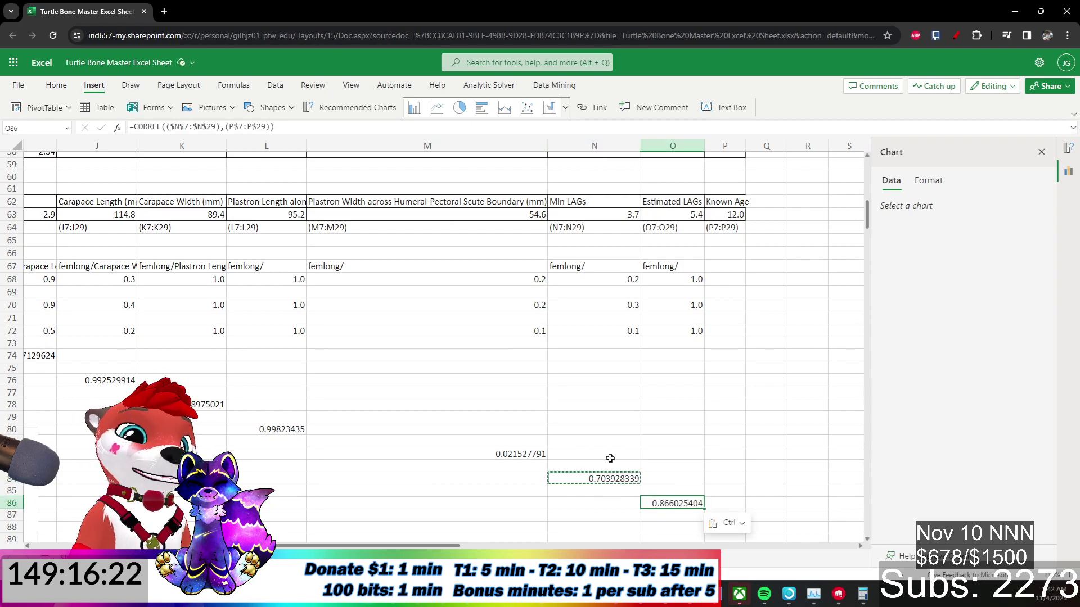
Change the first range in O86 to Estimated LAGs, making the formula =CORREL(($O$7:$O$29),(P$7:P$29)).
left_click(184, 128)
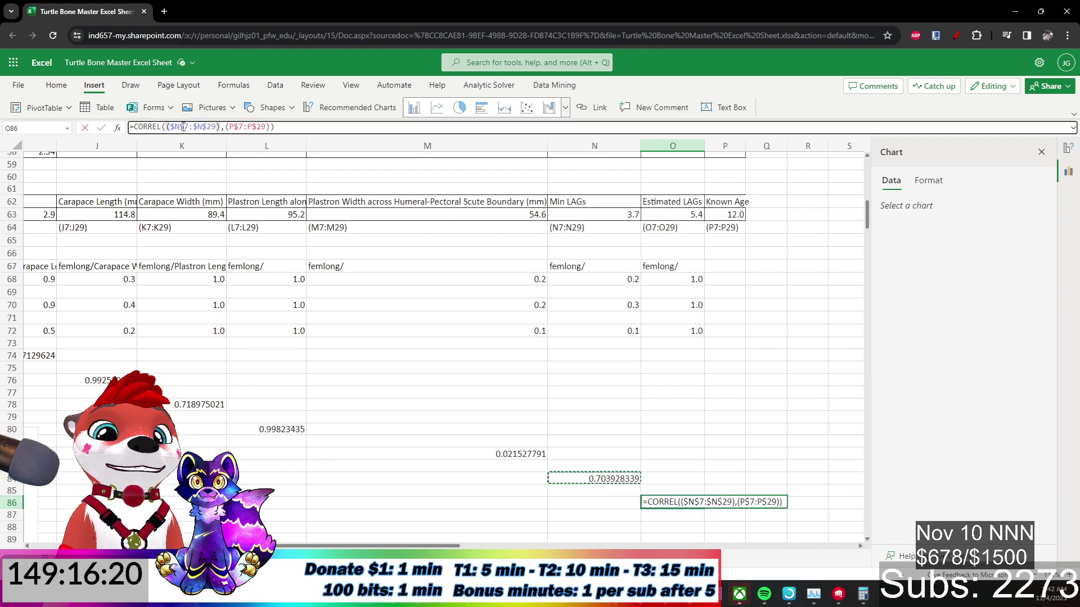
key("Delete")
type("O")
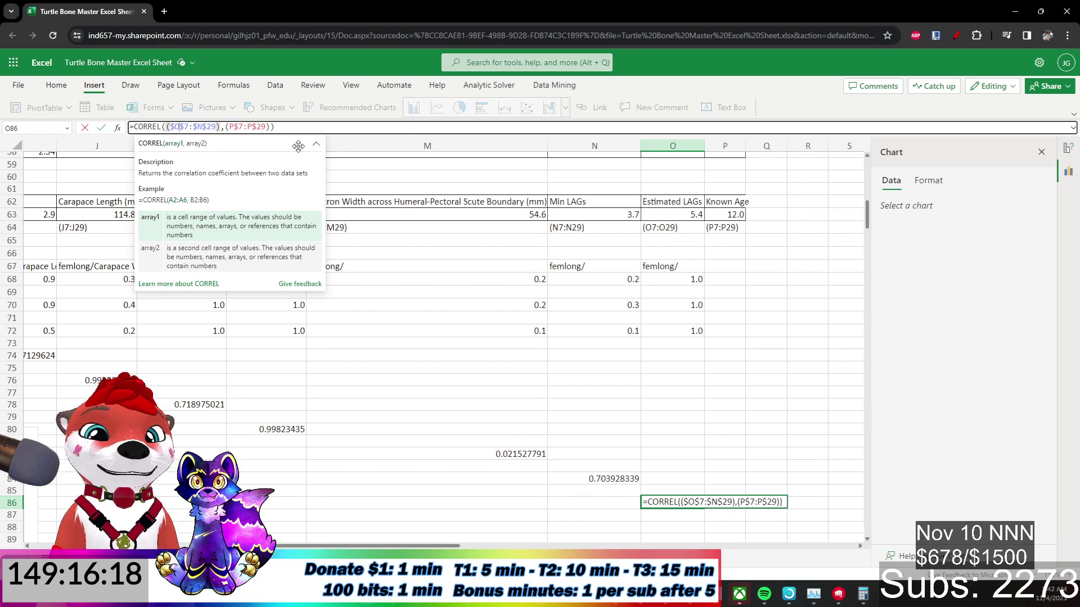
left_click(204, 126)
key("BackSpace")
type("O")
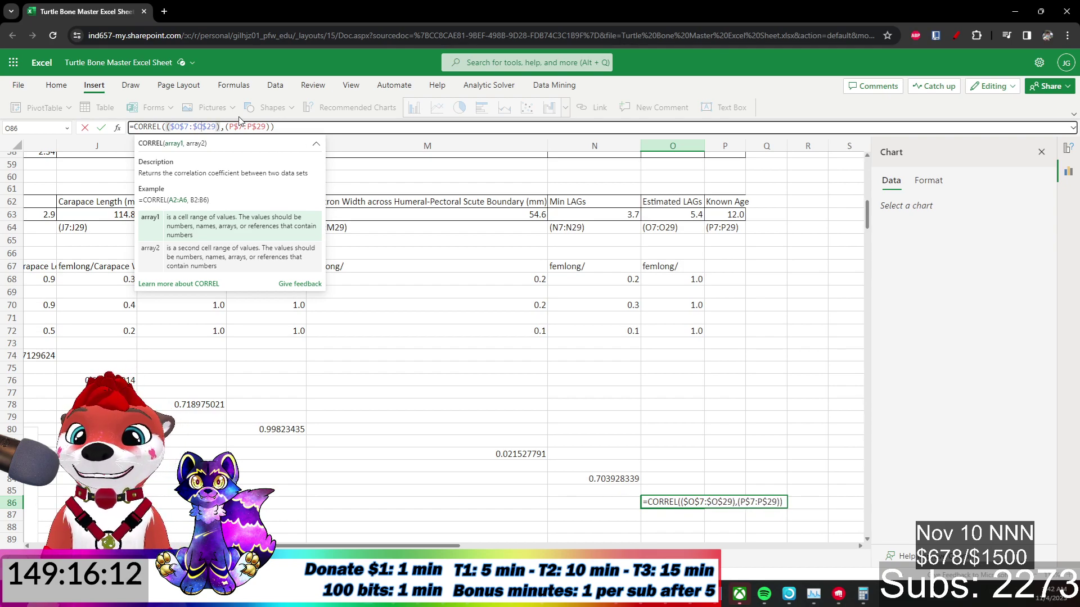
key("Return")
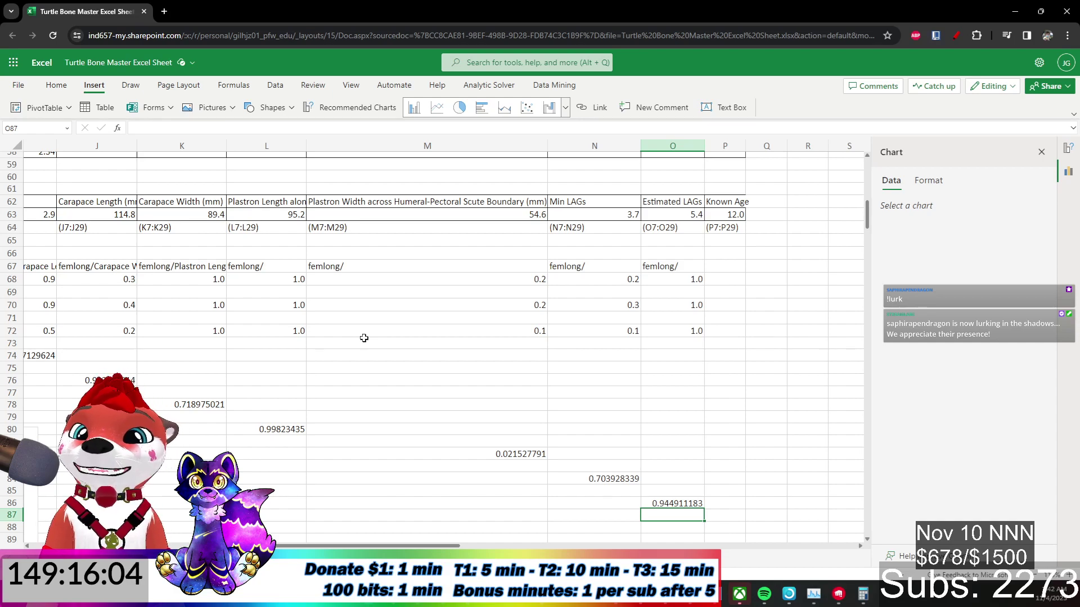
Fill the Min LAGs CORREL formula in N84 and the Plastron Width formula in M82 across to column O.
scroll(371, 326, "up", 3)
scroll(397, 315, "down", 3)
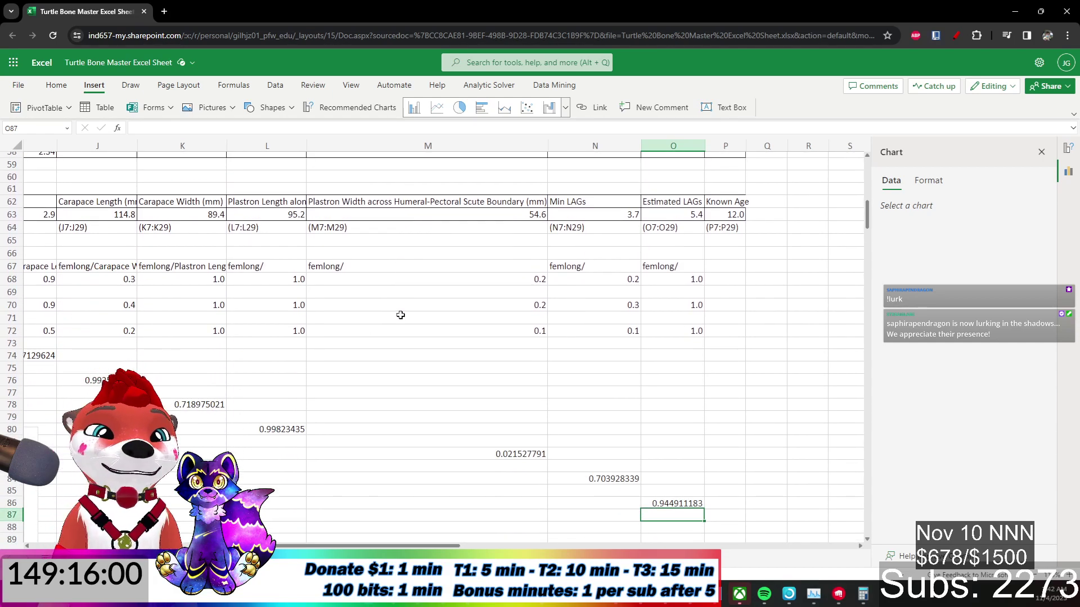
left_click(619, 479)
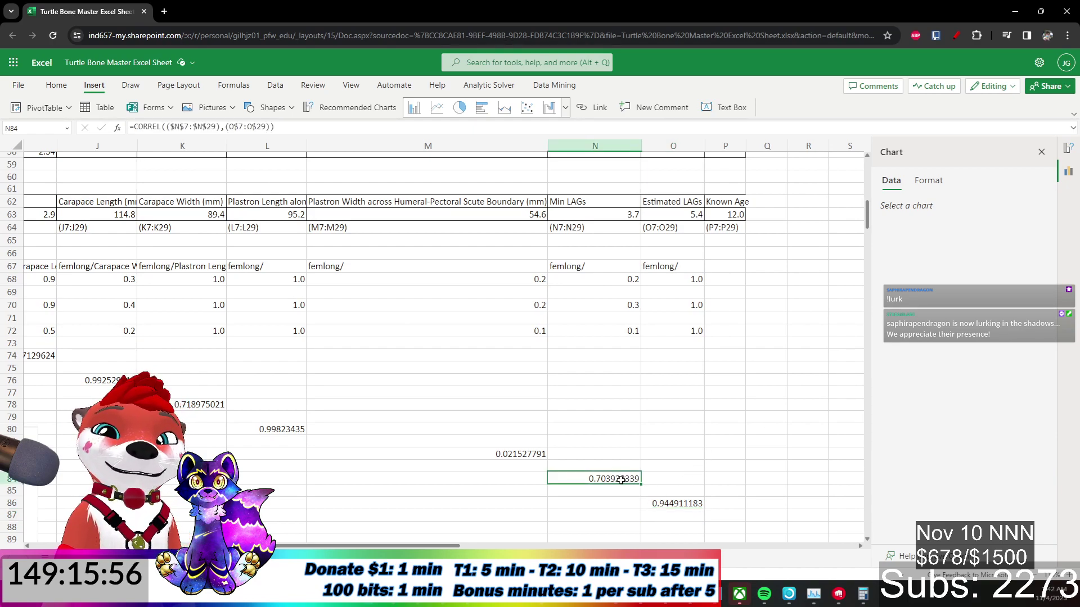
left_click_drag(645, 483, 694, 482)
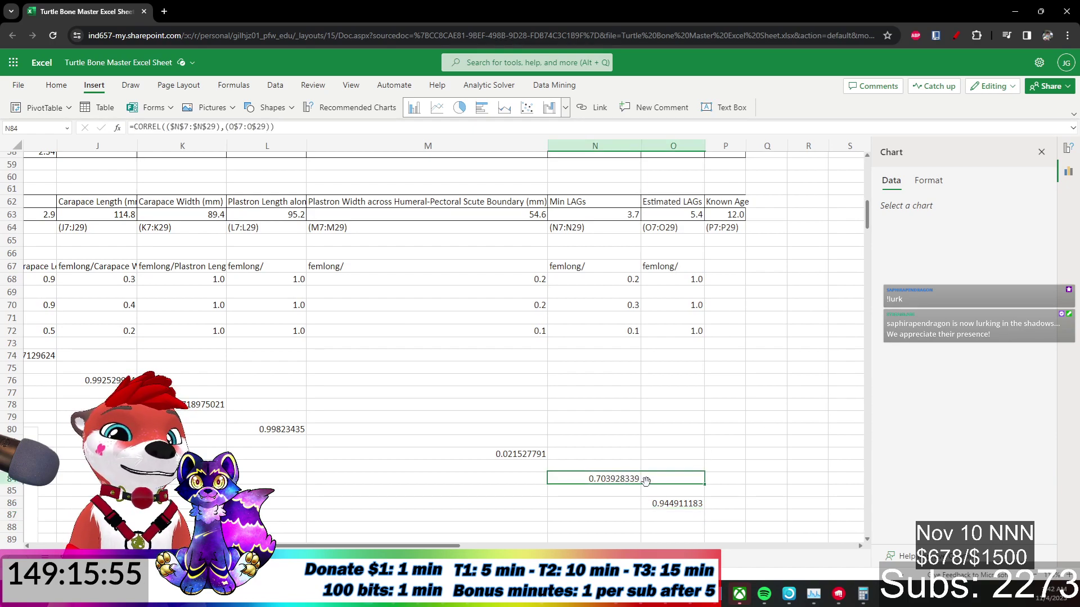
left_click(546, 453)
left_click_drag(547, 458, 700, 455)
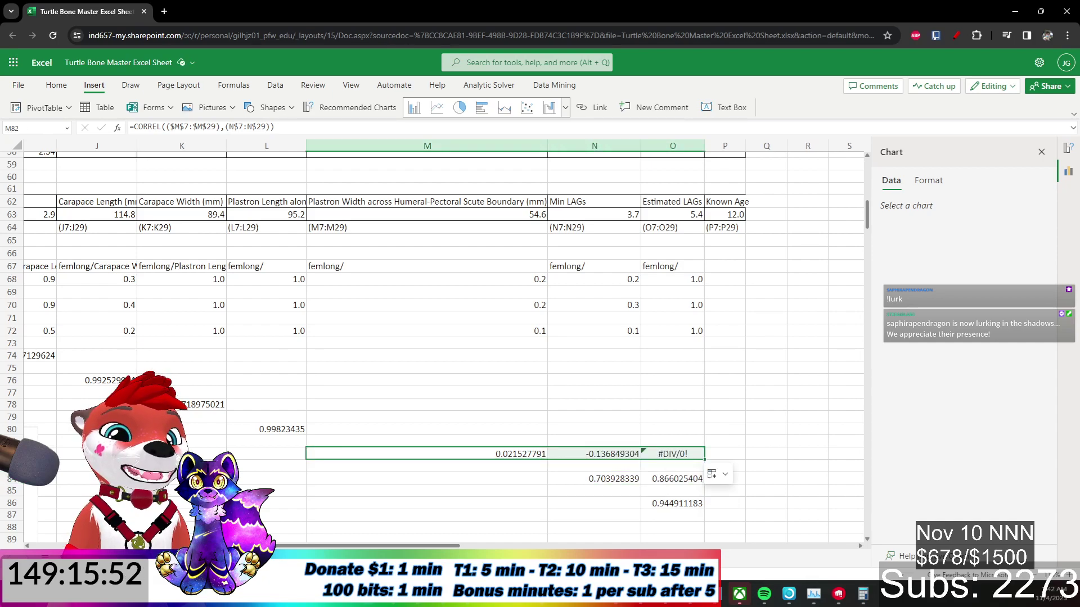
Fill the Plastron Length CORREL formula in L80 and the Carapace Width formula in K78 across to column O.
left_click(270, 428)
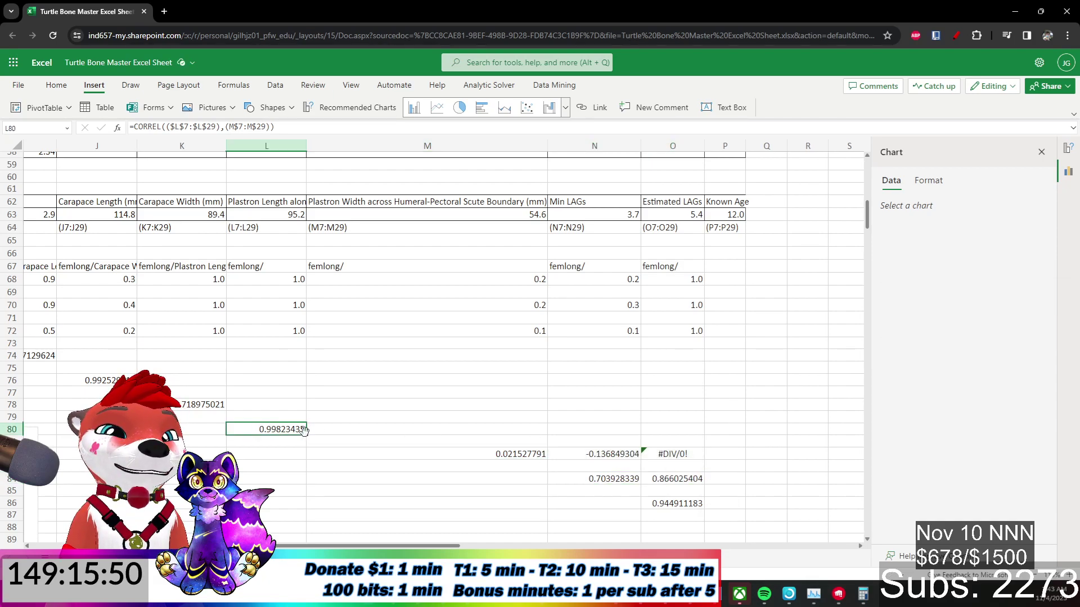
left_click_drag(310, 437, 675, 430)
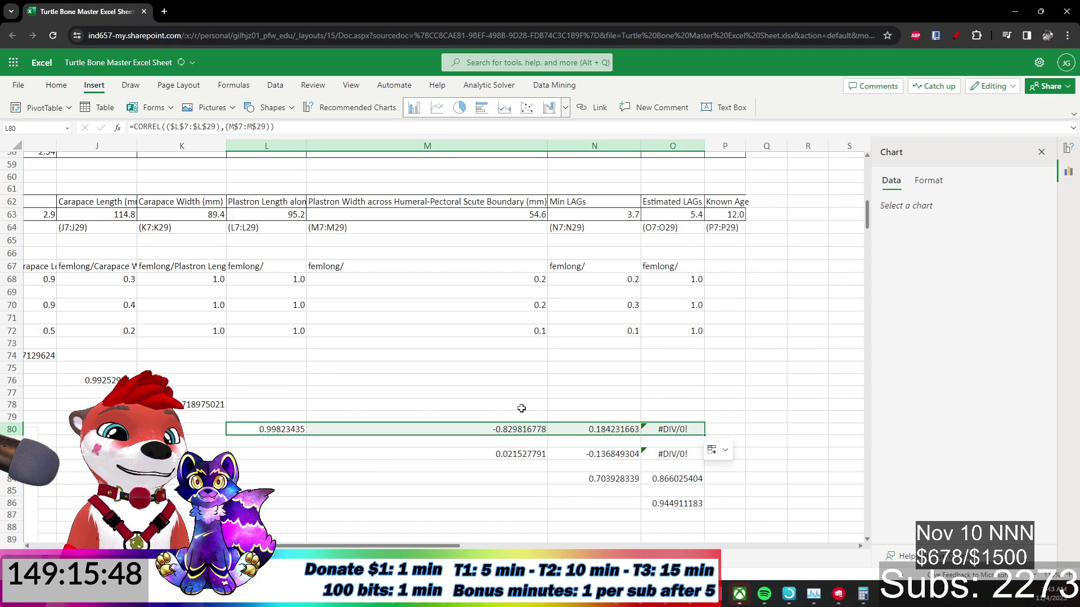
left_click(202, 404)
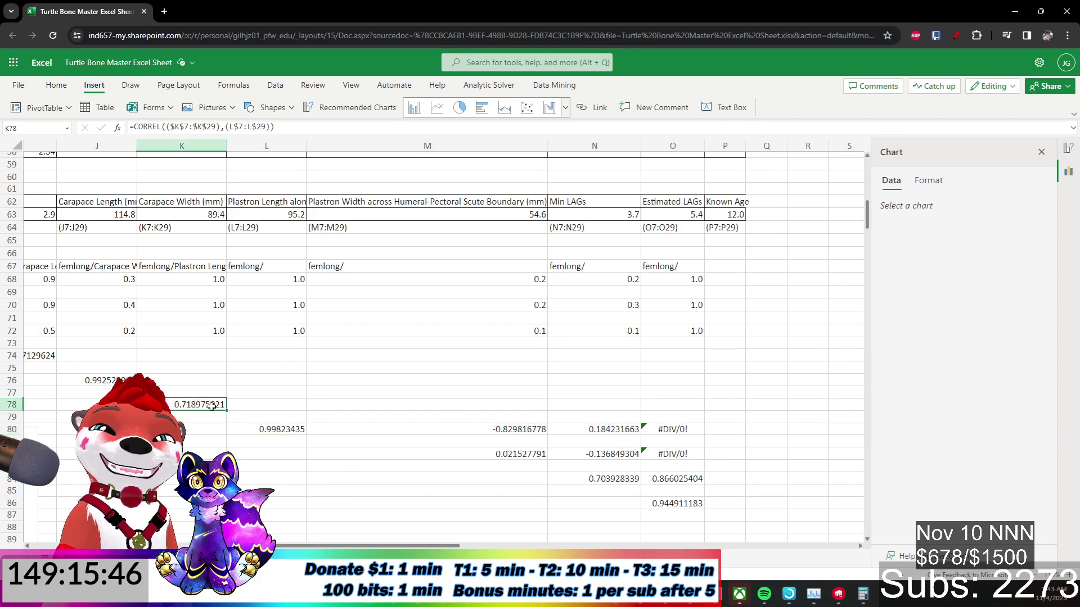
left_click_drag(224, 413, 653, 410)
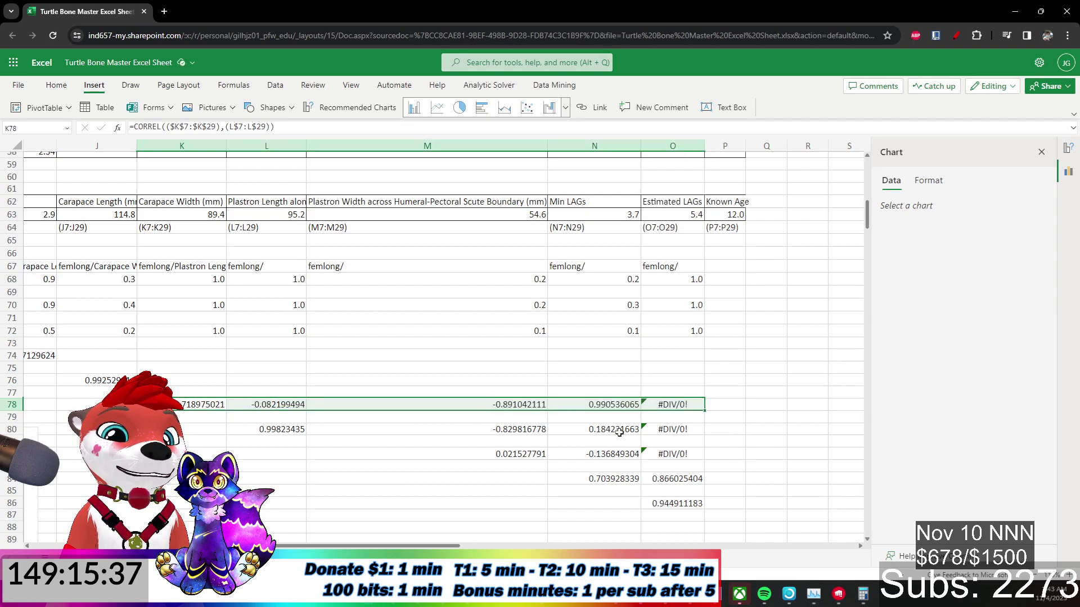
Compare the Known Age CORREL formulas in O80, O72 and O78.
left_click(659, 431)
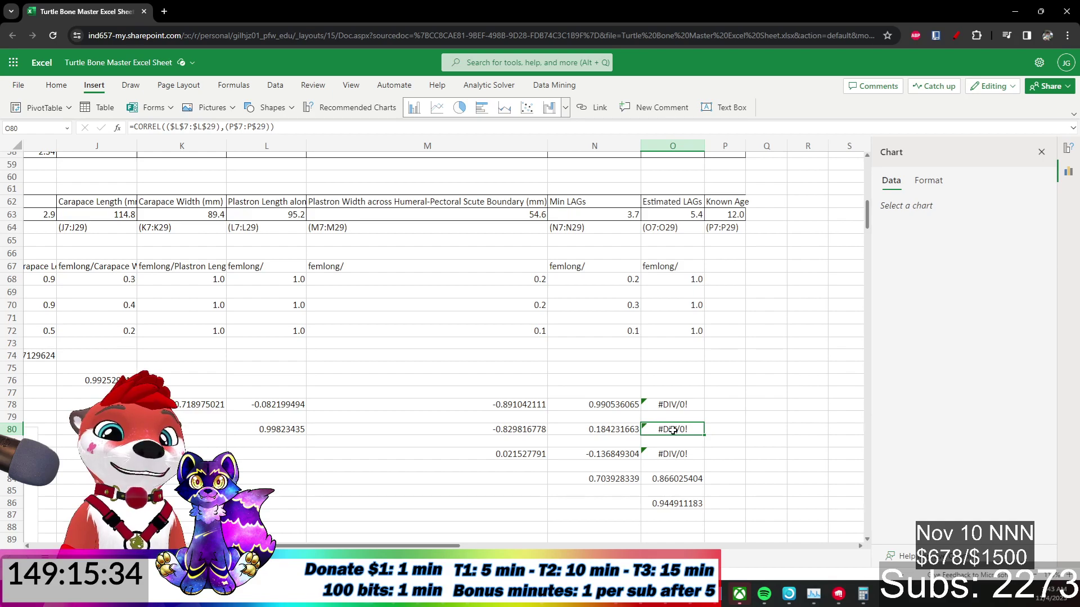
left_click(700, 332)
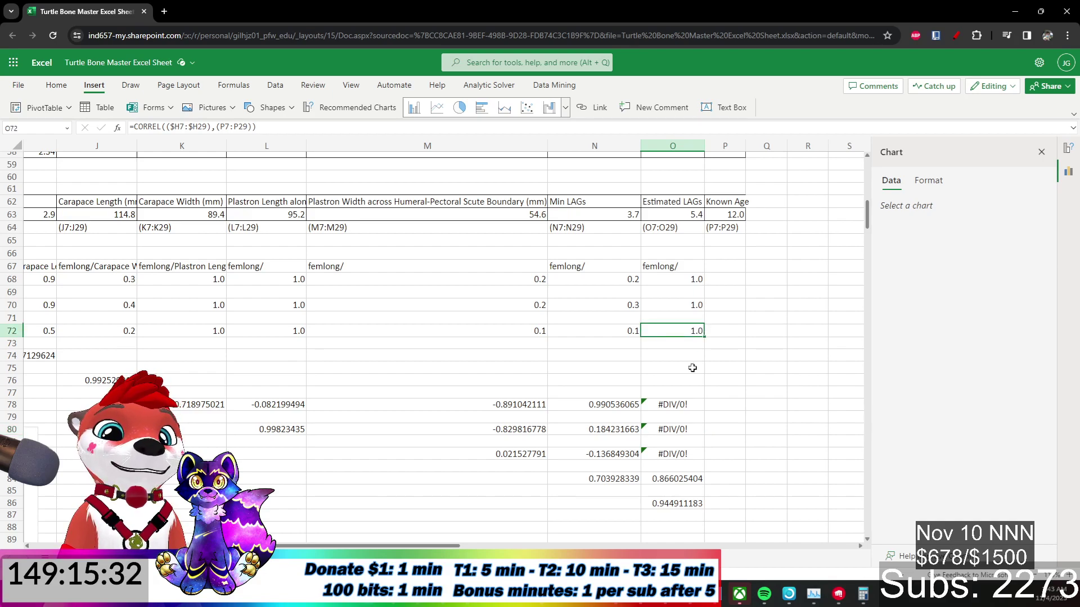
left_click(680, 403)
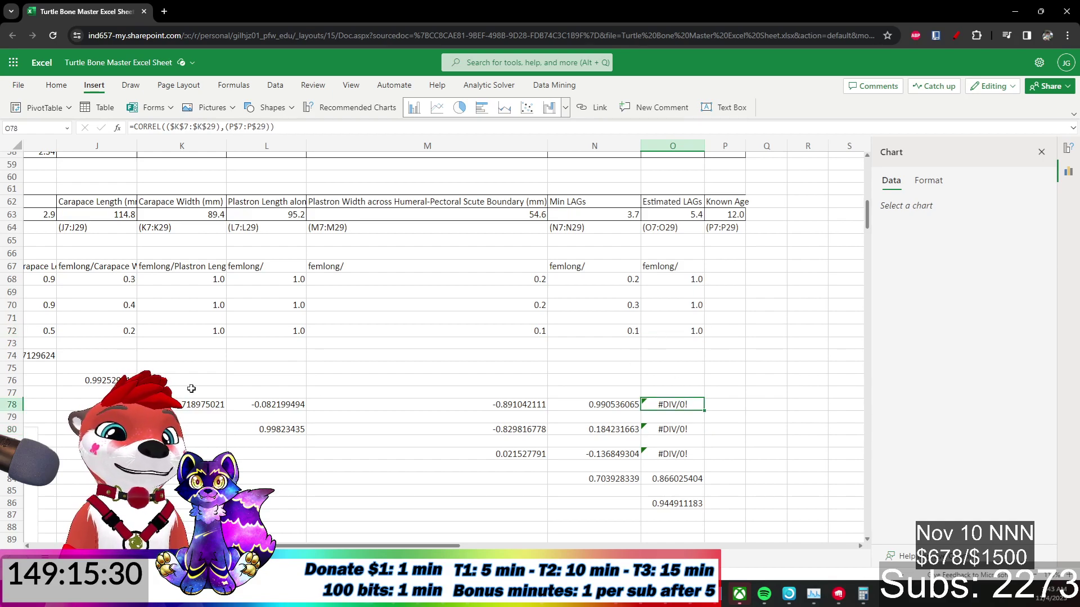
Fill the Carapace Length CORREL formula in J76 and the fdh formula in I74 across to column O.
left_click(90, 380)
left_click_drag(136, 386, 684, 380)
left_click(659, 382)
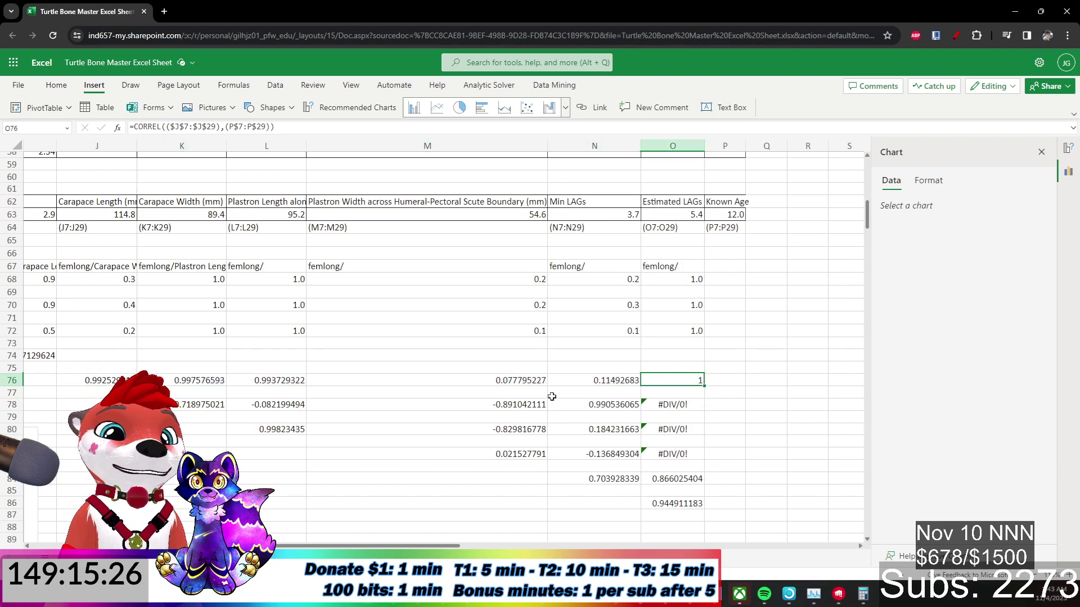
left_click_drag(44, 357, 696, 366)
key("ctrl+r")
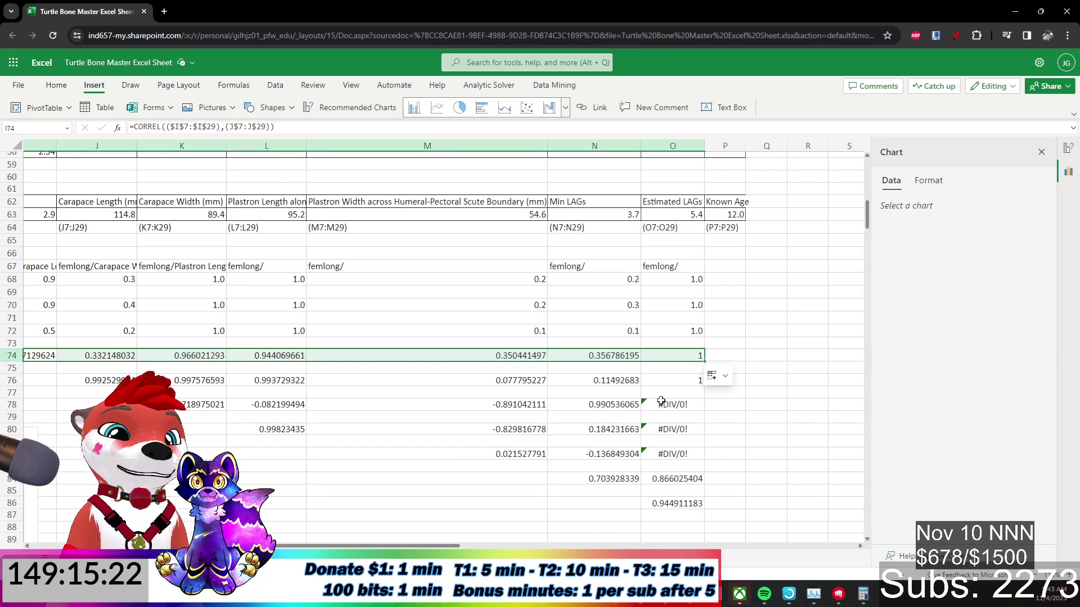
Check the ranges used by the filled CORREL formulas in O78, N82 and N80.
left_click(661, 401)
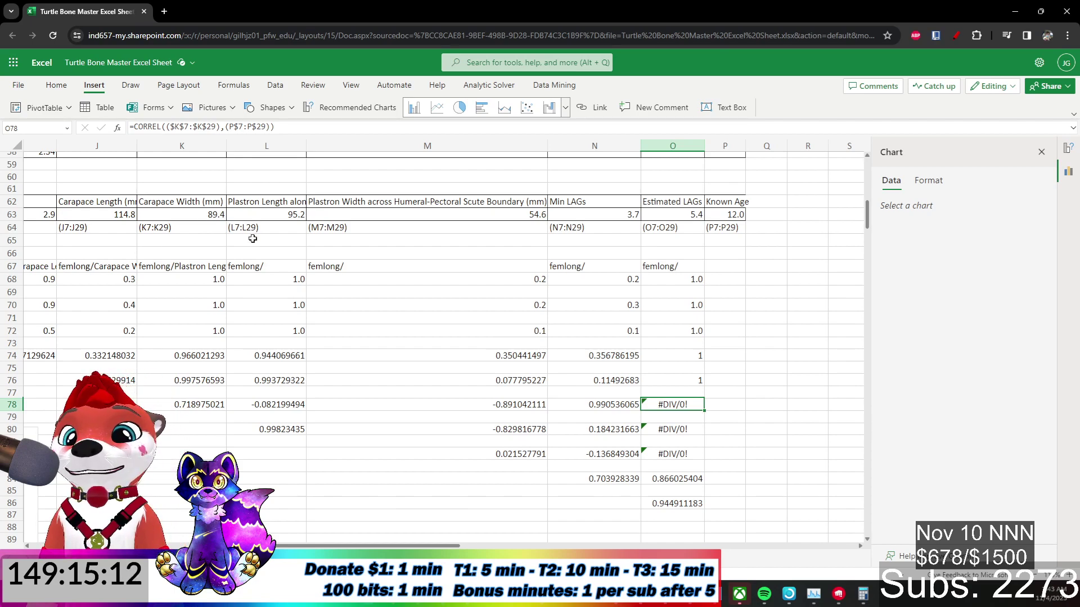
left_click(466, 479)
left_click(606, 456)
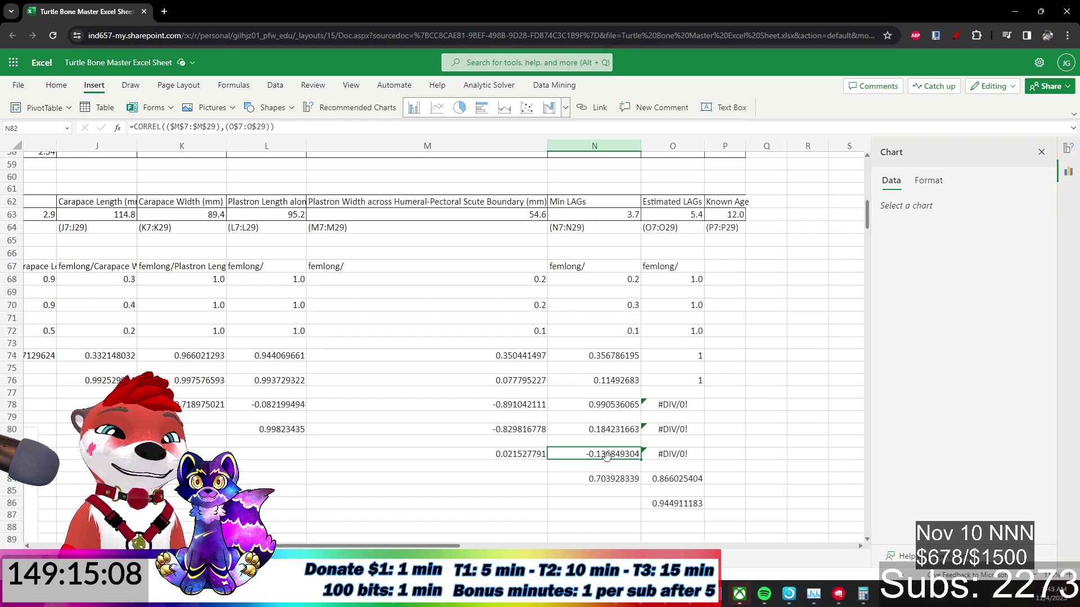
left_click(355, 466)
left_click(596, 429)
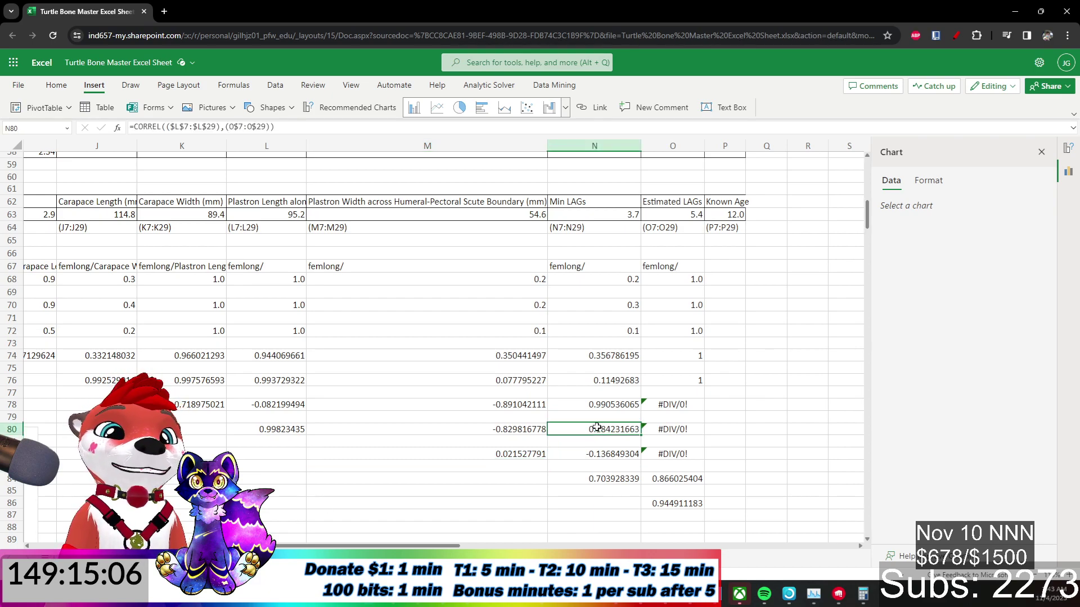
left_click(591, 452)
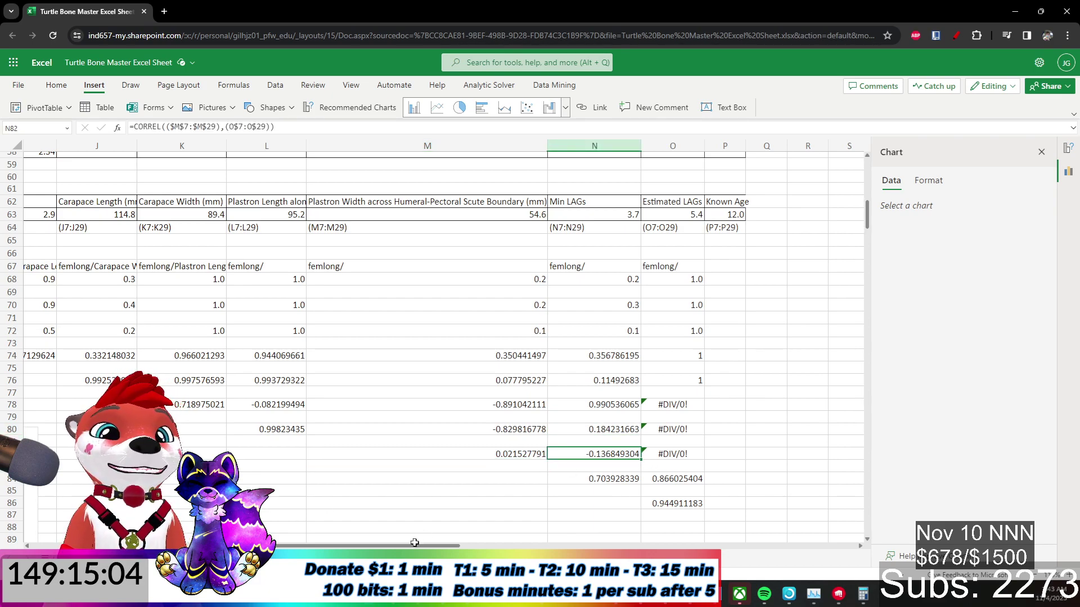
left_click(383, 478)
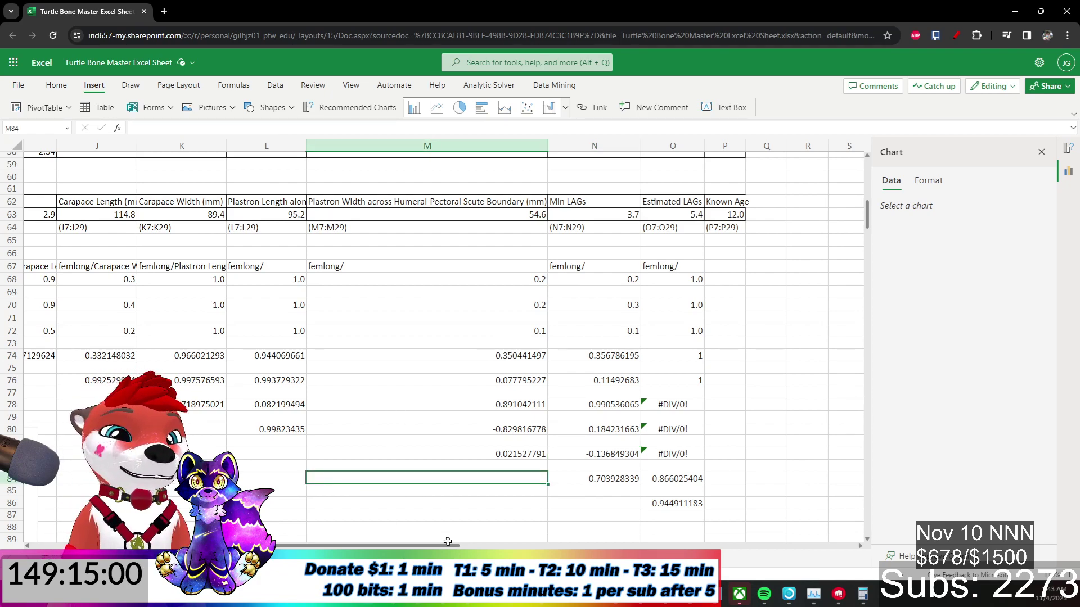
Enter a label formula in I73 referencing the fdh and Carapace Length headers as =I62/J62.
left_click_drag(377, 546, 361, 531)
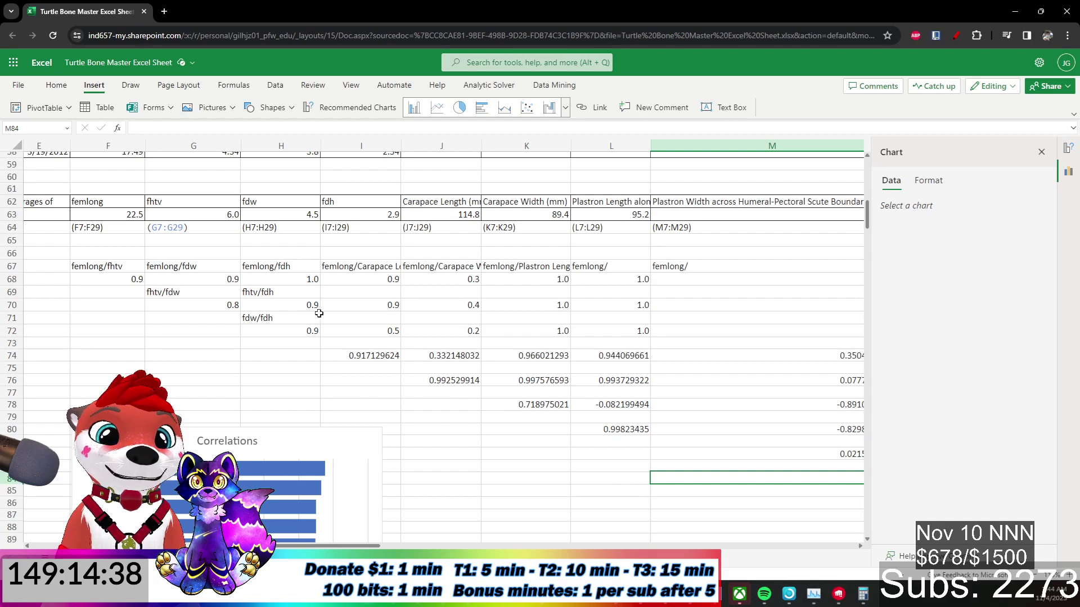
scroll(294, 292, "up", 2)
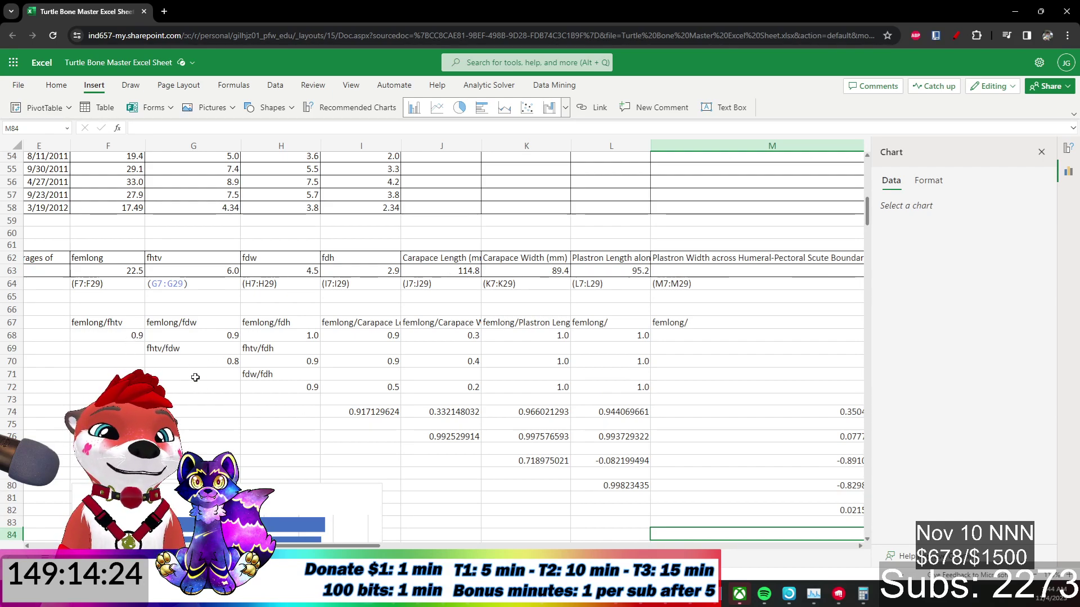
left_click(84, 400)
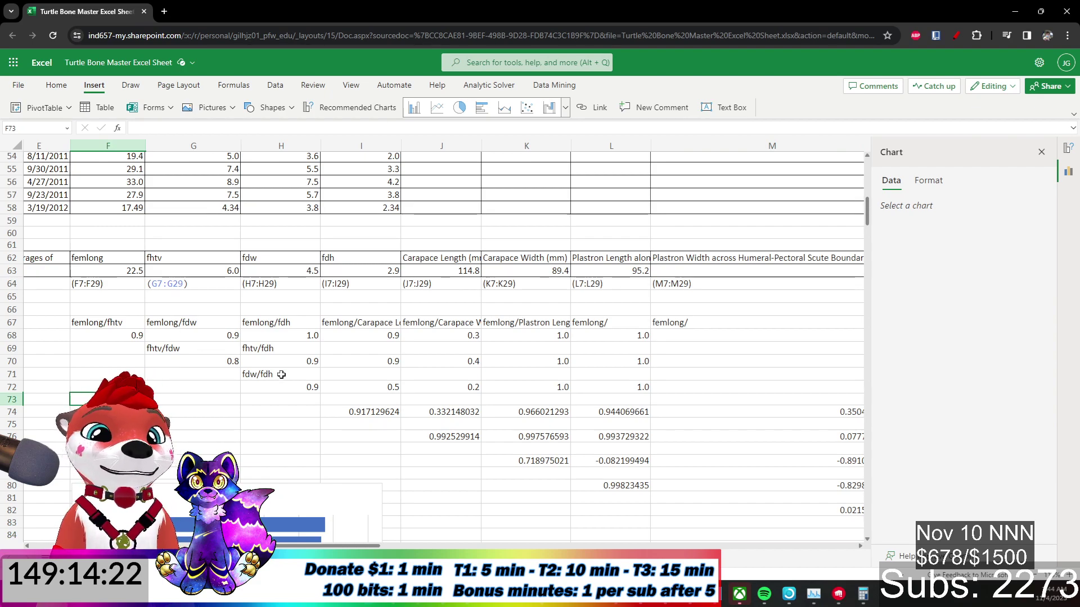
left_click(348, 396)
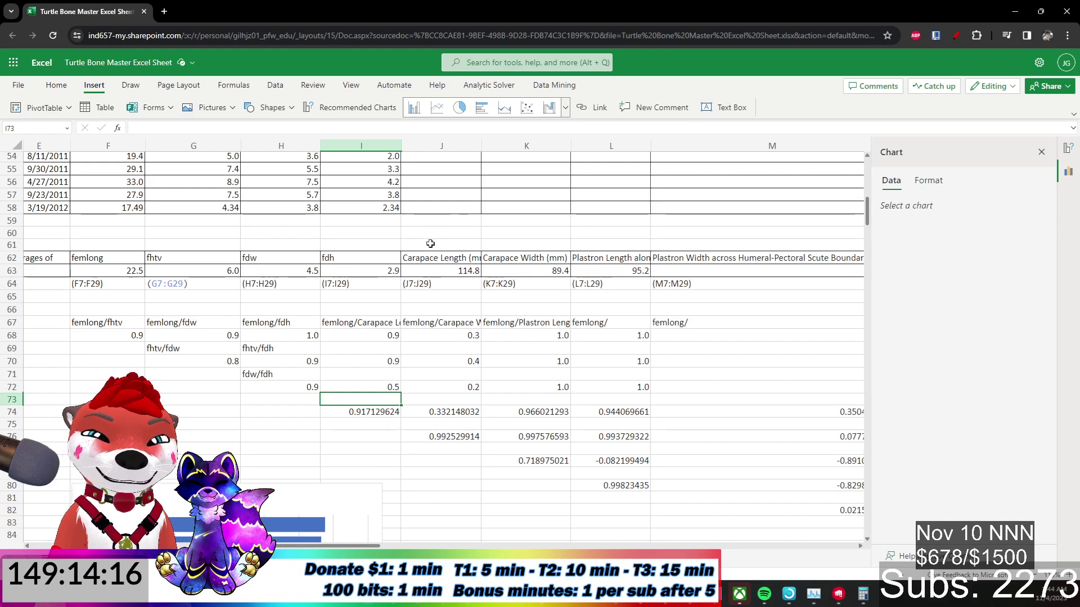
type("=")
left_click(351, 258)
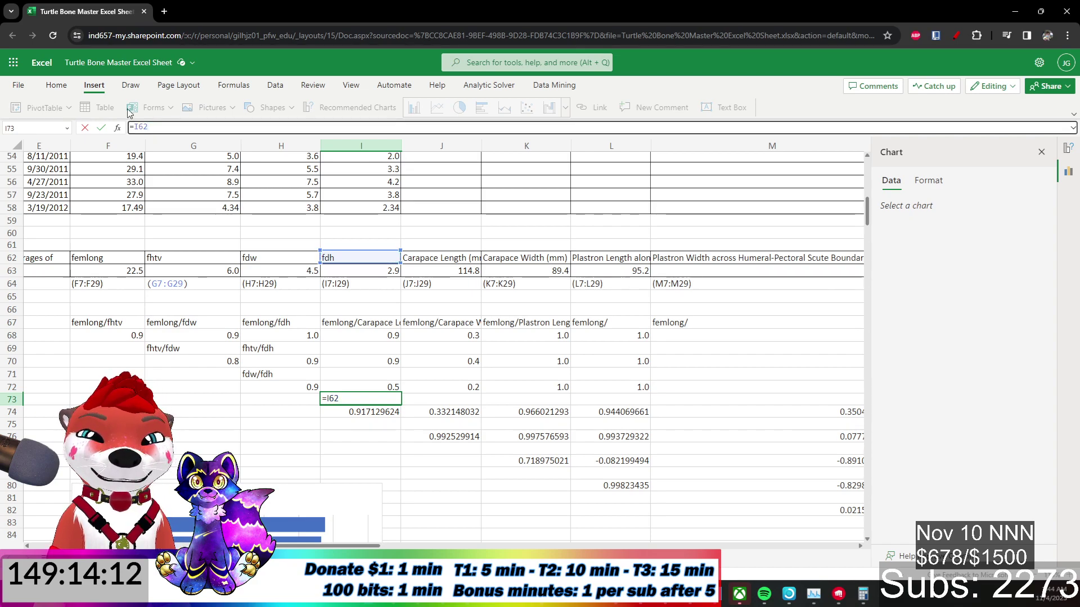
type("/")
left_click(452, 257)
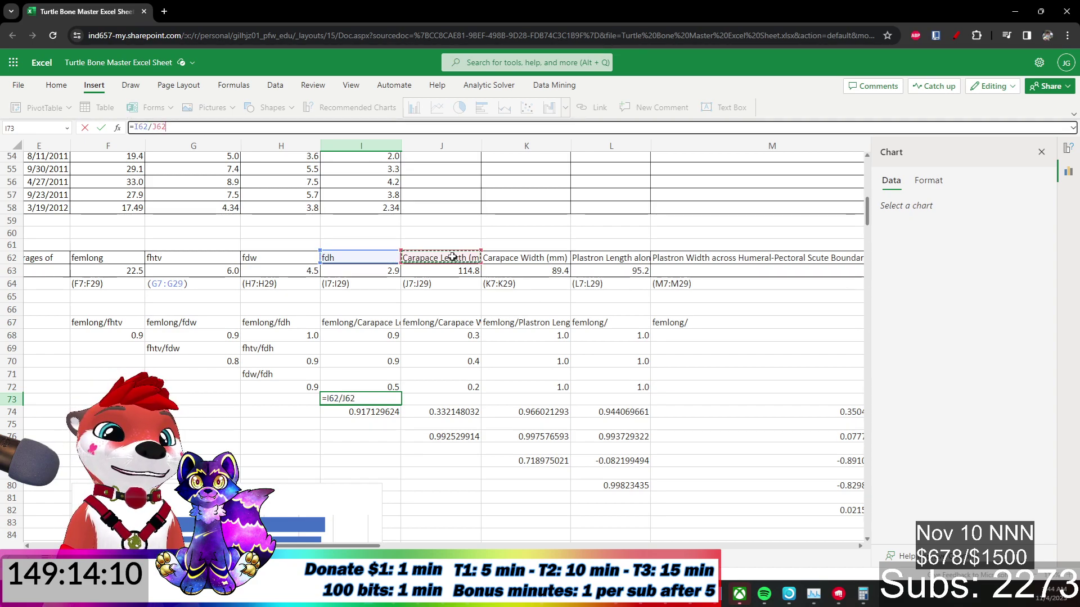
key("Return")
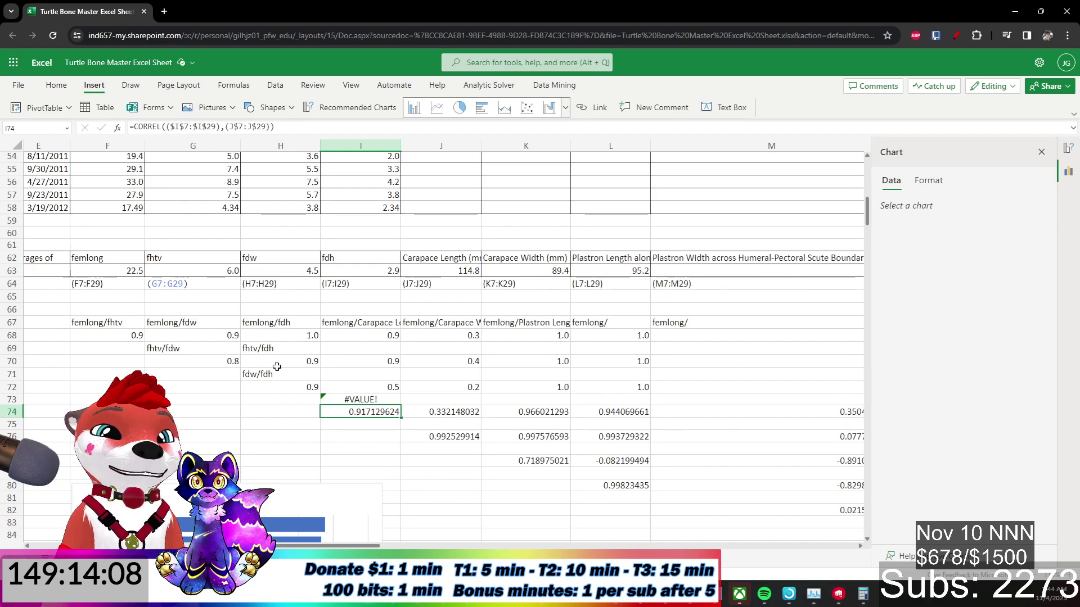
Set the number format of label cell I73 to Text.
left_click(351, 400)
right_click(351, 399)
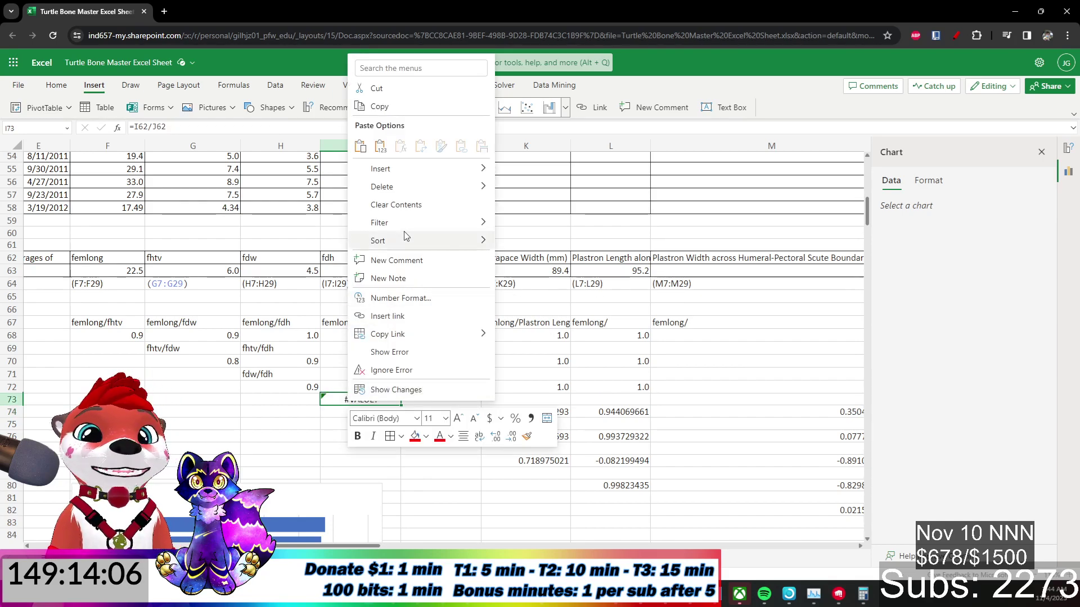
left_click(419, 299)
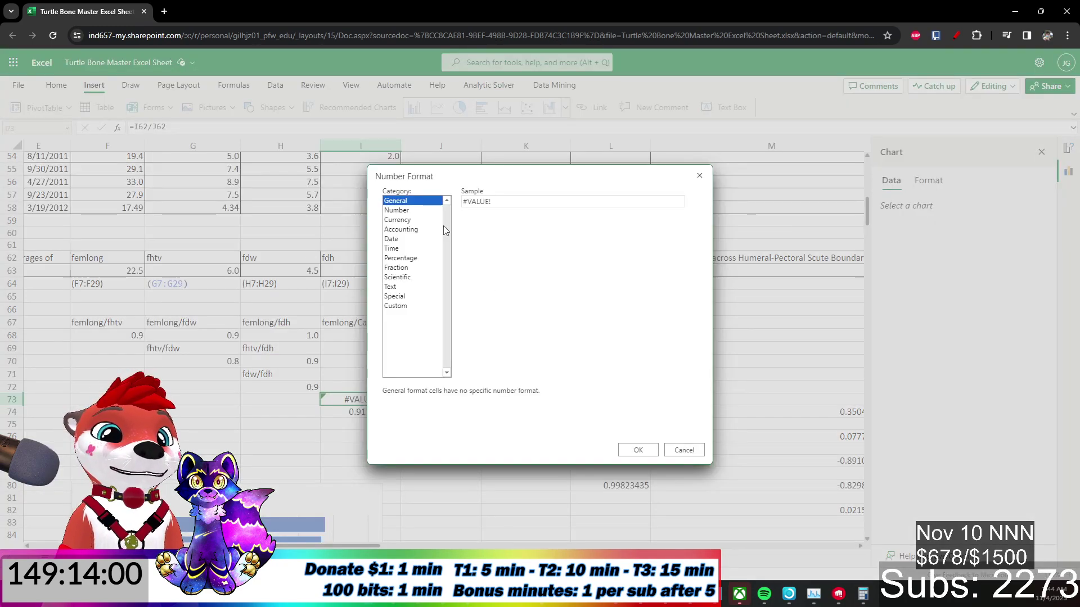
left_click(638, 450)
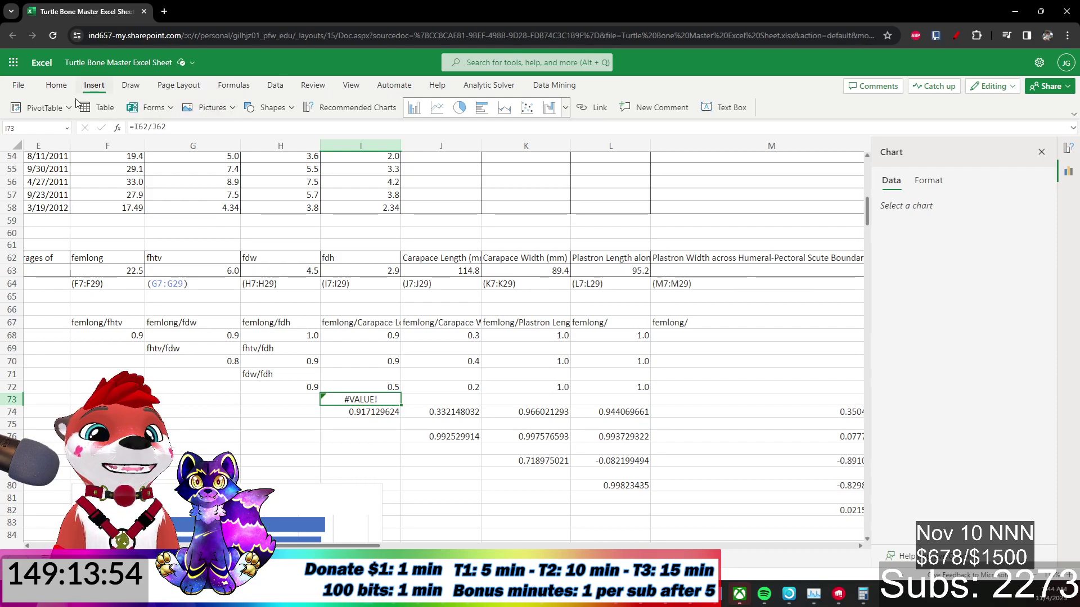
left_click(56, 85)
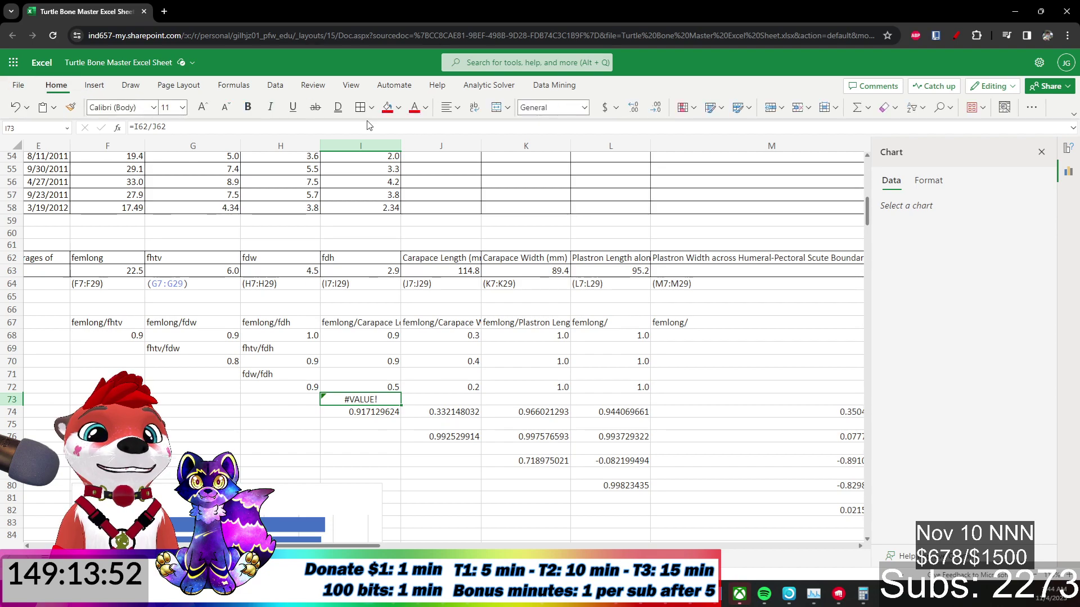
left_click(584, 107)
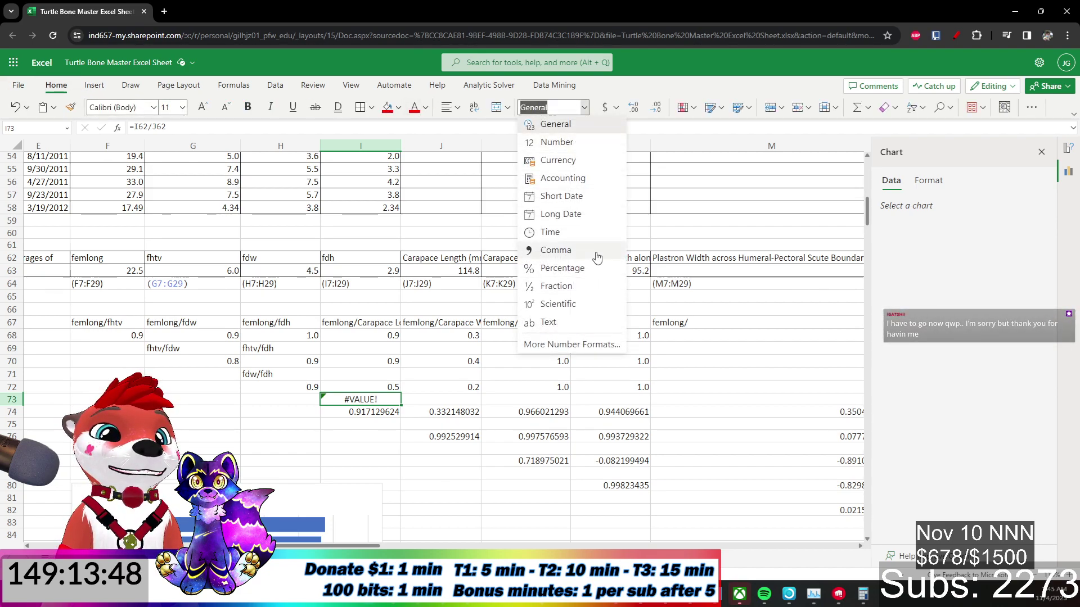
left_click(582, 321)
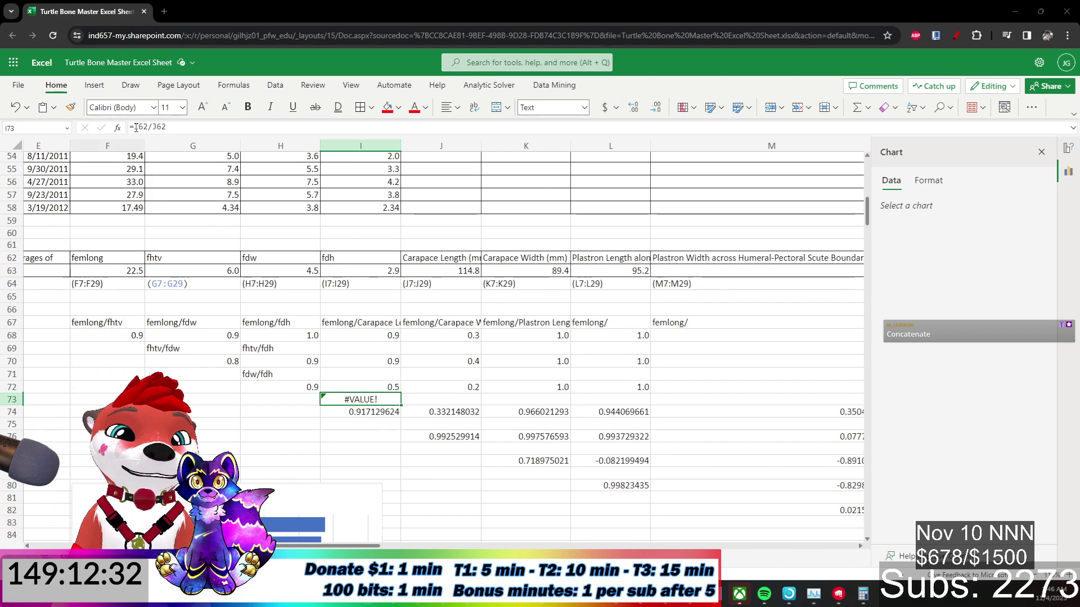
Try to join the fdh and Carapace Length headers in I73 with the formula =I62&"/"J62.
left_click(226, 129)
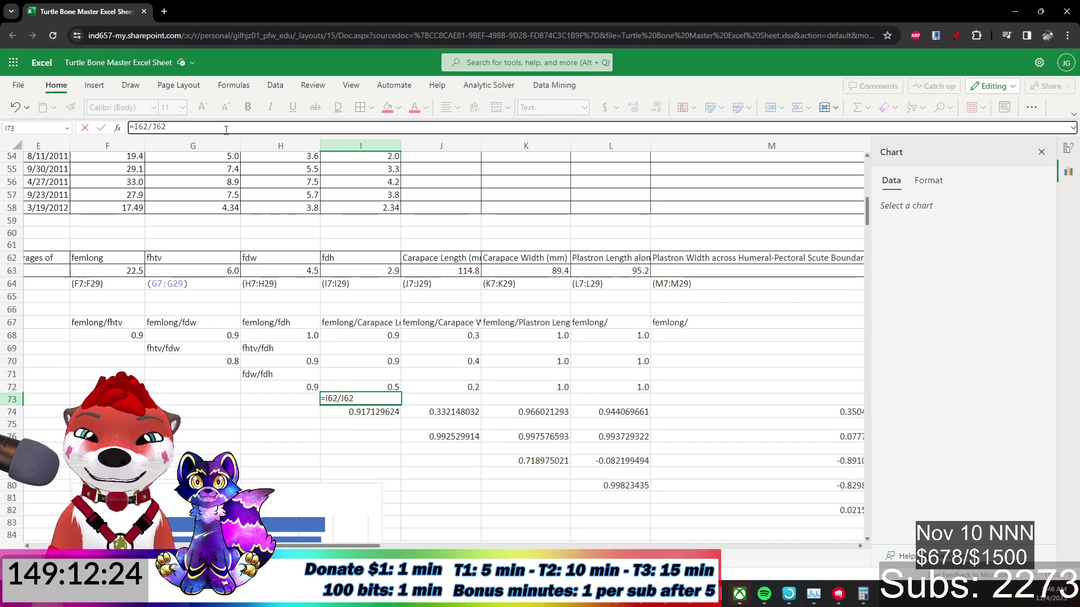
type("&\"")
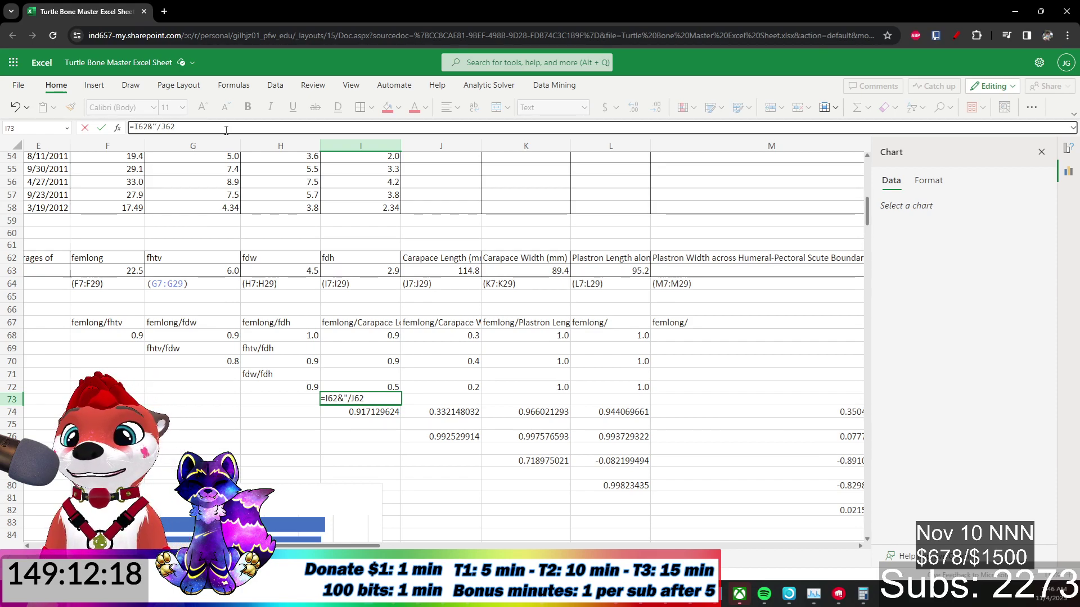
key("BackSpace")
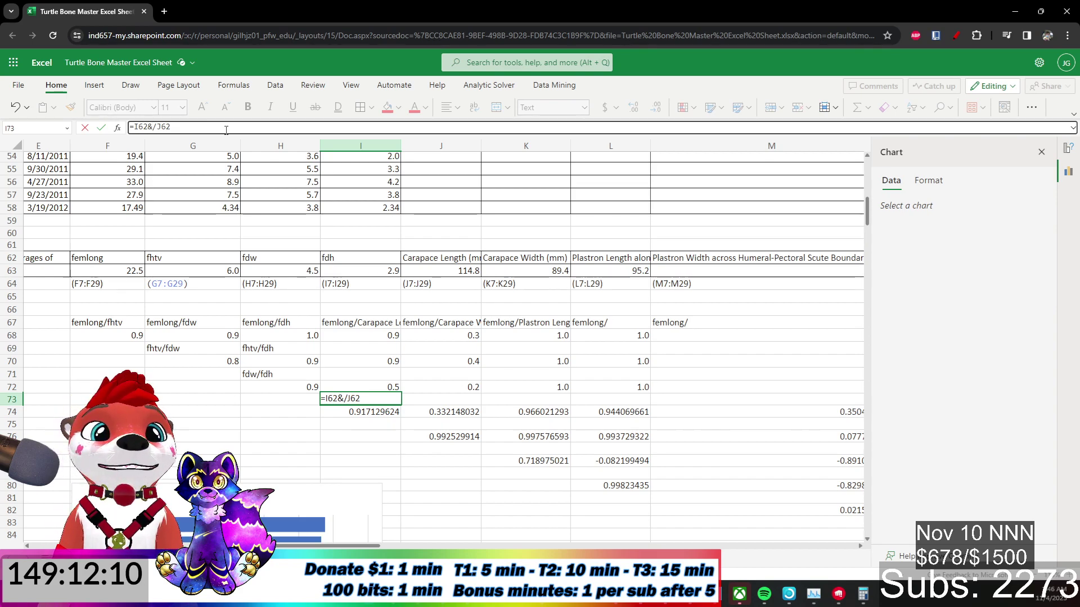
type("8")
key("BackSpace")
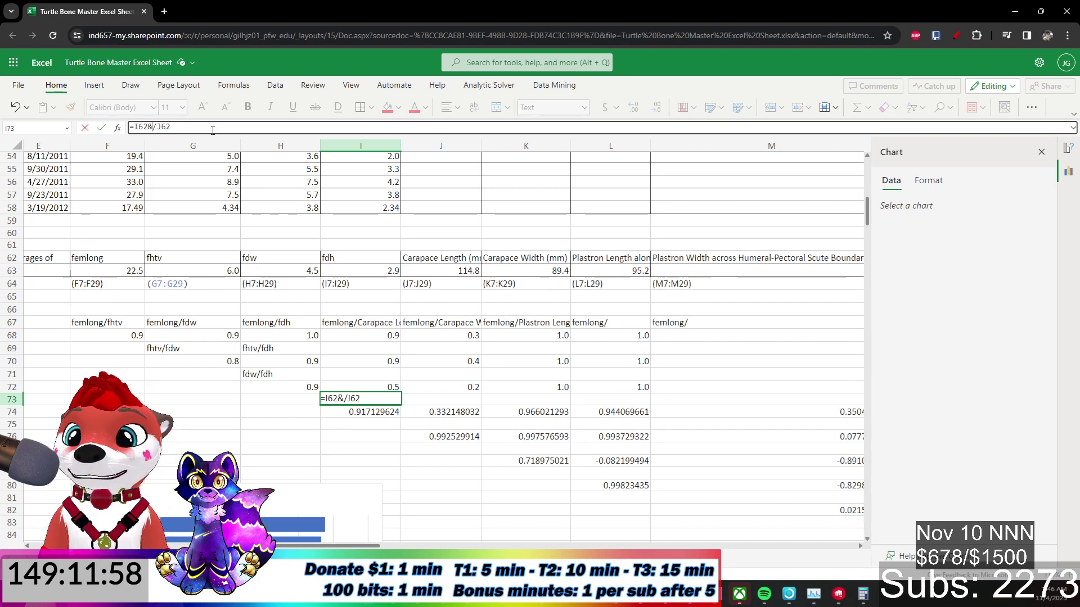
type("\"")
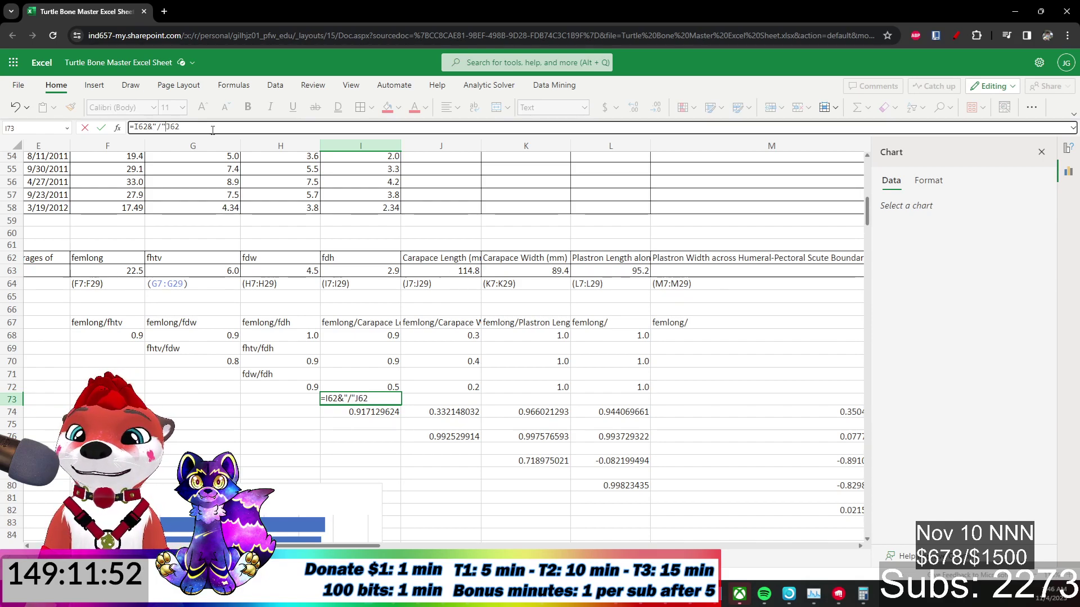
key("Return")
key("Up")
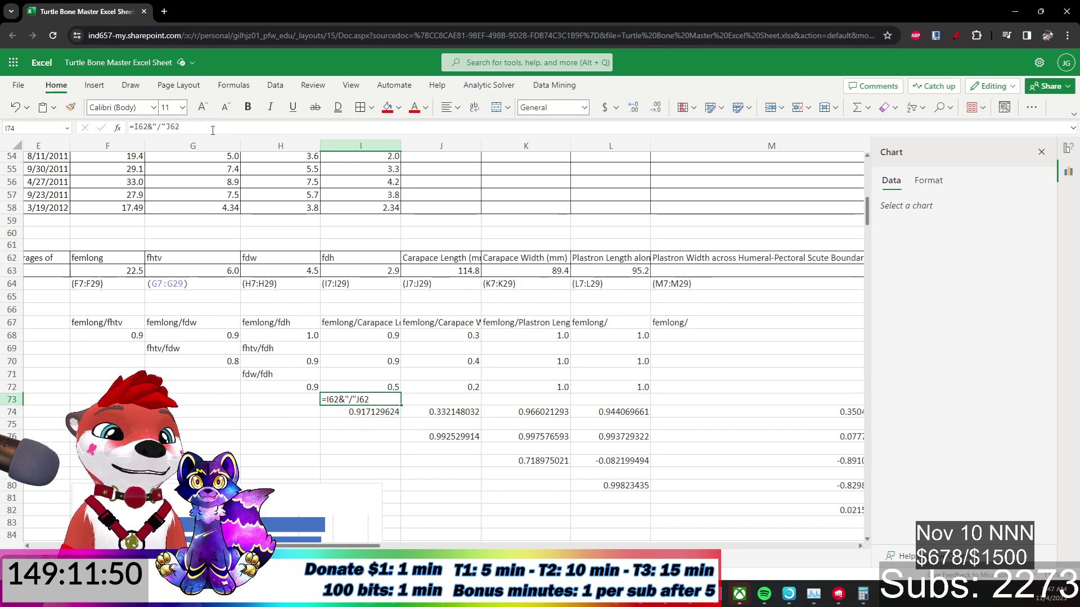
Strip the ampersand and quotation marks from the I73 formula, leaving =I62/J62.
left_click(213, 127)
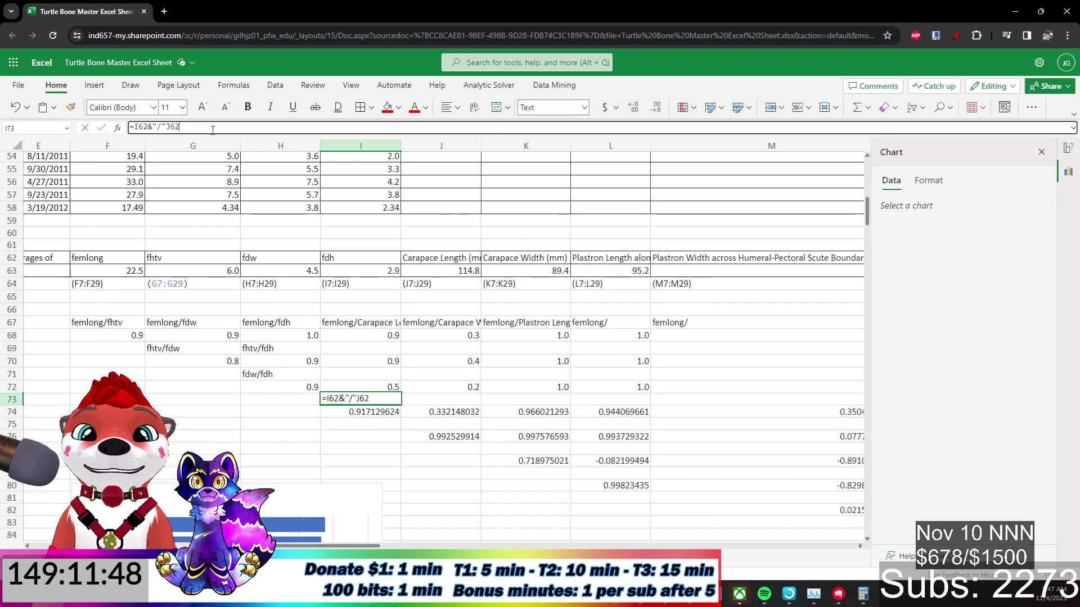
left_click(149, 126)
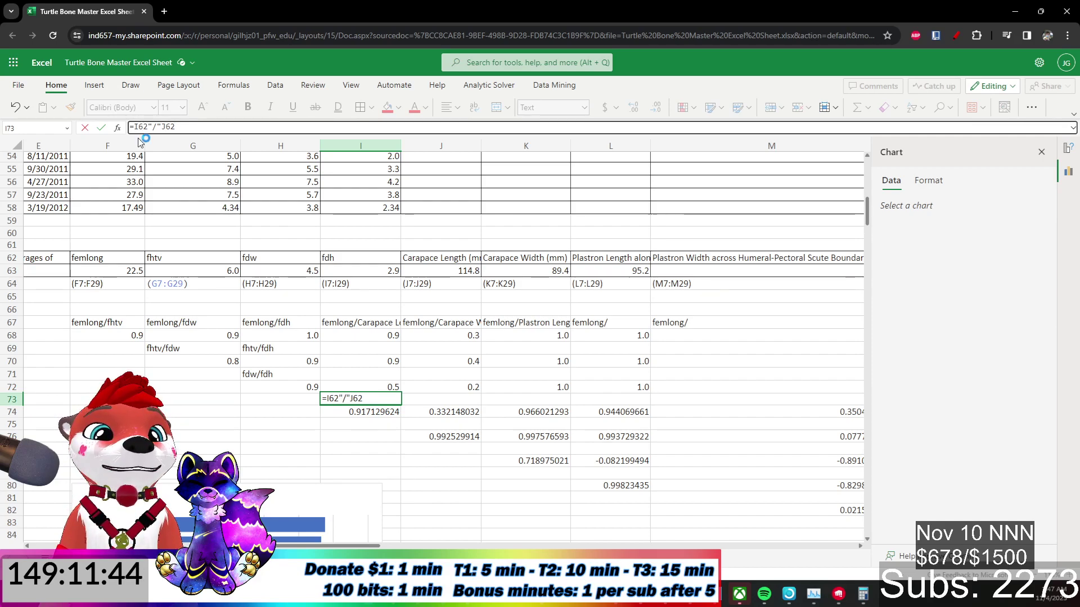
key("BackSpace")
key("BackSpace")
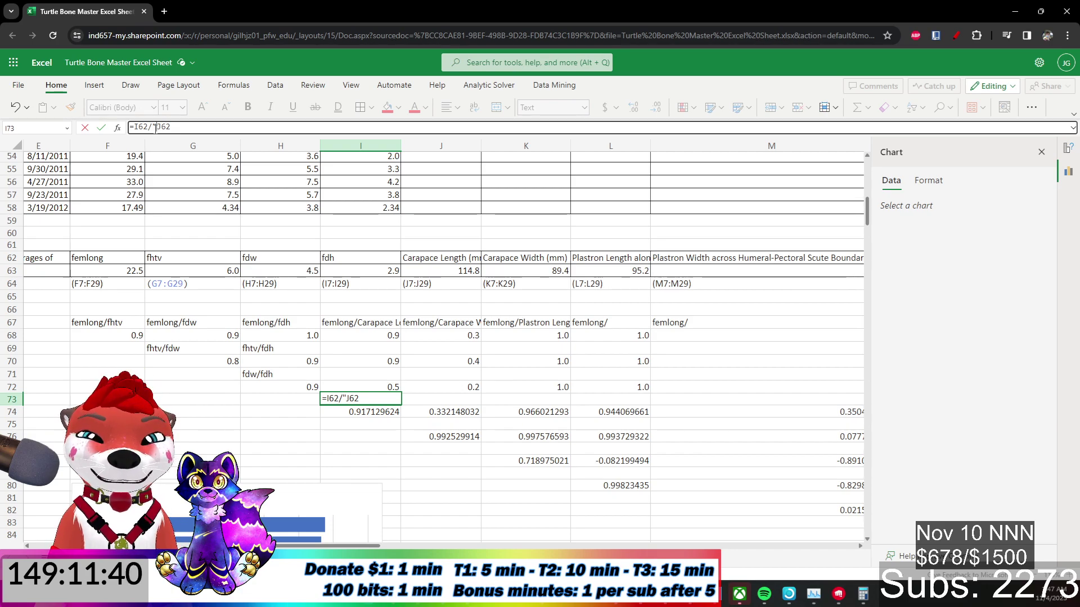
left_click(155, 127)
key("BackSpace")
Insert the Concatenate function before the references in I73 so the entry reads =Concatenate(I62/J62.
key("Left")
key("Left")
key("Left")
key("Left")
type("con")
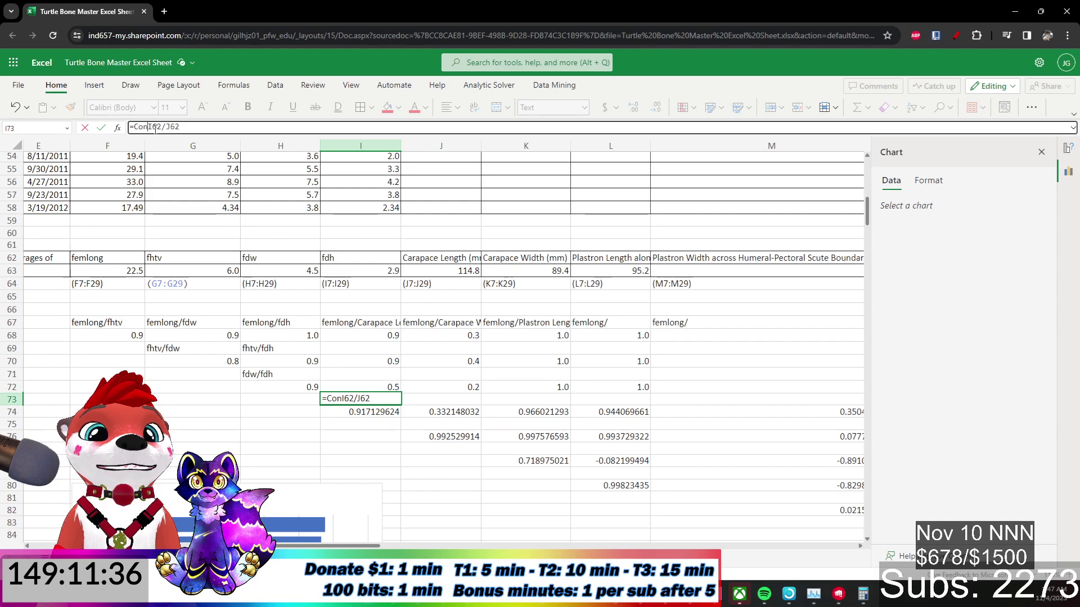
type("catenate")
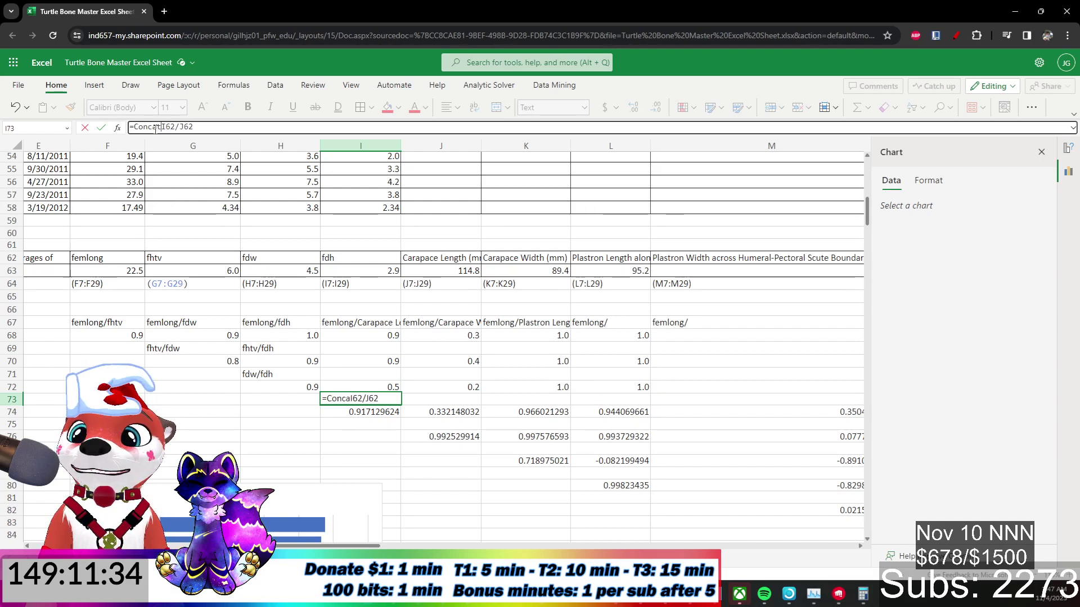
key("BackSpace")
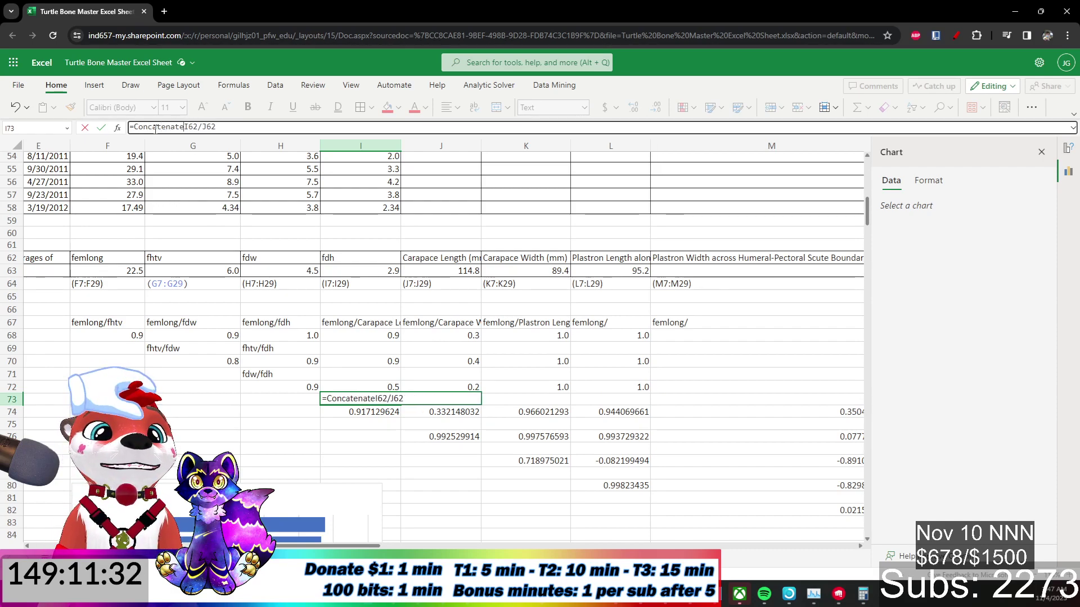
type("(")
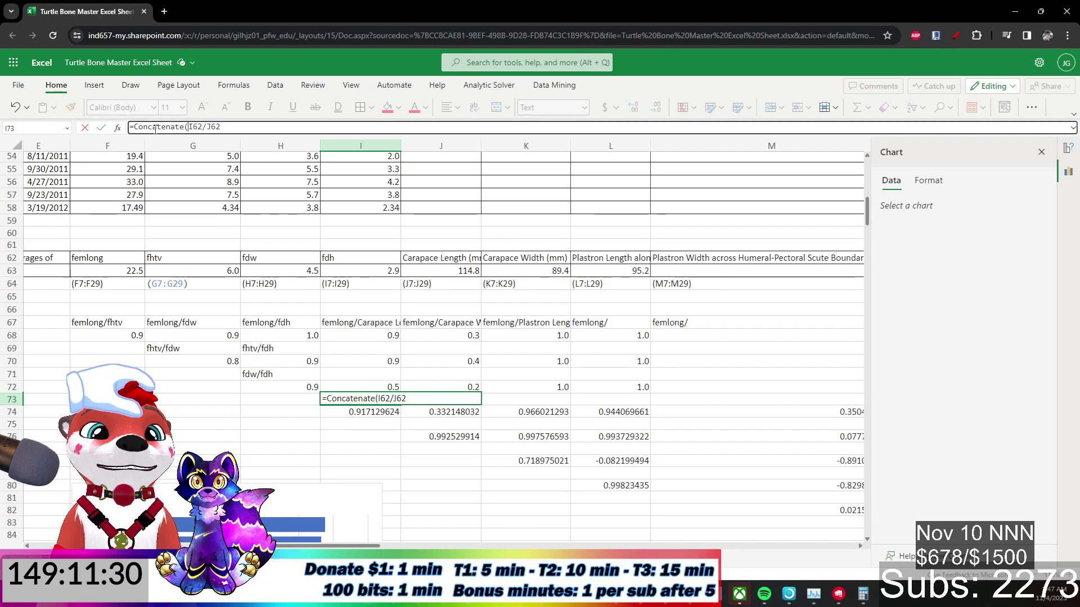
key("ctrl+Return")
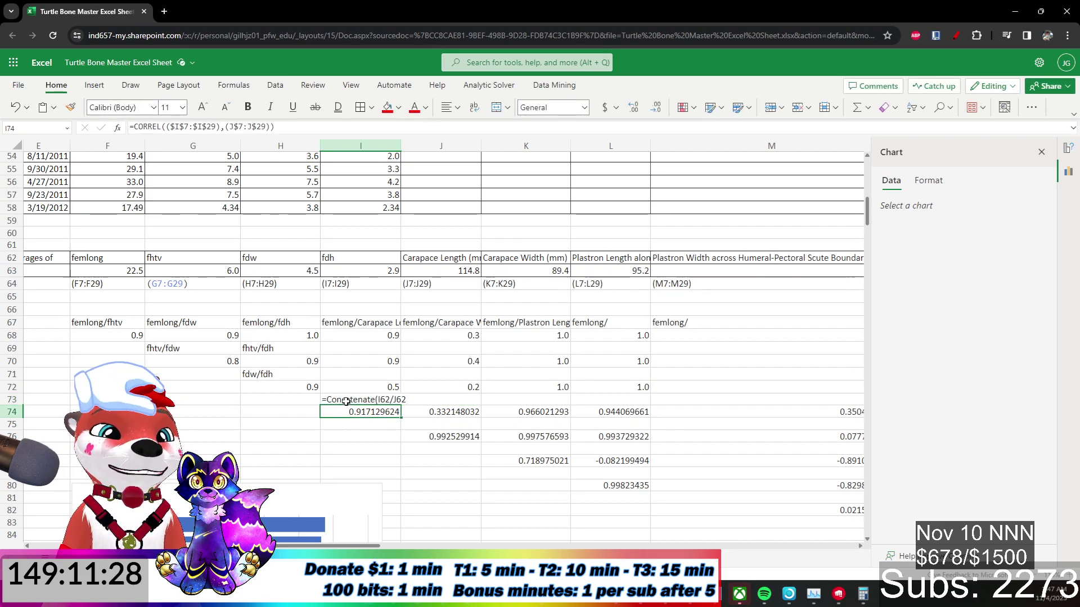
Set the number format of I73 to General and complete its formula as =Concatenate(I62/J62).
left_click(585, 108)
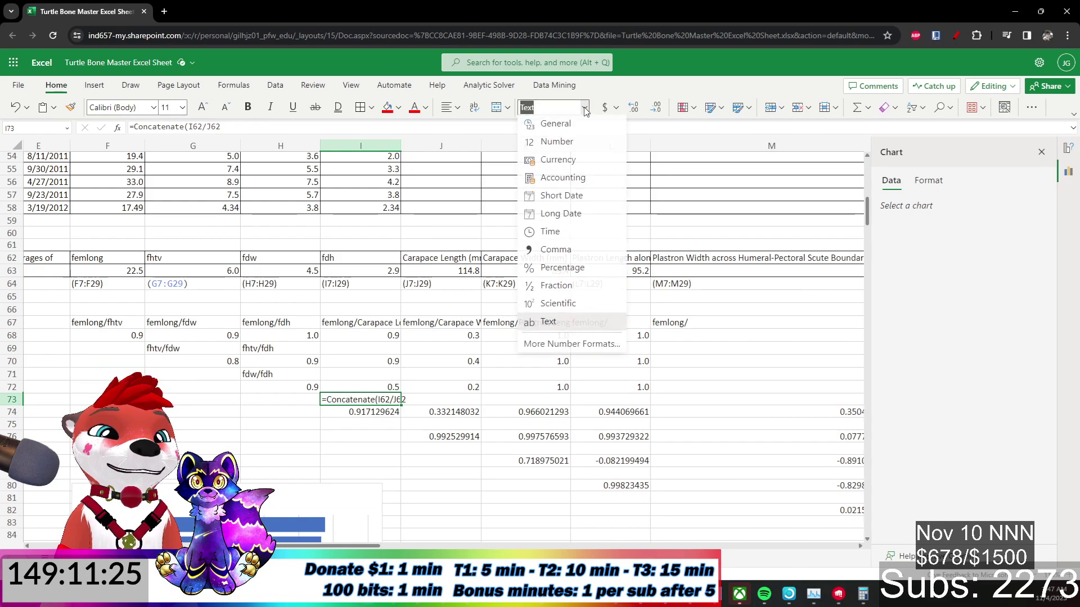
left_click(548, 124)
left_click(275, 361)
left_click(369, 404)
left_click(224, 128)
type(")")
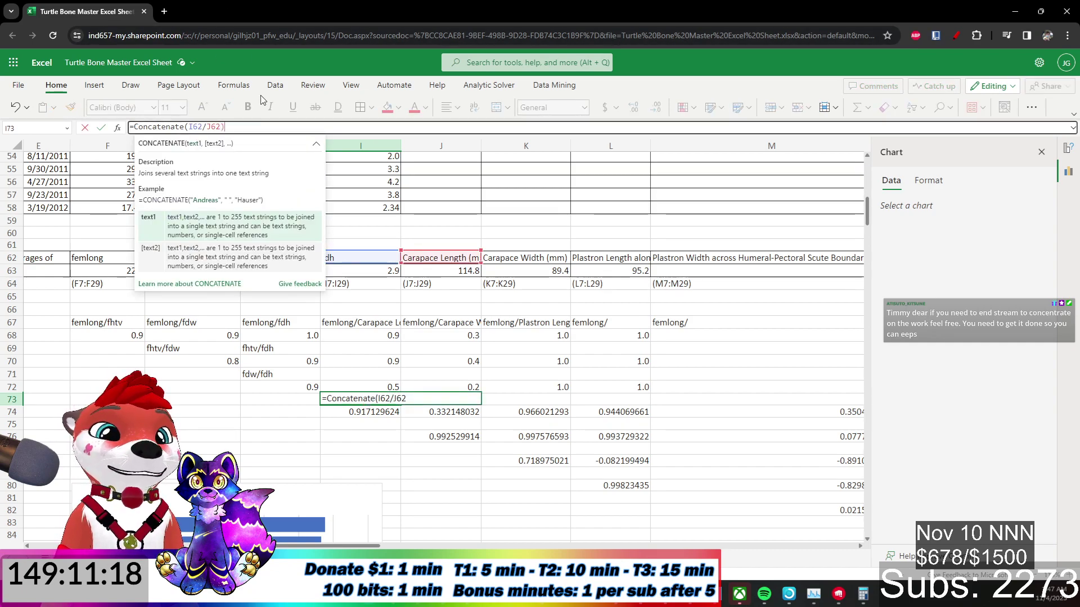
key("Return")
key("Up")
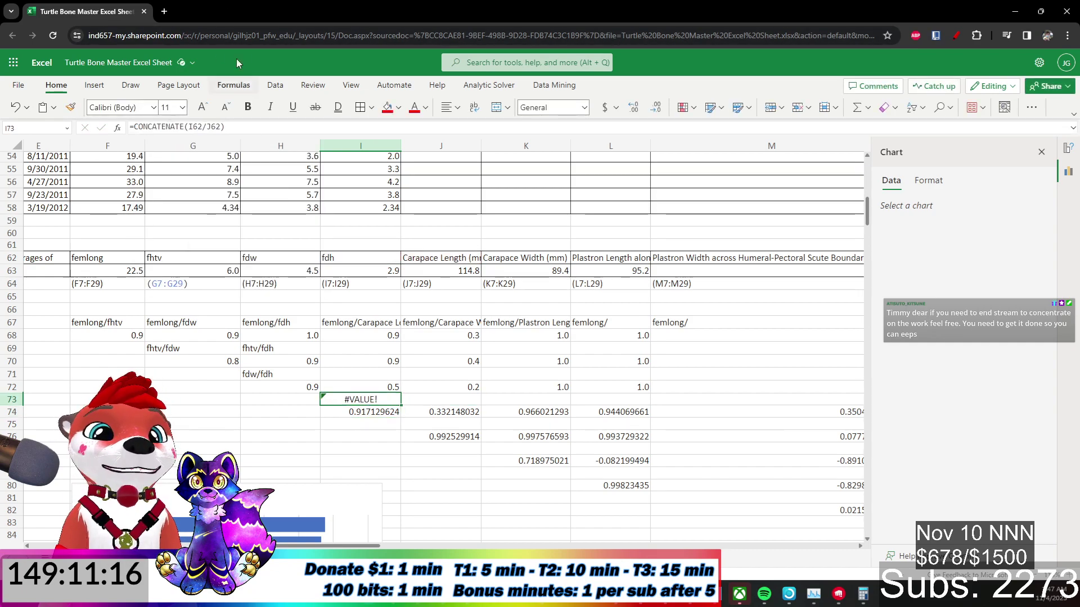
Separate the arguments of the I73 formula and quote the slash, giving =CONCATENATE(I62,"/",J62).
left_click(160, 129)
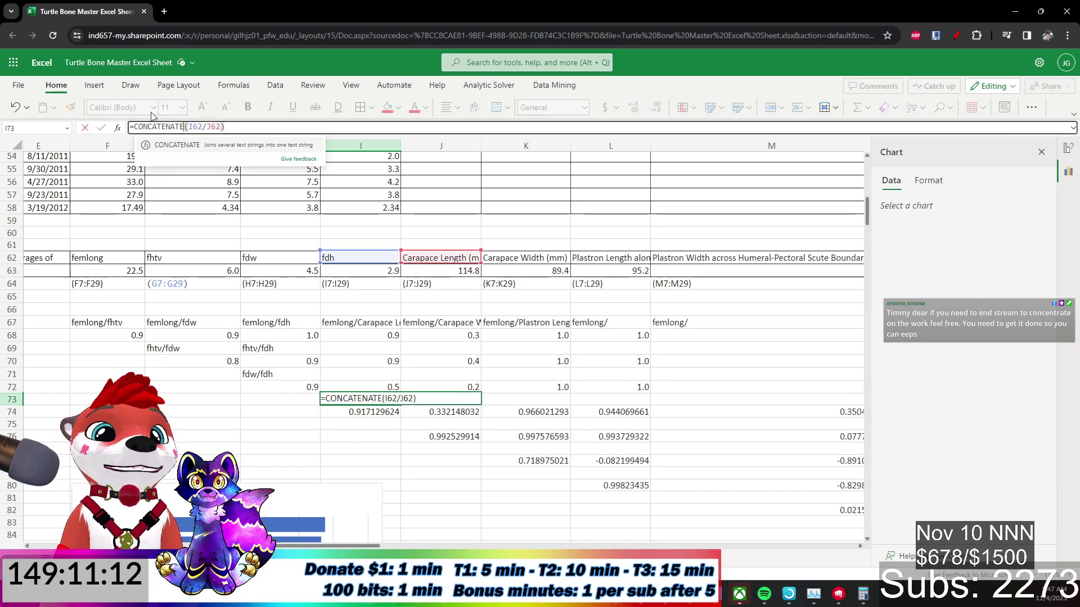
left_click(200, 129)
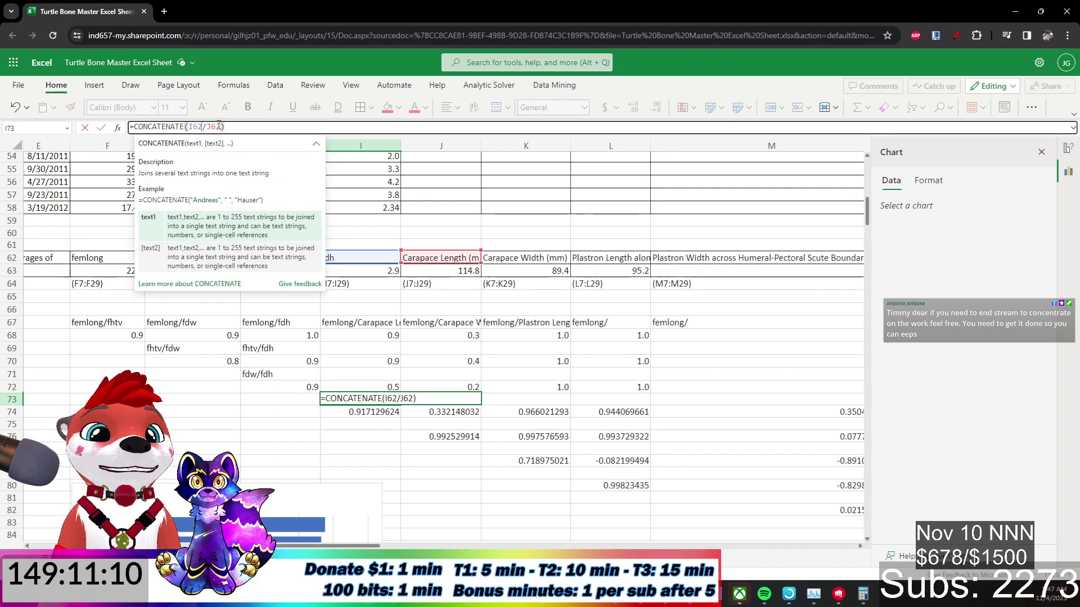
type("\"")
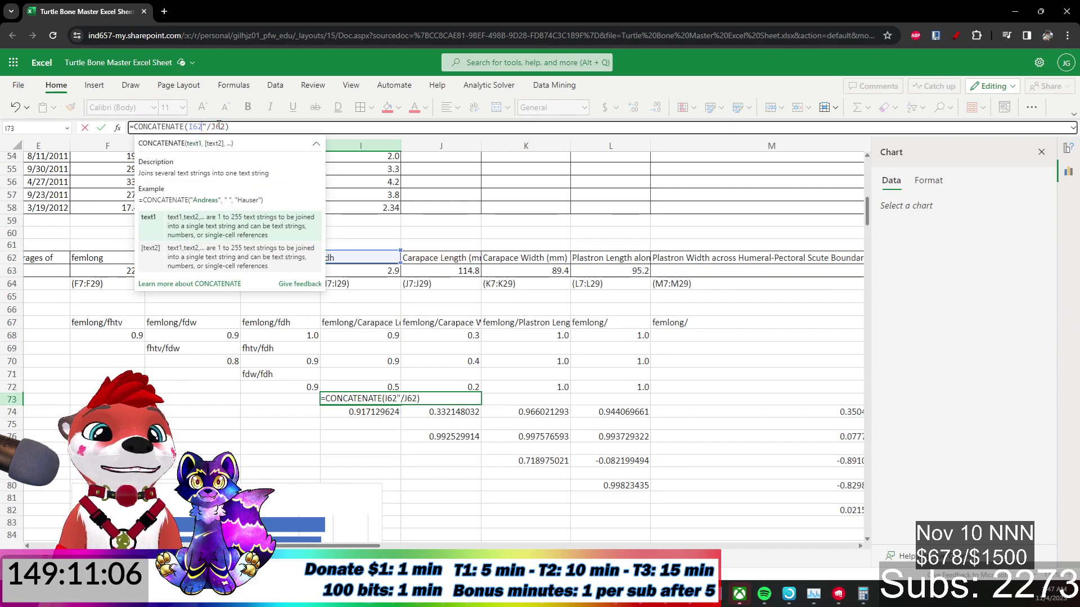
key("Left")
type(",")
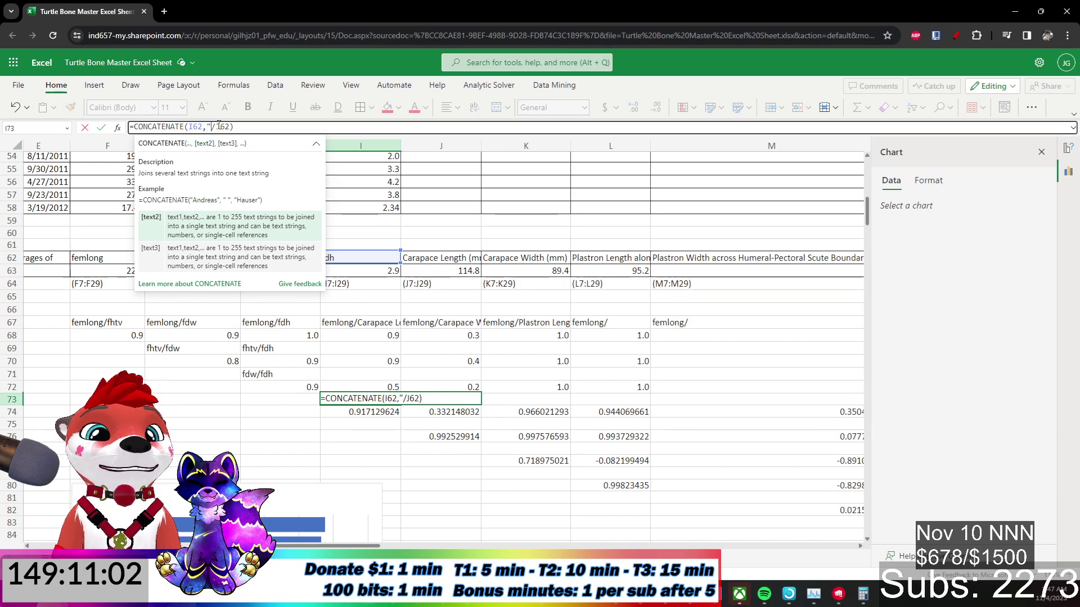
left_click(218, 126)
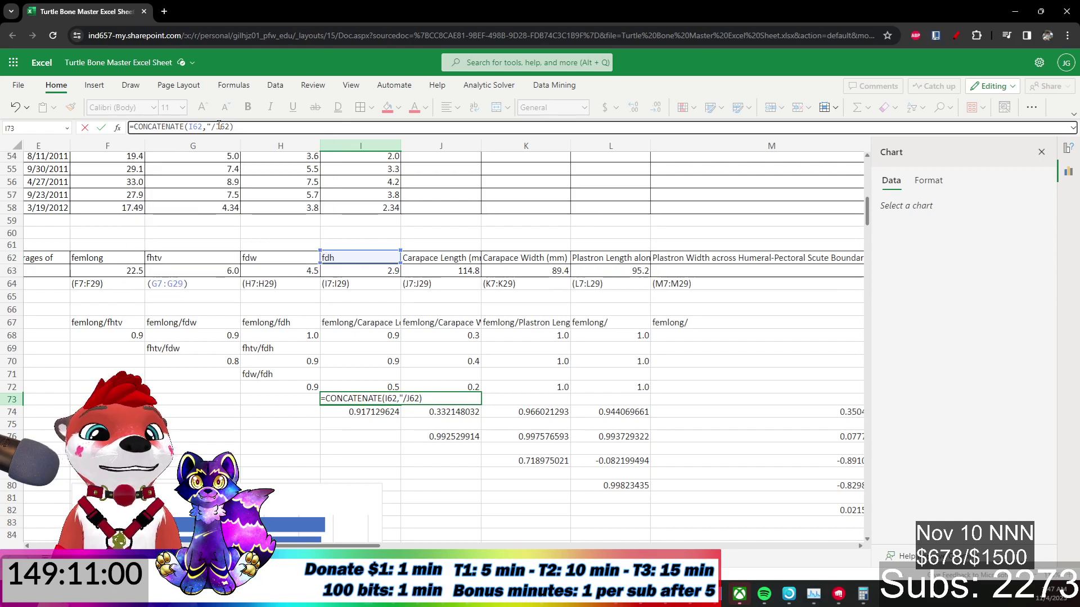
type("\"")
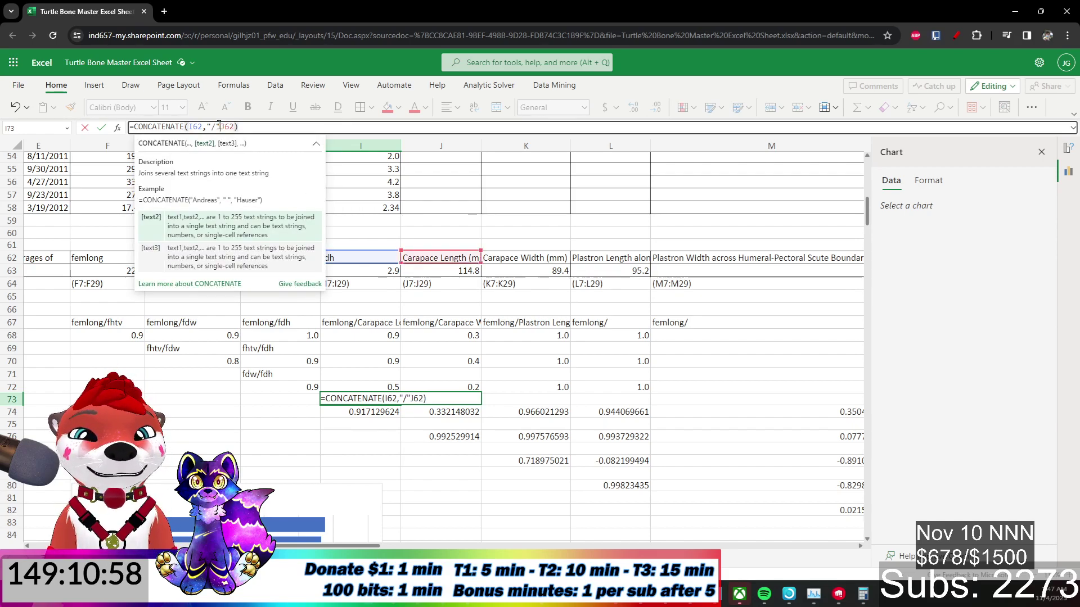
type(",")
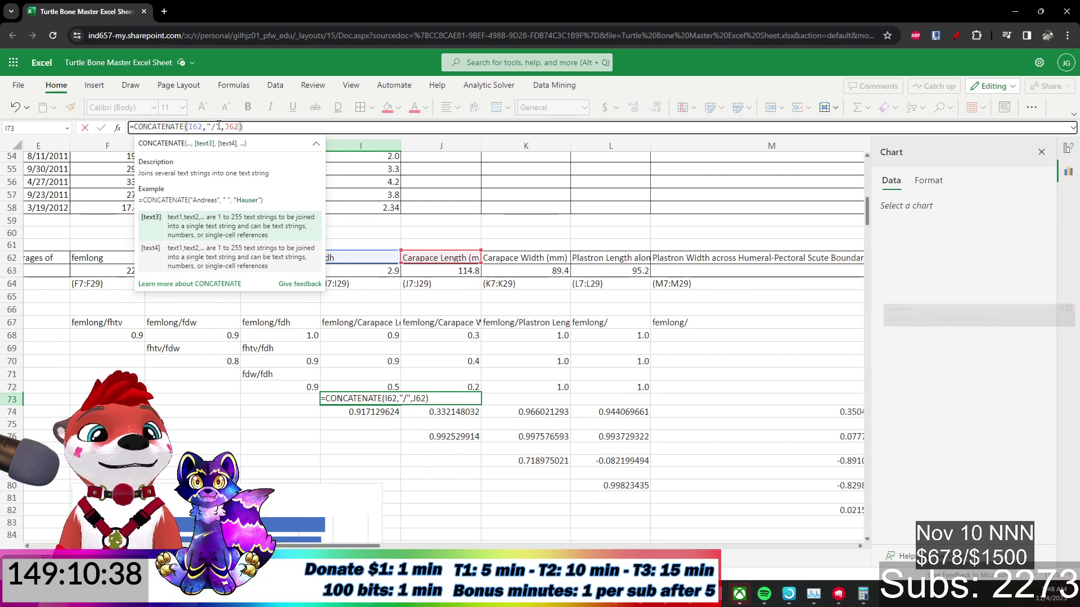
key("Return")
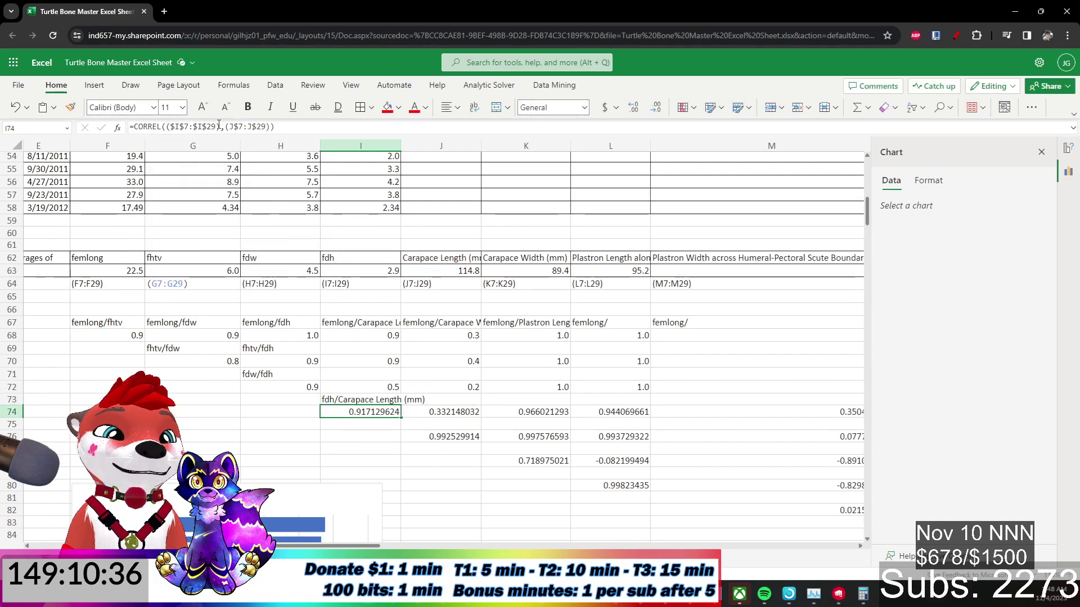
key("Up")
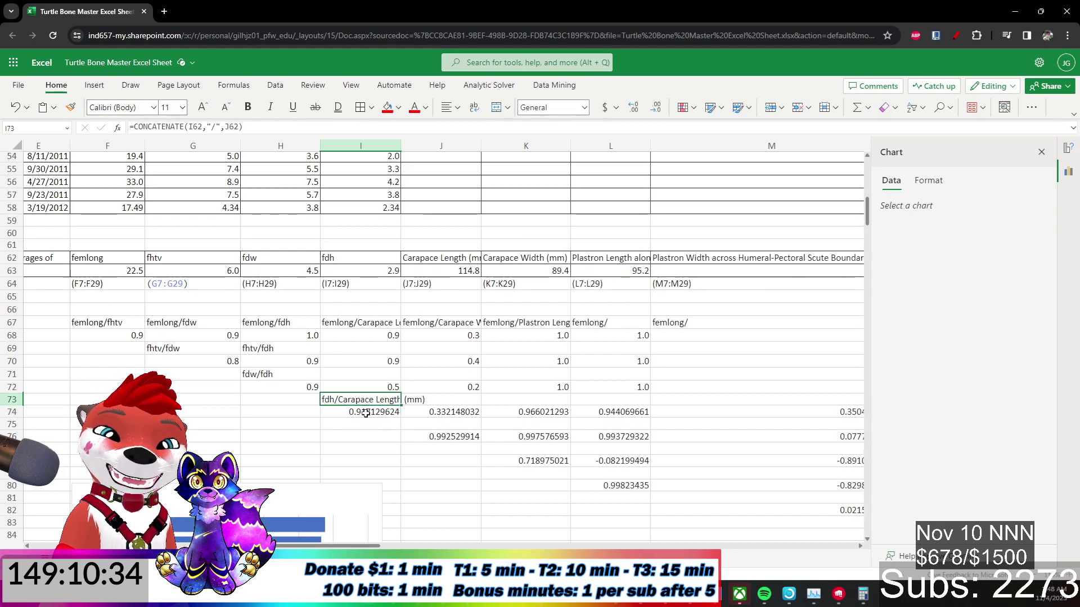
Lock the row of both header references in I73, making the formula =CONCATENATE(I$62,"/",J$62).
left_click(192, 127)
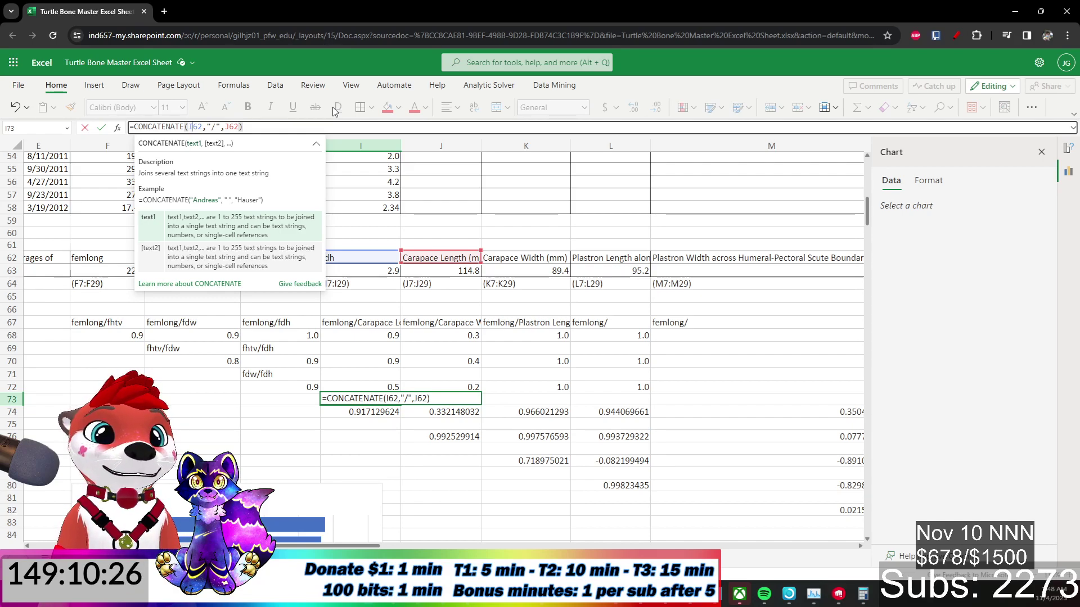
type("$")
key("Right")
key("Right")
key("Right")
type("$")
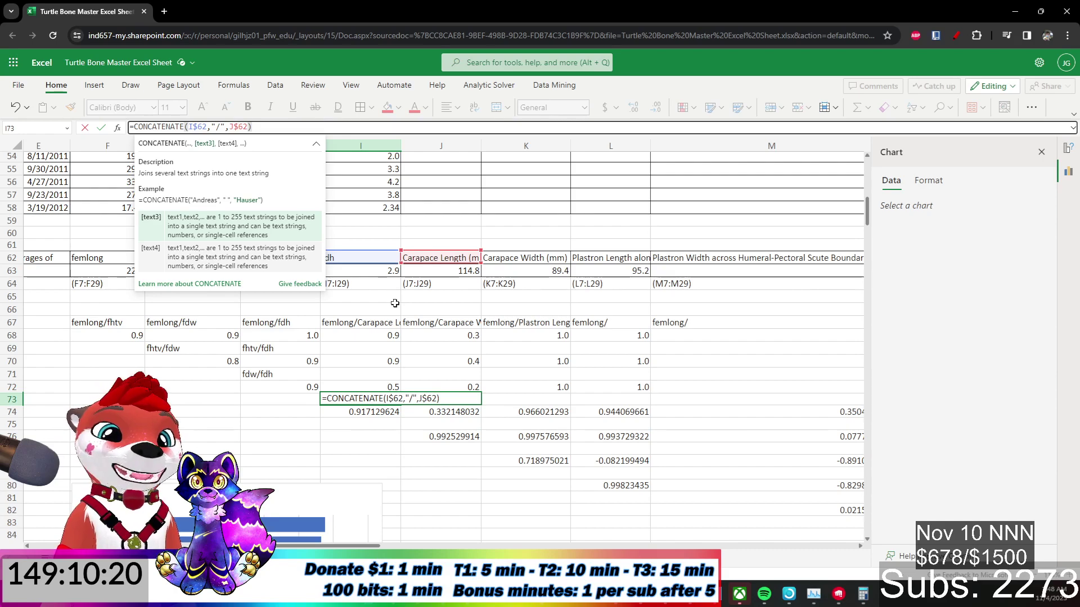
left_click(360, 437)
Copy the label formula from I73 into J75, K77, L79 and M81.
left_click(336, 399)
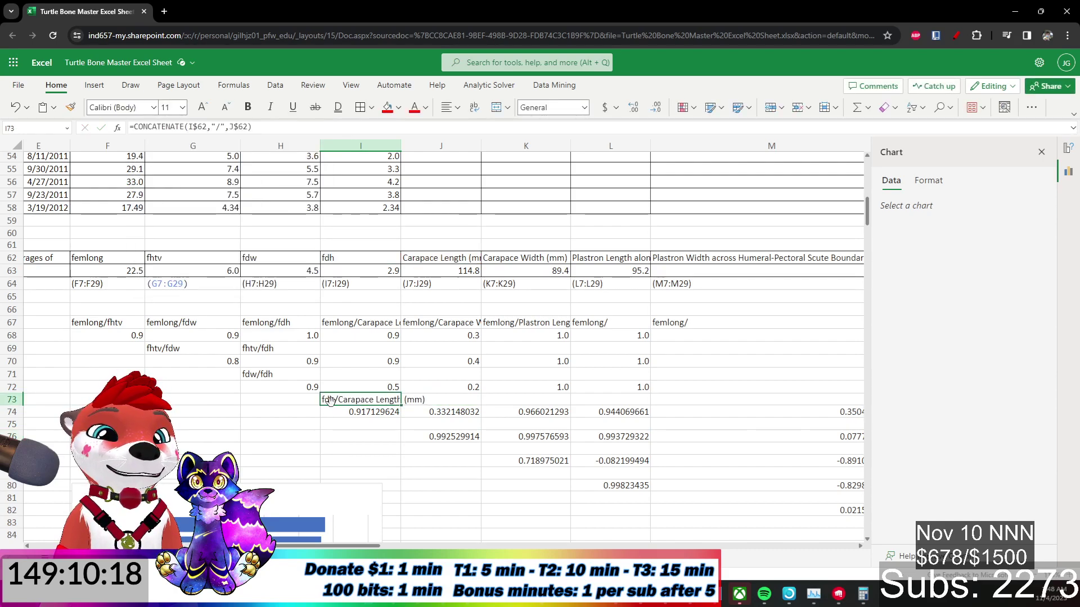
key("ctrl+c")
left_click(468, 424)
key("ctrl+v")
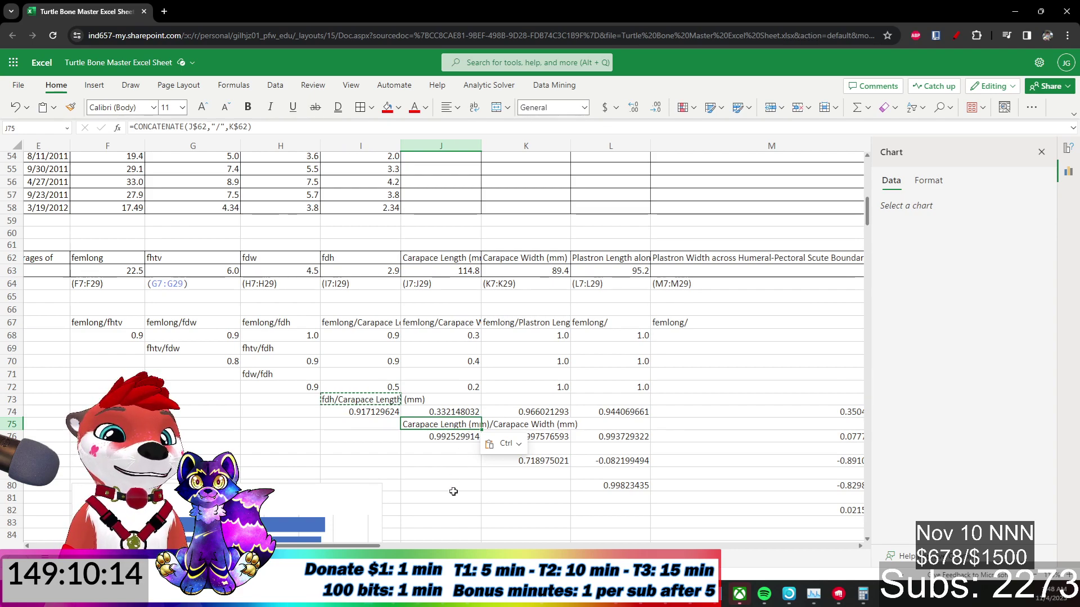
left_click(526, 480)
left_click(537, 449)
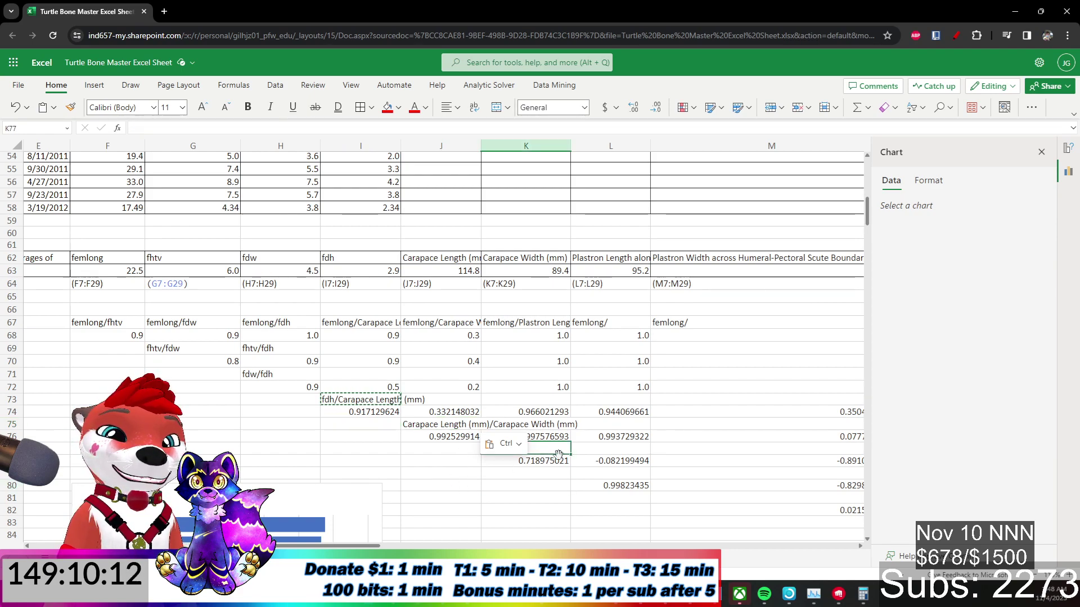
key("ctrl+v")
left_click(650, 477)
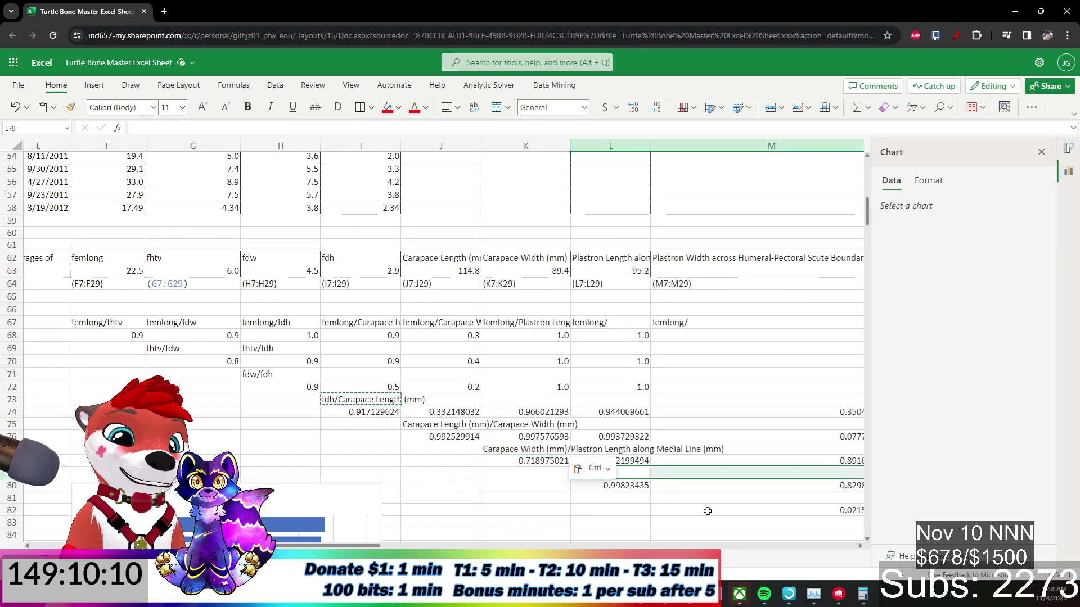
left_click(635, 473)
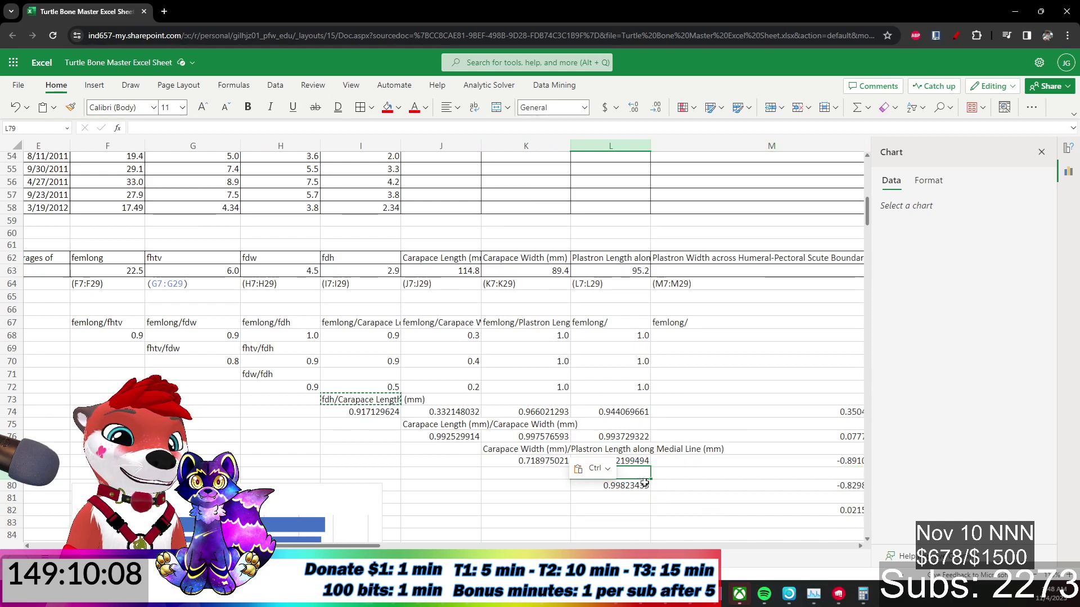
key("ctrl+v")
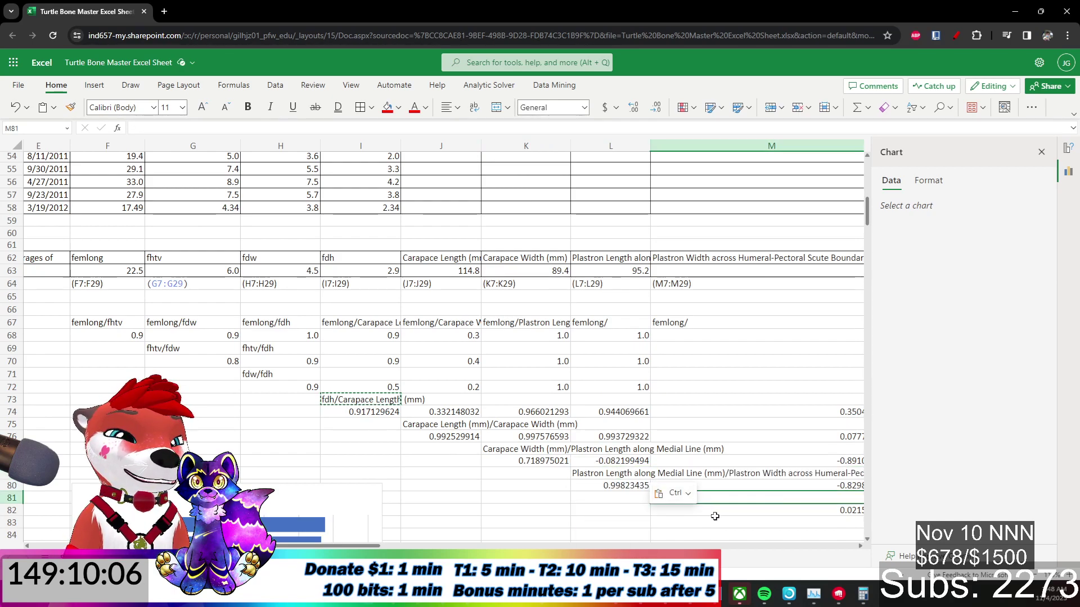
key("ctrl+v")
scroll(563, 506, "down", 2)
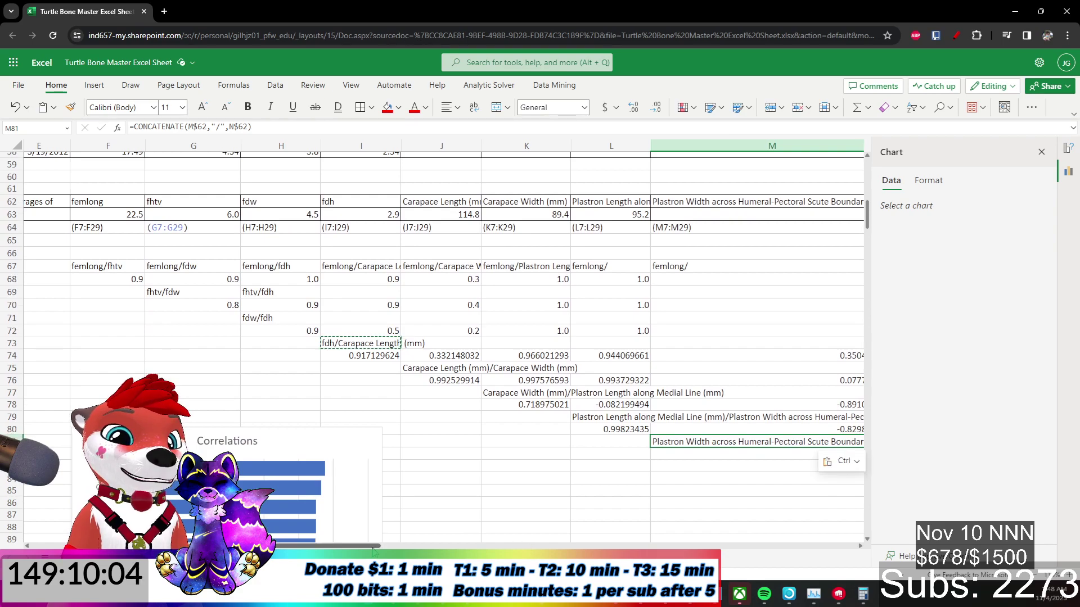
Copy the CONCATENATE label formula into N83 and O85.
scroll(502, 482, "right", 5)
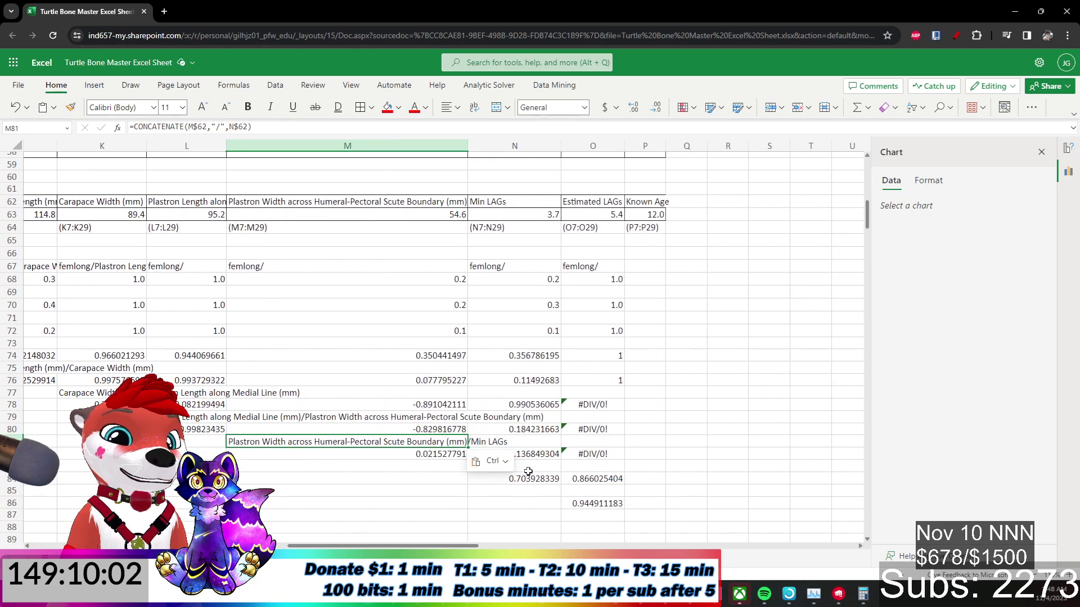
left_click(526, 467)
key("ctrl+v")
left_click(582, 487)
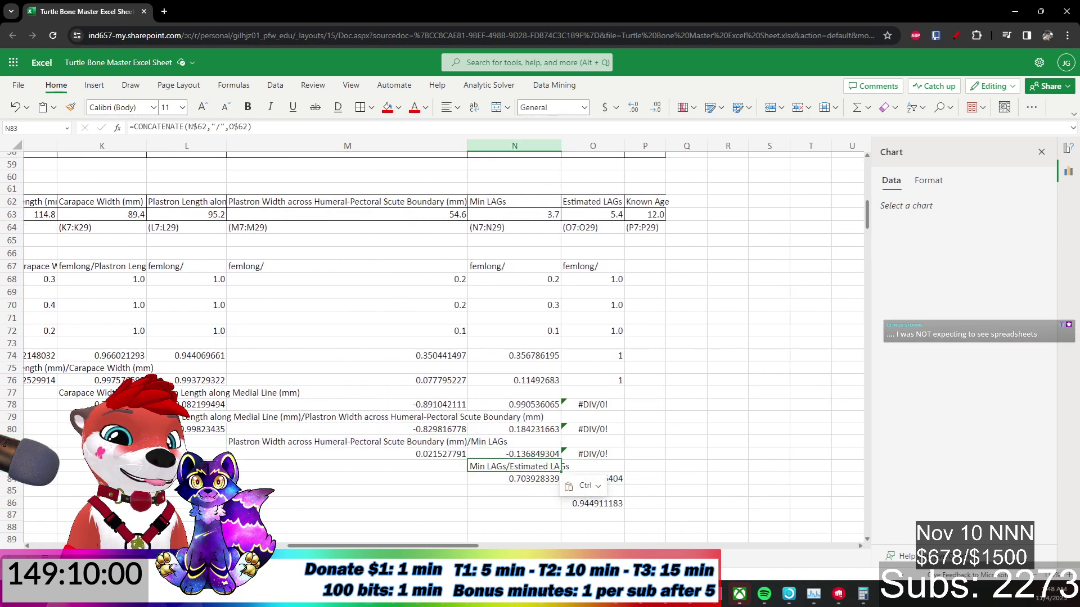
left_click(619, 498)
left_click(621, 491)
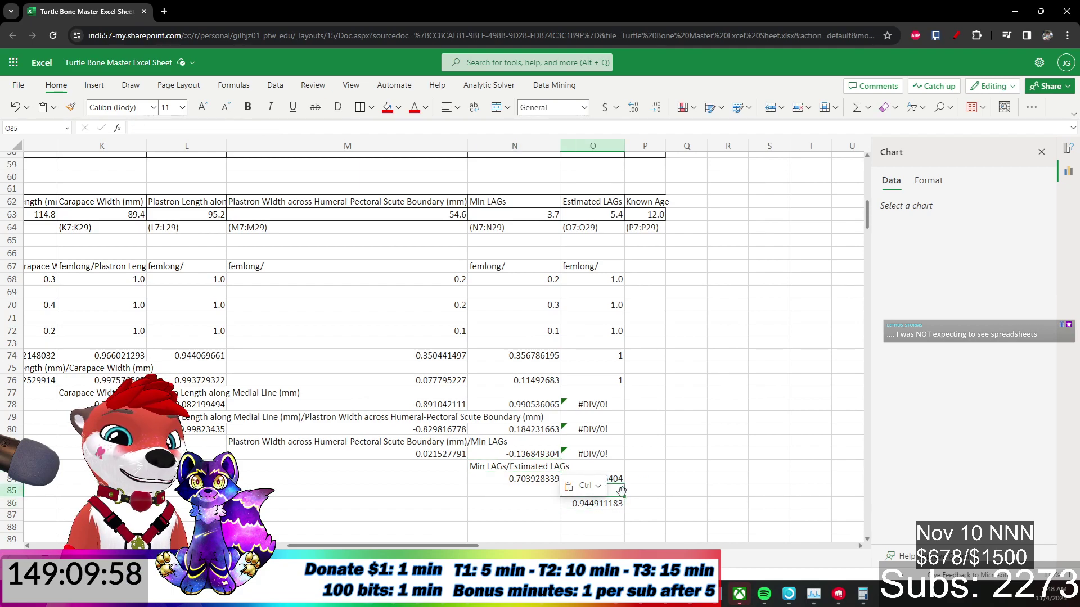
key("ctrl+v")
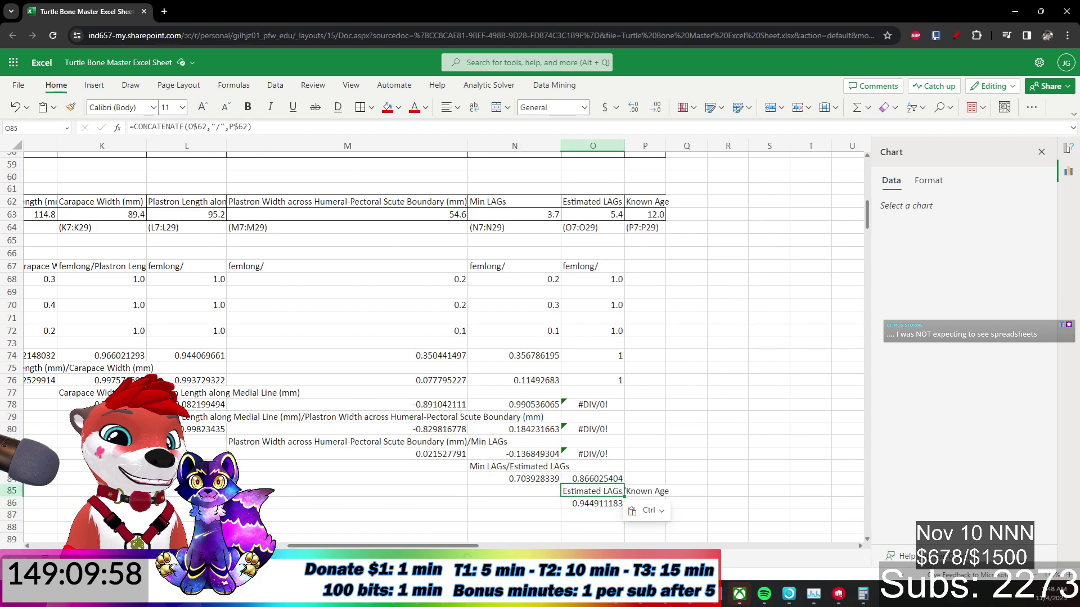
Lock the column of the first header reference in J75 as $J$62 and fill the label formula across to O75.
left_click(247, 451)
left_click(357, 538)
left_click_drag(382, 547, 276, 526)
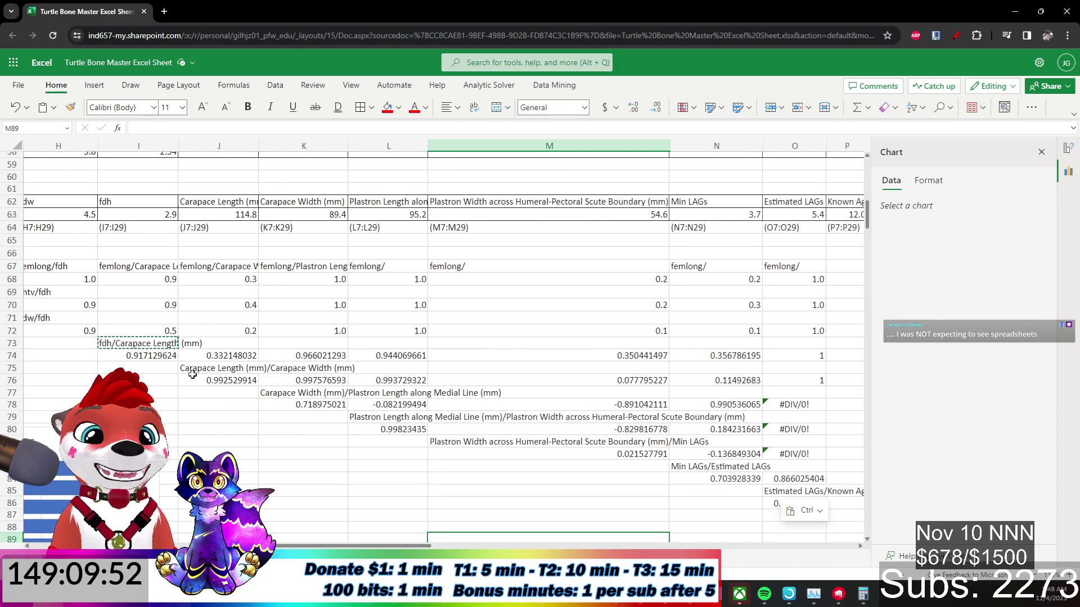
left_click(246, 372)
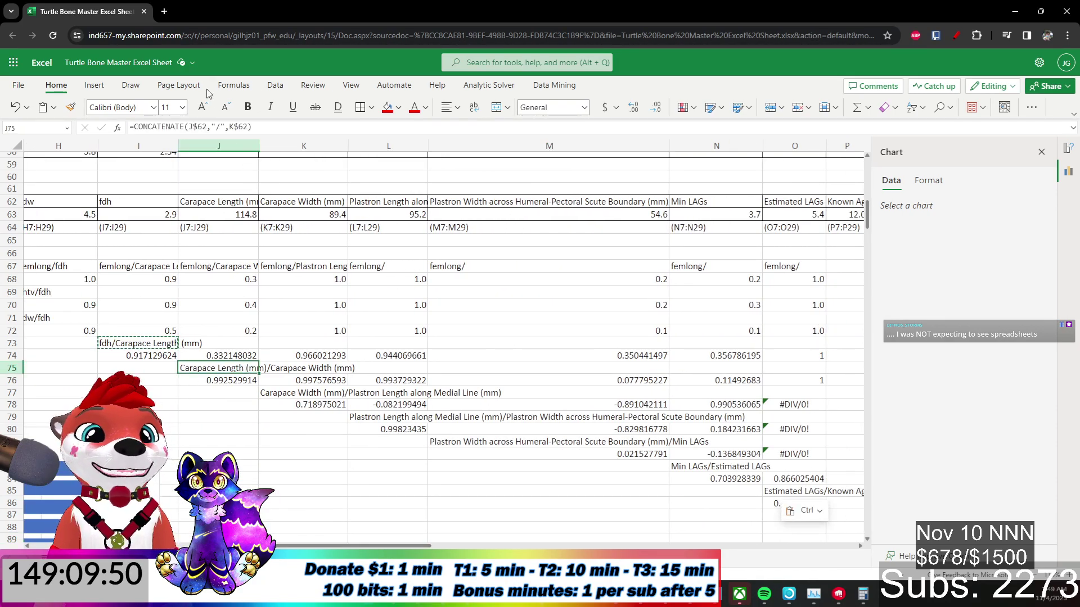
left_click(190, 127)
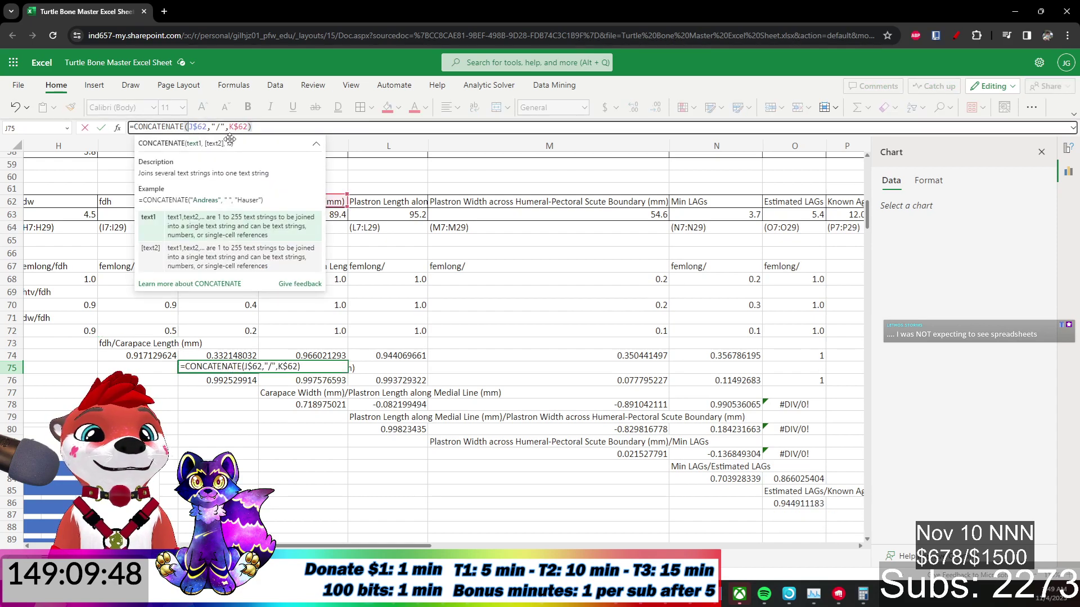
key("Return")
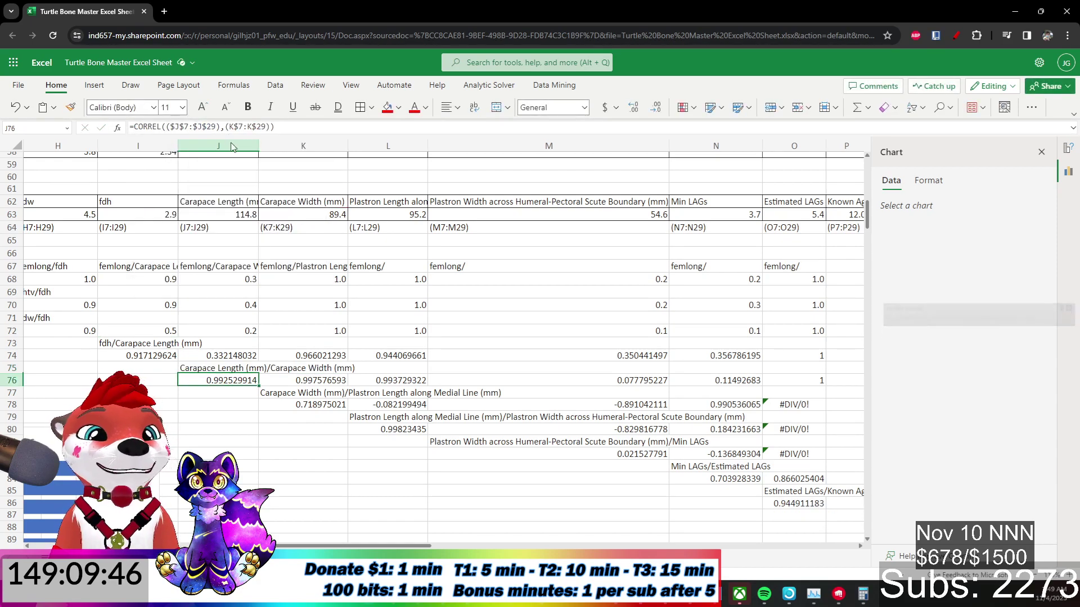
left_click(239, 369)
left_click_drag(257, 374, 306, 368)
key("ctrl+r")
left_click(416, 402)
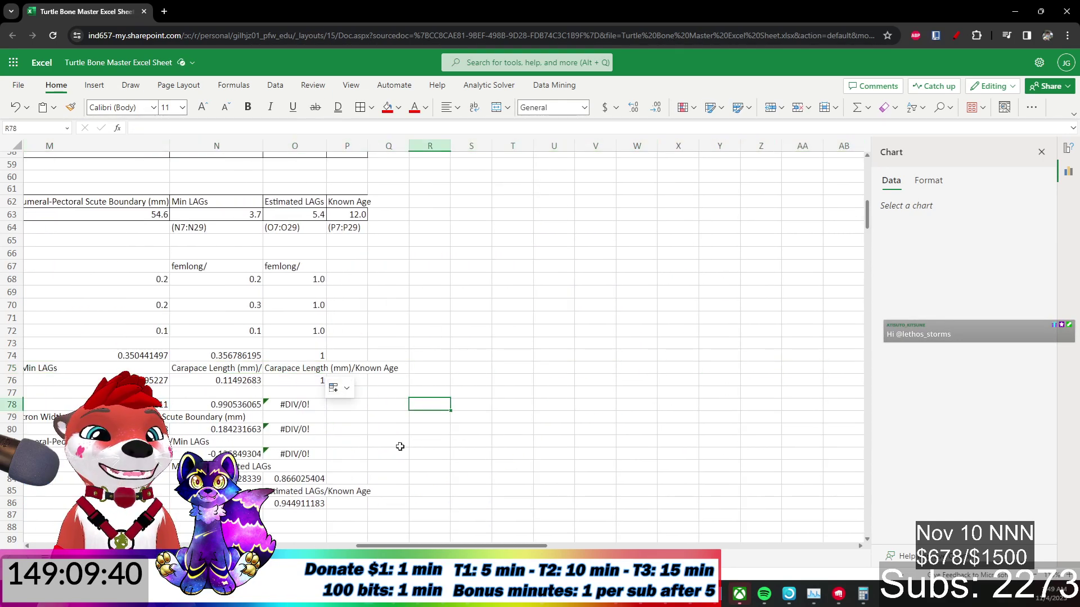
left_click_drag(445, 546, 345, 533)
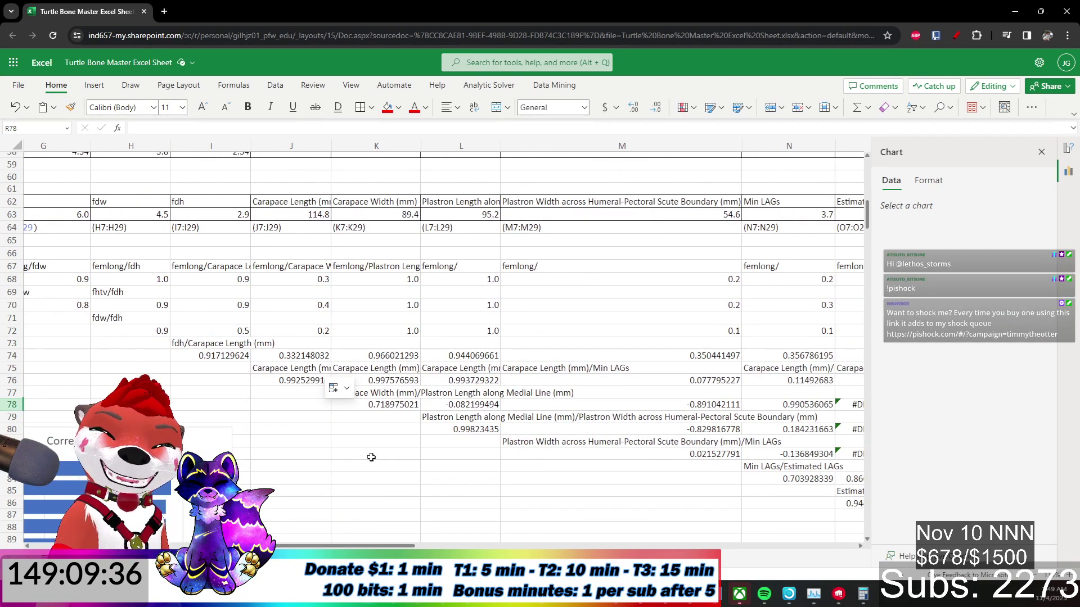
Change the K77 label formula to =CONCATENATE($K$62,"/",L$62) and fill it across to O77.
left_click(291, 418)
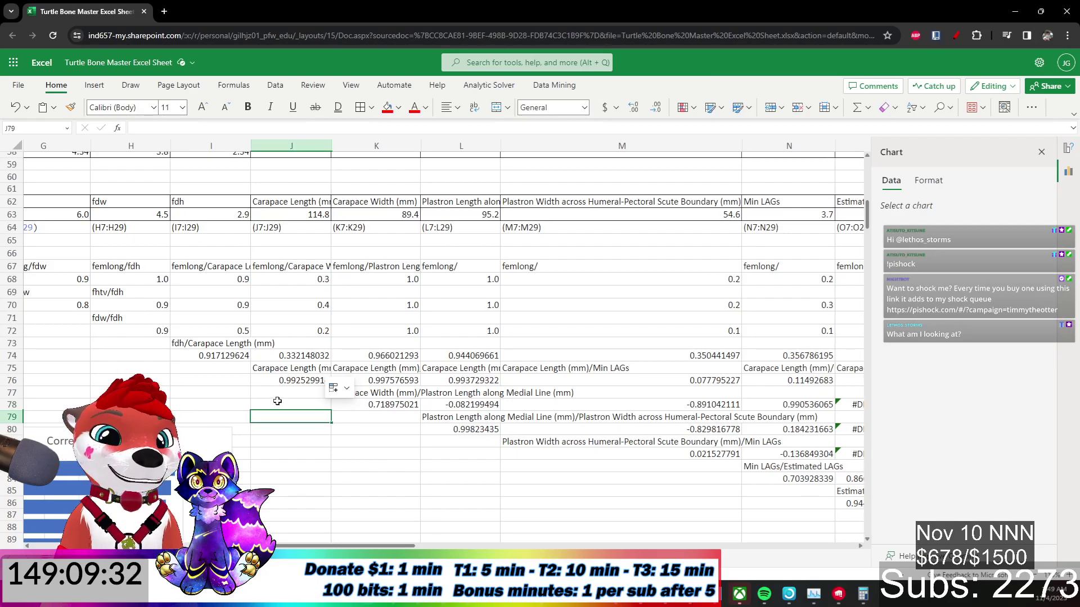
left_click(233, 381)
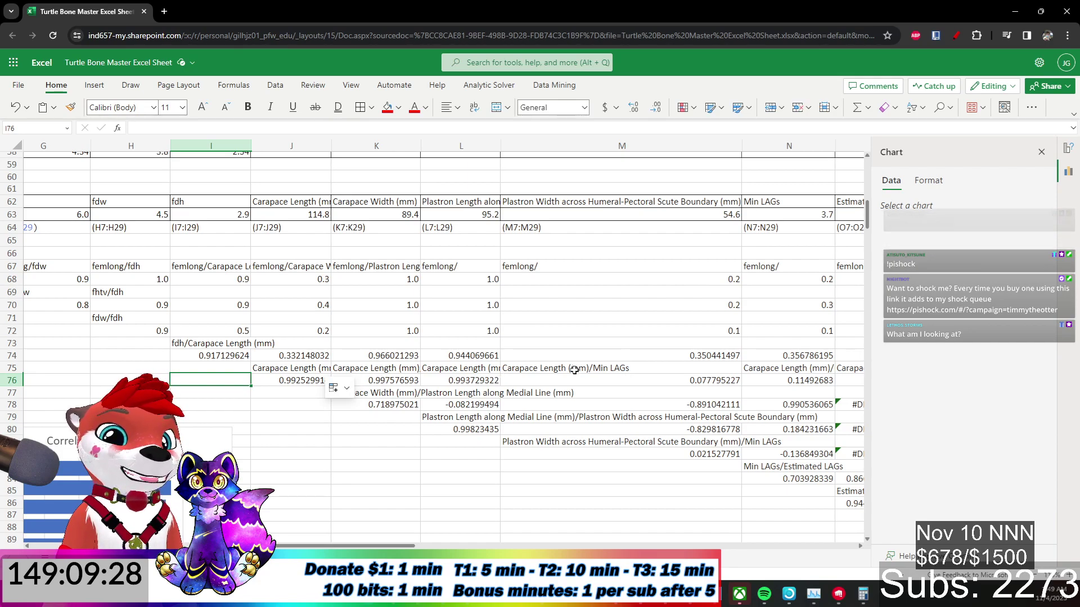
left_click(369, 397)
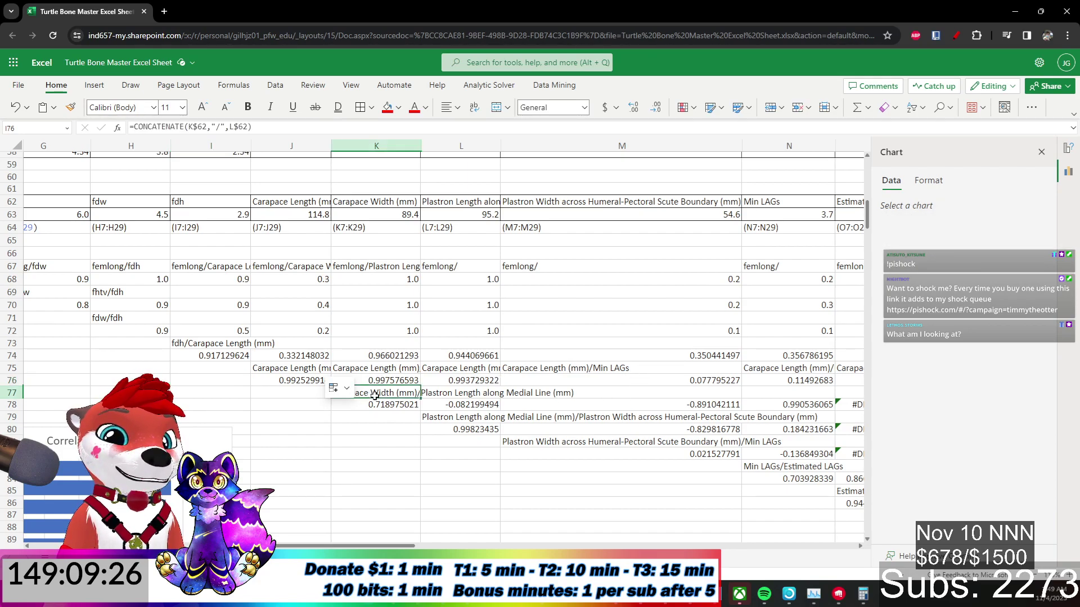
left_click(189, 126)
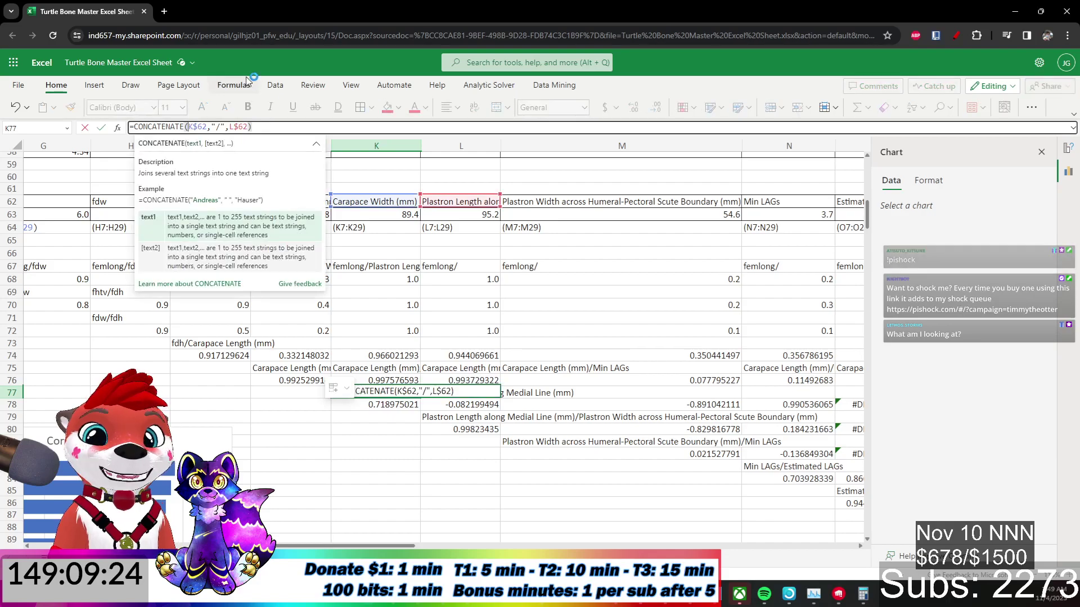
key("Return")
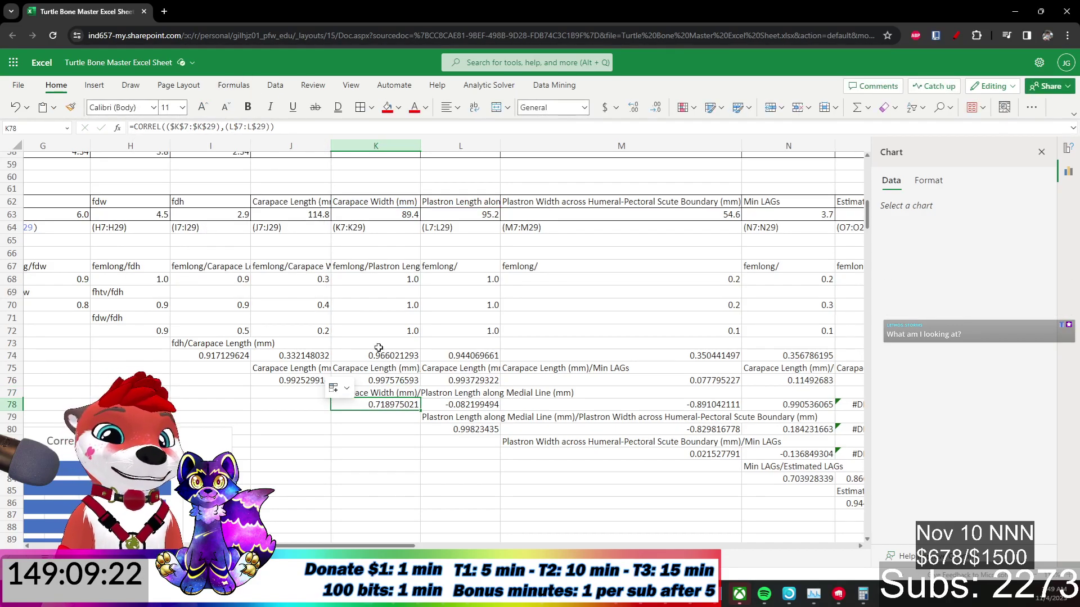
left_click(393, 391)
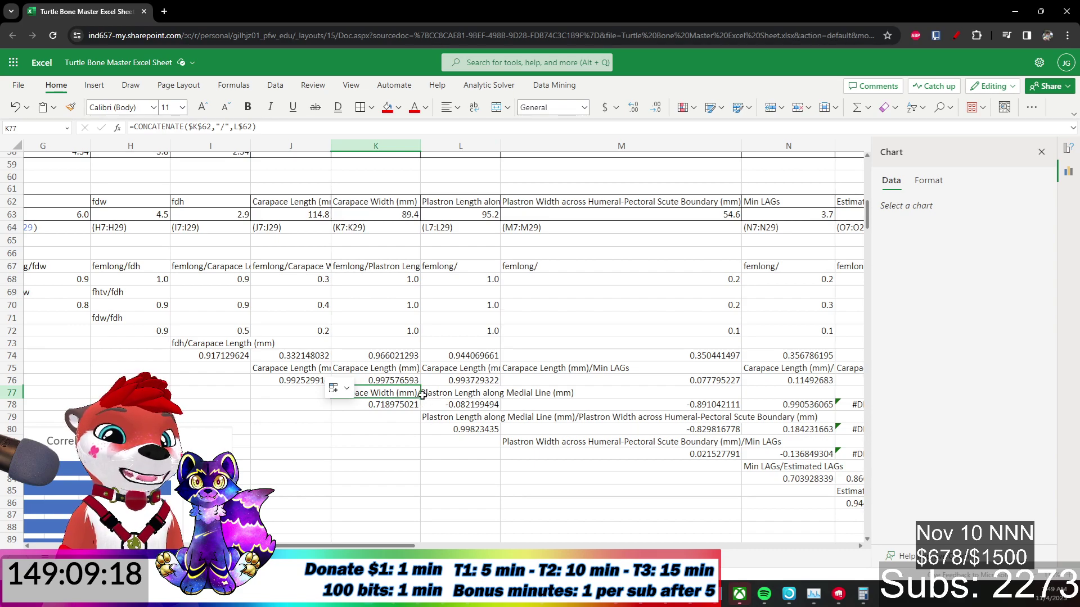
left_click_drag(420, 397, 460, 394)
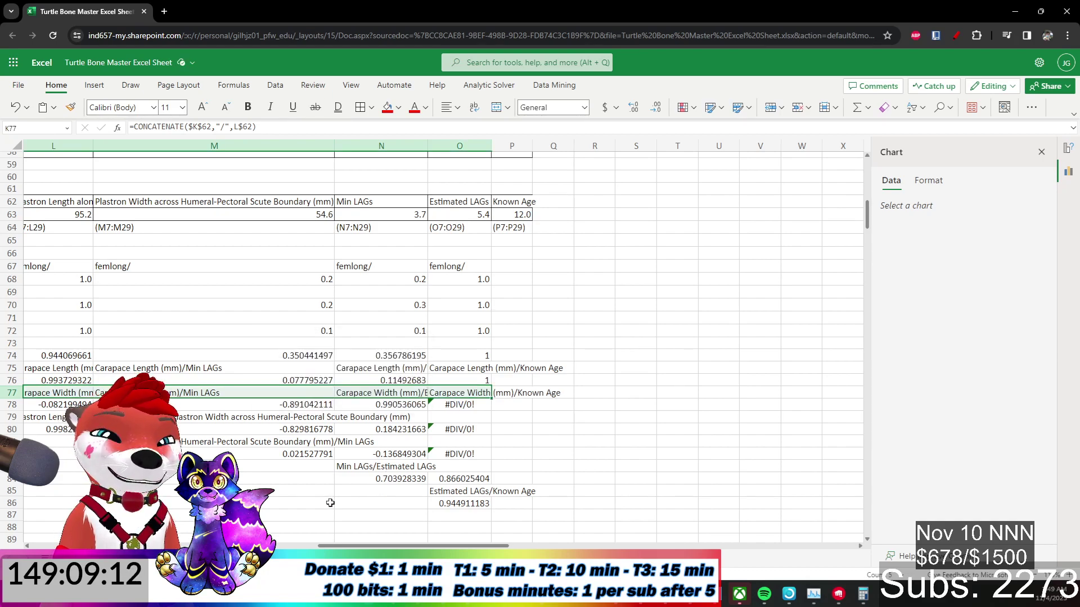
Change the L79 label formula to =CONCATENATE($L$62,"/",M$62) and fill it across to O79.
left_click(302, 494)
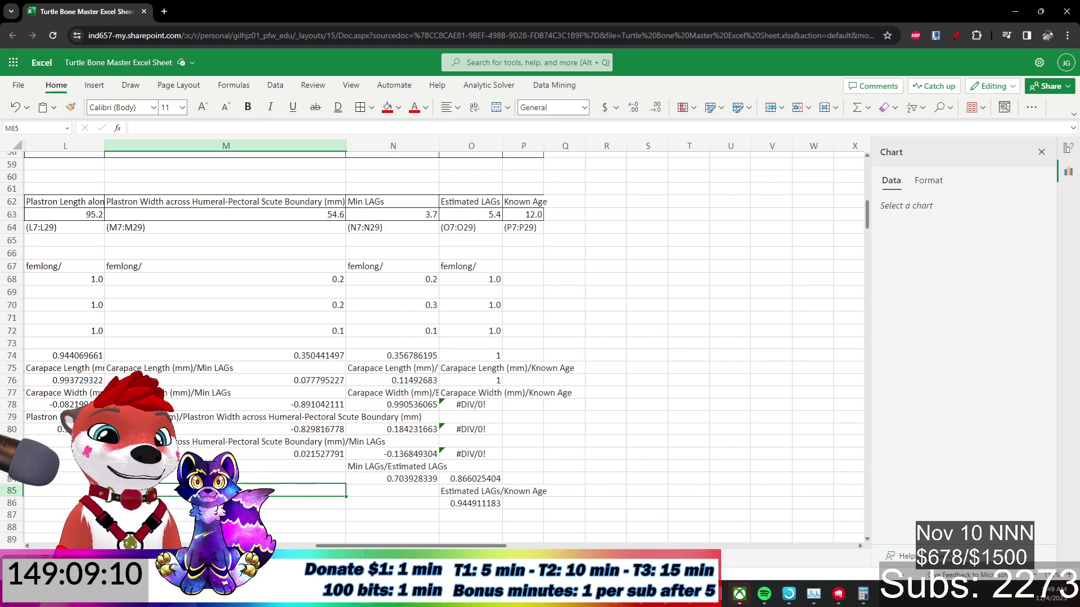
left_click_drag(360, 548, 307, 547)
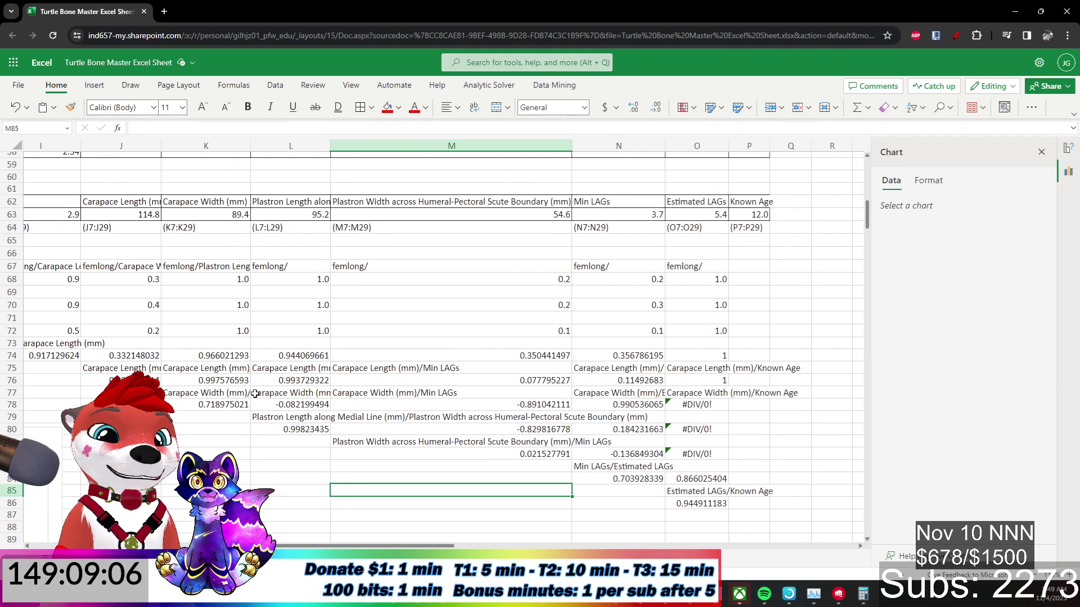
left_click(318, 416)
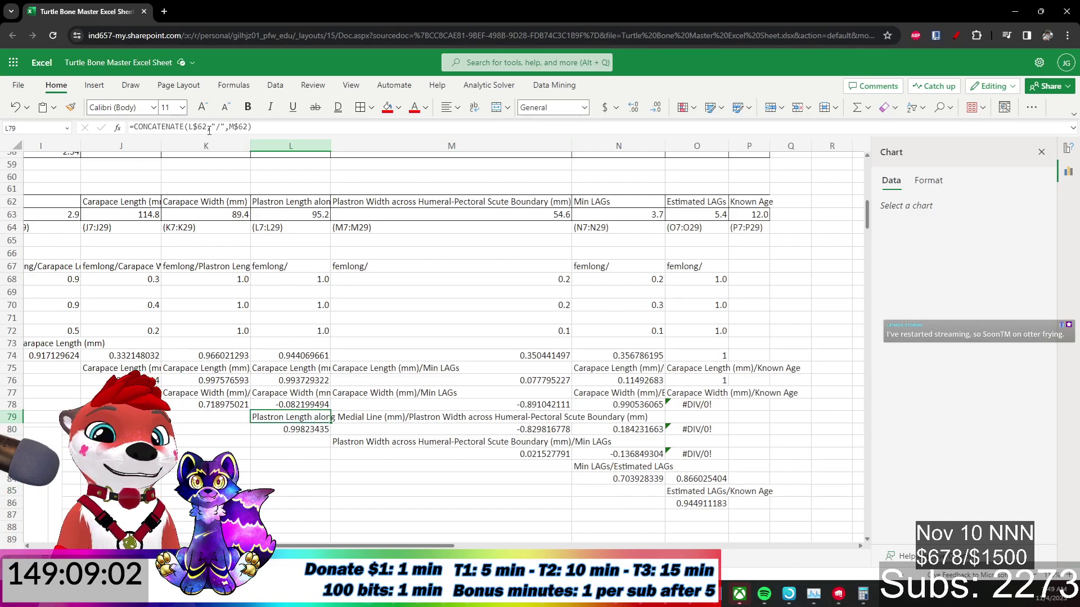
left_click(189, 126)
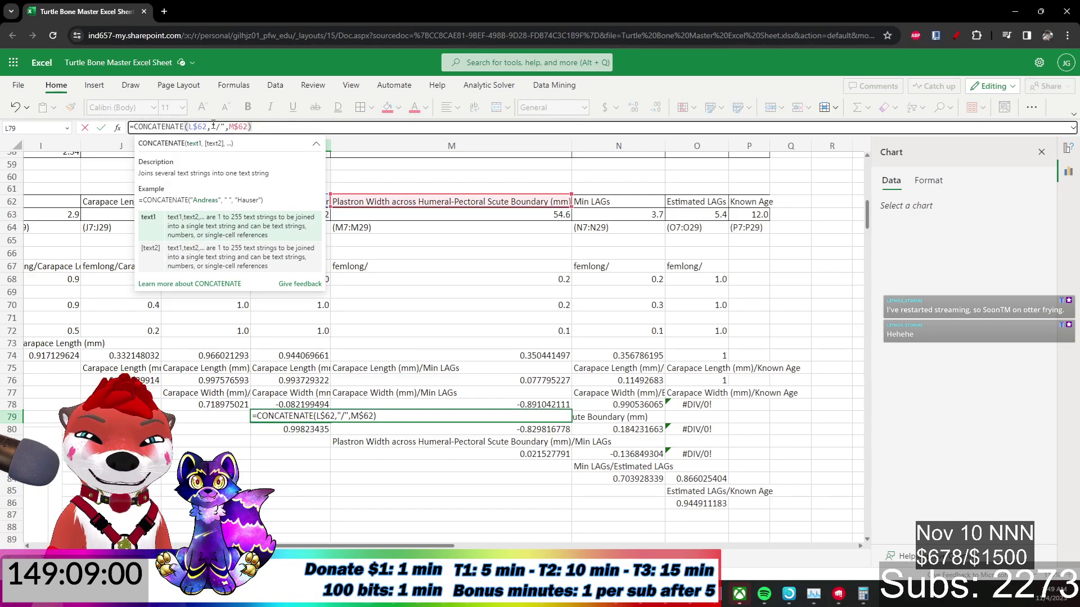
key("Return")
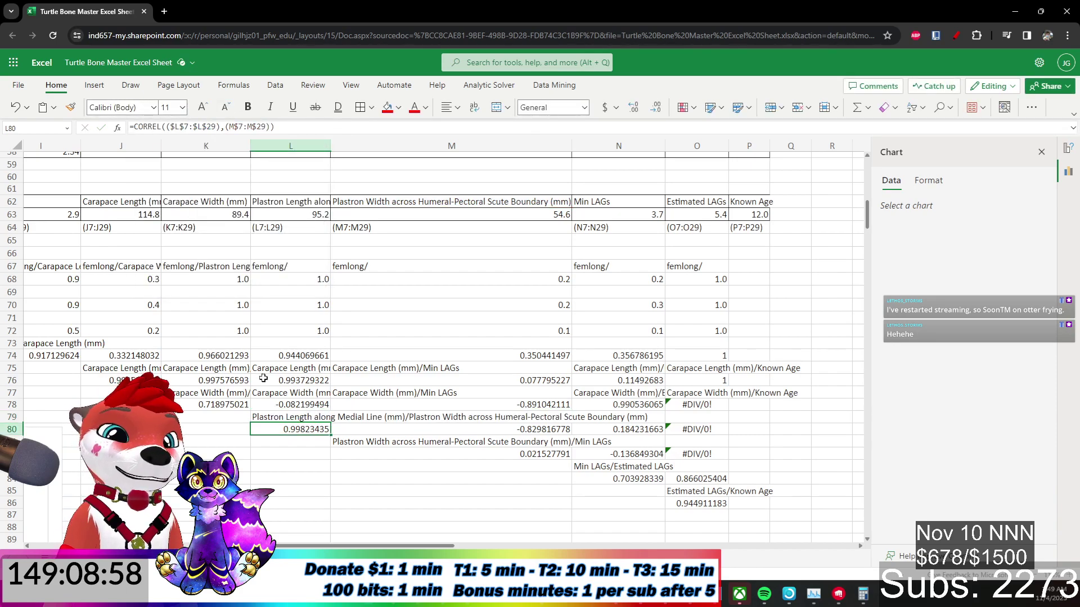
left_click(294, 415)
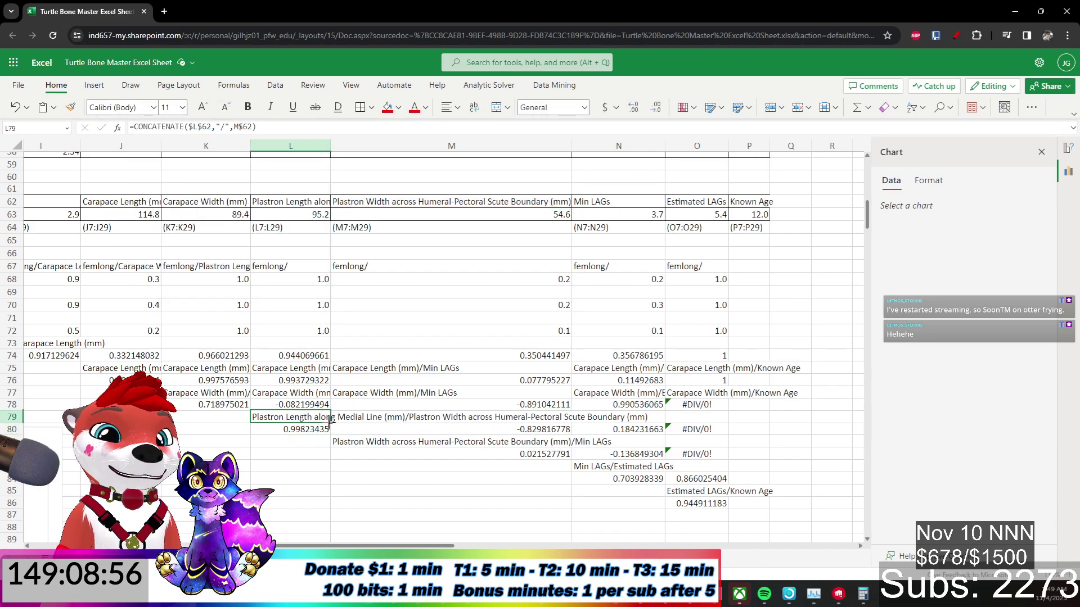
left_click_drag(332, 426, 708, 424)
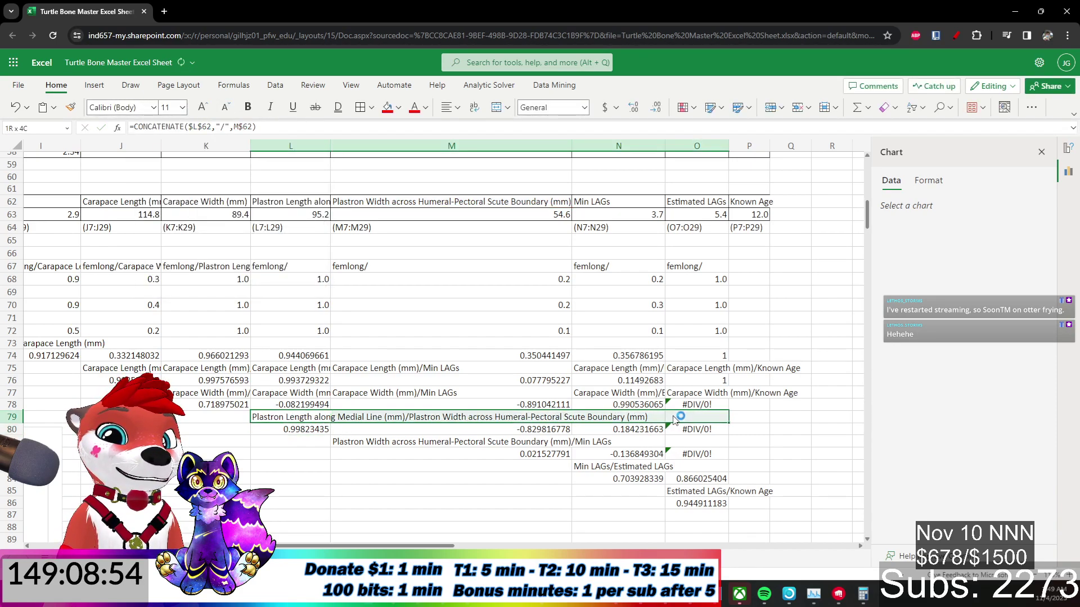
Change the M81 label formula to =CONCATENATE($M$62,"/",N$62) and fill it across to O81.
left_click(435, 444)
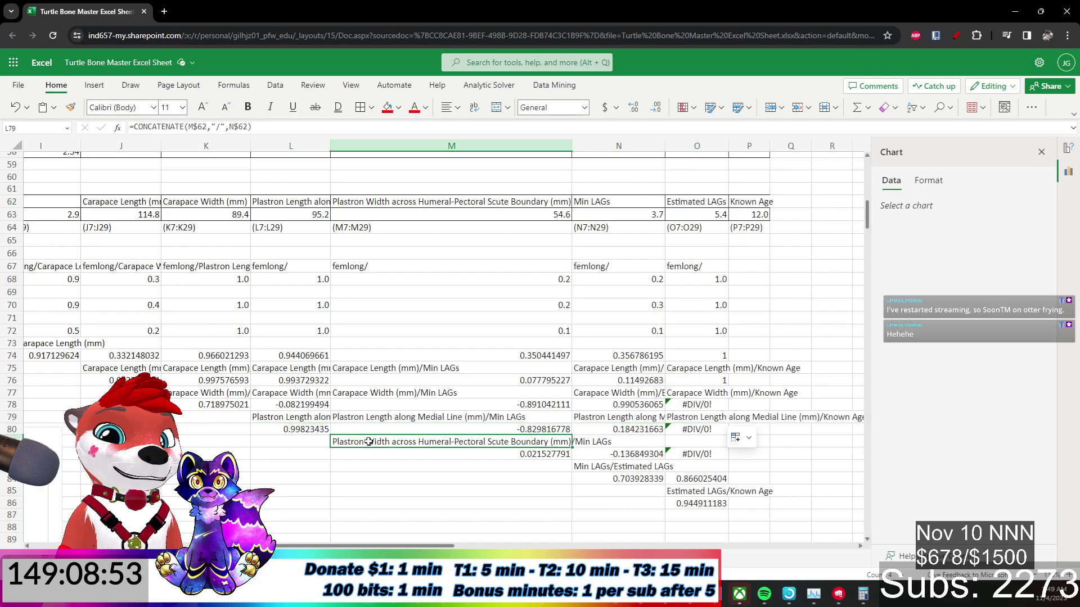
left_click(189, 126)
type("$")
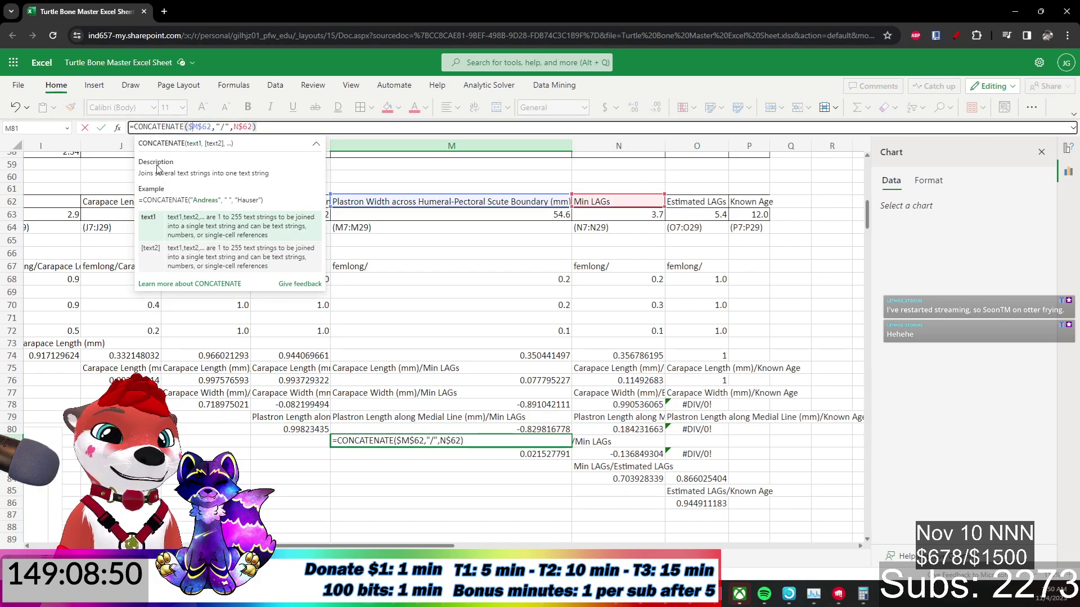
key("Return")
left_click(560, 445)
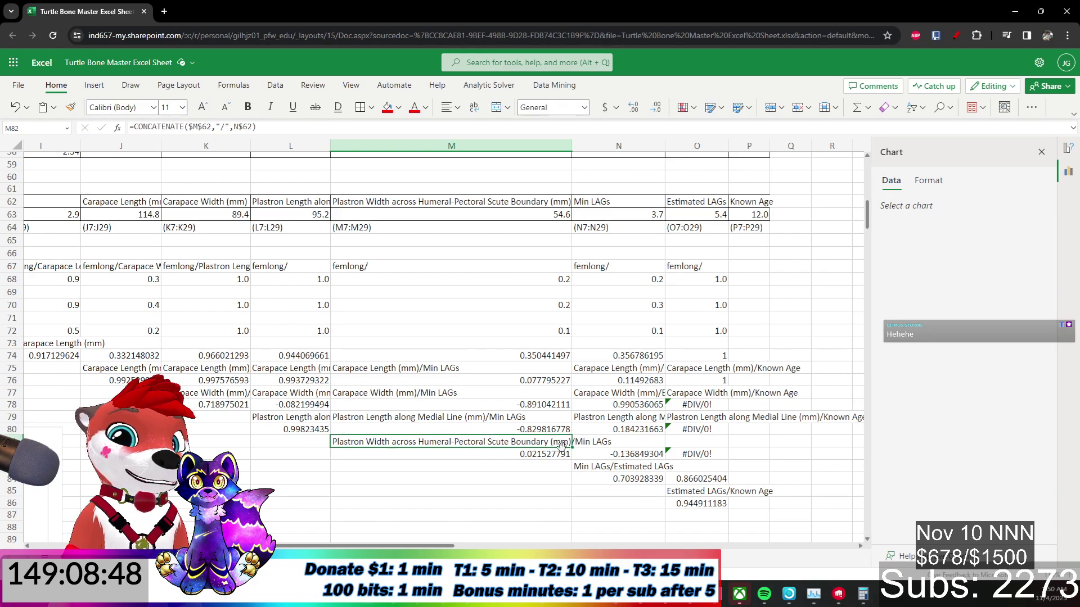
left_click_drag(571, 450, 694, 450)
Change the N83 label formula to =CONCATENATE($N$62,"/",O$62) and fill it into O83.
left_click(609, 467)
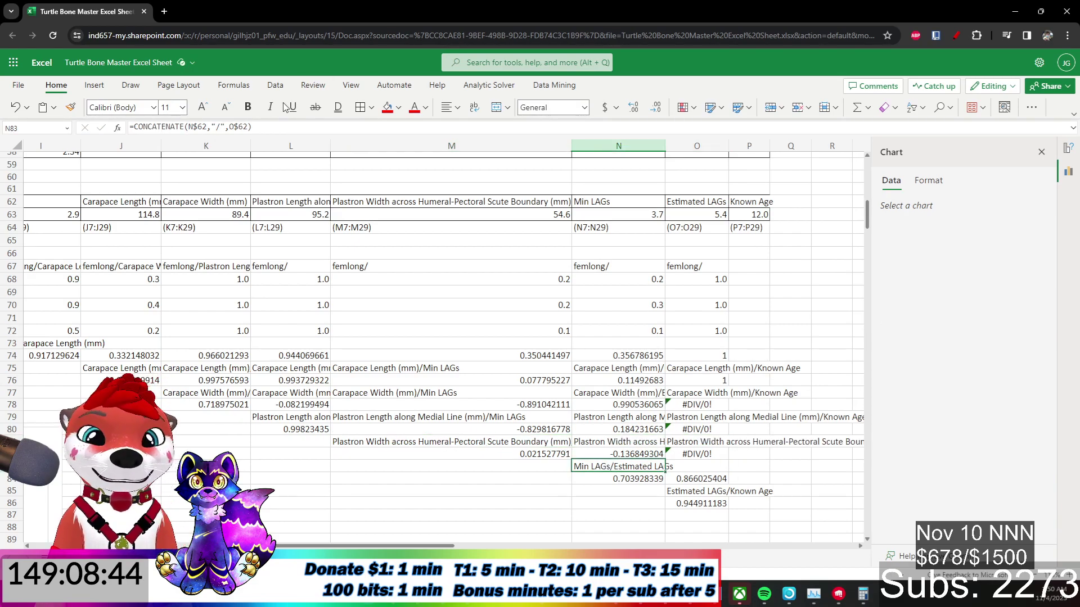
left_click(208, 128)
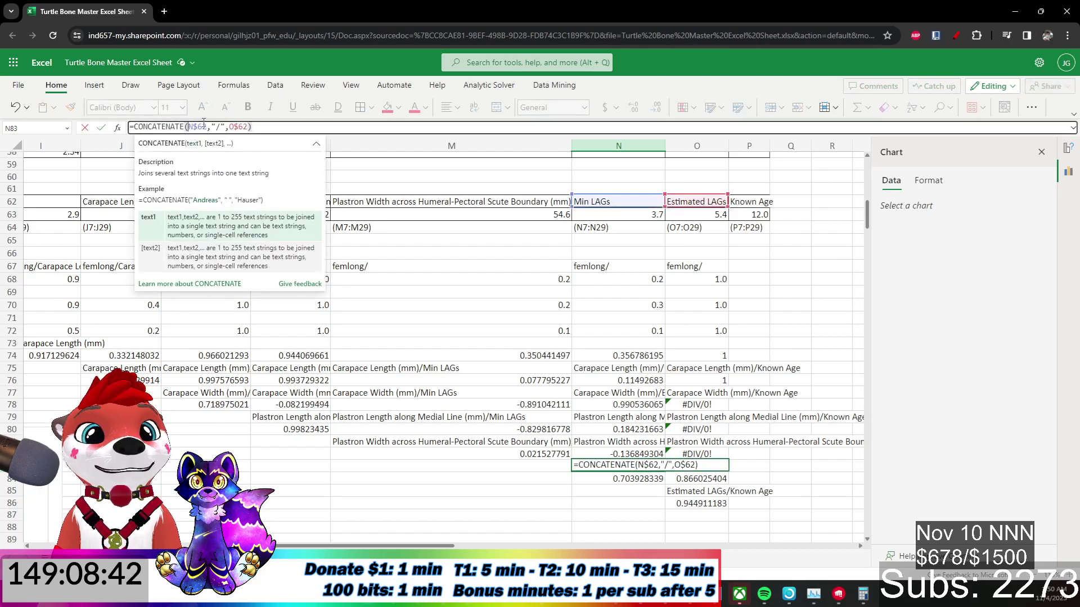
key("Return")
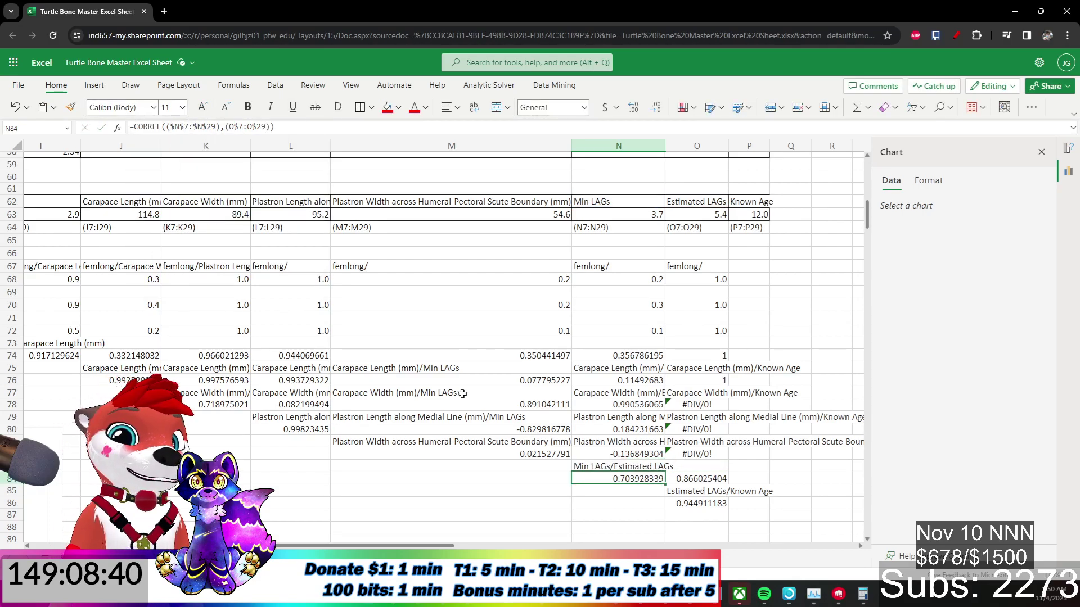
left_click(656, 469)
left_click_drag(666, 474, 725, 474)
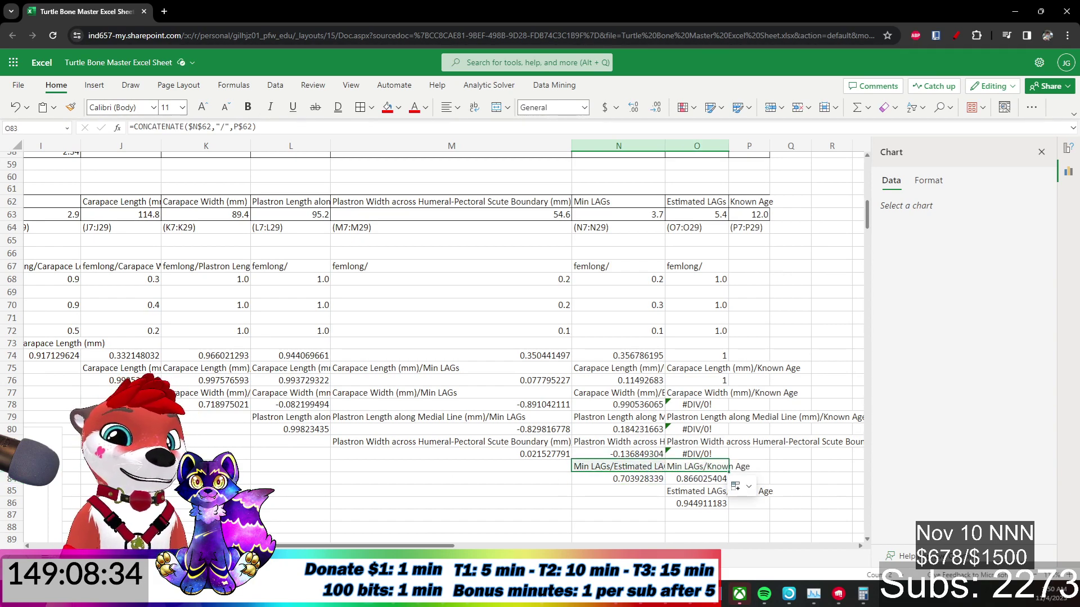
left_click(206, 466)
left_click(278, 467)
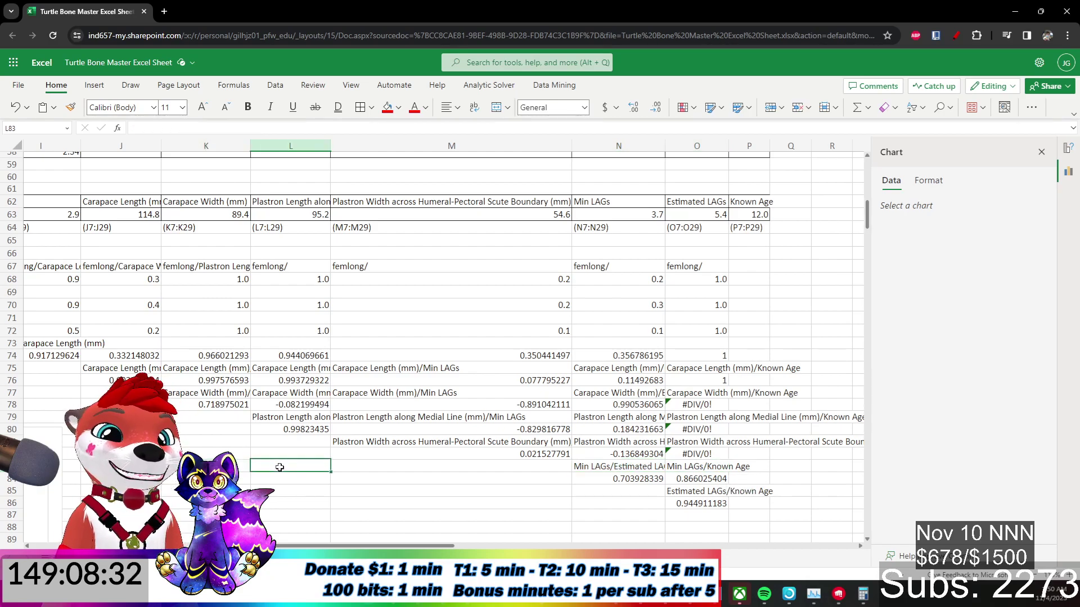
left_click(650, 502)
left_click_drag(416, 547, 335, 553)
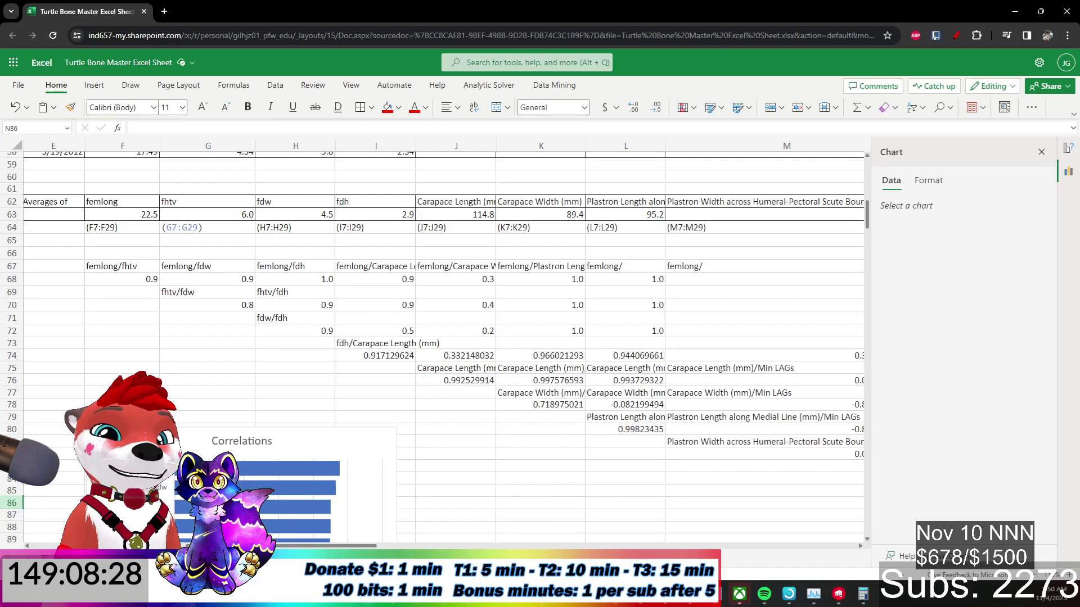
left_click_drag(336, 548, 310, 548)
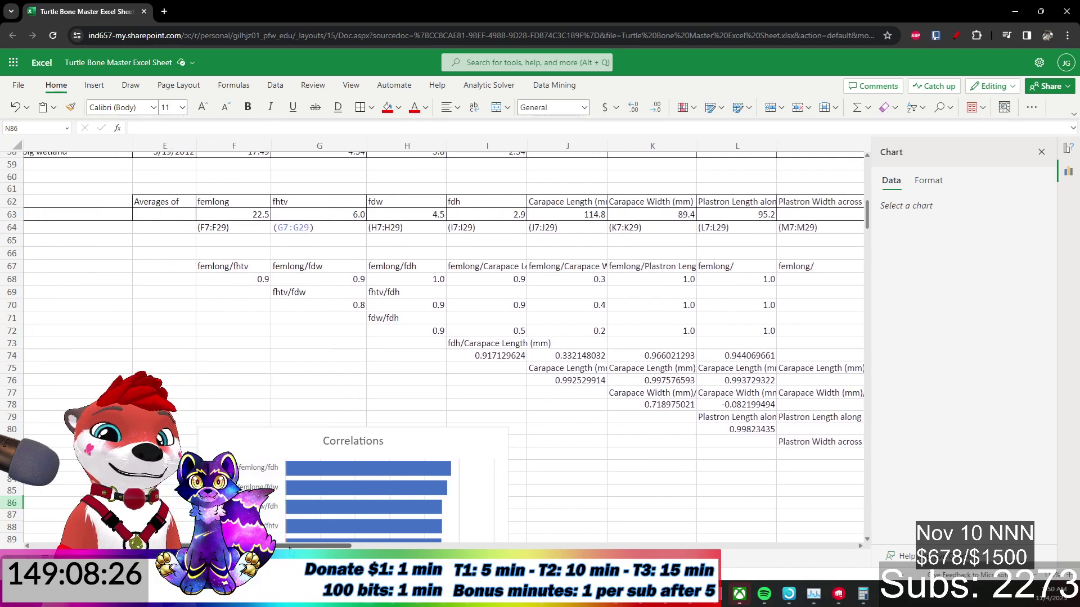
scroll(177, 201, "up", 3)
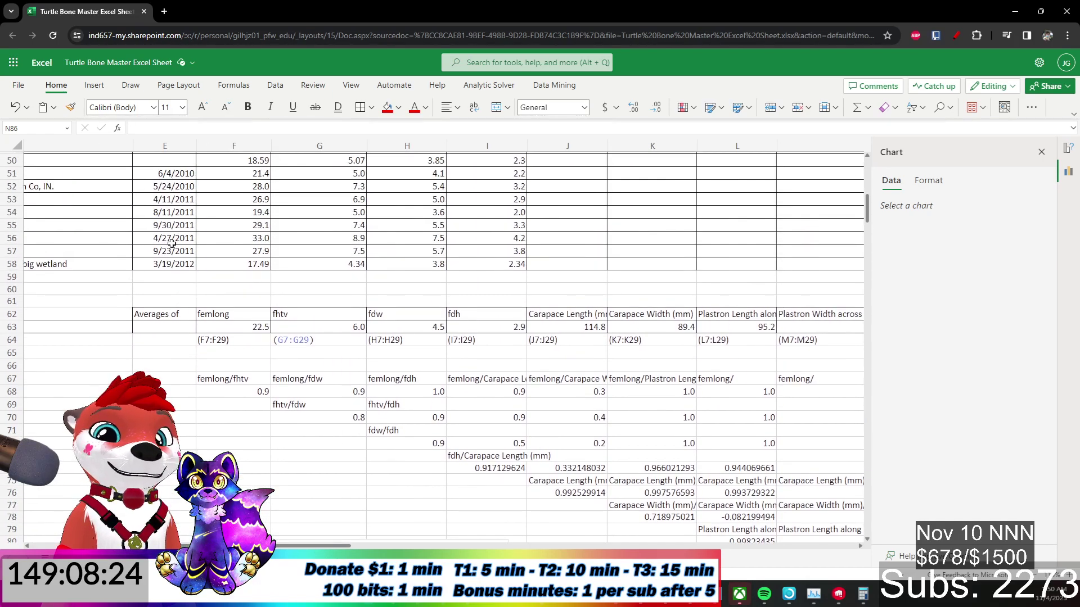
Select columns E through P of the sheet.
left_click(165, 145)
left_click_drag(312, 547, 407, 532)
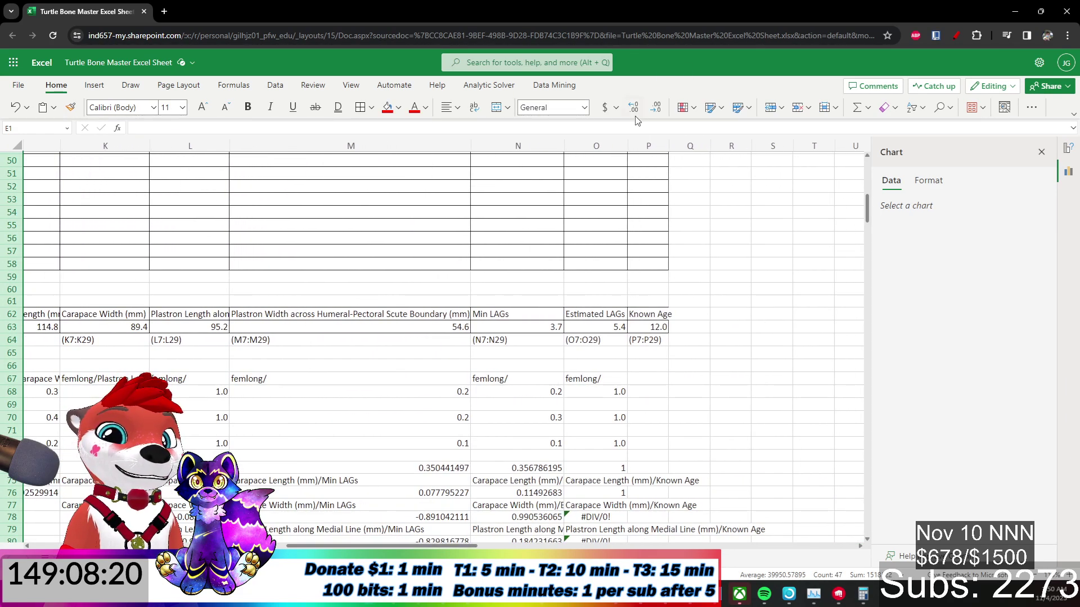
left_click(641, 146, "shift")
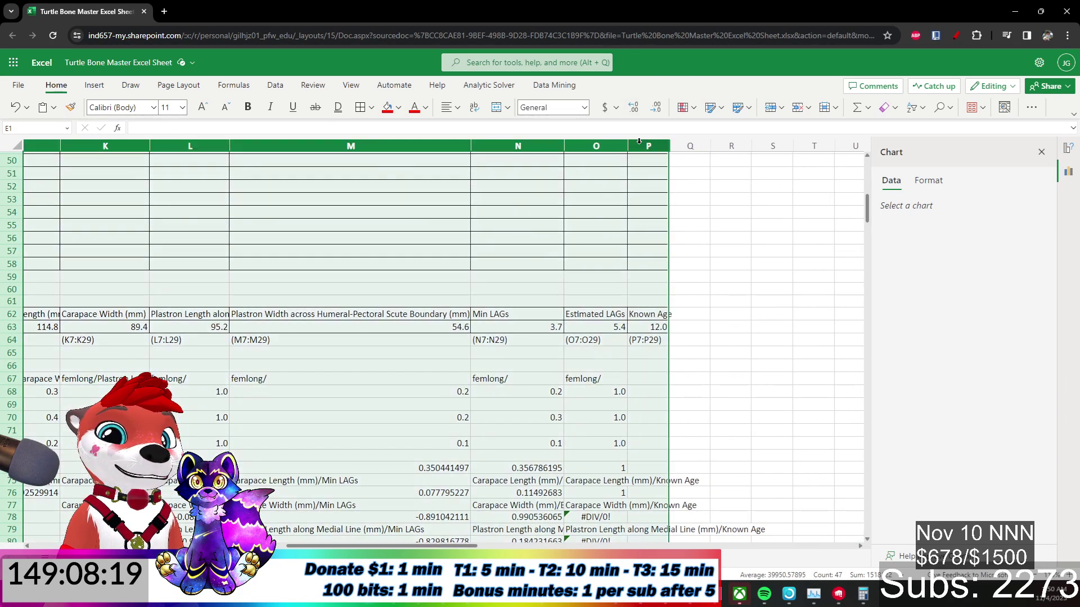
right_click(508, 301)
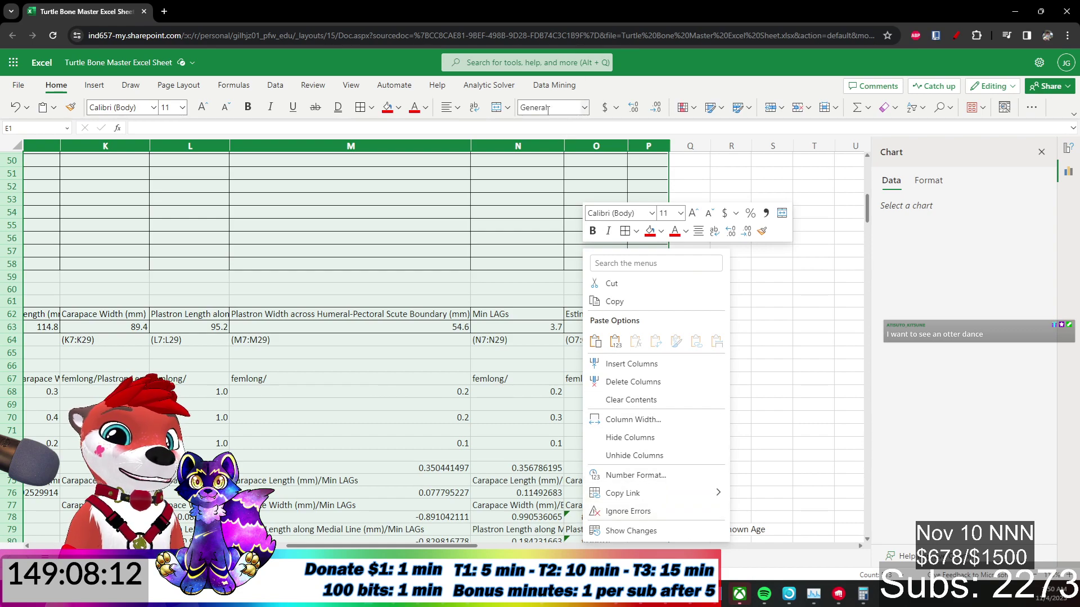
left_click(372, 51)
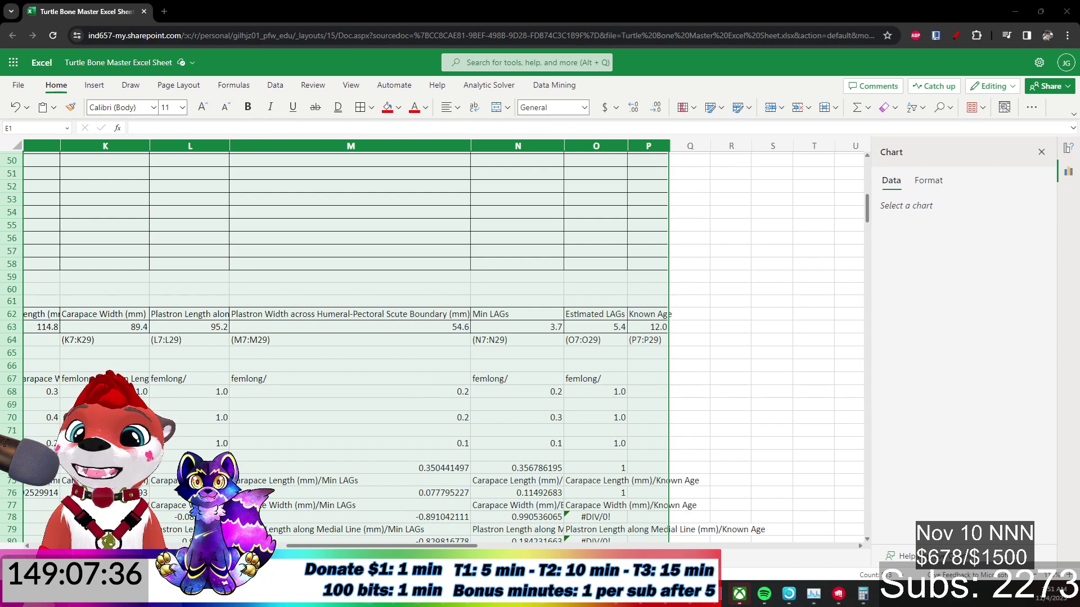
right_click(432, 346)
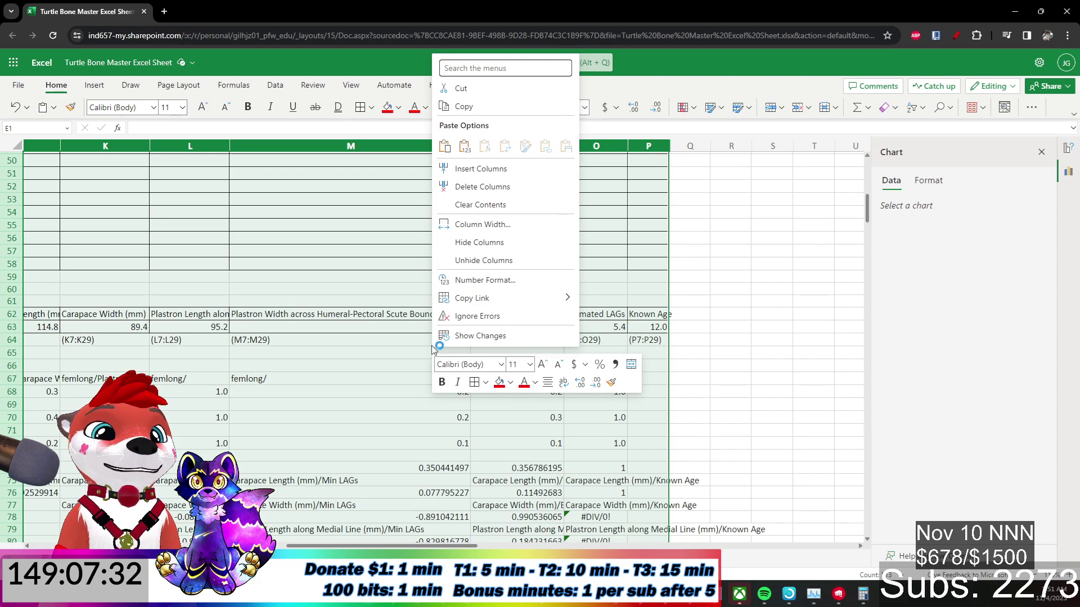
left_click(508, 221)
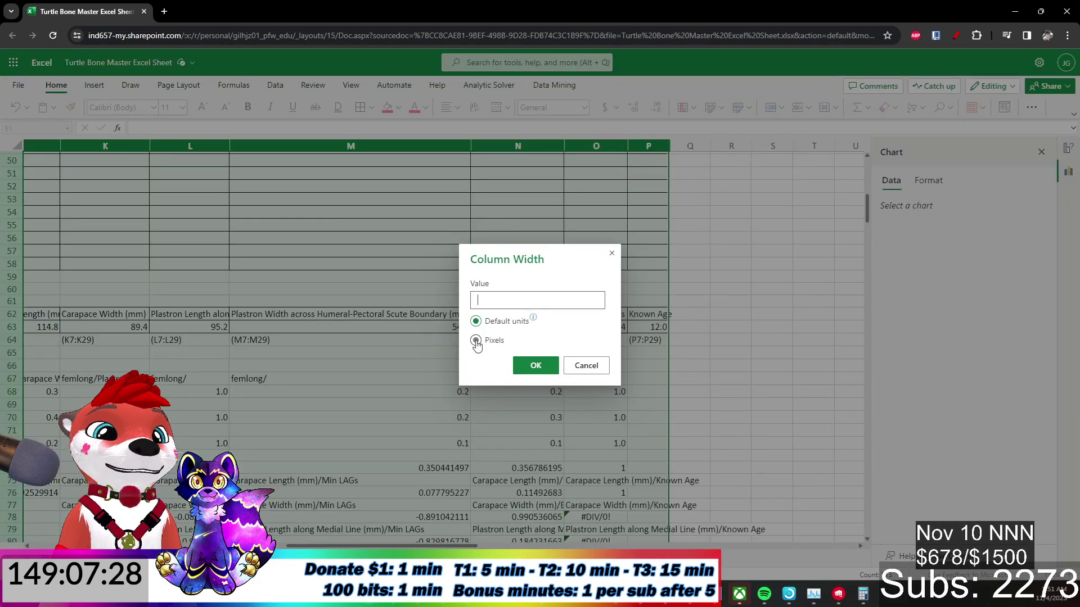
left_click(582, 366)
right_click(409, 308)
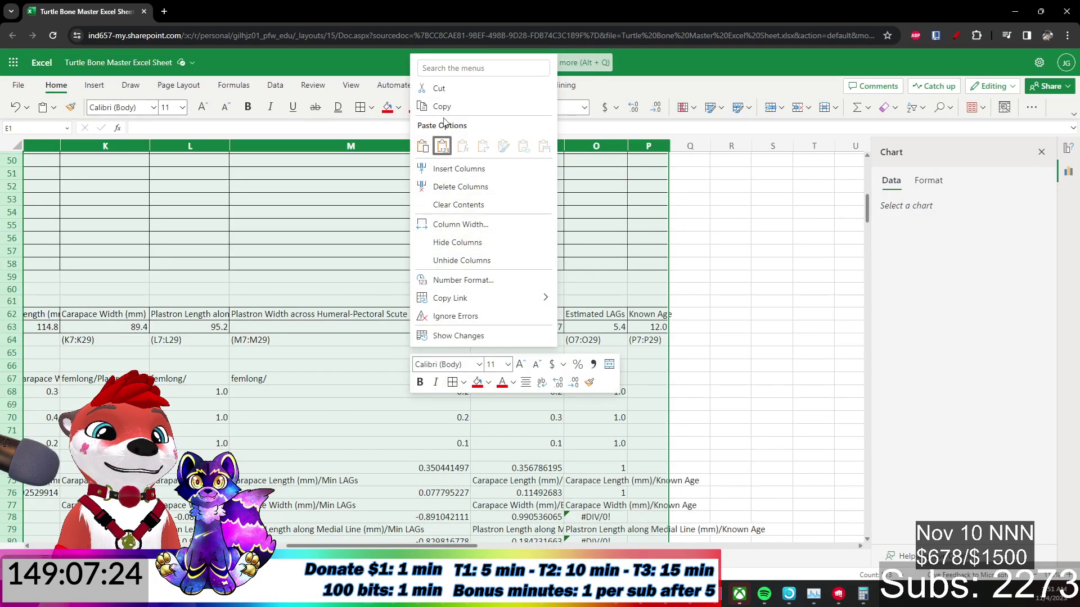
mouse_move(472, 305)
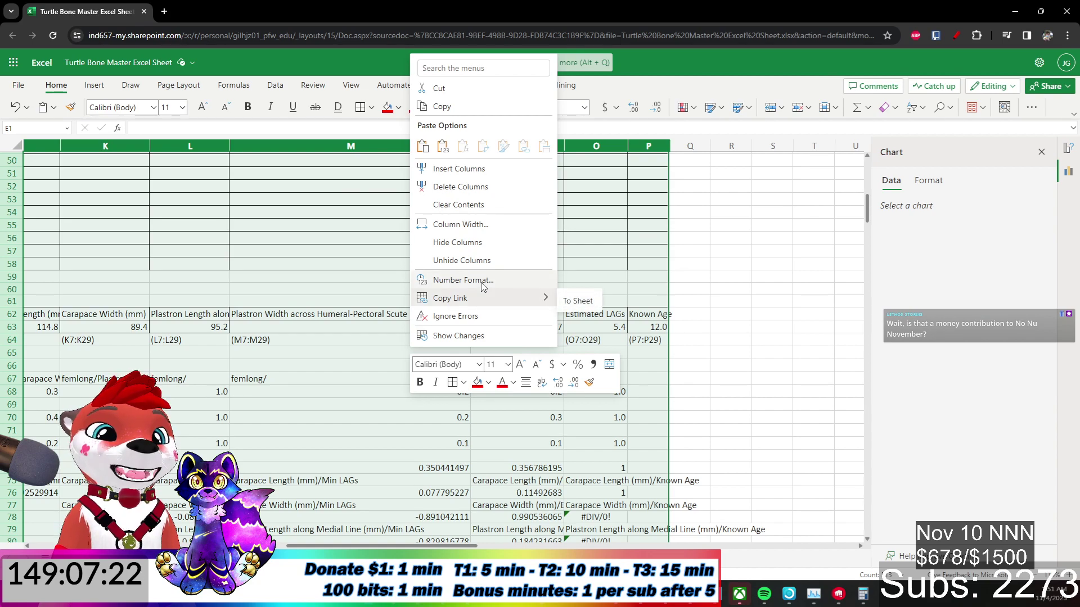
left_click(481, 281)
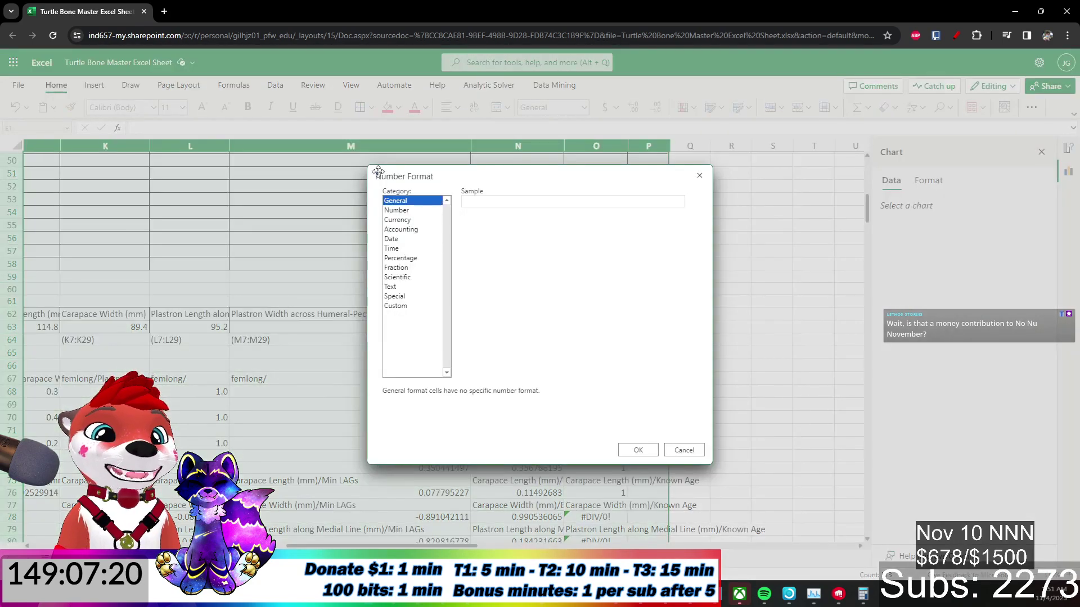
left_click(684, 450)
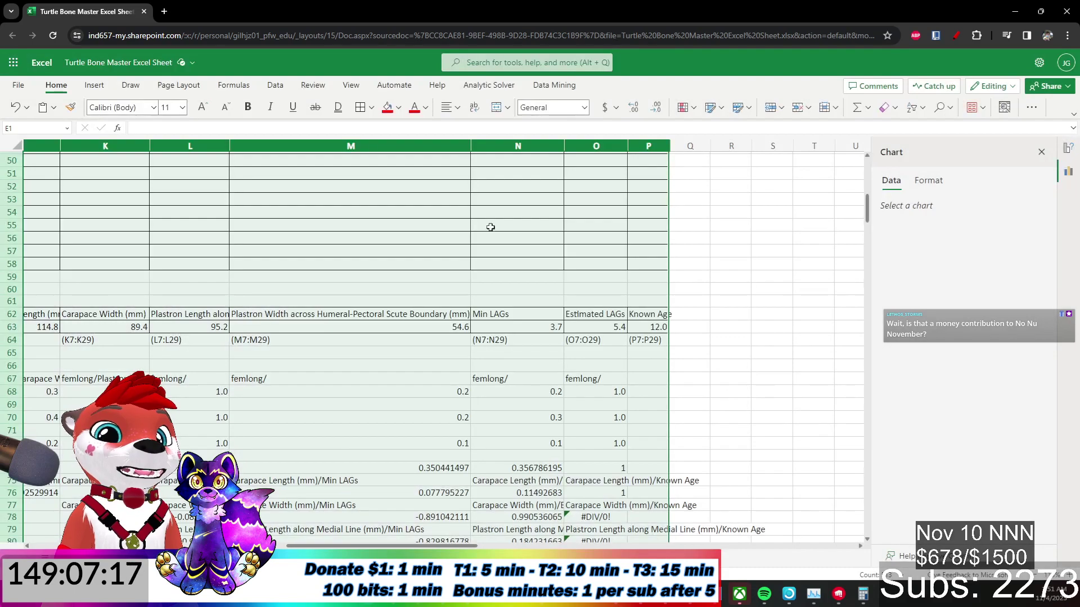
left_click(445, 113)
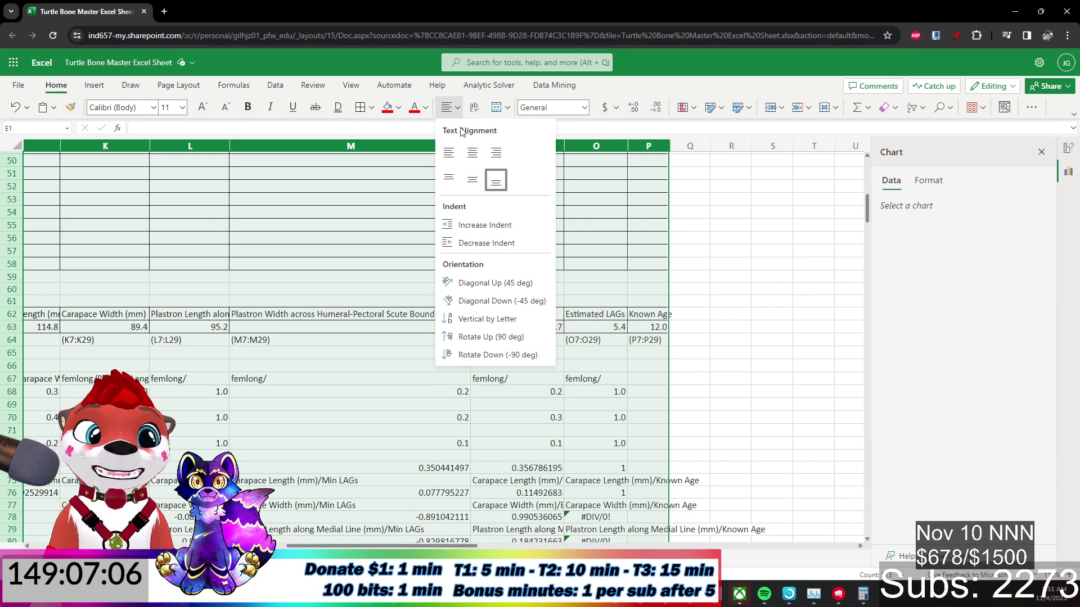
left_click(453, 110)
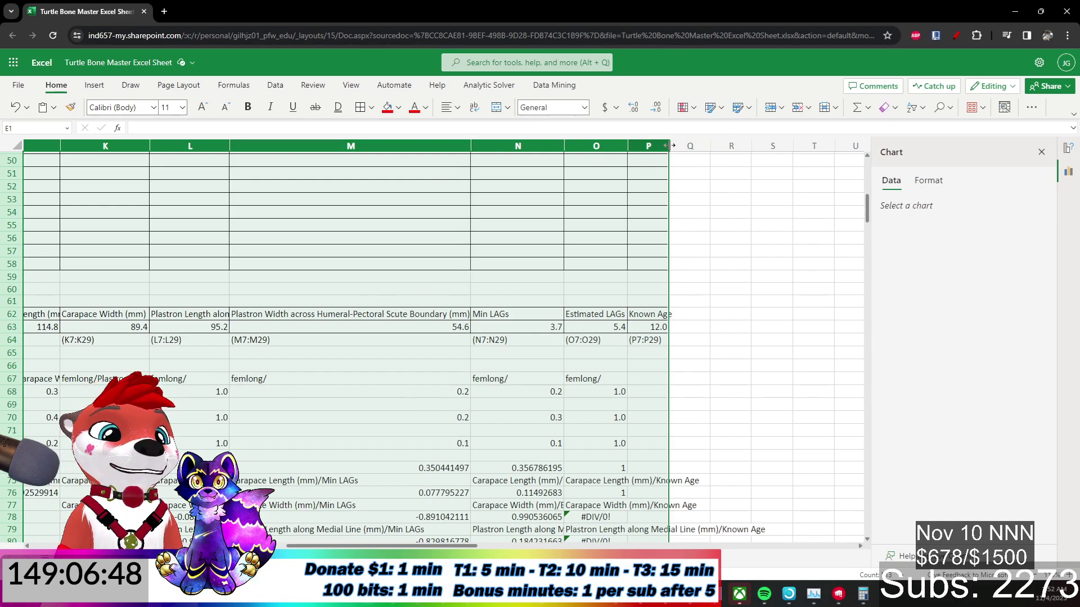
Autofit the widths of columns E through P to their contents.
scroll(427, 426, "right", 5)
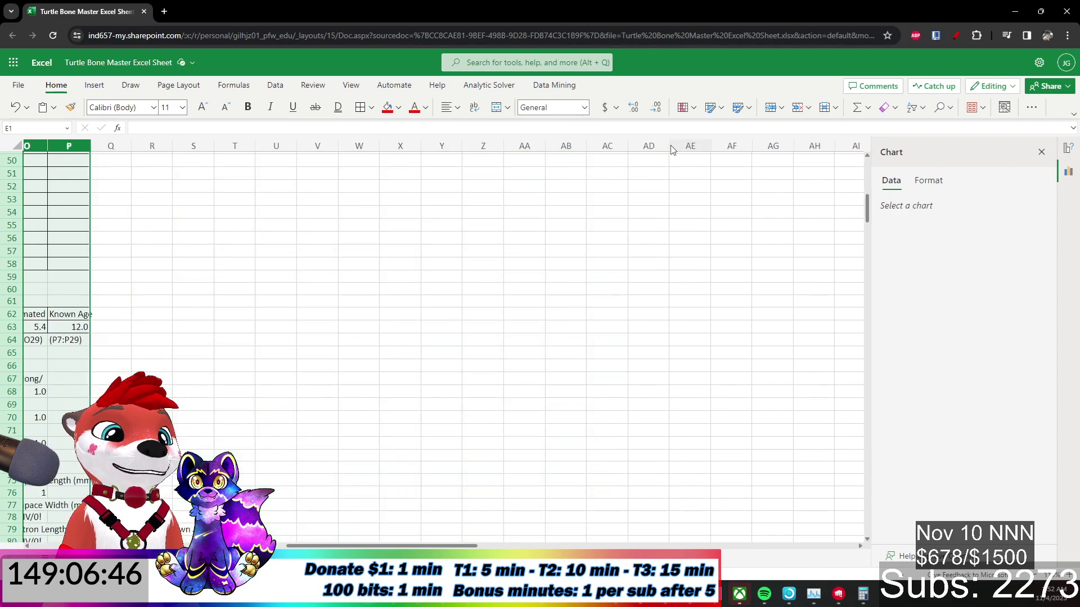
scroll(313, 528, "left", 10)
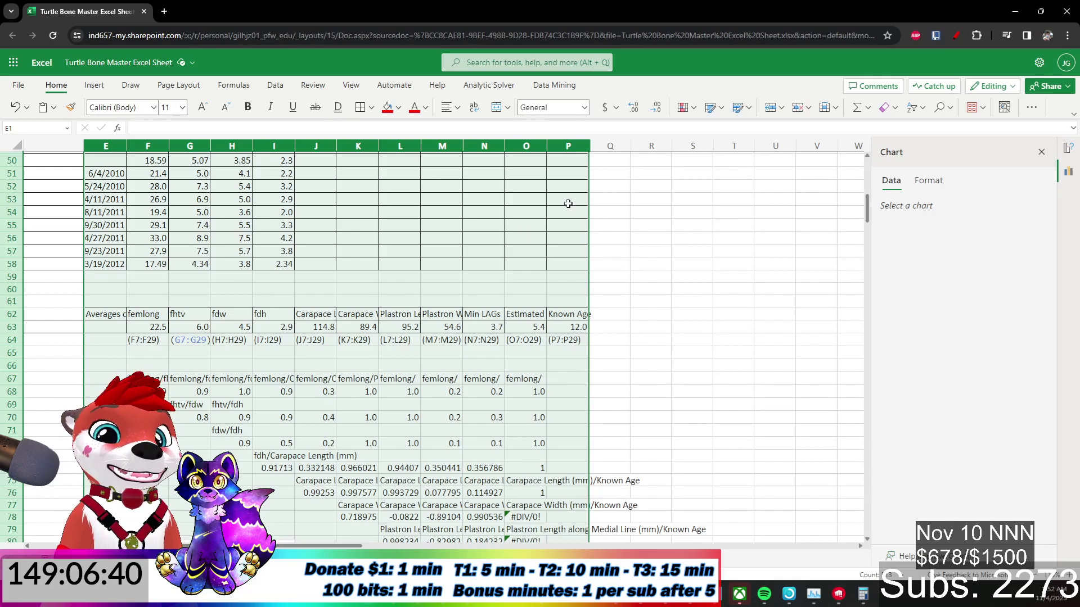
scroll(568, 204, "up", 4)
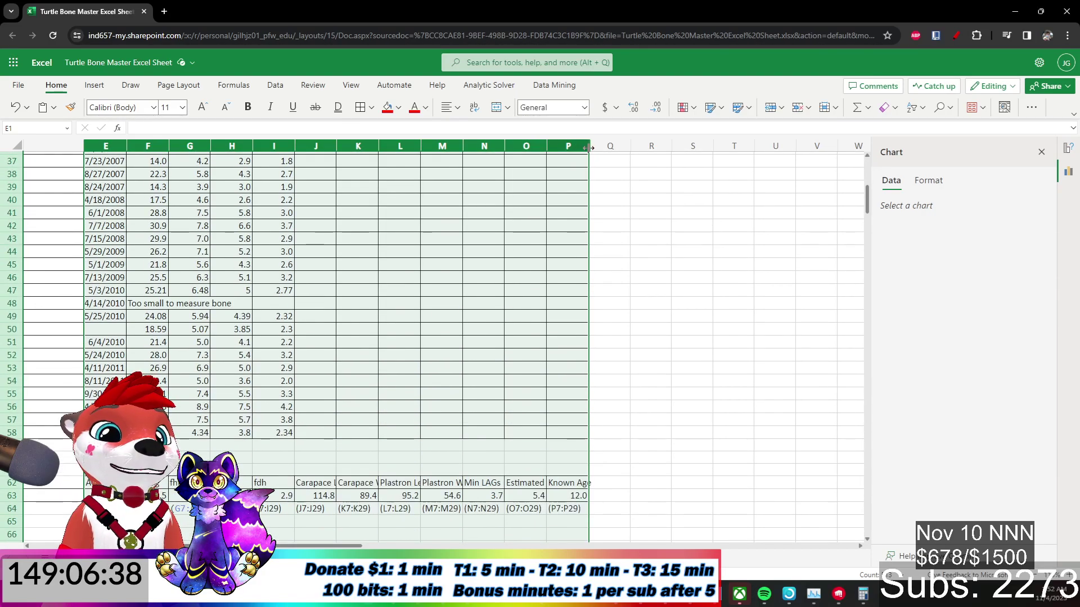
double_click(589, 148)
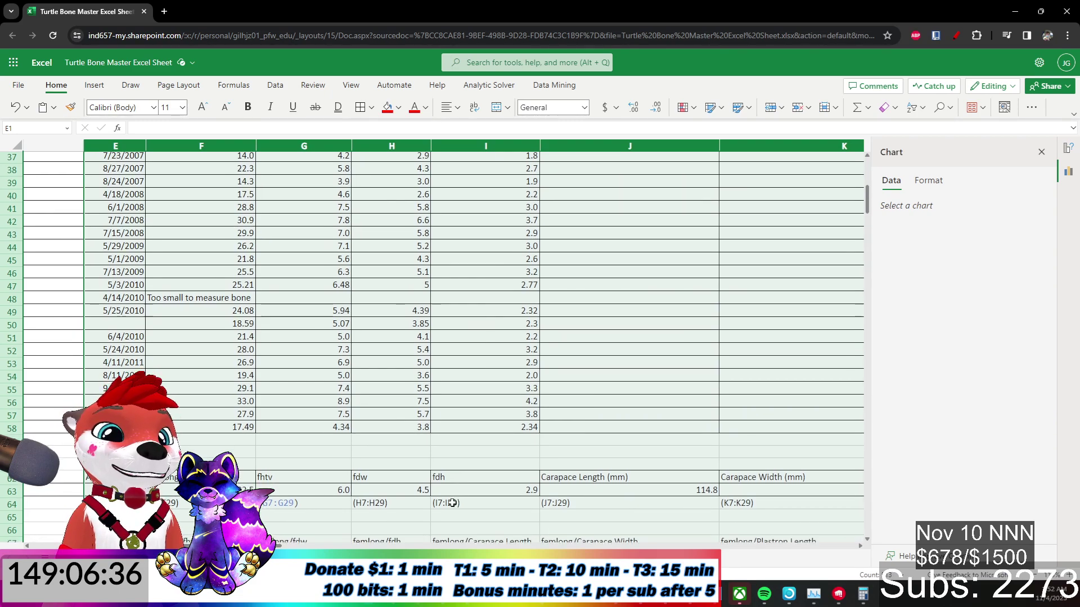
Make the first reference in cell I73's CONCATENATE formula absolute, as $I$62.
scroll(455, 498, "down", 3)
scroll(386, 453, "down", 3)
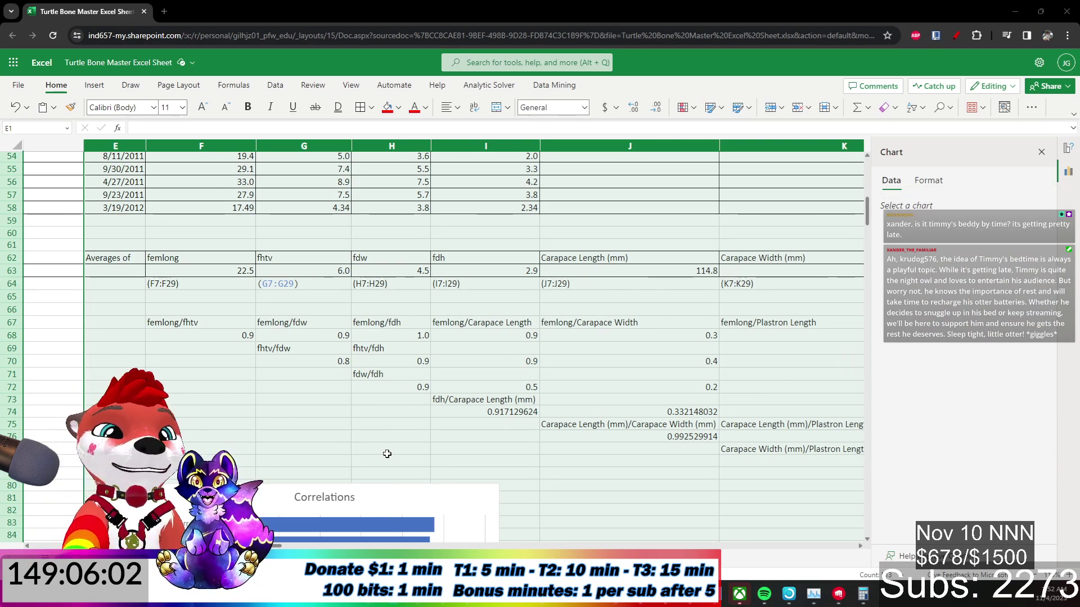
left_click(428, 424)
left_click_drag(276, 545, 329, 541)
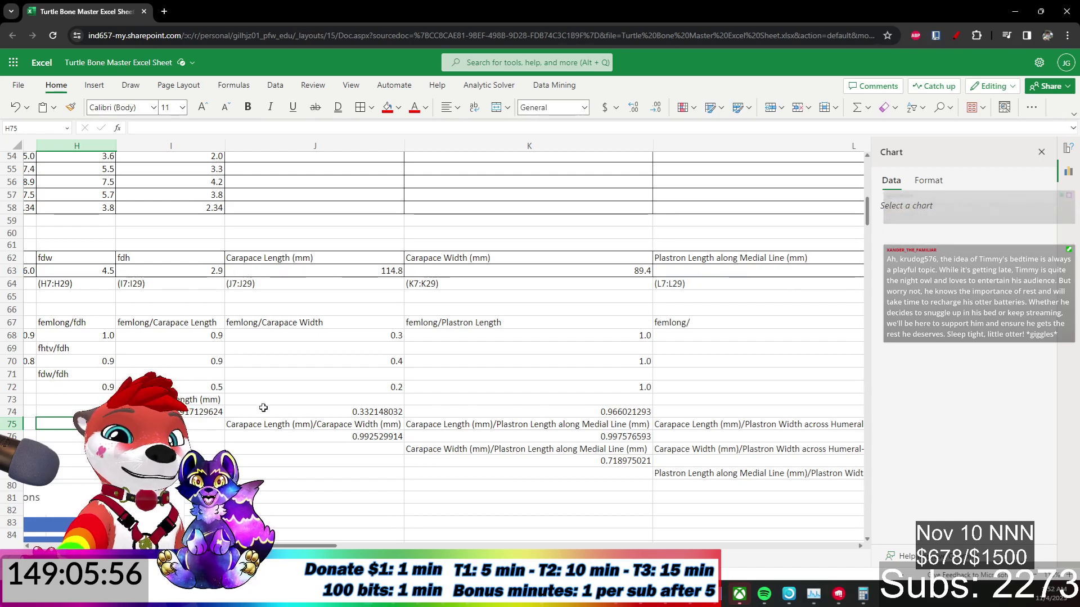
left_click(222, 400)
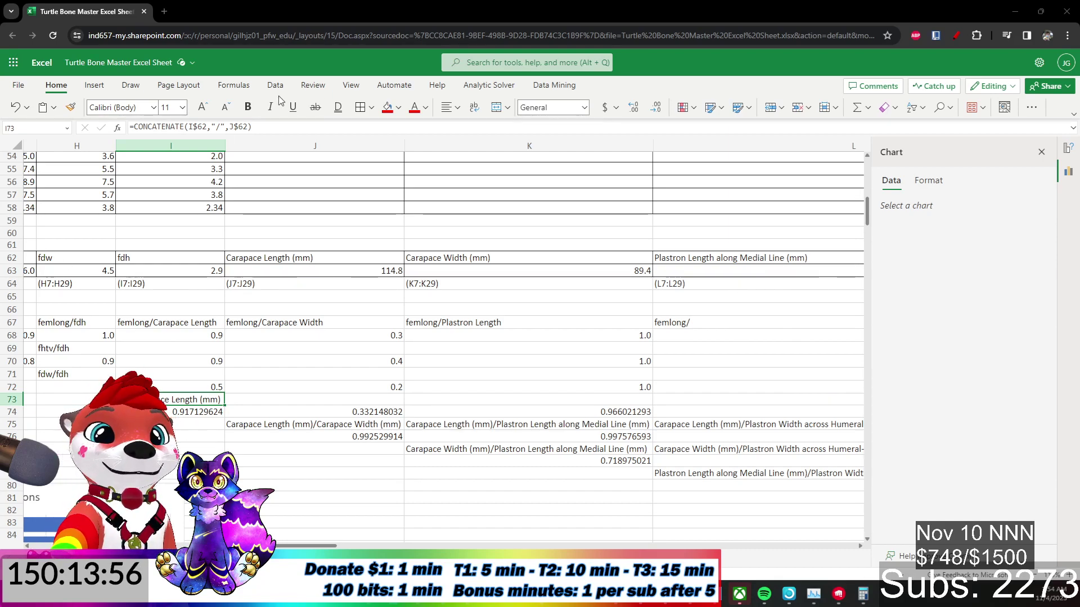
left_click(190, 127)
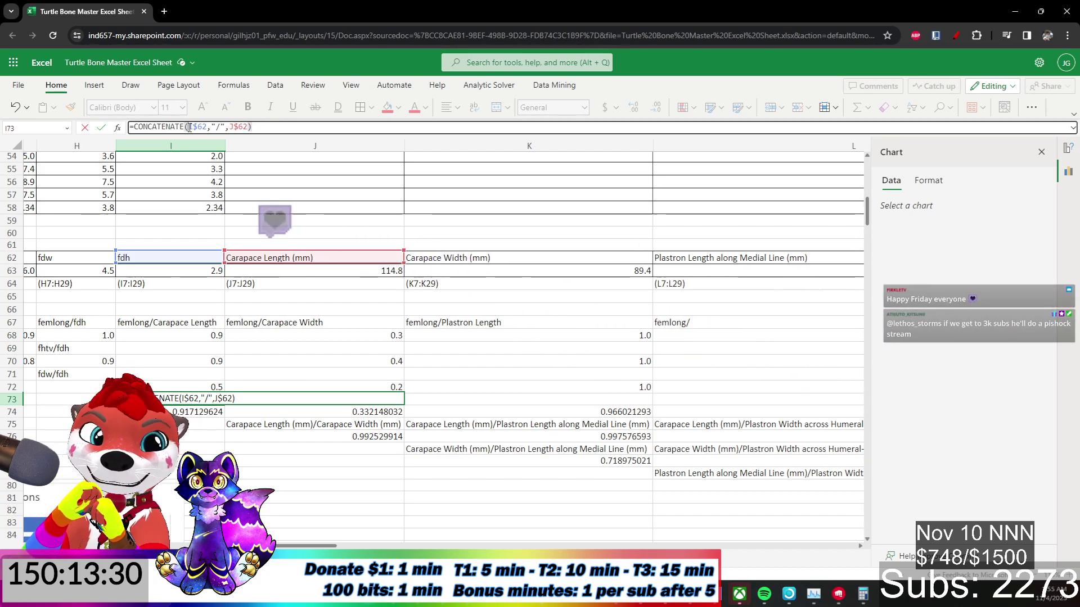
left_click(191, 412)
key("BackSpace")
key("BackSpace")
key("BackSpace")
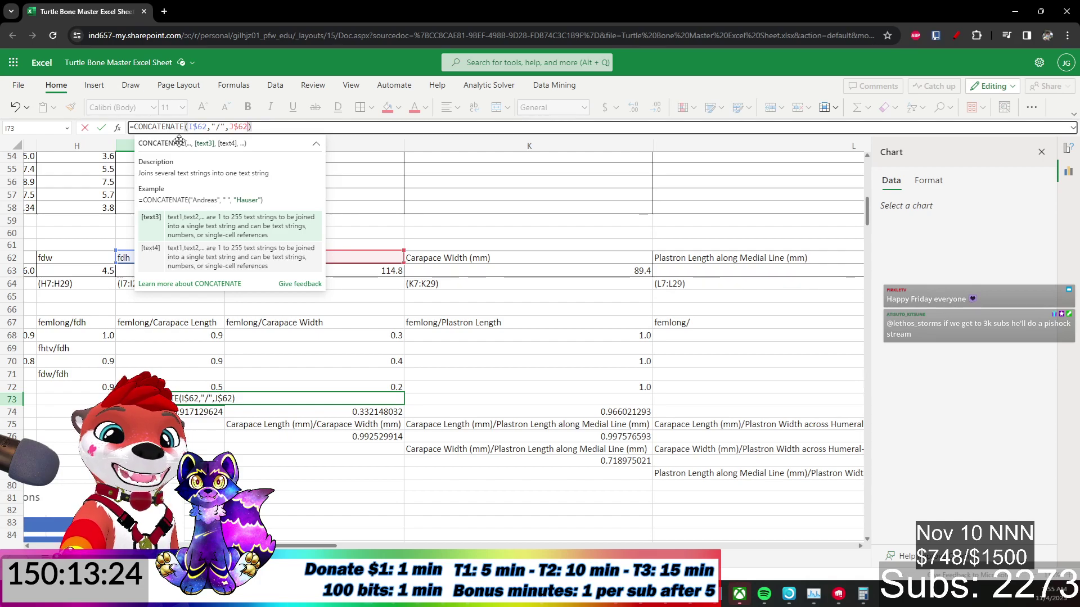
left_click(190, 127)
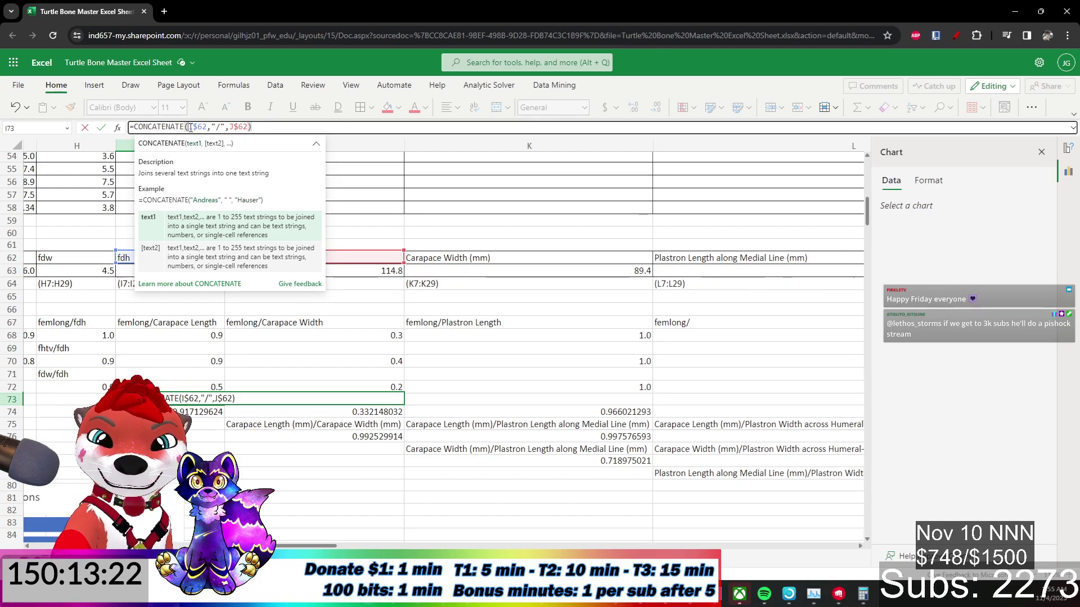
key("Return")
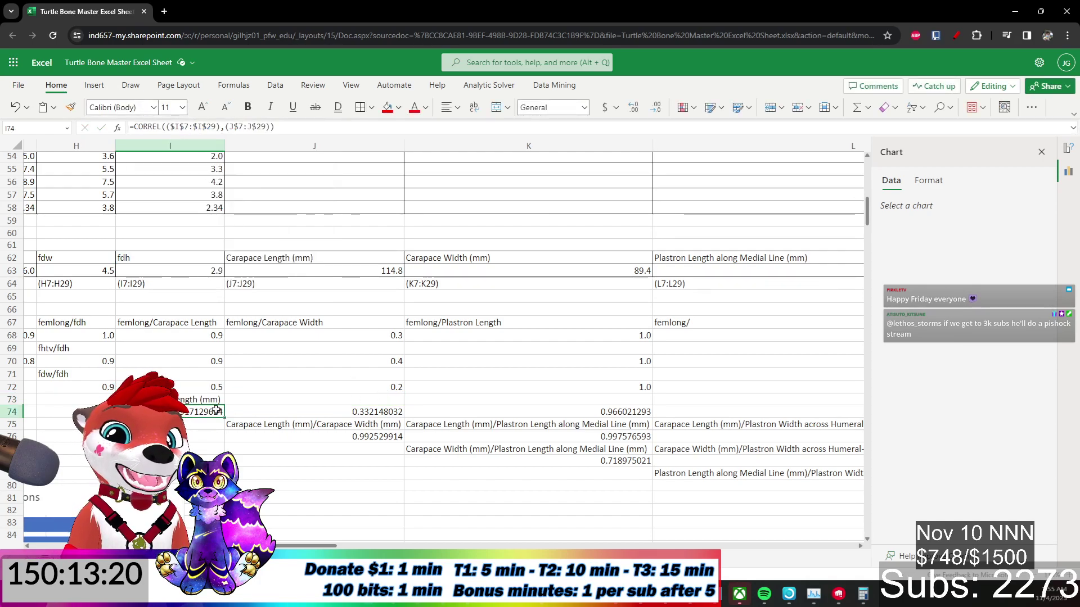
Remove the column lock from the first reference in I73 so the formula reads =CONCATENATE(I$62,"/",J$62).
left_click(78, 372)
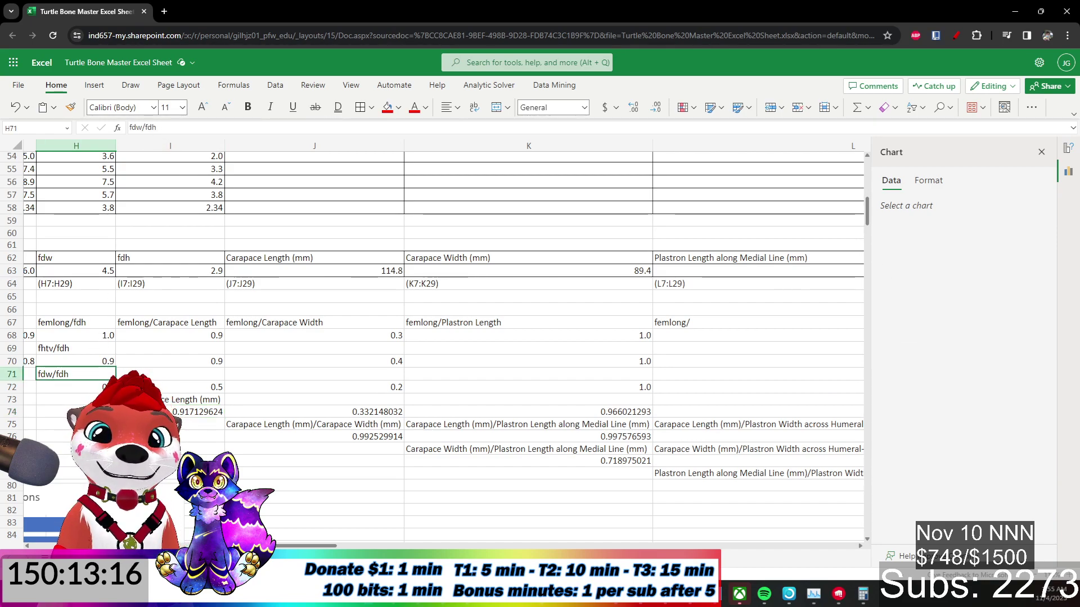
left_click(168, 399)
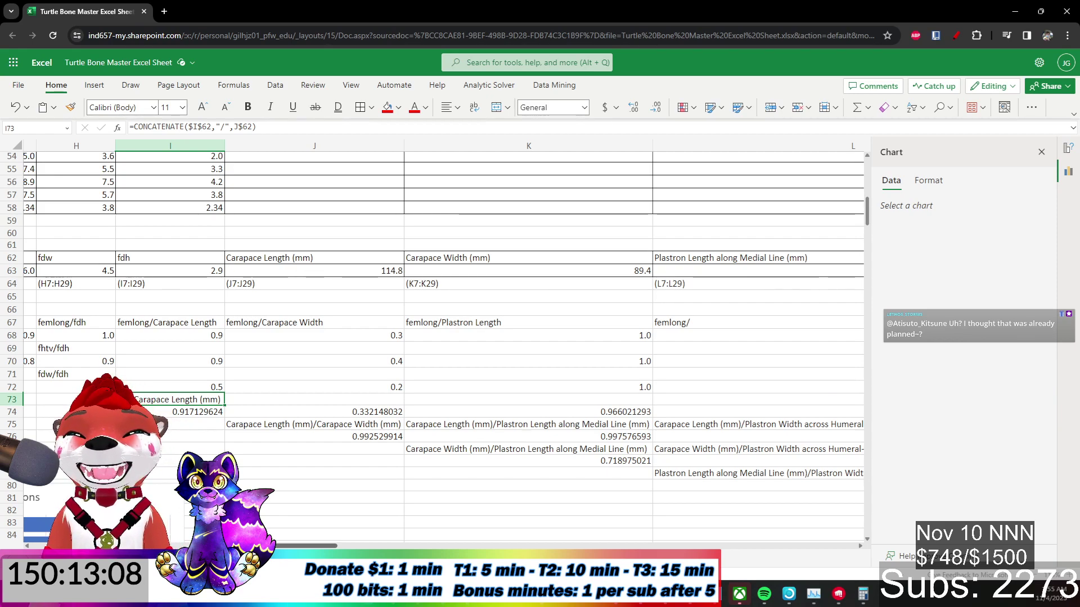
scroll(443, 342, "left", 5)
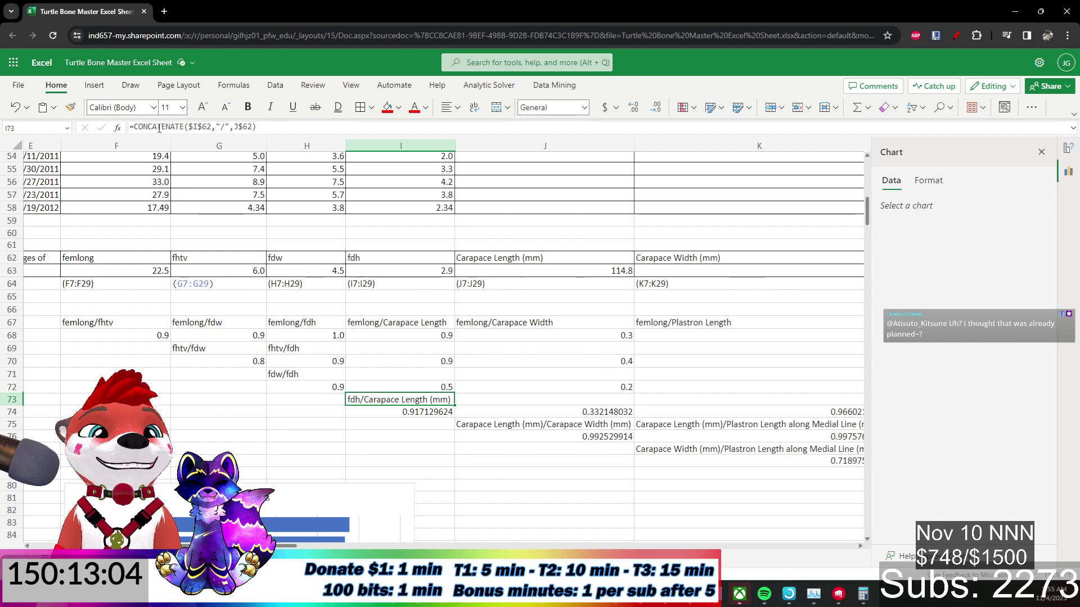
left_click(198, 127)
key("BackSpace")
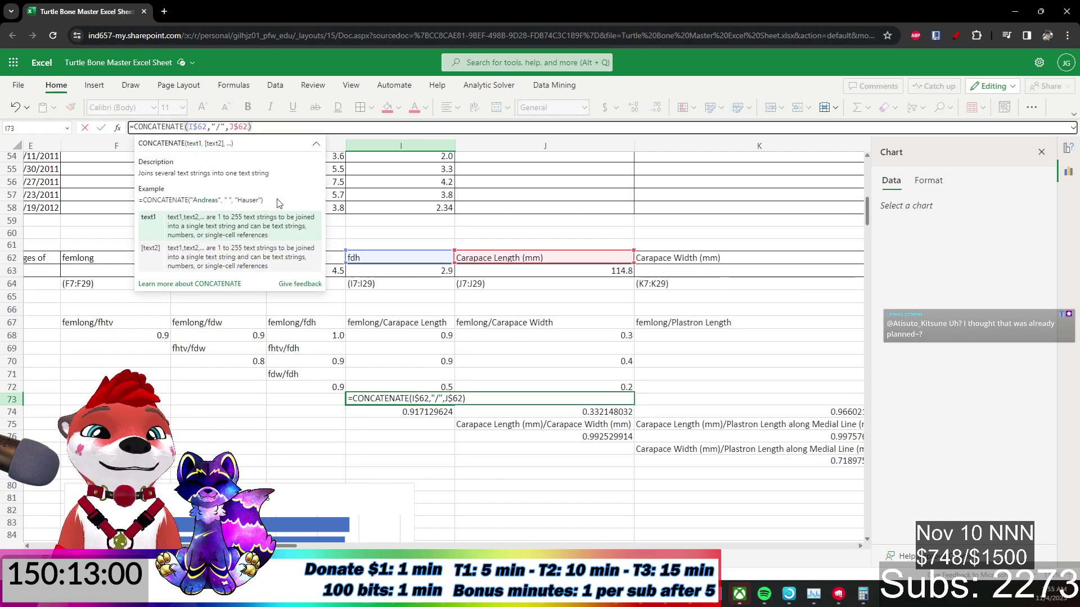
key("Return")
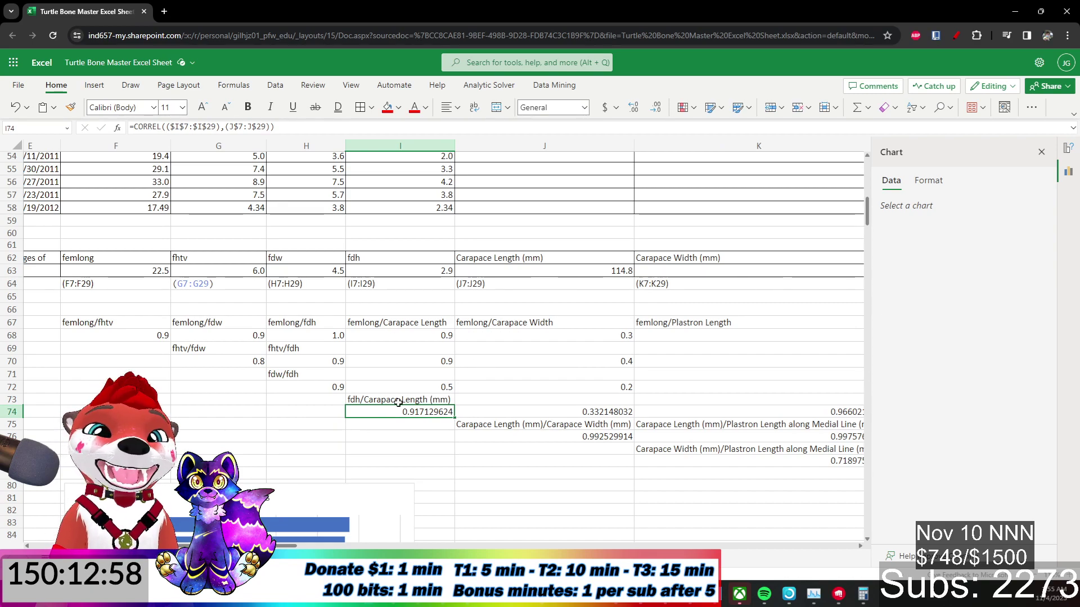
Copy the CONCATENATE label formula from I73 into cells H71 and G69.
left_click(382, 396)
key("ctrl+c")
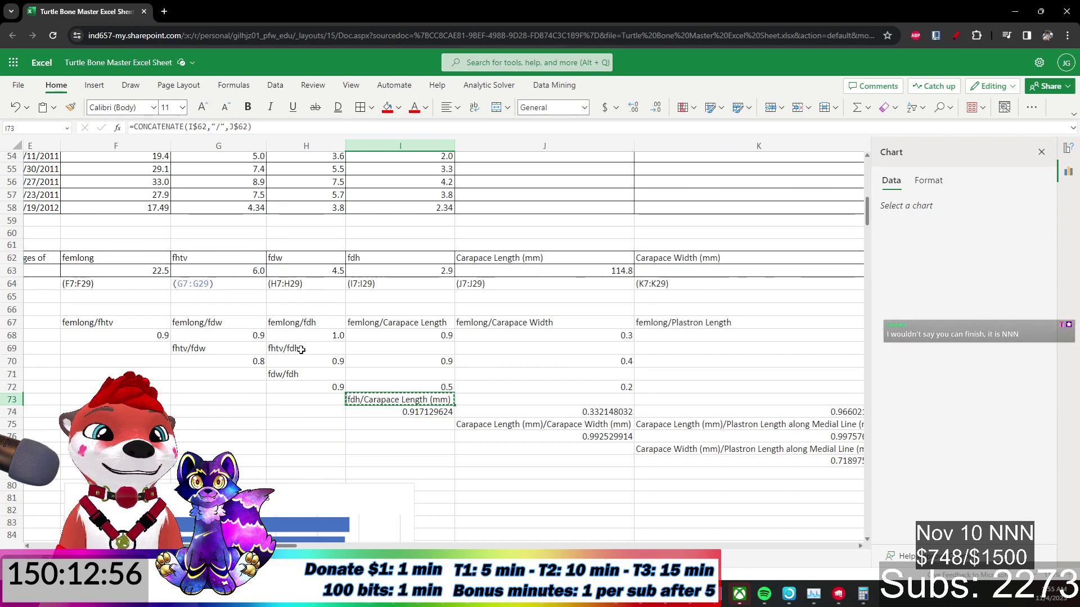
left_click(273, 372)
key("ctrl+v")
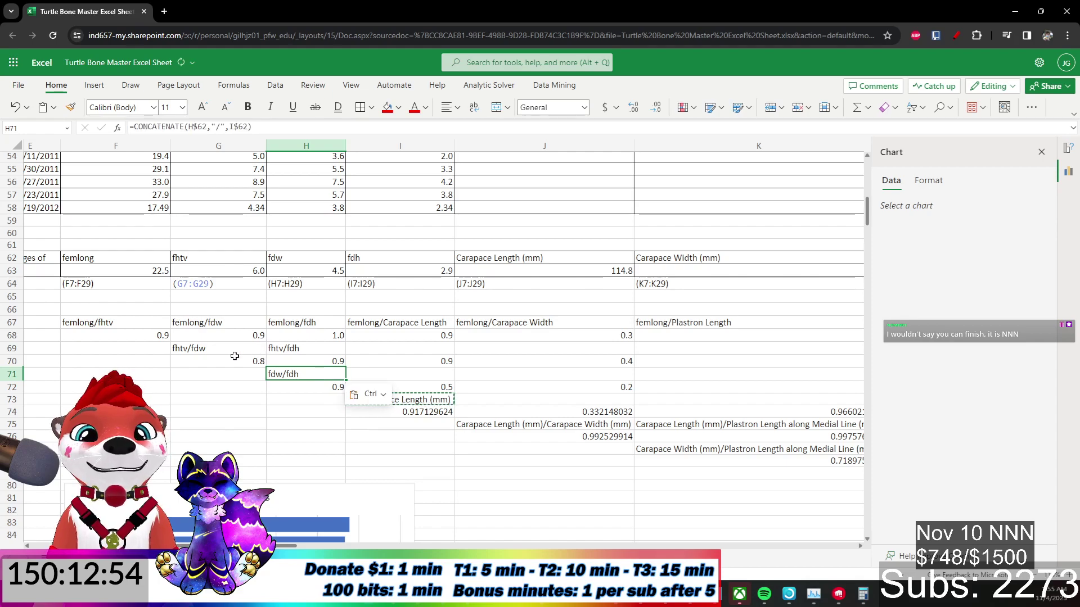
left_click(230, 346)
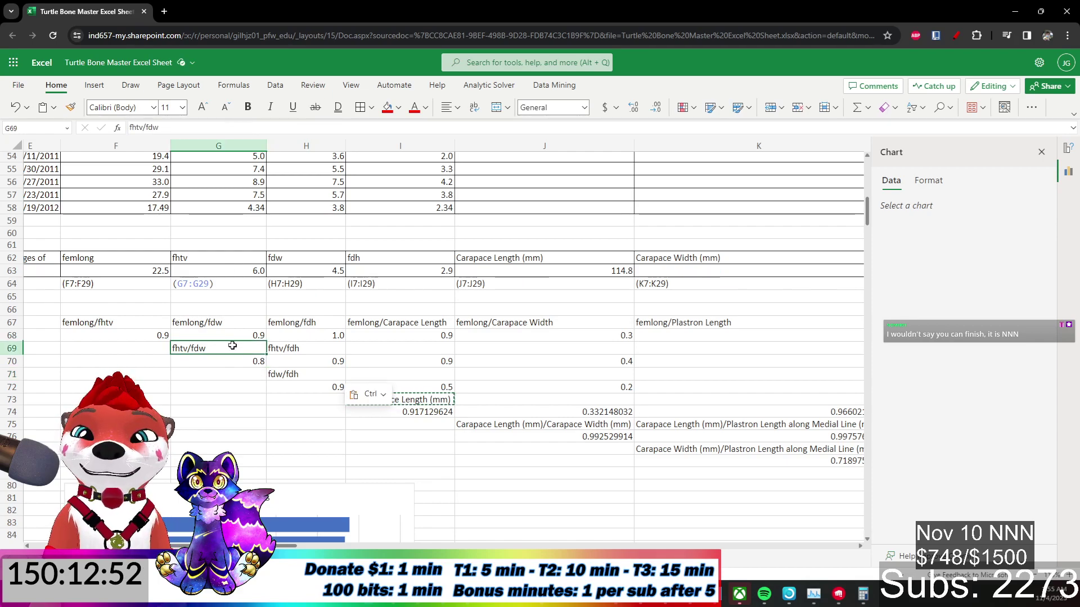
key("ctrl+v")
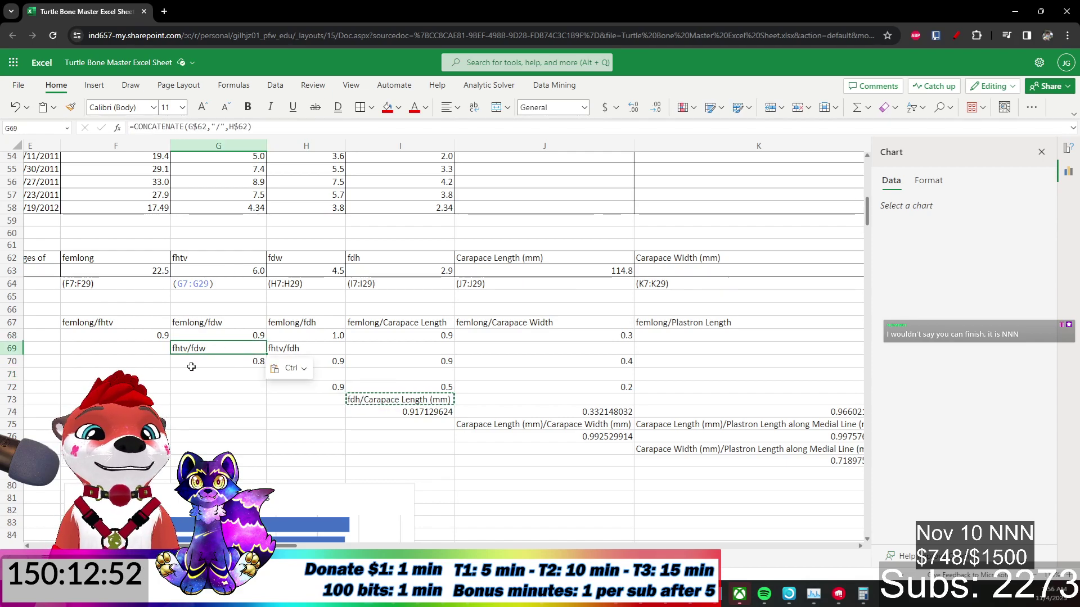
Clear the fhtv/fdh label from cell H69.
left_click(326, 350)
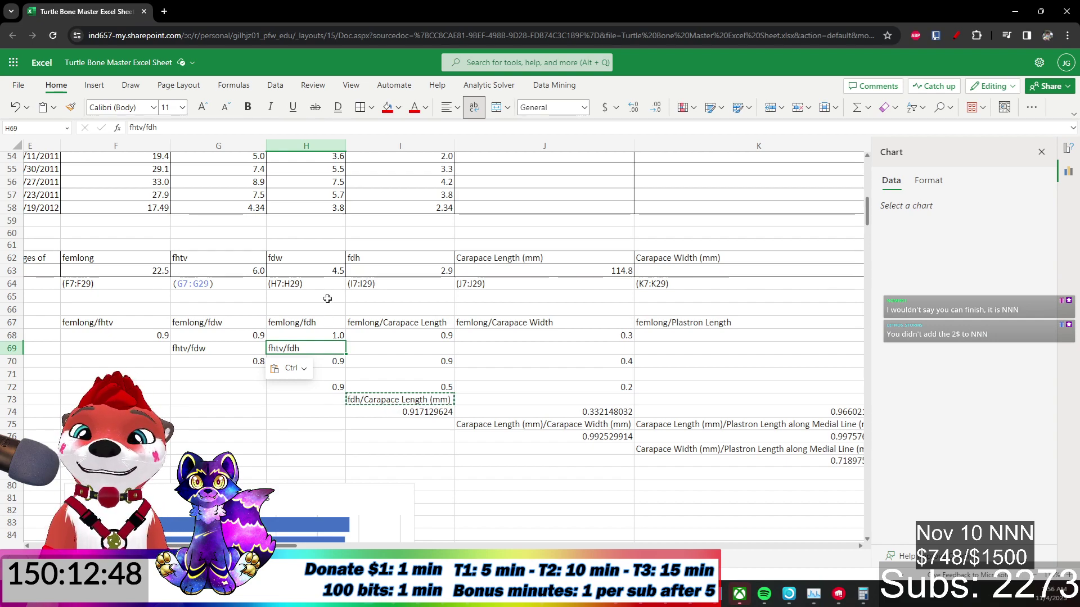
key("BackSpace")
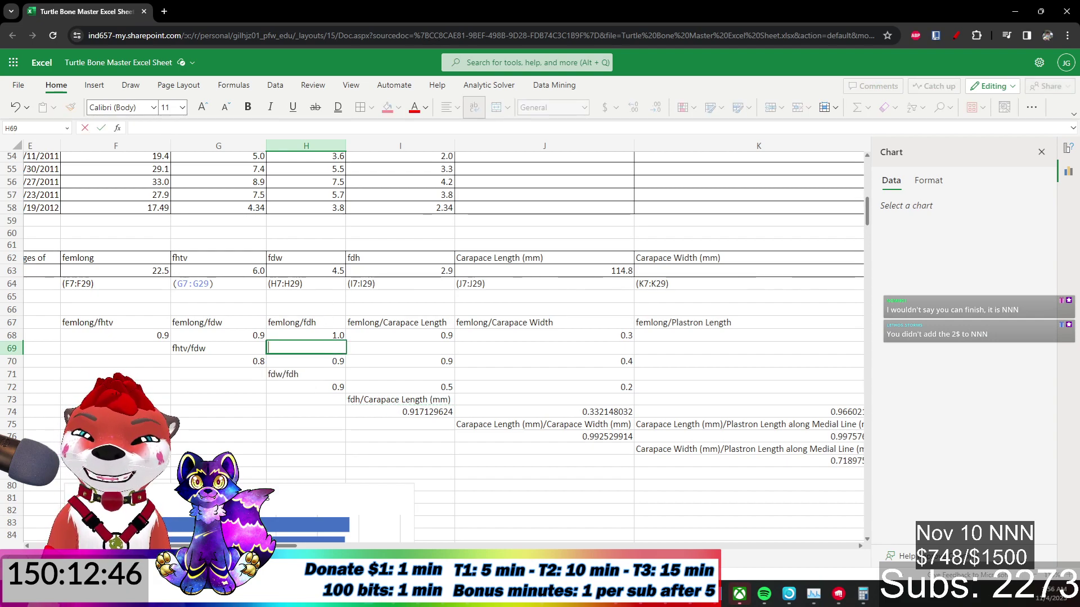
key("ctrl+Return")
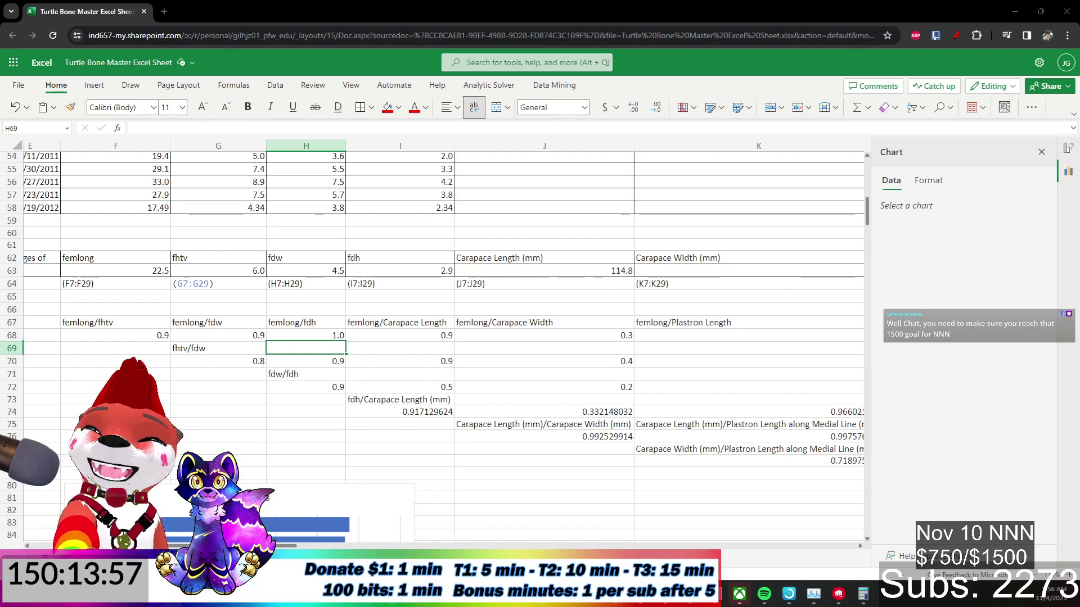
Lock the column of the first reference in the CONCATENATE formulas in G69 and H71, as $G$62 and $H$62.
left_click(189, 347)
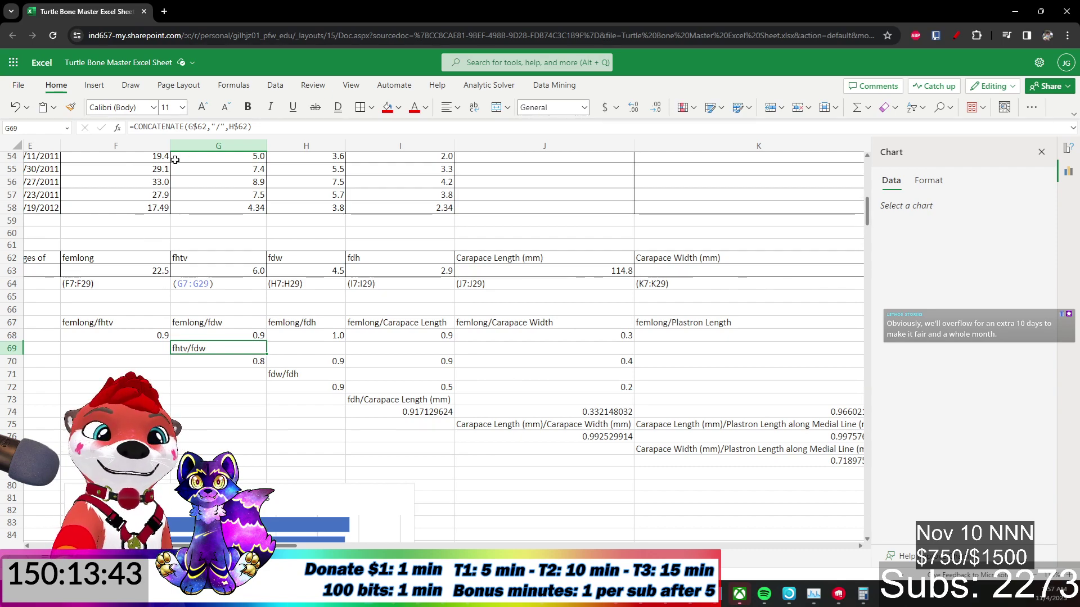
left_click(188, 127)
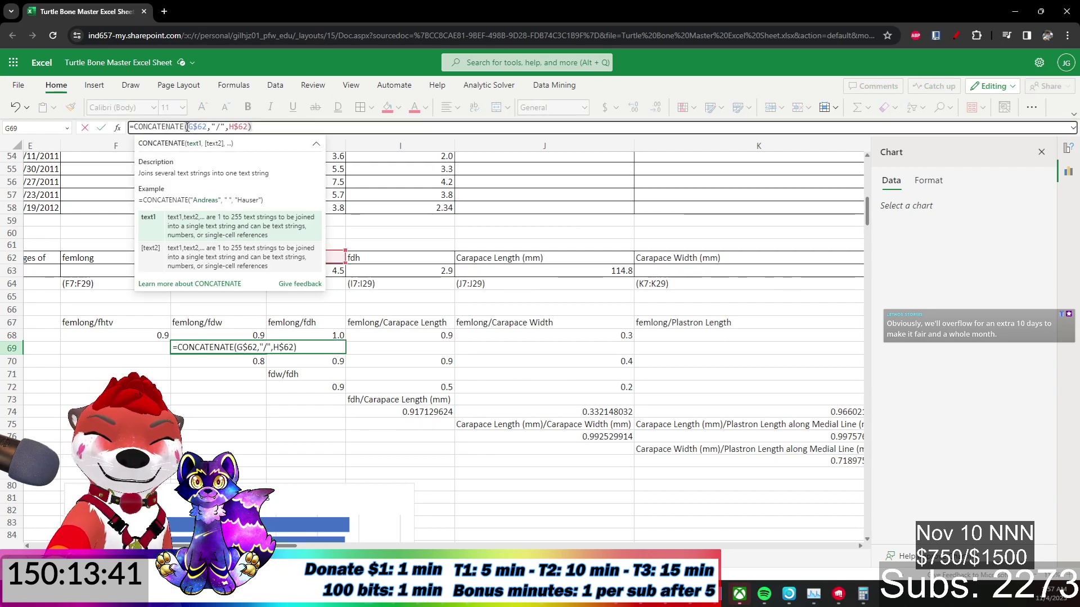
key("Return")
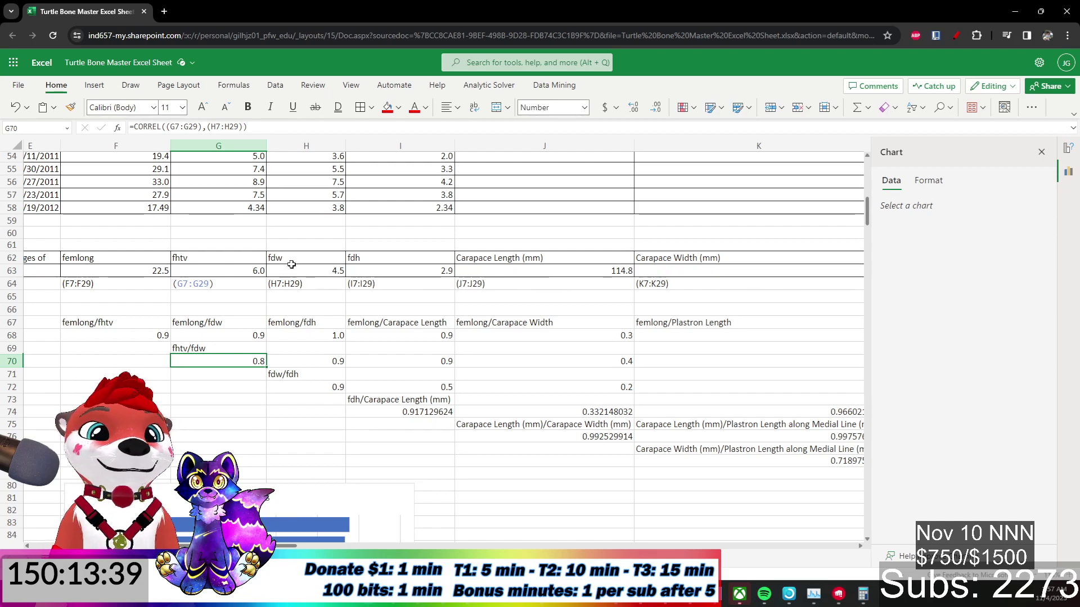
left_click(304, 371)
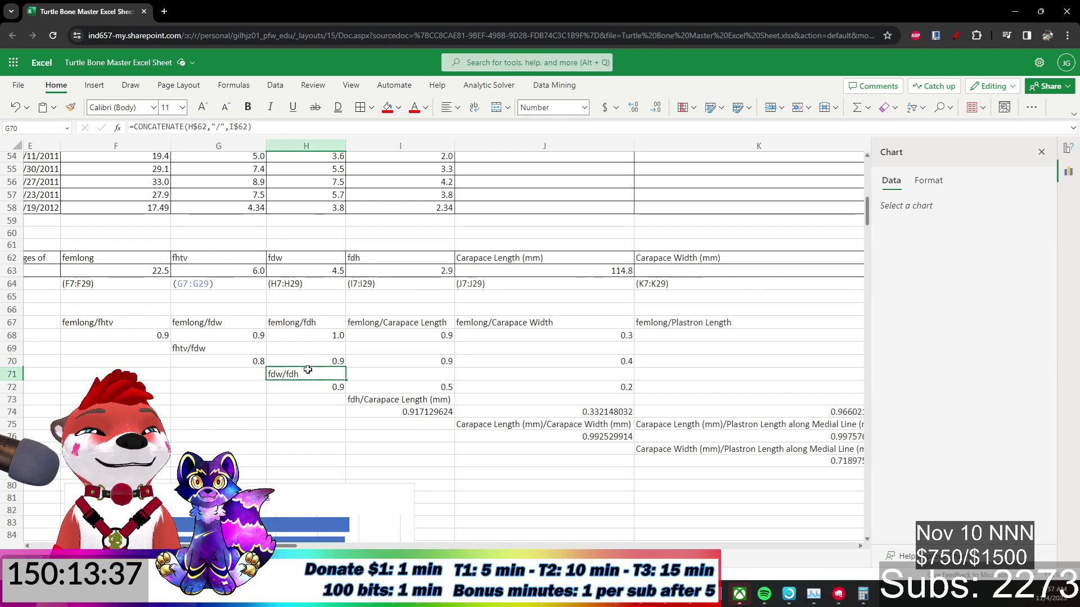
left_click(190, 131)
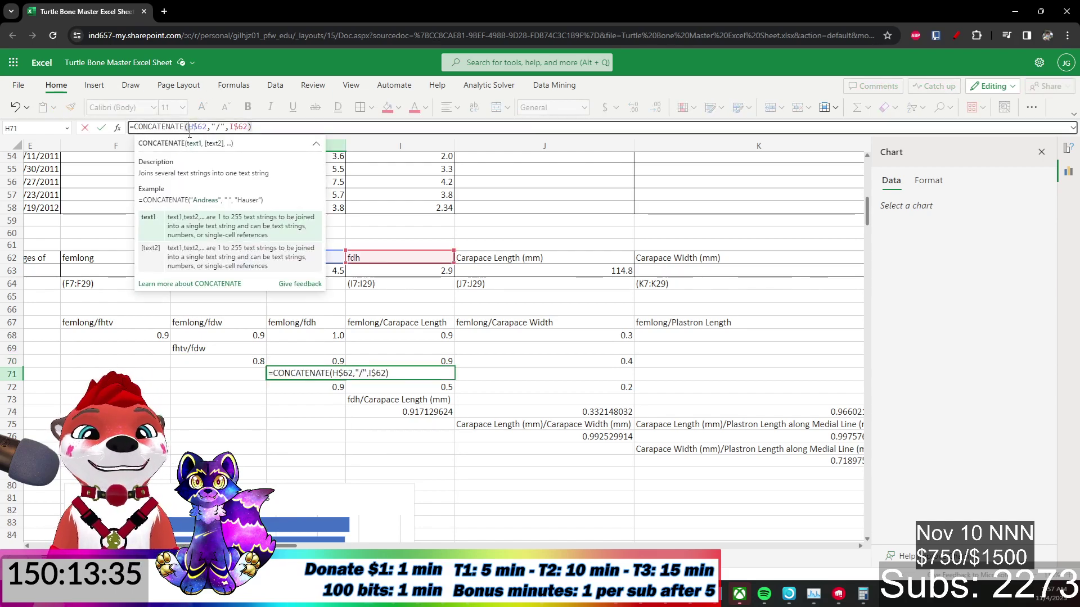
key("Return")
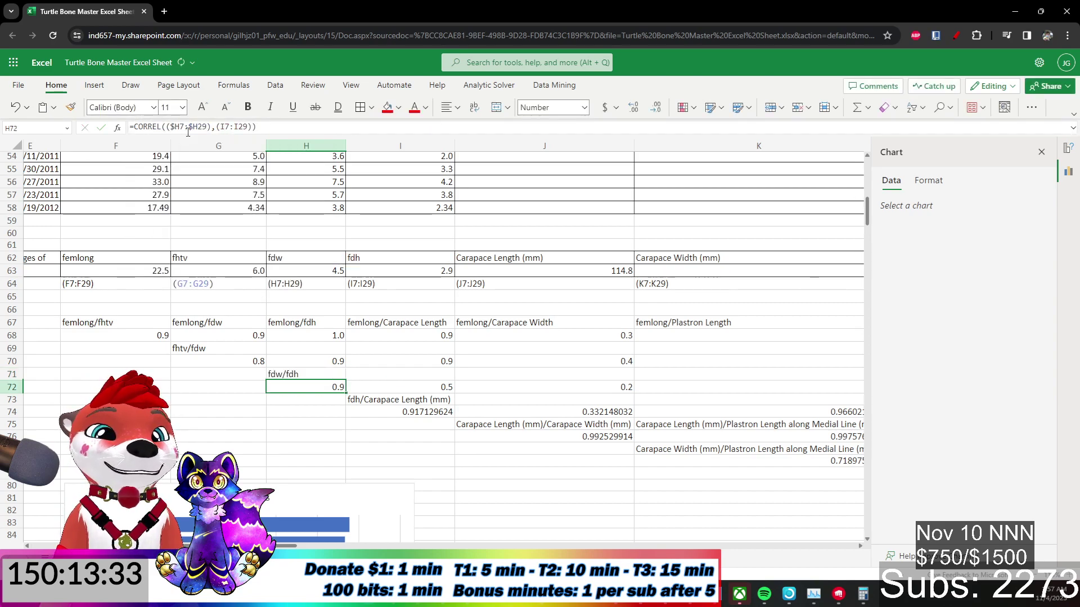
Make the first reference absolute in cell I73's label formula so it reads =CONCATENATE($I$62,"/",J$62).
left_click(408, 398)
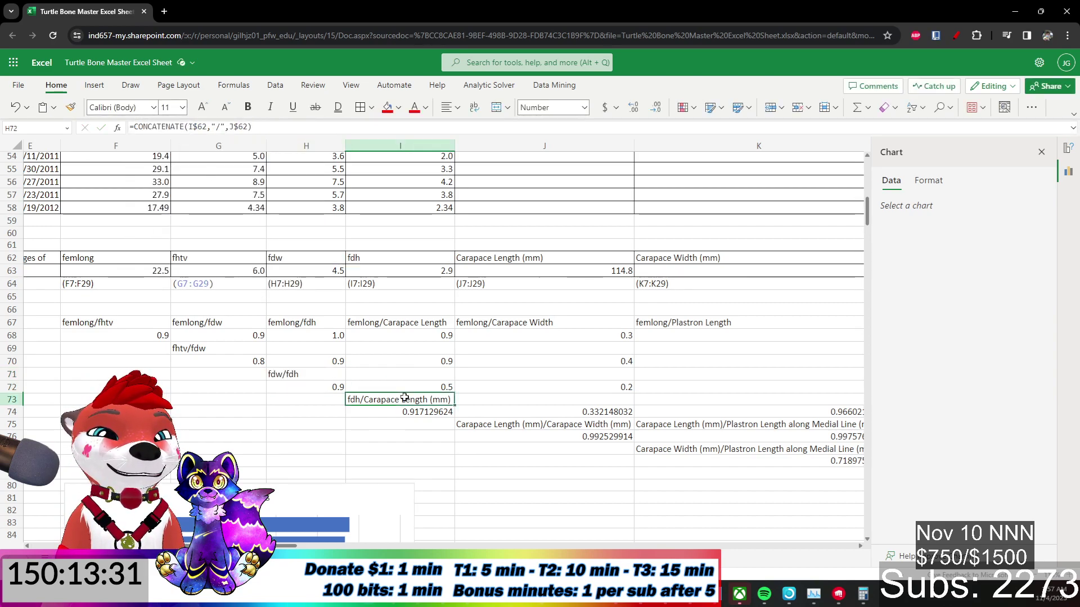
left_click(189, 126)
type("$")
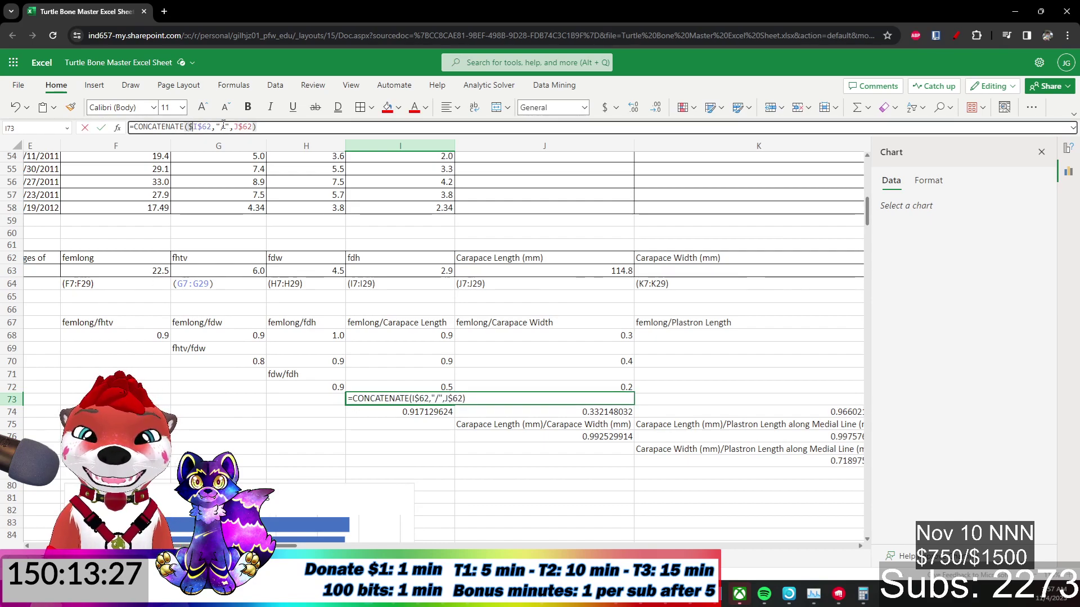
key("Return")
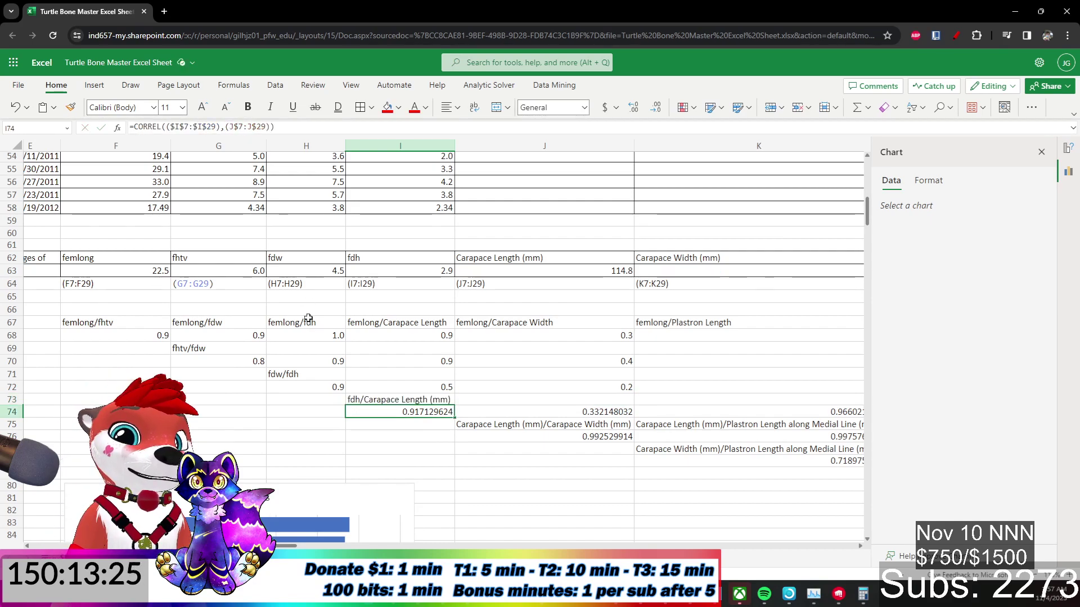
Fill the fhtv label formula from G69 across row 69 through column O.
left_click(191, 344)
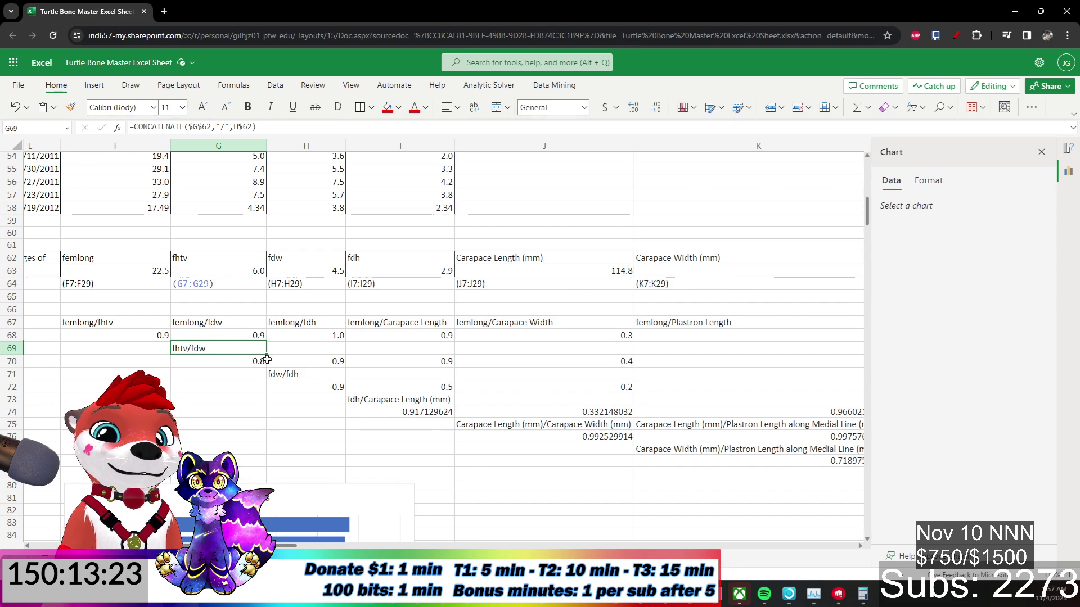
left_click_drag(268, 352, 645, 349)
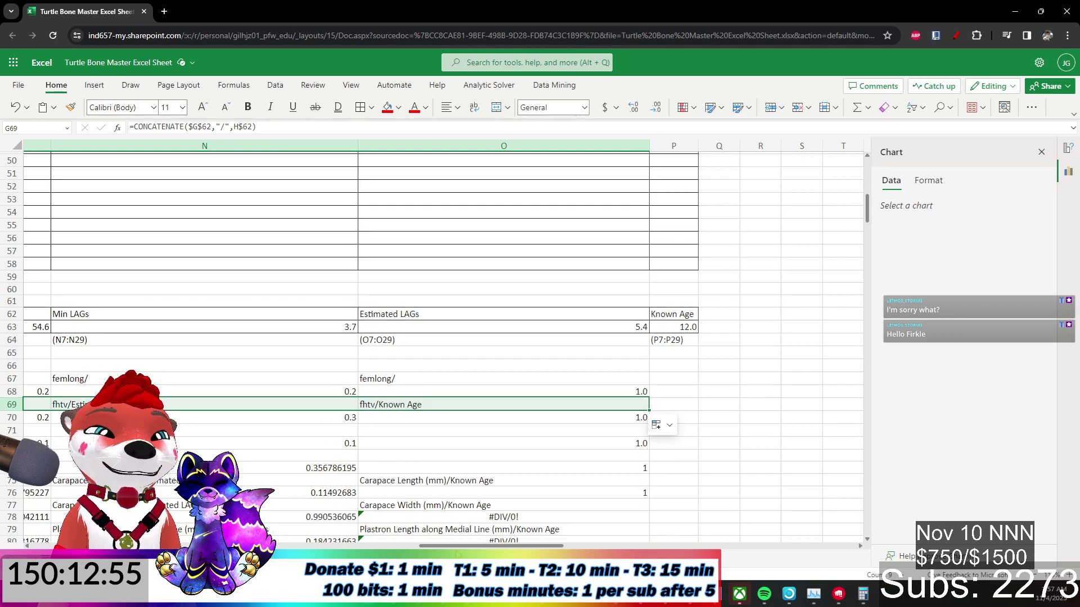
scroll(450, 554, "left", 1)
scroll(450, 338, "left", 10)
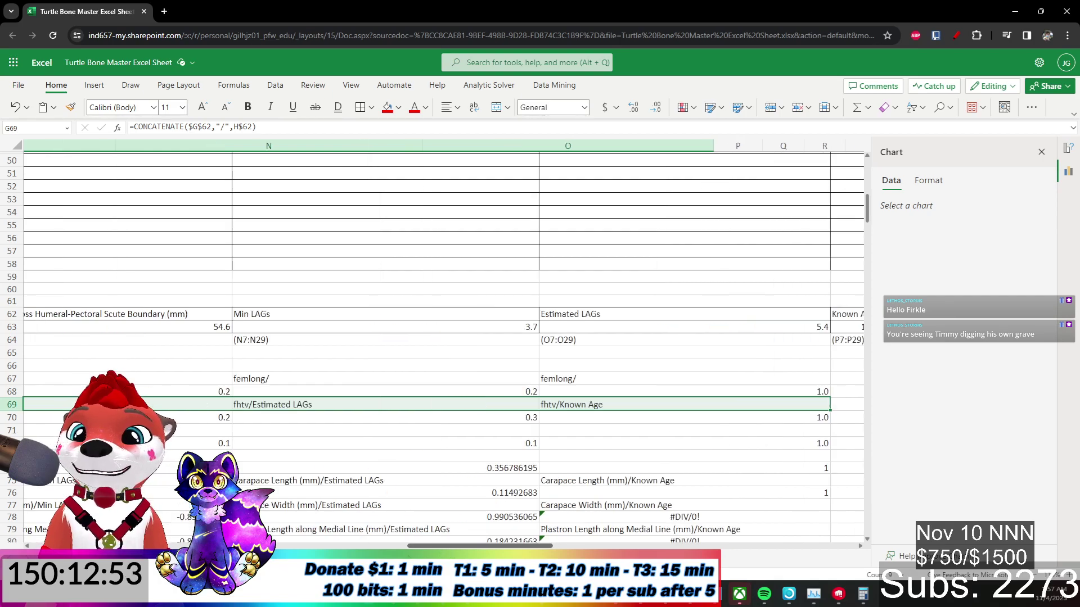
scroll(443, 342, "left", 8)
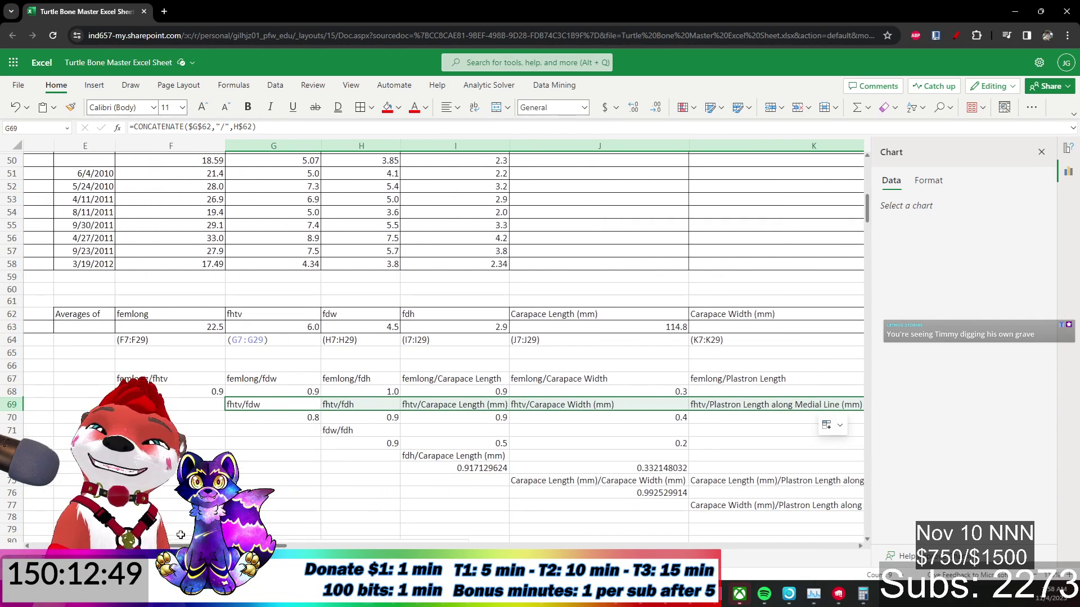
Copy the CONCATENATE label formula from G69 into cell F67.
left_click(284, 415)
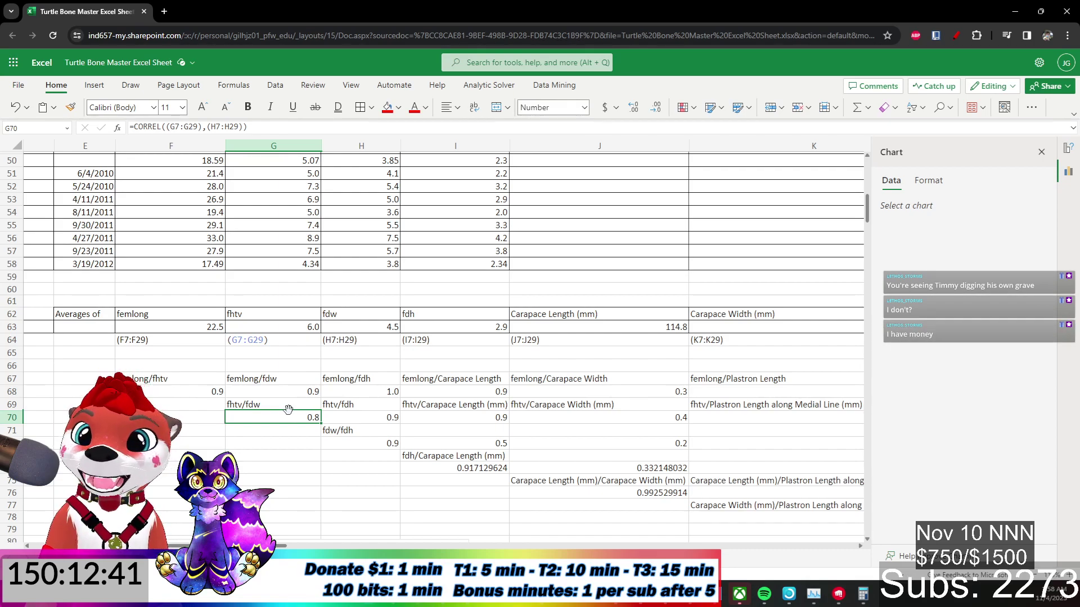
left_click(274, 404)
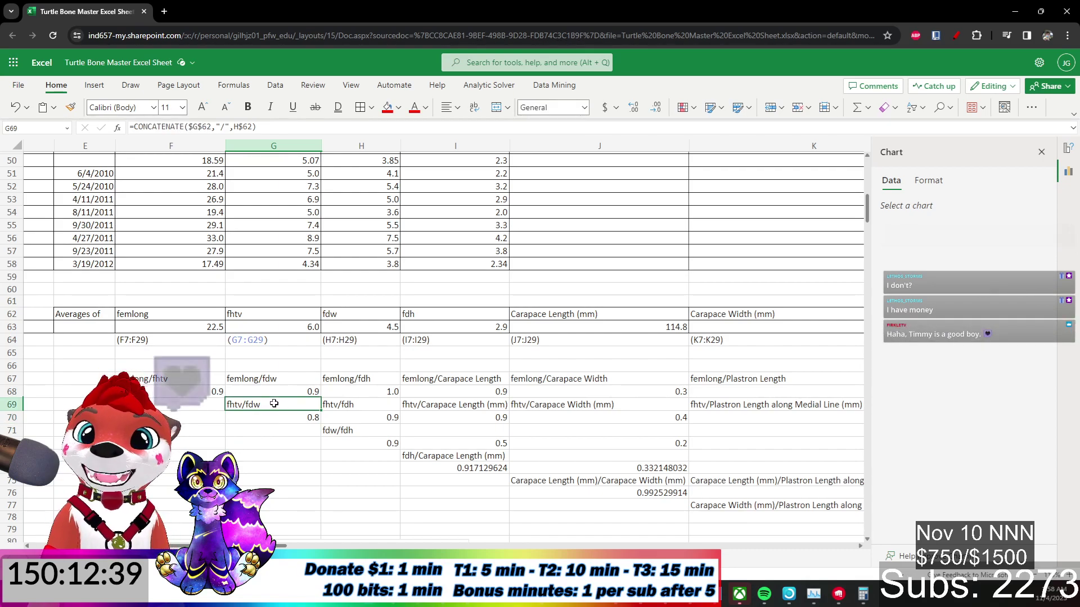
key("ctrl+c")
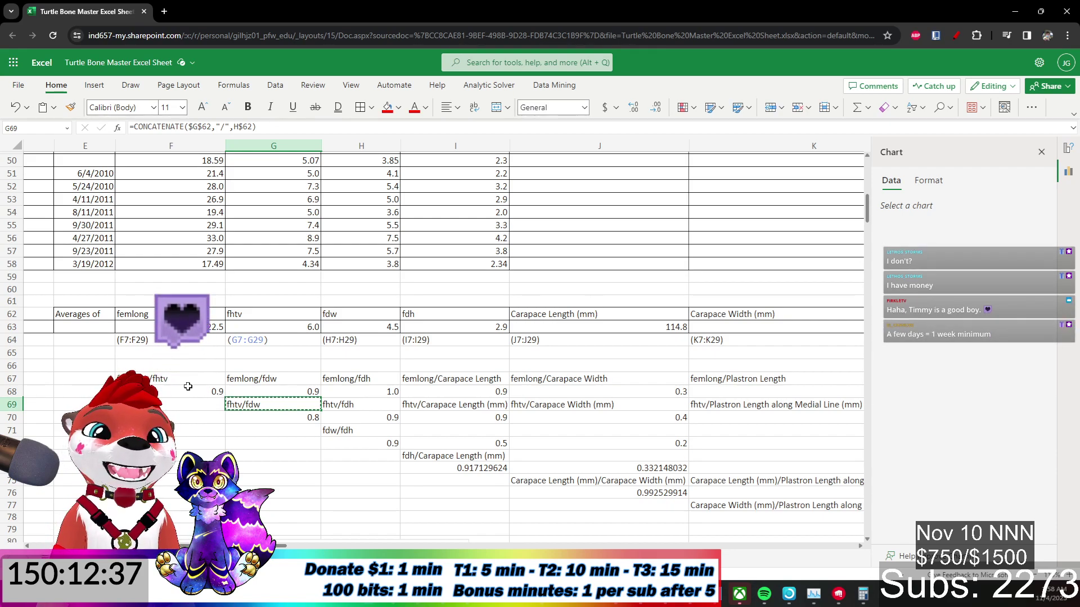
left_click(164, 377)
key("ctrl+v")
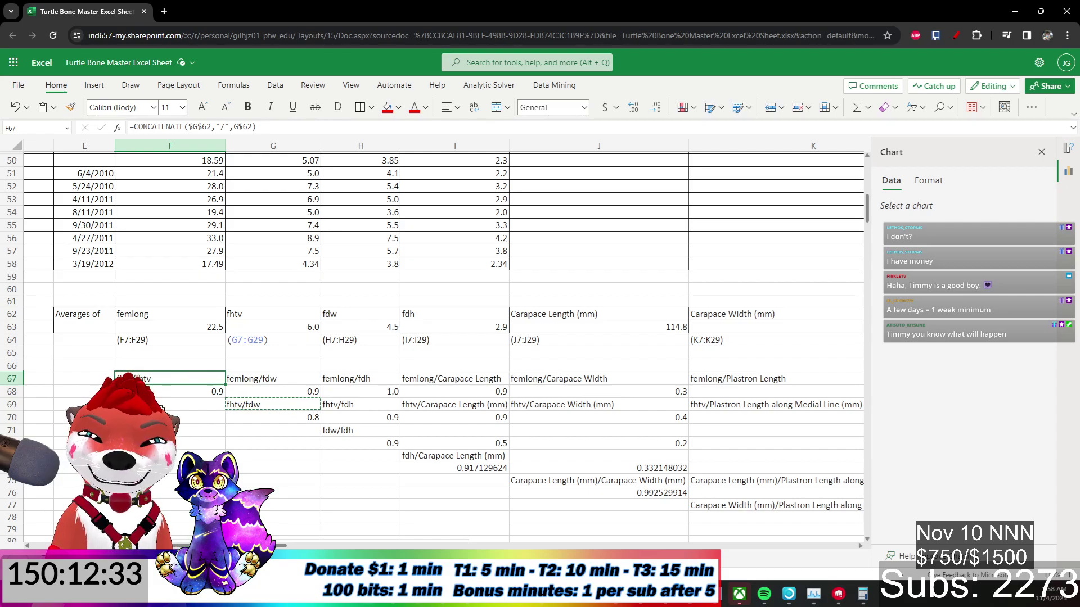
left_click(274, 403)
left_click(156, 376)
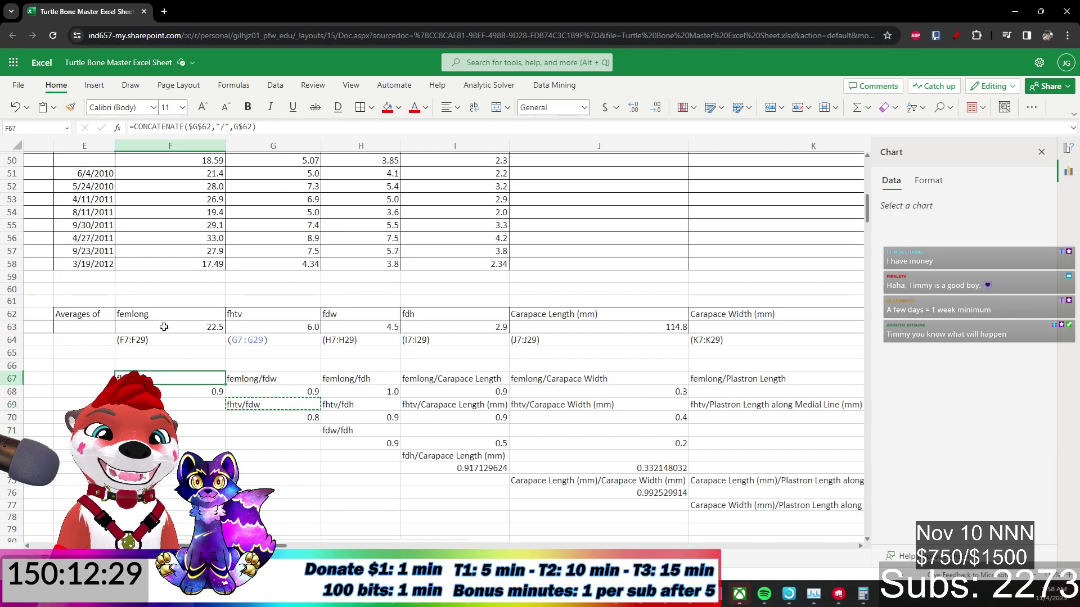
left_click(263, 404)
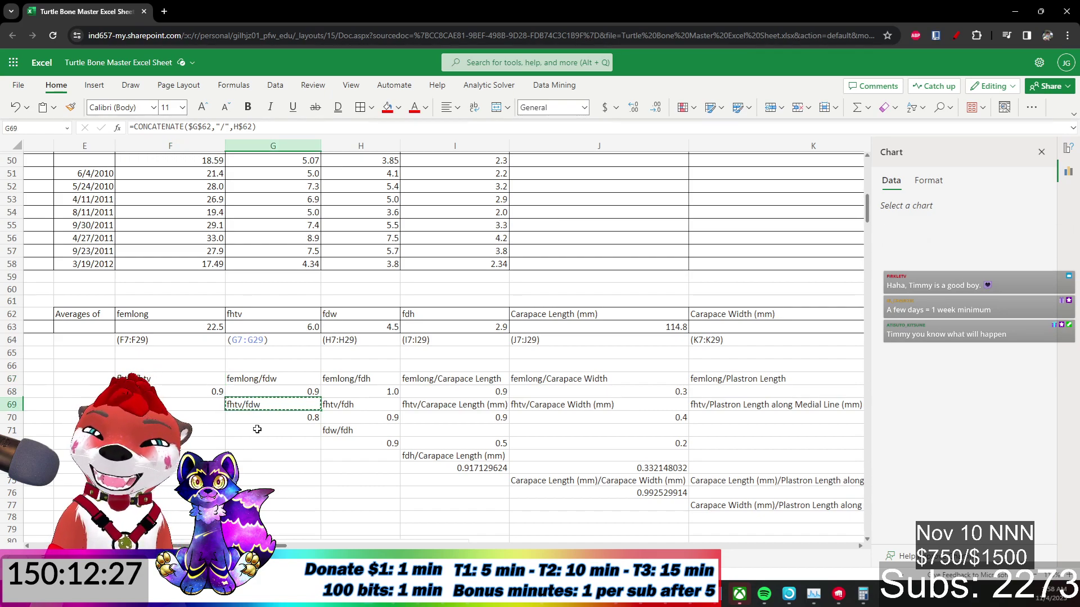
Change the first reference in F67 to $F$62 so the formula reads =CONCATENATE($F$62,"/",G$62).
left_click(172, 375)
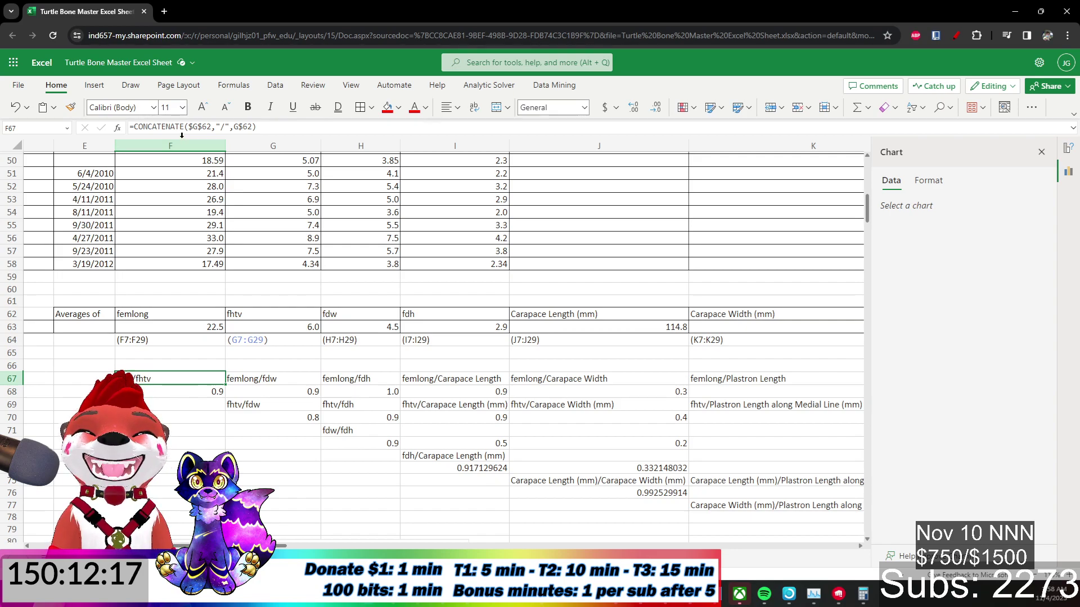
left_click(195, 129)
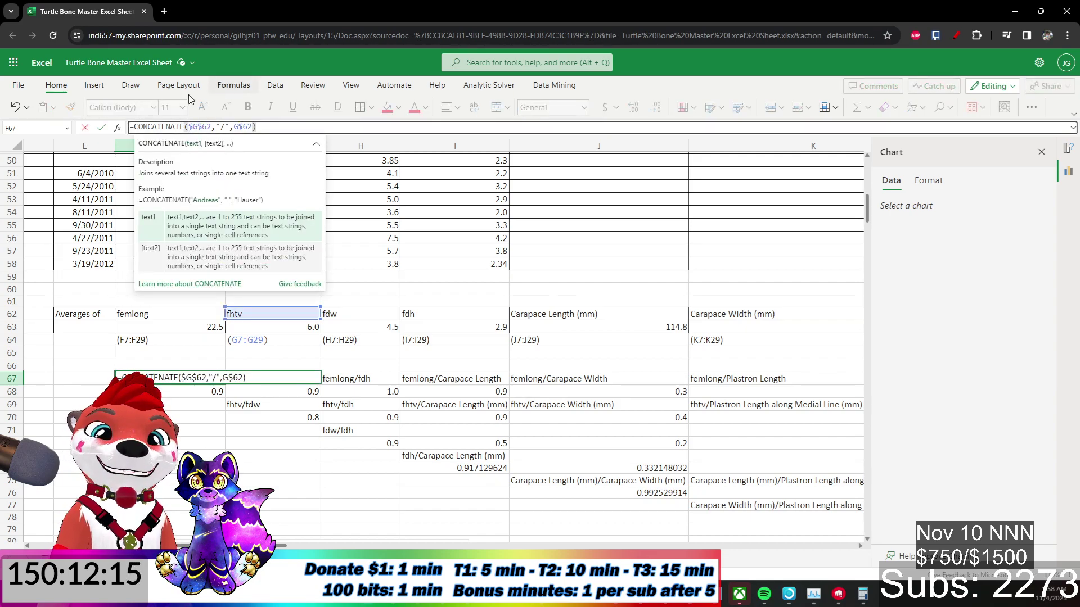
type("$")
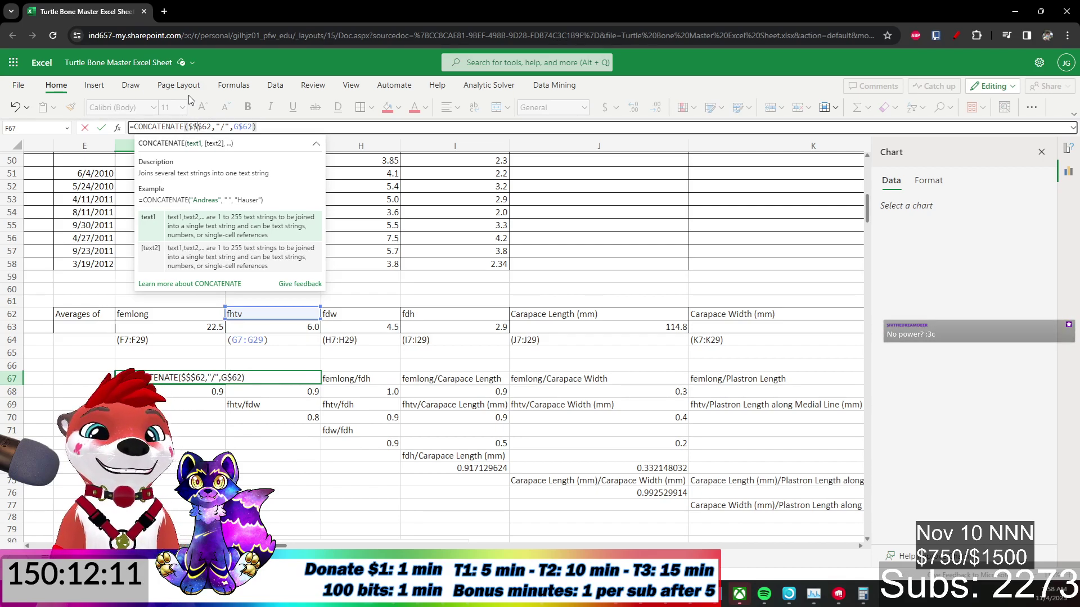
key("BackSpace")
type("F")
key("Return")
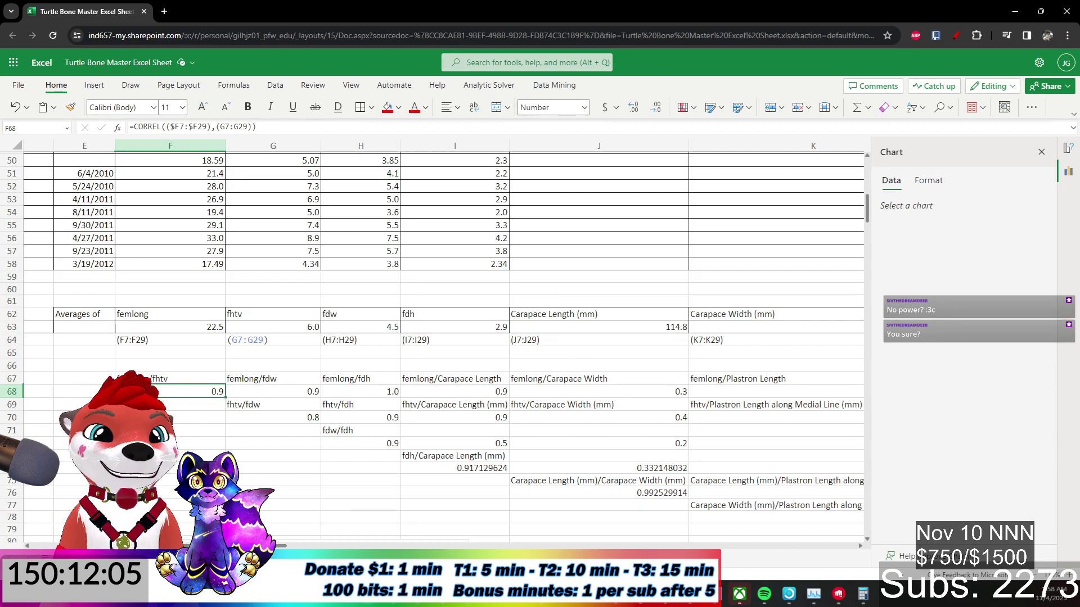
Fill the femlong label formula from F67 across row 67 through column O, replacing the typed labels.
left_click(157, 377)
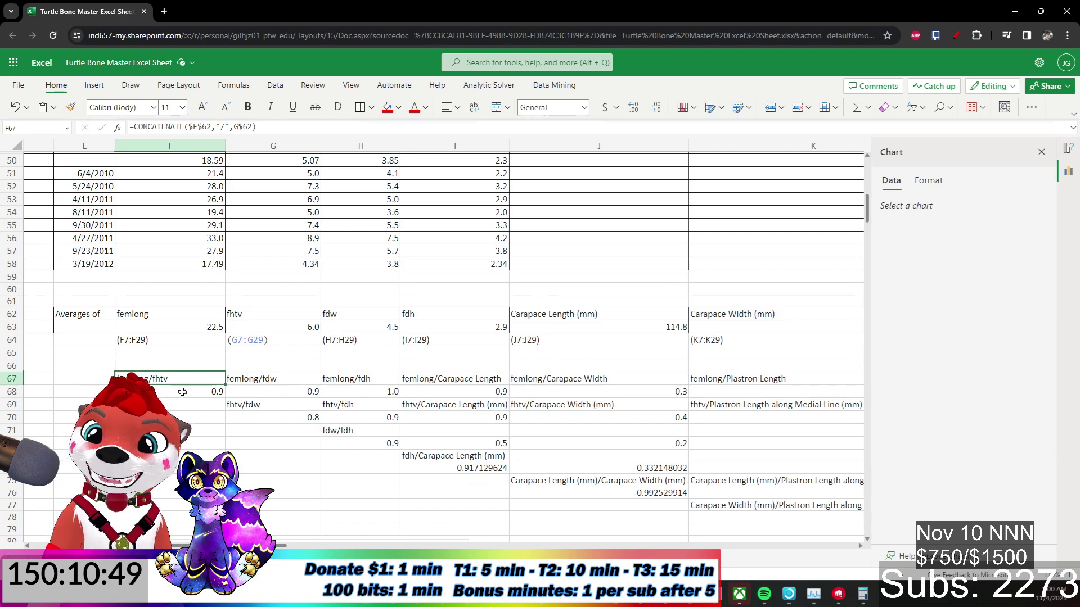
left_click_drag(270, 392, 403, 370)
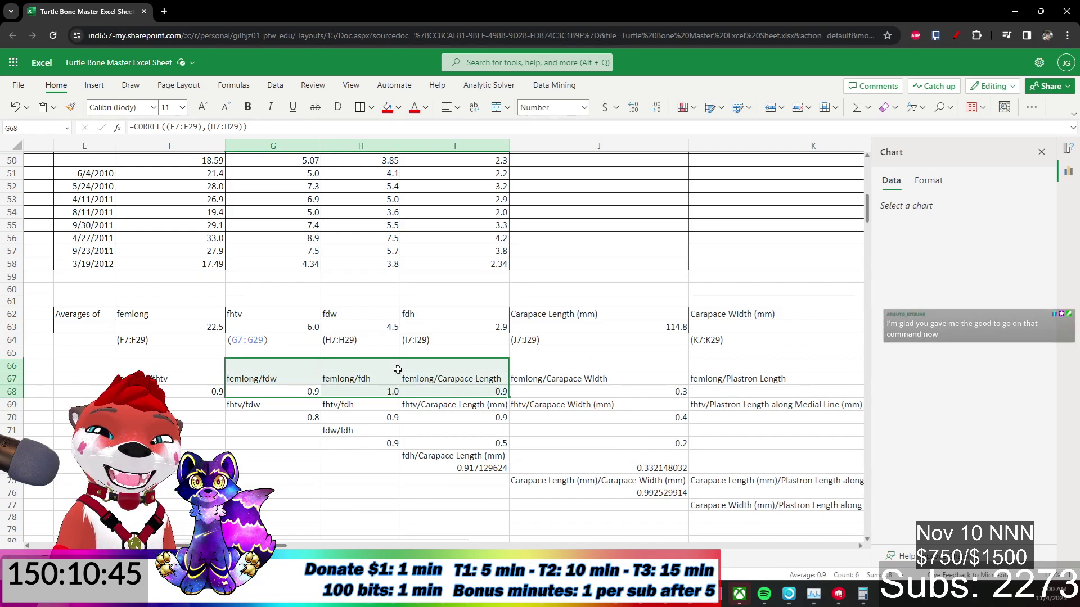
left_click(197, 381)
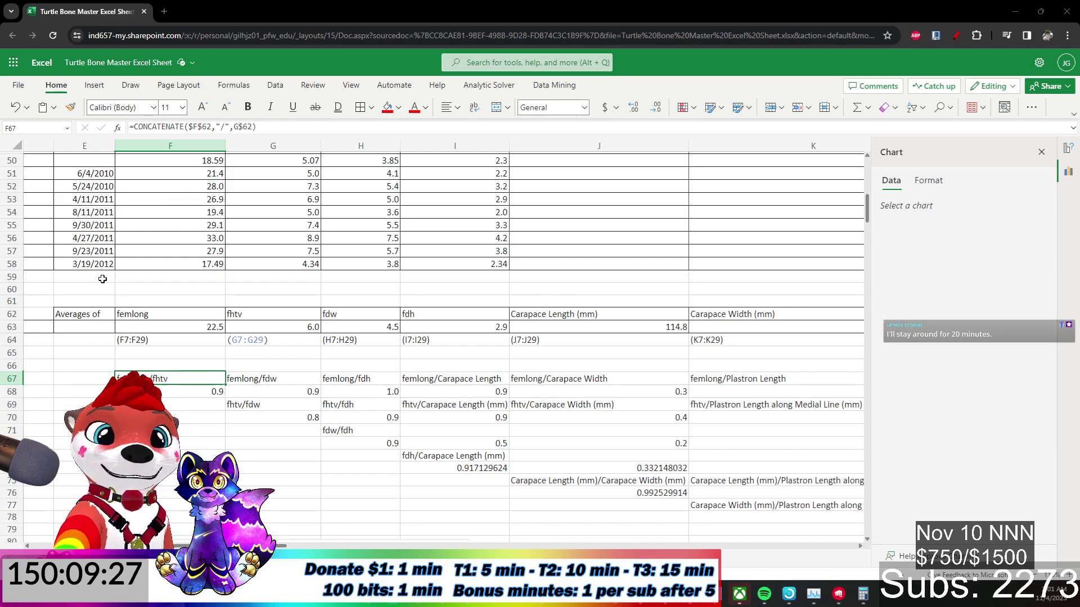
left_click_drag(221, 380, 372, 381)
key("ctrl+v")
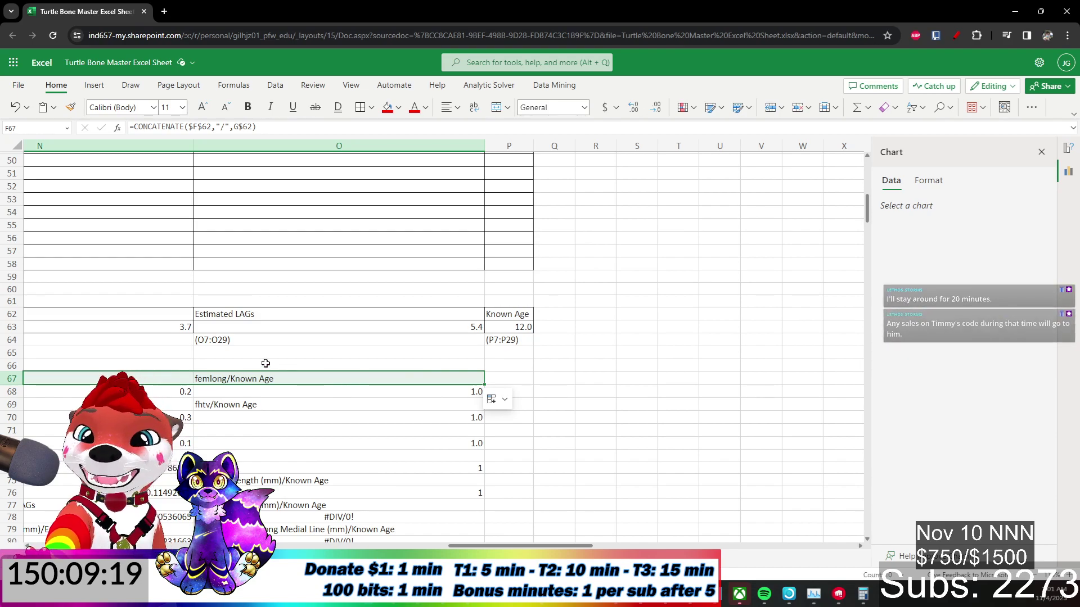
key("Tab")
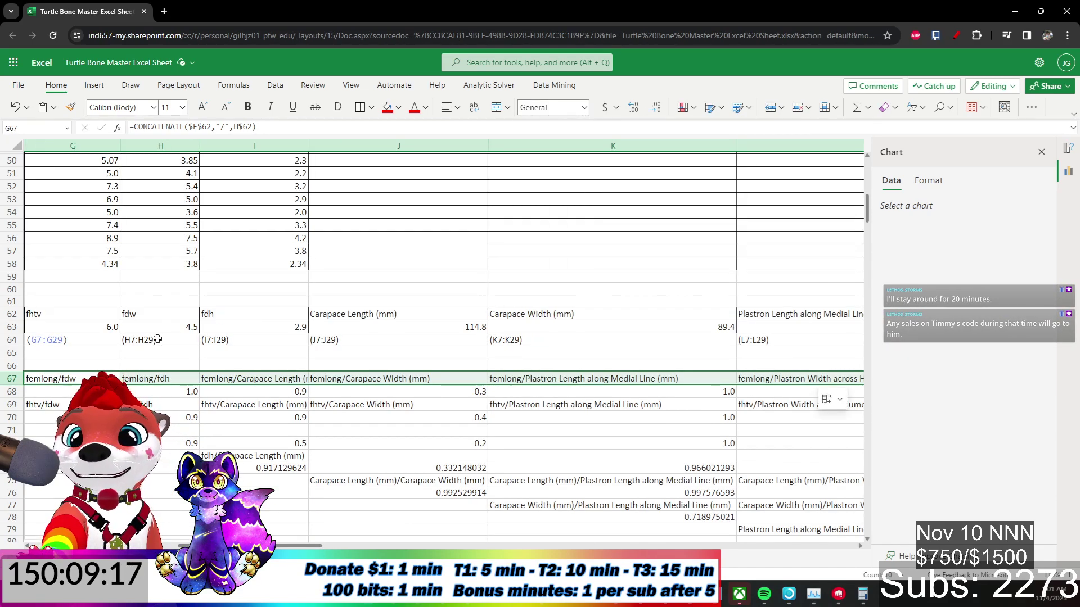
Fill the fdw label formula from H71 across row 71 through column O.
left_click(265, 431)
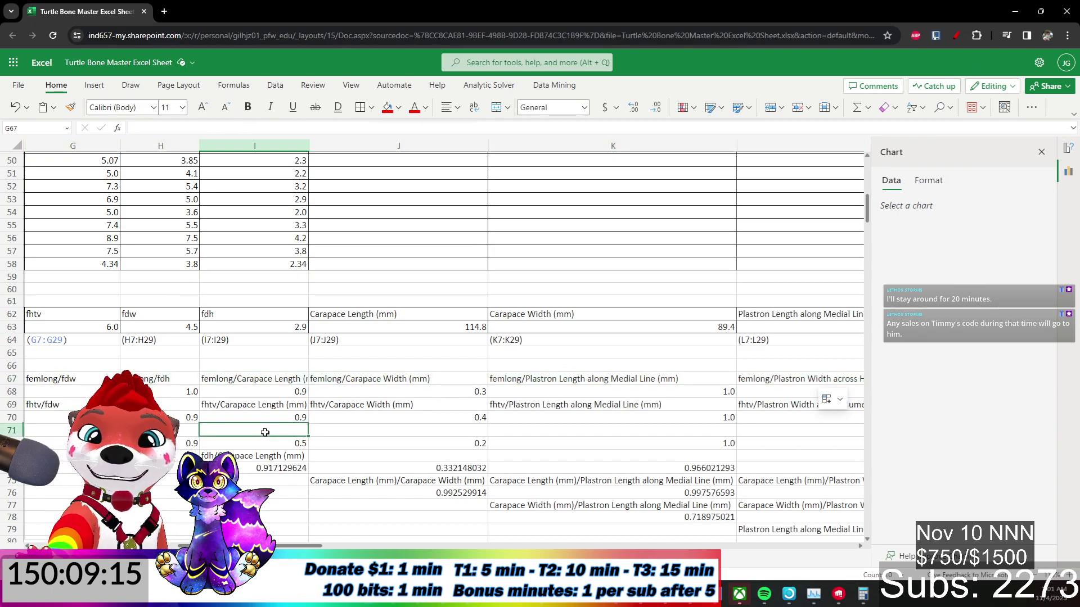
key("Left")
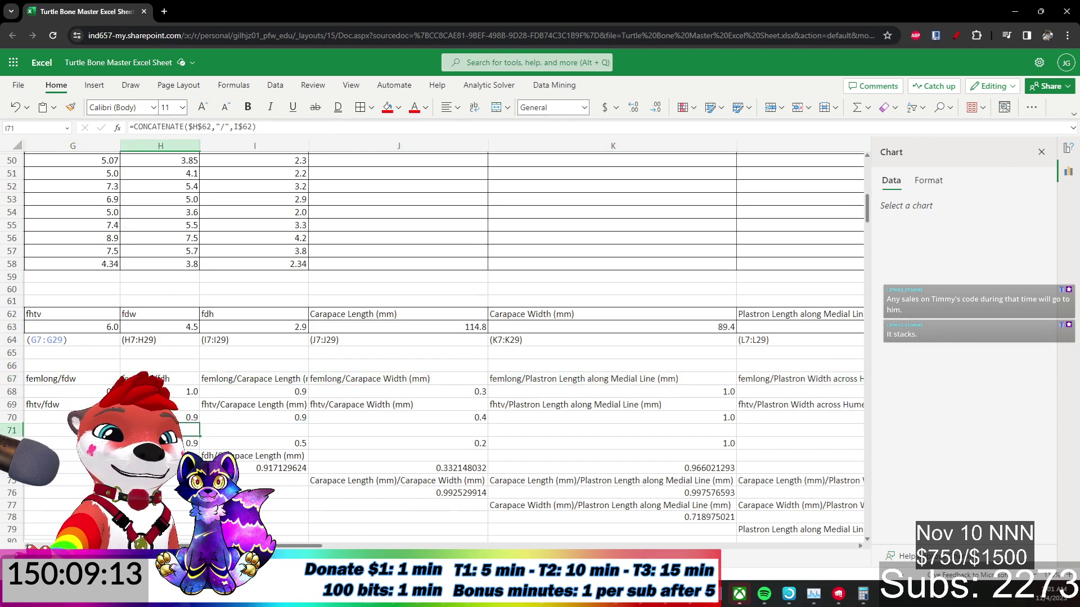
left_click_drag(281, 443, 264, 480)
left_click(160, 505)
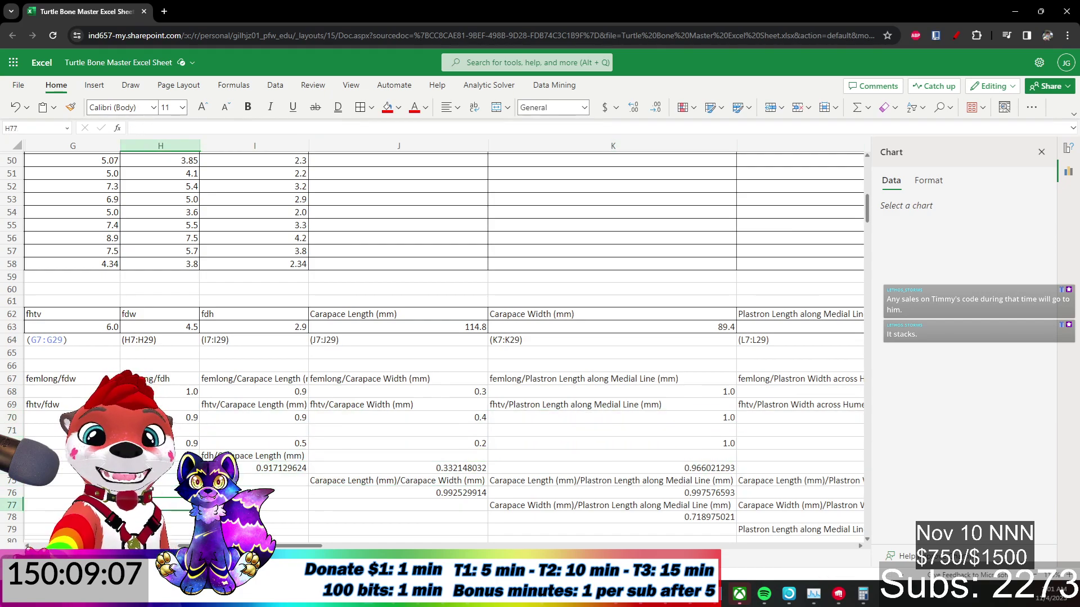
left_click(168, 431)
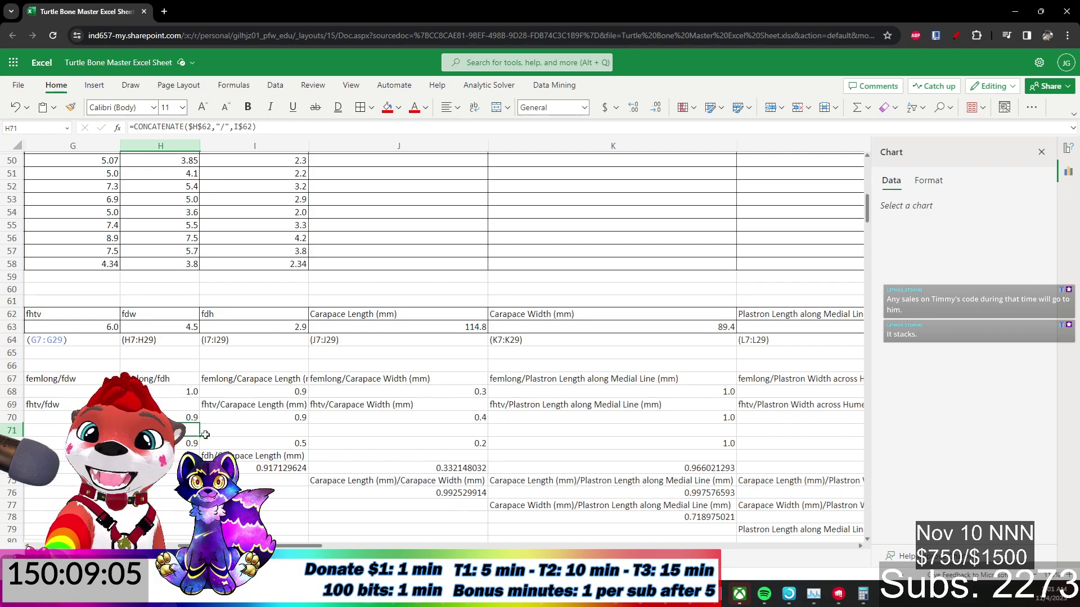
left_click_drag(195, 434, 554, 444)
key("ctrl+r")
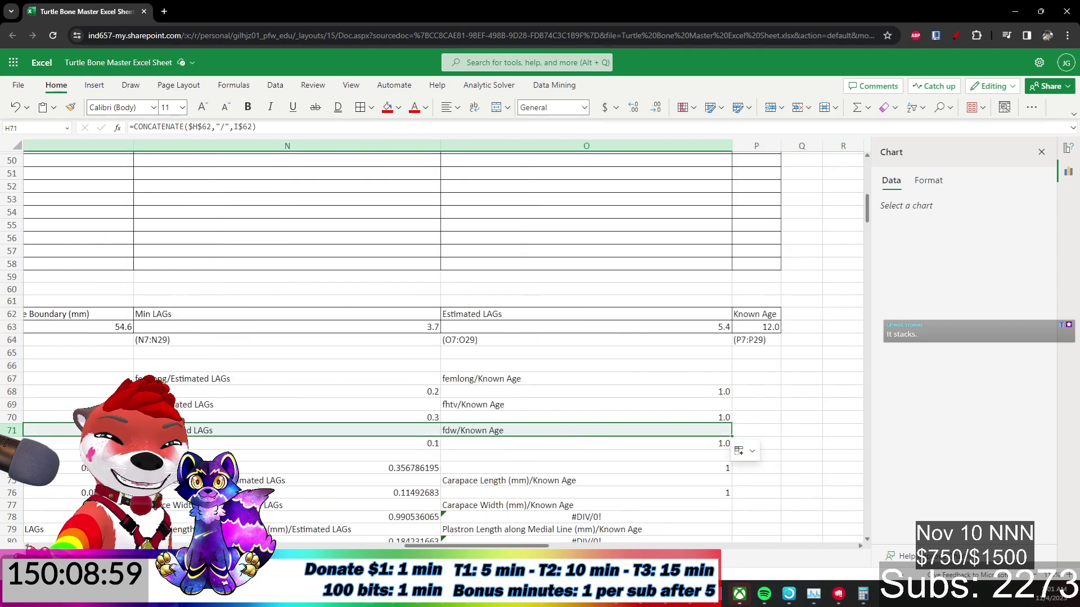
left_click(520, 466)
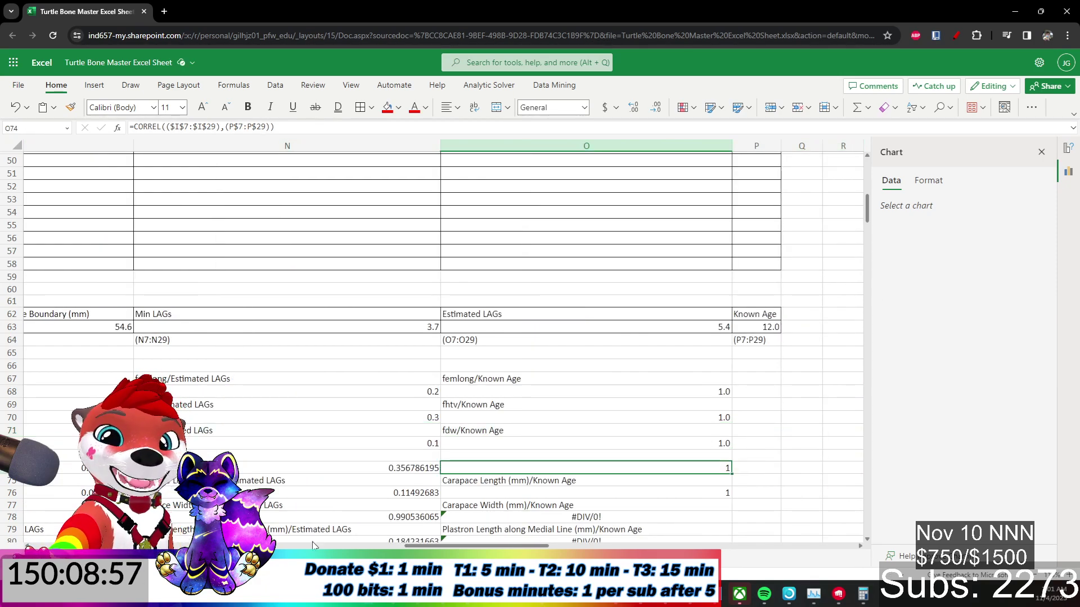
left_click_drag(425, 543, 261, 542)
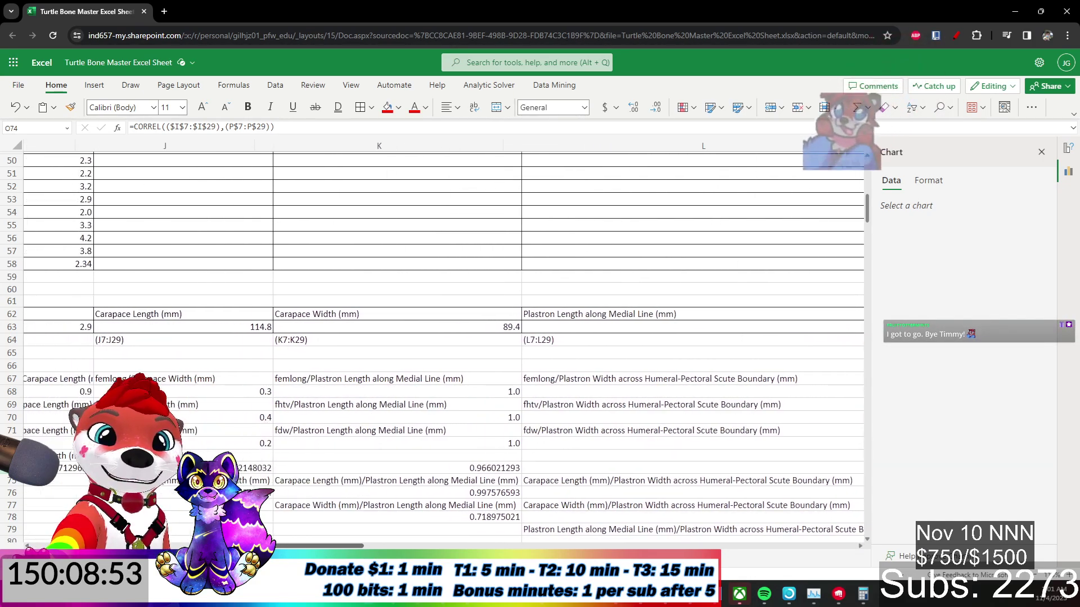
Fill the fdh label formula from I73 across row 73 through column O.
left_click(61, 456)
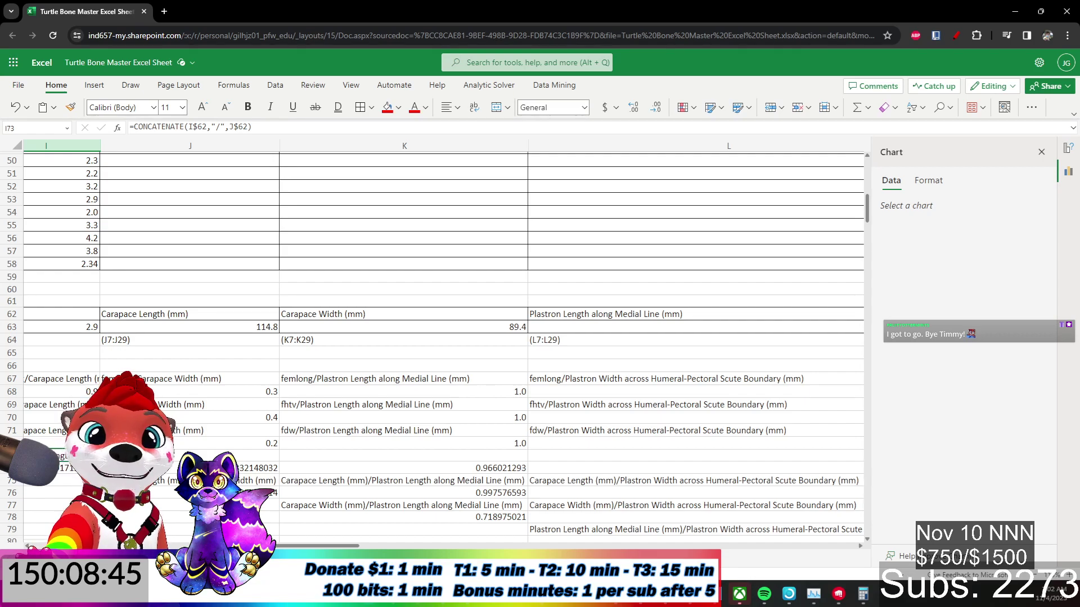
left_click_drag(62, 456, 563, 456)
left_click_drag(862, 461, 572, 465)
left_click(641, 468)
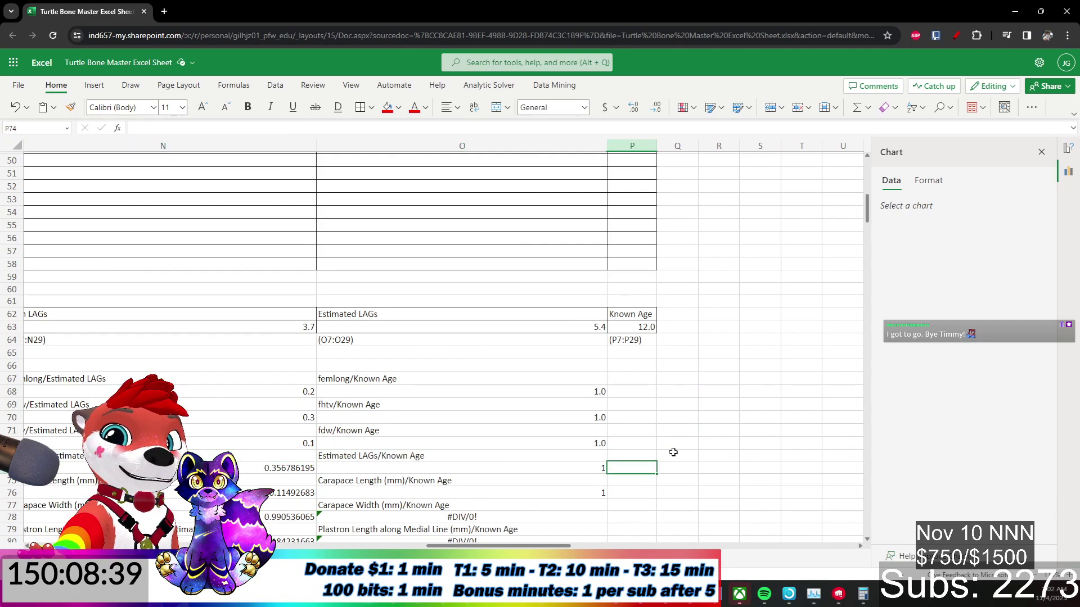
scroll(365, 506, "left", 5)
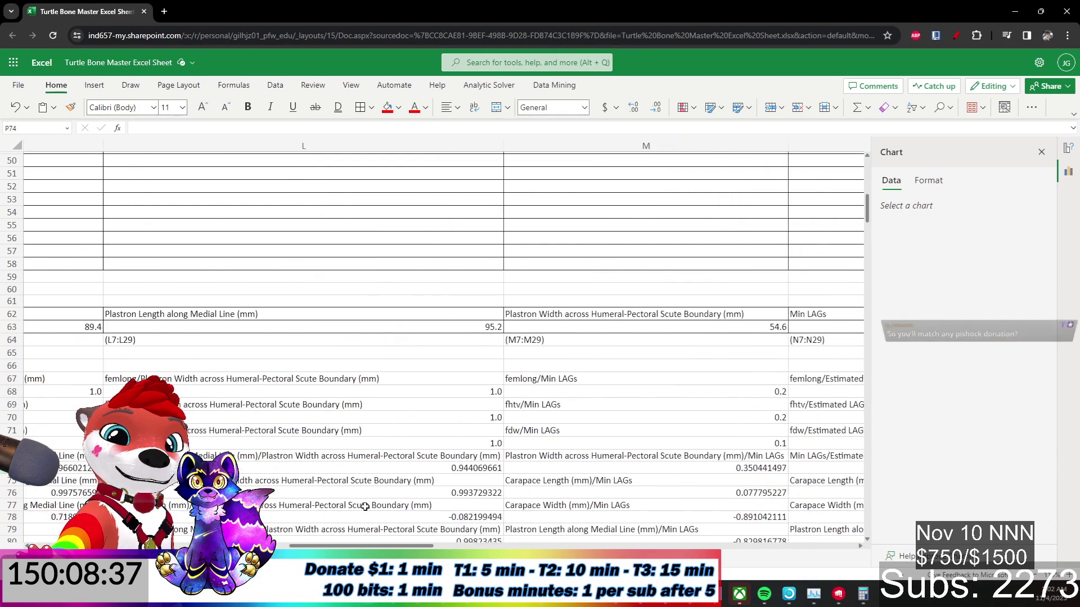
scroll(364, 506, "down", 2)
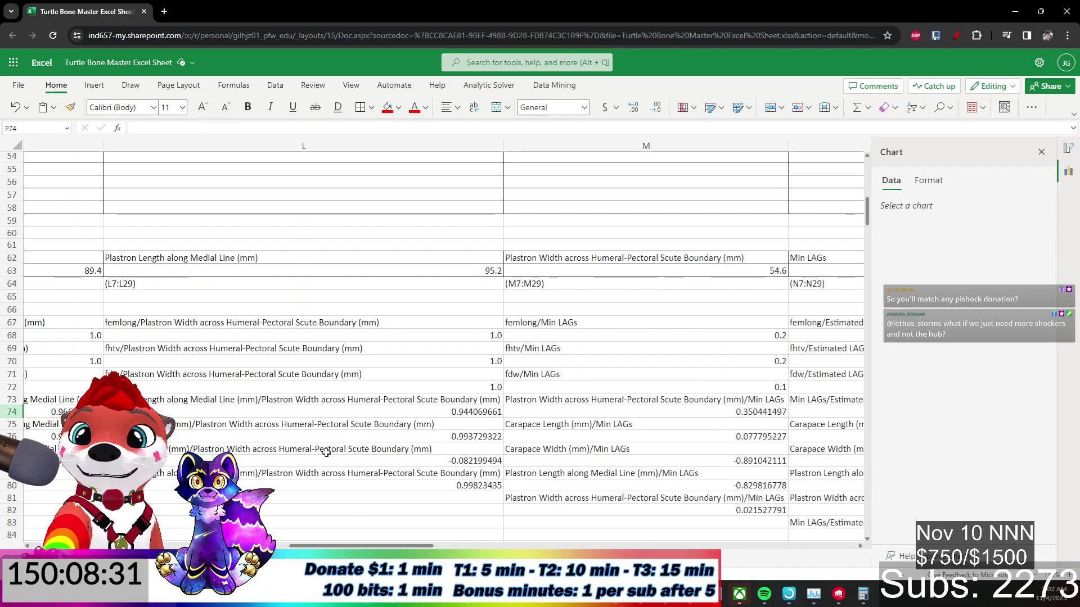
scroll(327, 440, "down", 6)
scroll(326, 440, "up", 3)
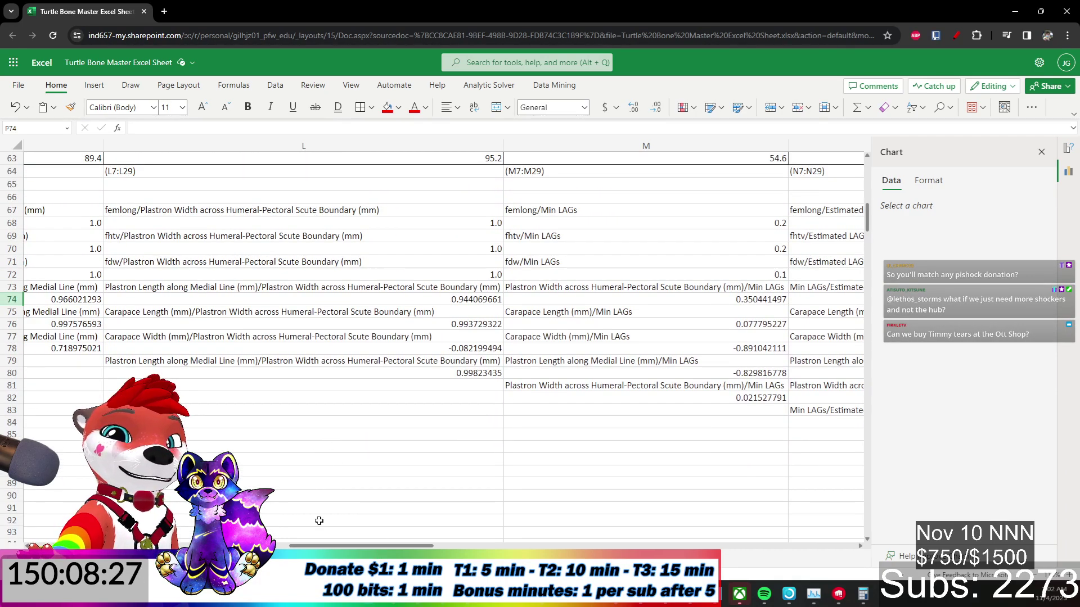
scroll(242, 487, "up", 3)
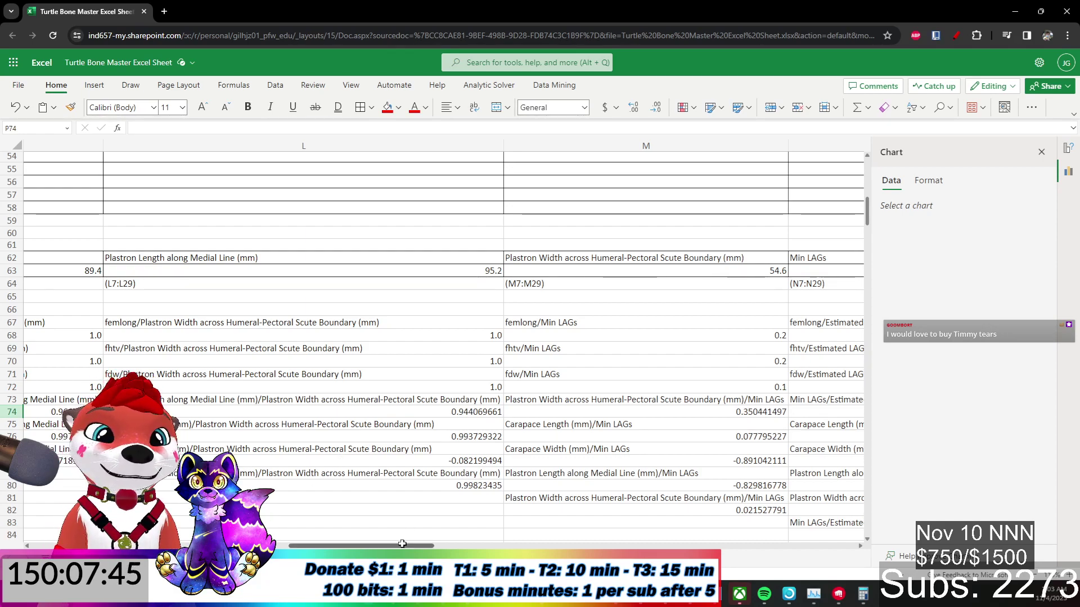
Select the femlong labels and correlations in F67:O68 and open the chart recommendations for them.
left_click_drag(401, 545, 243, 544)
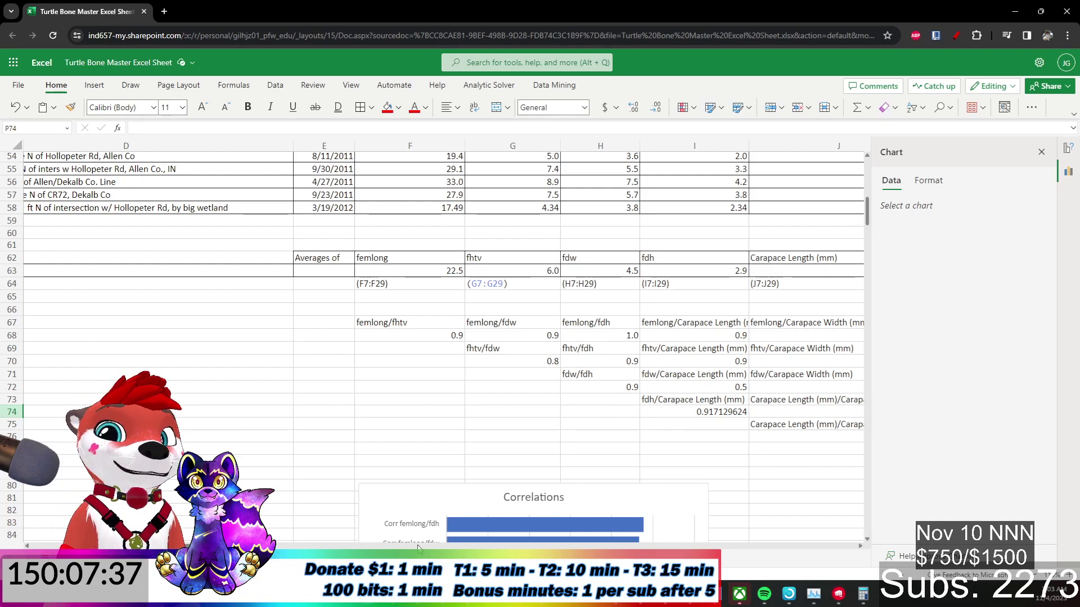
scroll(444, 337, "right", 3)
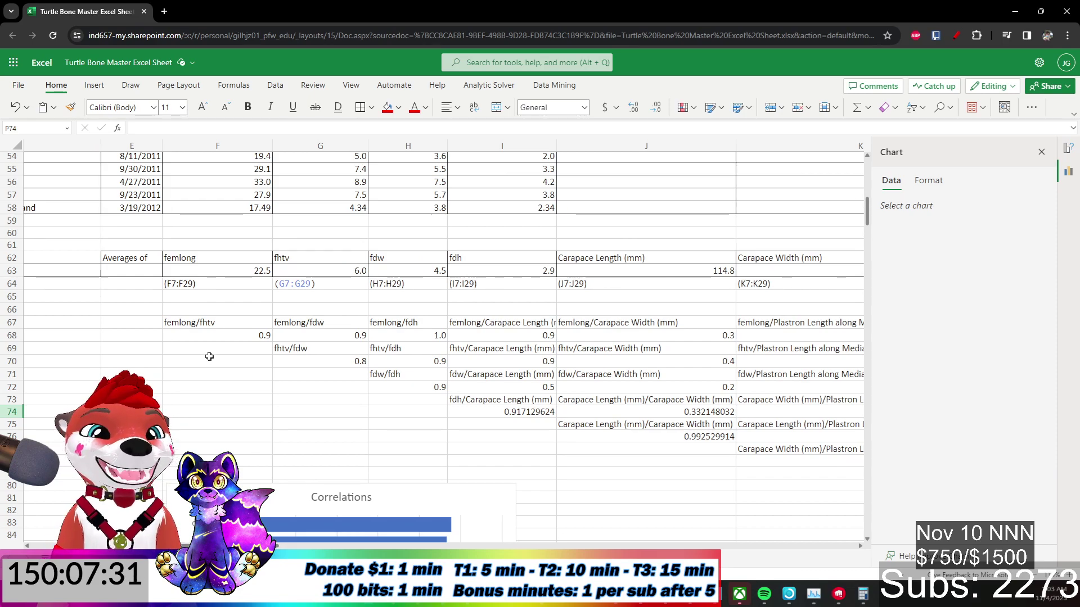
left_click(224, 321)
left_click(222, 338)
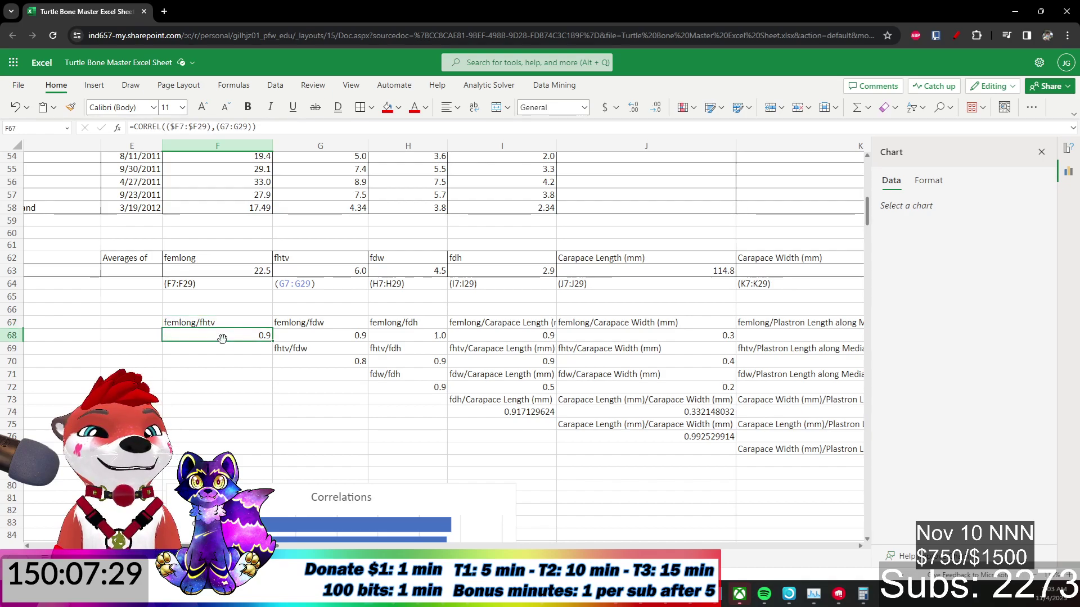
scroll(546, 516, "right", 10)
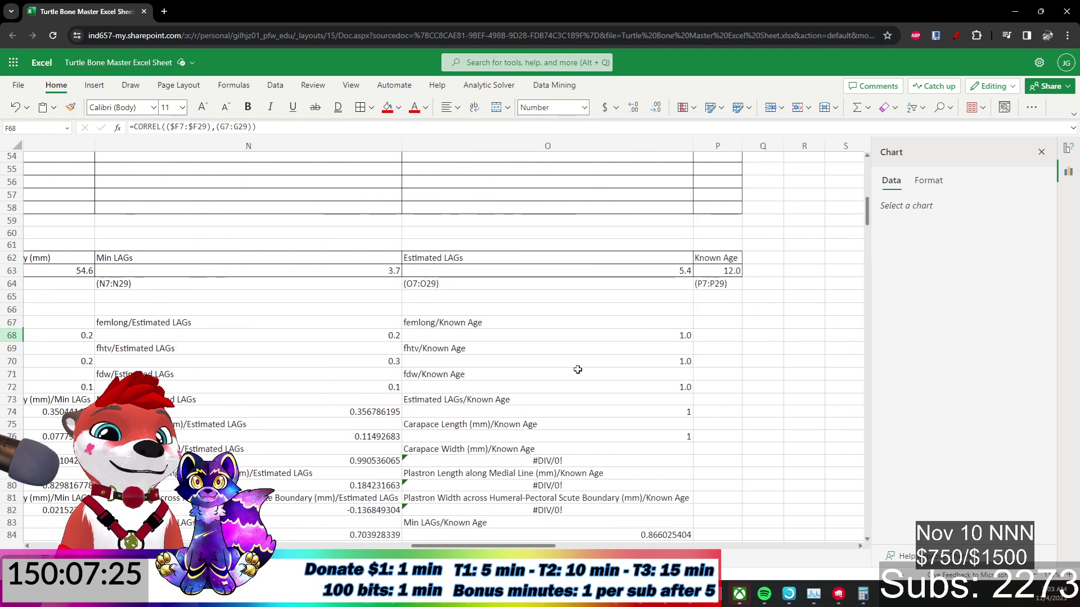
left_click(590, 334, "shift")
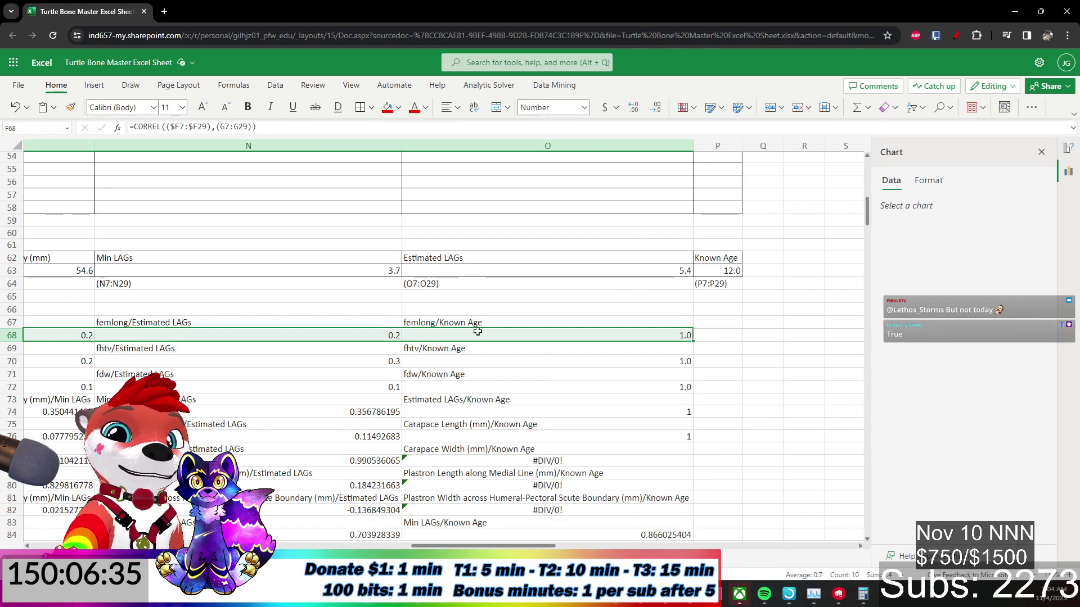
left_click(473, 325, "shift")
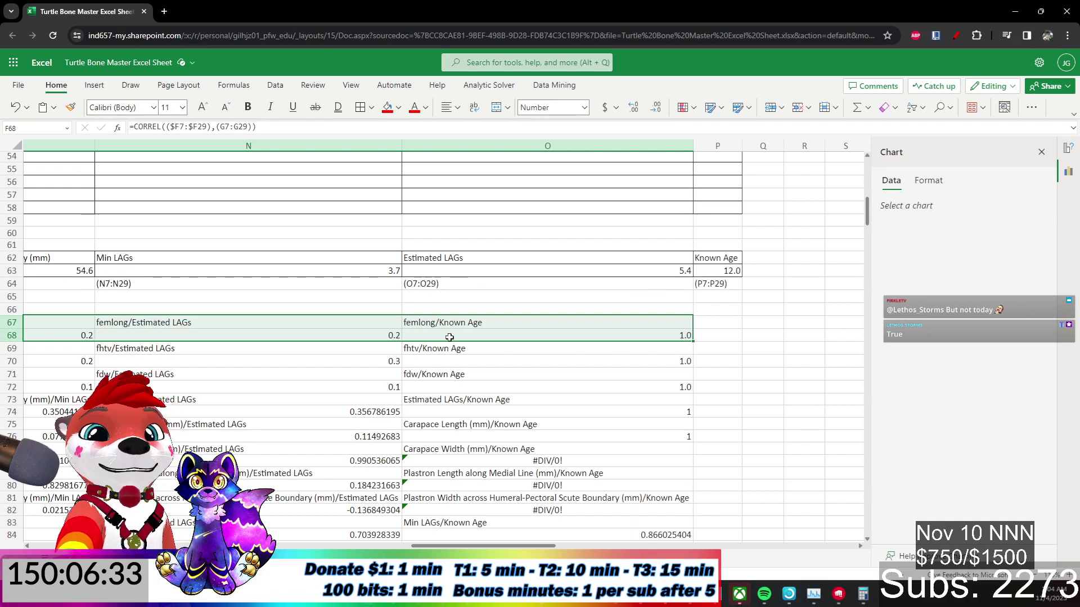
right_click(449, 337)
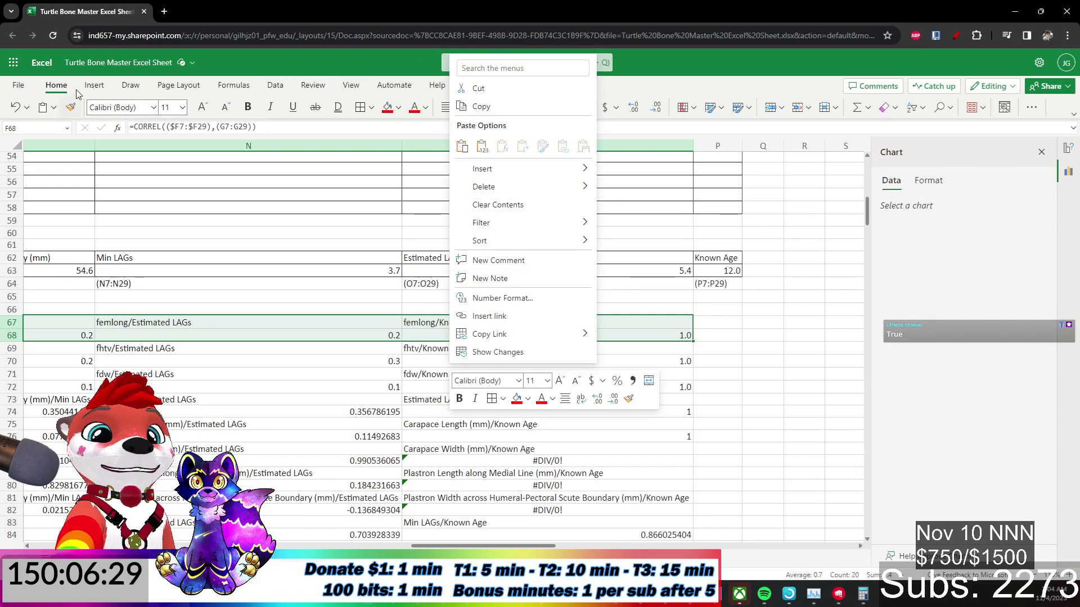
left_click(94, 85)
left_click(348, 107)
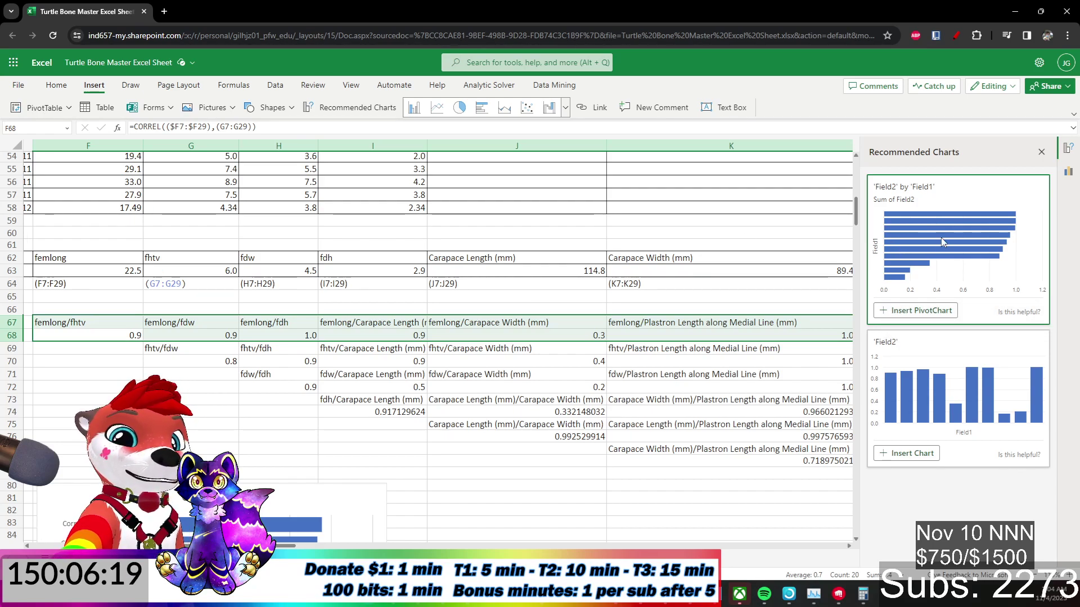
Insert the recommended 'Field2' by 'Field1' PivotChart and the recommended 'Field2' column chart from the femlong correlation data.
left_click(881, 250)
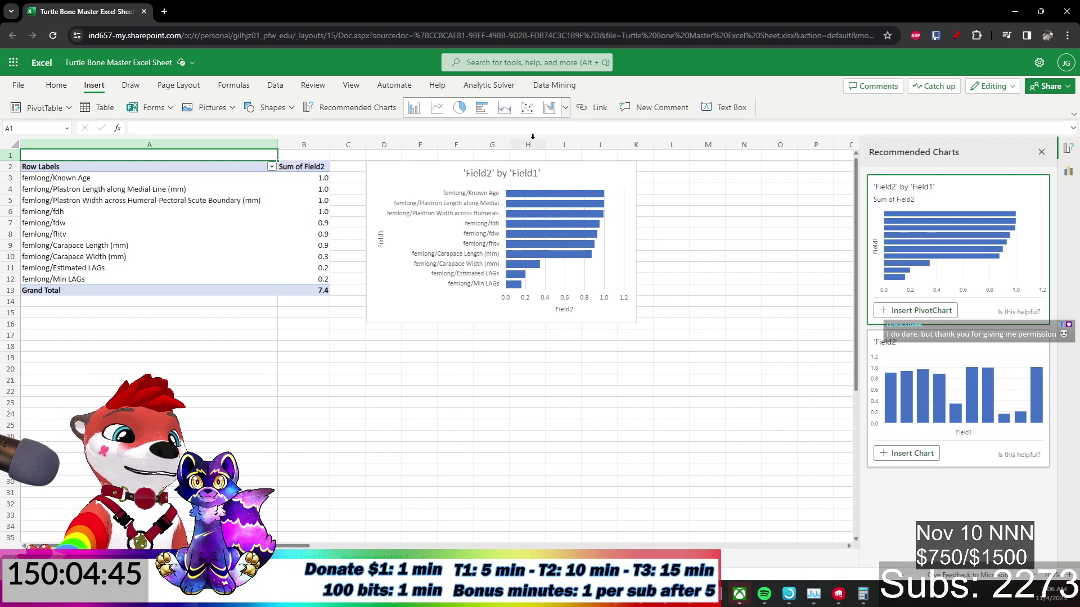
left_click(921, 399)
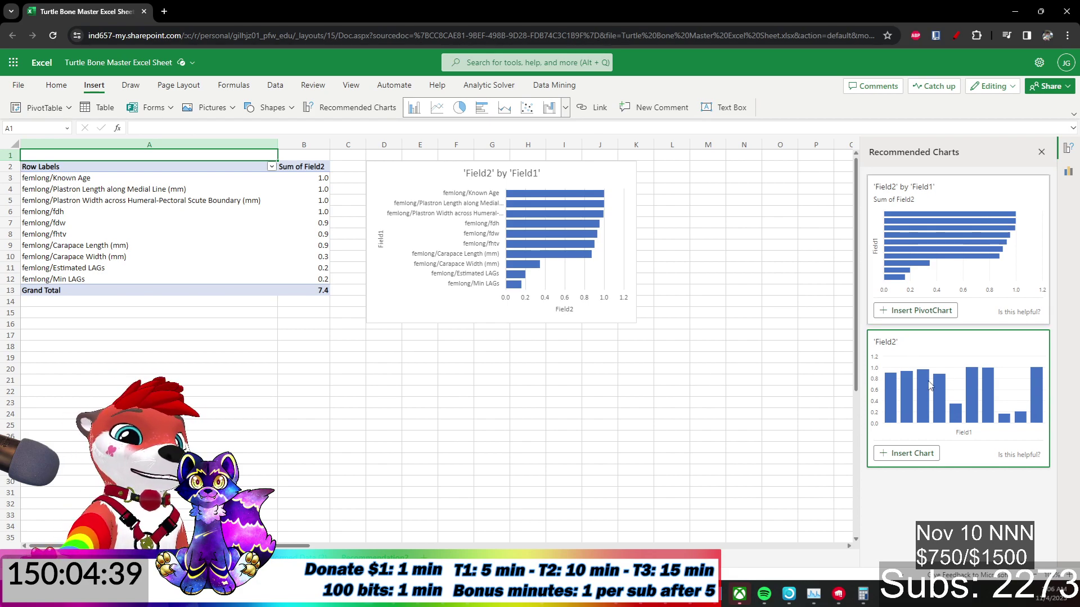
left_click(906, 453)
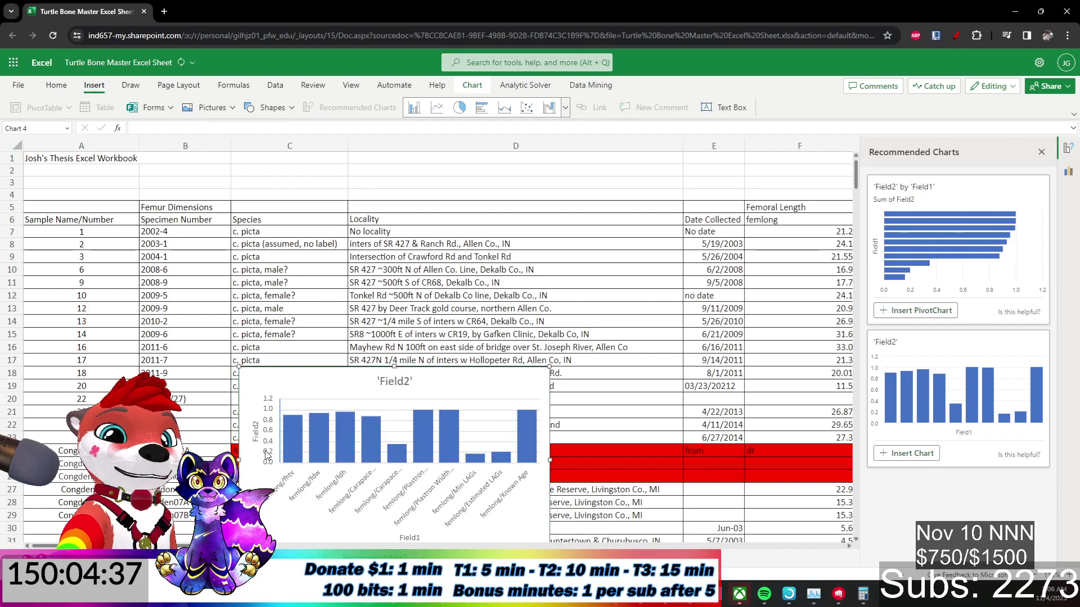
Move the new 'Field2' column chart below the correlation rows, next to the Correlations bar chart.
scroll(380, 403, "down", 4)
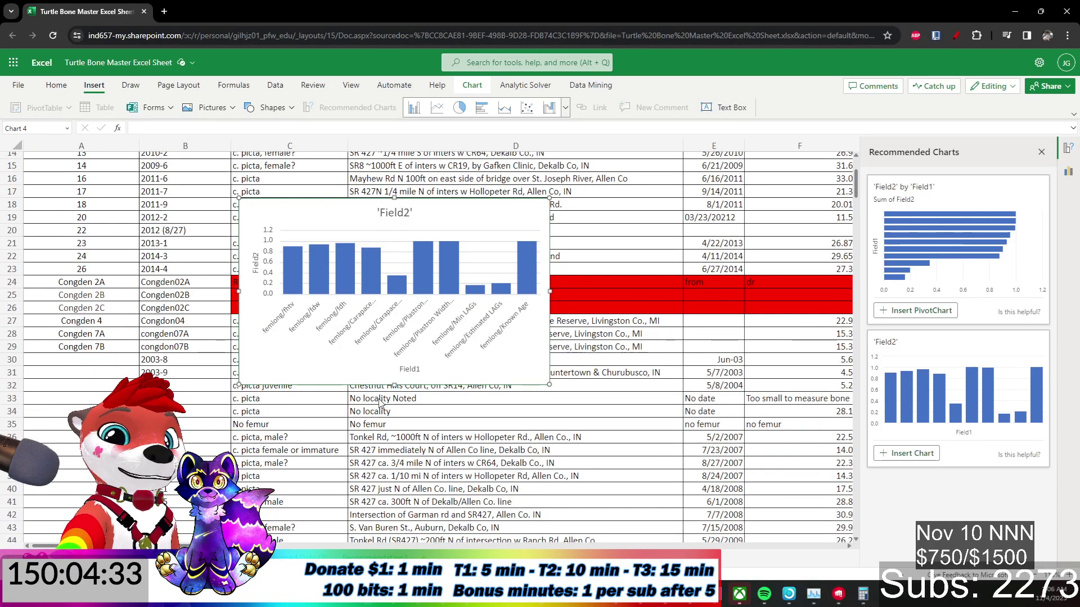
scroll(382, 406, "down", 1)
scroll(382, 407, "down", 3)
scroll(381, 407, "up", 5)
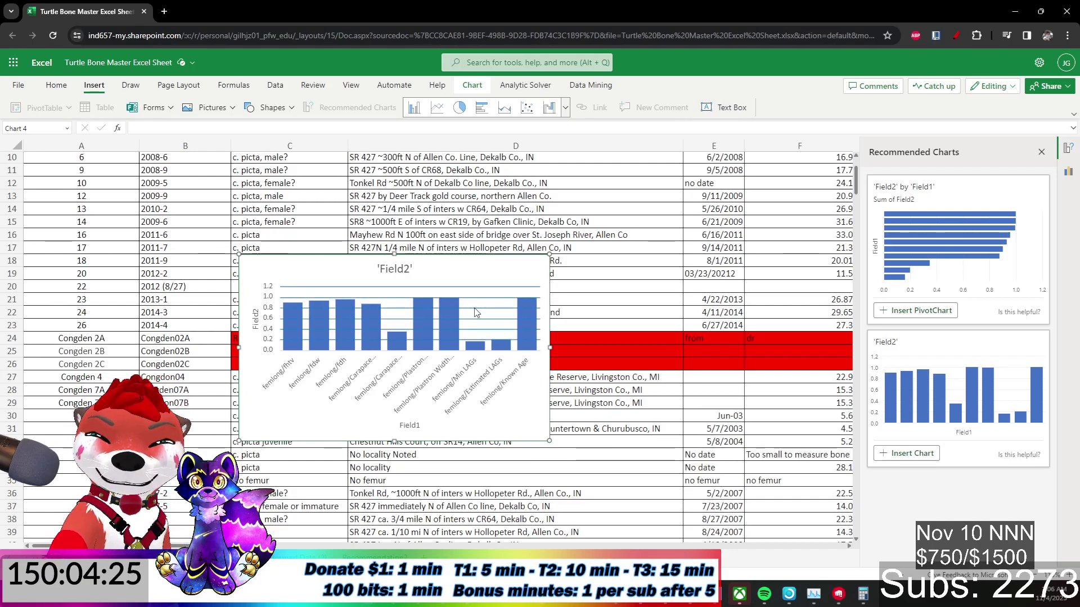
key("Escape")
scroll(473, 450, "down", 15)
scroll(369, 544, "down", 3)
left_click(369, 545)
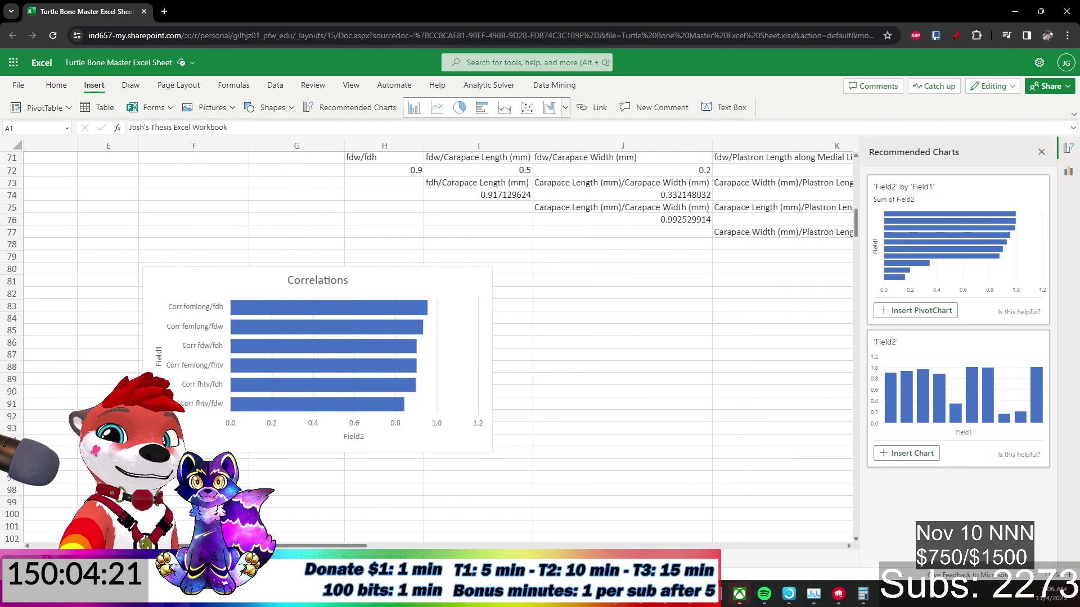
left_click(586, 417)
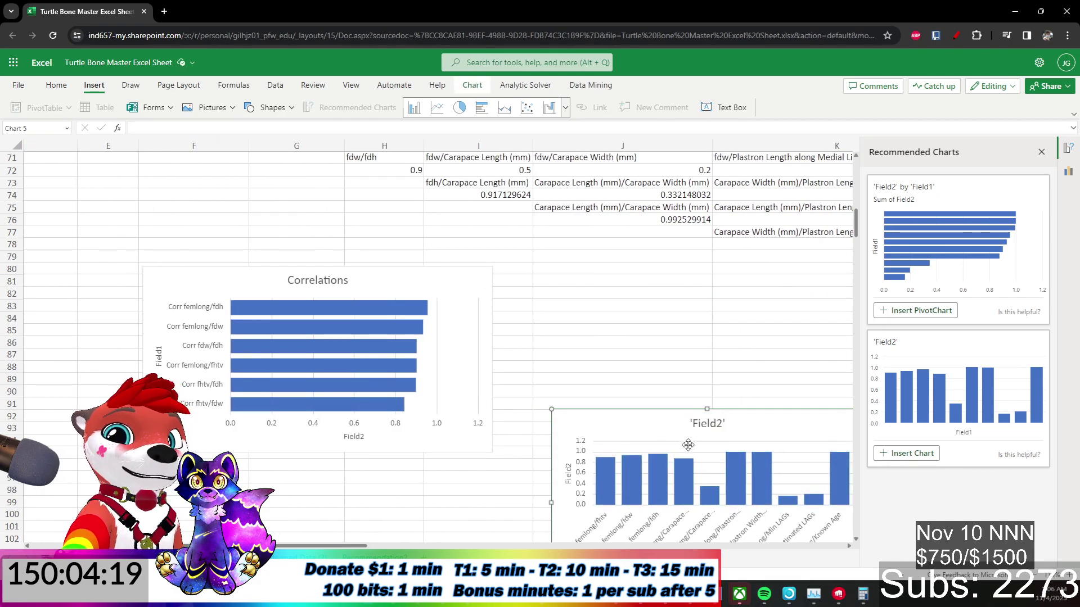
left_click_drag(604, 419, 386, 300)
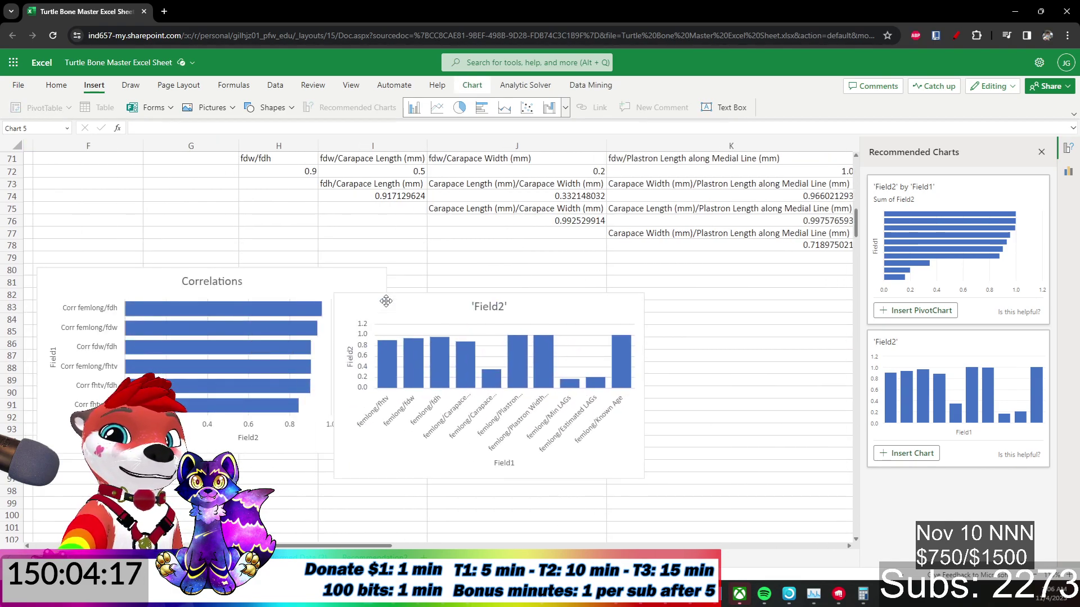
Change the column chart's title to "Femur Length Correlations" and shift the title slightly toward the chart's left side.
double_click(475, 305)
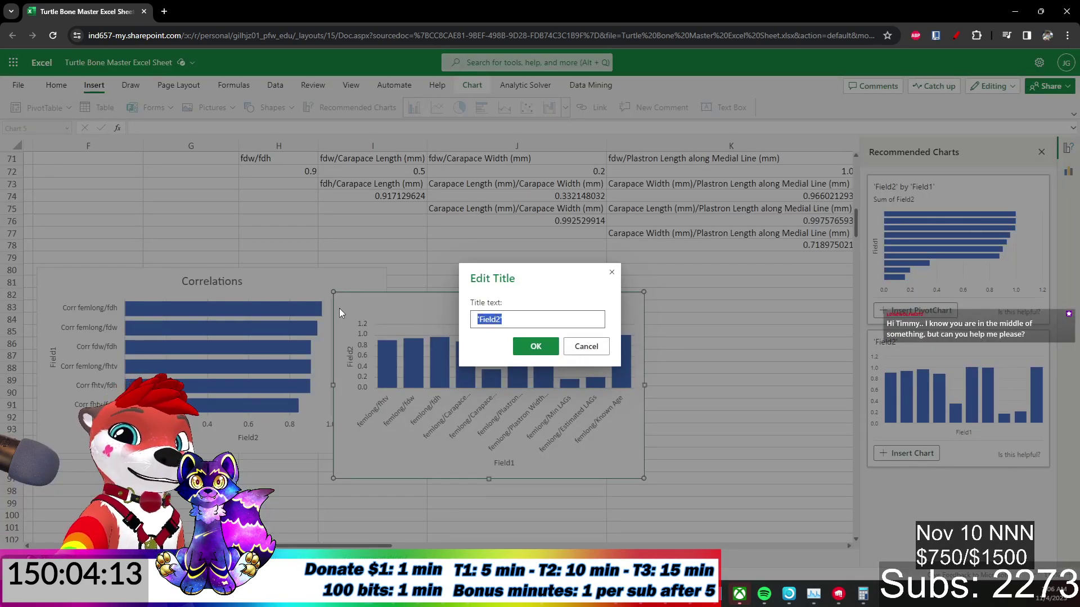
type("Femur Length vs")
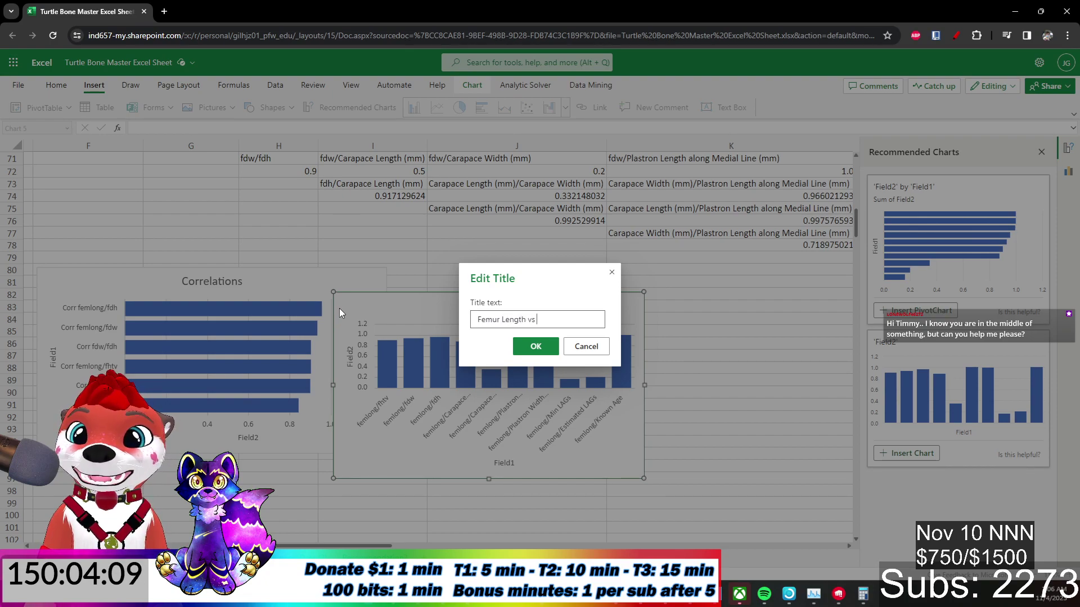
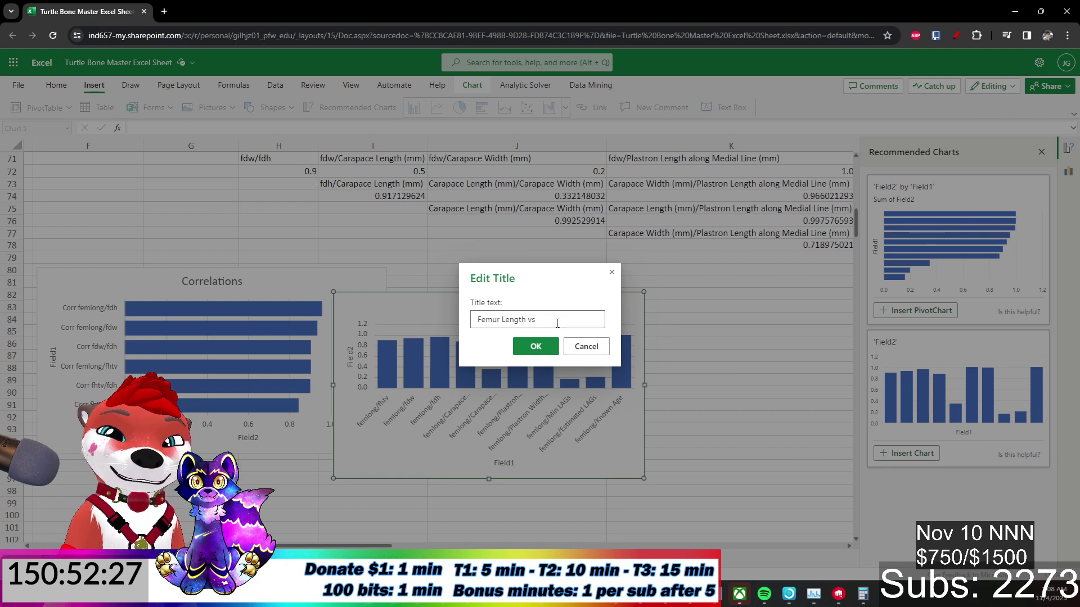
key("BackSpace")
key("BackSpace")
type("Correlations")
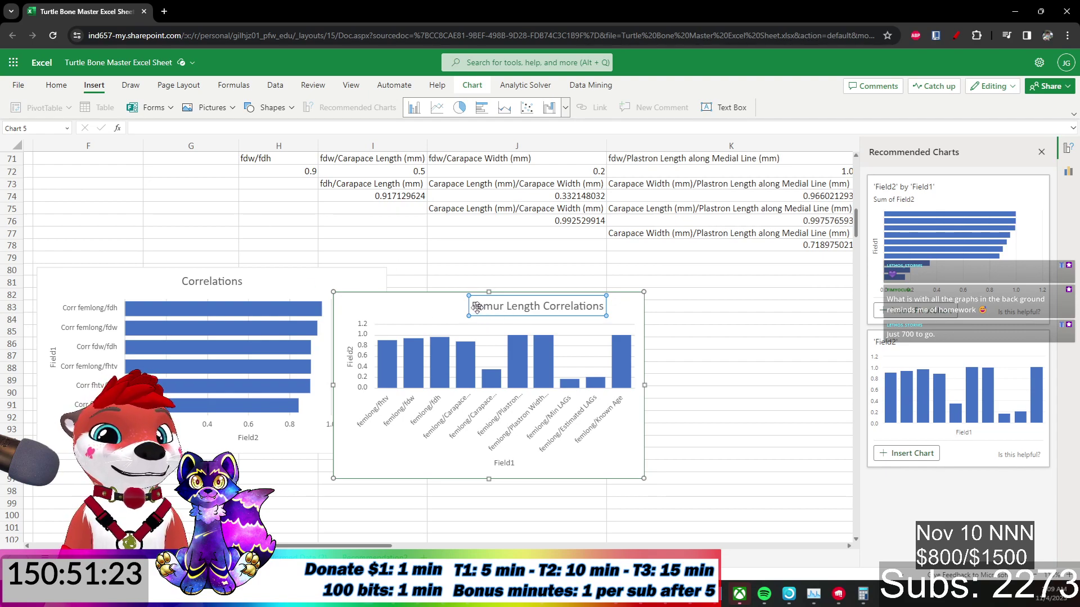
left_click_drag(471, 309, 445, 315)
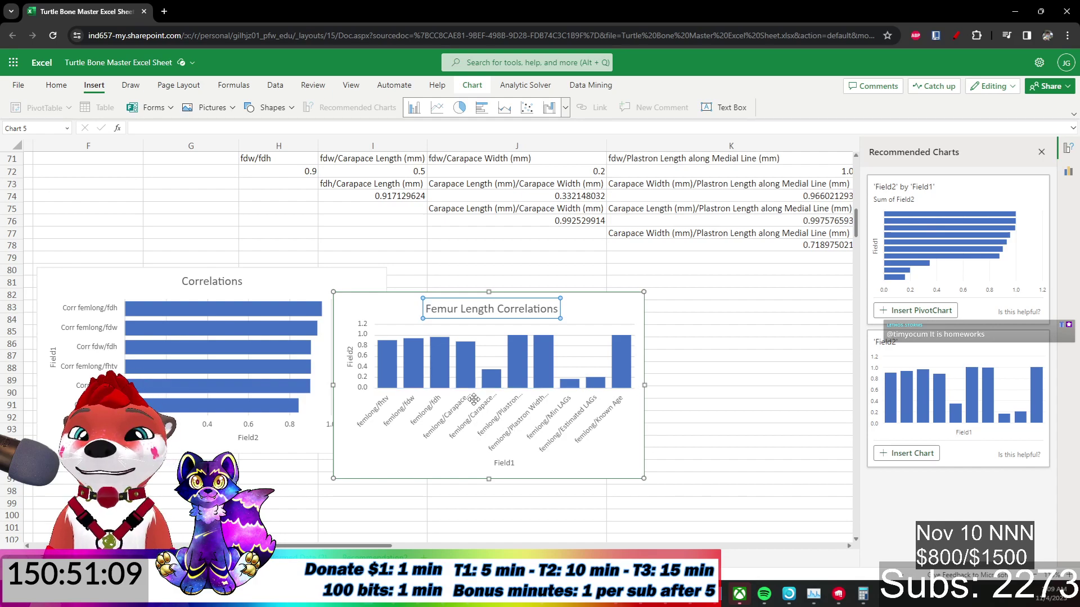
Shorten the Carapace Length header in J62 to "CLength (mm)".
scroll(473, 411, "up", 3)
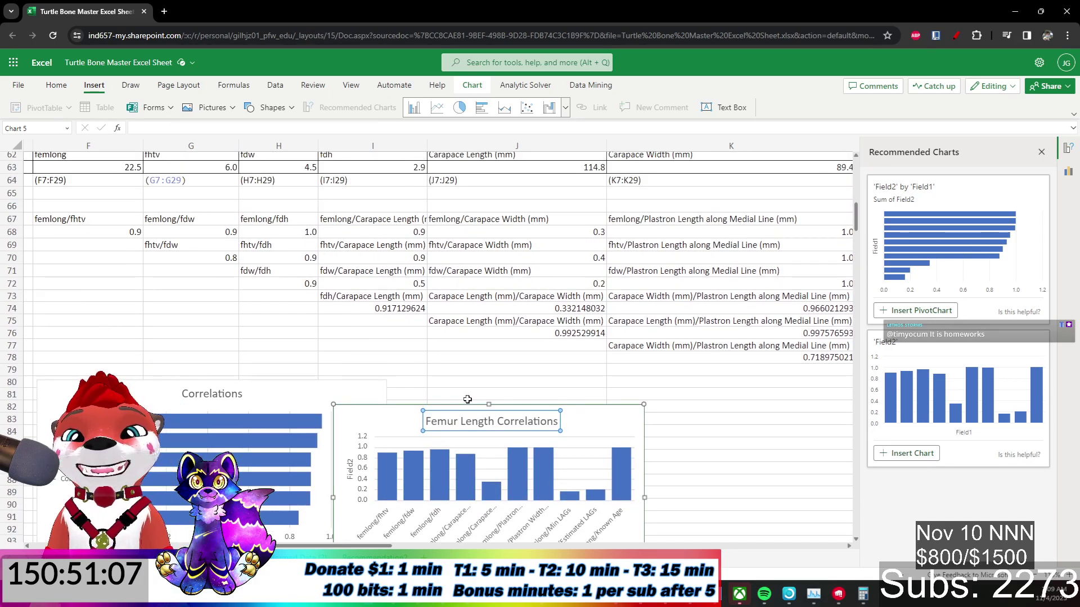
left_click(517, 333)
scroll(264, 349, "up", 3)
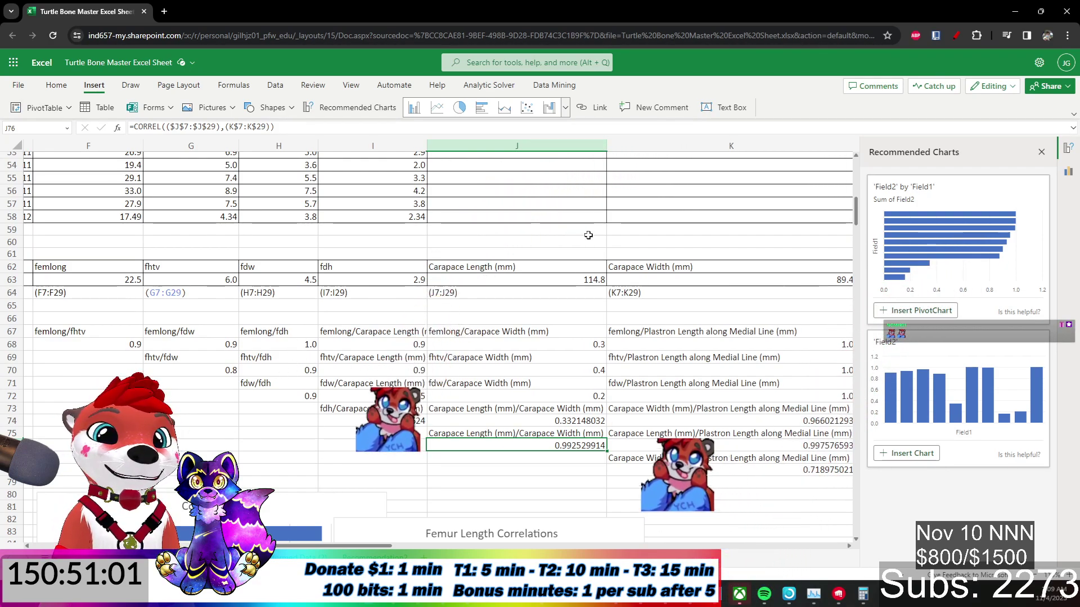
left_click(530, 265)
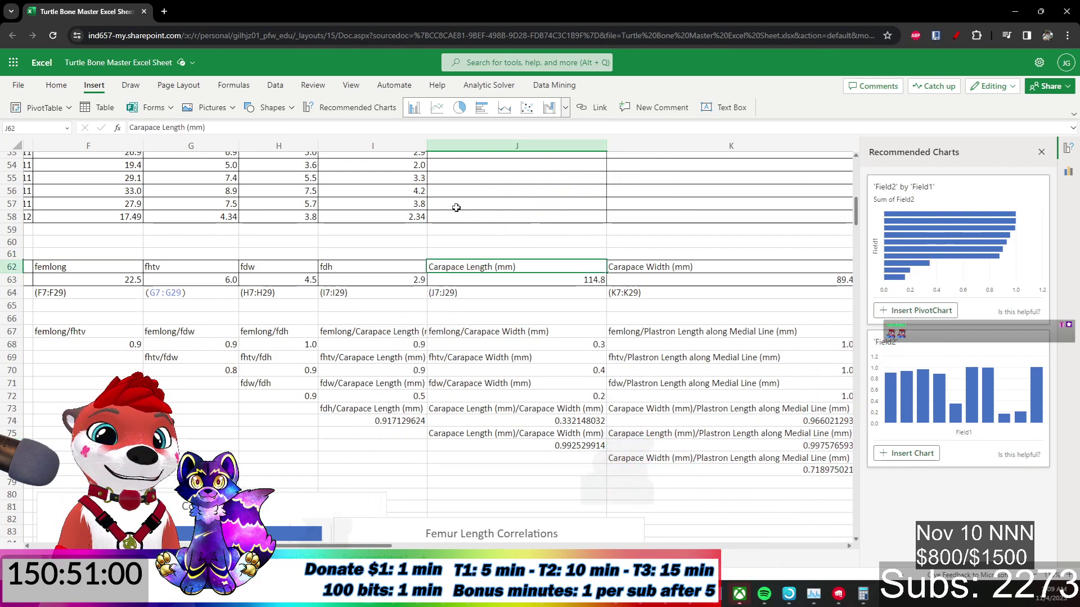
left_click(162, 127)
key("BackSpace")
key("BackSpace")
key("BackSpace")
key("BackSpace")
key("BackSpace")
key("BackSpace")
key("Delete")
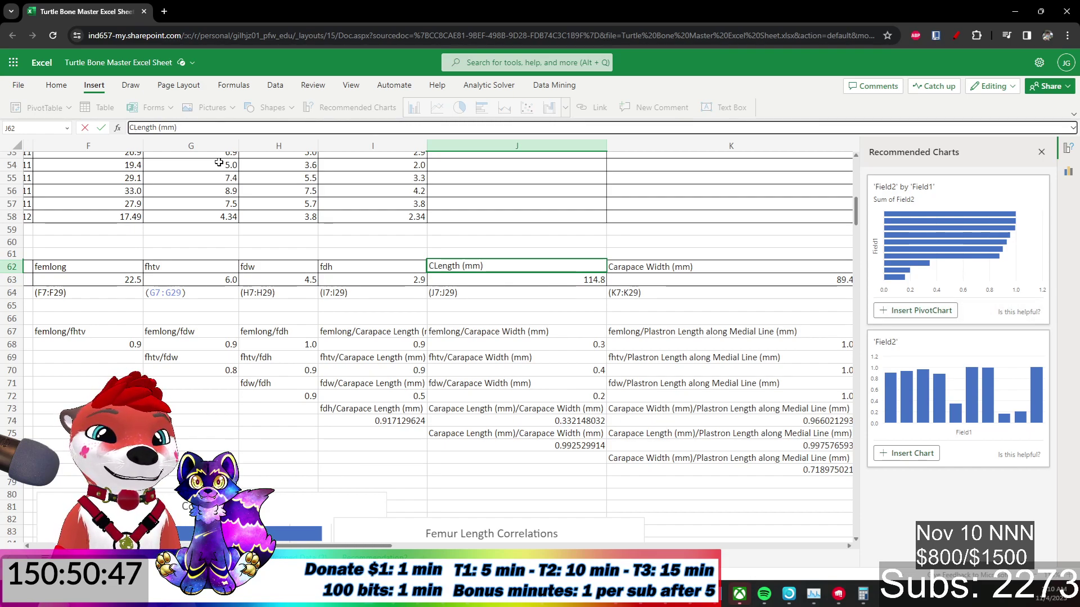
key("Return")
Check the label formula in J67 and the category labels in the Femur Length Correlations chart.
left_click(498, 332)
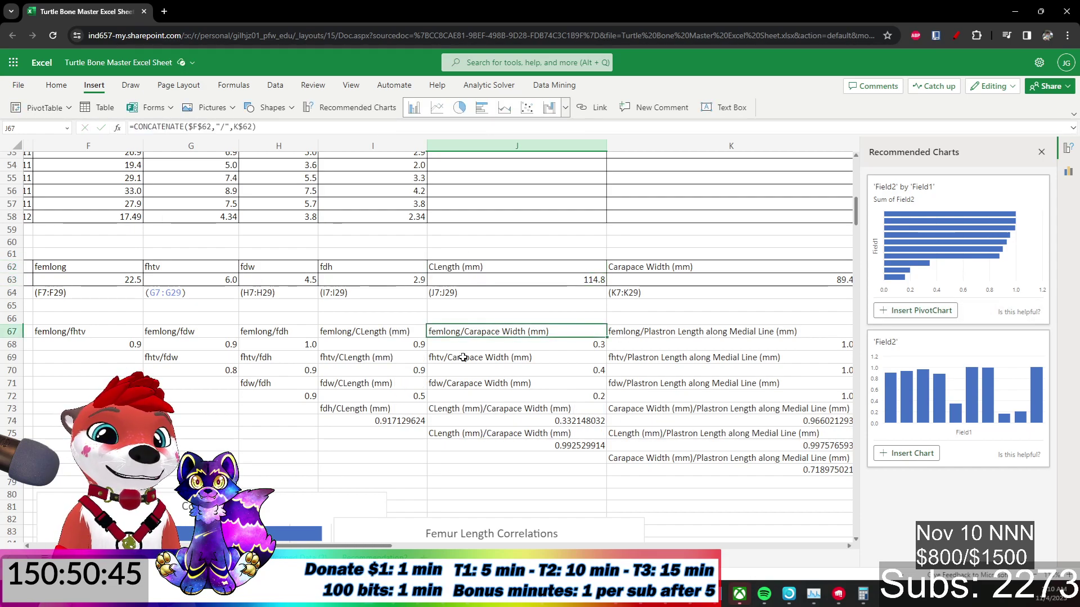
scroll(437, 372, "down", 10)
scroll(430, 374, "up", 5)
left_click(225, 128)
key("Return")
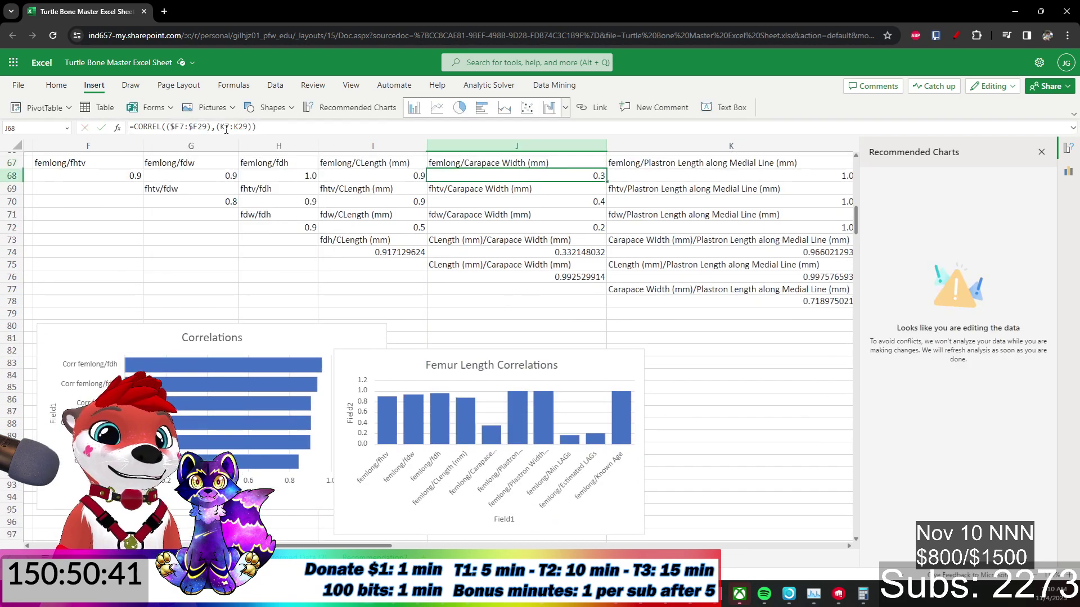
Shorten the Carapace Width header in K62 to "CWidth (mm)".
scroll(366, 360, "up", 5)
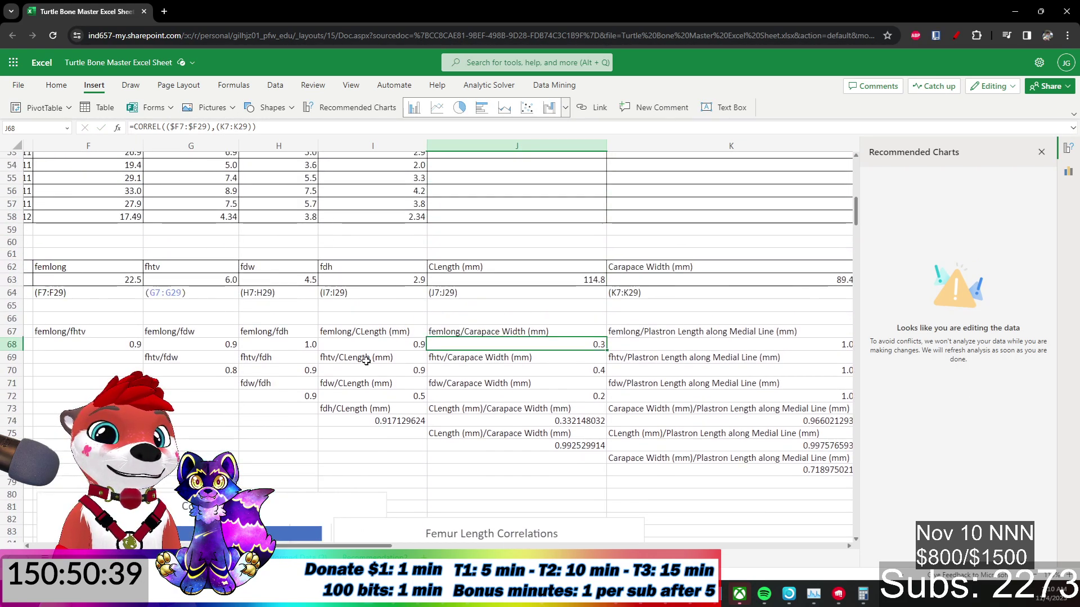
left_click(646, 267)
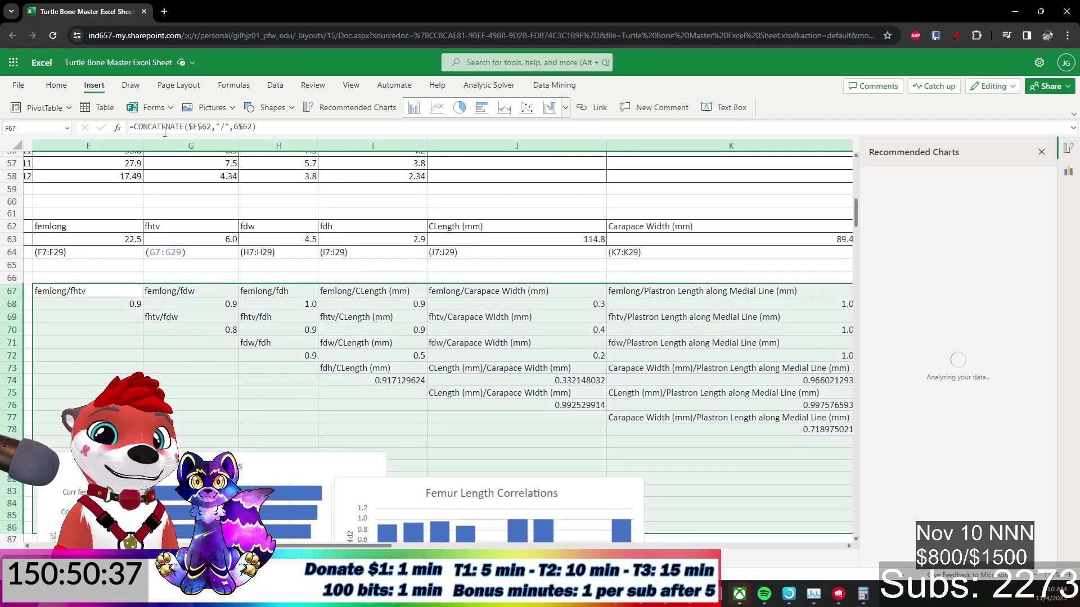
left_click(675, 292)
left_click(651, 230)
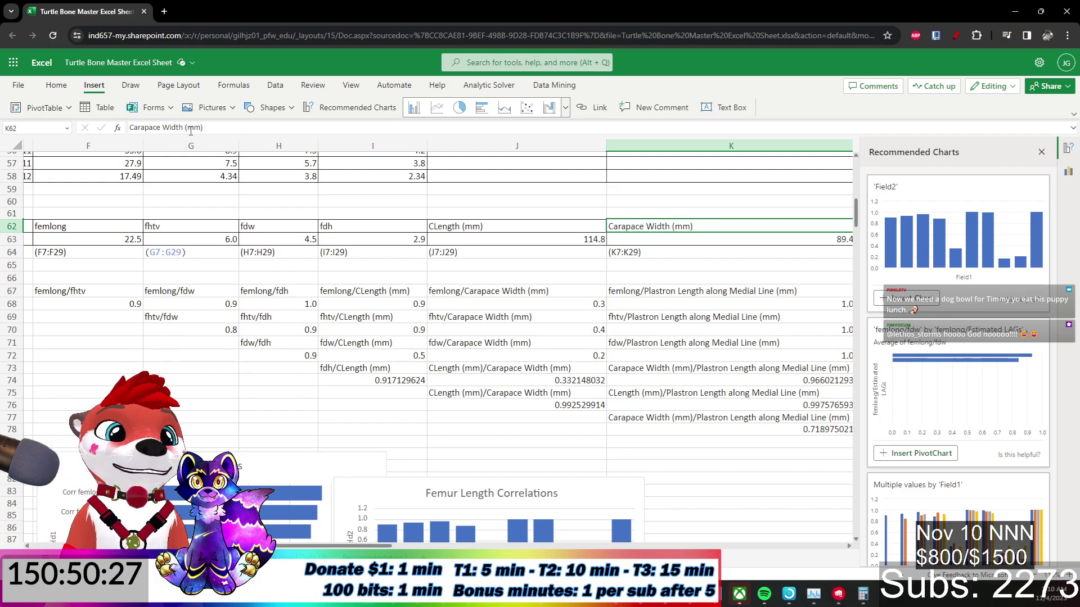
left_click(164, 129)
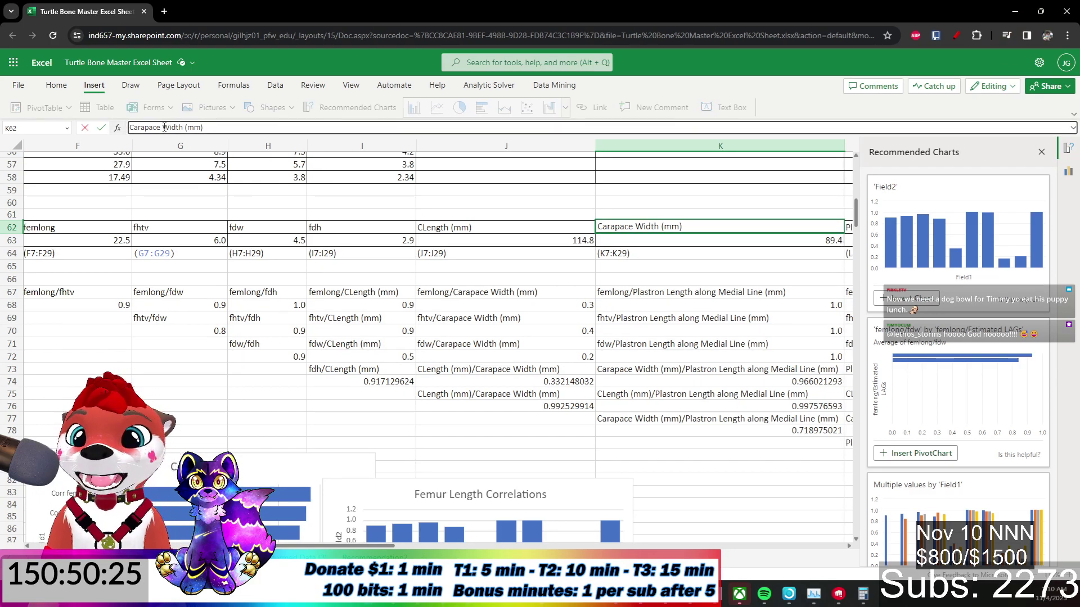
key("BackSpace")
key("BackSpace")
key("BackSpace")
key("BackSpace")
key("BackSpace")
key("BackSpace")
key("BackSpace")
key("BackSpace")
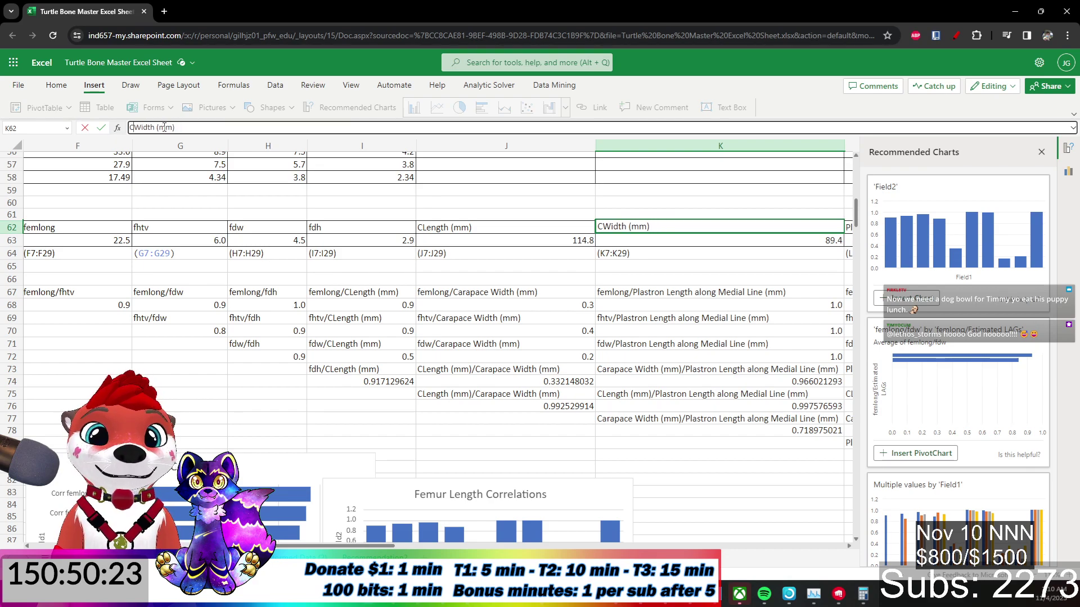
key("Return")
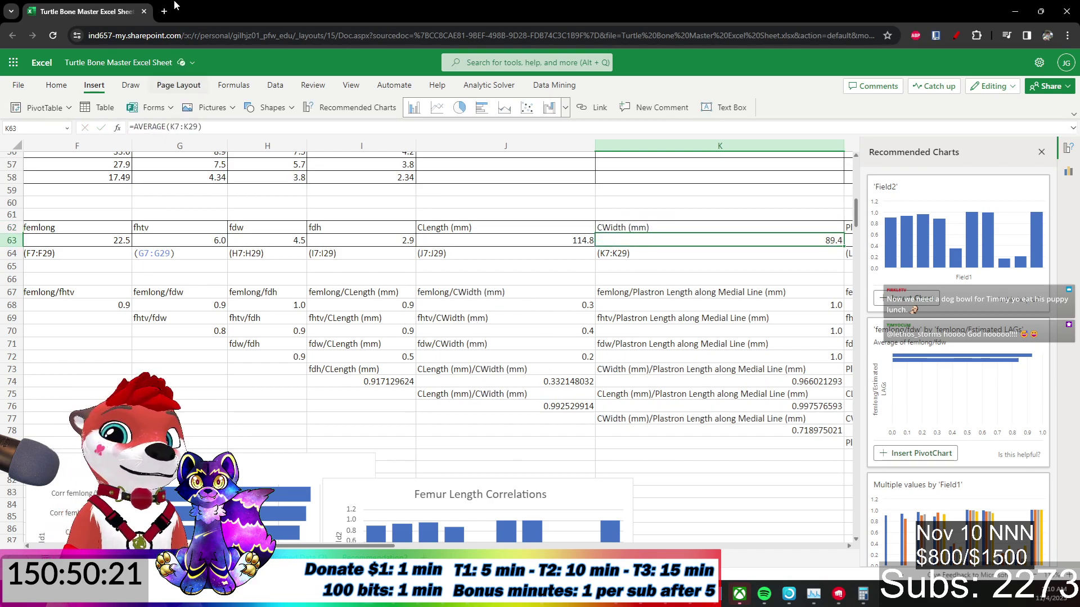
left_click(508, 267)
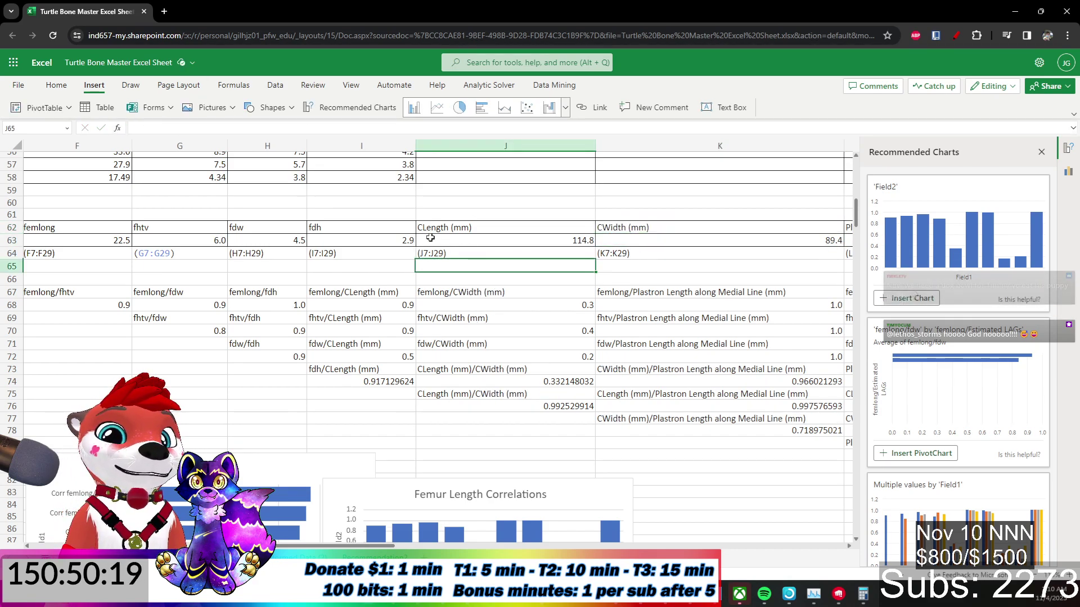
left_click(317, 227)
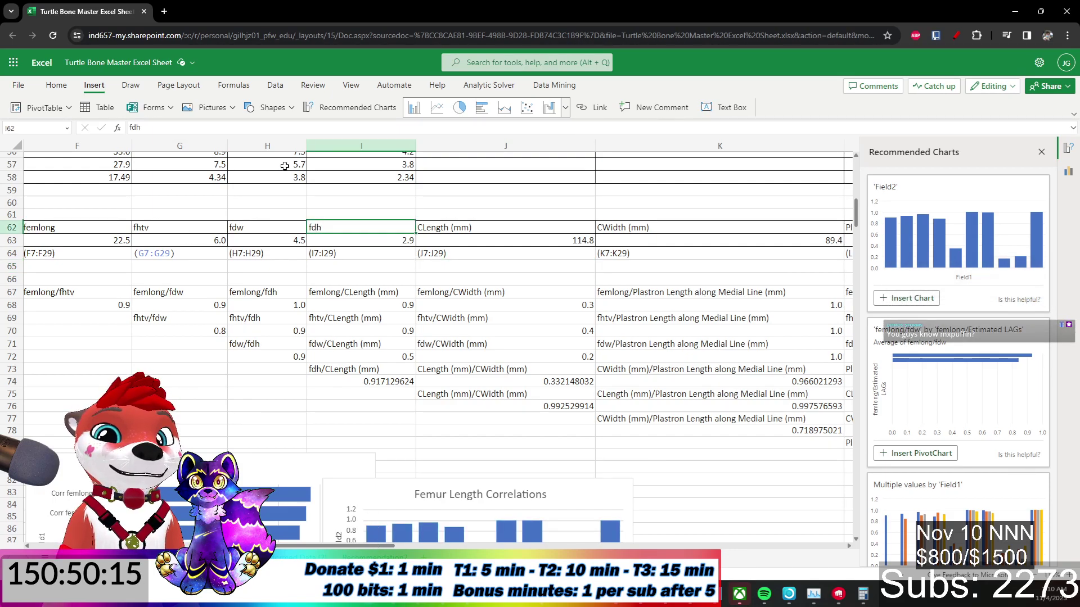
left_click(133, 126)
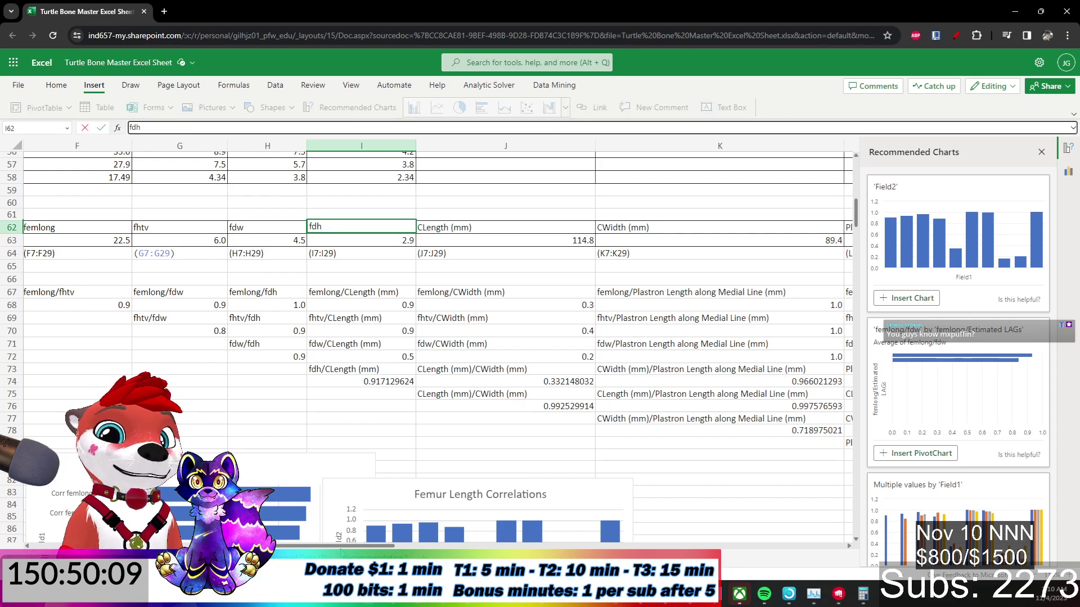
scroll(411, 535, "right", 5)
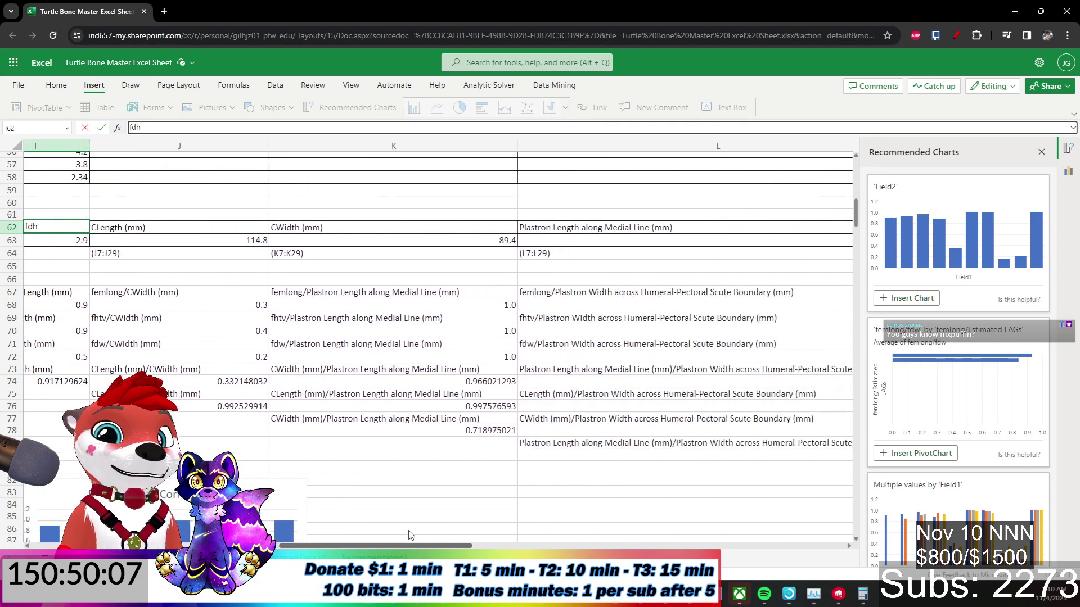
key("Escape")
Shorten the Plastron Length header in L62 to "PLength Medial Line (mm)".
left_click(571, 225)
left_click_drag(158, 128, 131, 127)
key("BackSpace")
left_click(157, 127)
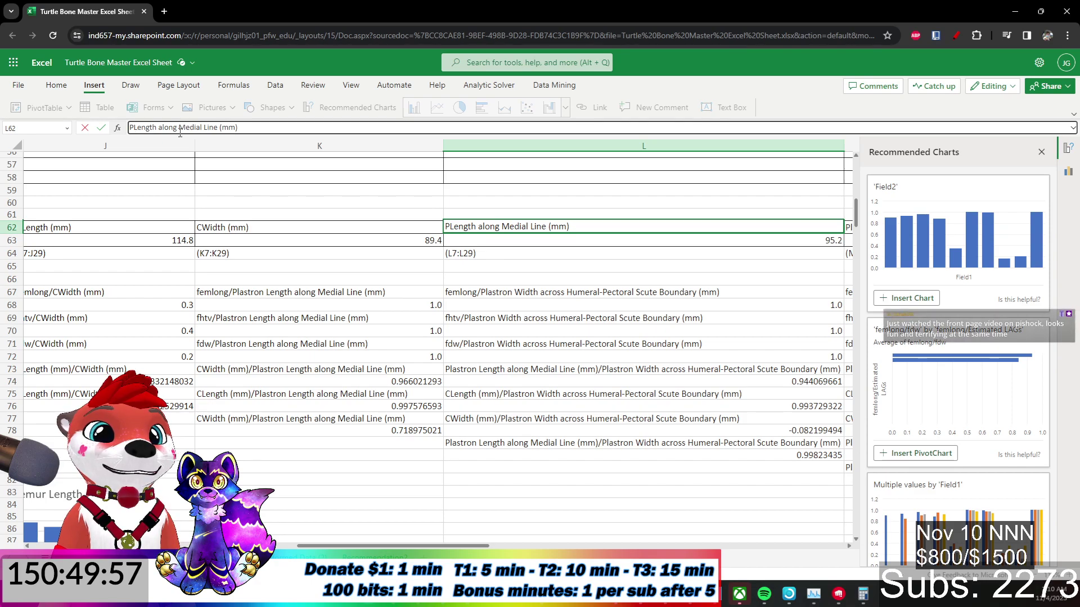
scroll(439, 337, "down", 6)
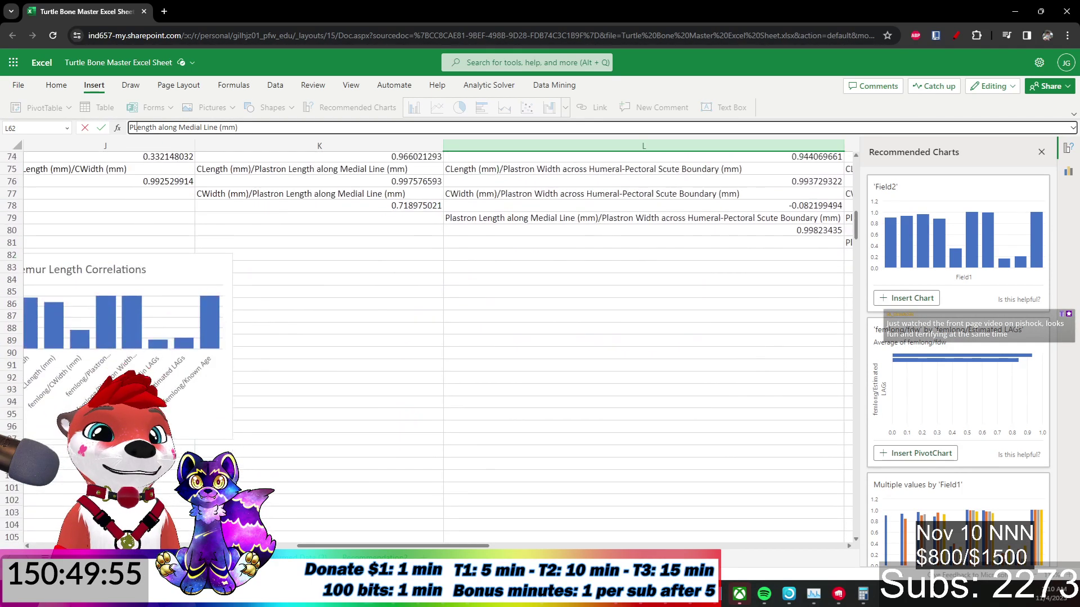
scroll(219, 186, "up", 6)
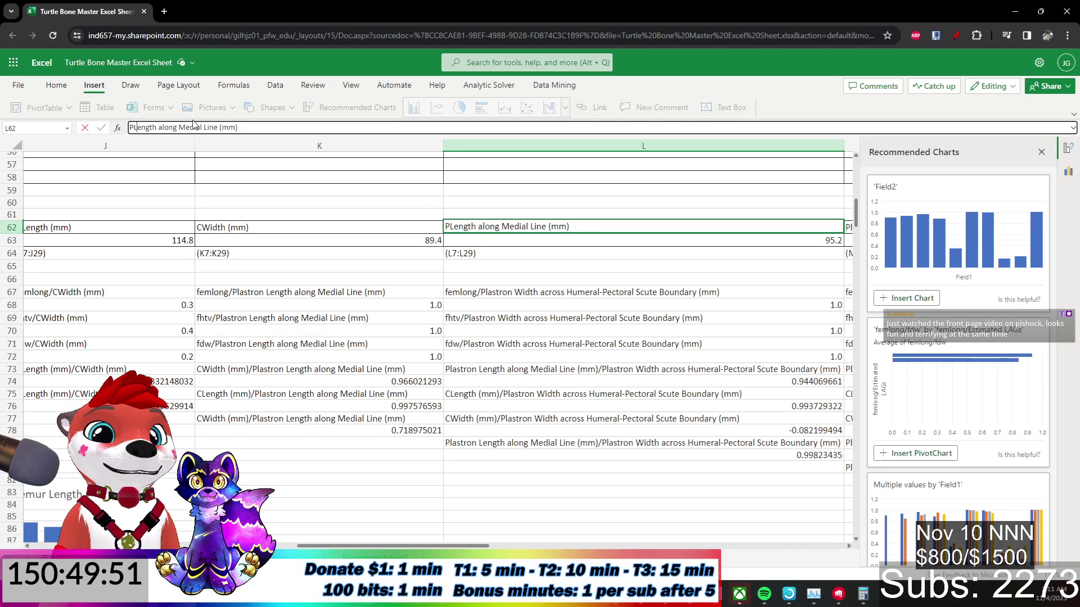
left_click_drag(180, 127, 158, 127)
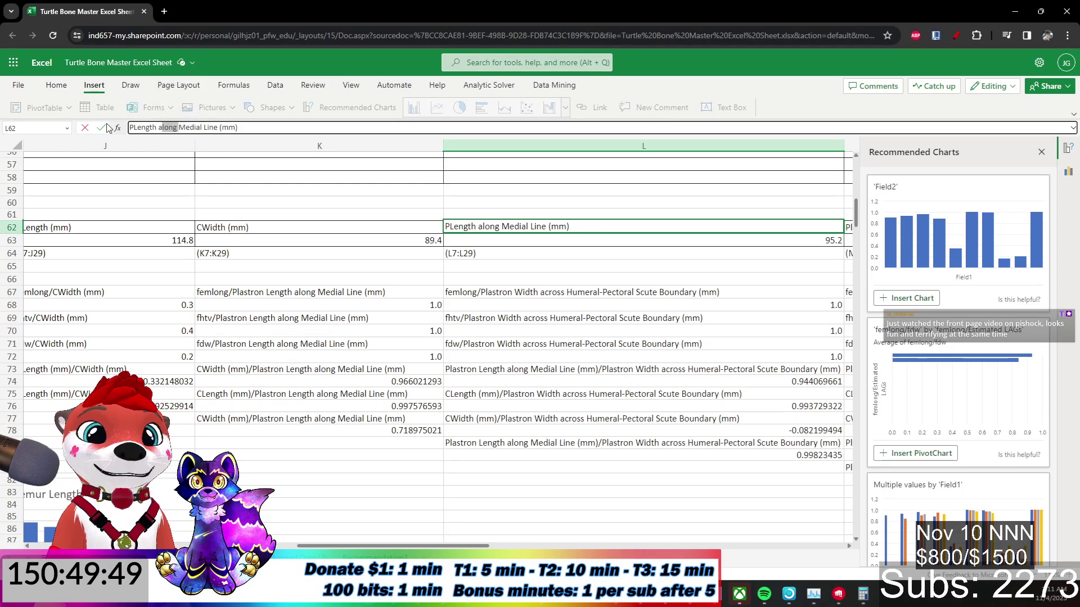
key("BackSpace")
key("Return")
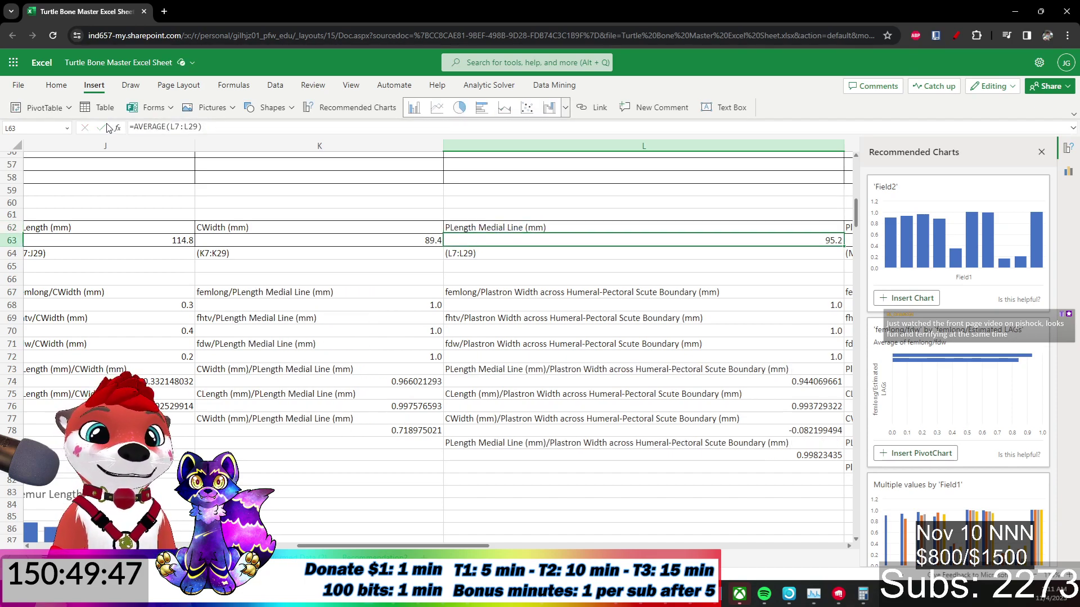
Shorten the Plastron Width header in M62 to "PWidth Humeral-Pectoral Scute Boundary (mm)".
scroll(119, 351, "down", 3)
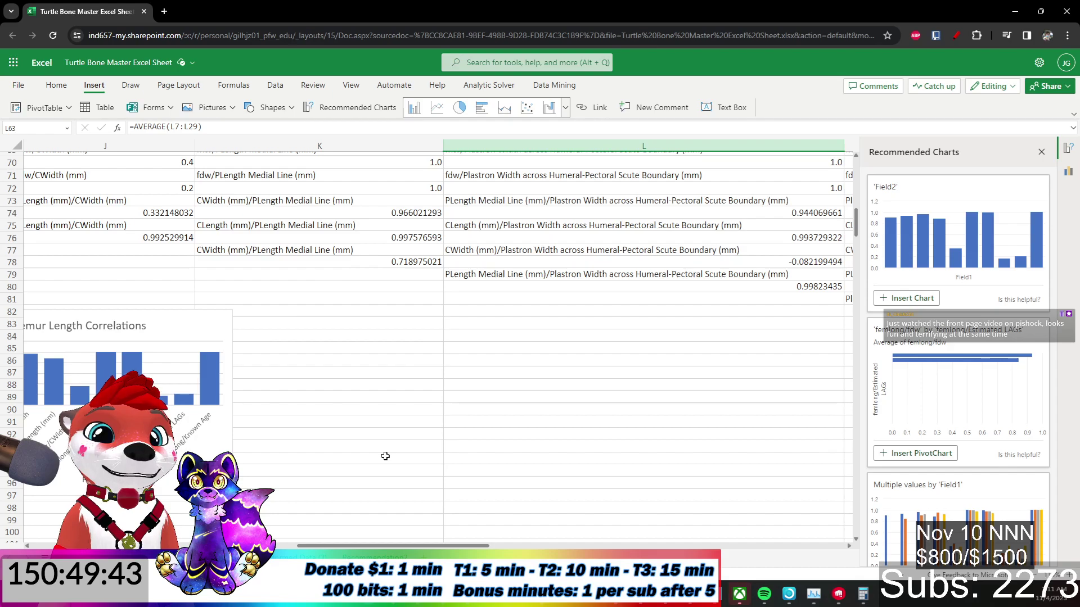
scroll(385, 456, "up", 4)
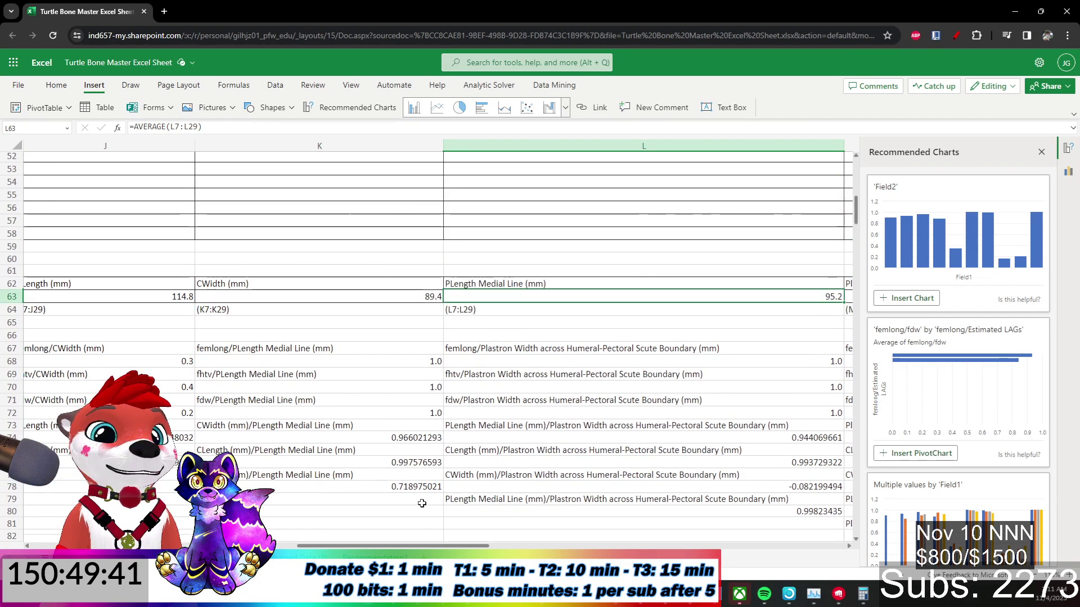
left_click_drag(438, 545, 605, 544)
left_click(315, 284)
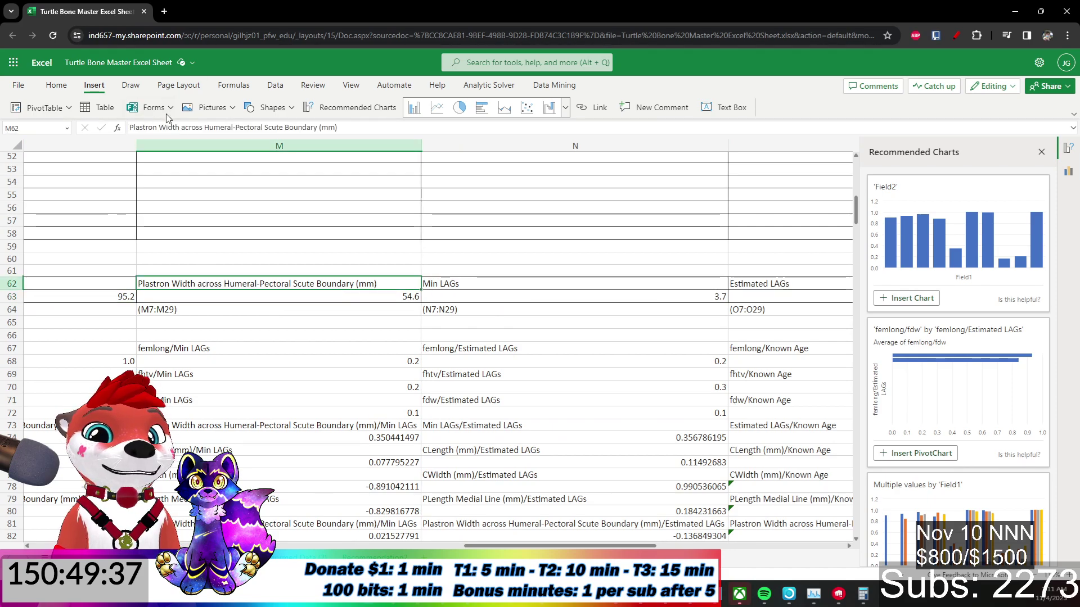
left_click(160, 127)
key("BackSpace")
key("BackSpace")
key("BackSpace")
key("BackSpace")
key("BackSpace")
key("BackSpace")
key("BackSpace")
key("BackSpace")
key("Right")
key("Right")
key("Right")
key("Right")
key("Right")
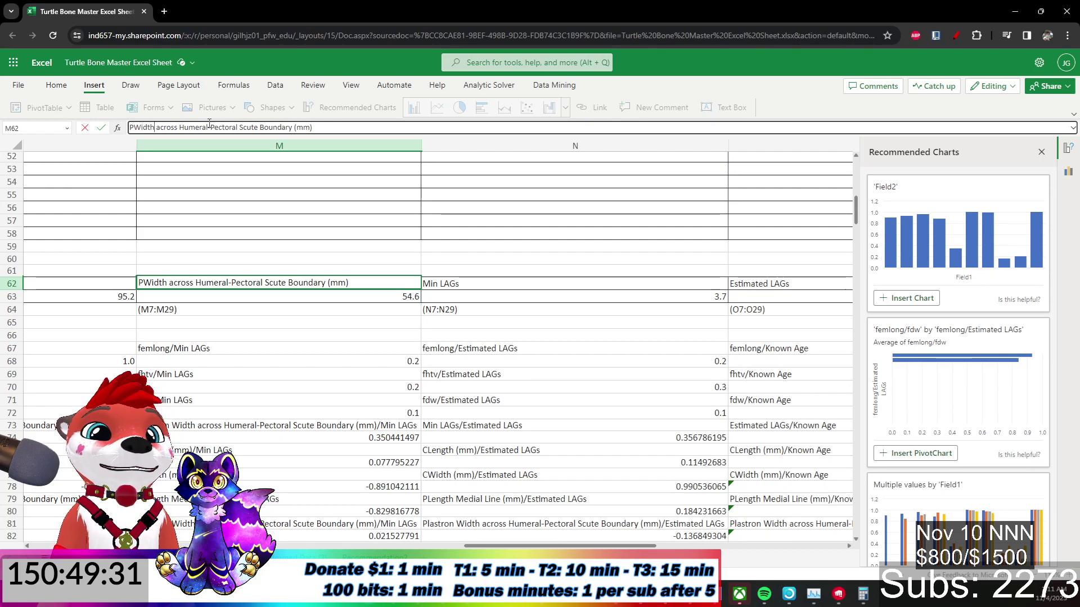
key("ctrl+shift+Right")
key("ctrl+shift+Right")
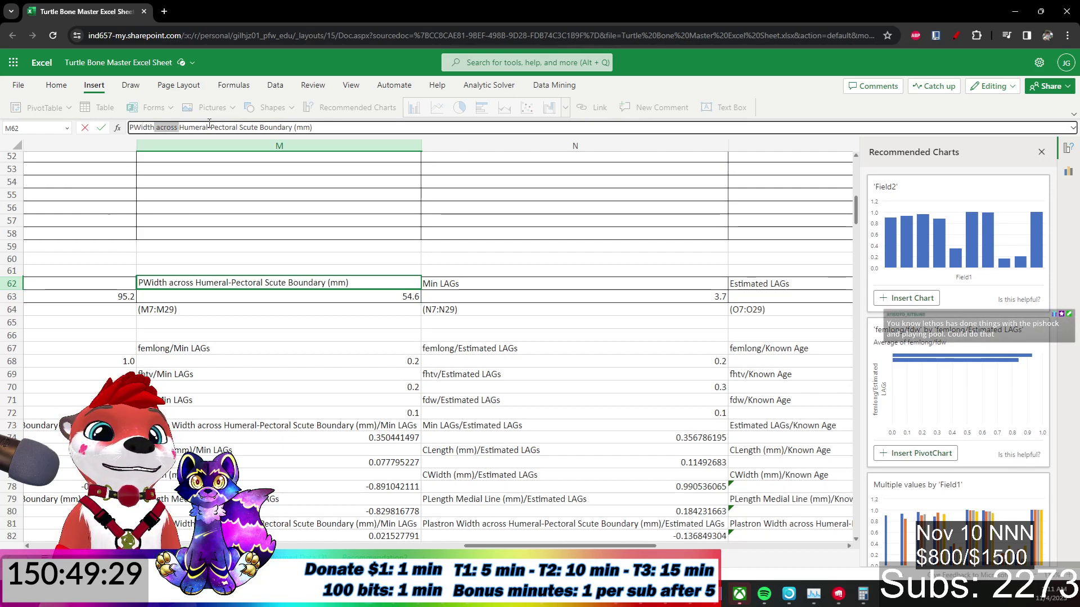
key("BackSpace")
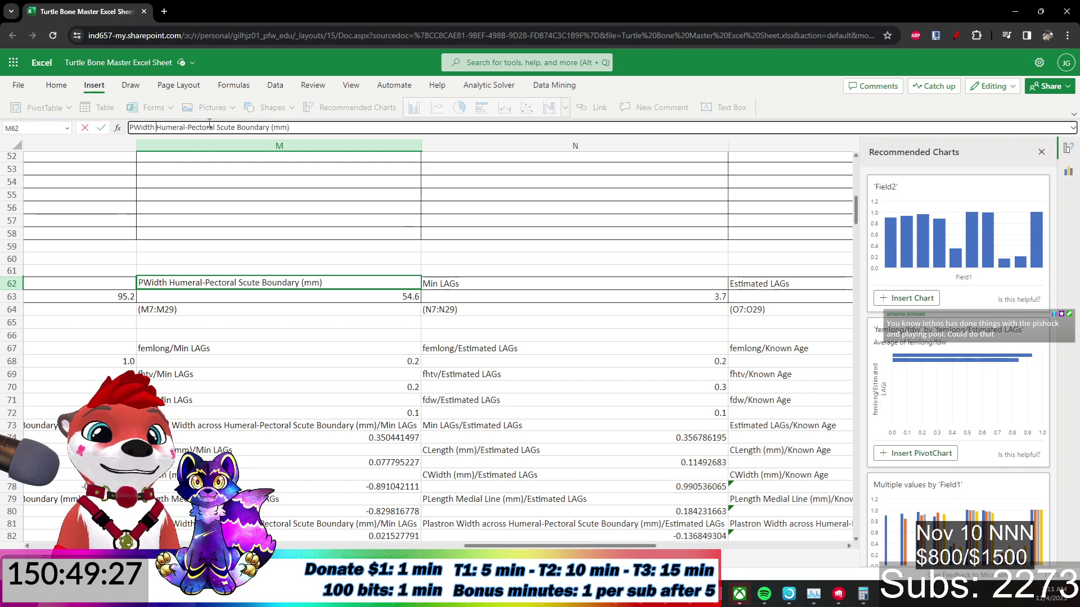
key("Return")
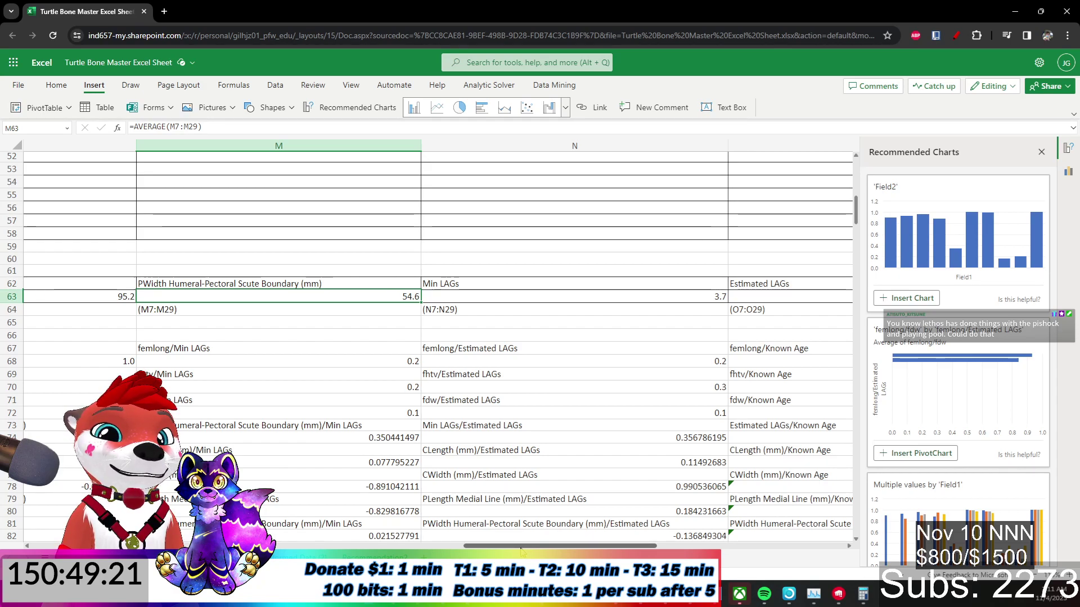
Abbreviate the header in M62 further to "PWidth H-P Scute (mm)".
left_click(231, 282)
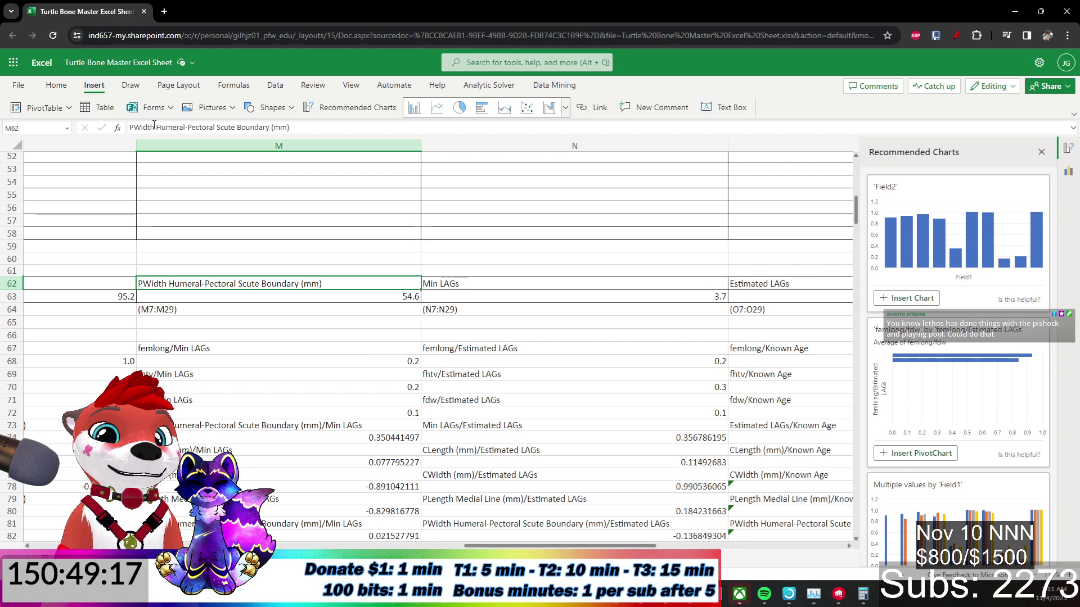
left_click_drag(154, 125, 188, 123)
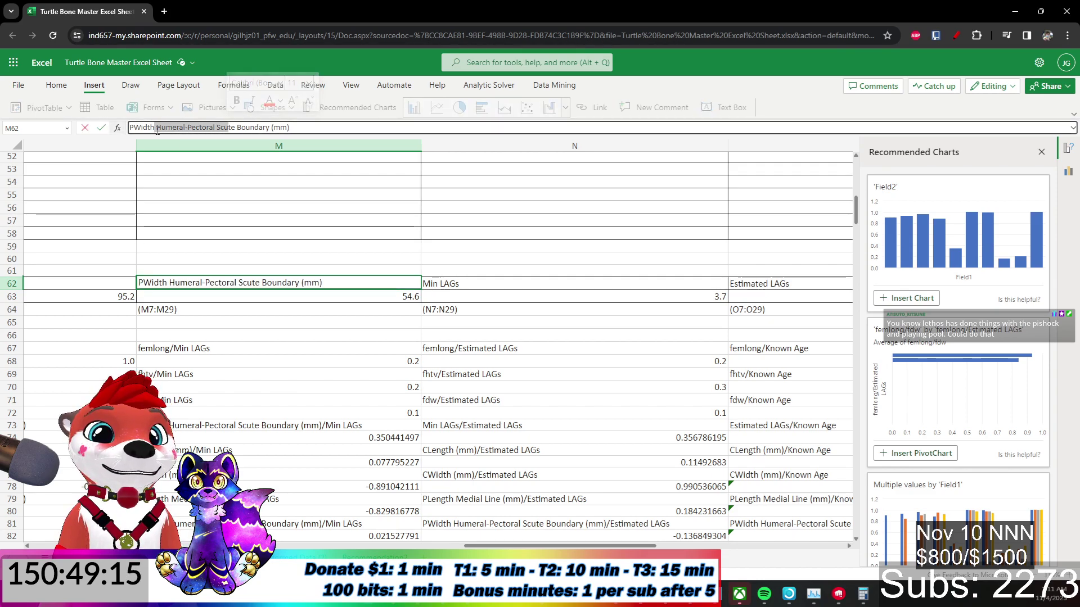
left_click(170, 128)
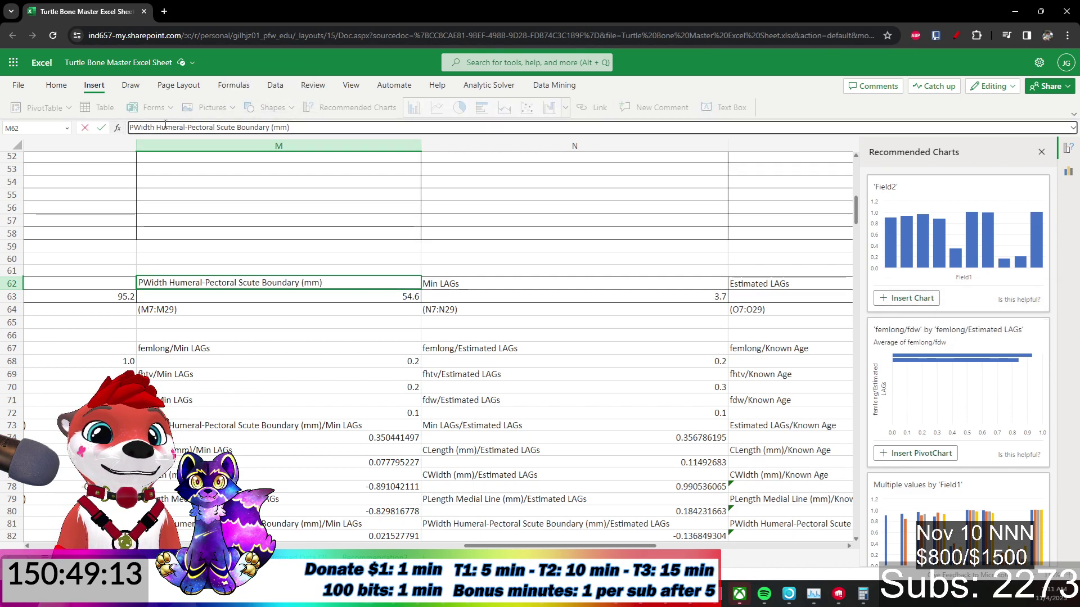
key("BackSpace")
key("BackSpace")
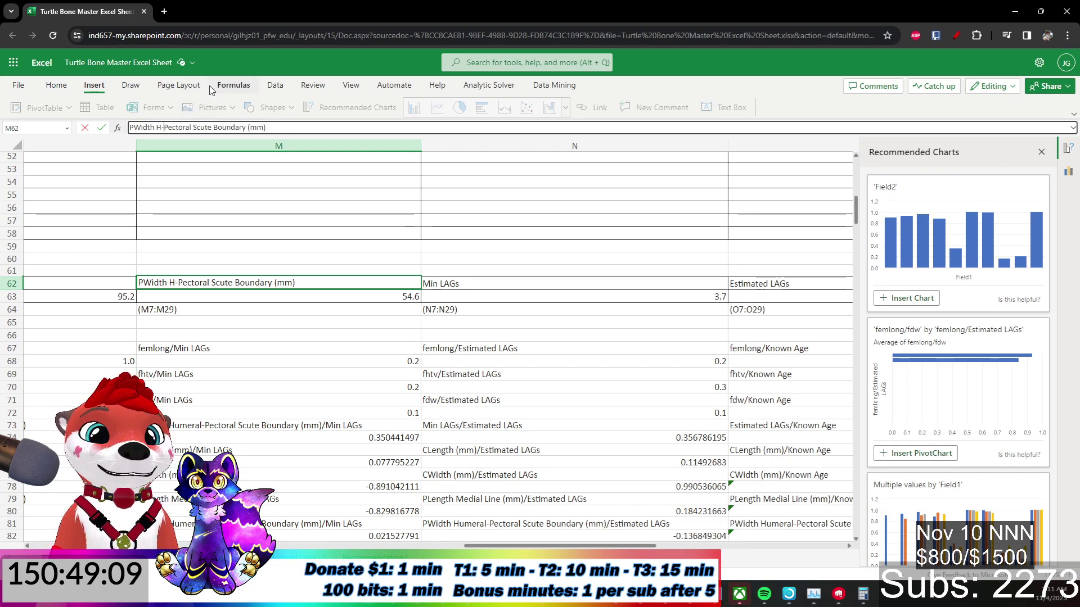
key("shift+Right")
key("shift+Right")
key("shift+Right")
key("shift+Right")
key("shift+Right")
key("shift+Right")
key("shift+Right")
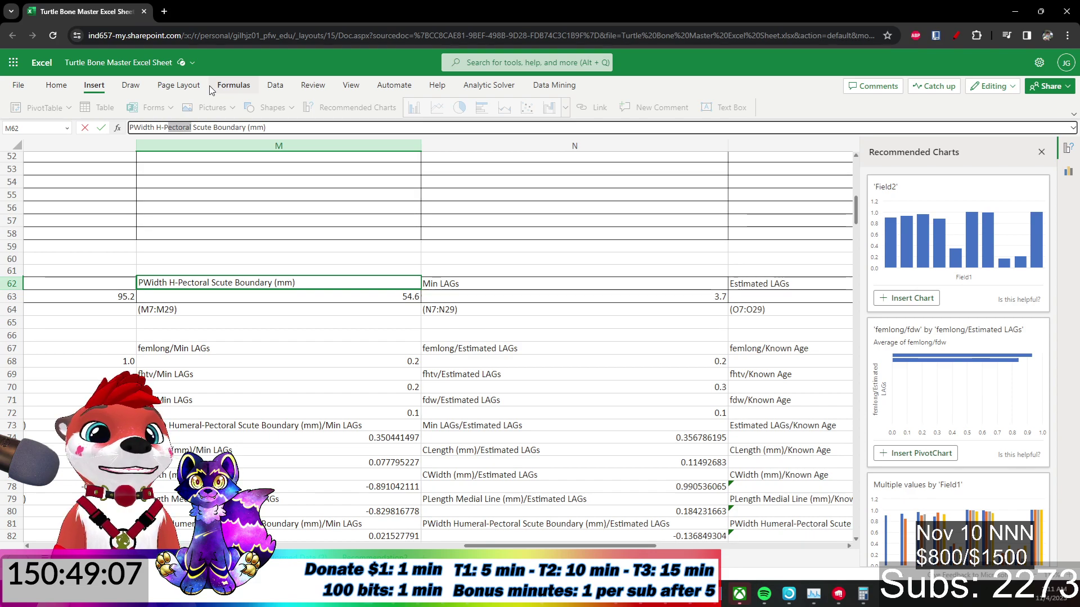
key("BackSpace")
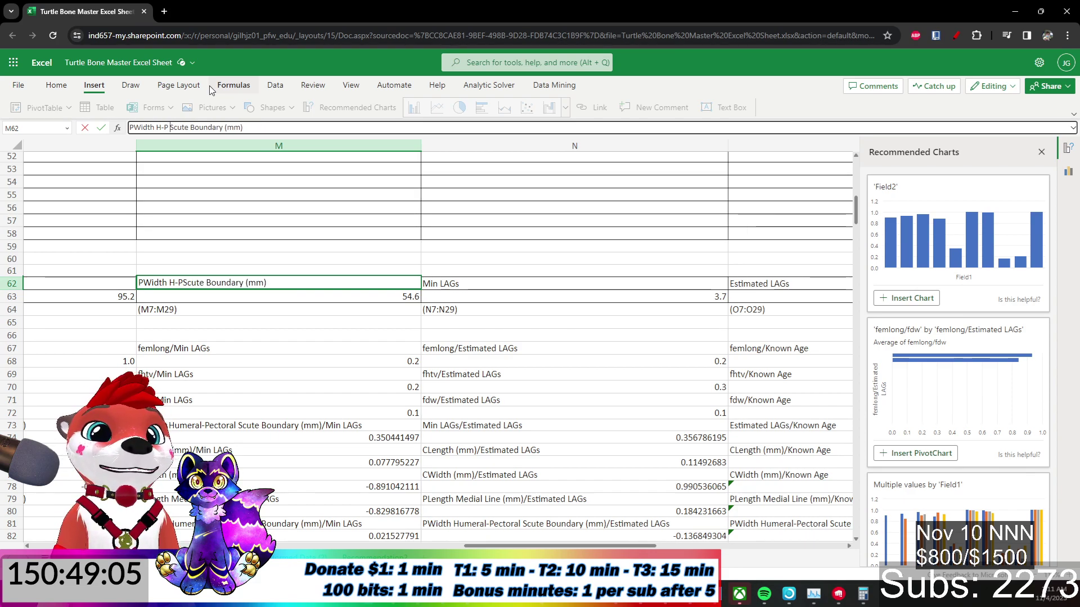
key("shift+Right")
key("shift+Right")
key("BackSpace")
key("BackSpace")
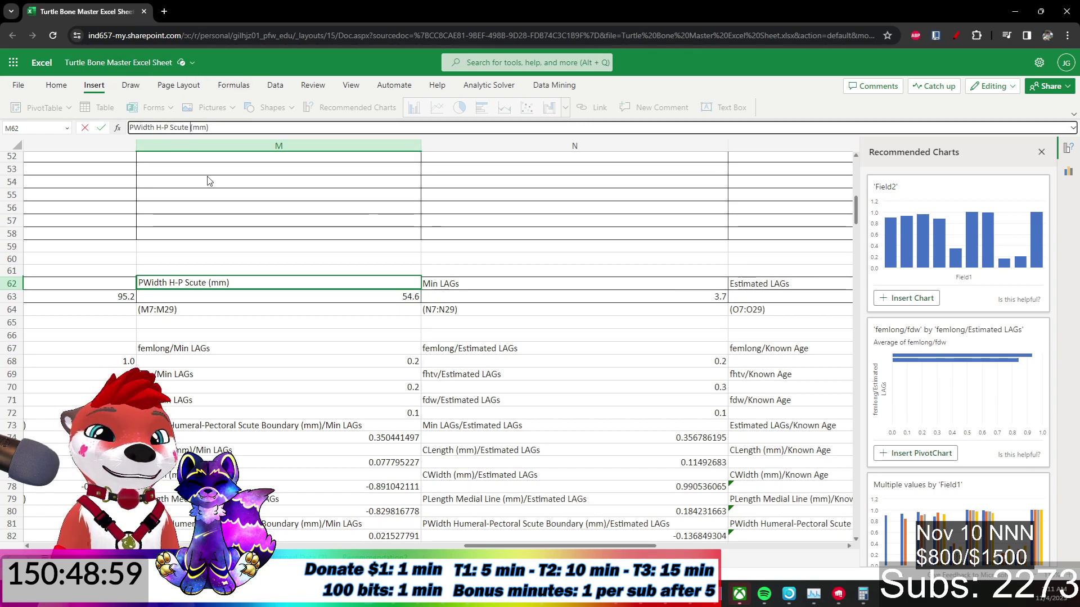
key("Return")
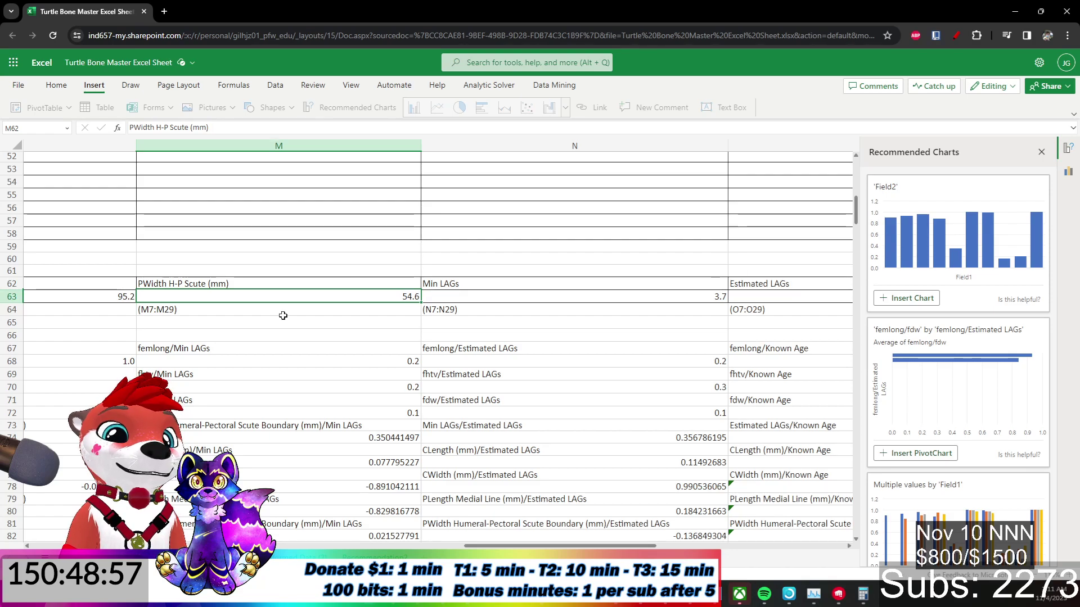
Examine the correlation labels and values in the rows beneath the shortened row 62 headers.
scroll(284, 313, "down", 3)
left_click(461, 469)
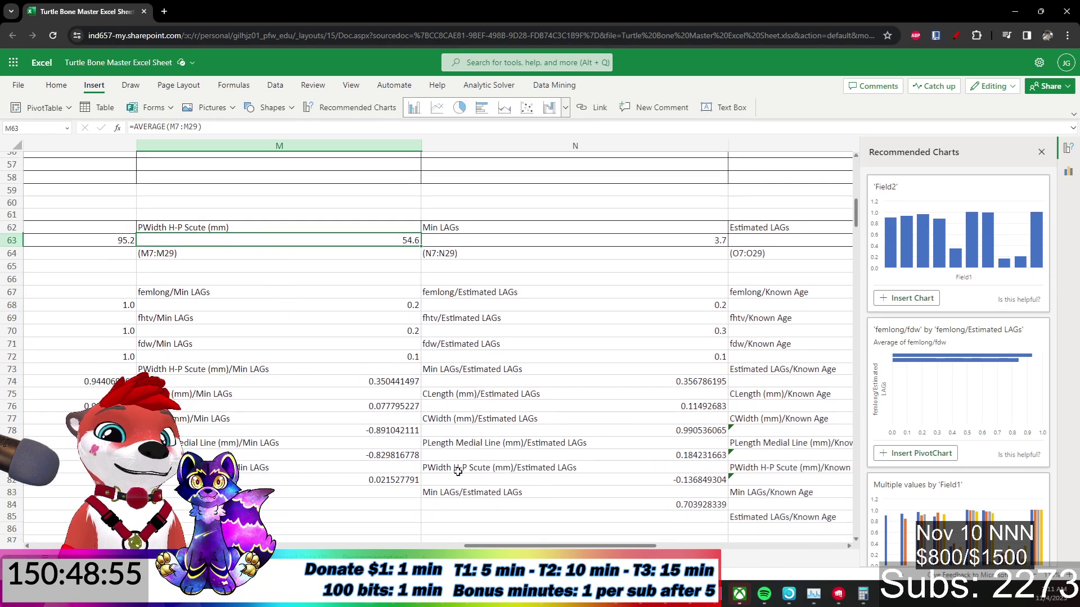
left_click(393, 382)
scroll(394, 338, "down", 5)
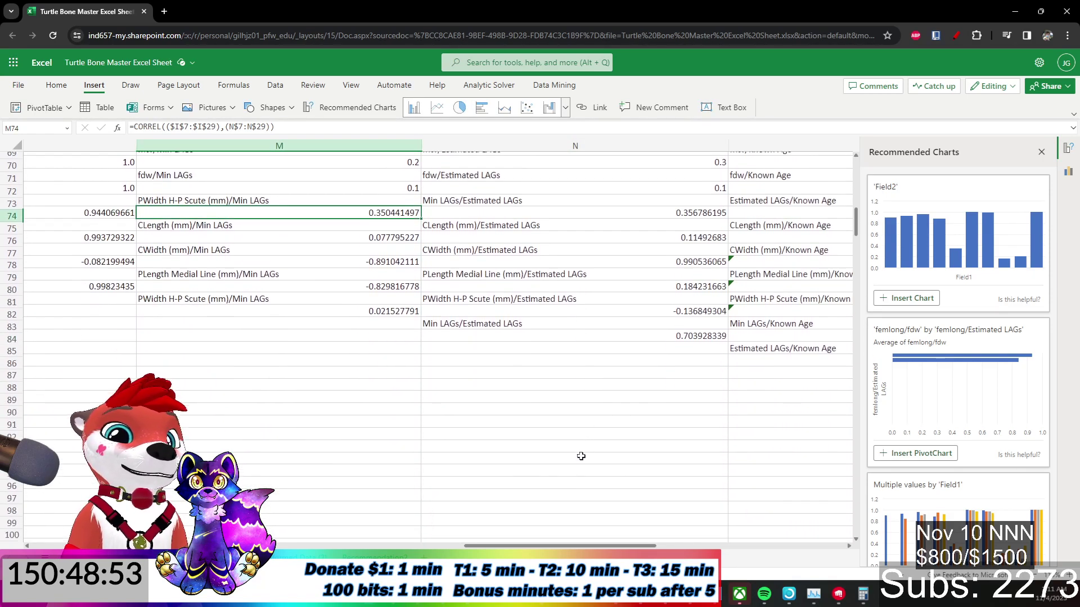
scroll(575, 449, "down", 3)
scroll(575, 449, "up", 12)
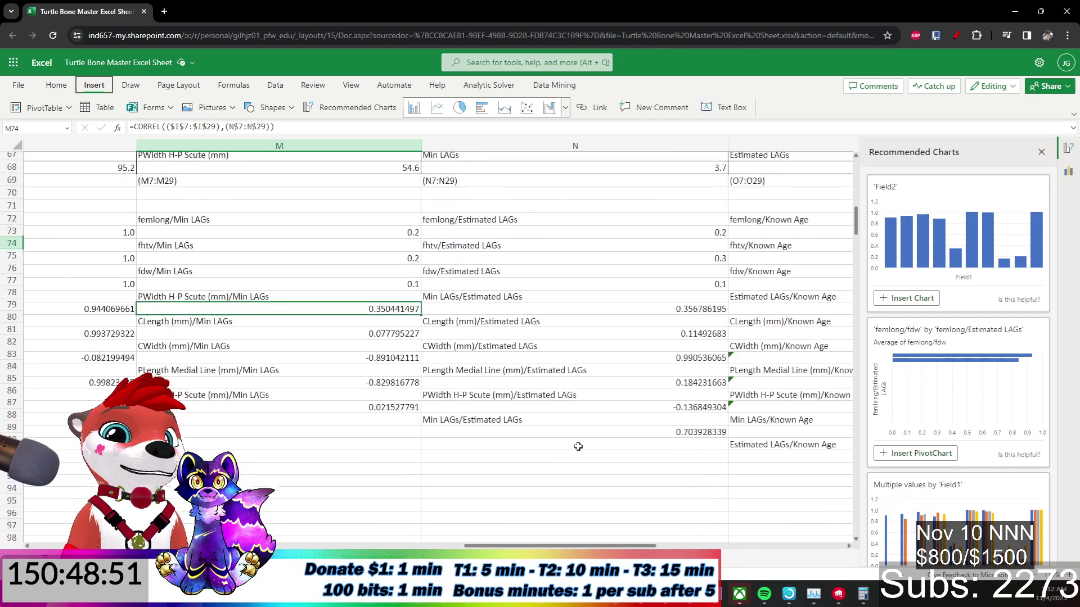
scroll(464, 334, "down", 6)
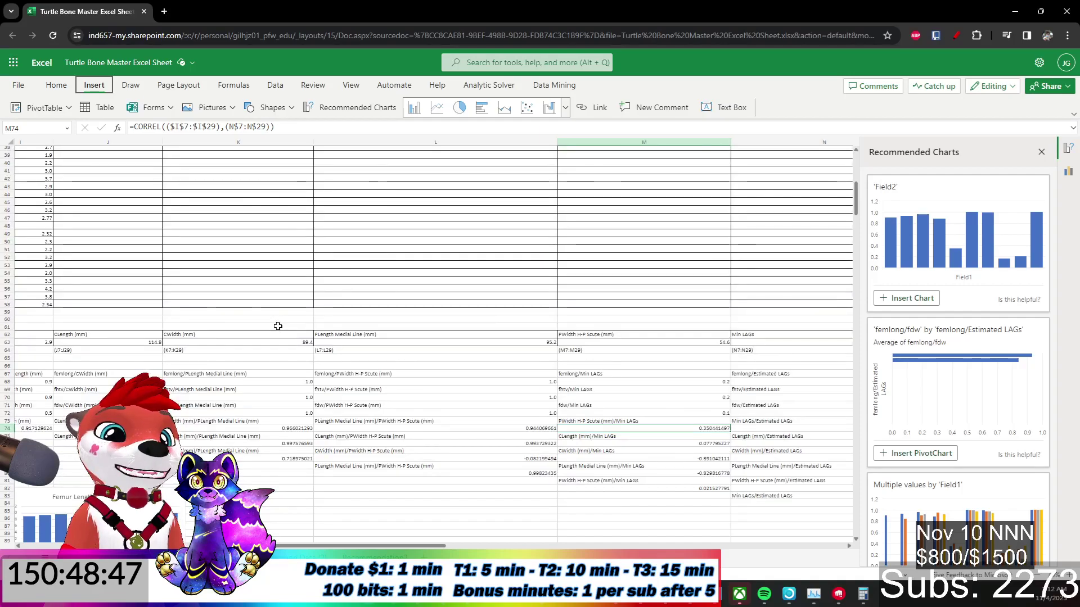
scroll(346, 534, "right", 5)
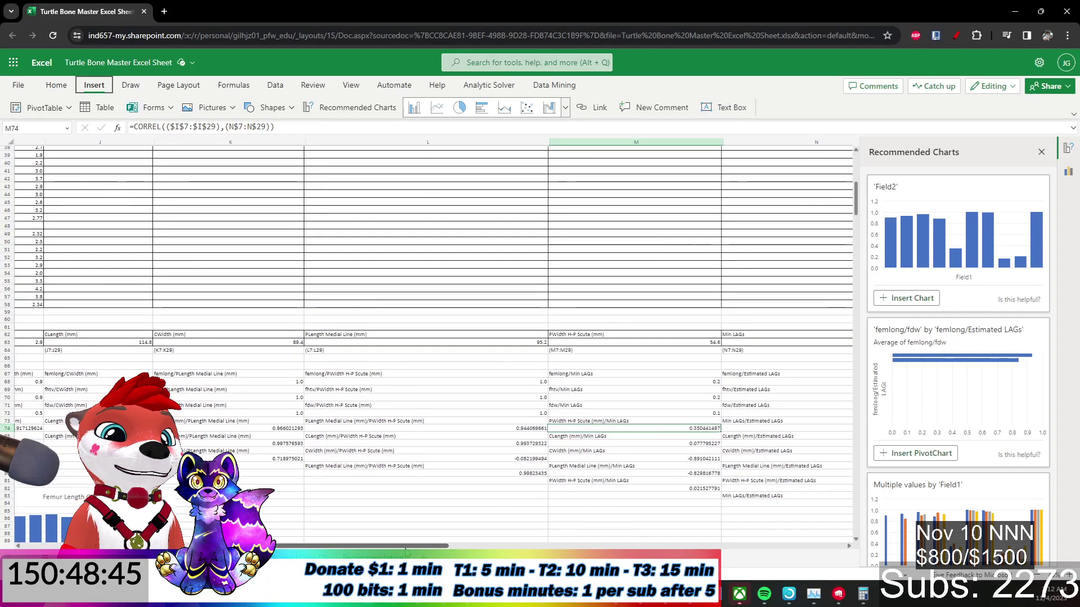
Delete the Correlations bar chart beside the Femur Length Correlations chart, and check the pivot table on the preceding sheet.
scroll(354, 452, "up", 10)
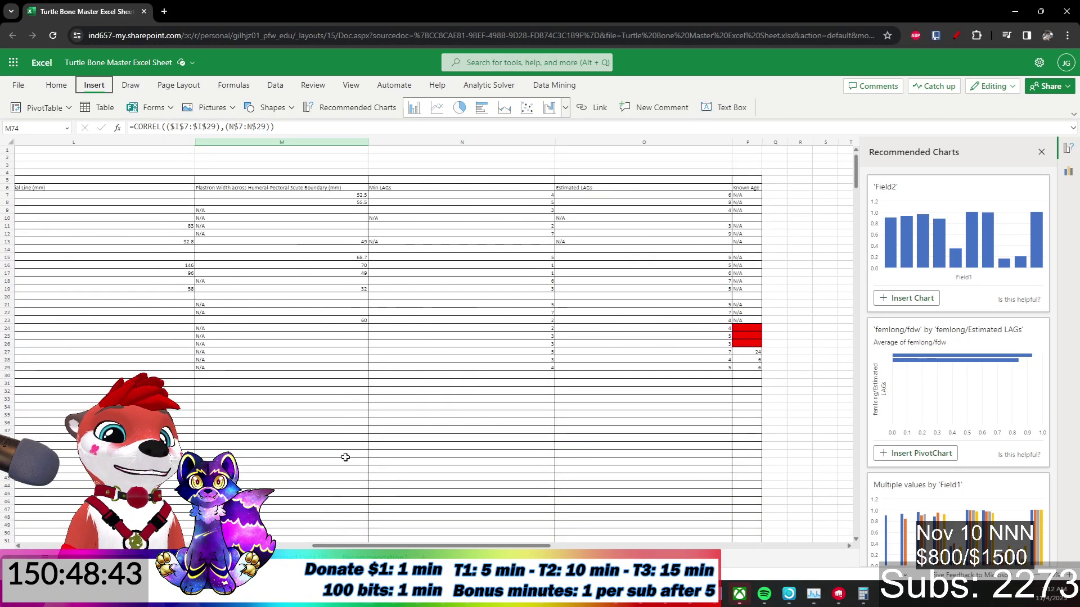
scroll(345, 458, "down", 15)
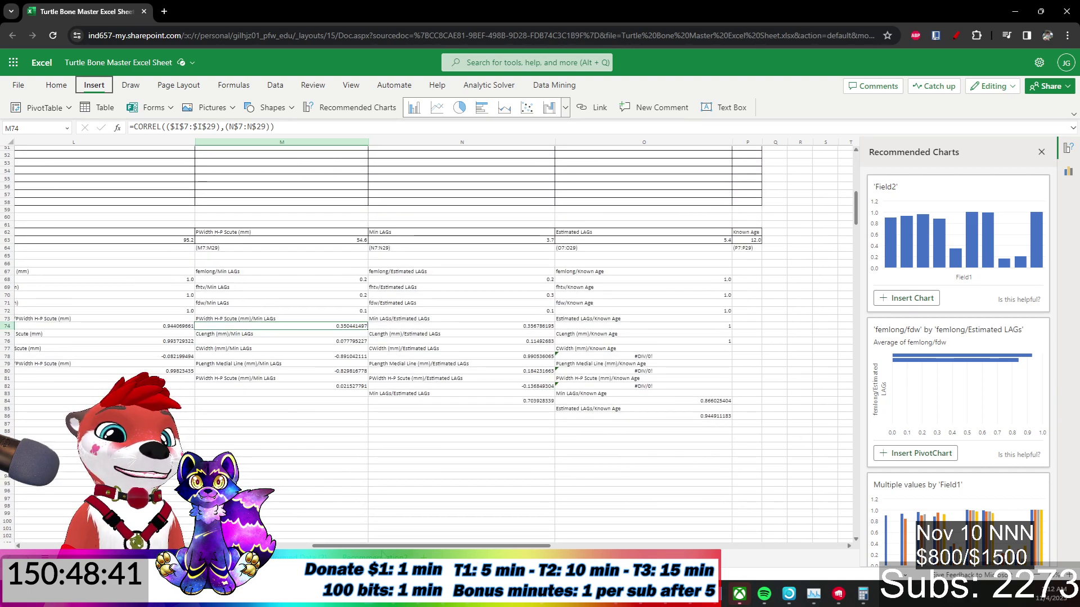
scroll(394, 550, "left", 5)
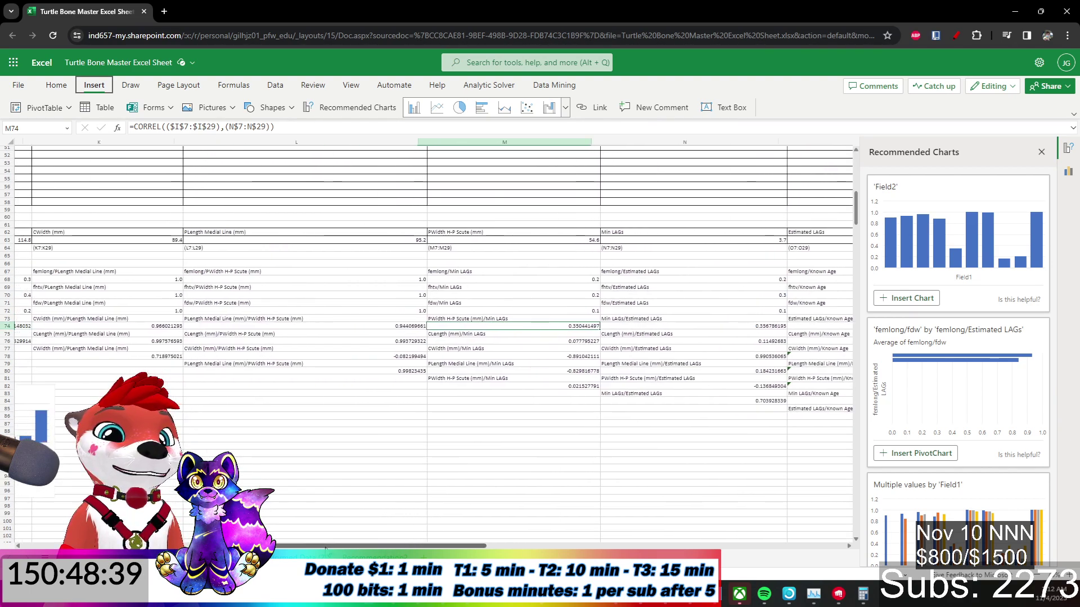
scroll(264, 474, "up", 3)
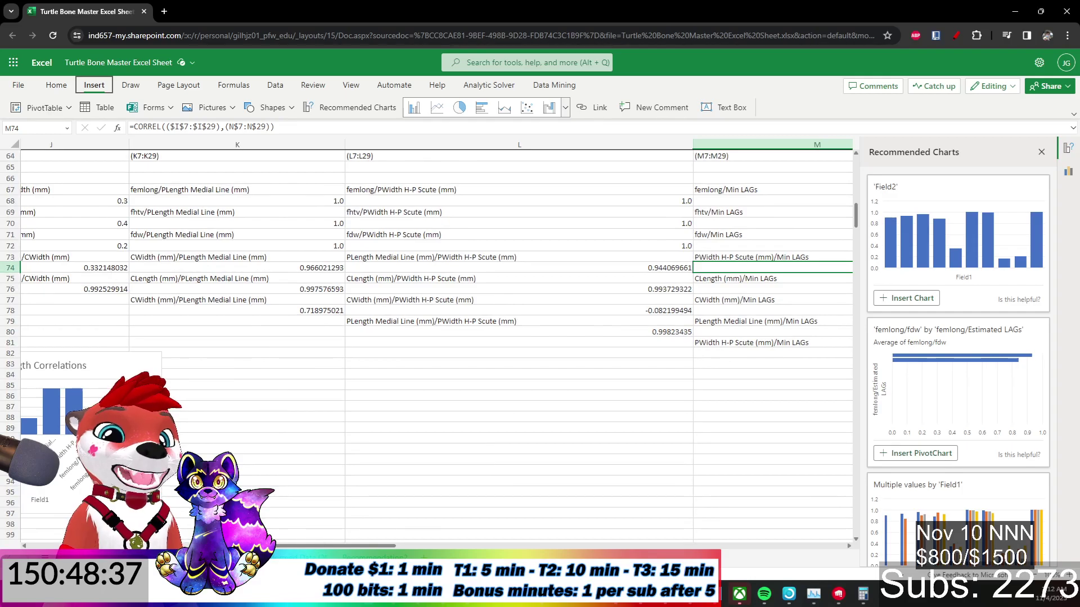
scroll(298, 548, "left", 5)
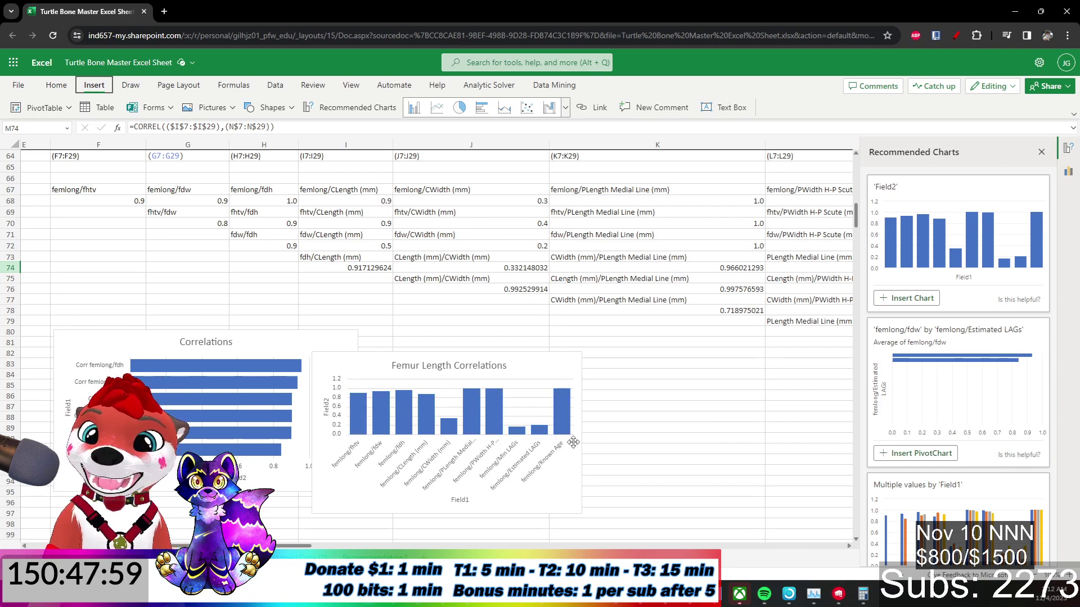
left_click(304, 388)
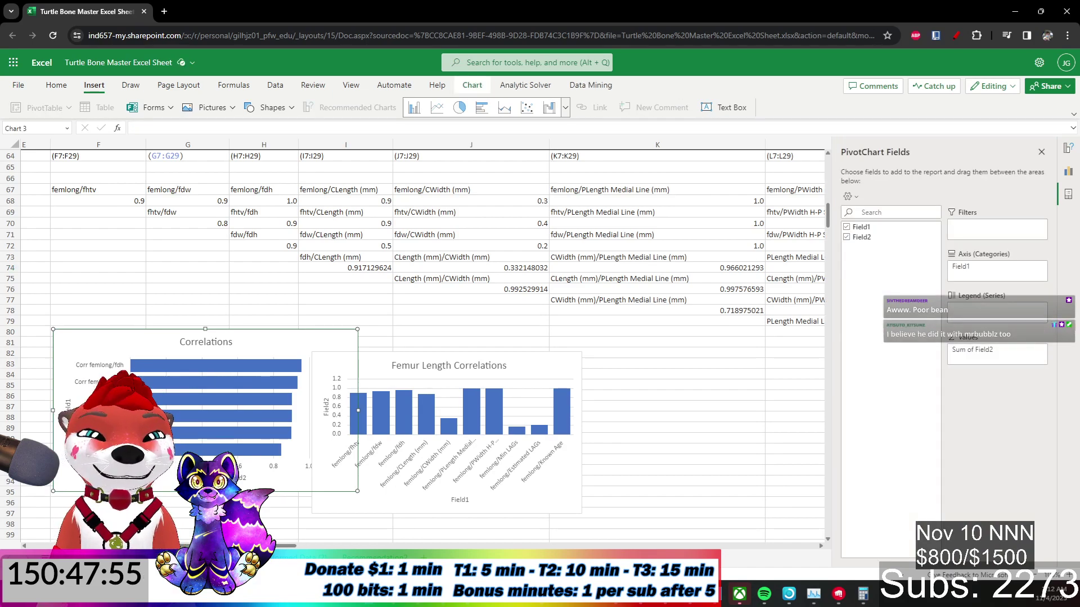
key("Delete")
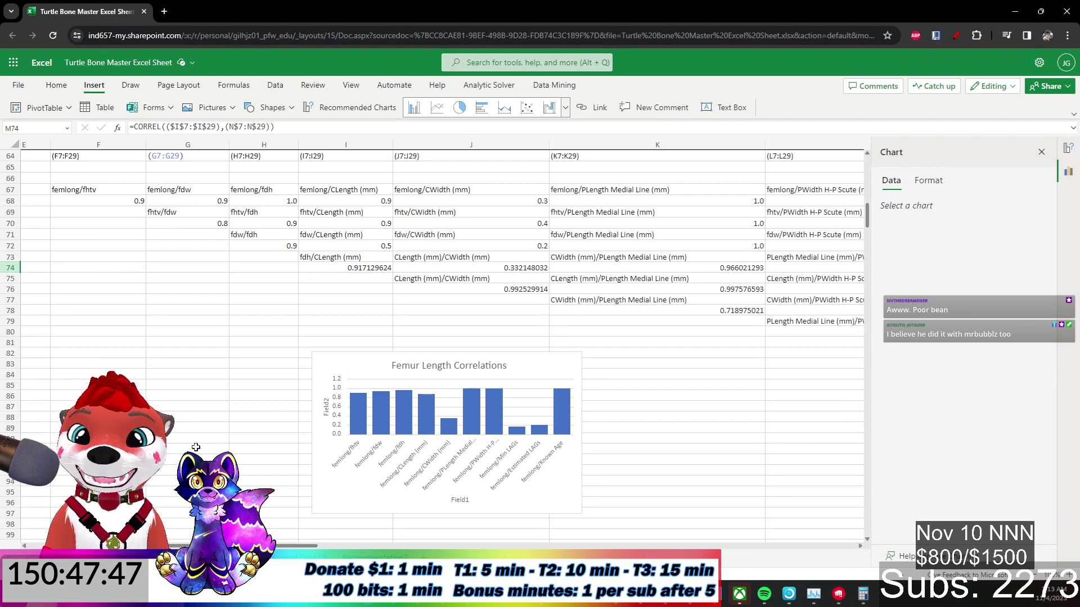
key("ctrl+Page_Up")
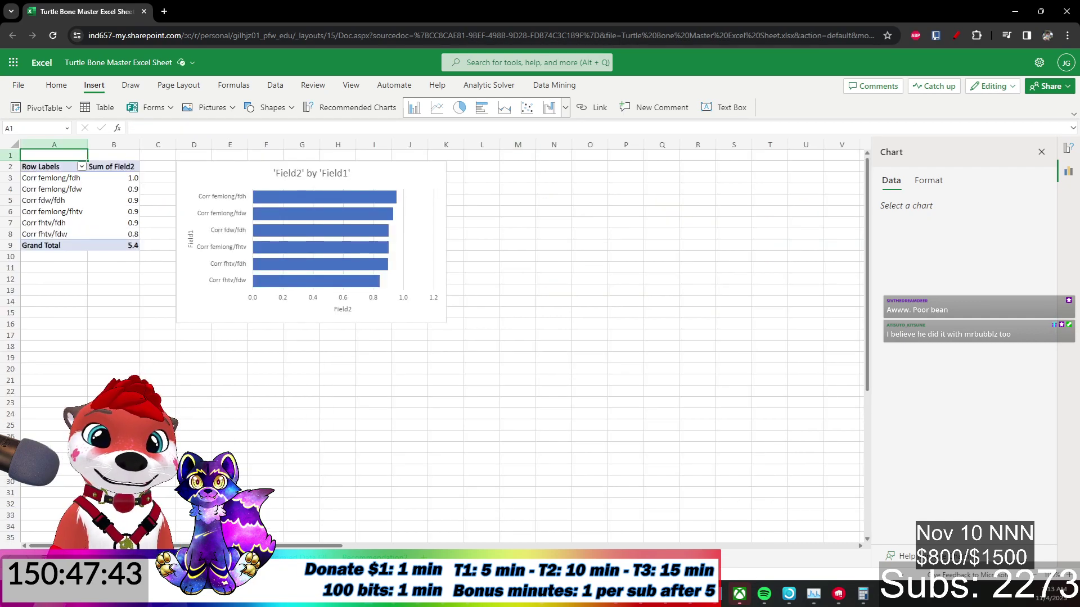
key("ctrl+Page_Down")
Insert the recommended column chart for the fhtv correlation labels and values in G69:O70.
scroll(87, 315, "up", 5)
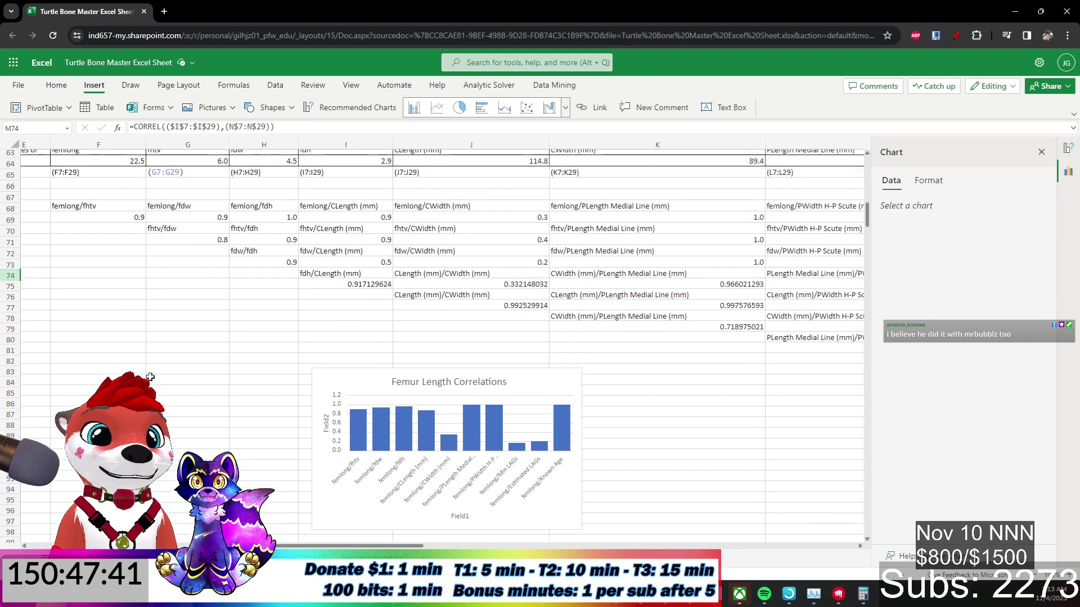
left_click(87, 313)
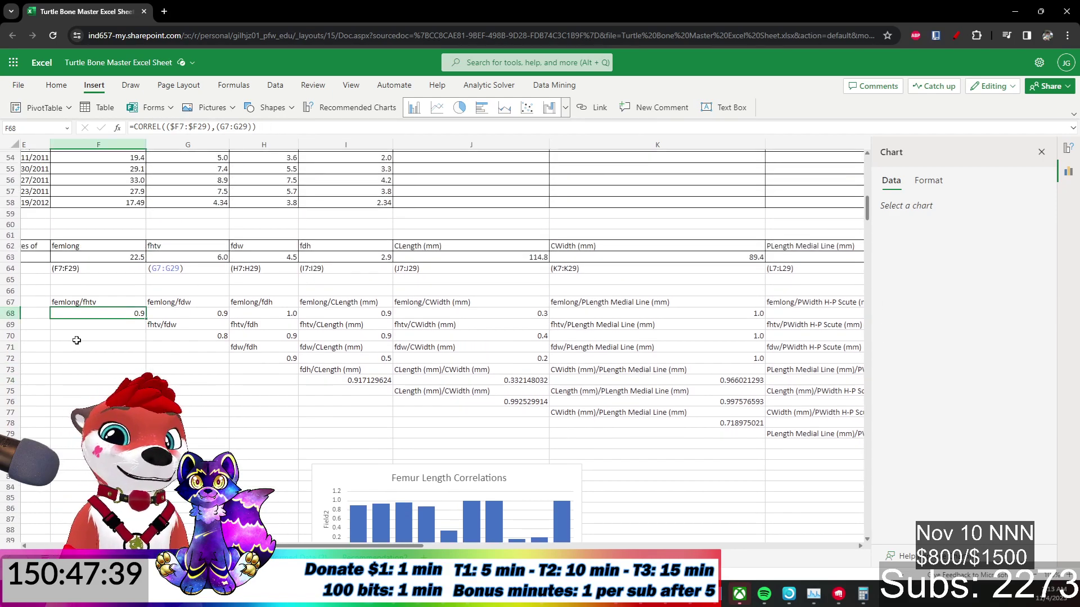
scroll(84, 341, "down", 5)
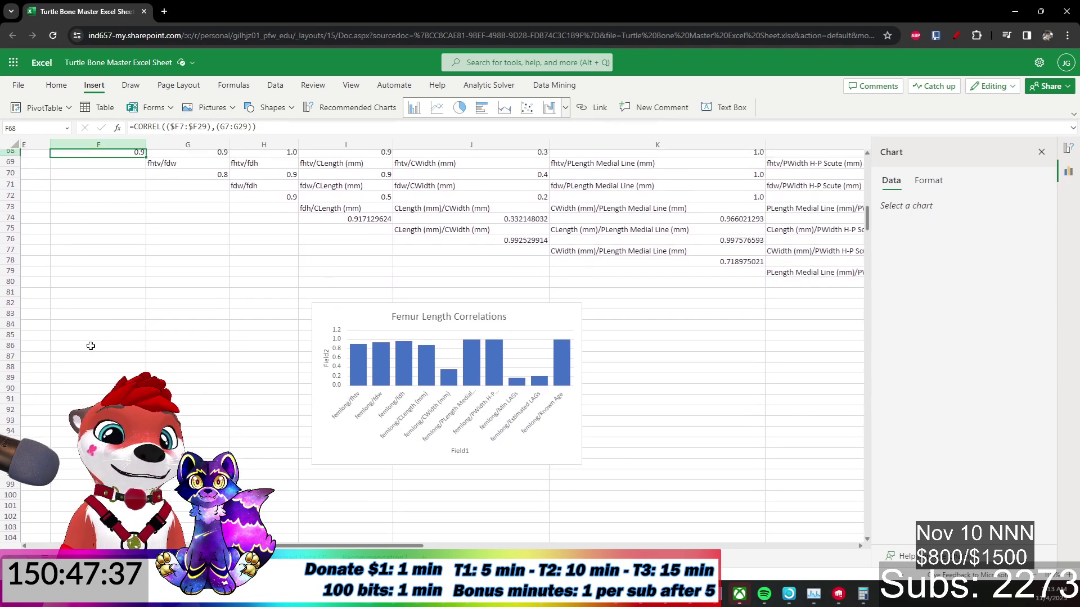
scroll(96, 342, "up", 5)
scroll(99, 342, "down", 2)
left_click(217, 281)
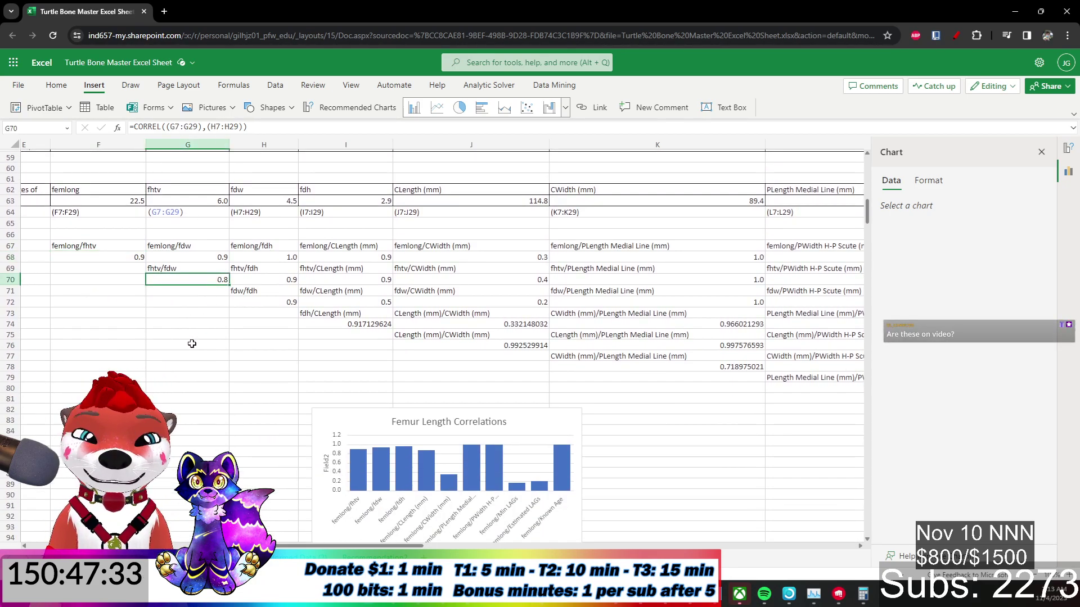
scroll(191, 344, "right", 8)
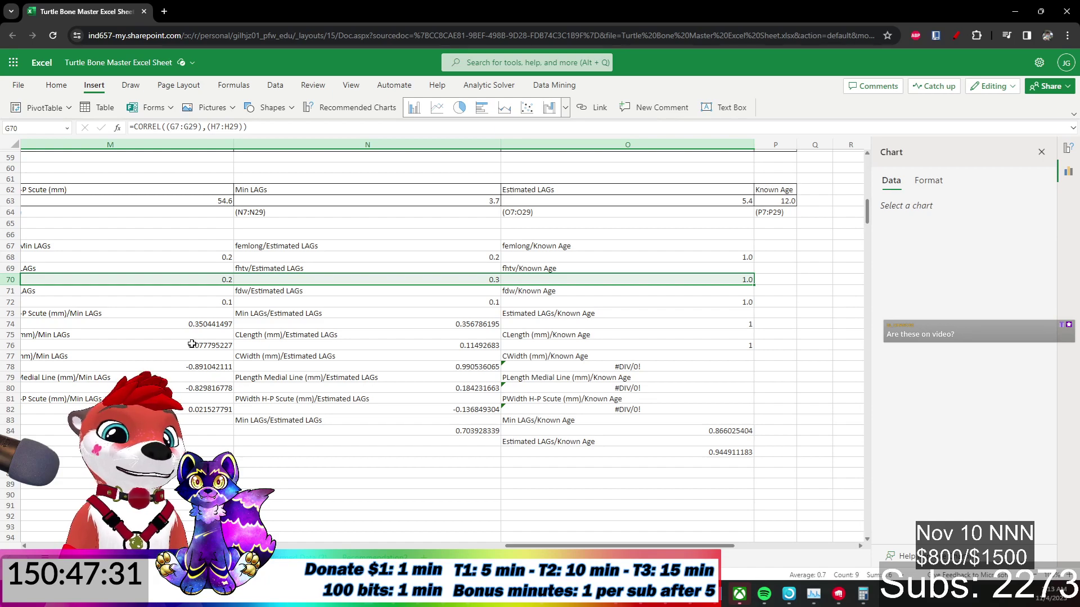
key("shift+Up")
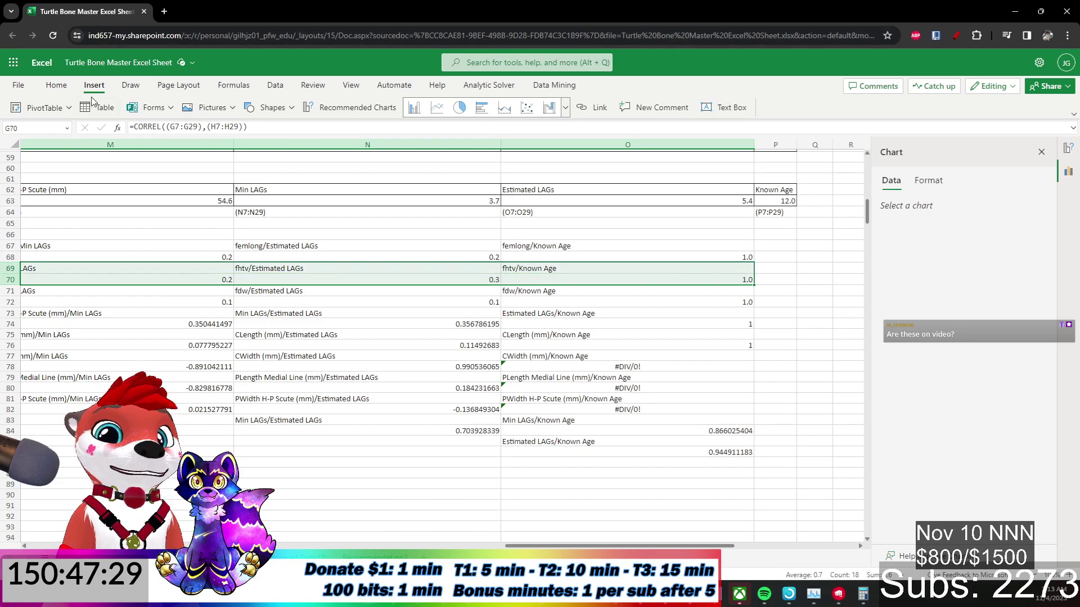
left_click(563, 109)
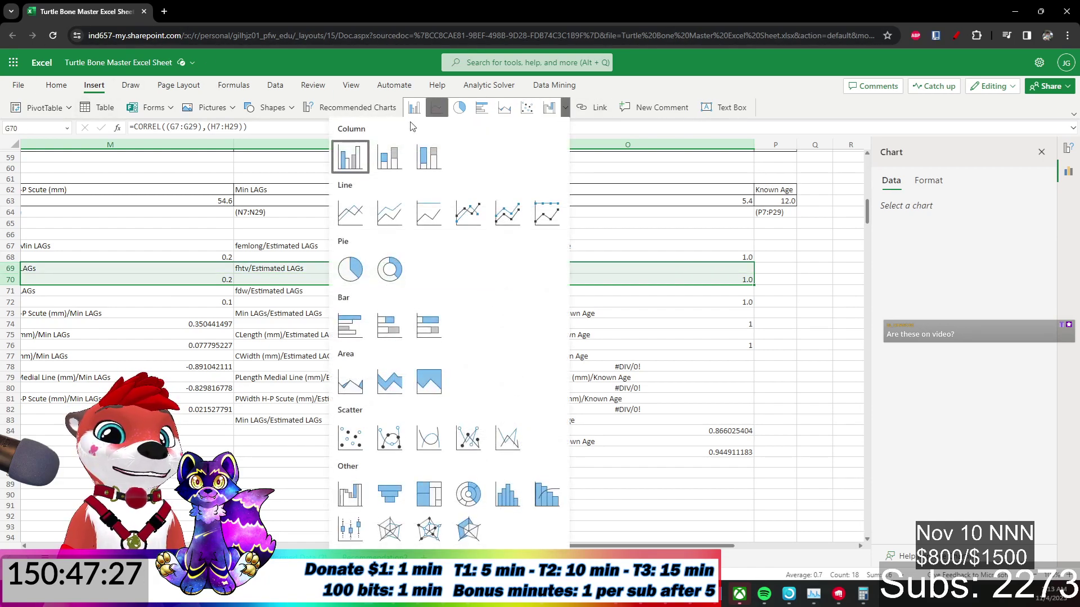
left_click(402, 154)
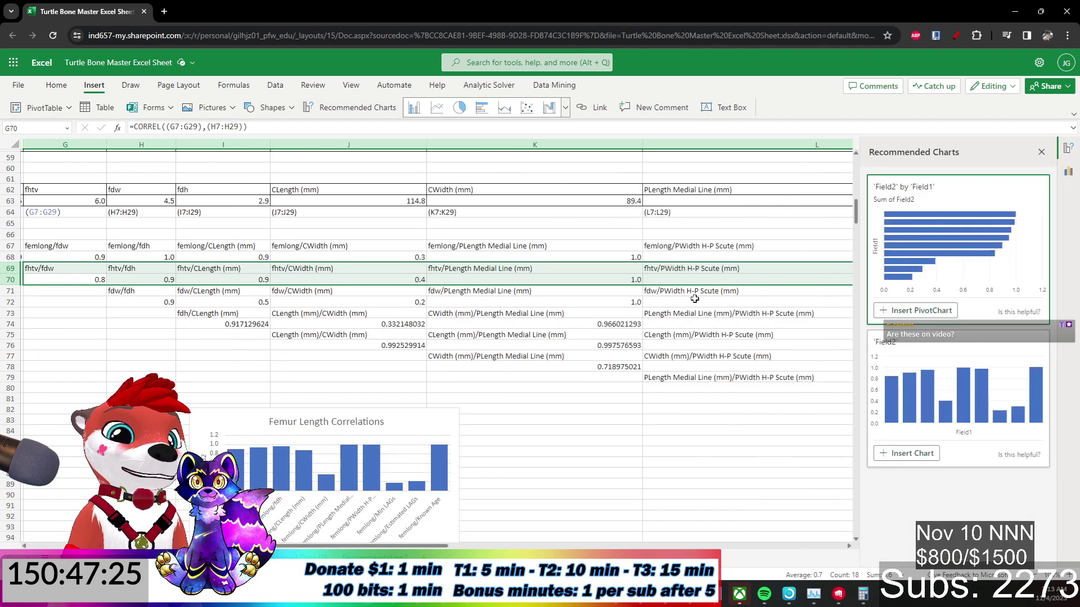
left_click(968, 379)
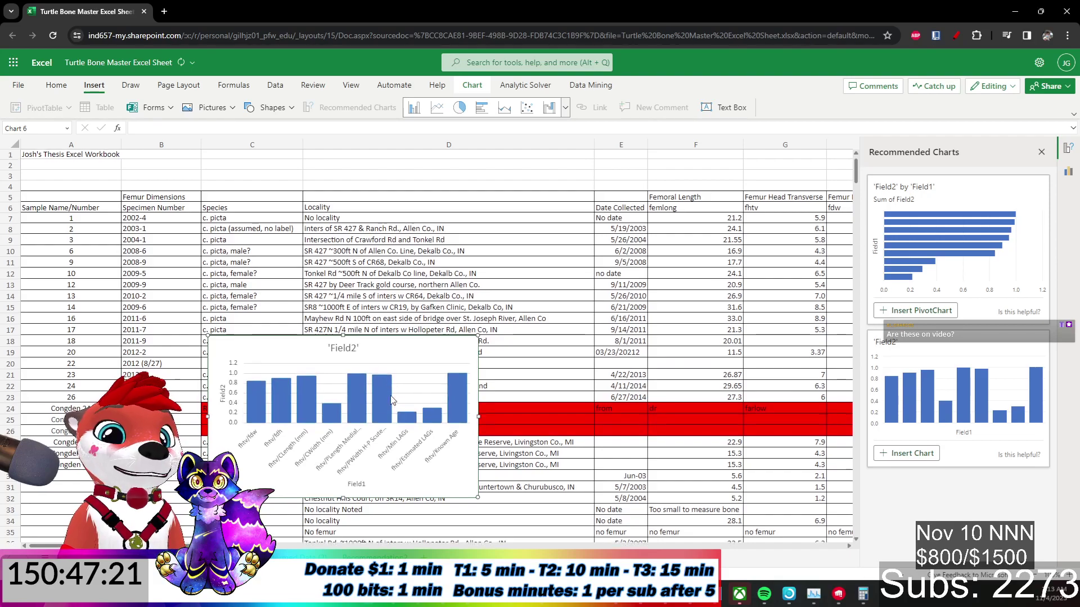
Move the new fhtv chart beneath the correlation table, across columns K and L beside the Femur Length Correlations chart.
left_click_drag(383, 213, 378, 491)
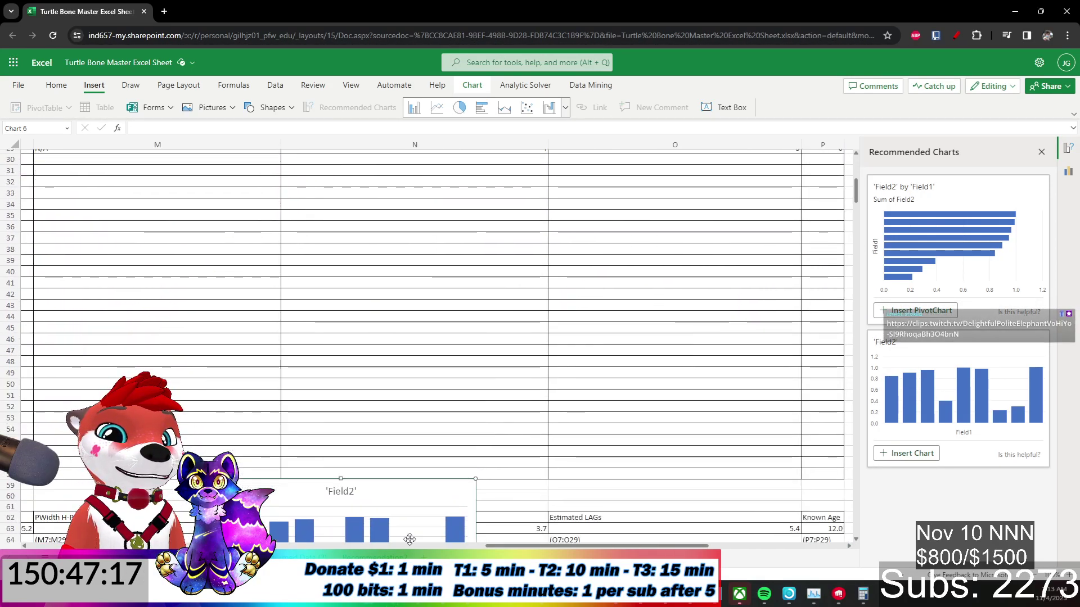
scroll(332, 412, "down", 5)
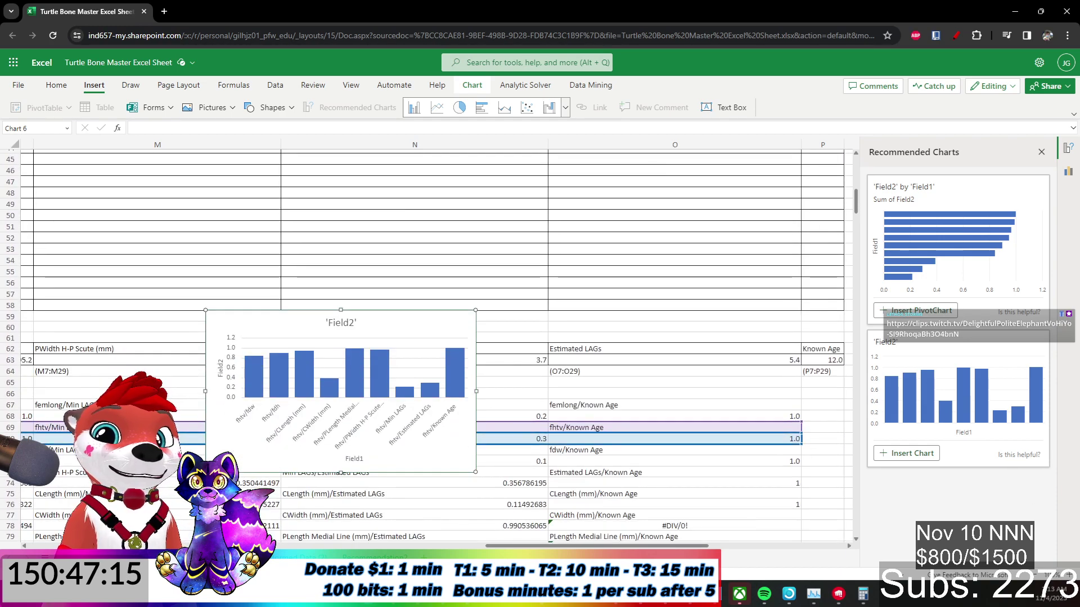
key("Escape")
left_click_drag(506, 548, 409, 548)
scroll(611, 284, "down", 5)
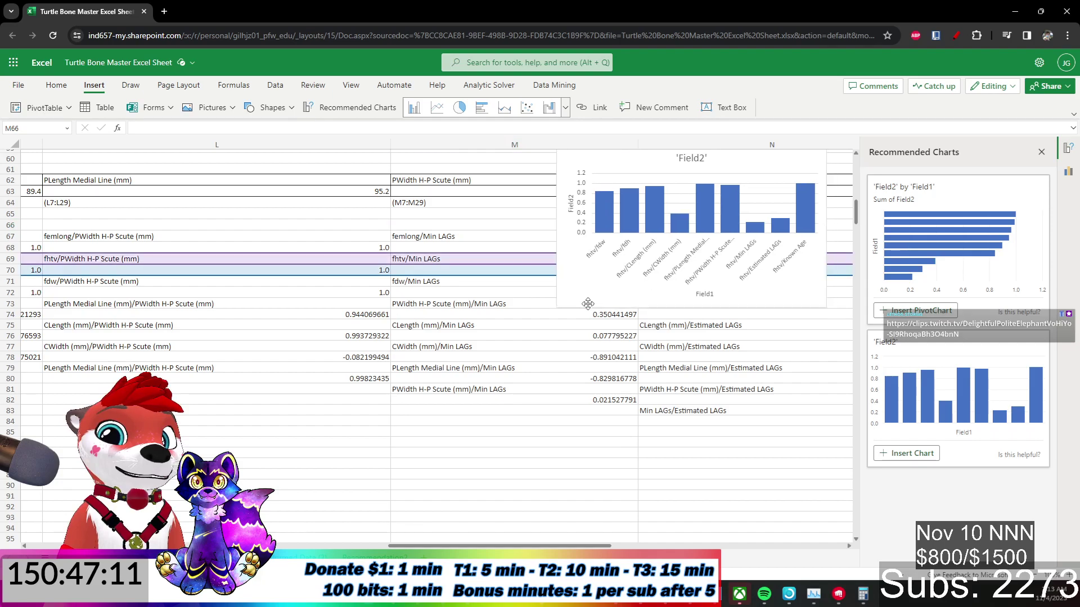
left_click_drag(588, 303, 168, 419)
left_click_drag(402, 545, 365, 545)
scroll(549, 443, "down", 3)
left_click_drag(606, 311, 332, 506)
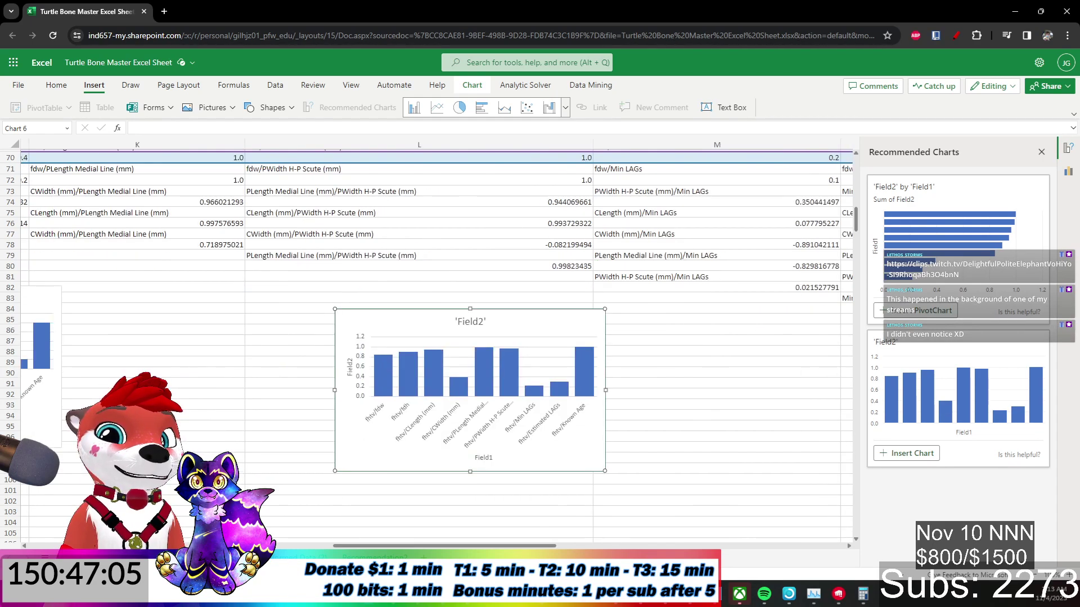
left_click_drag(450, 426, 240, 400)
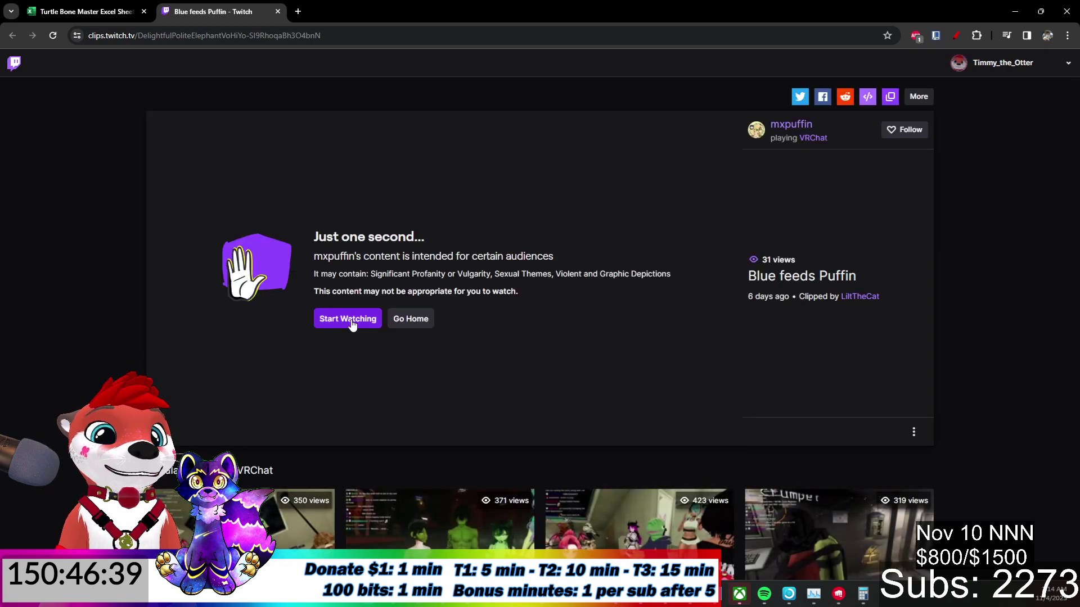
Play the Twitch clip past its audience warning with the sound turned up.
left_click(349, 319)
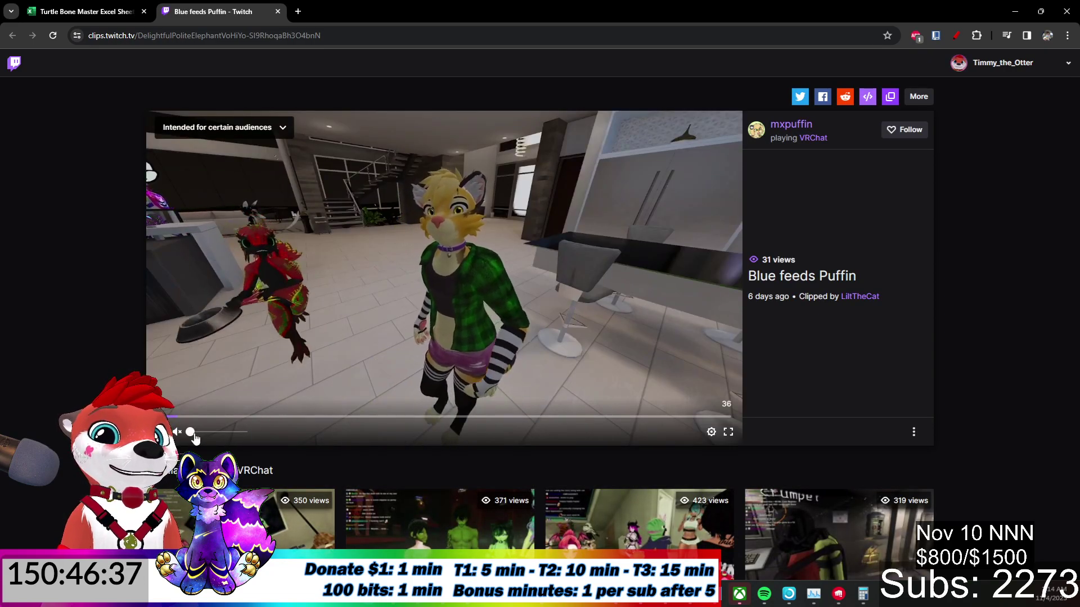
left_click(221, 431)
left_click_drag(221, 432, 224, 432)
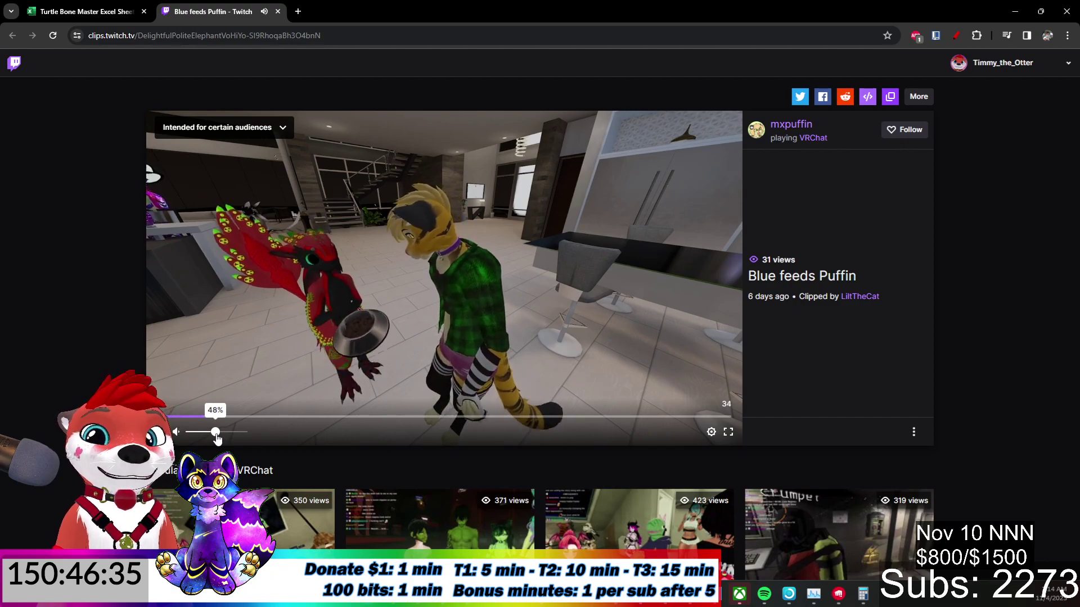
left_click(231, 433)
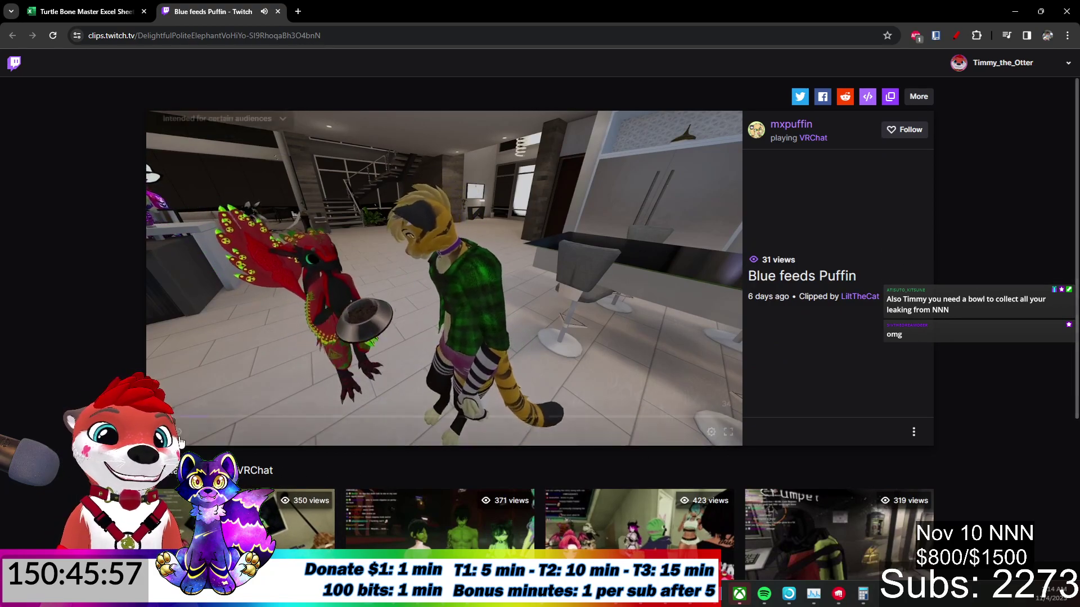
key("space")
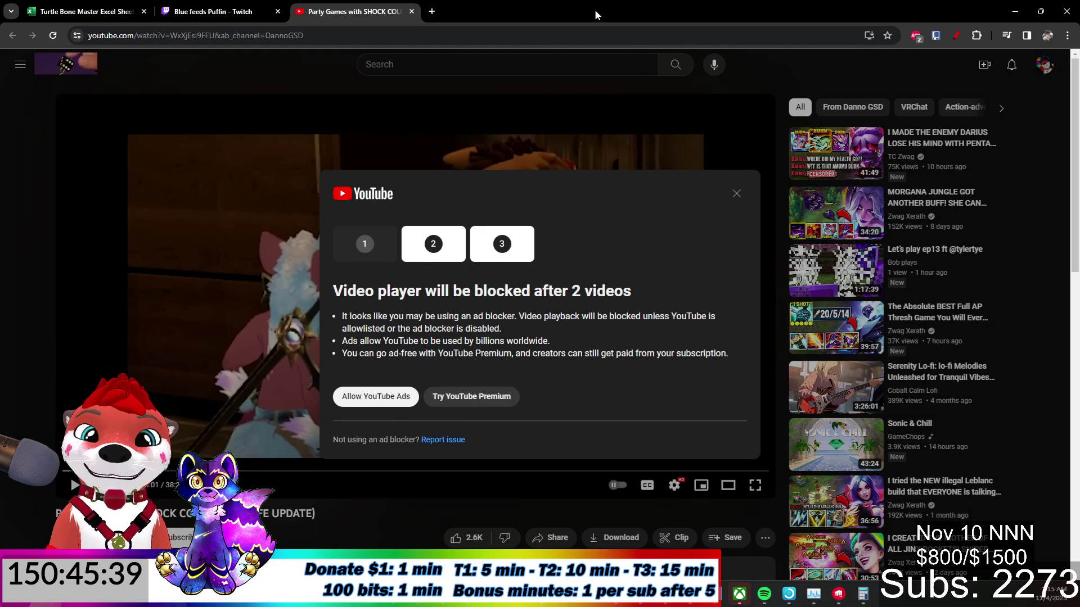
Return to the Excel workbook and close the YouTube and Twitch pages.
left_click(116, 7)
left_click(411, 11)
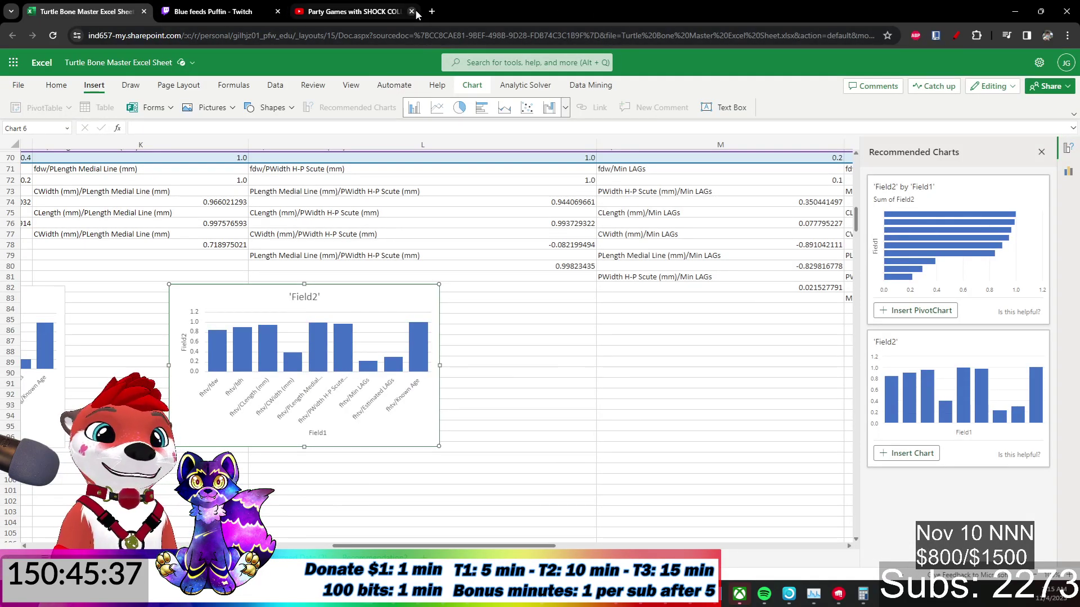
left_click(277, 12)
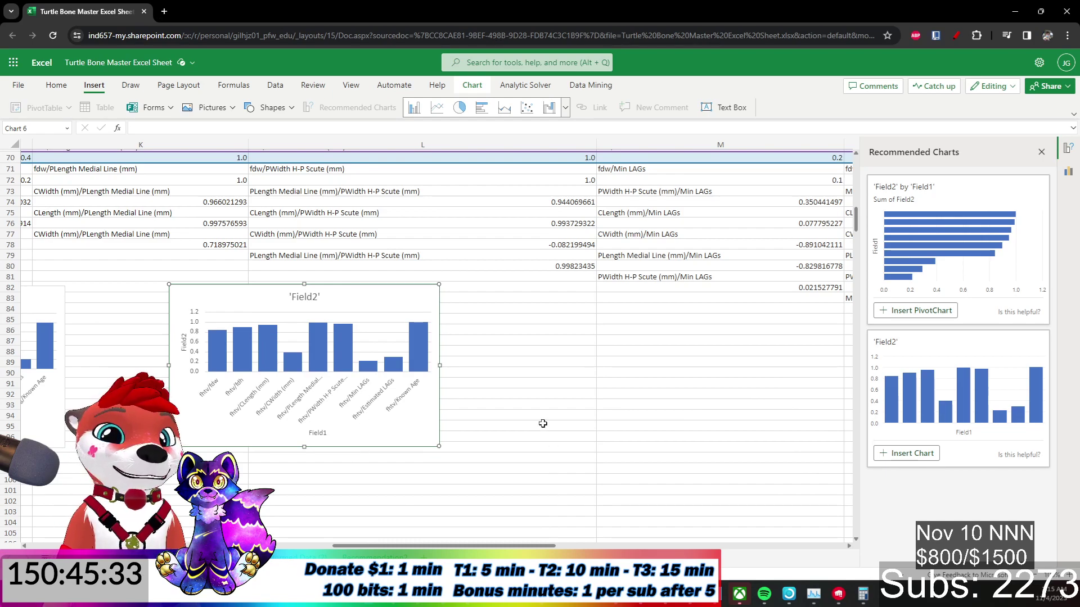
Change the fhtv chart's title to "Femur Head Transverse Correlations".
left_click(531, 448)
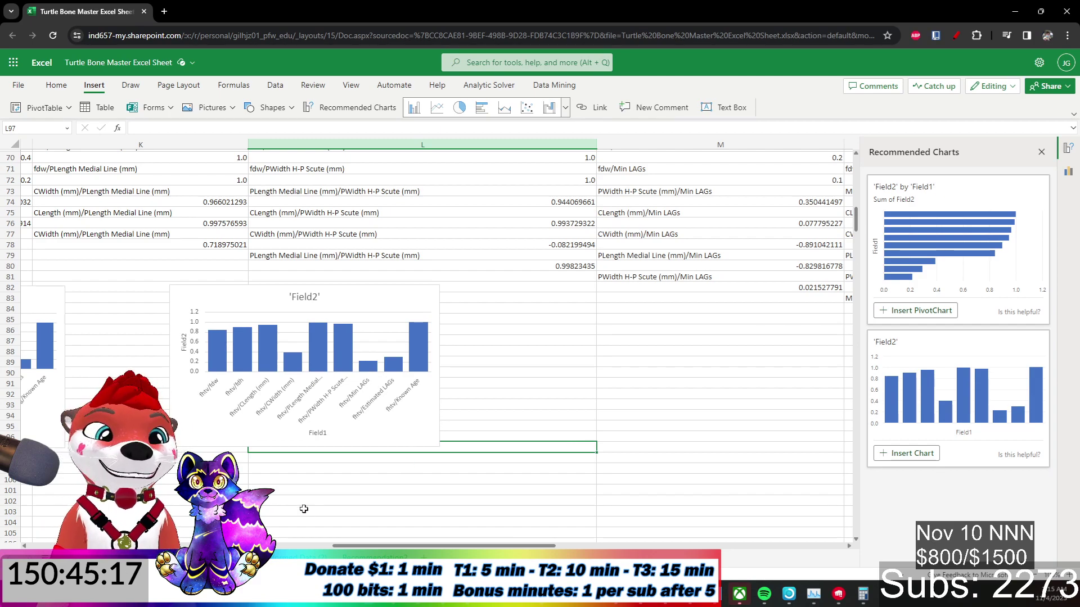
left_click_drag(369, 547, 318, 547)
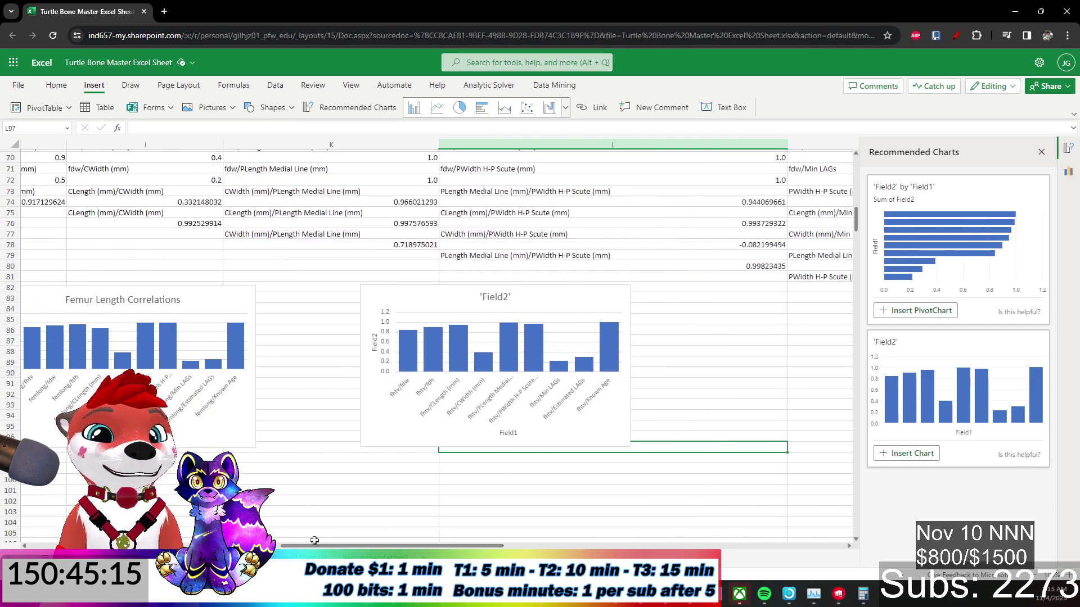
left_click(495, 298)
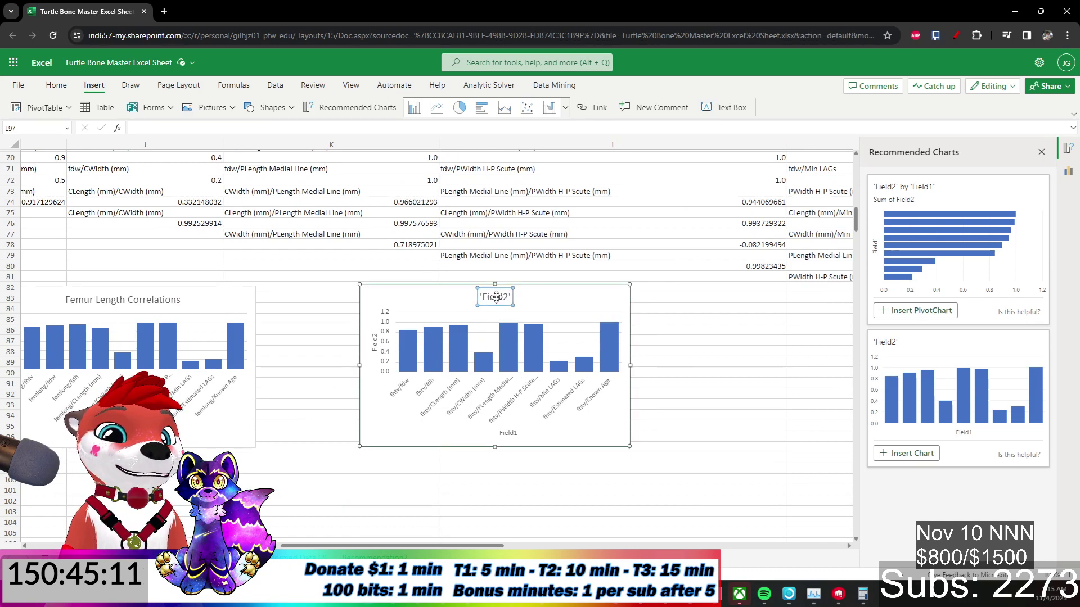
double_click(495, 298)
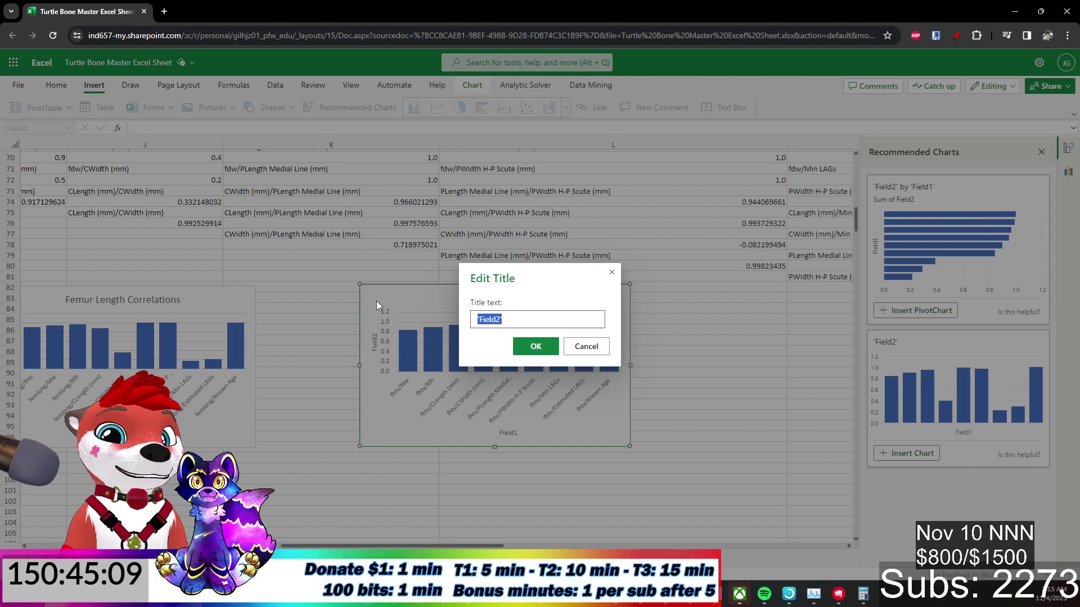
type("Femur")
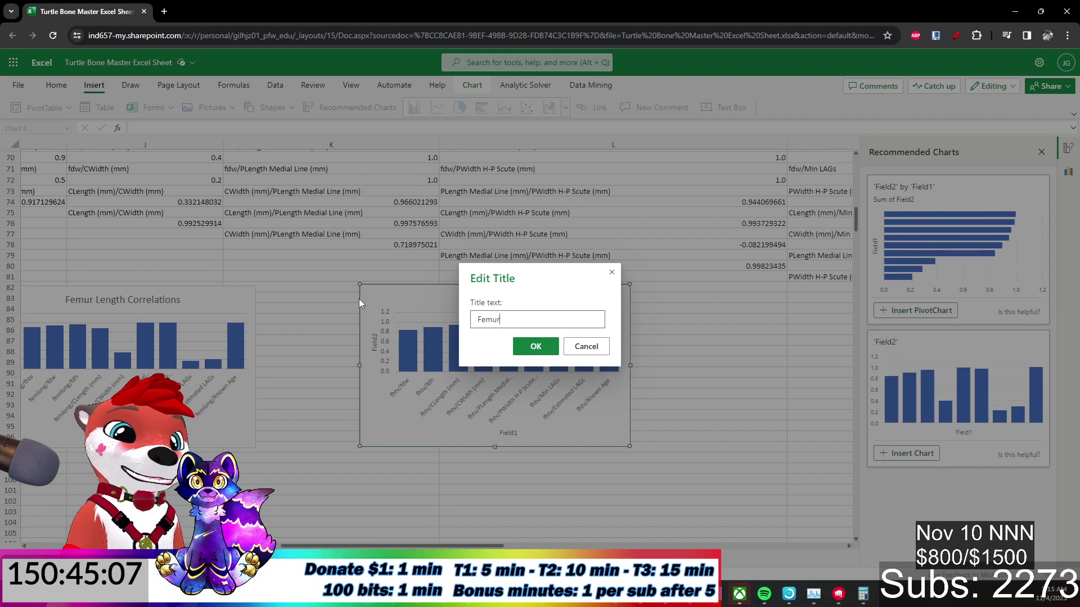
type(" Head Transverse ")
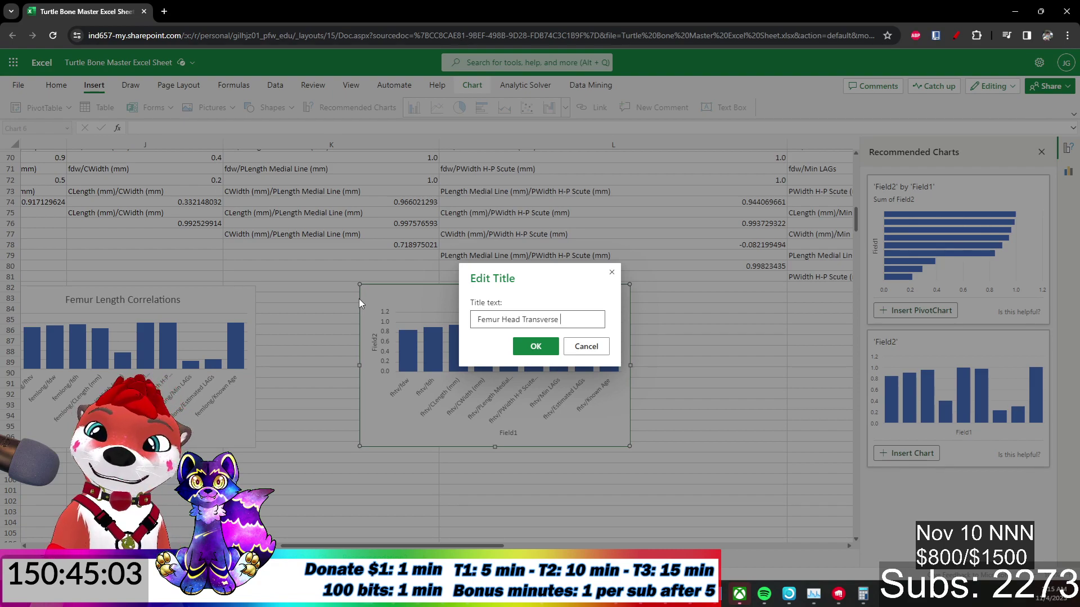
type("Correlations")
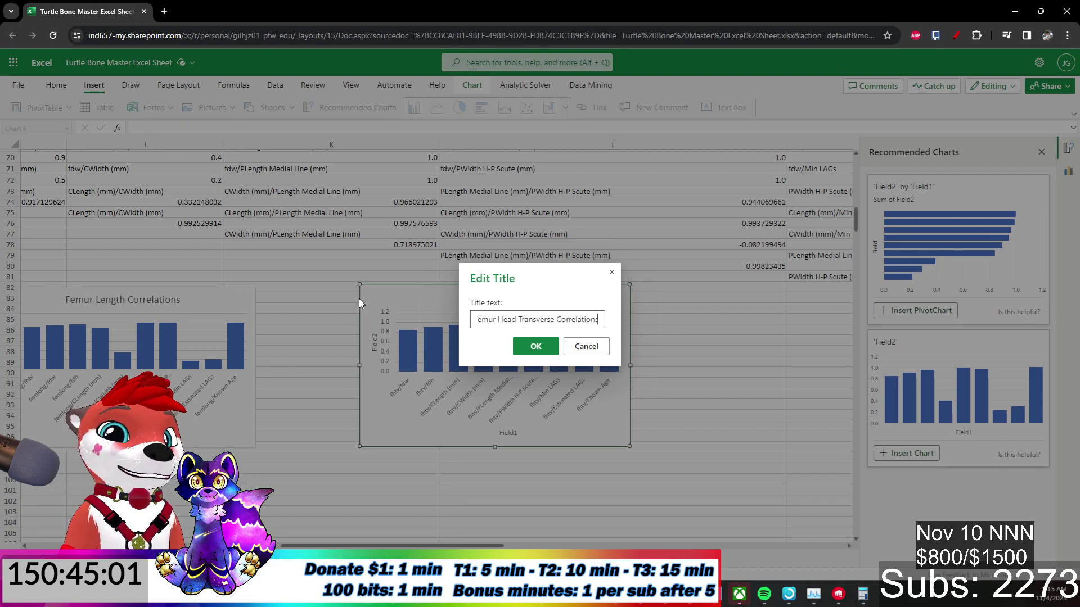
left_click(527, 347)
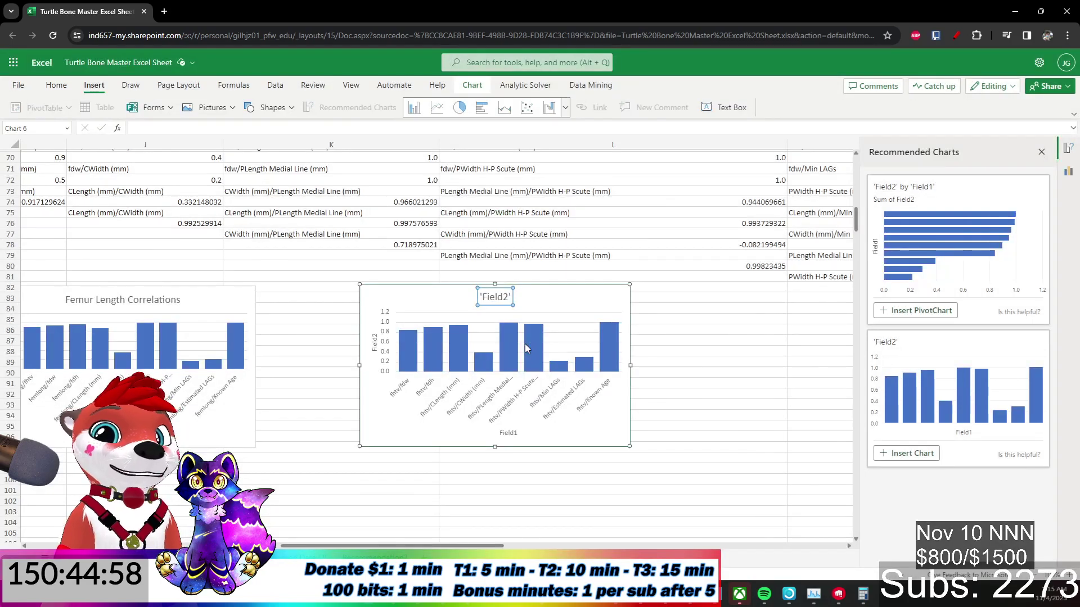
left_click(748, 372)
Examine the femlong correlation formulas in K68 and J68 against the column ranges in row 64 and the two femur charts.
scroll(444, 280, "up", 3)
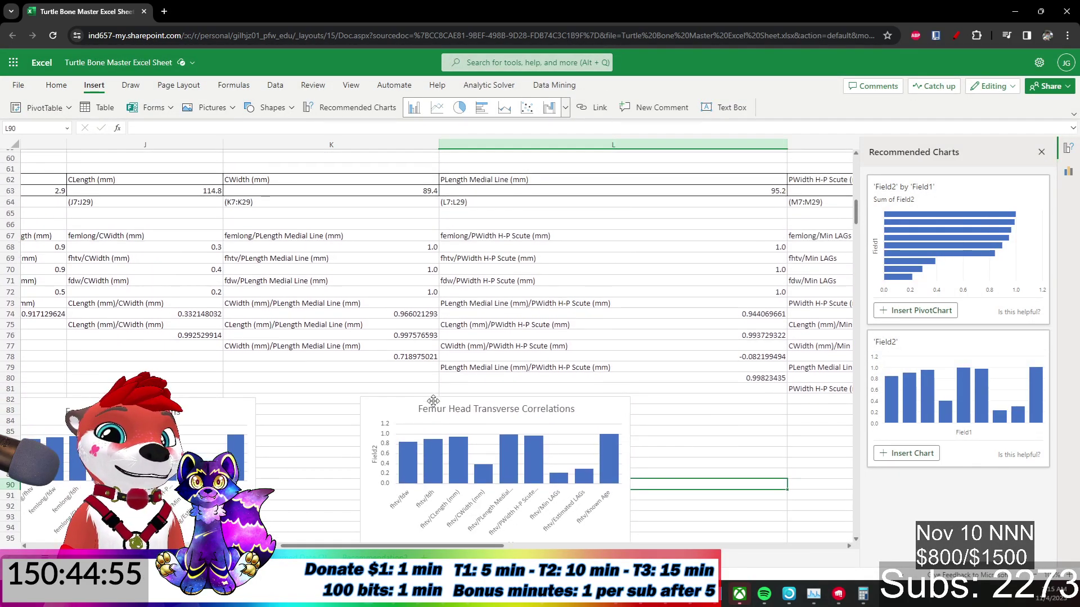
scroll(433, 400, "down", 2)
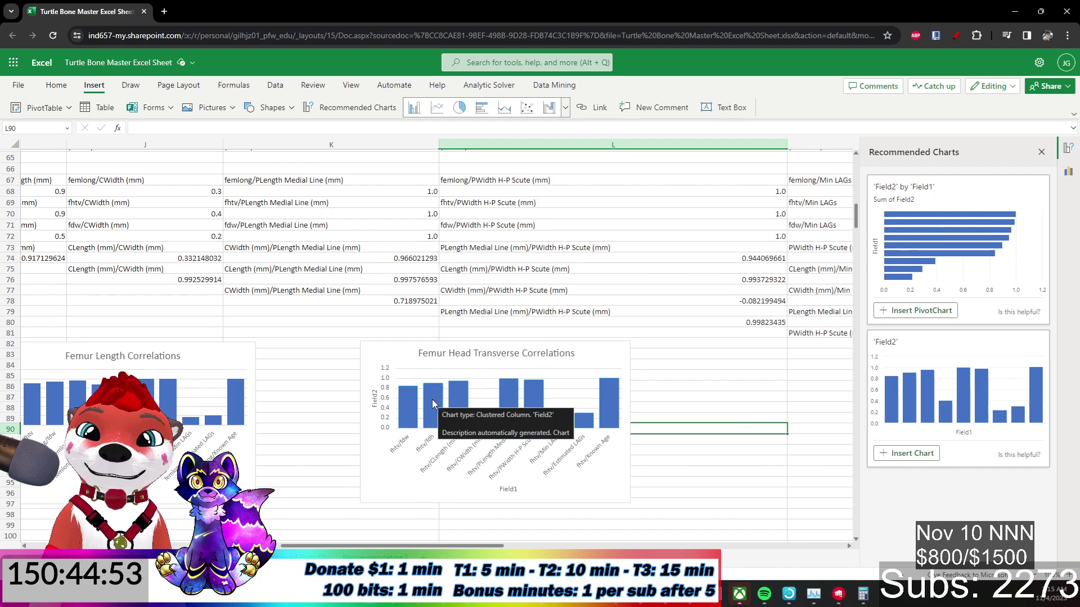
scroll(432, 402, "up", 5)
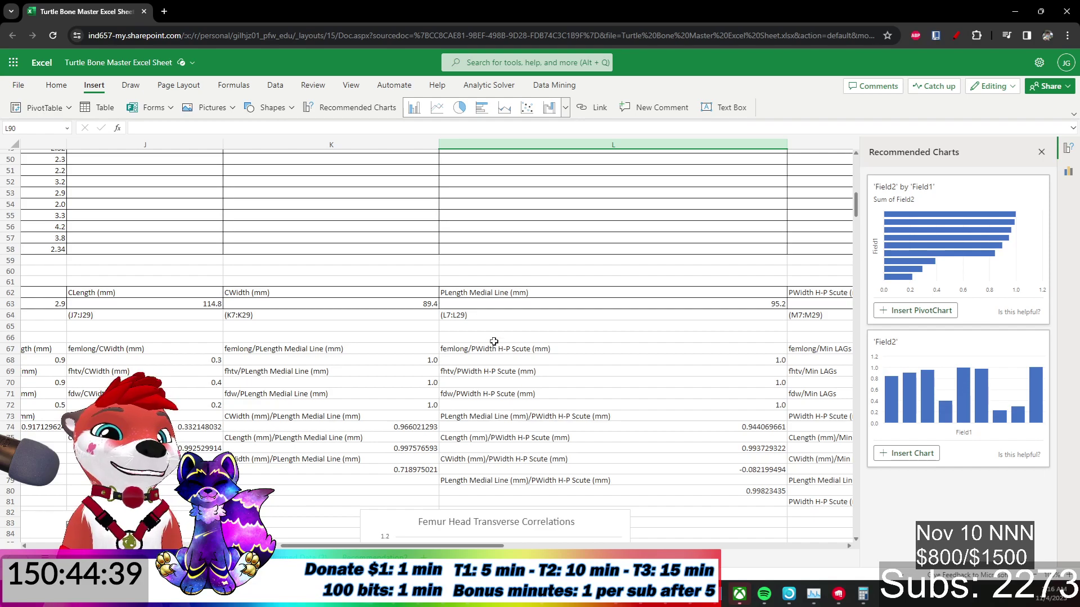
left_click(419, 357)
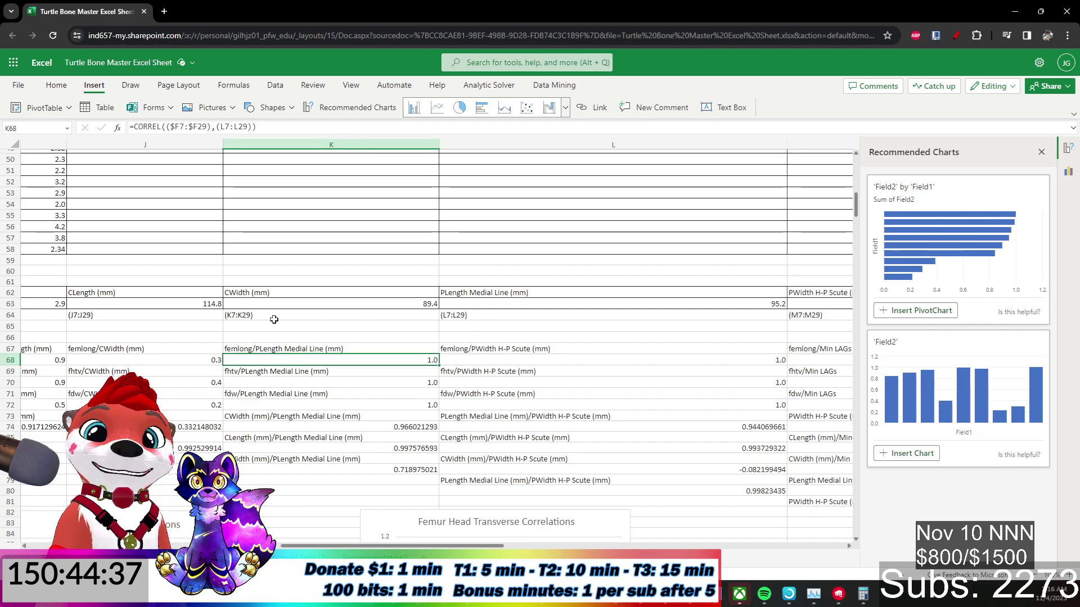
left_click(274, 316)
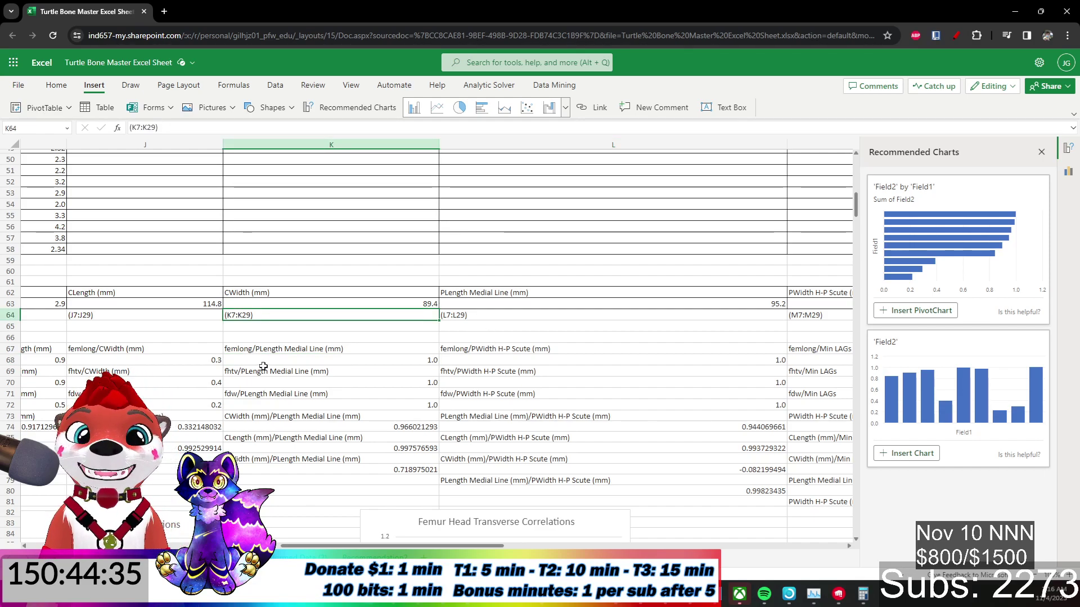
left_click(186, 361)
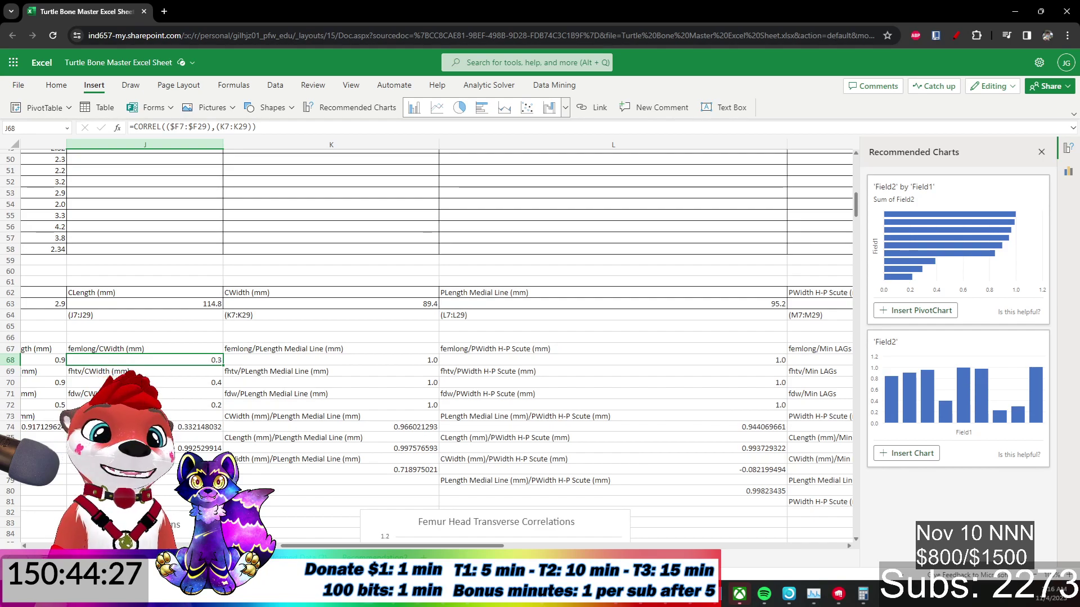
scroll(534, 488, "down", 10)
scroll(535, 489, "up", 7)
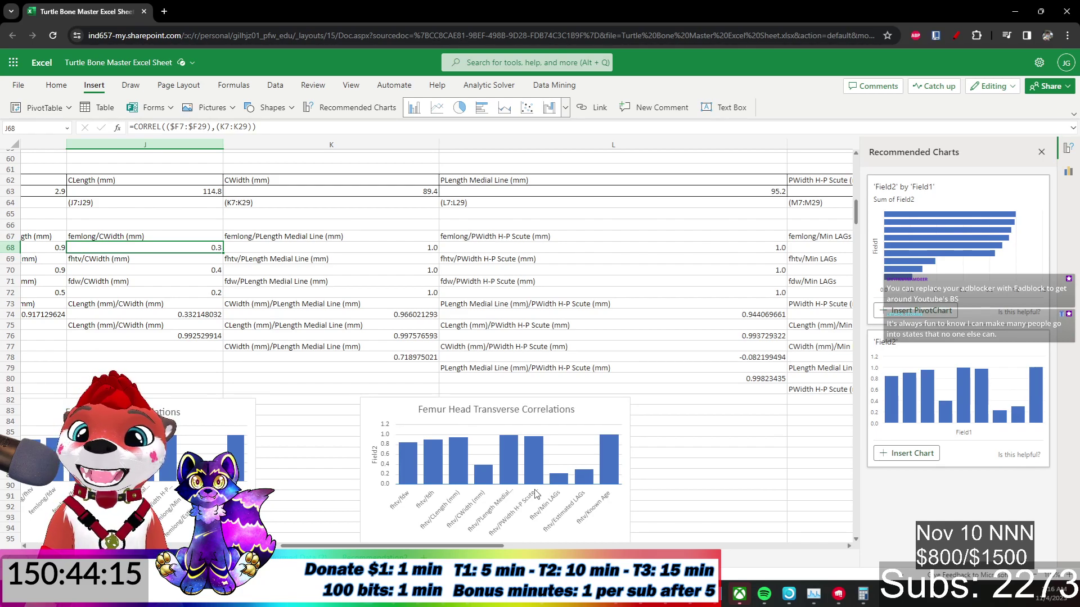
scroll(536, 494, "down", 7)
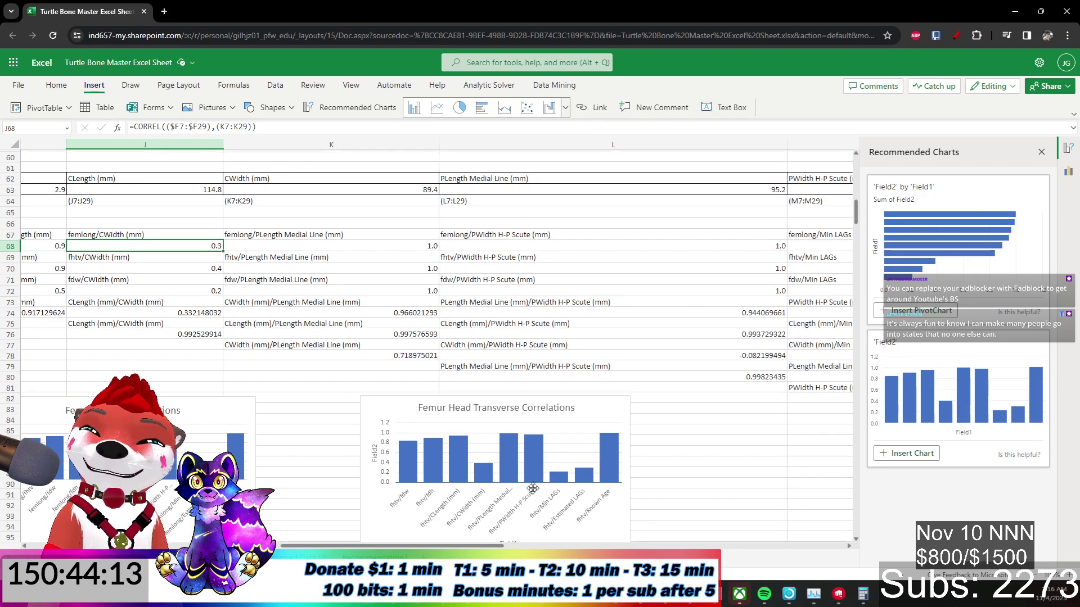
scroll(531, 487, "up", 2)
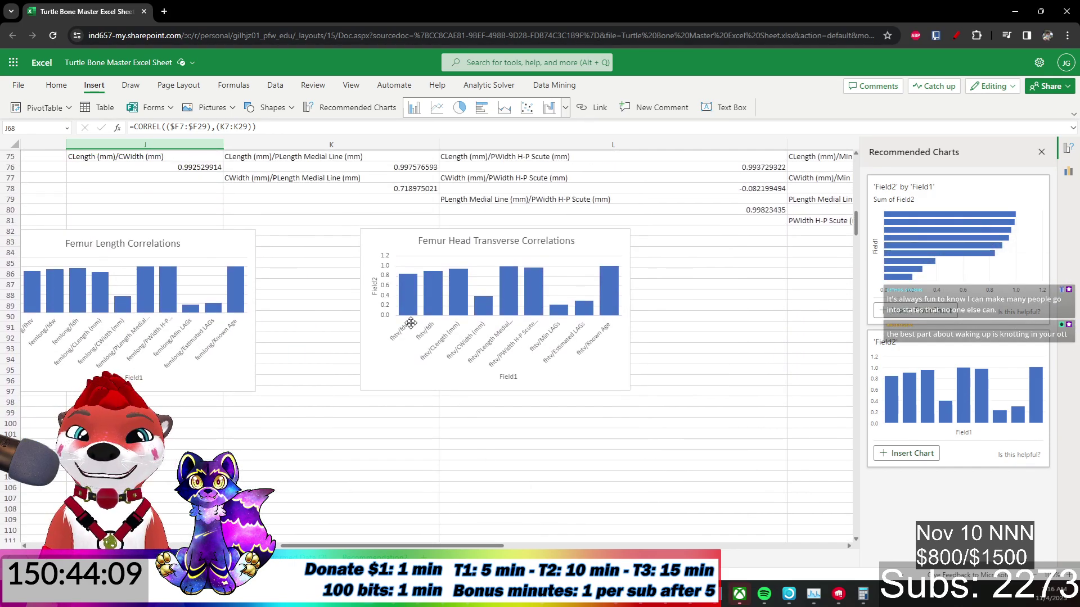
scroll(290, 382, "up", 2)
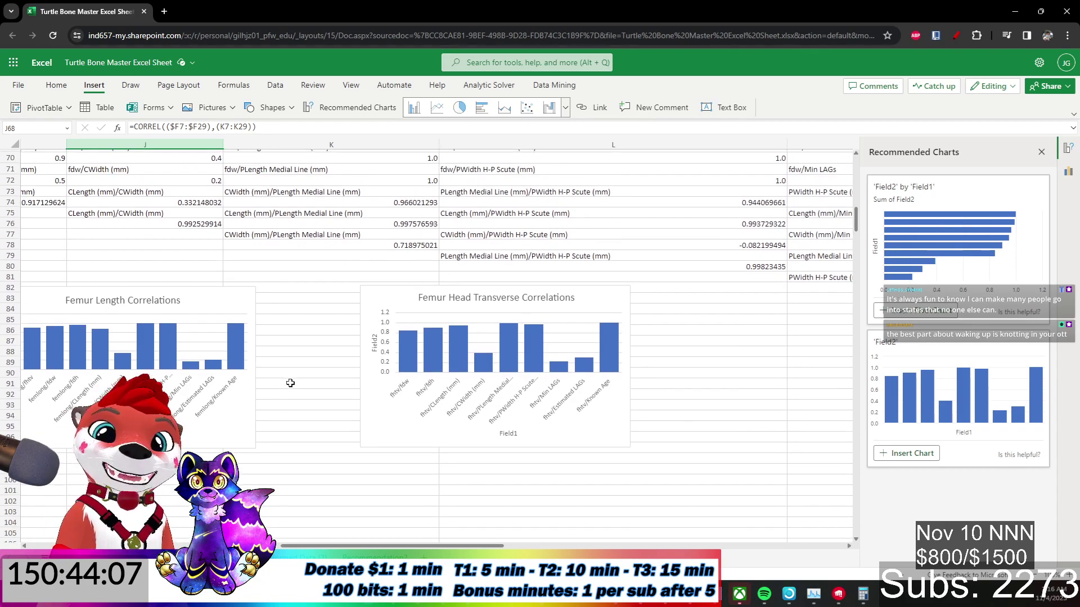
scroll(290, 382, "up", 2)
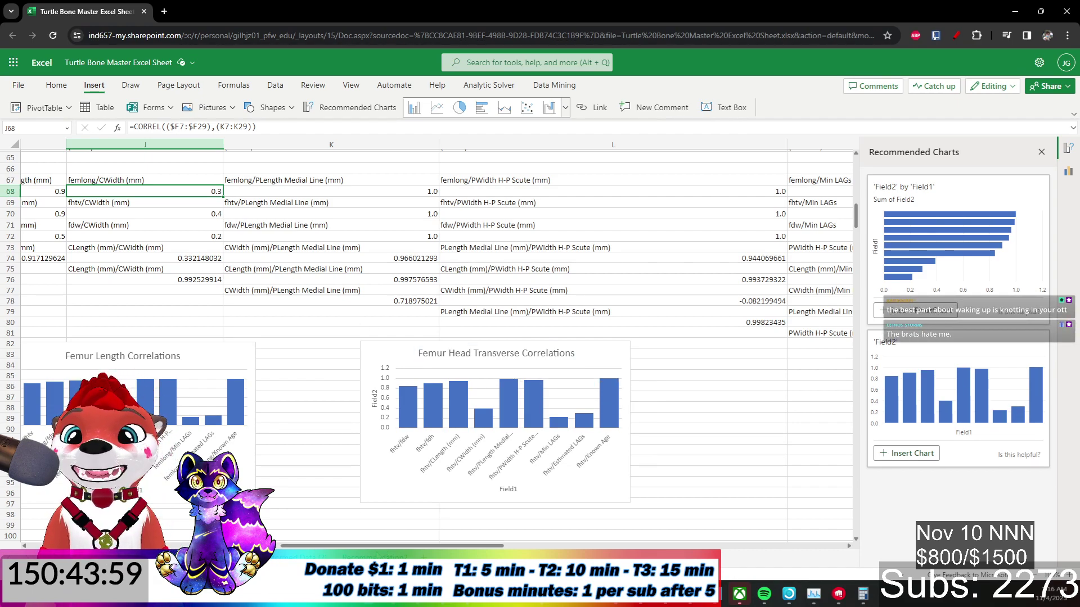
Try to get a recommended chart for the fdw correlation labels and values in H71:O72.
left_click_drag(420, 549, 340, 544)
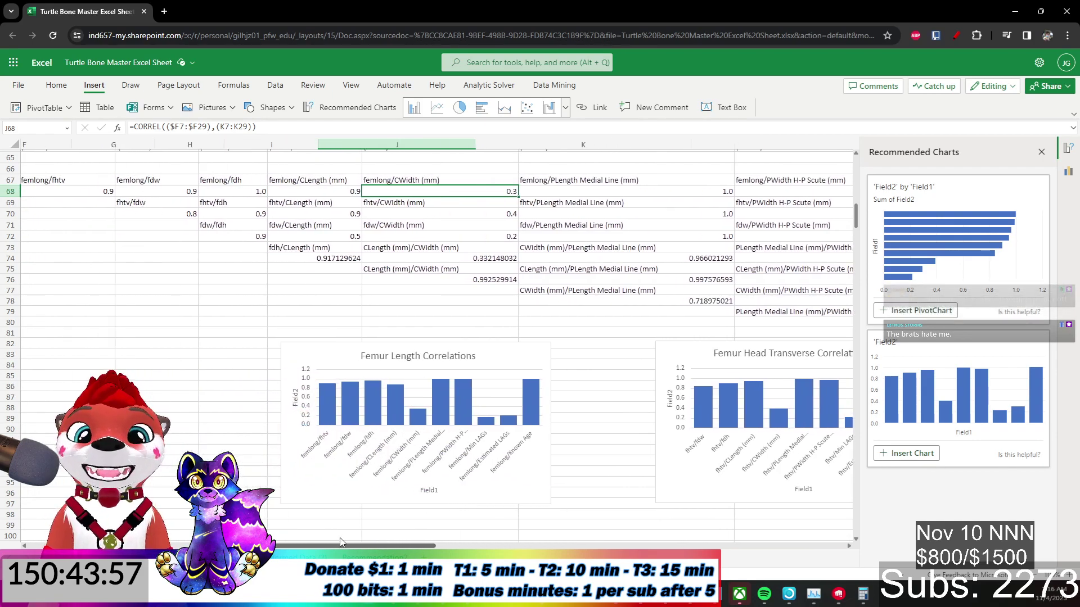
left_click(244, 237)
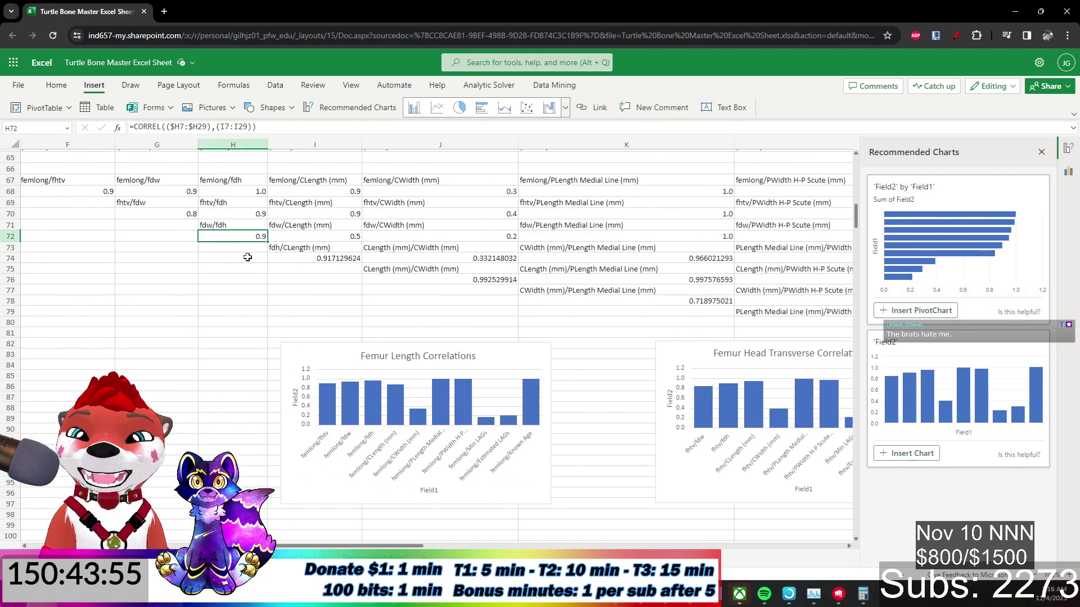
key("ctrl+shift+Right")
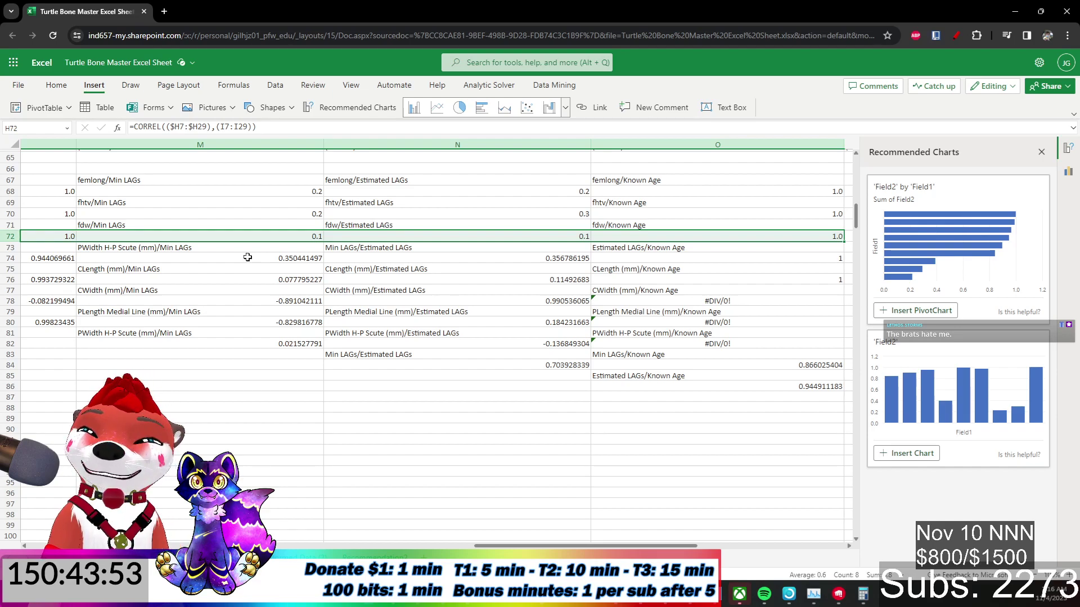
key("shift+Up")
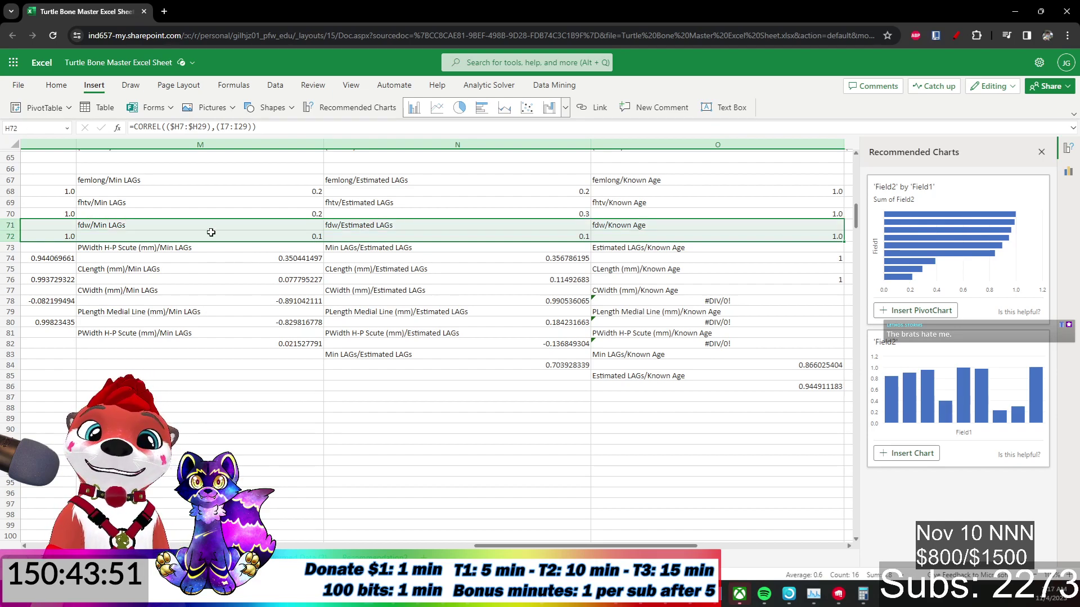
right_click(207, 226)
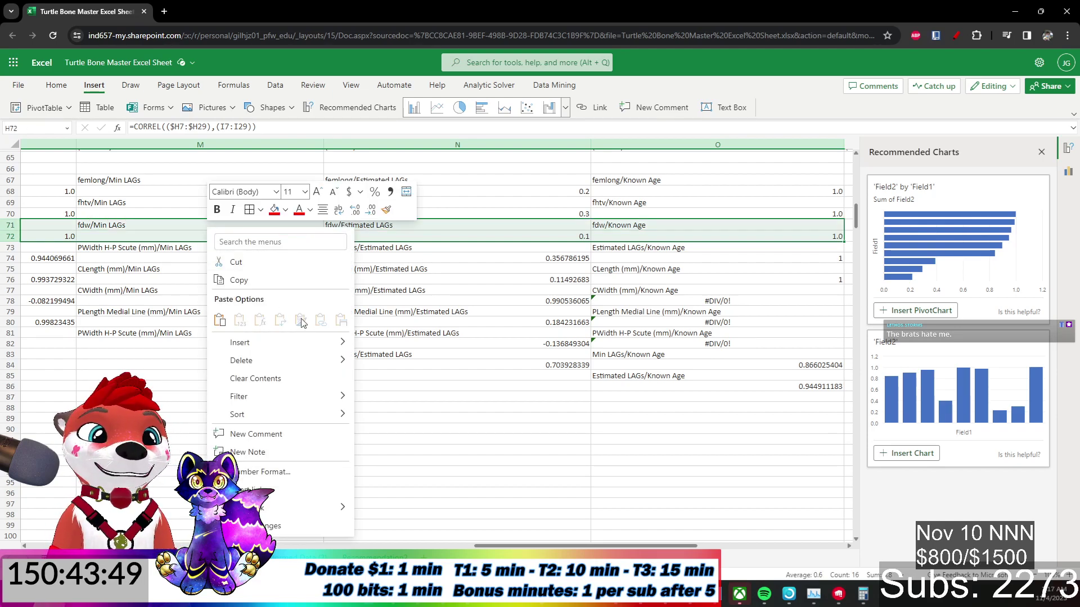
left_click(103, 96)
left_click(345, 110)
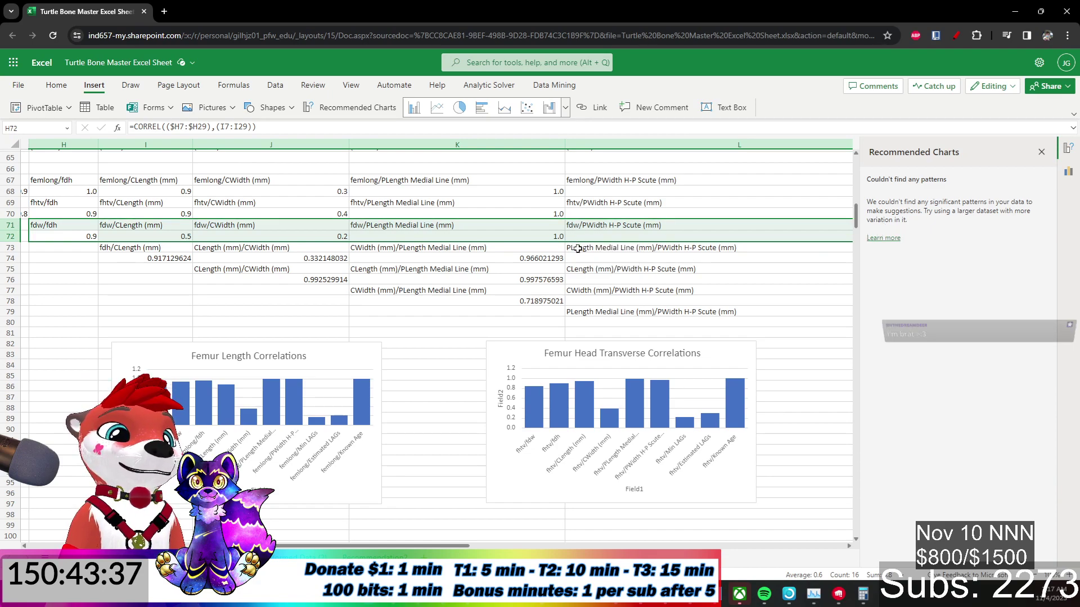
Reselect the fdw correlation labels and values in H71:O72 and insert a clustered column chart from them.
left_click(585, 279)
left_click(683, 236)
left_click(683, 244)
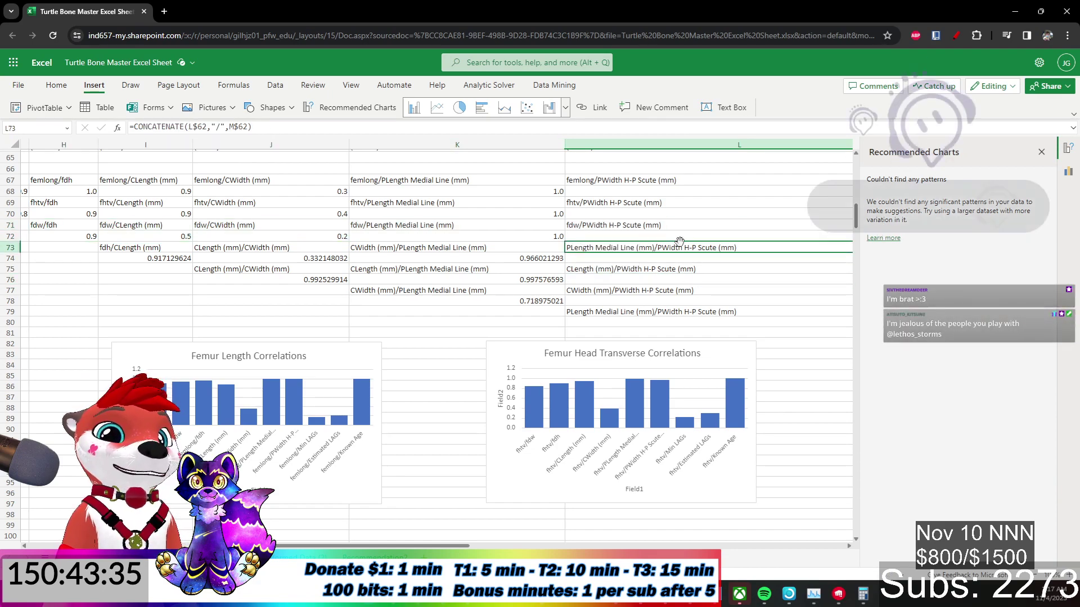
scroll(657, 271, "right", 10)
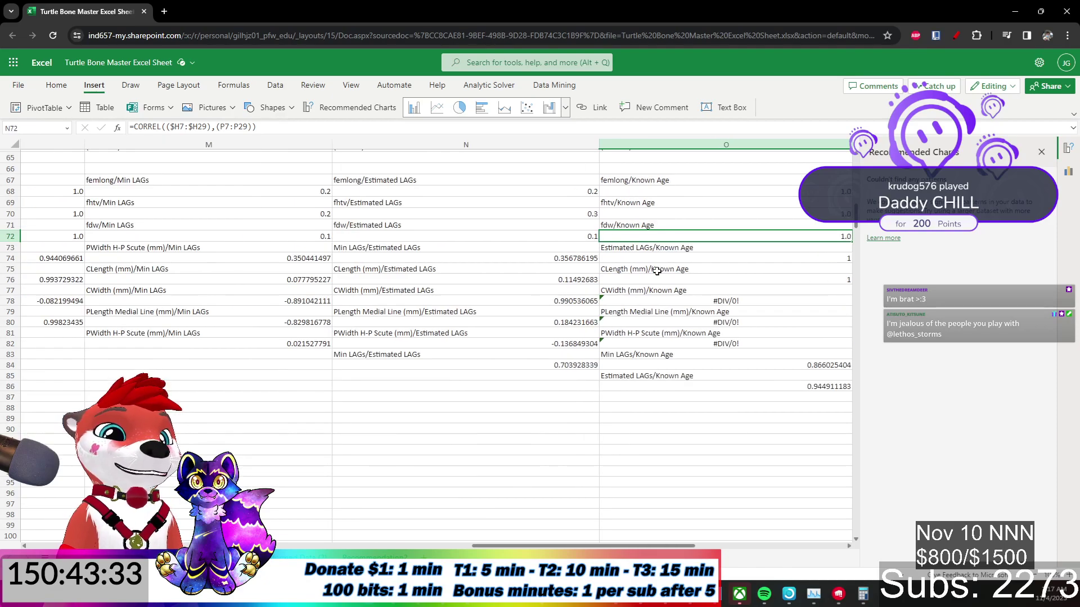
key("Up")
key("Left")
key("Left")
key("Left")
key("Left")
key("Left")
key("Left")
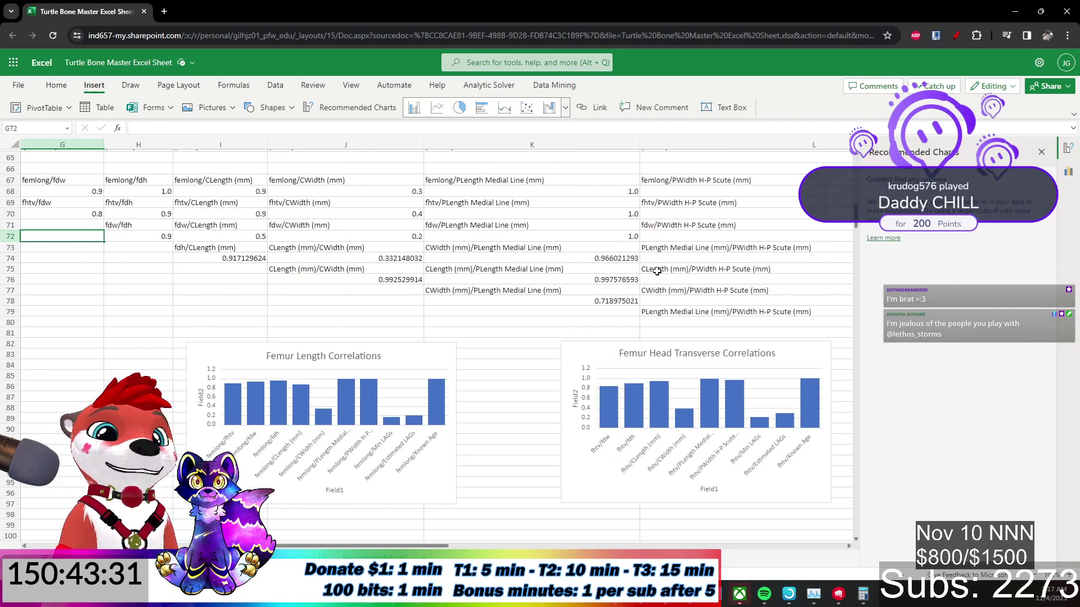
key("Right")
key("Right")
key("Up")
key("shift+Right")
key("shift+Down")
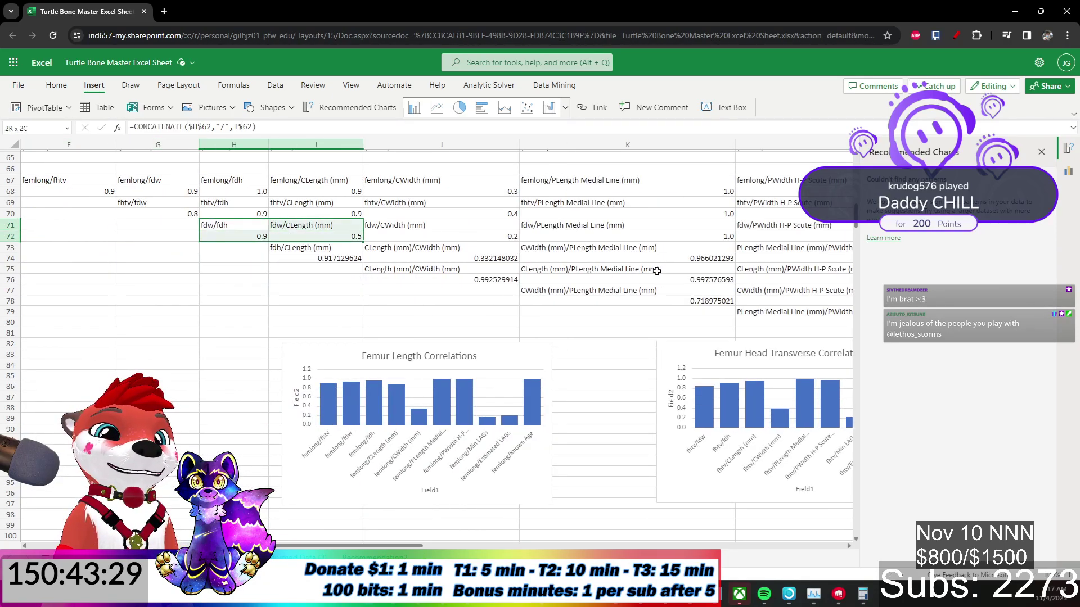
key("ctrl+shift+Down")
key("ctrl+shift+Up")
key("ctrl+shift+Right")
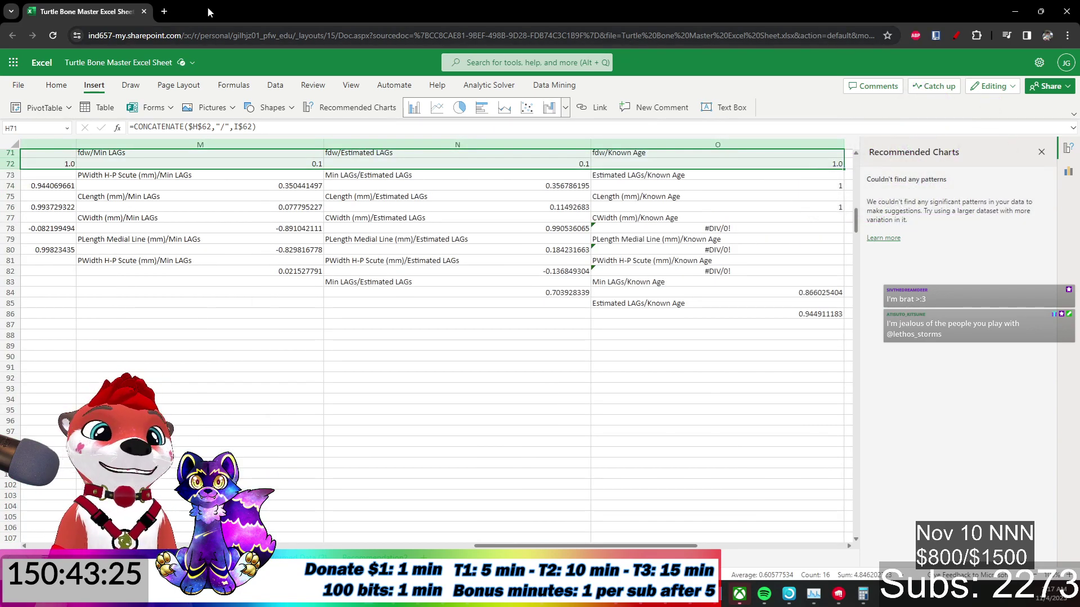
left_click(341, 105)
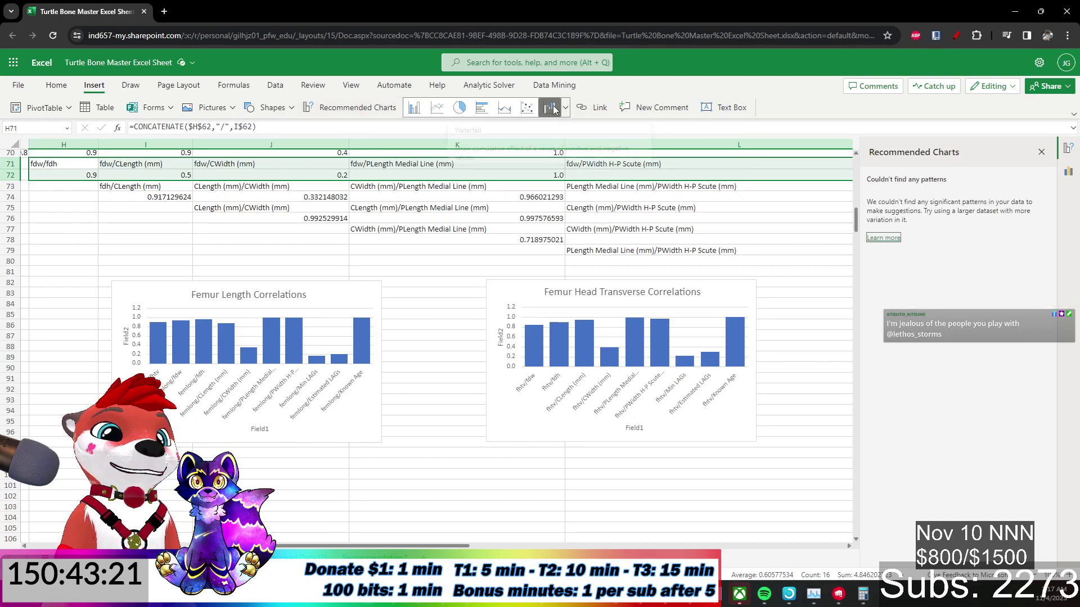
left_click(413, 107)
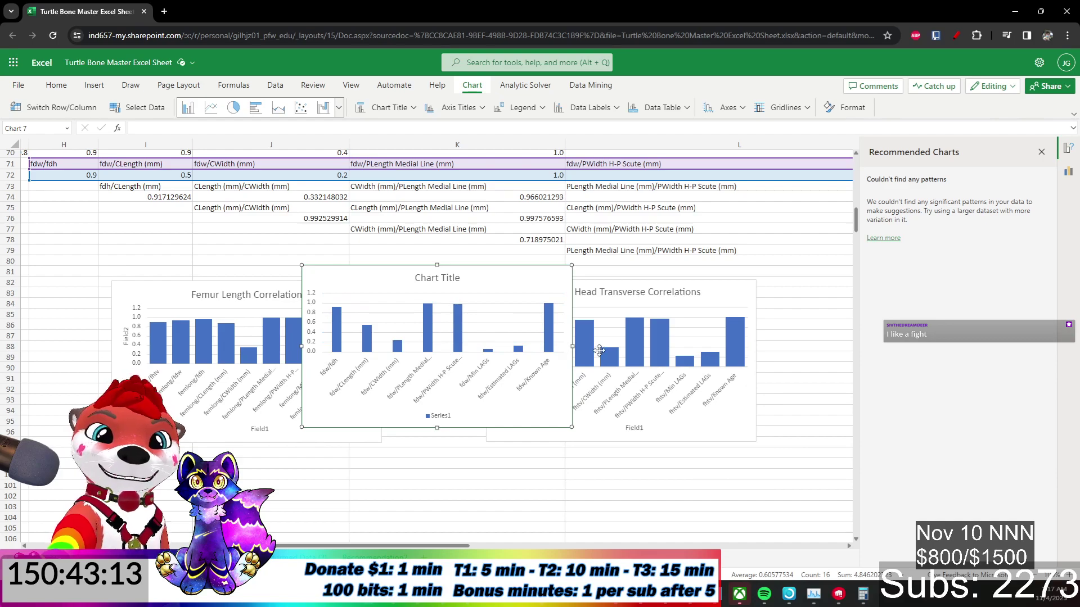
Set the new fdw chart's title to "Femur Distal Width Correlations".
double_click(434, 282)
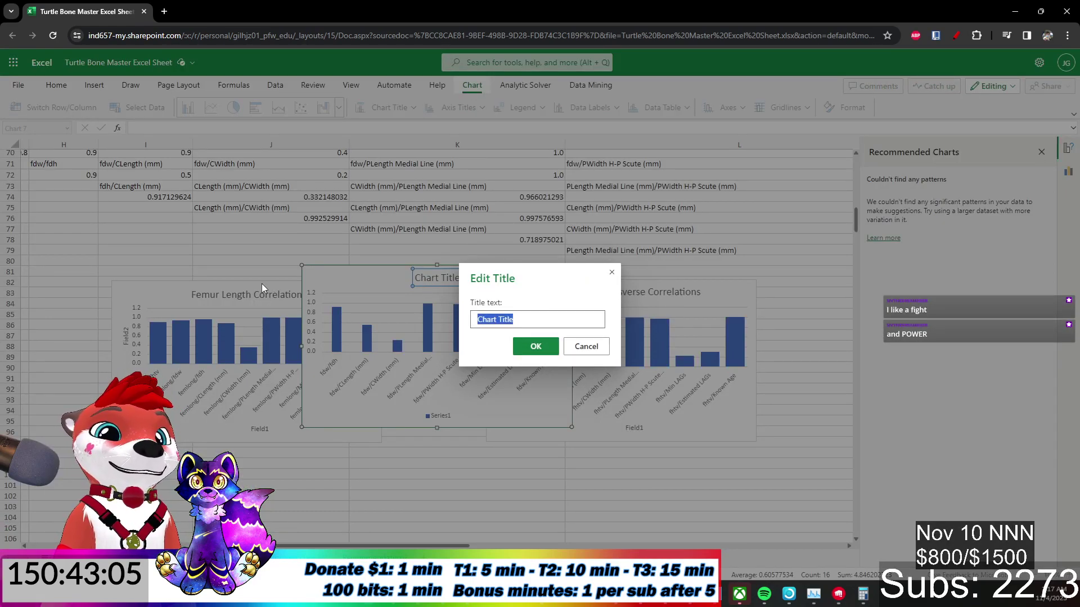
type("Femur Dis")
key("BackSpace")
key("BackSpace")
key("BackSpace")
type("tal Width Correlations")
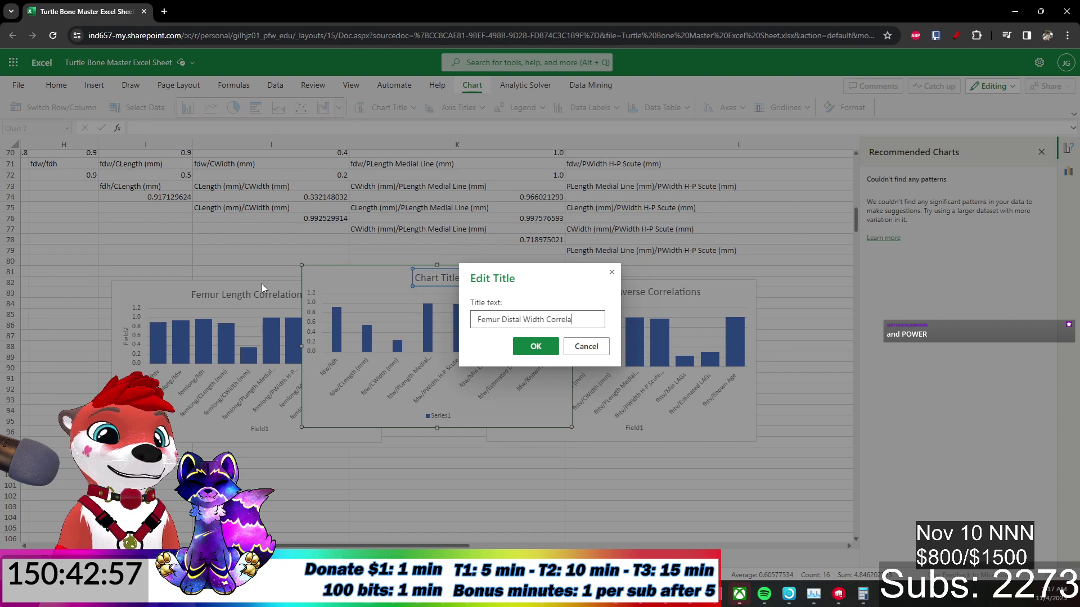
key("Return")
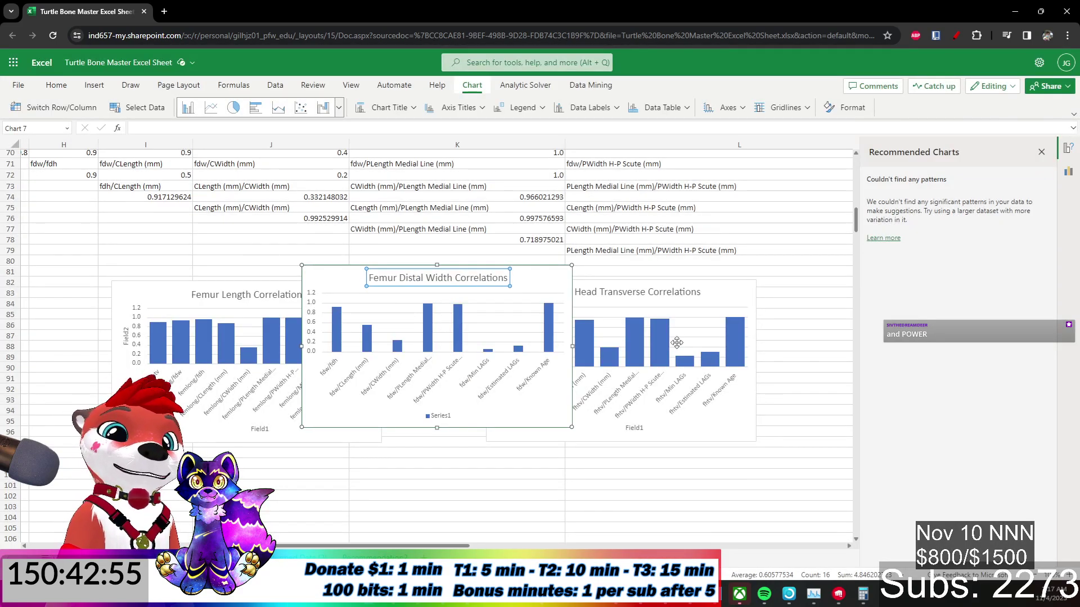
Arrange the Femur Length, Femur Head Transverse and Femur Distal Width charts side by side in a row below the correlation table.
left_click(554, 291)
left_click_drag(523, 270, 242, 321)
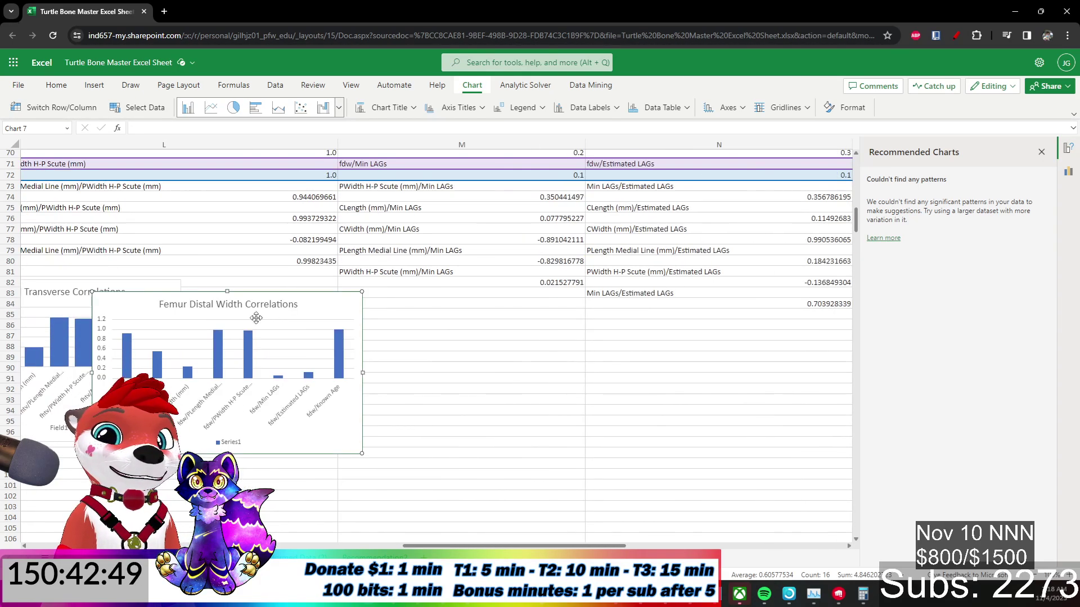
left_click_drag(119, 305, 301, 311)
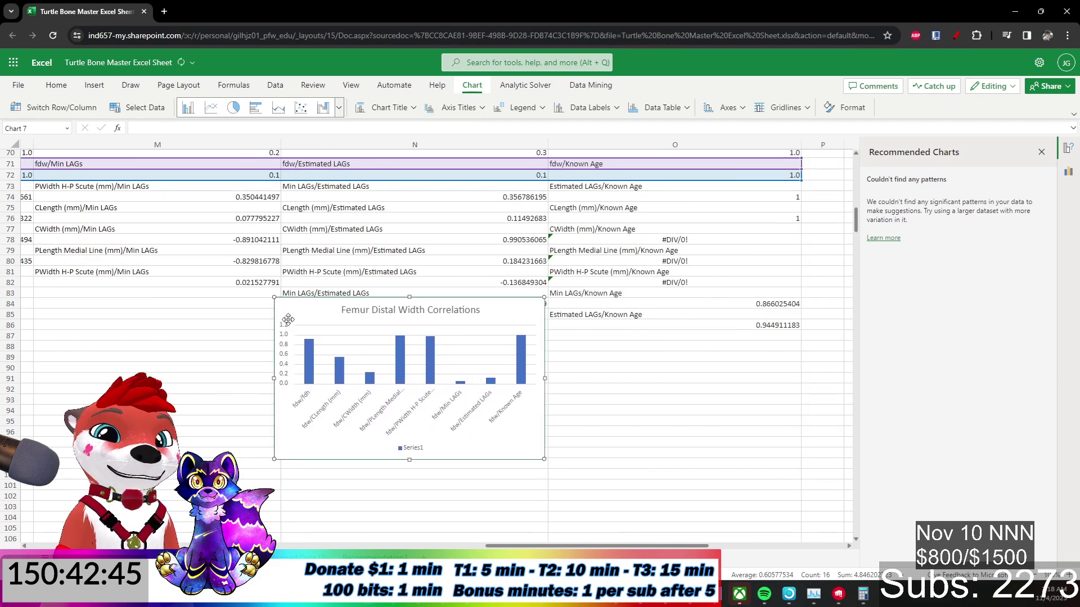
scroll(306, 518, "down", 5)
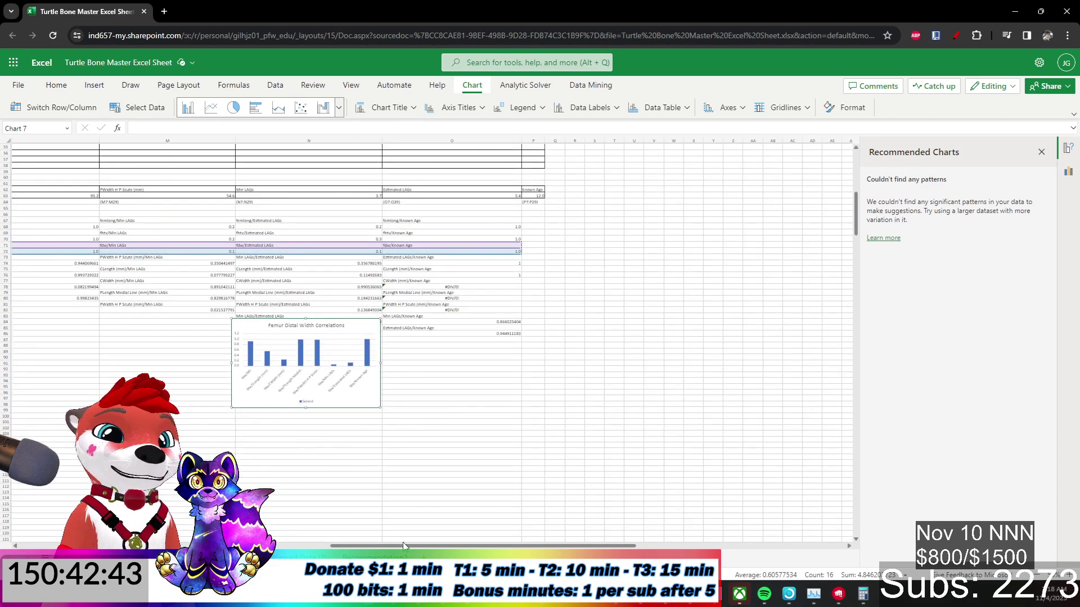
scroll(483, 545, "left", 3)
scroll(654, 380, "left", 2)
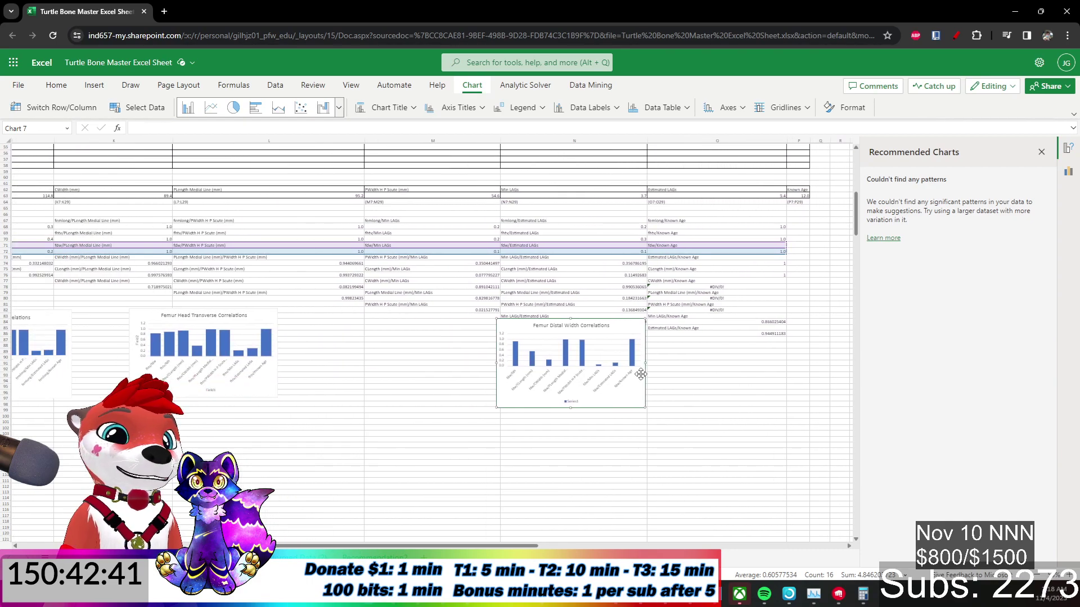
left_click_drag(633, 331, 449, 378)
left_click_drag(265, 336, 276, 402)
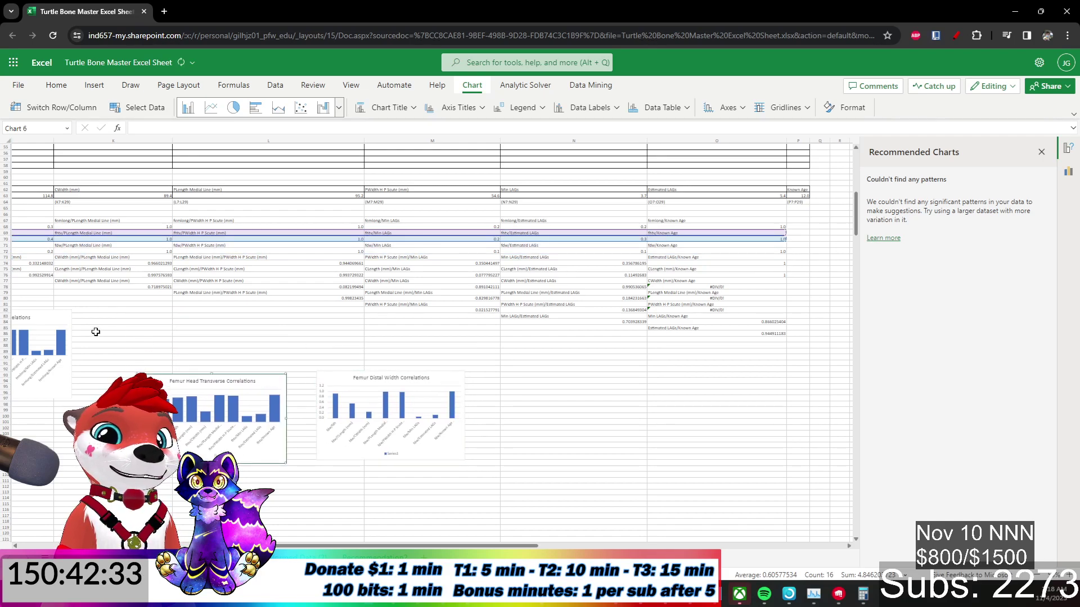
left_click_drag(45, 320, 211, 382)
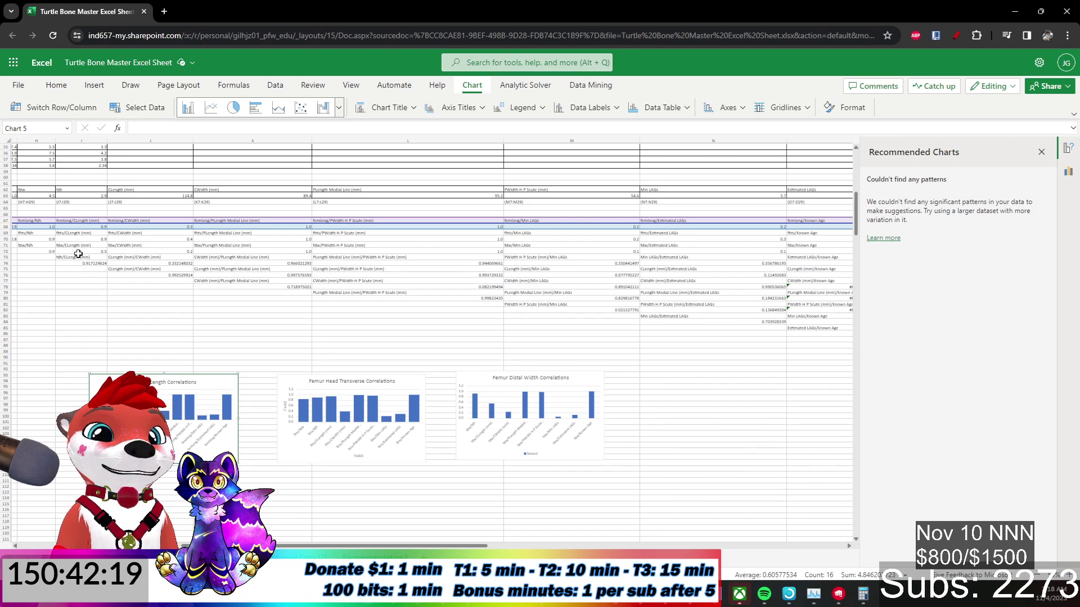
Insert a column chart from the fdh correlation labels and values in I73:O74 and place it beside the Femur Distal Width chart.
left_click(90, 263)
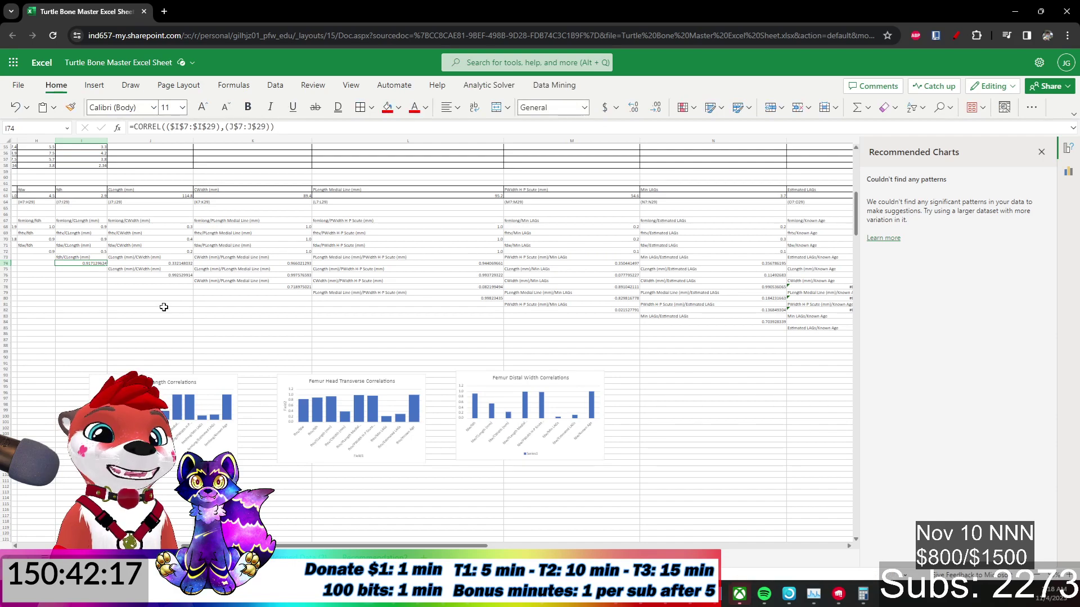
key("Up")
scroll(164, 307, "right", 3)
key("shift+space")
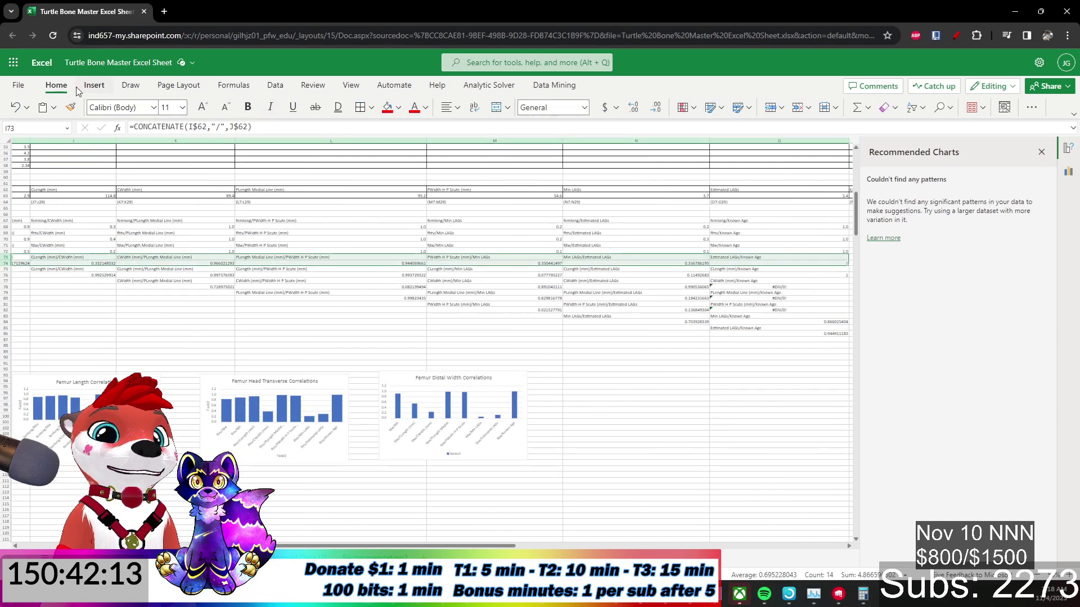
left_click(96, 87)
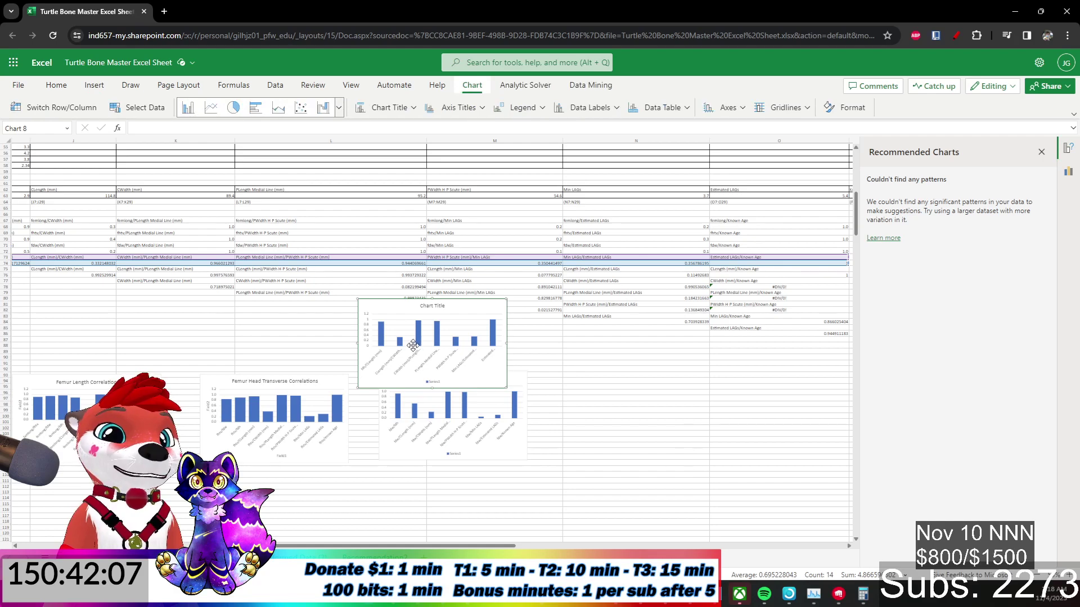
left_click_drag(393, 307, 621, 384)
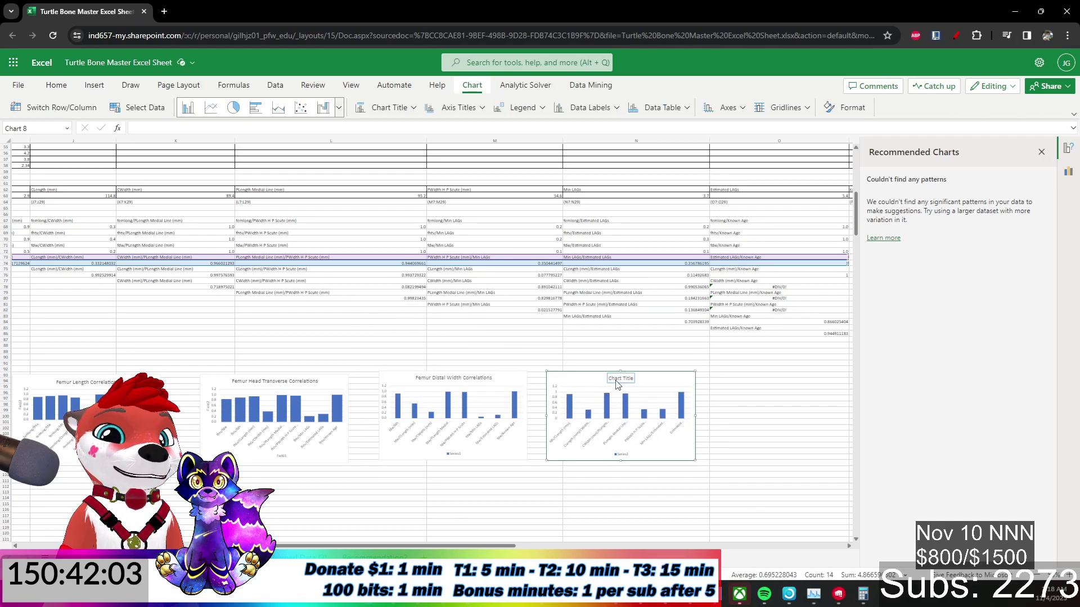
Set the fdh chart's title to "Femur Distal Height Correlations".
double_click(621, 381)
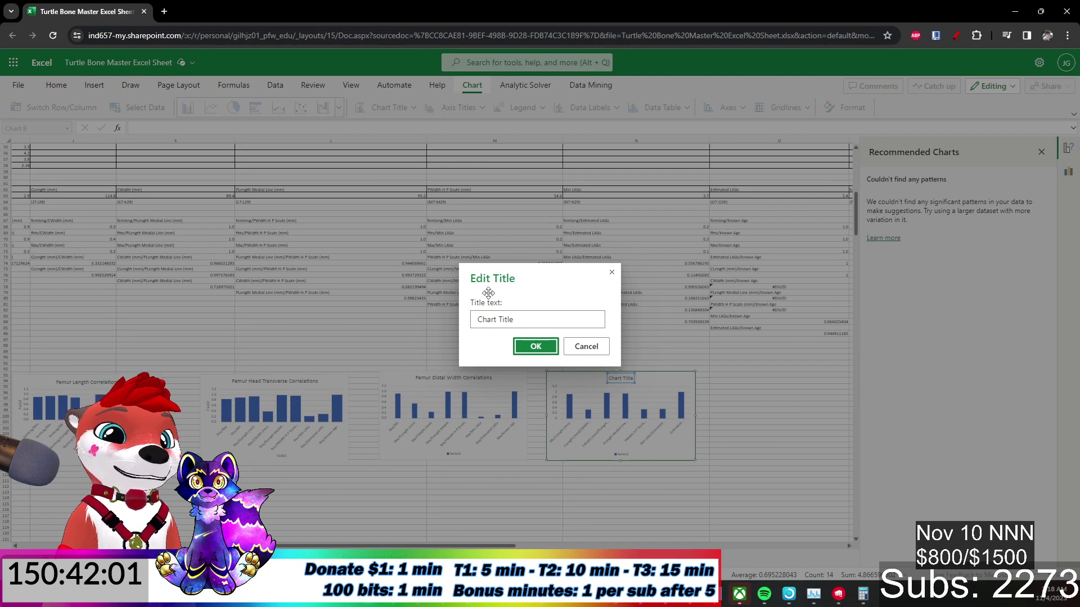
left_click_drag(525, 319, 474, 319)
type("Femu")
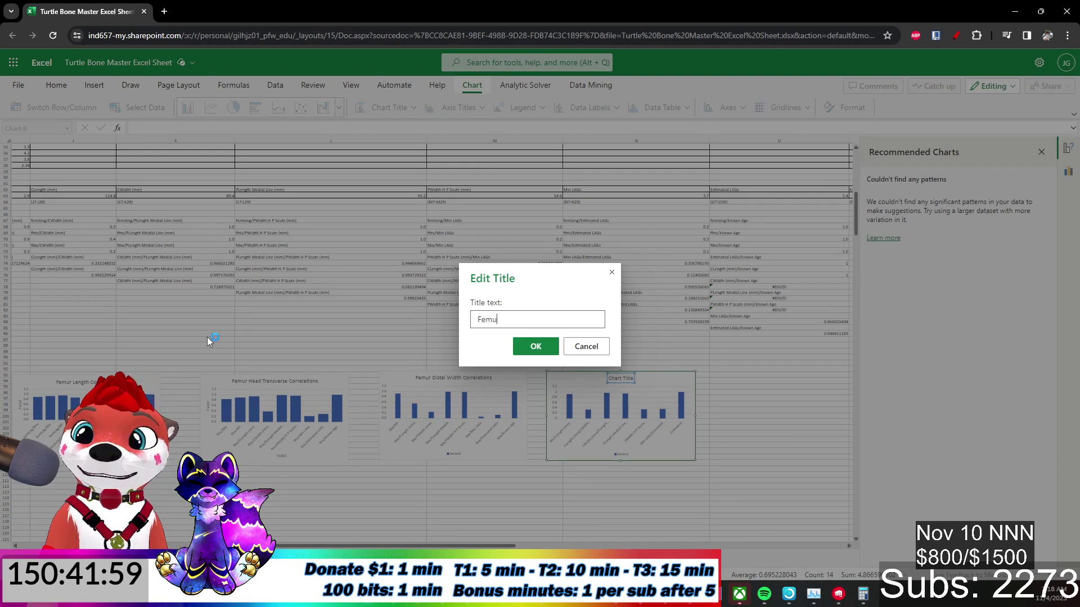
type("r Distal Heigh")
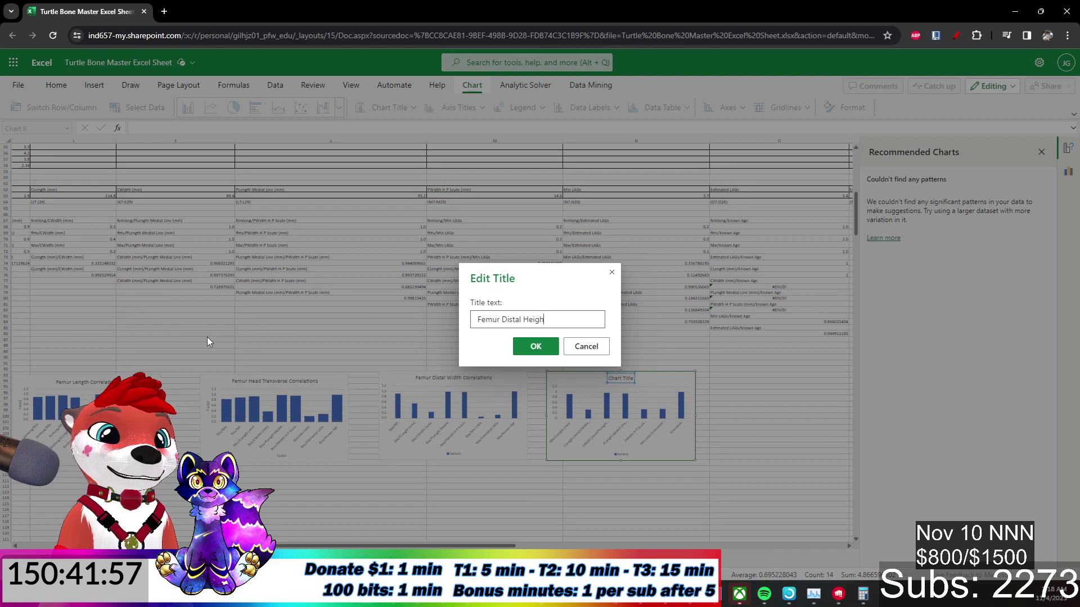
type("t Correlations")
key("Return")
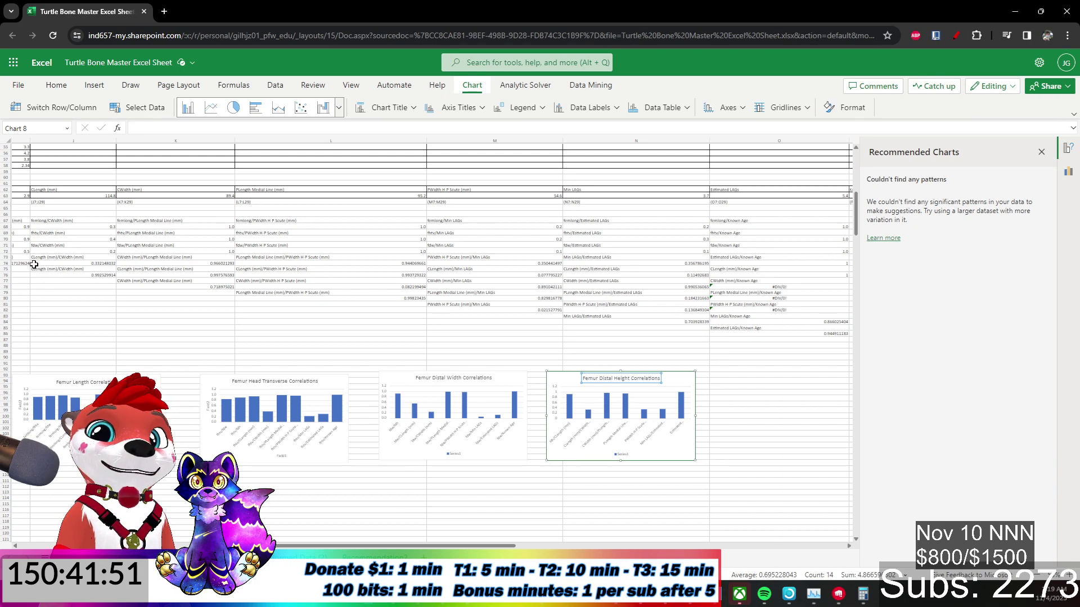
Examine the label and correlation formulas in columns J to L, focusing on row 73's labels and the values in rows 74 and 76.
left_click(45, 245)
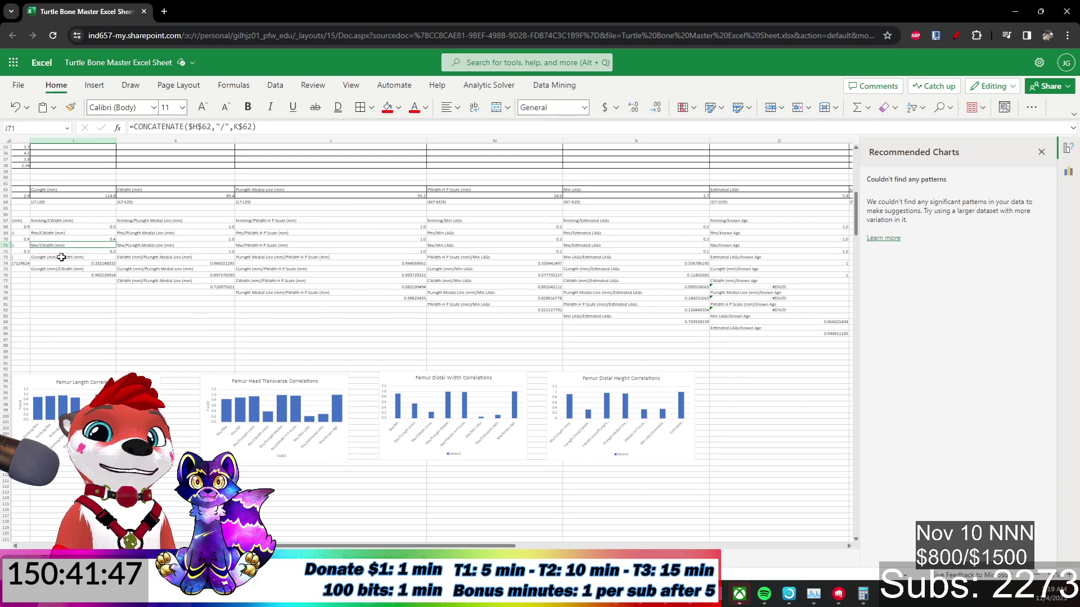
left_click(68, 281)
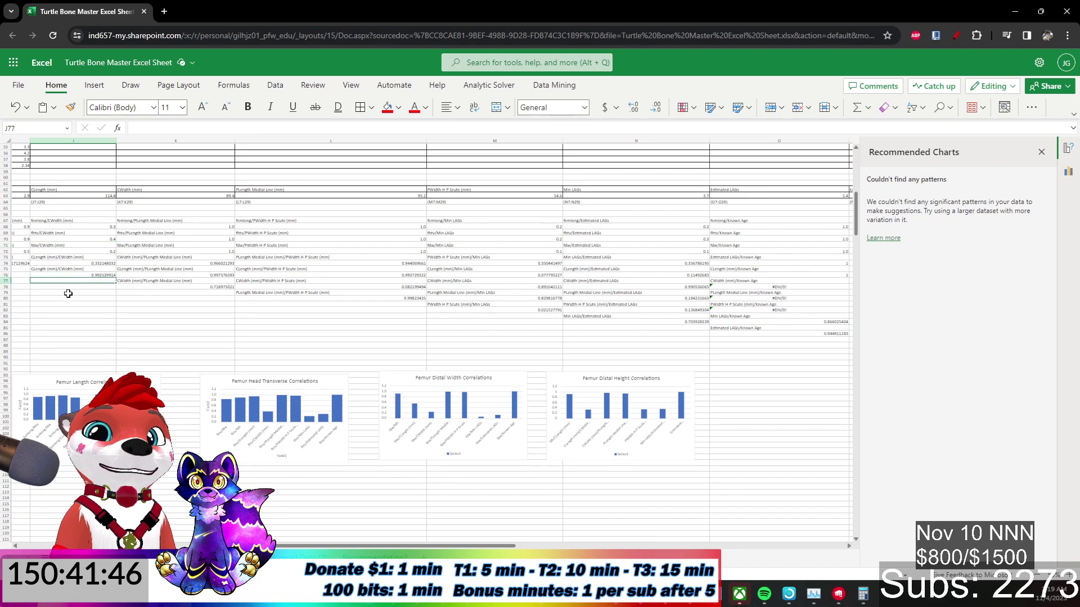
left_click(180, 274)
scroll(167, 291, "down", 3)
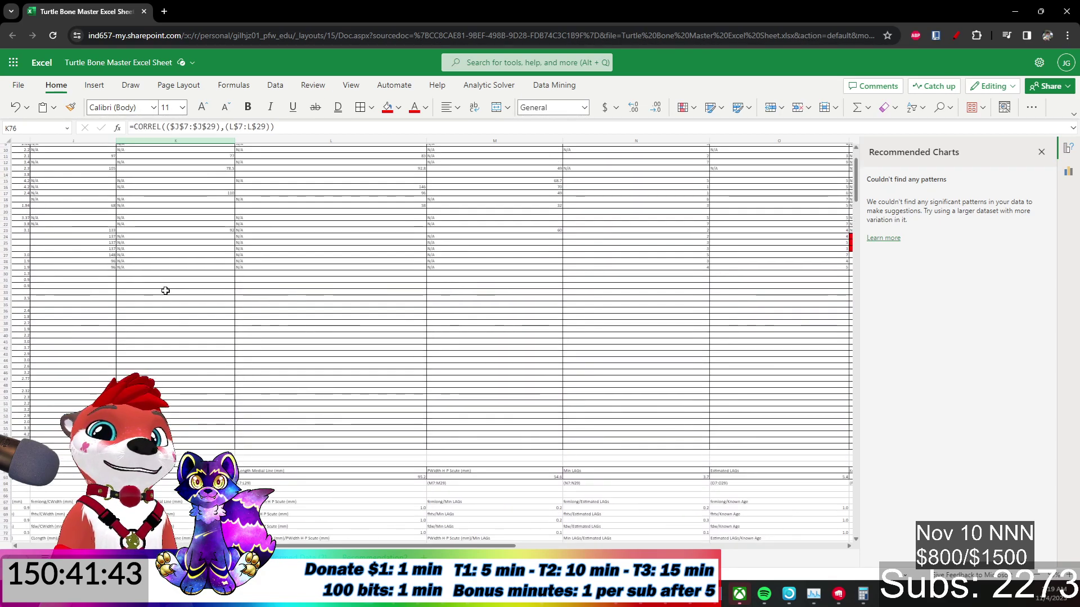
scroll(211, 216, "up", 5, "ctrl")
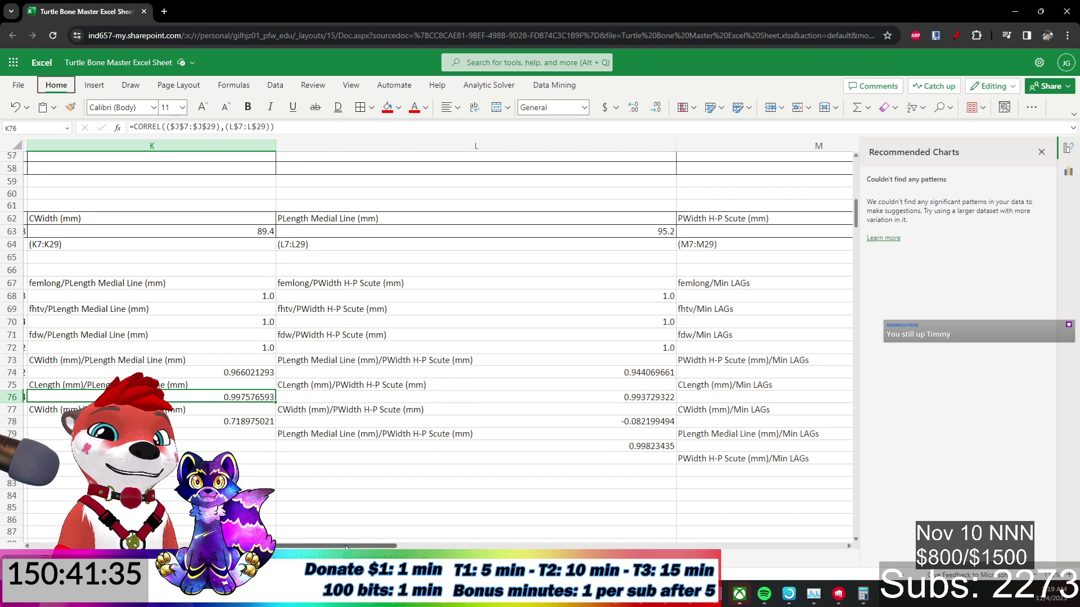
left_click(236, 369)
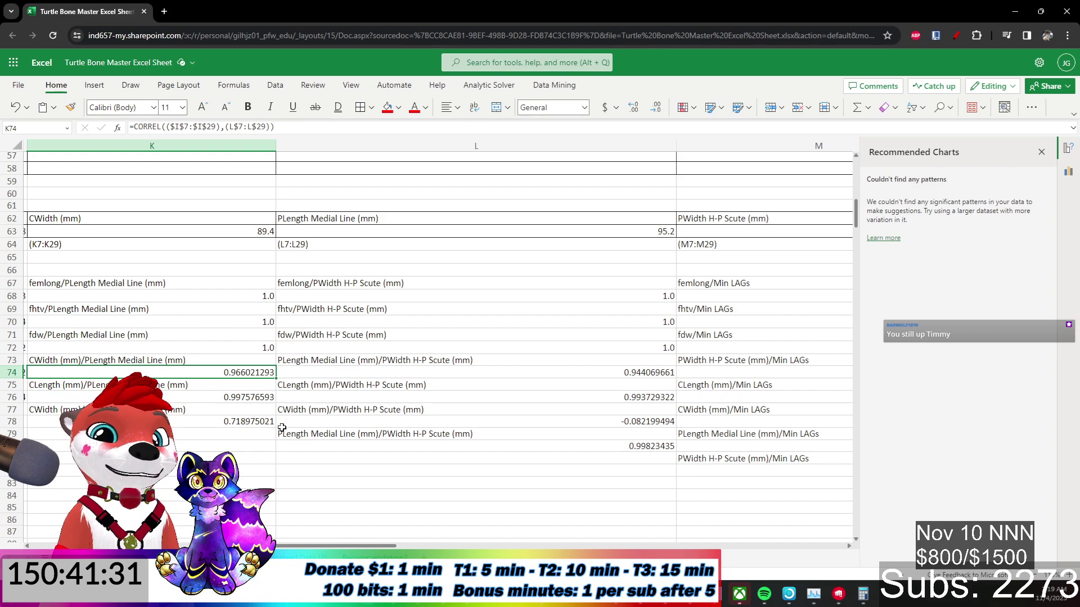
left_click(242, 360)
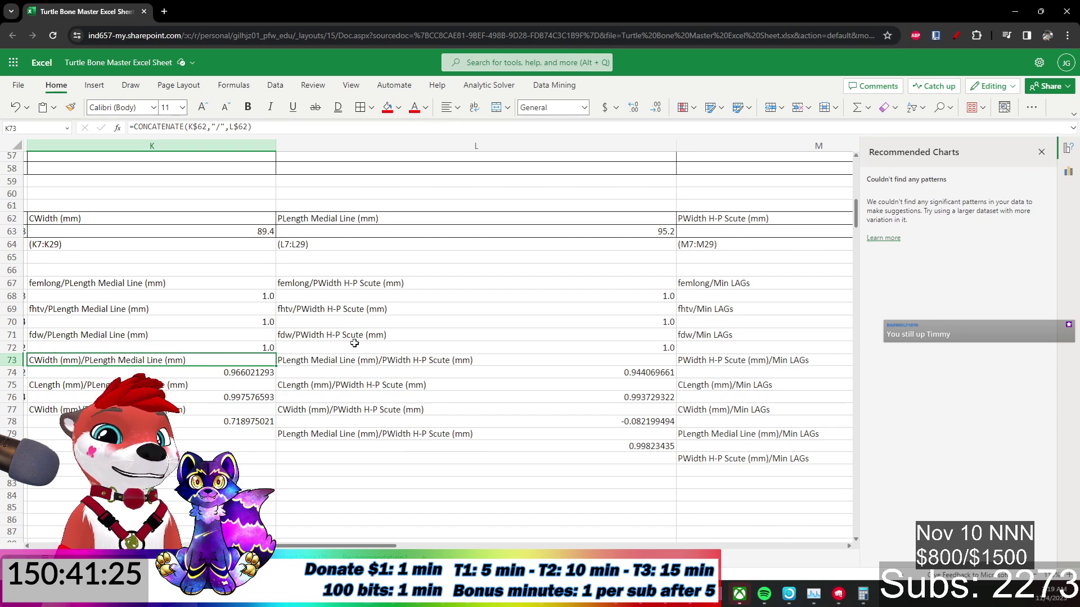
left_click(512, 360)
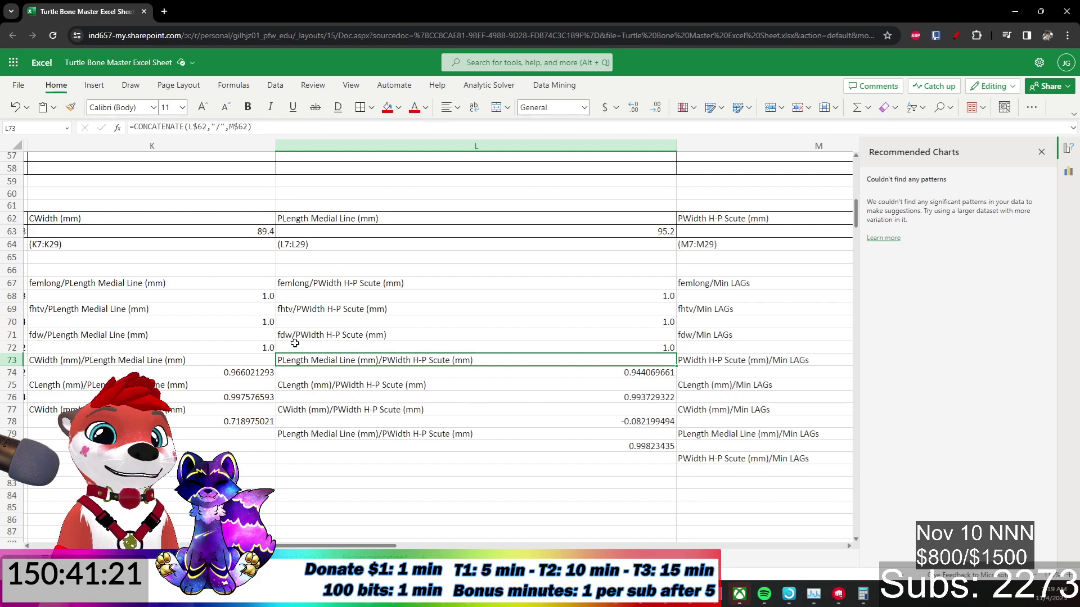
left_click(198, 363)
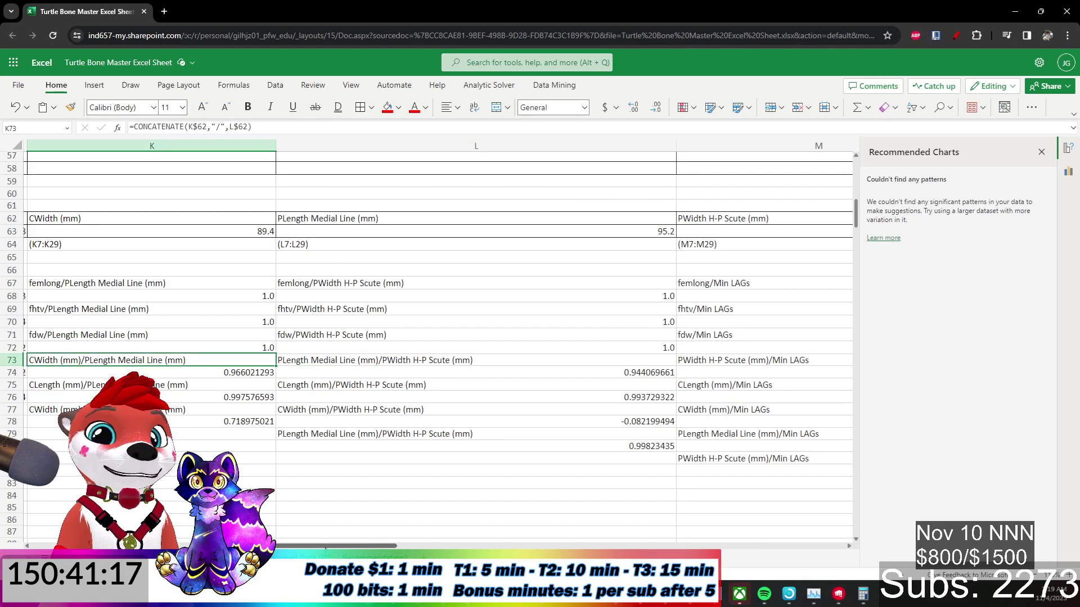
left_click_drag(323, 547, 264, 545)
Make the fdh reference in I73's label formula absolute as $I$62, then fill the formula across row 73 through column O.
left_click(292, 359)
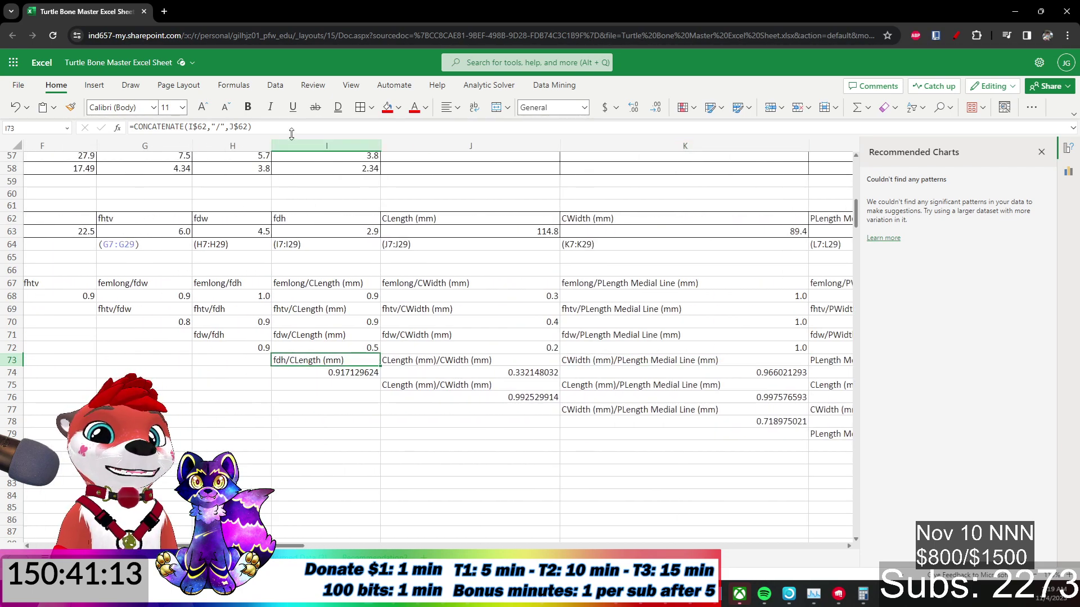
left_click(187, 126)
key("Return")
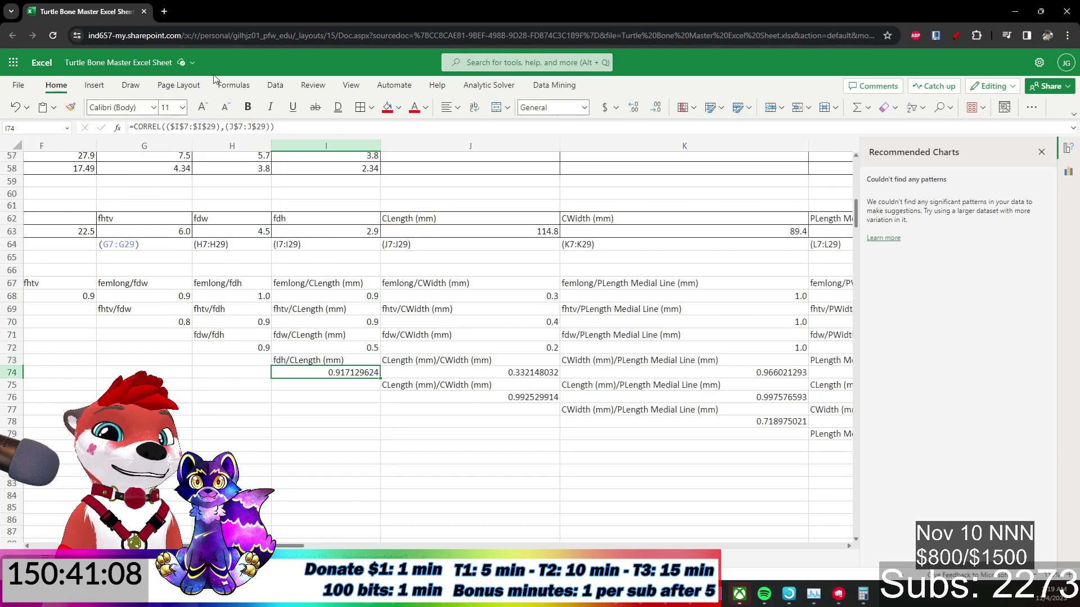
left_click(201, 336)
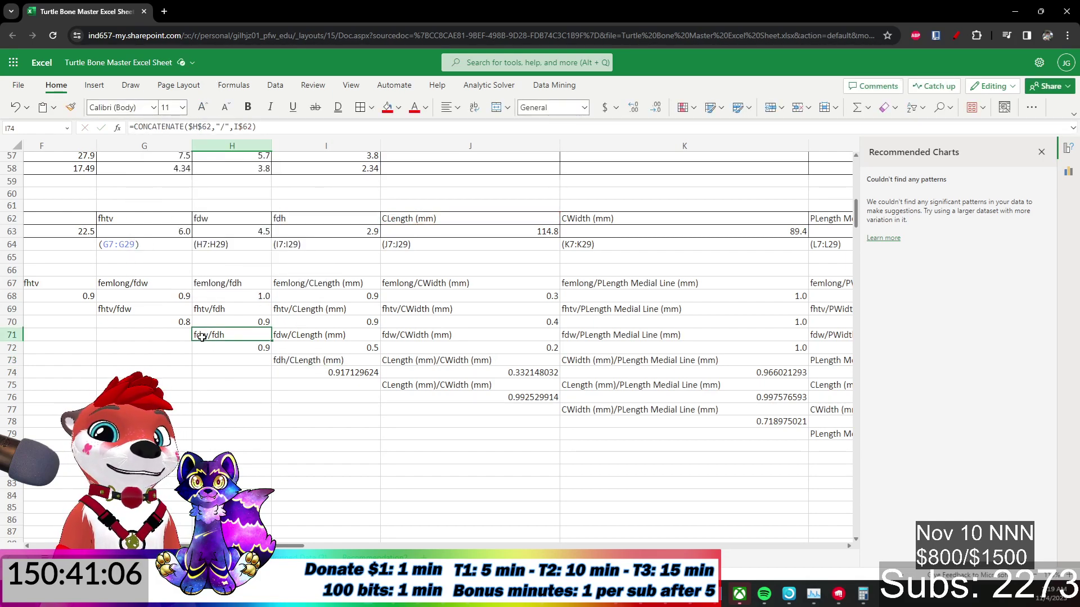
left_click(136, 311)
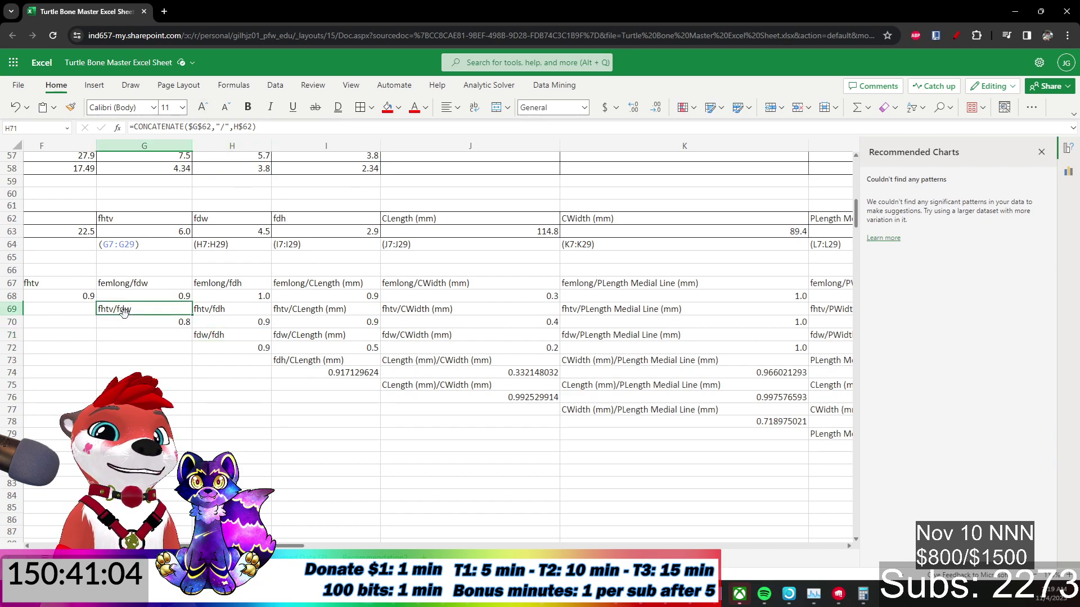
left_click(326, 361)
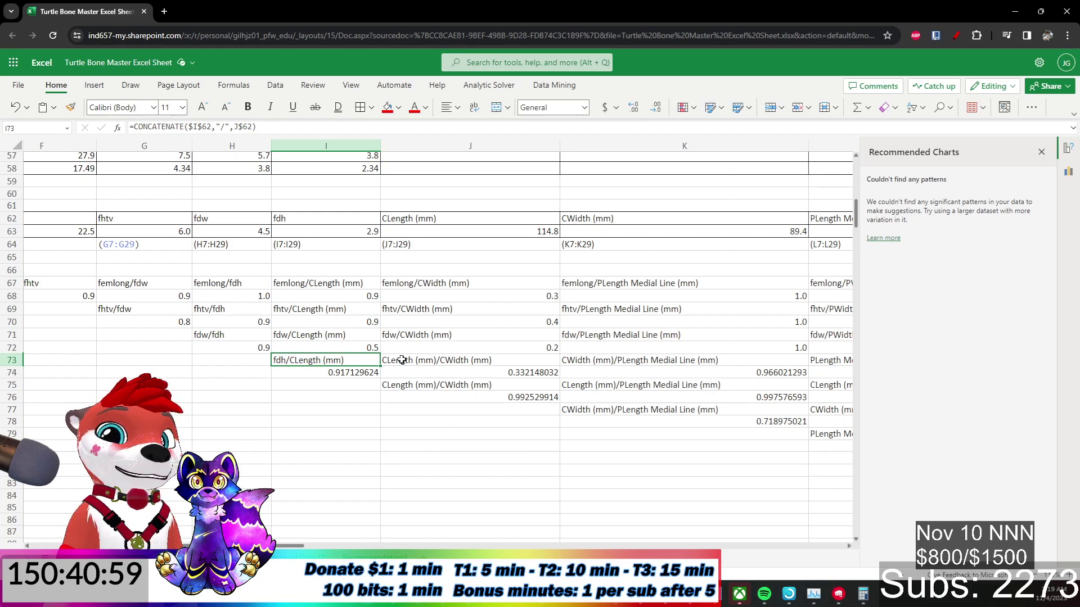
left_click_drag(382, 364, 460, 357)
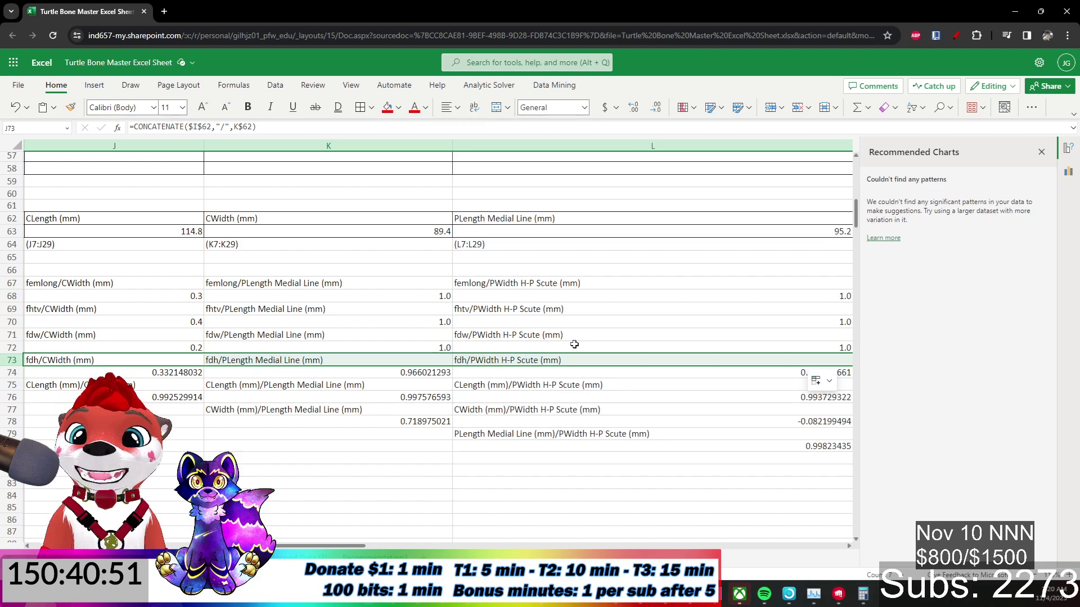
Review the fdh labels in row 73 and the four femur correlation charts below the table.
scroll(407, 385, "down", 15)
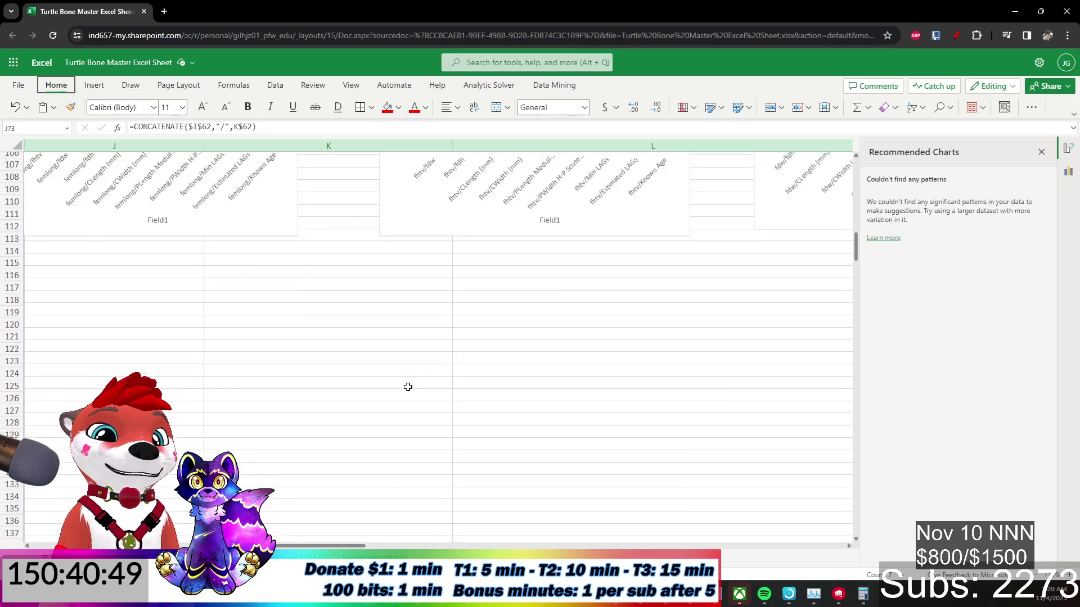
scroll(407, 395, "up", 12)
left_click(195, 327)
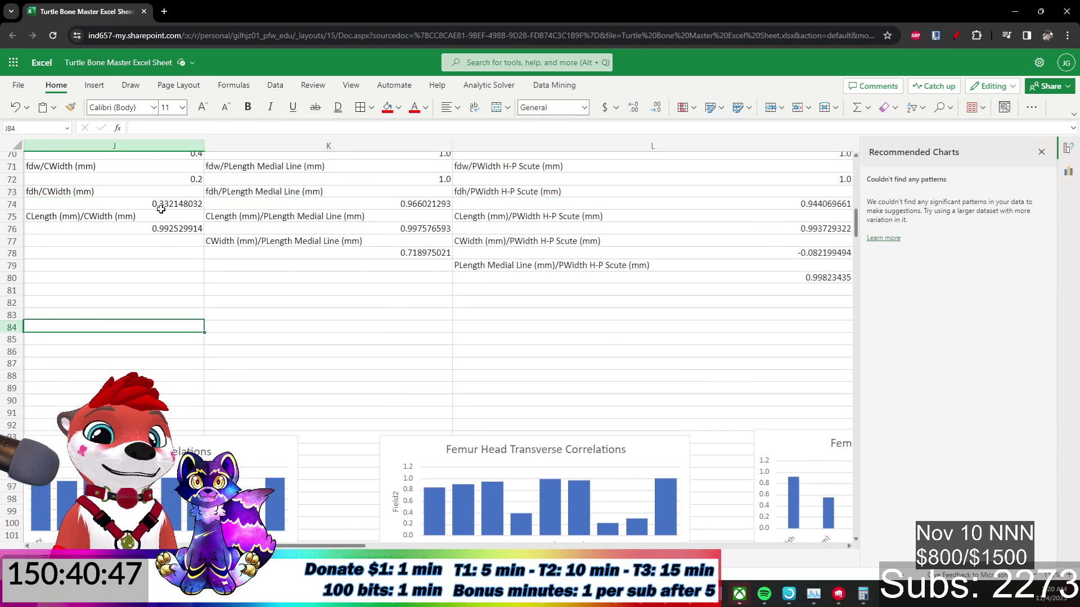
scroll(258, 326, "down", 5)
scroll(331, 338, "down", 3)
scroll(332, 340, "down", 3)
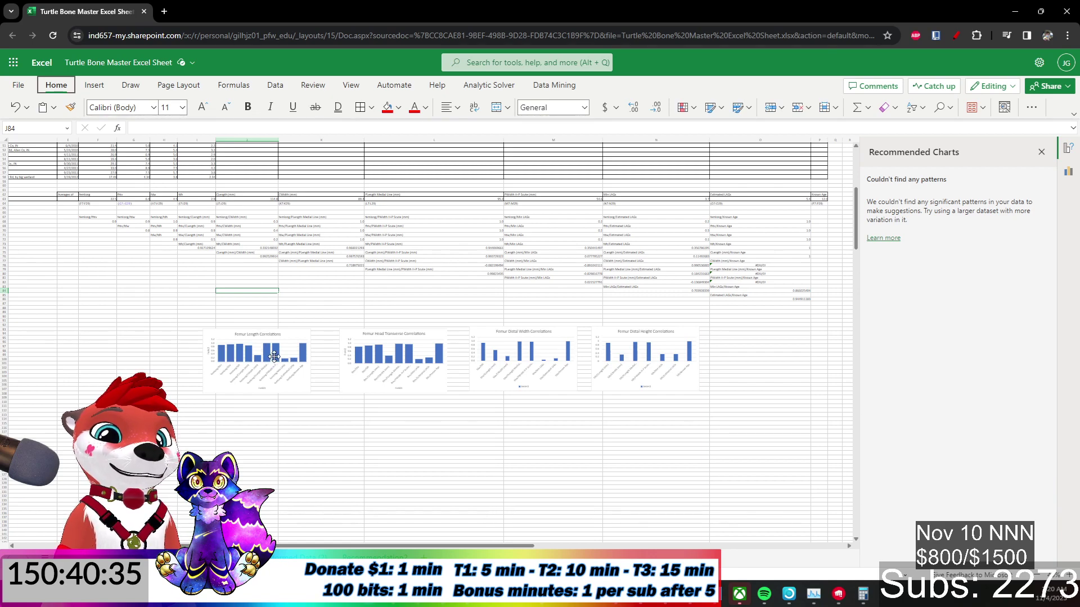
scroll(273, 356, "up", 4)
scroll(271, 361, "up", 2)
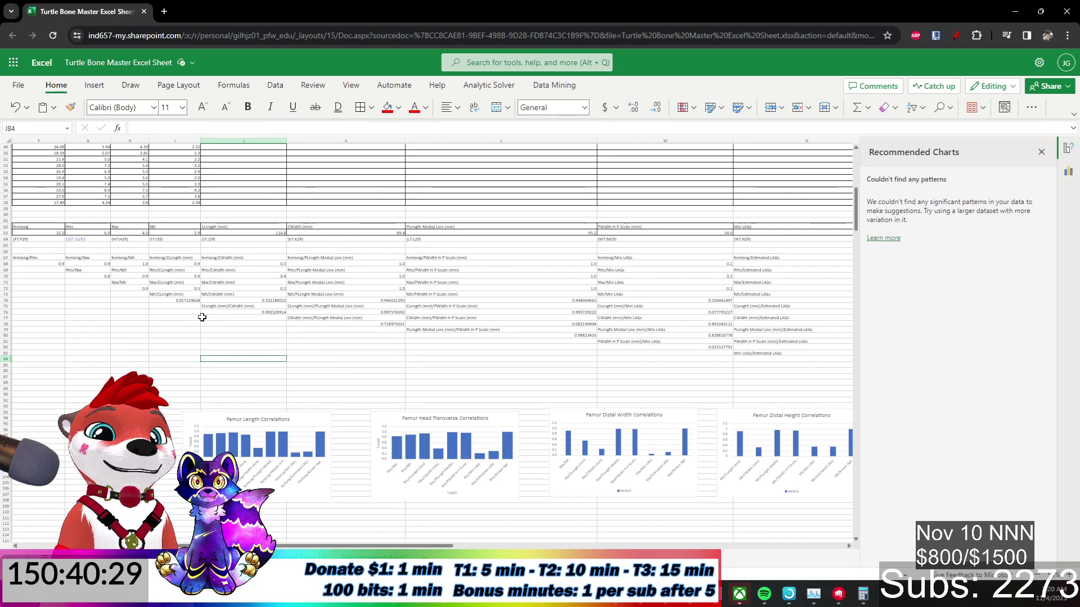
Insert a column chart of the carapace length correlations from the labels and values in J75:O76.
left_click(220, 312)
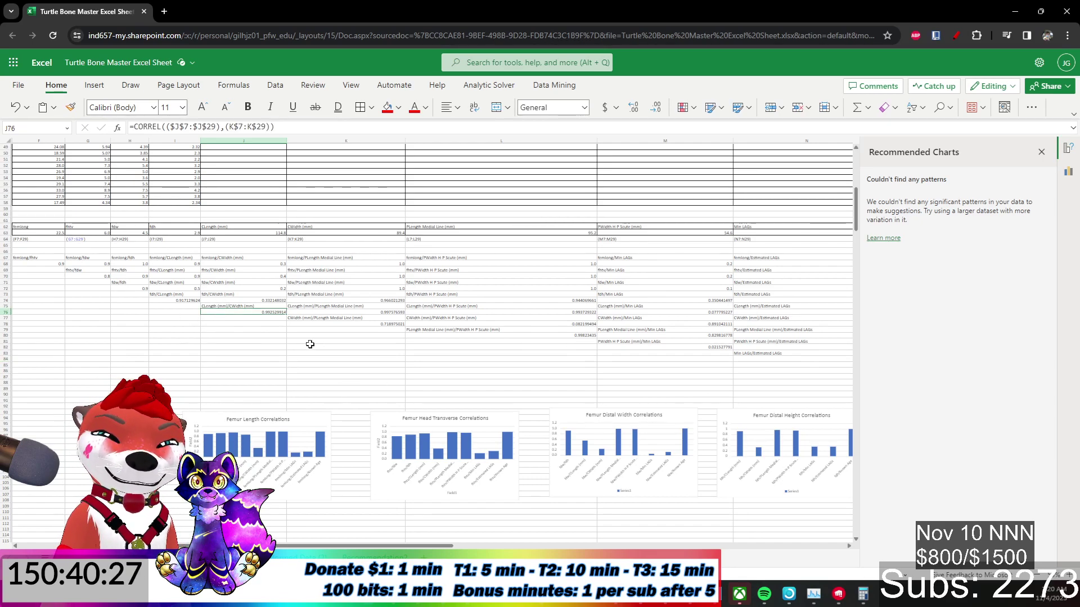
key("Up")
key("shift+Down")
key("ctrl+shift+Right")
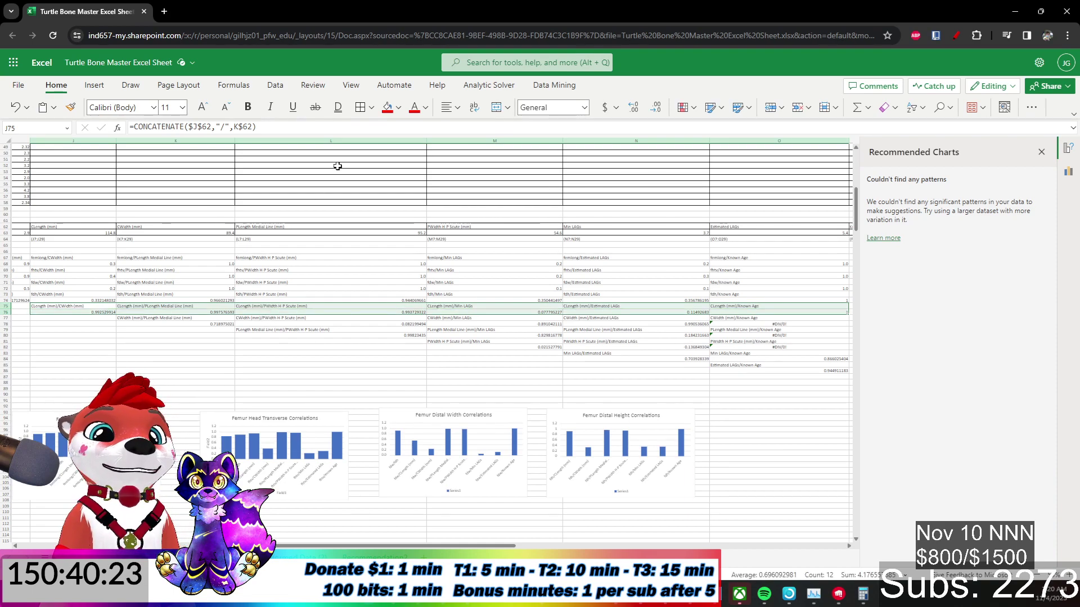
left_click(92, 87)
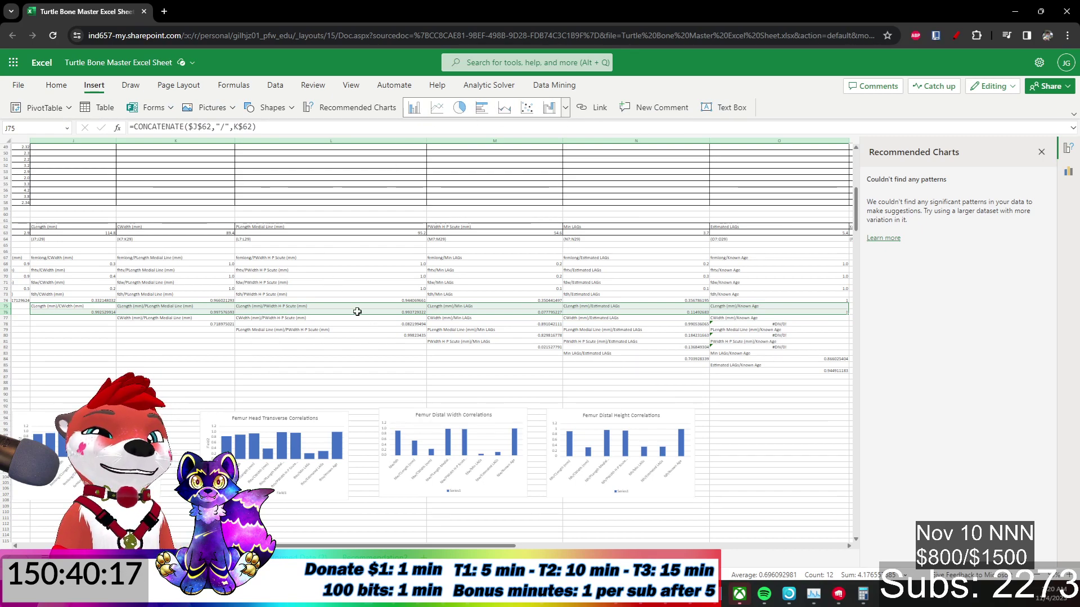
key("alt+F1")
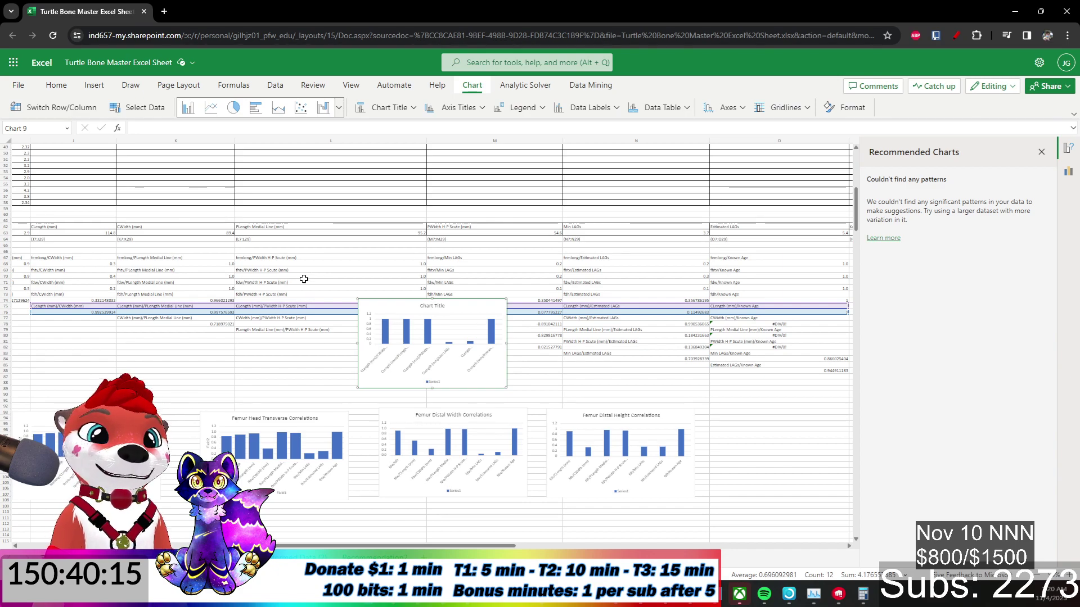
Set the new chart's title to "Carapace Length Correlations".
double_click(428, 307)
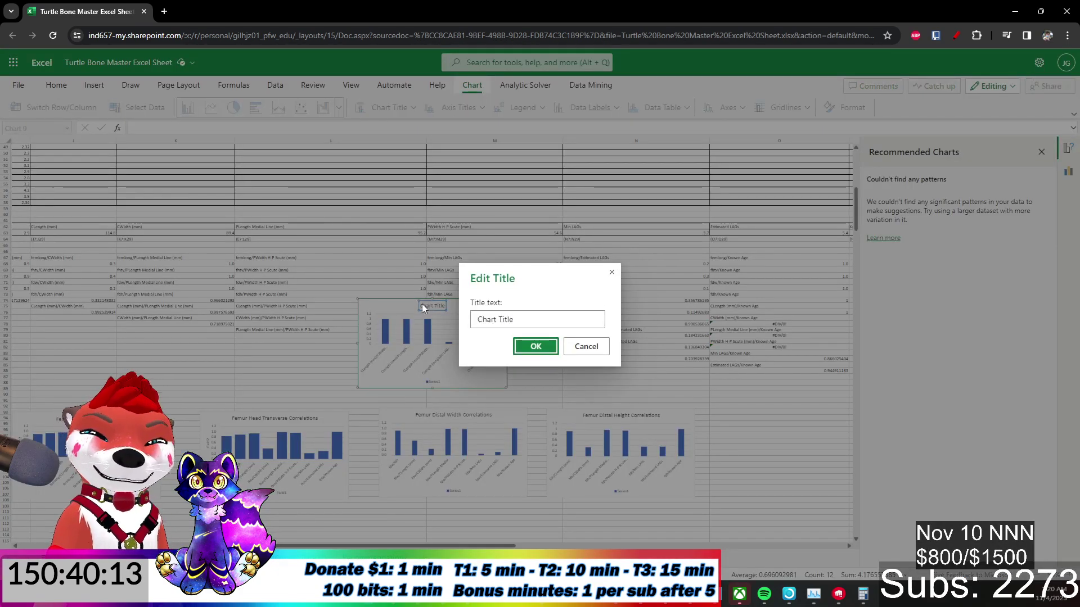
left_click_drag(540, 320, 353, 304)
type("Carapace Len")
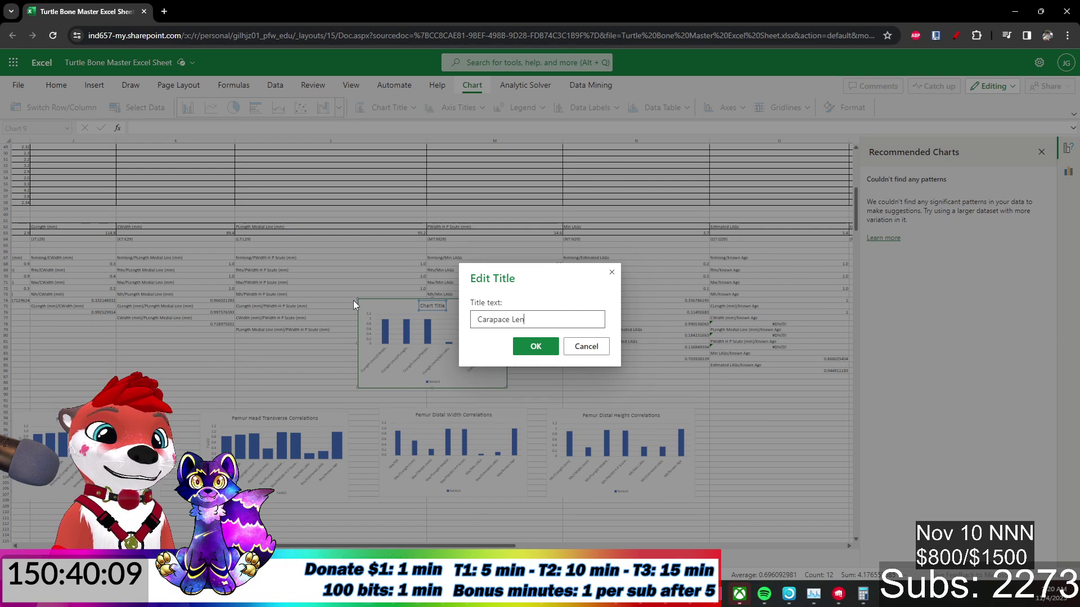
type("gth Correlations")
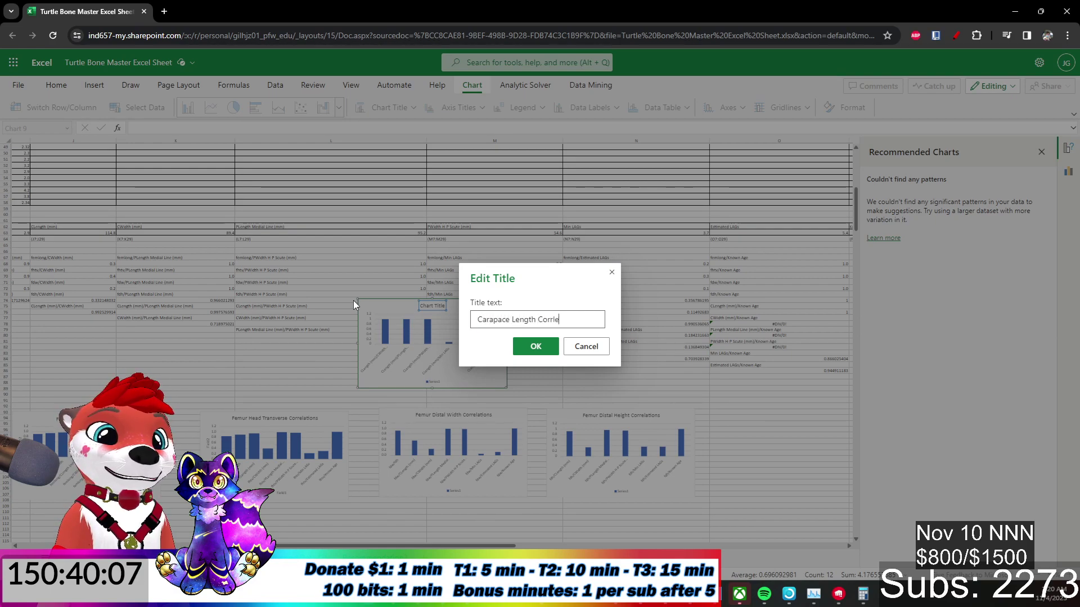
key("Return")
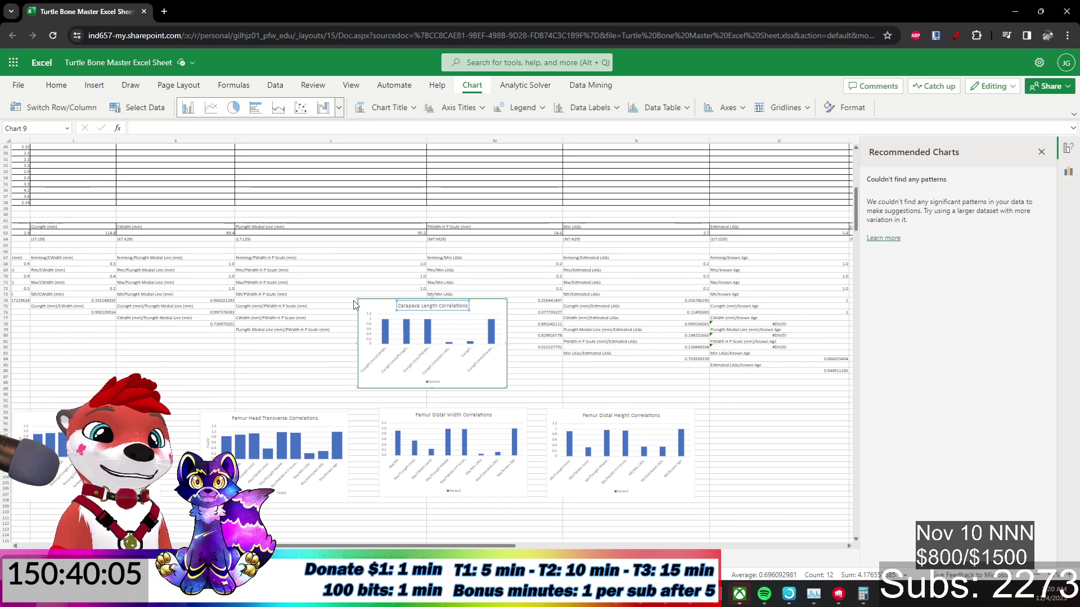
Move the Carapace Length Correlations chart to start a second row directly below the Femur Length Correlations chart.
left_click_drag(388, 302, 188, 466)
scroll(241, 393, "down", 4)
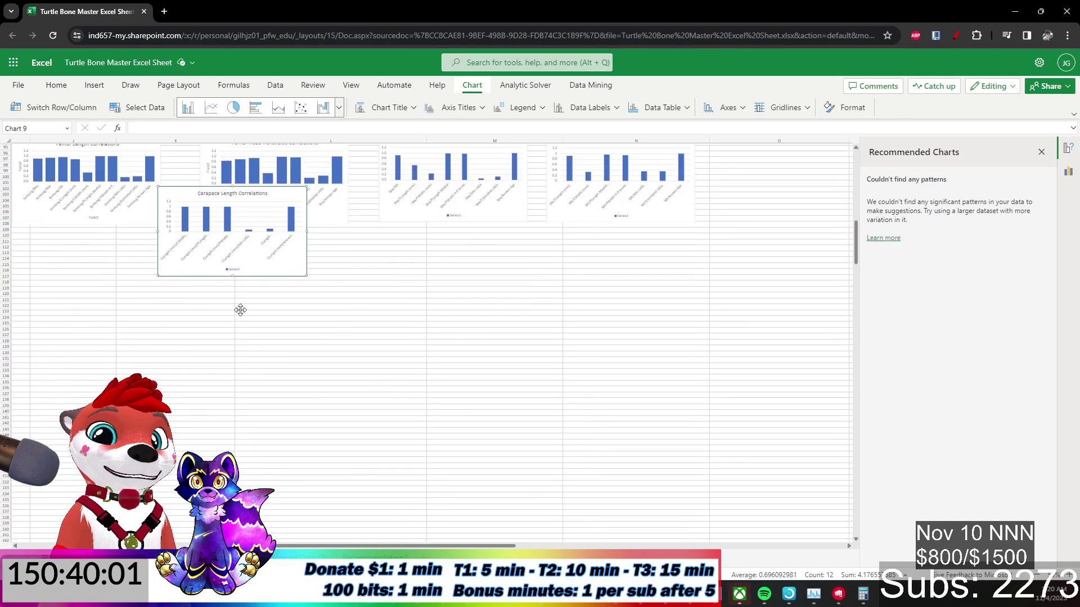
left_click_drag(285, 245, 140, 308)
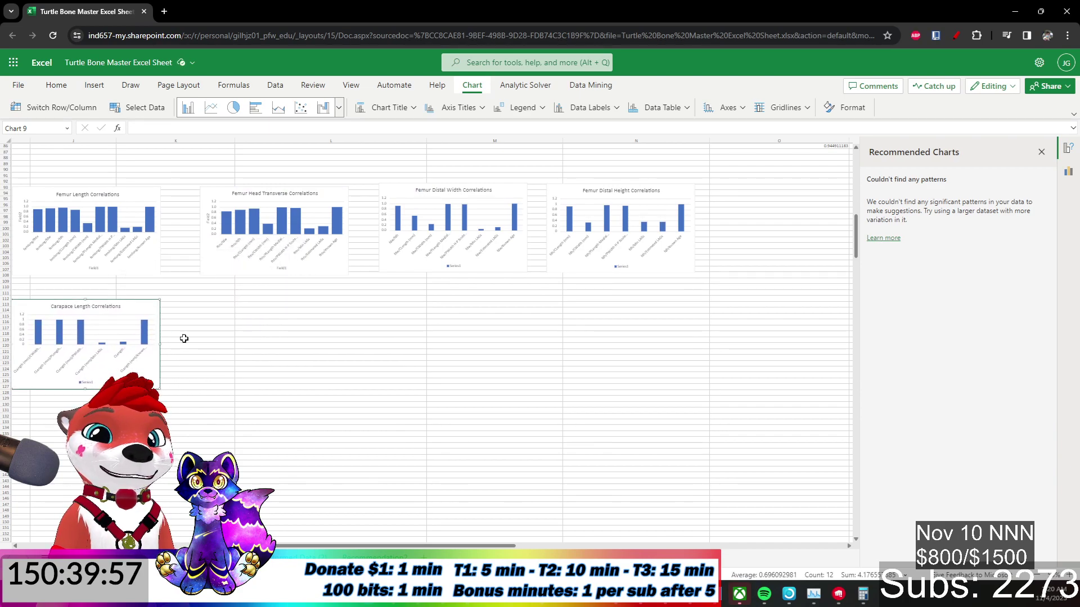
Extend the fhtv label formula from G69 and the correlation formula from G70 back into F69 and F70.
scroll(288, 352, "up", 4)
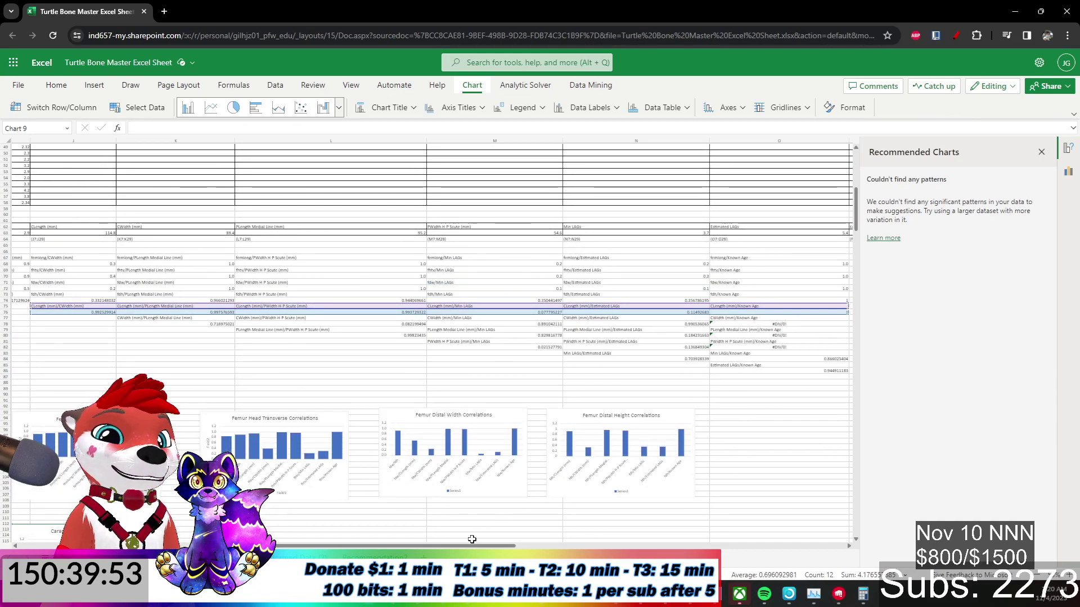
left_click_drag(469, 544, 287, 543)
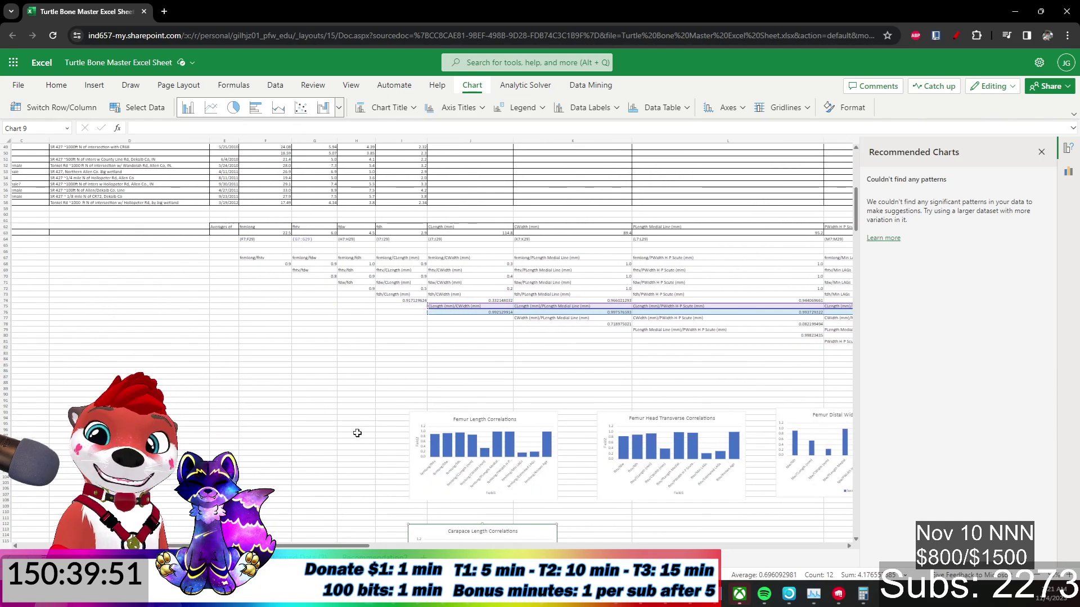
scroll(390, 297, "up", 2)
left_click(385, 370)
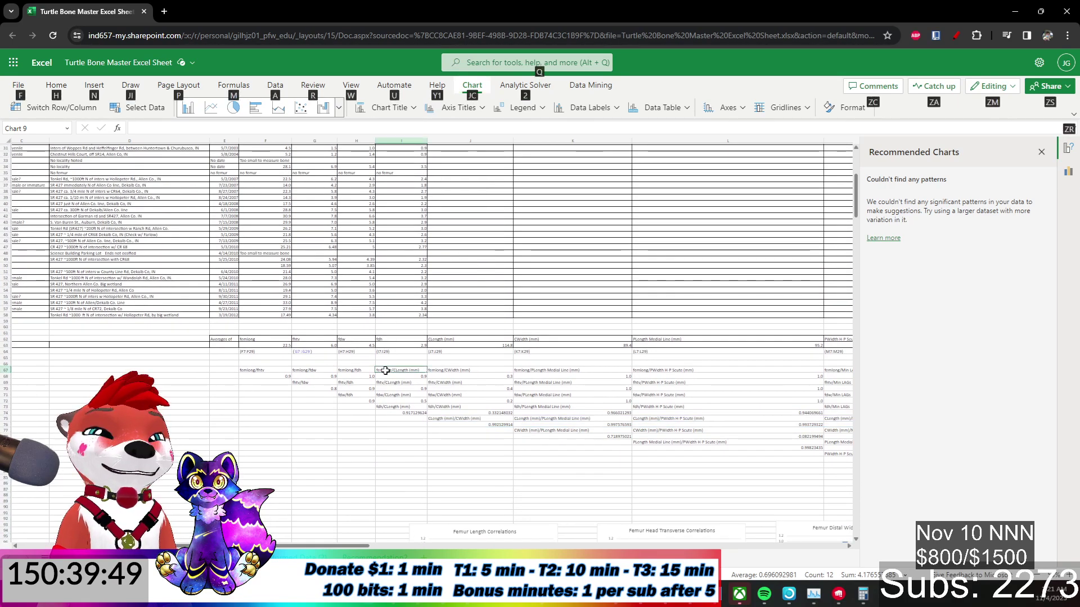
left_click(340, 455)
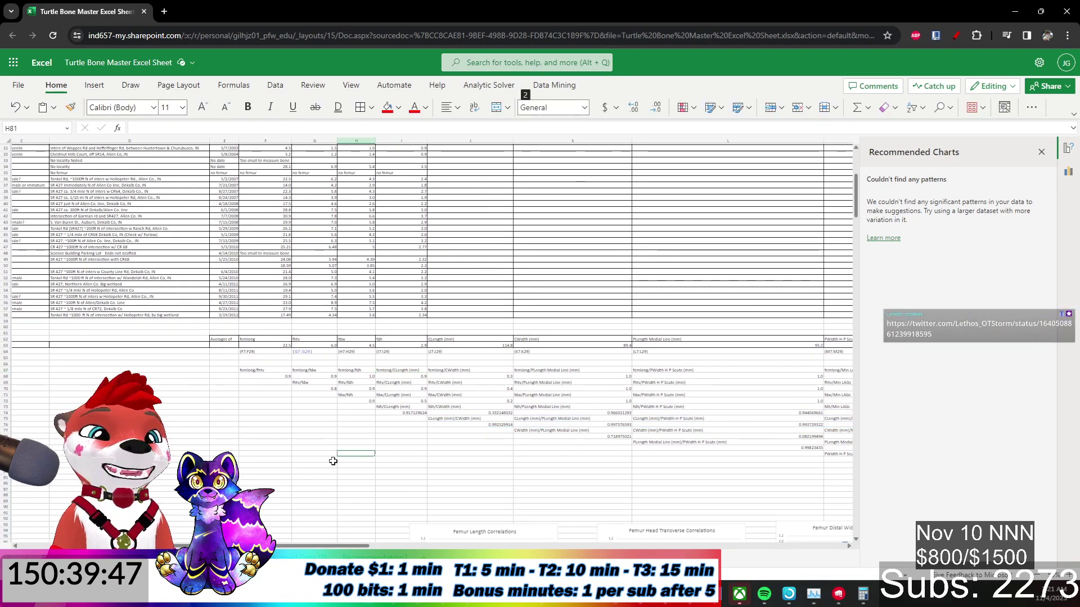
scroll(332, 458, "down", 2)
scroll(330, 460, "up", 5, "ctrl")
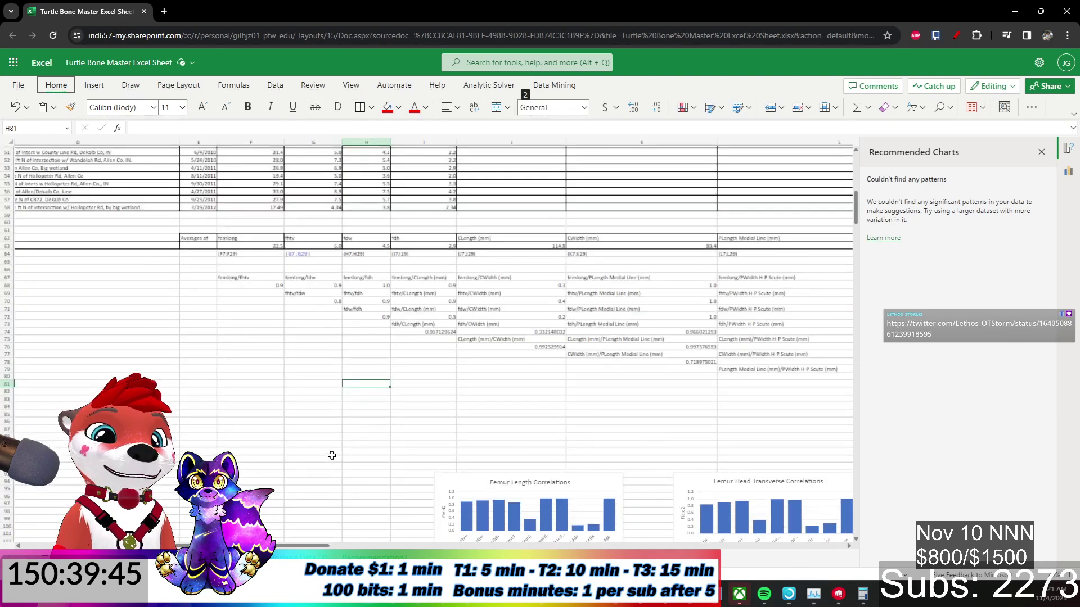
left_click(344, 236)
left_click(336, 226)
left_click_drag(353, 231, 205, 234)
left_click(342, 241)
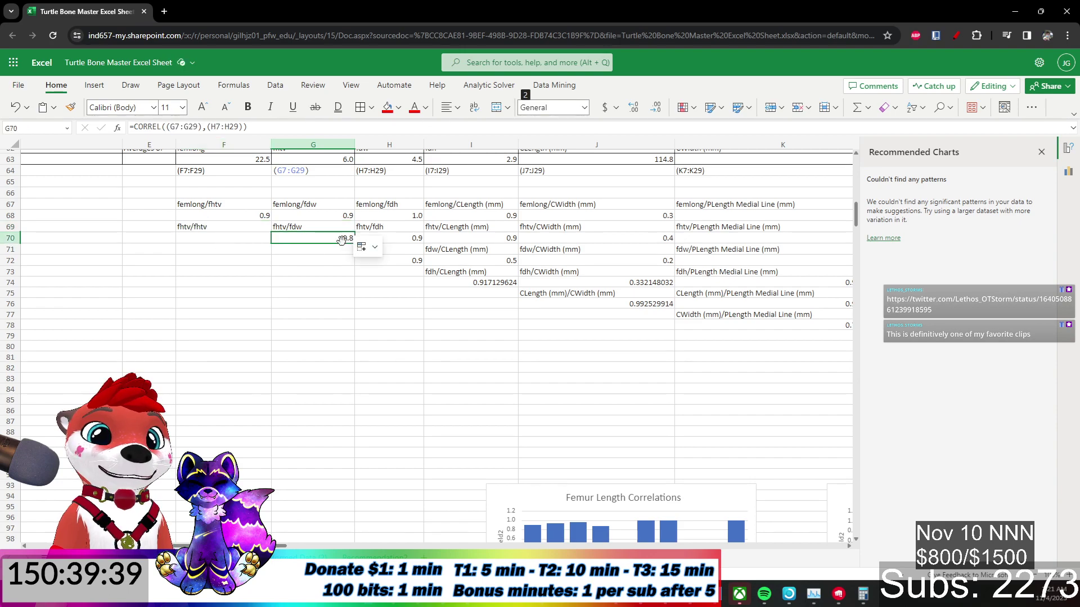
left_click_drag(342, 241, 217, 241)
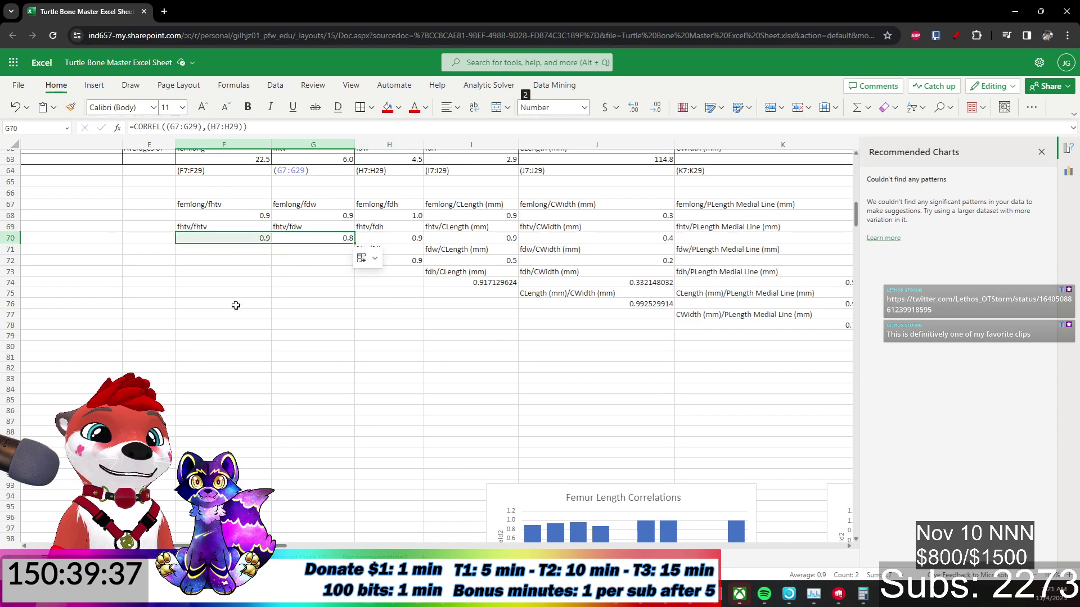
Check the fhtv label and correlation formulas in F69 and F70 against the femlong correlation formula in F68.
left_click(369, 276)
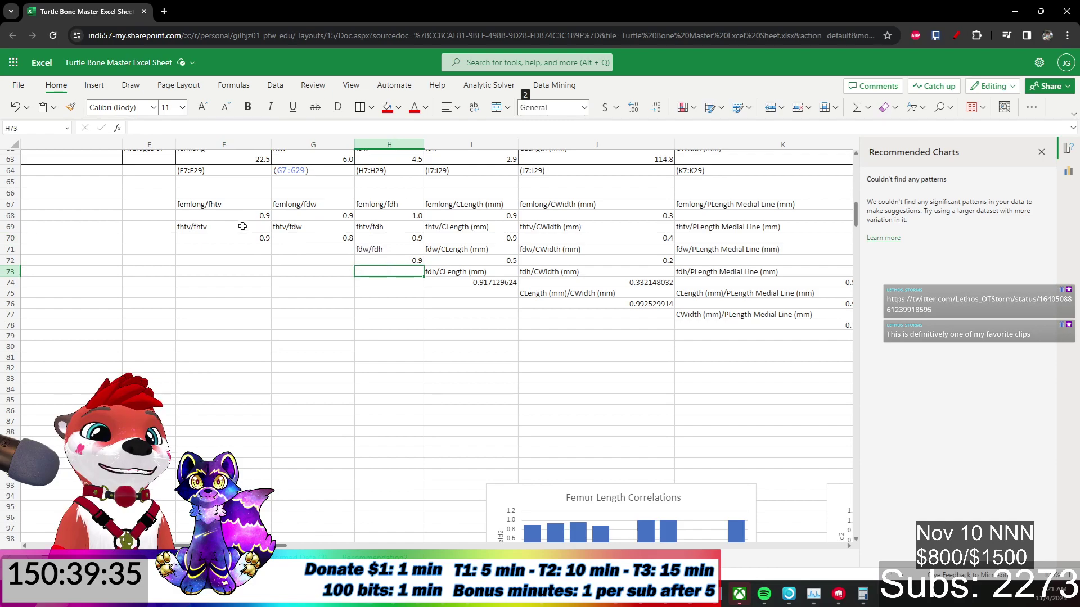
left_click(228, 223)
left_click(206, 240)
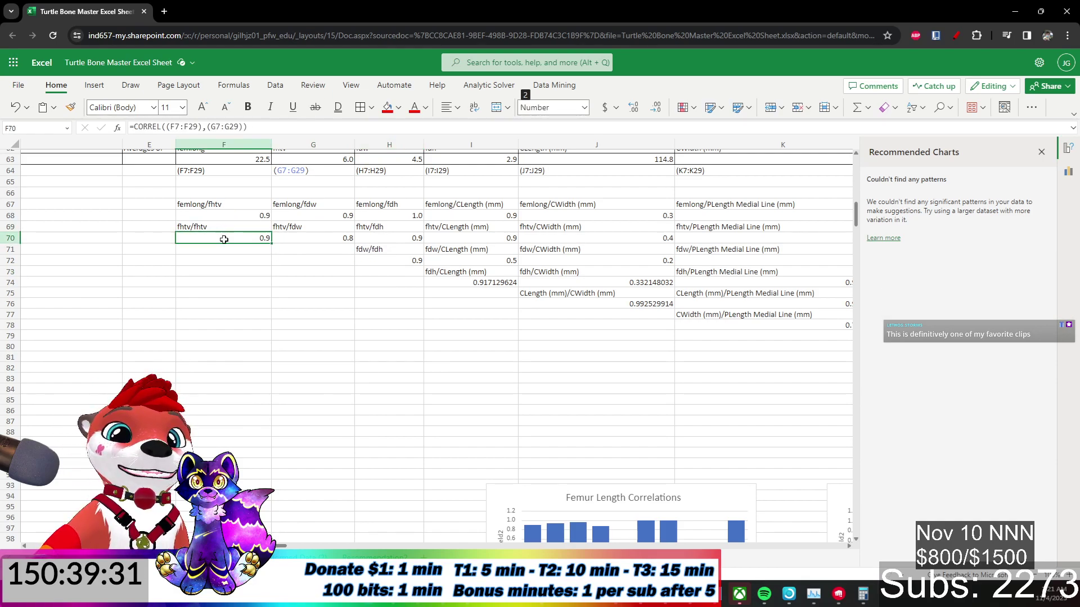
left_click(228, 215)
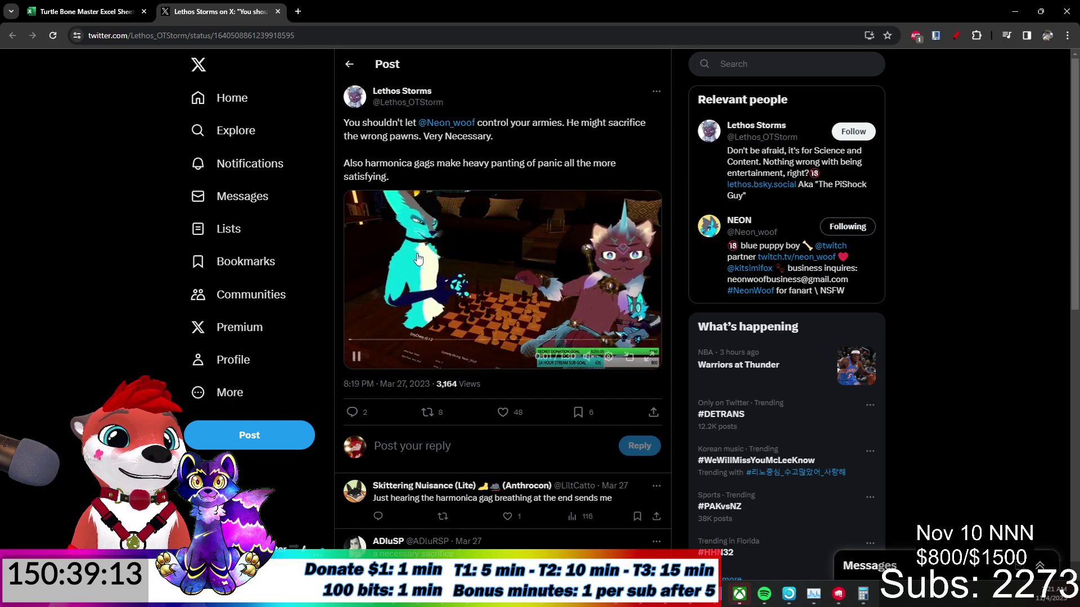
Watch the chess clip in the X post with sound on at a lower volume, and close the post.
left_click(587, 357)
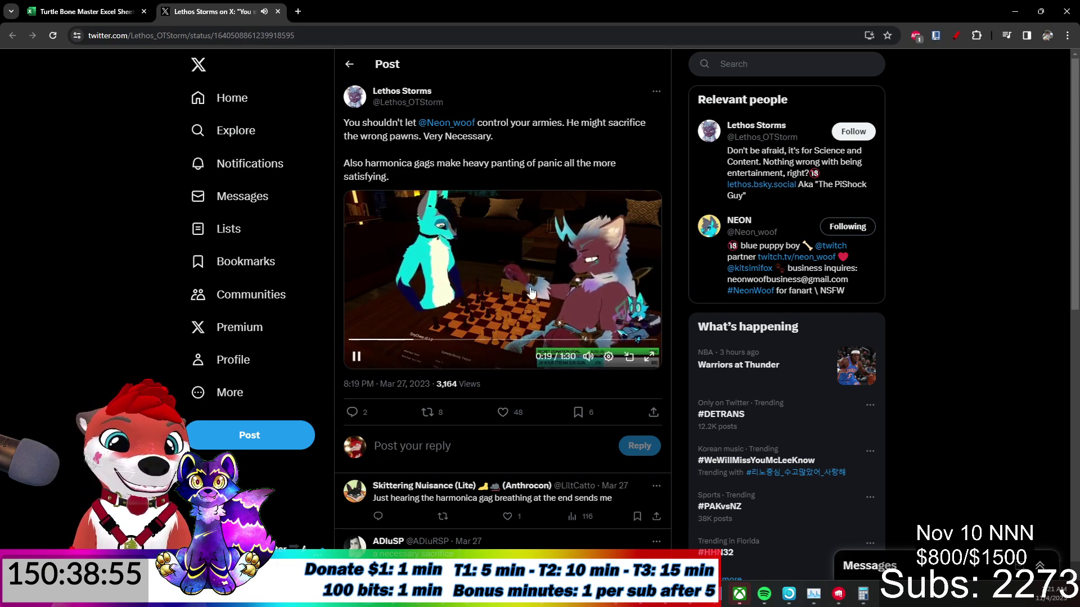
mouse_move(589, 337)
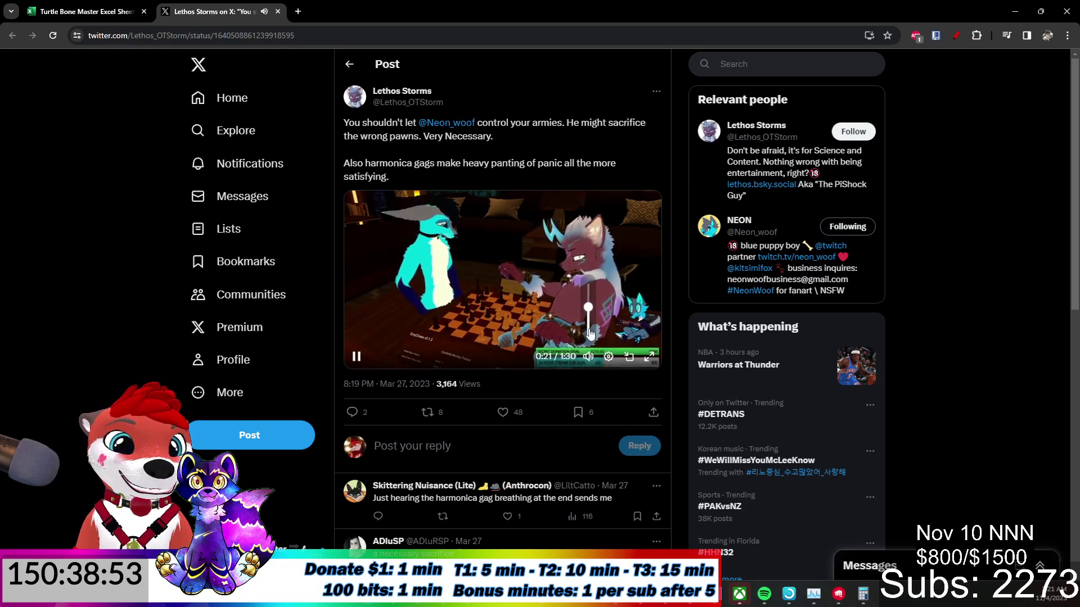
left_click_drag(588, 310, 587, 319)
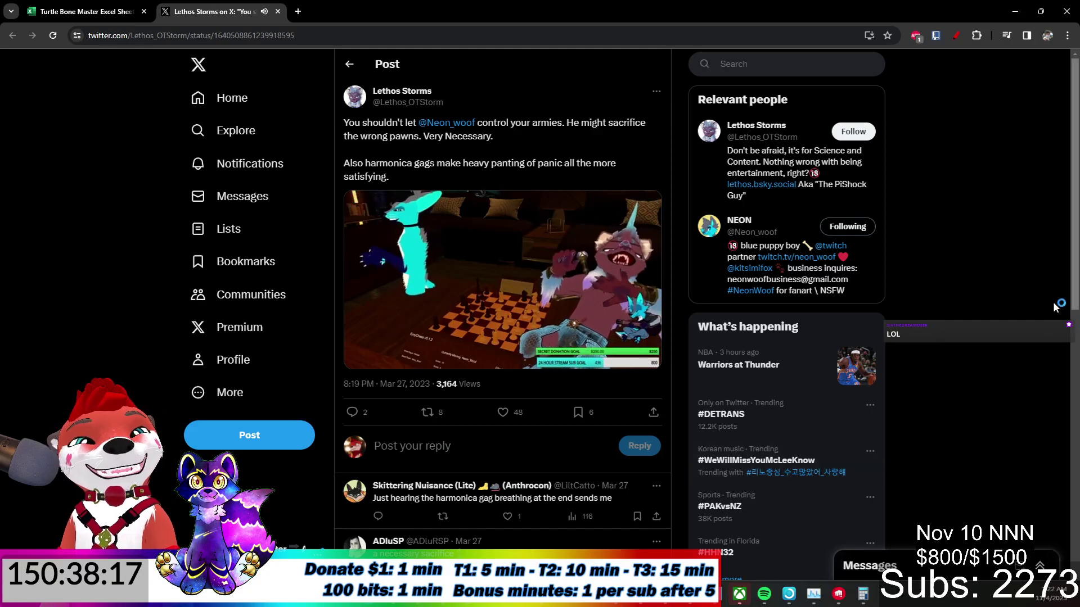
mouse_move(386, 296)
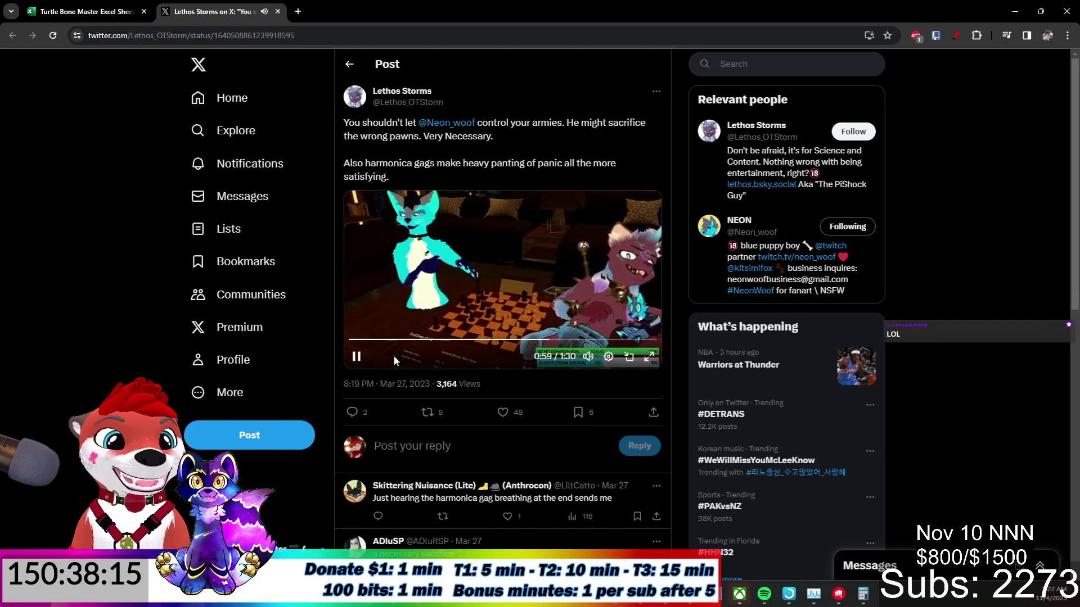
mouse_move(337, 595)
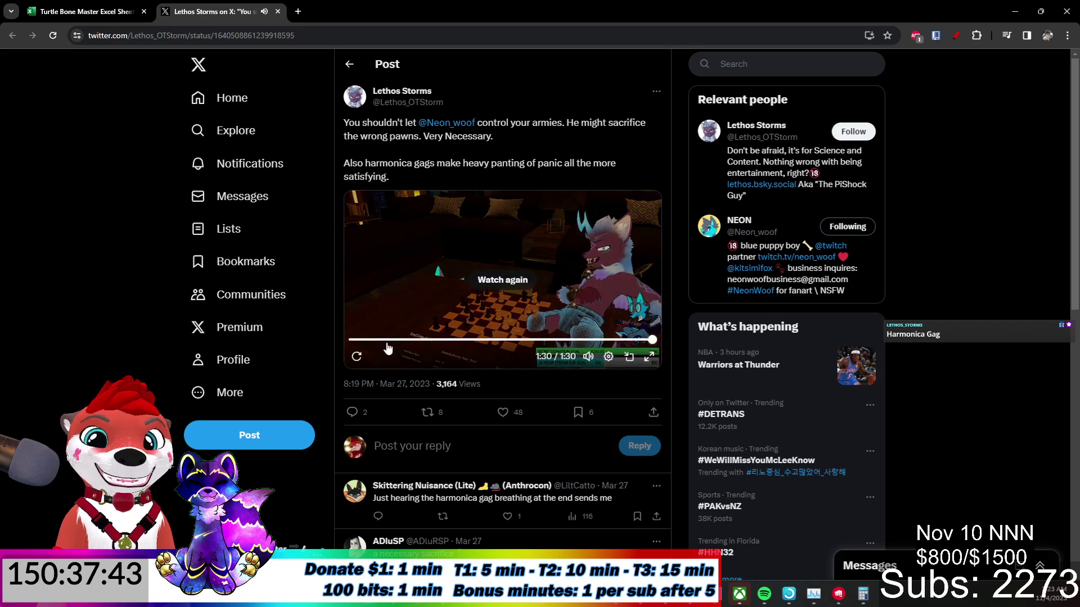
left_click(278, 11)
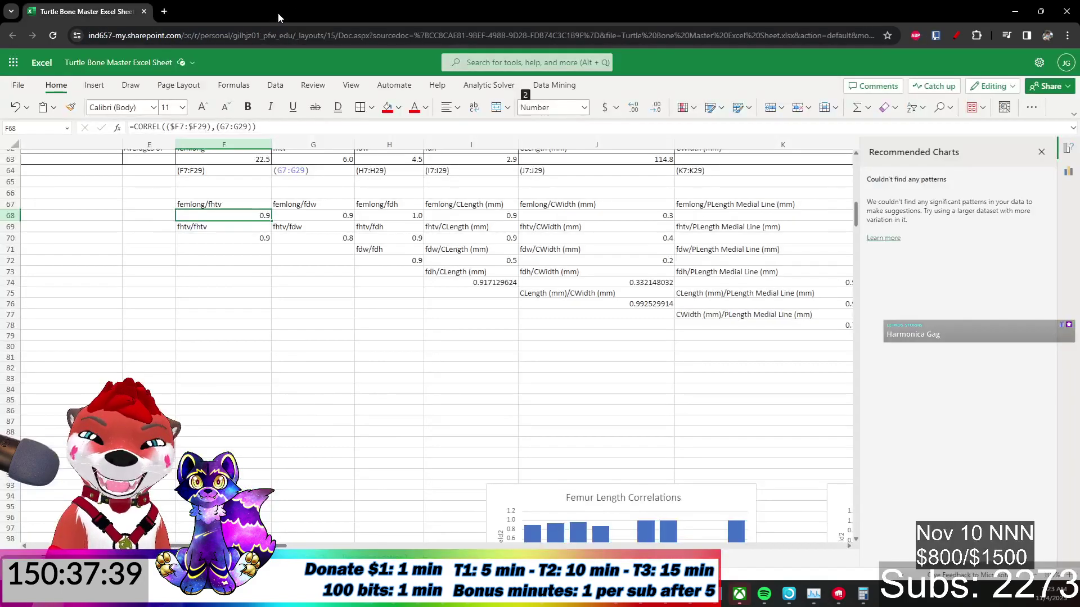
Compare the fhtv correlation formulas in F70 and G70 and the label formulas in F69 and G69.
left_click(269, 315)
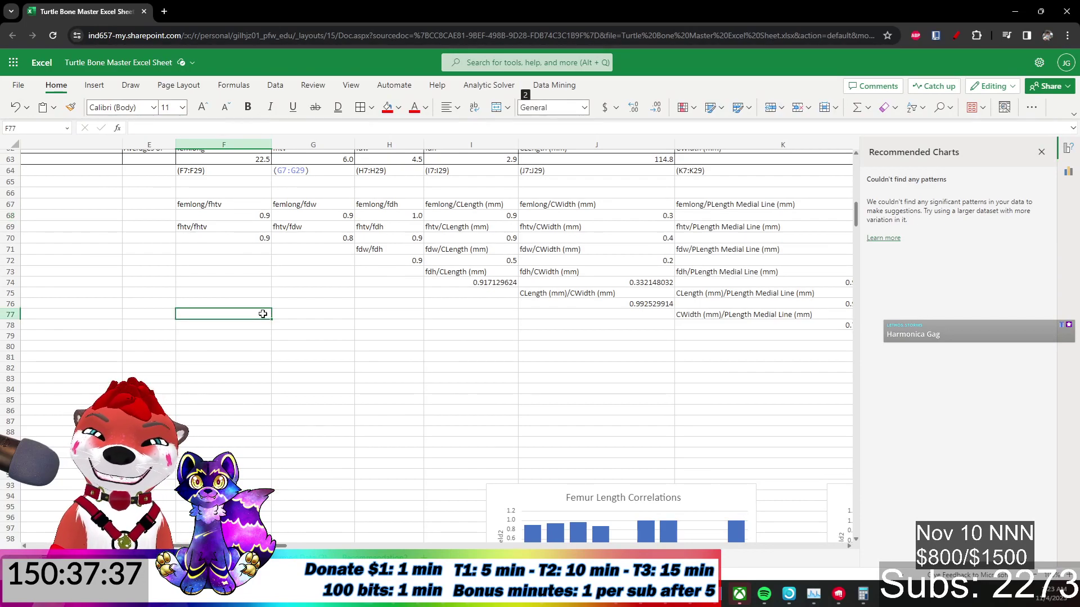
left_click(300, 237)
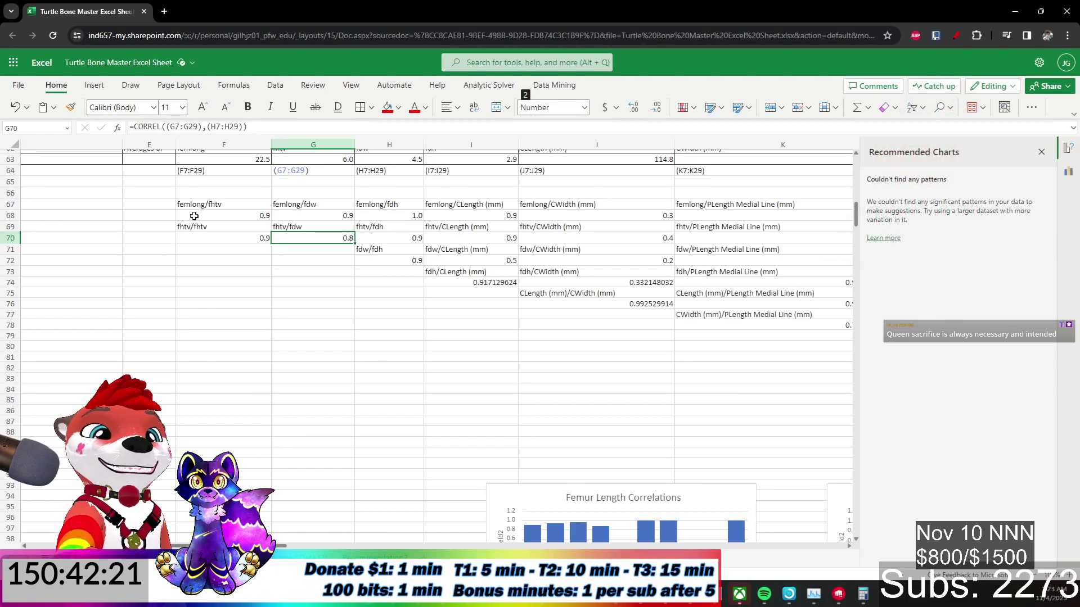
left_click(187, 238)
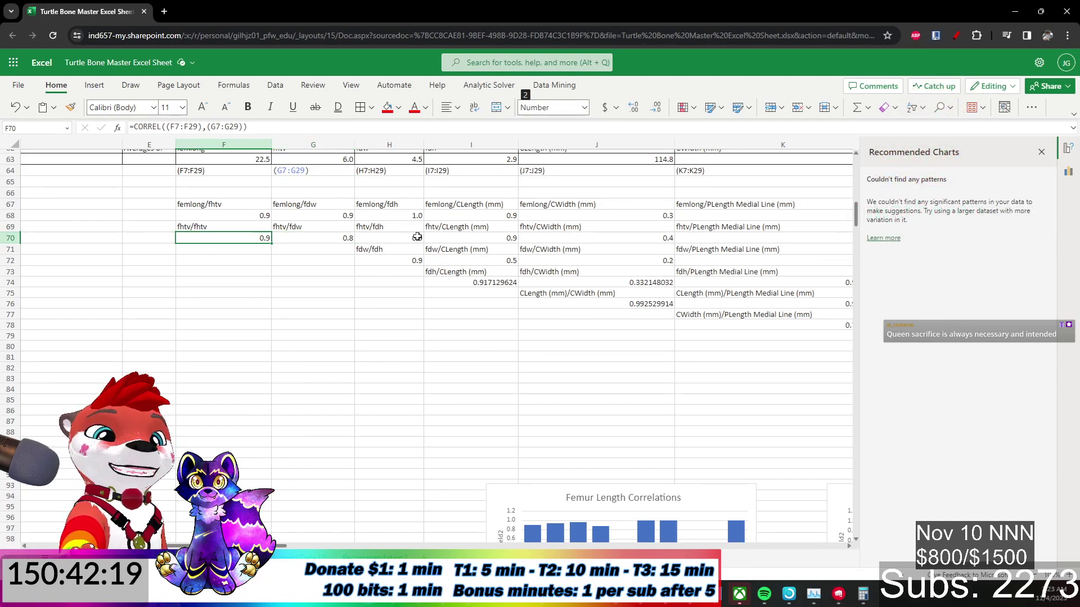
left_click(330, 239)
left_click(323, 226)
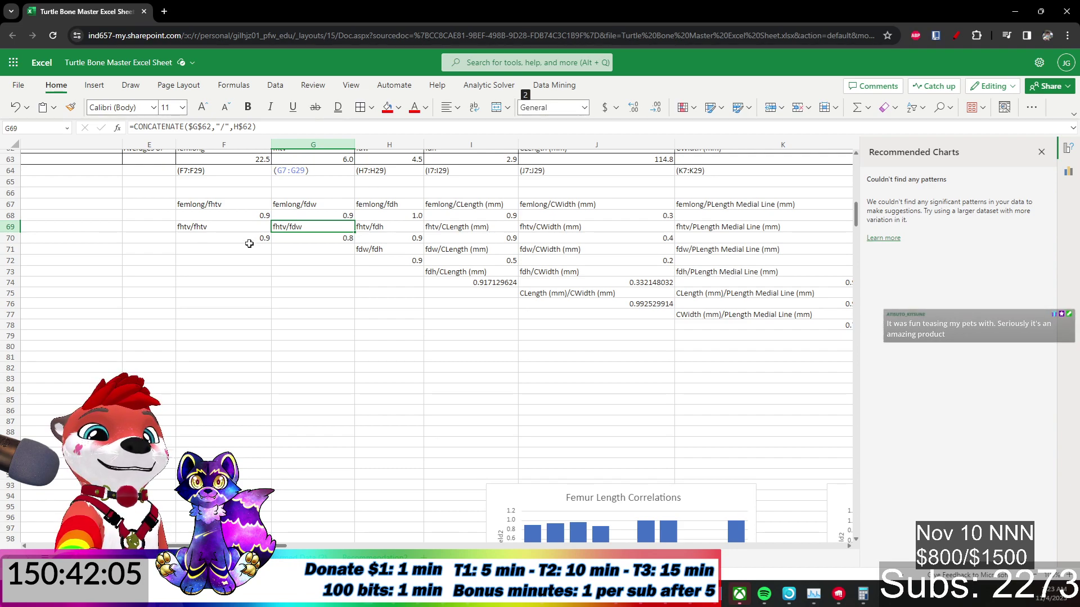
left_click(193, 229)
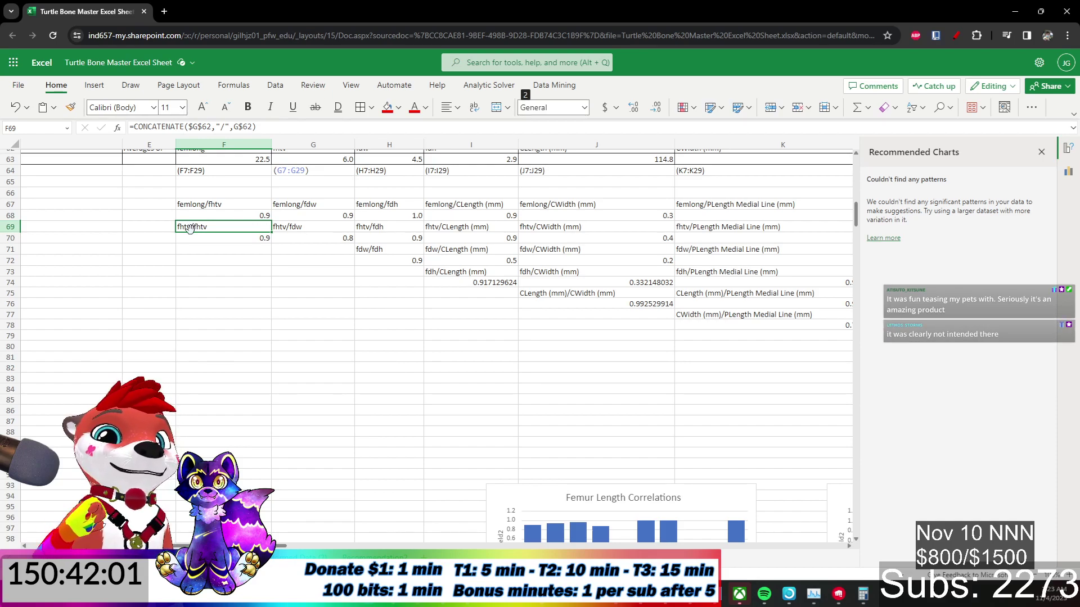
Extend the fdw label formula from H71 back across G71 and F71.
scroll(135, 264, "up", 3)
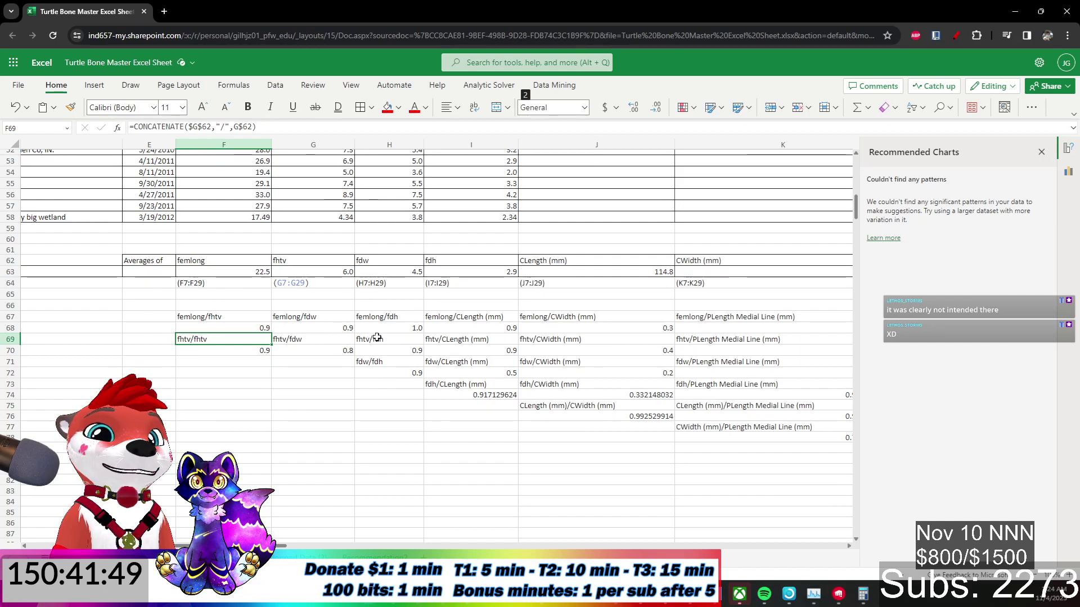
left_click(396, 362)
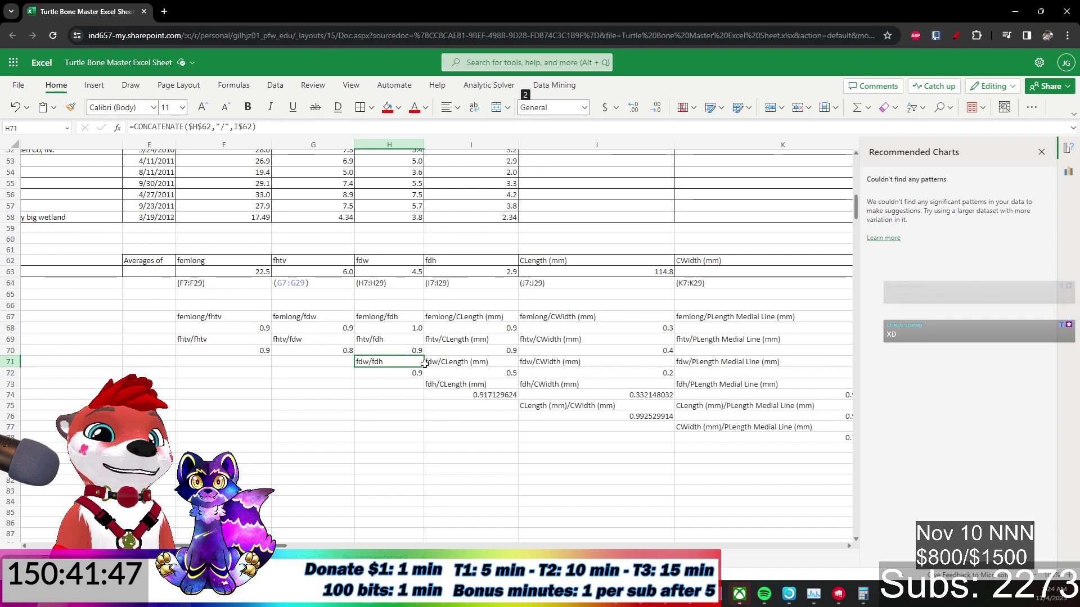
left_click_drag(425, 368, 237, 370)
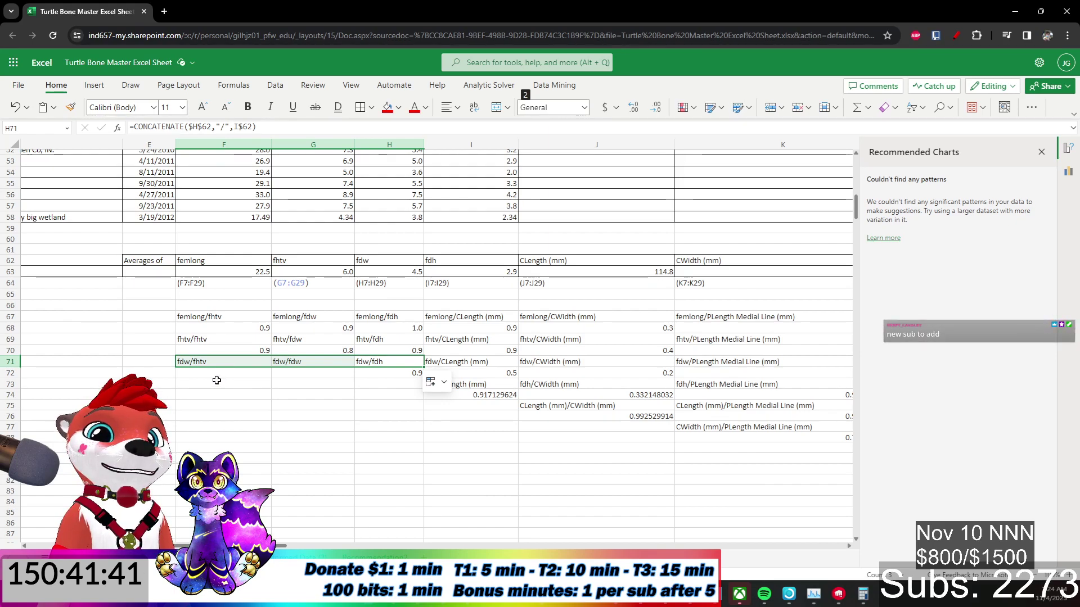
left_click(216, 340)
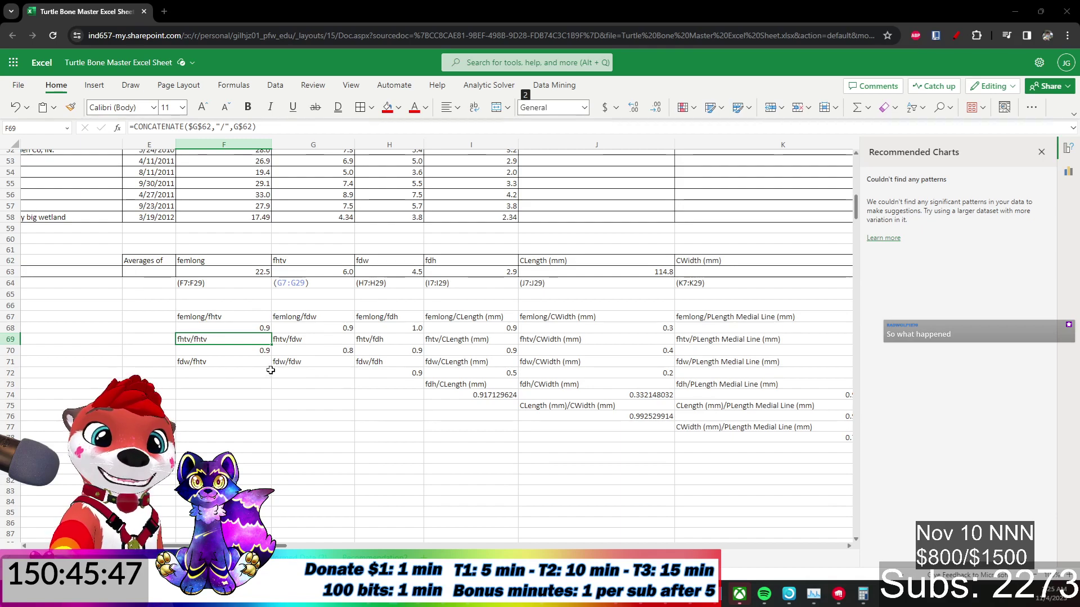
Extend the fhtv label formula from F69 back into E69 for the femlong pairing.
left_click(289, 340)
left_click(258, 337)
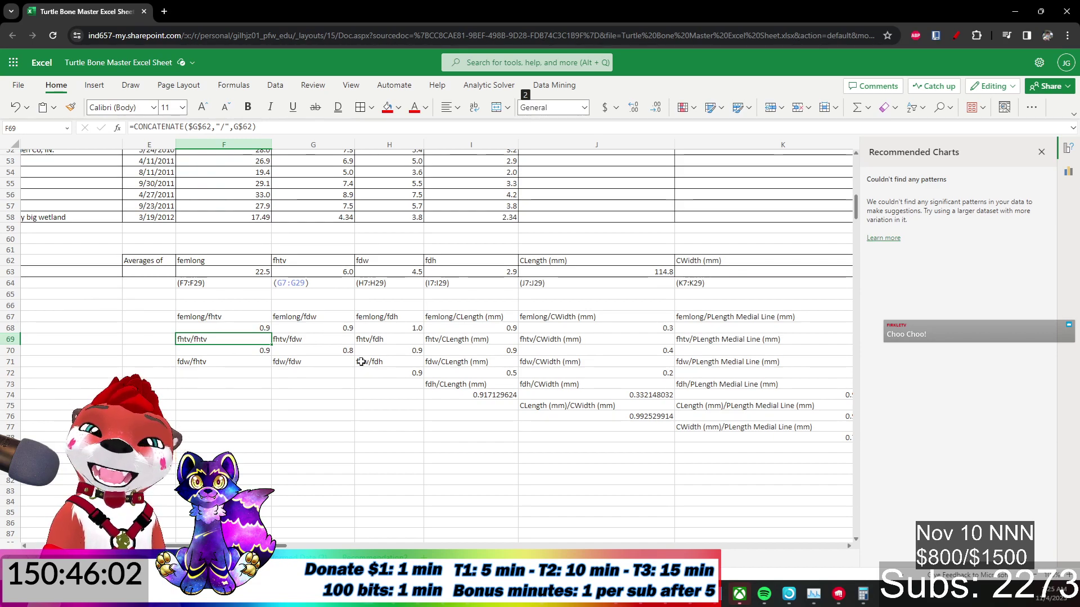
left_click(450, 384)
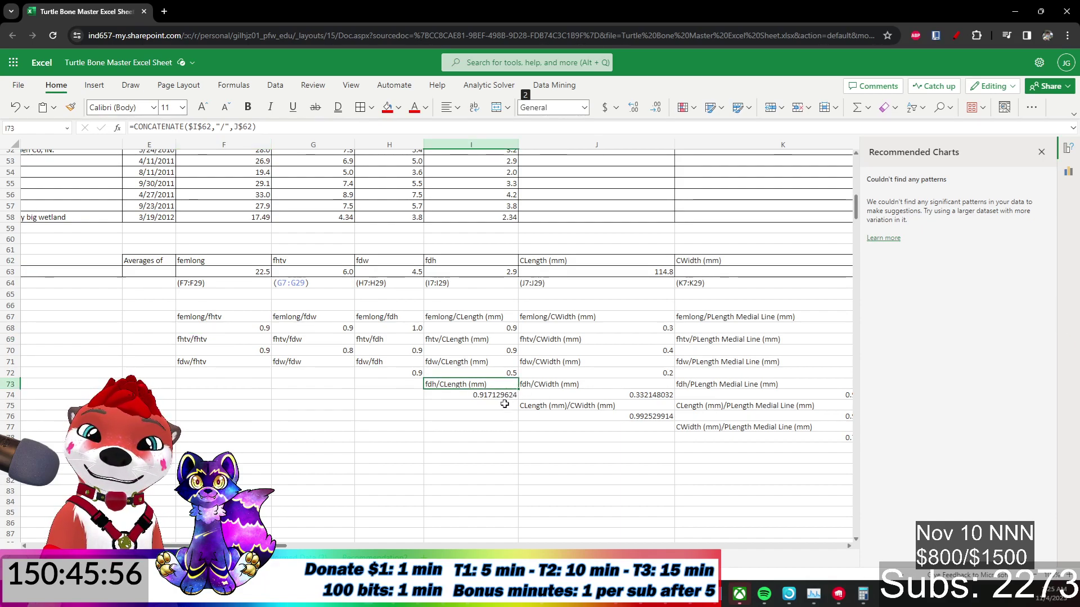
left_click(261, 342)
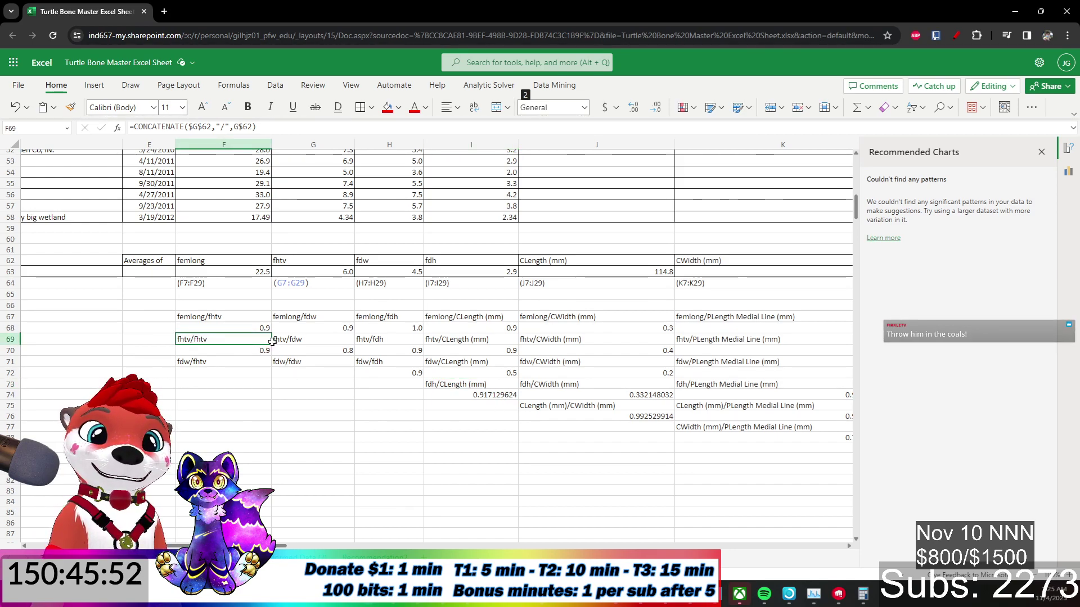
left_click_drag(269, 341, 219, 348)
Extend the fdw label formula from F71 into E71 and the fdh label formula from I73 back to E73.
left_click(430, 384)
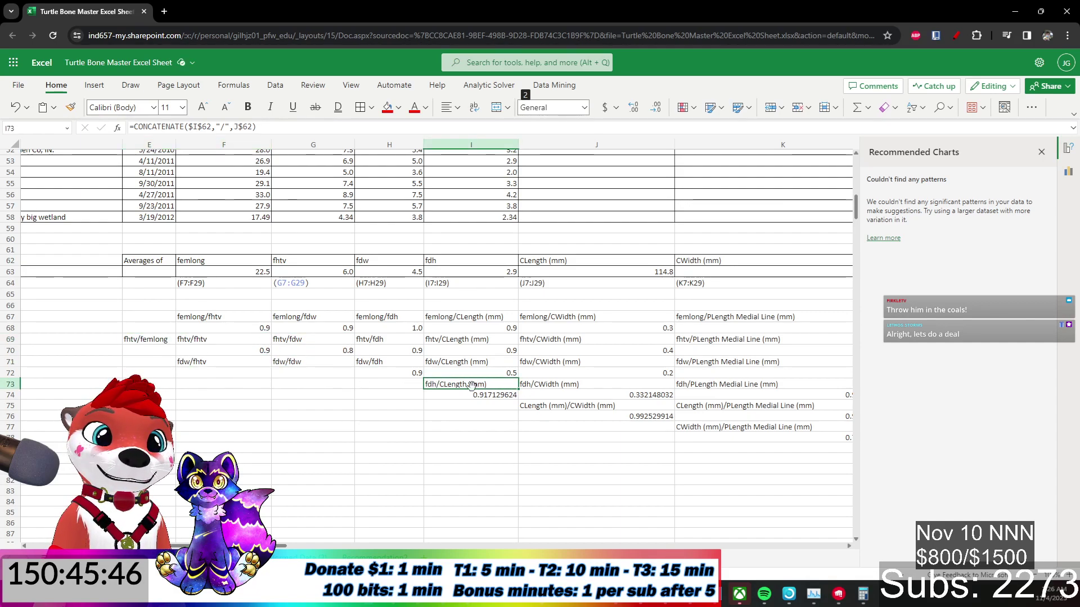
left_click(238, 362)
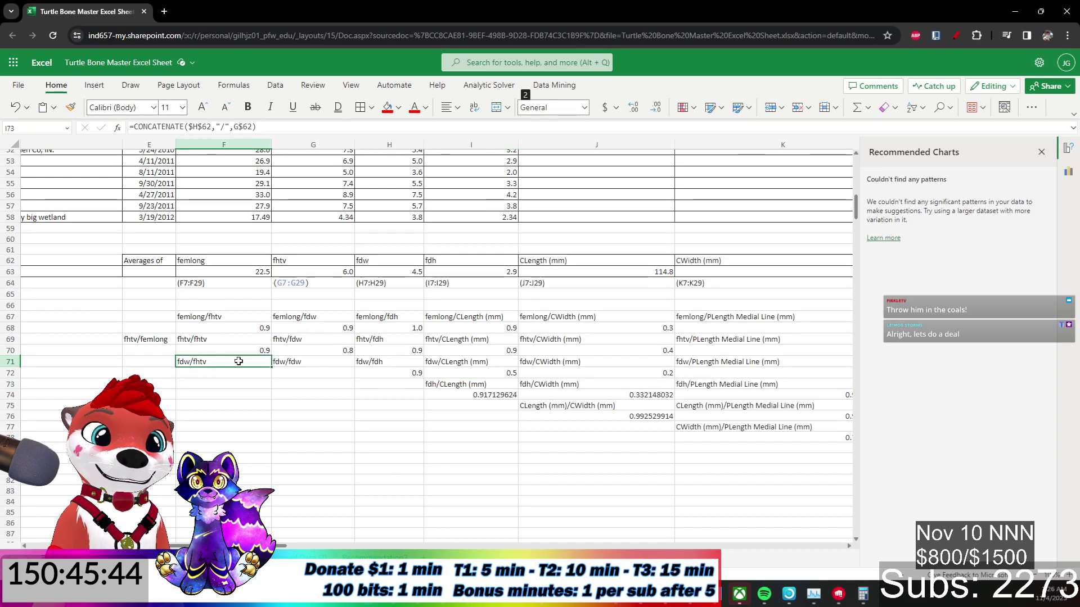
left_click_drag(271, 366, 164, 370)
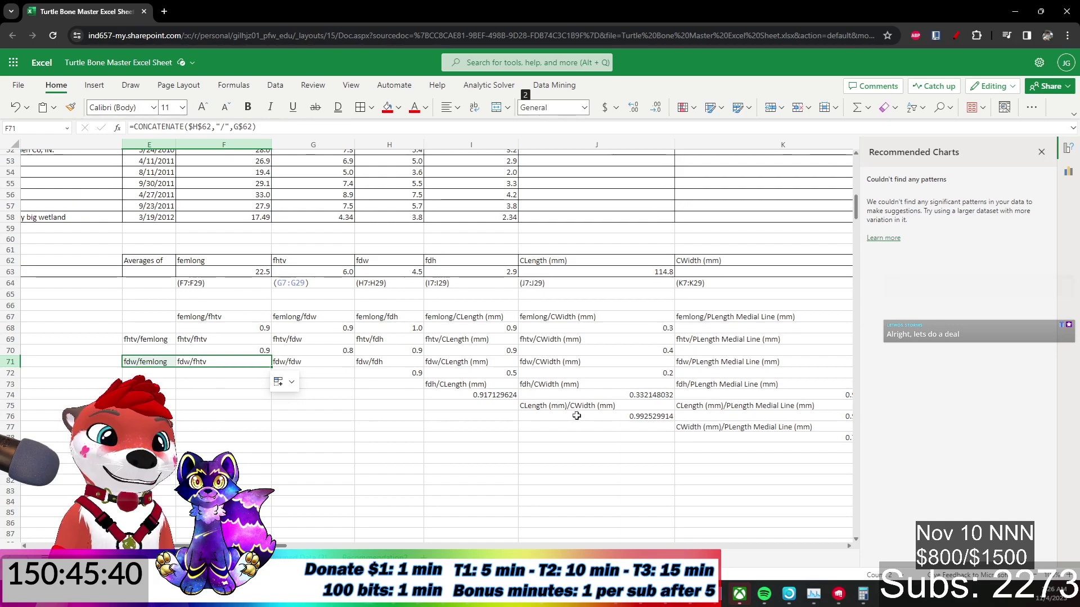
left_click(470, 378)
left_click_drag(518, 389, 151, 385)
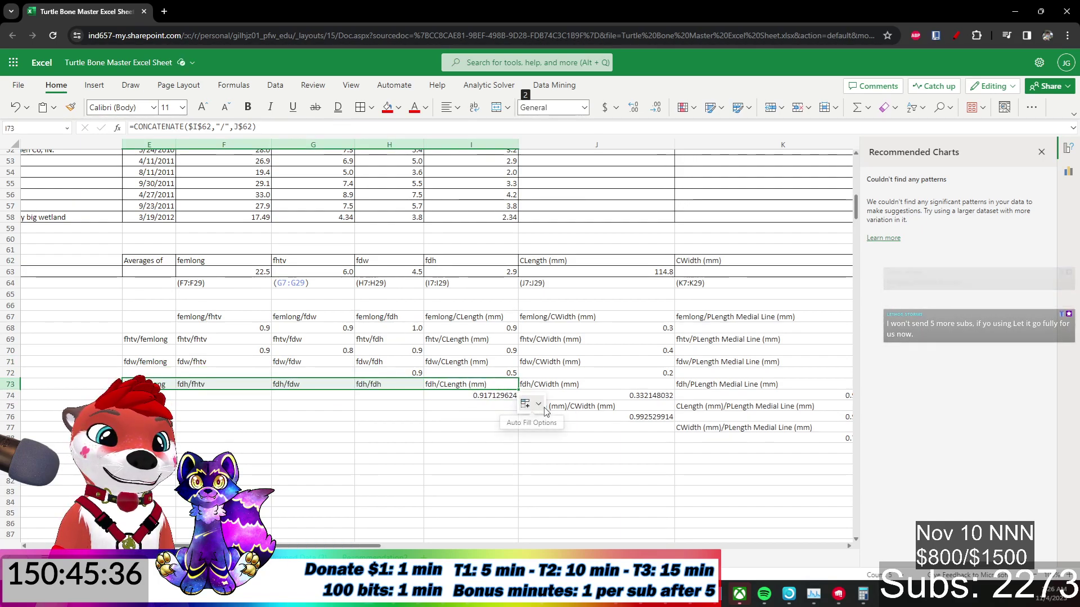
Extend the fdw correlation formula from H72 back to E72 and the fdh correlation formula from I74 back to E74.
left_click(389, 371)
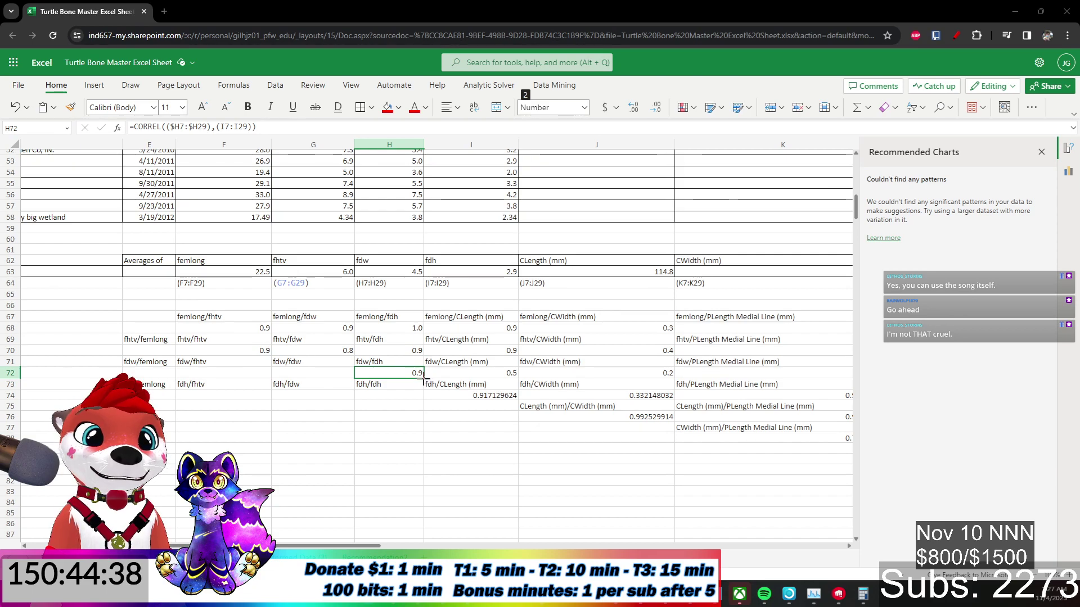
left_click_drag(393, 377, 163, 381)
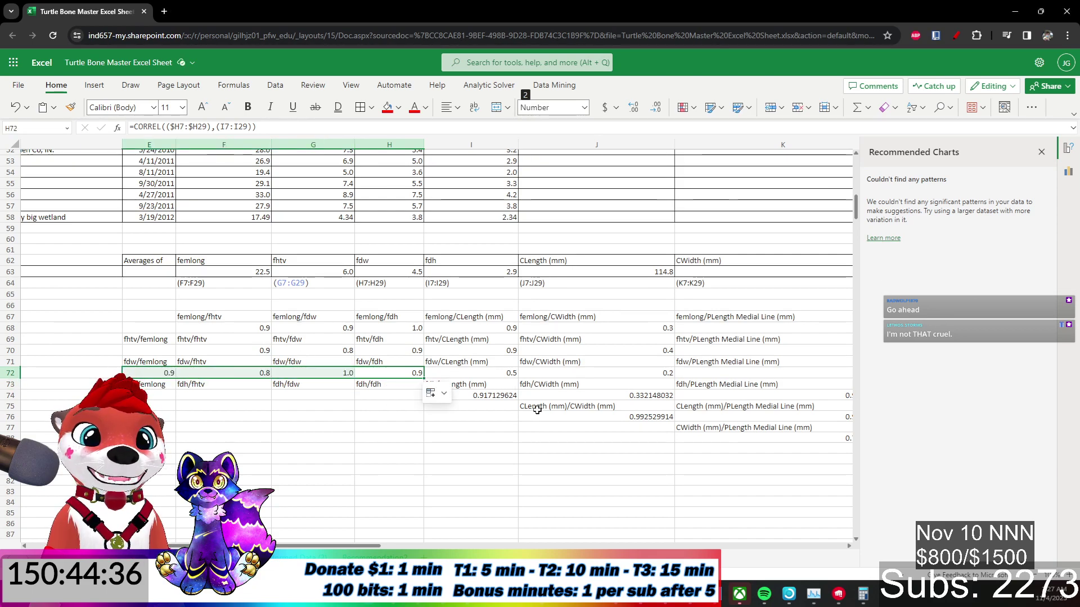
left_click(484, 396)
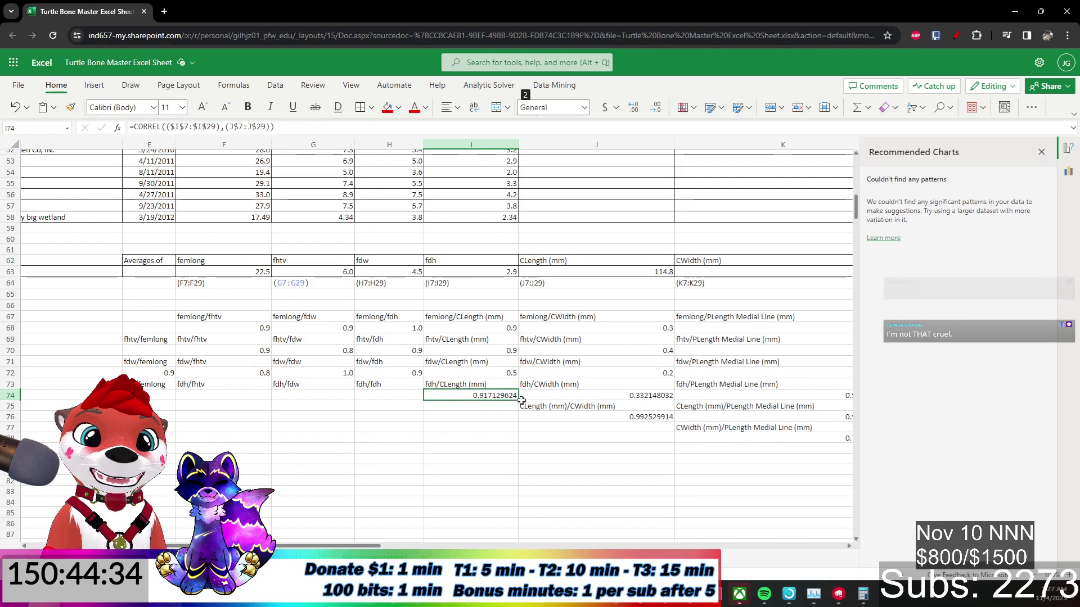
left_click_drag(518, 404, 163, 400)
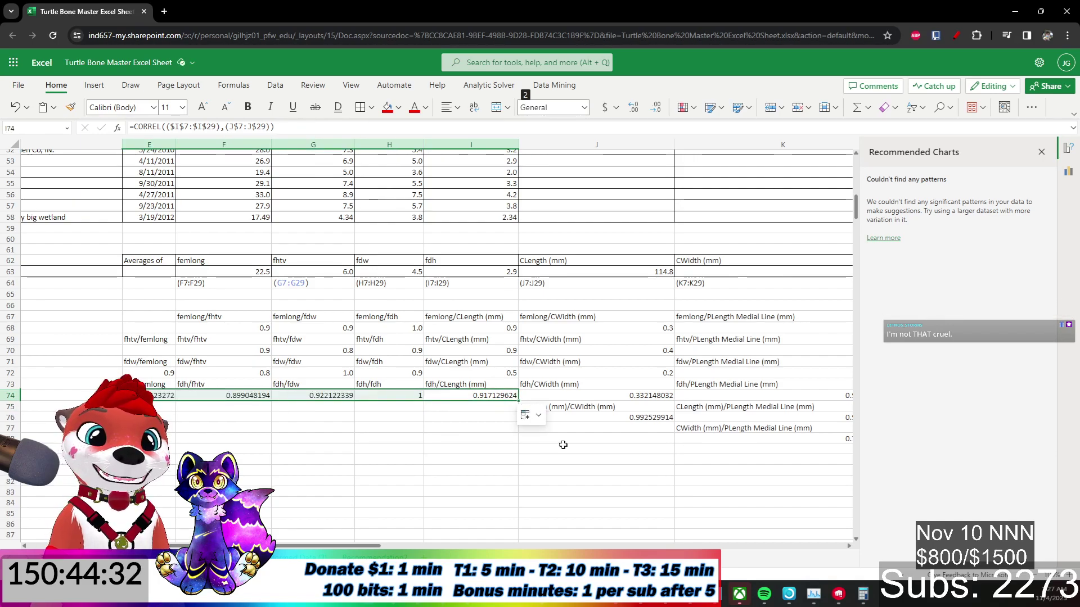
left_click(384, 471)
Extend the CLength label and correlation formulas in J75:J76 back to column E.
scroll(537, 427, "down", 2)
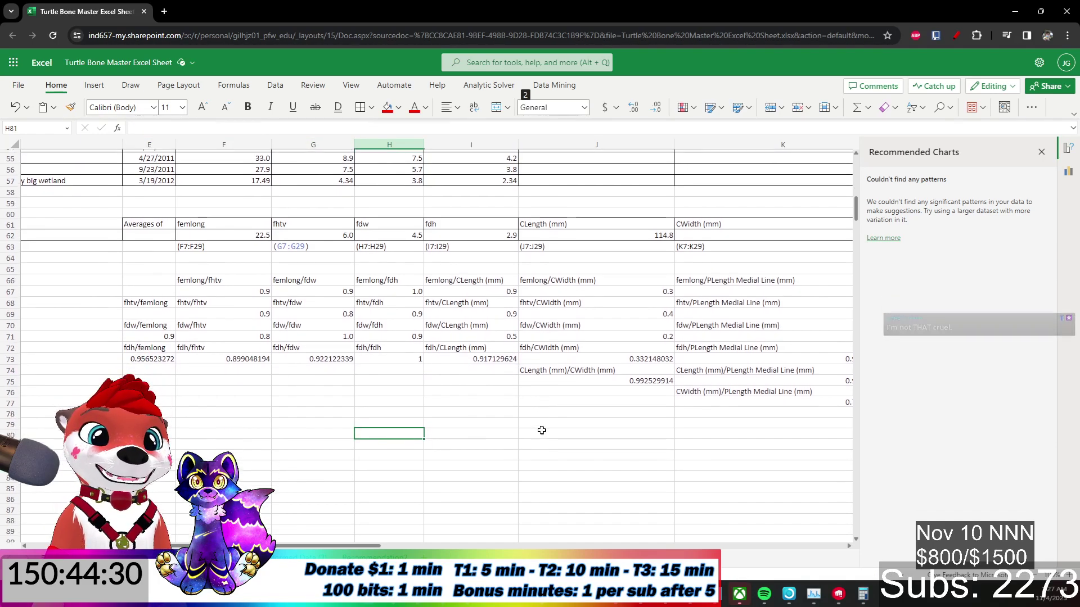
left_click_drag(596, 350, 599, 359)
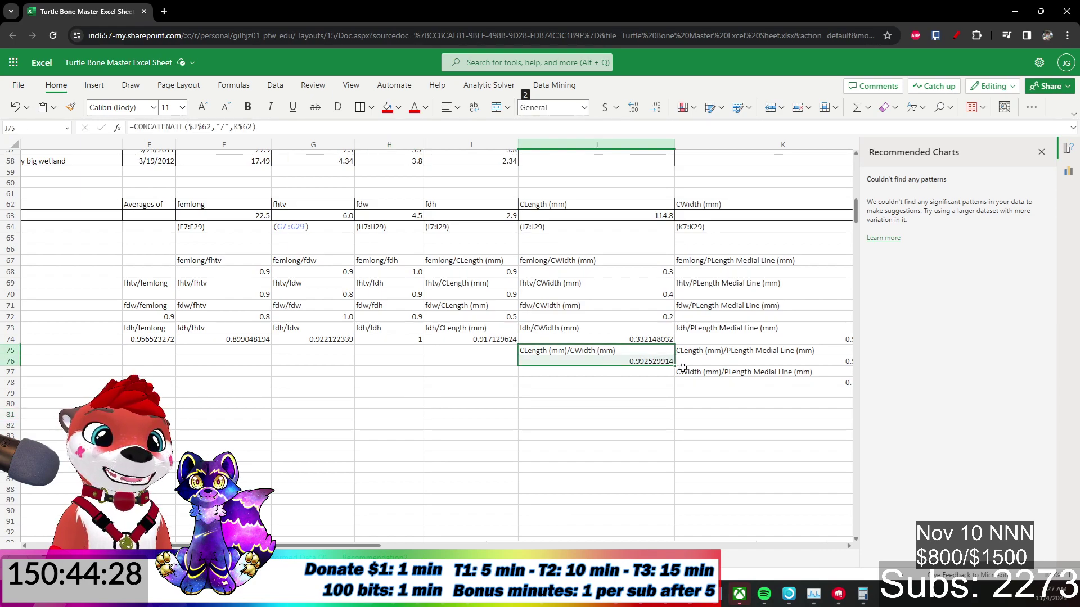
left_click_drag(676, 363, 172, 379)
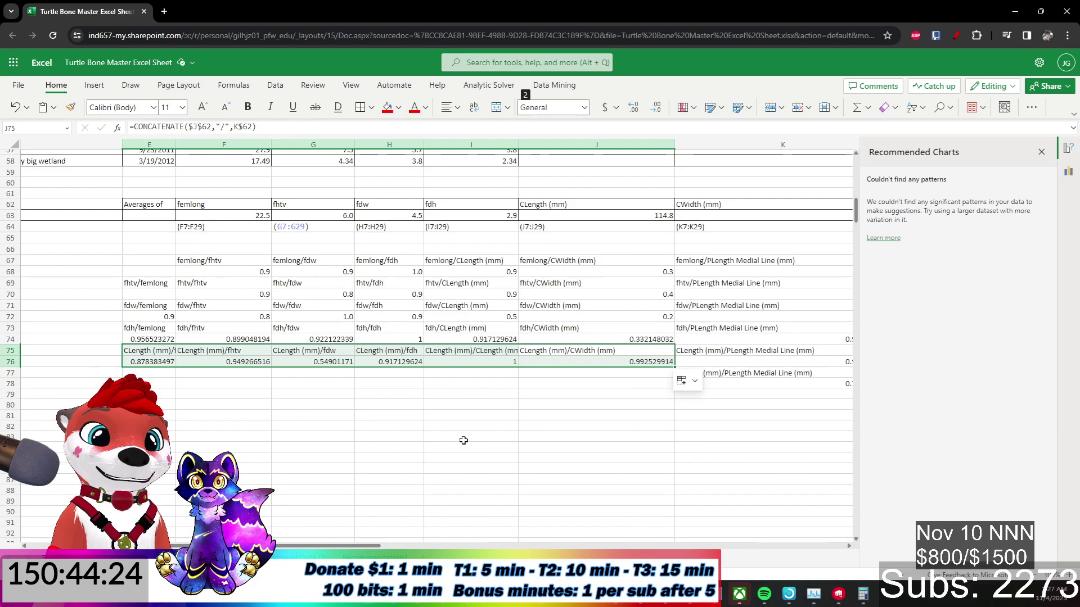
left_click(692, 452)
Extend the CWidth label and correlation formulas in K77:K78 back to column E.
left_click(749, 372)
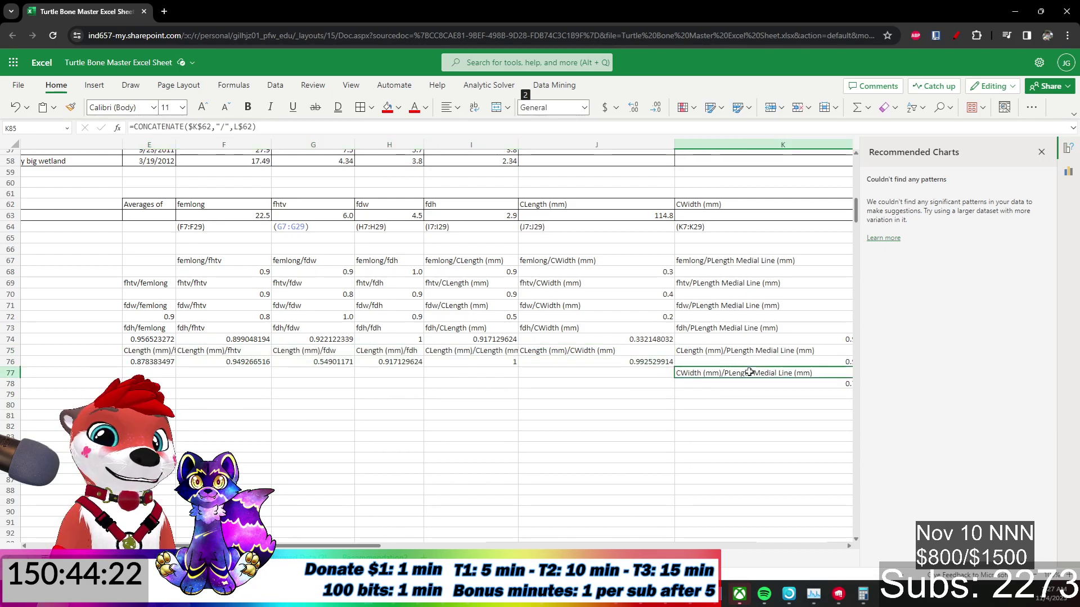
left_click(752, 385, "shift")
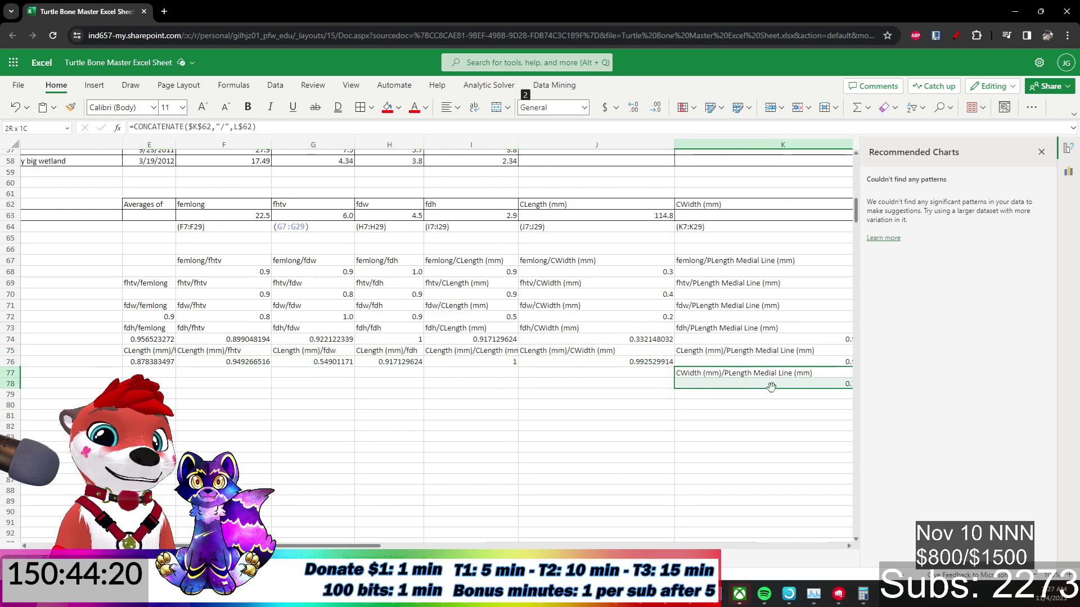
scroll(586, 392, "right", 5)
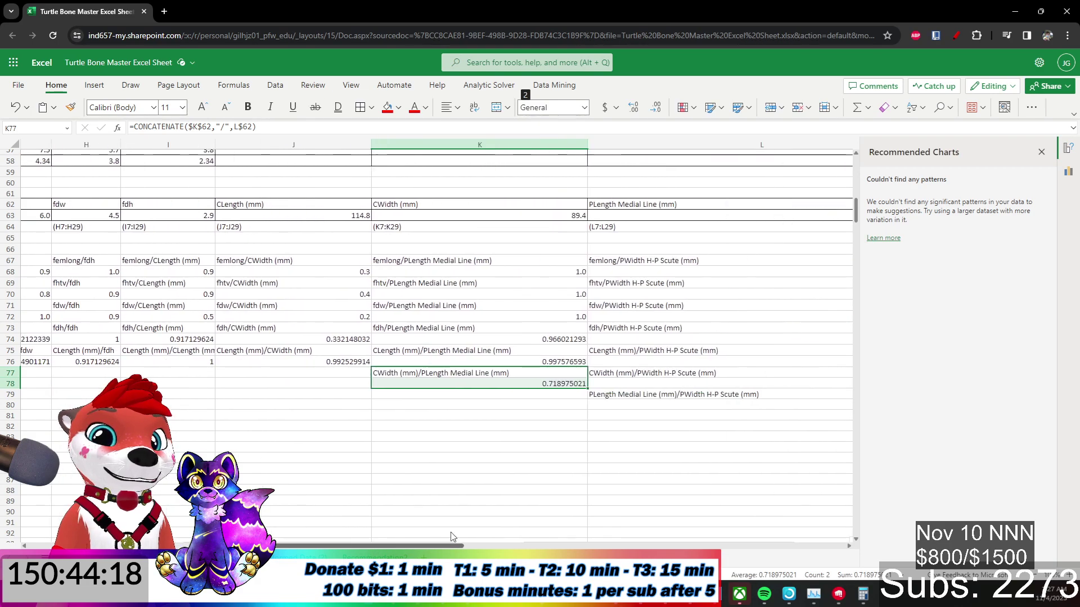
left_click_drag(588, 388, 434, 373)
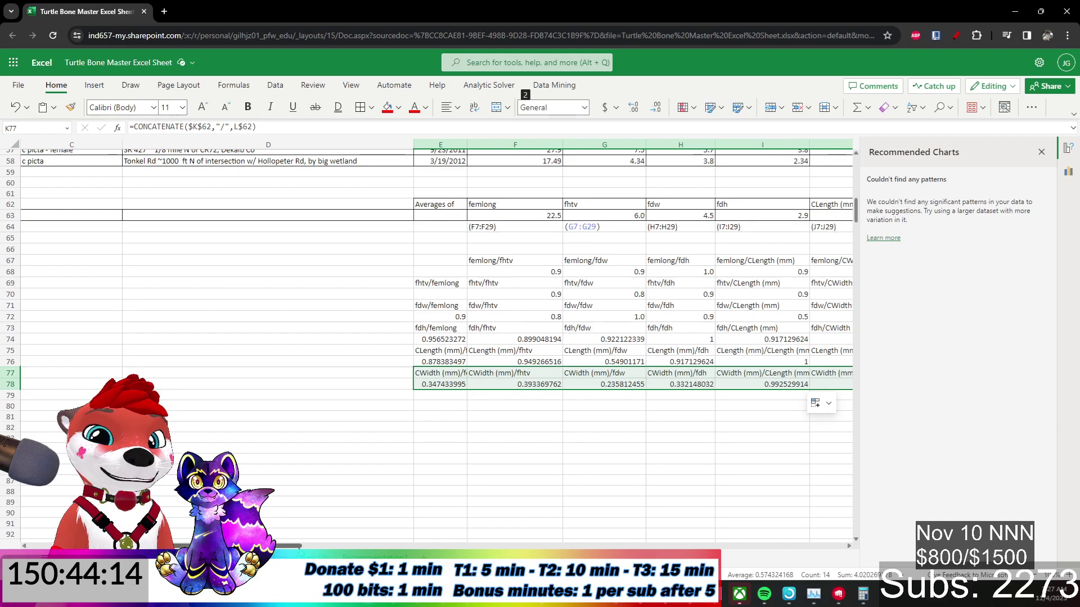
Extend the PLength Medial Line label and correlation formulas in L79:L80 back to column E.
scroll(363, 536, "right", 8)
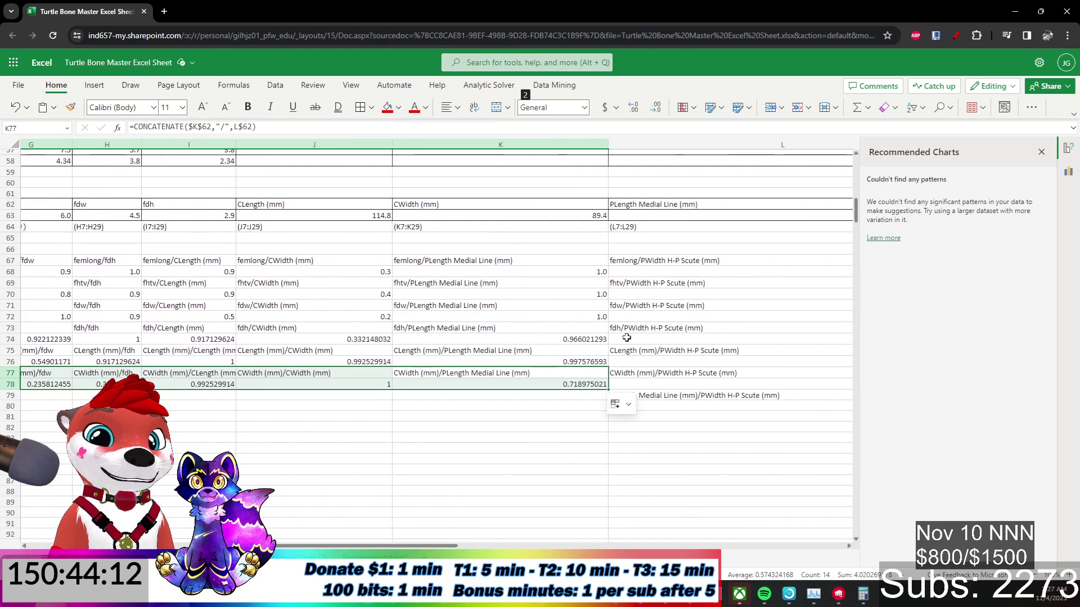
left_click(731, 396)
left_click(667, 405, "shift")
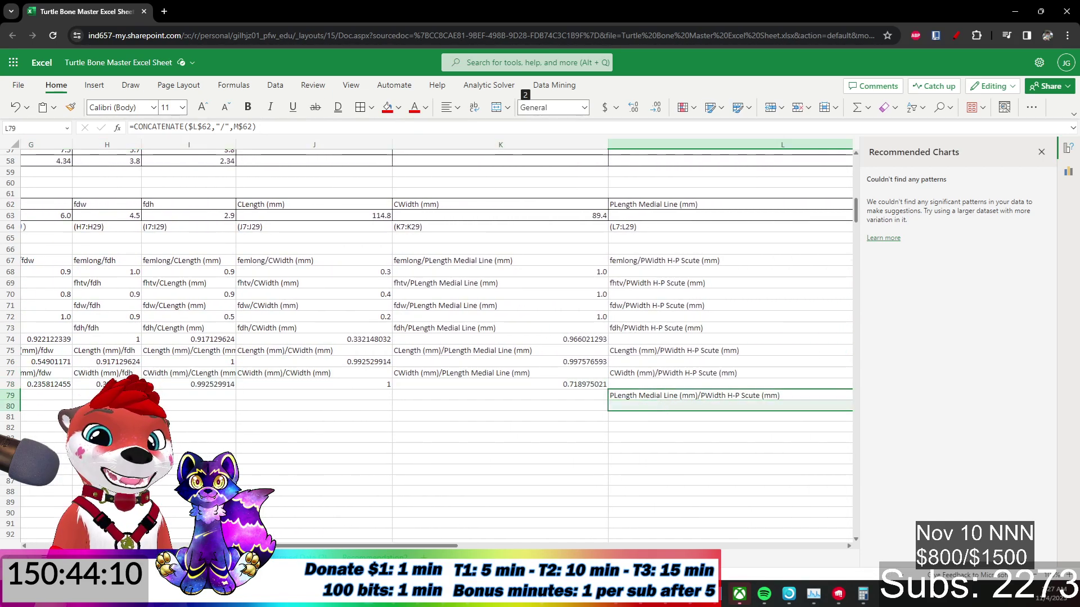
left_click_drag(423, 546, 537, 544)
left_click_drag(555, 414, 533, 400)
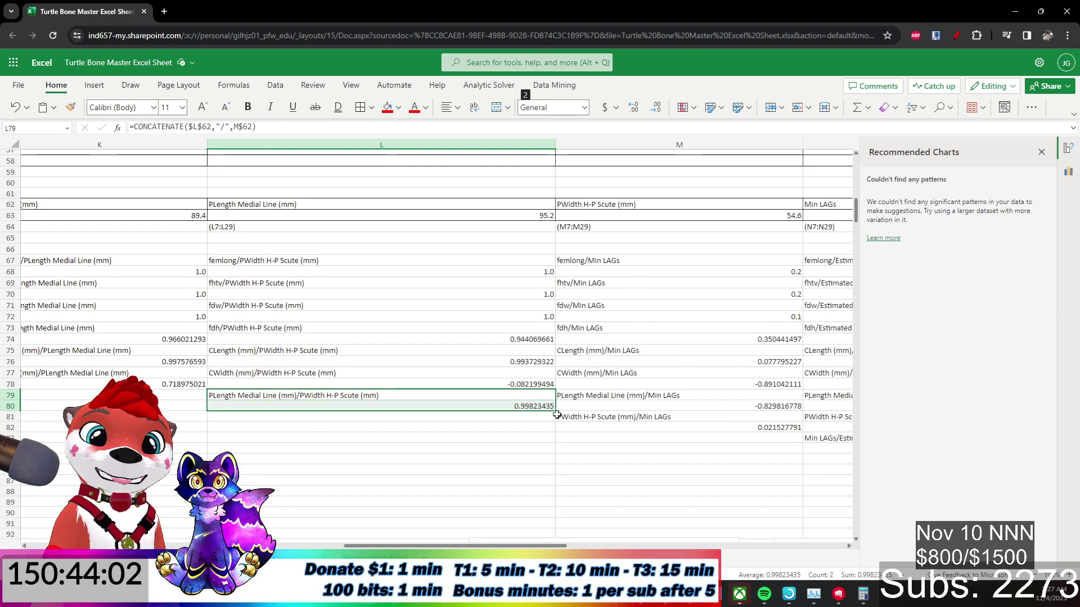
left_click_drag(554, 411, 35, 400)
left_click_drag(278, 402, 323, 394)
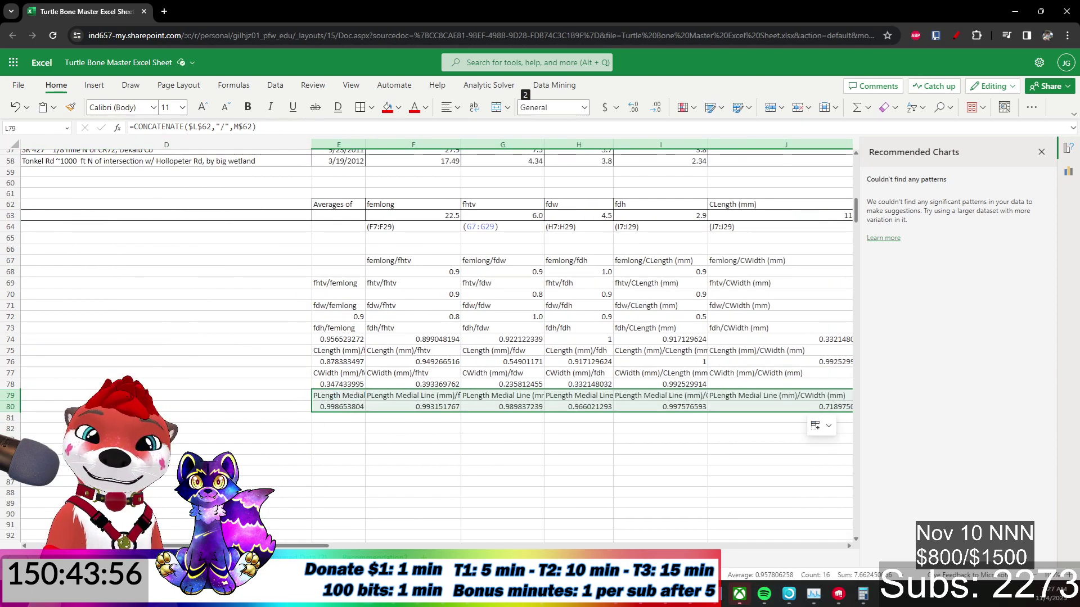
left_click(374, 421)
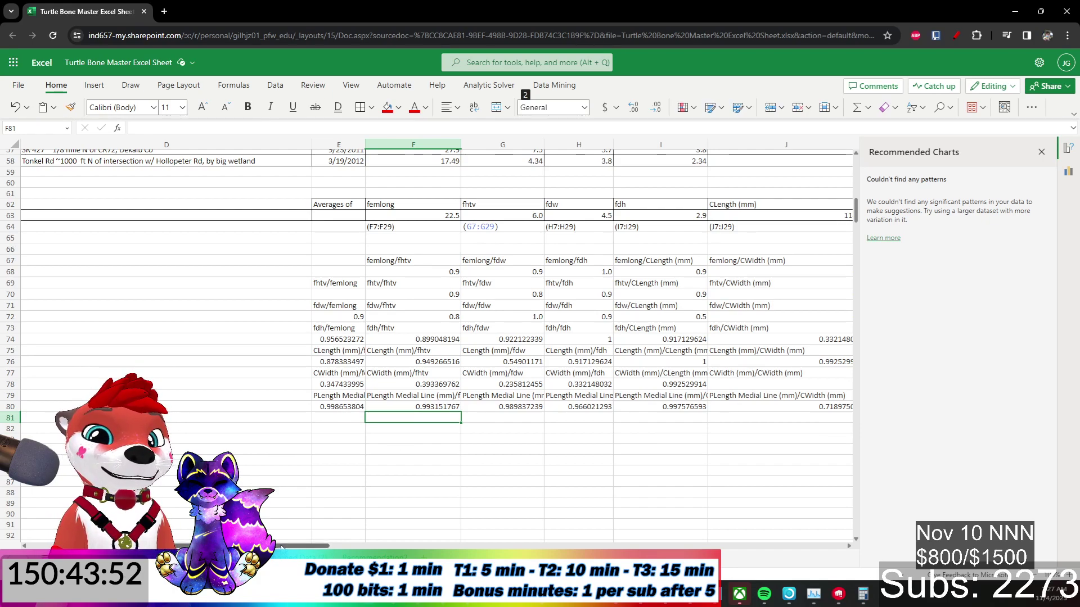
Check the self-pairing cells F69, G72, H74, I76 and K80 along the diagonal of the correlation table.
left_click_drag(280, 545, 347, 546)
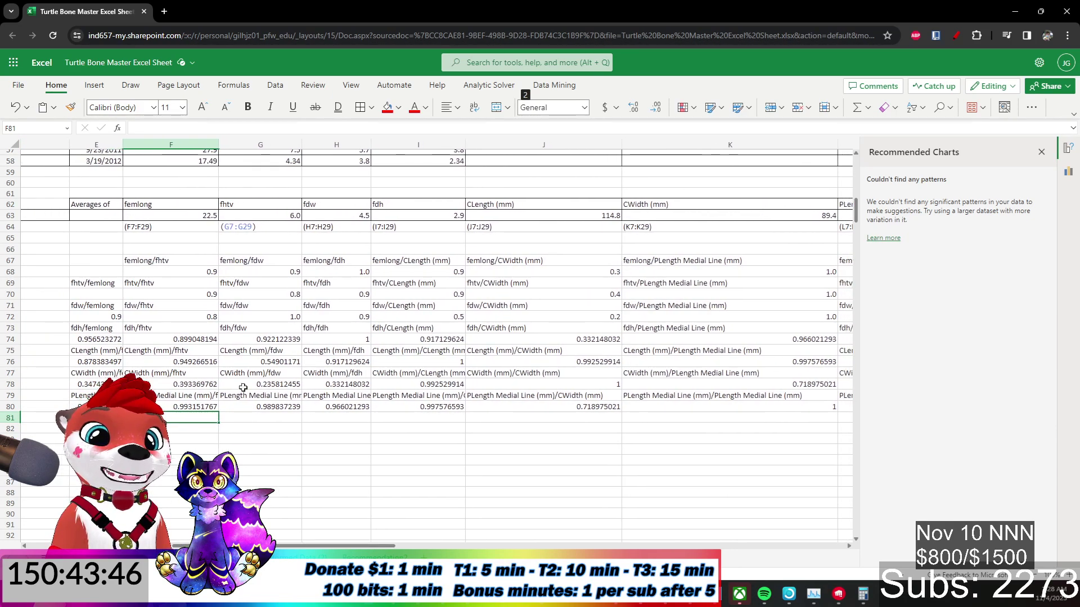
left_click(165, 284)
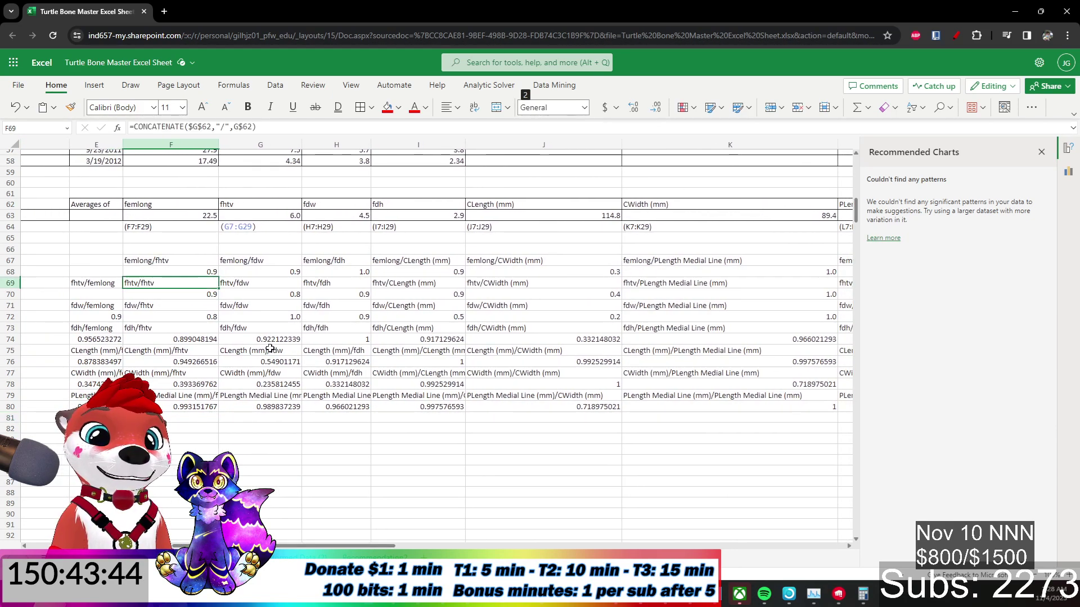
left_click(259, 314)
left_click(337, 338)
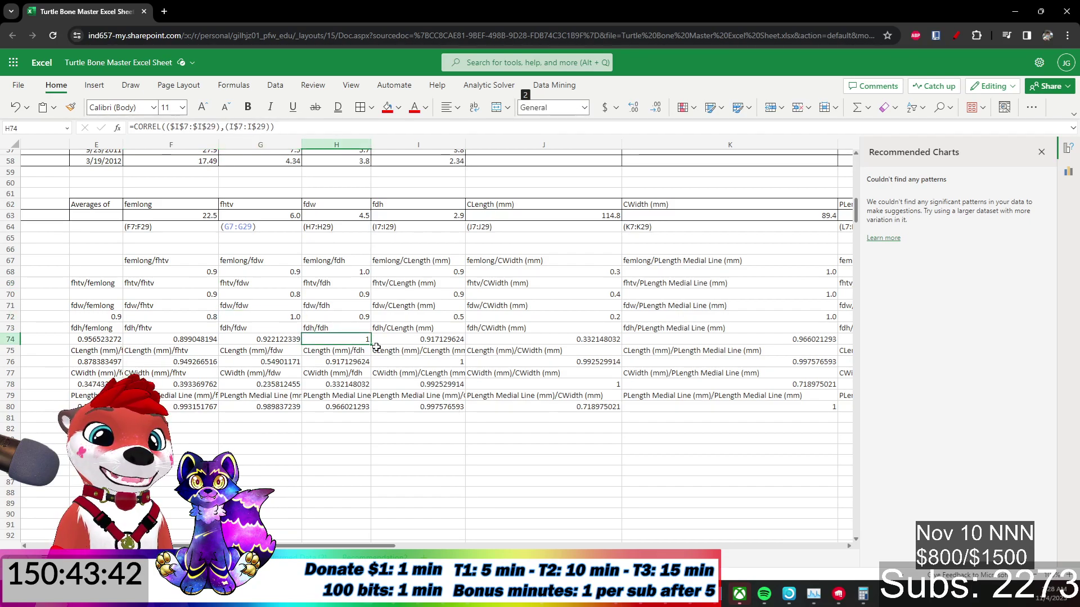
left_click(395, 360)
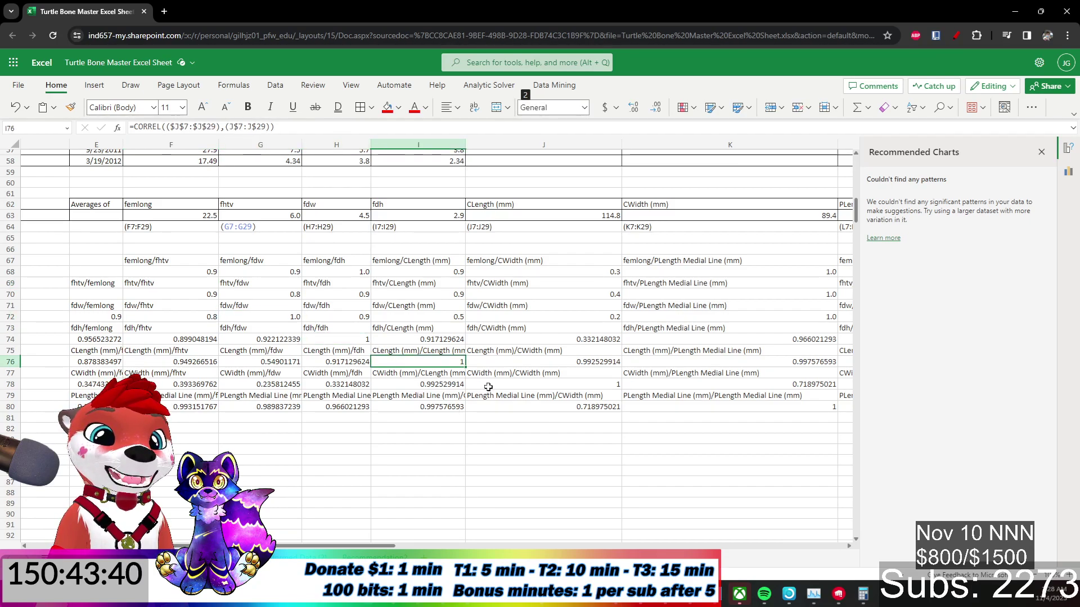
left_click(632, 406)
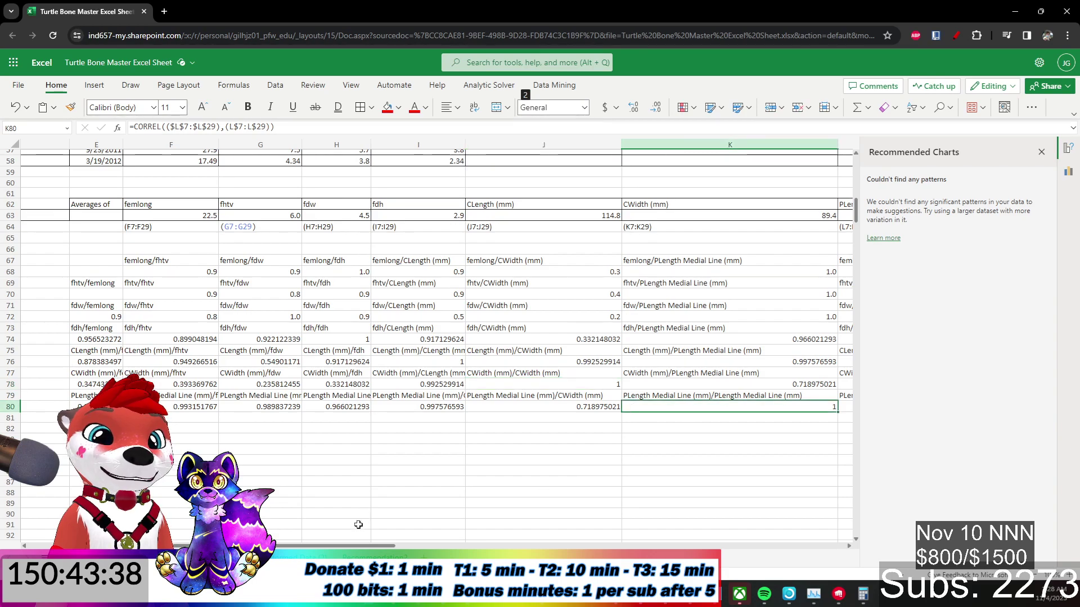
Extend the PWidth H-P Scute label and correlation formulas in M81:M82 back to column E.
left_click_drag(357, 545, 596, 540)
left_click(591, 417)
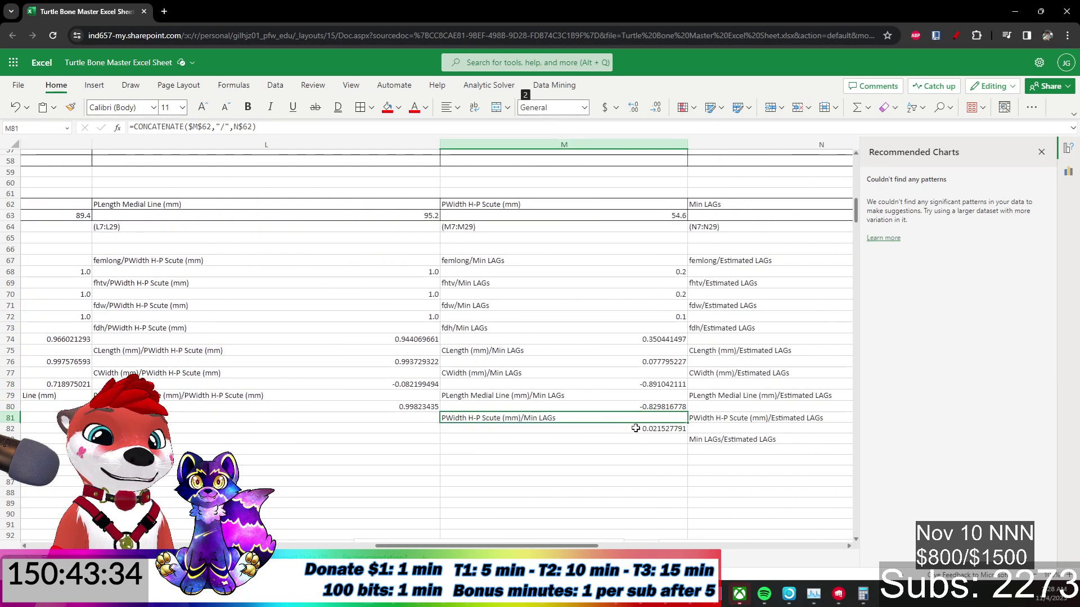
left_click(636, 428, "shift")
left_click_drag(688, 436, 112, 424)
left_click_drag(35, 425, 327, 421)
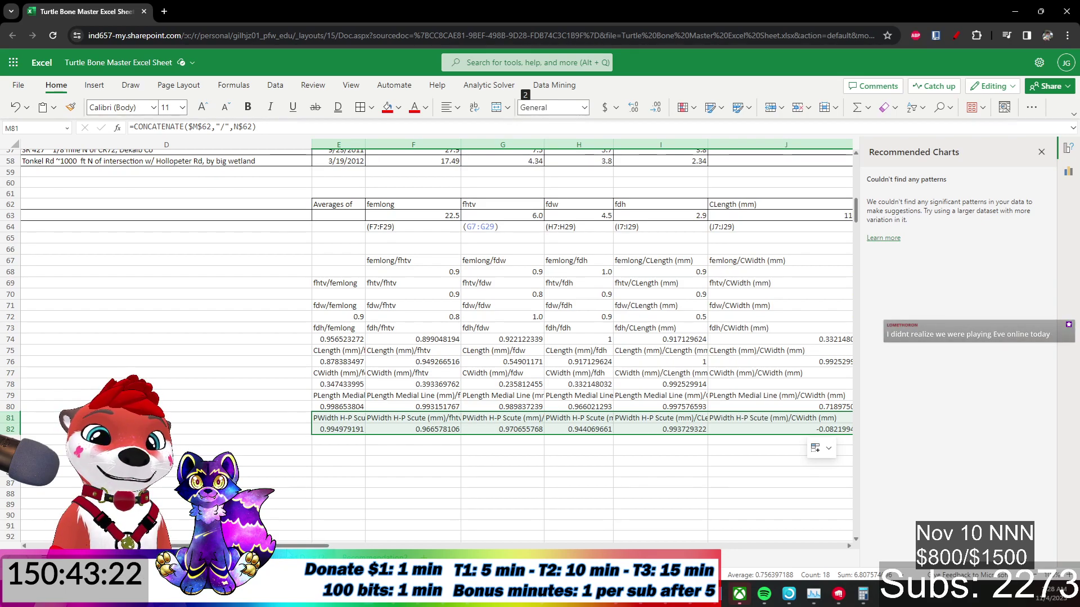
Extend the Min LAGs label and correlation formulas in N83:N84 back to column E and review the filled rows.
left_click_drag(290, 541, 777, 539)
left_click(292, 439)
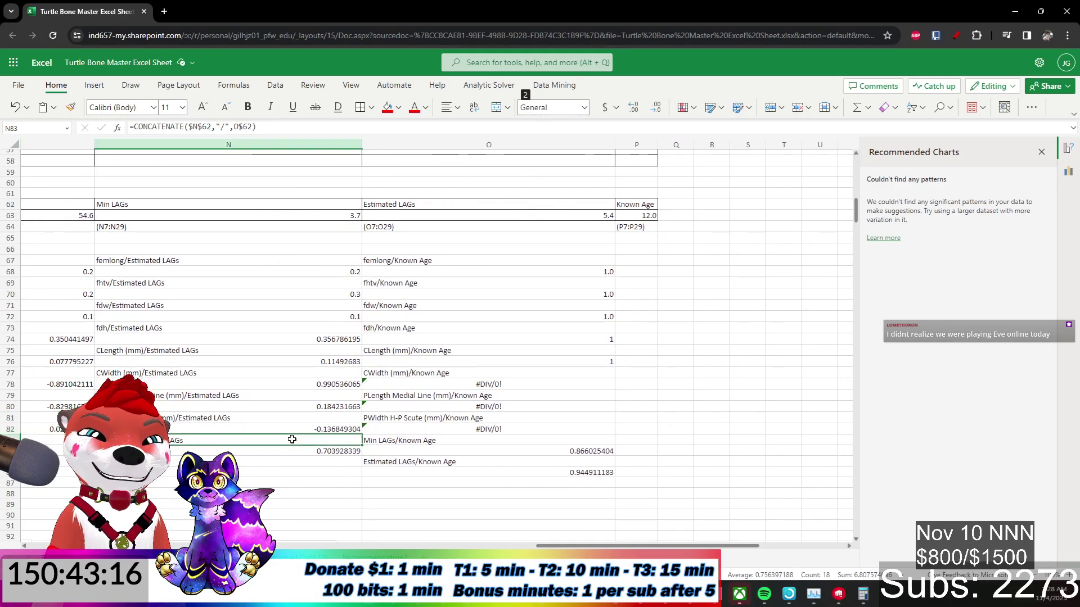
left_click_drag(324, 454, 325, 454)
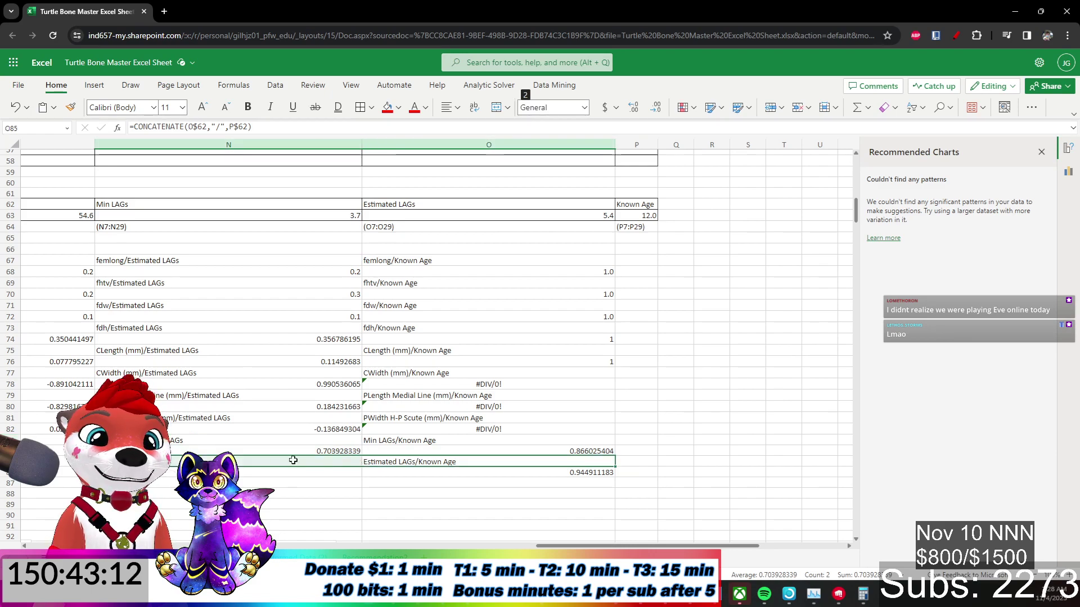
left_click(265, 482)
left_click(255, 443)
left_click_drag(255, 443, 302, 430)
key("ctrl+v")
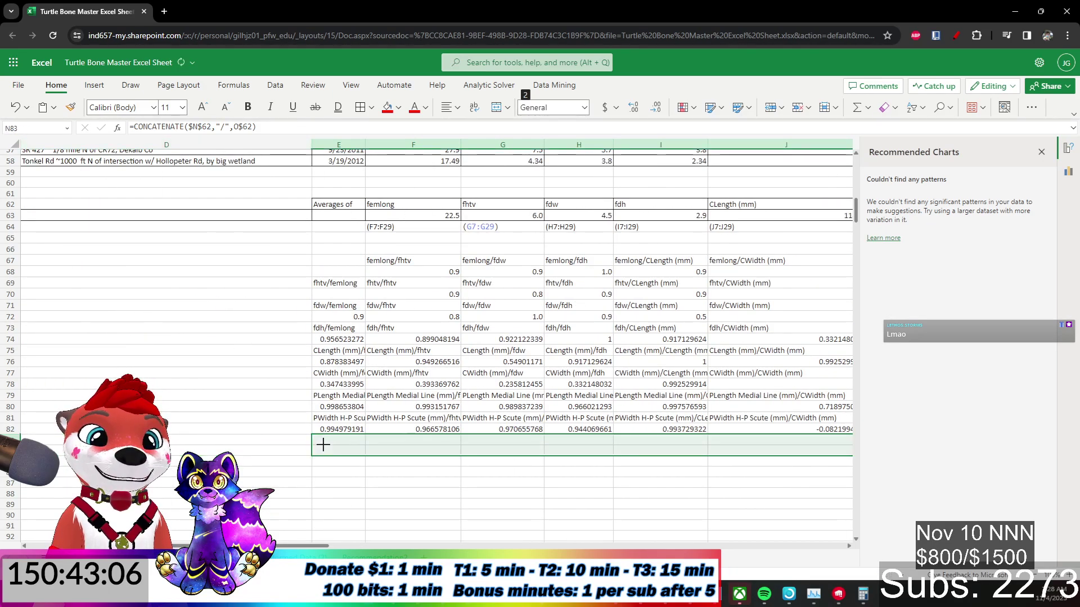
left_click(306, 482)
left_click_drag(292, 544, 579, 503)
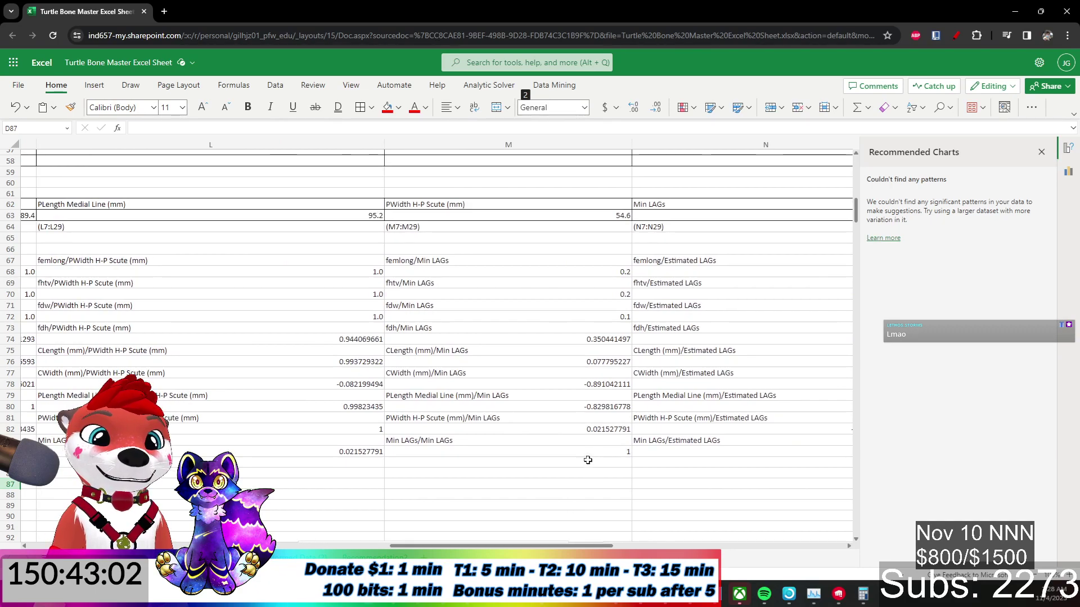
left_click_drag(512, 544, 616, 541)
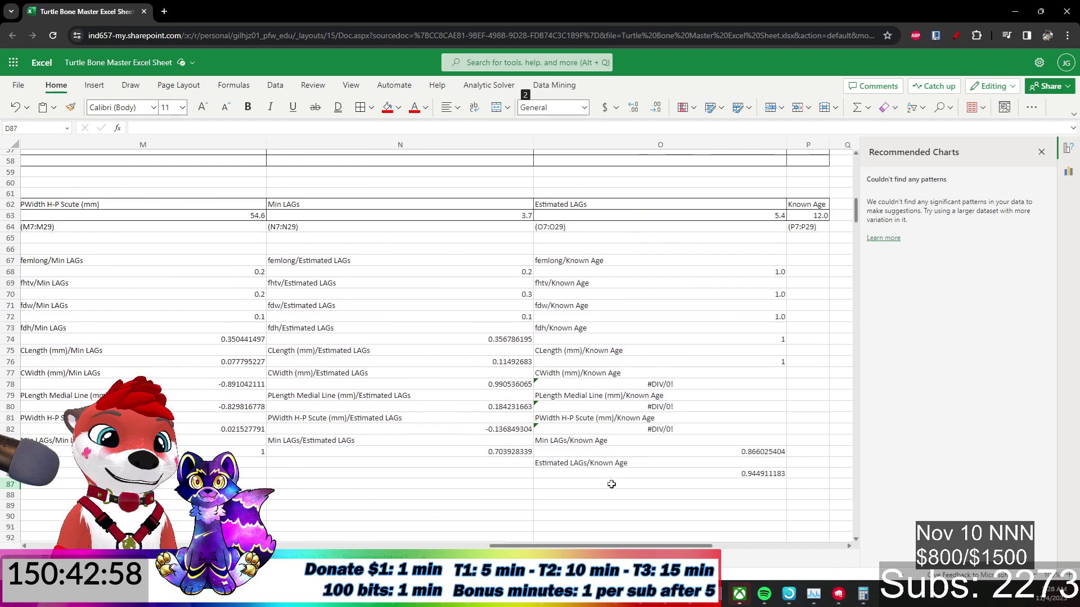
Extend the Estimated LAGs/Known Age label and correlation formulas in O85:O86 back to column E.
left_click(614, 473)
left_click_drag(677, 465, 678, 475)
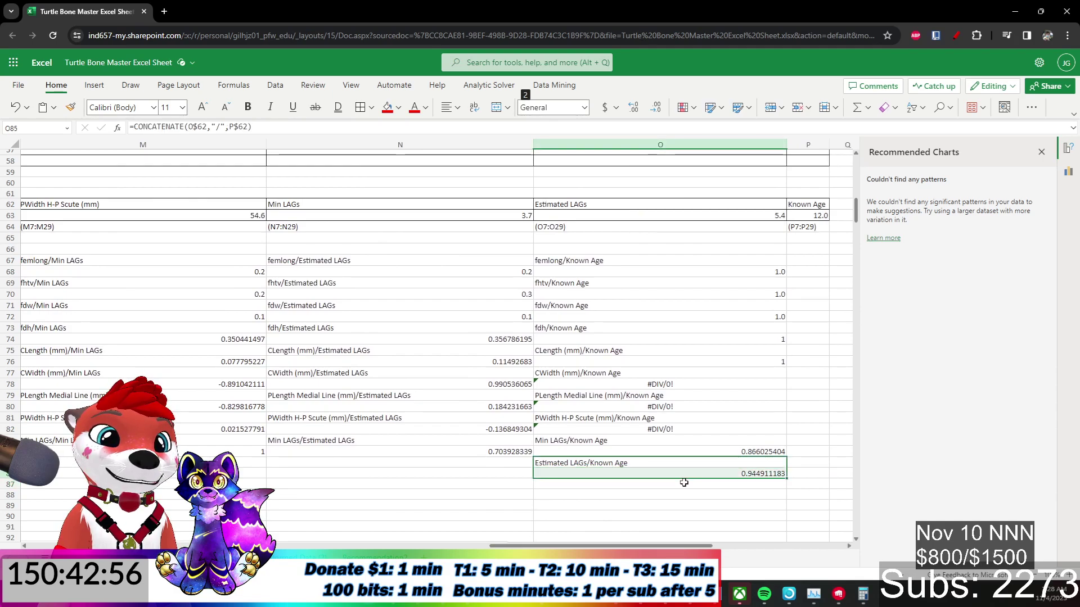
key("ctrl+c")
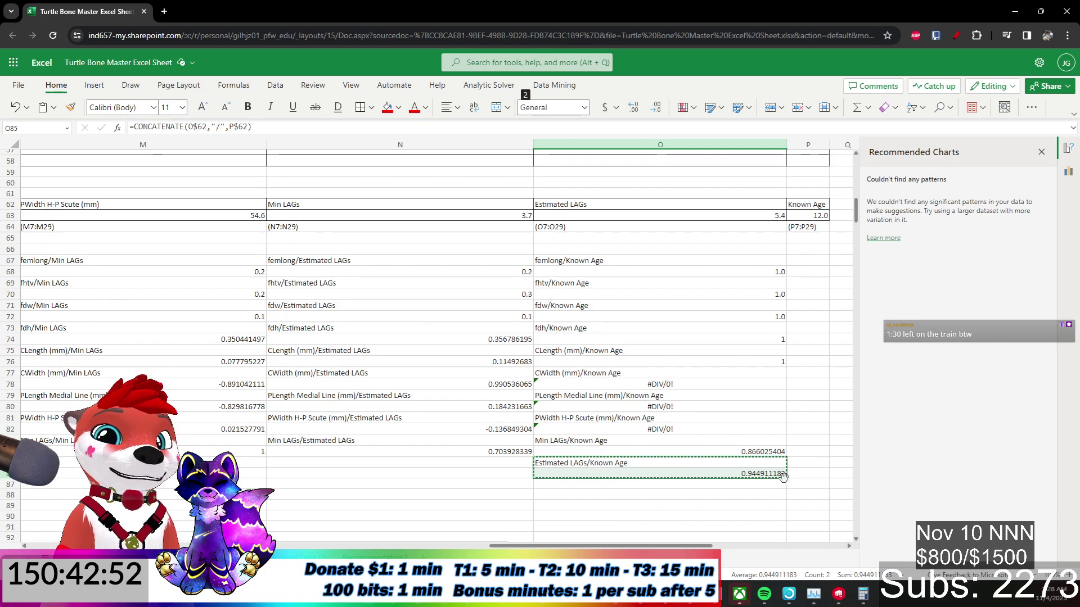
left_click_drag(781, 485, 338, 476)
left_click(388, 495)
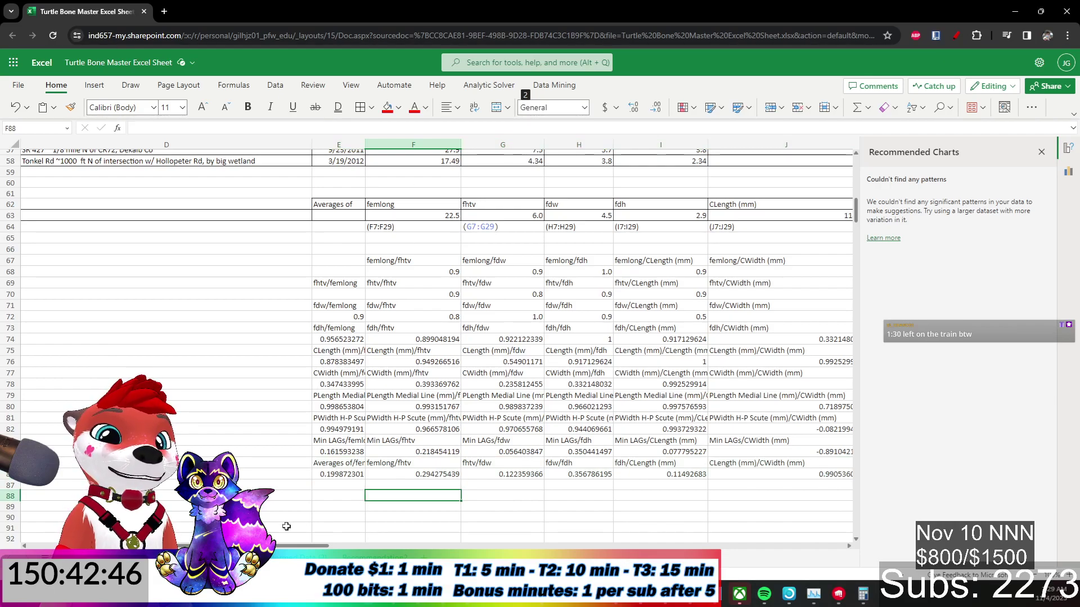
Check the filled labels and formulas in rows 85 and 86 under Min LAGs and Estimated LAGs.
left_click_drag(288, 544, 543, 492)
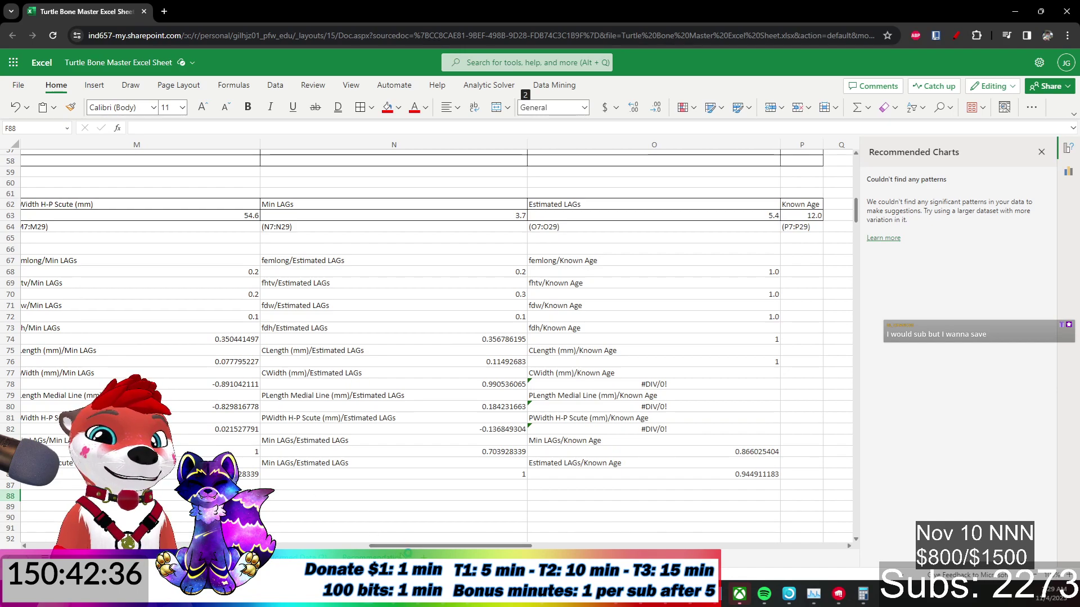
scroll(401, 550, "left", 2)
scroll(406, 554, "left", 2)
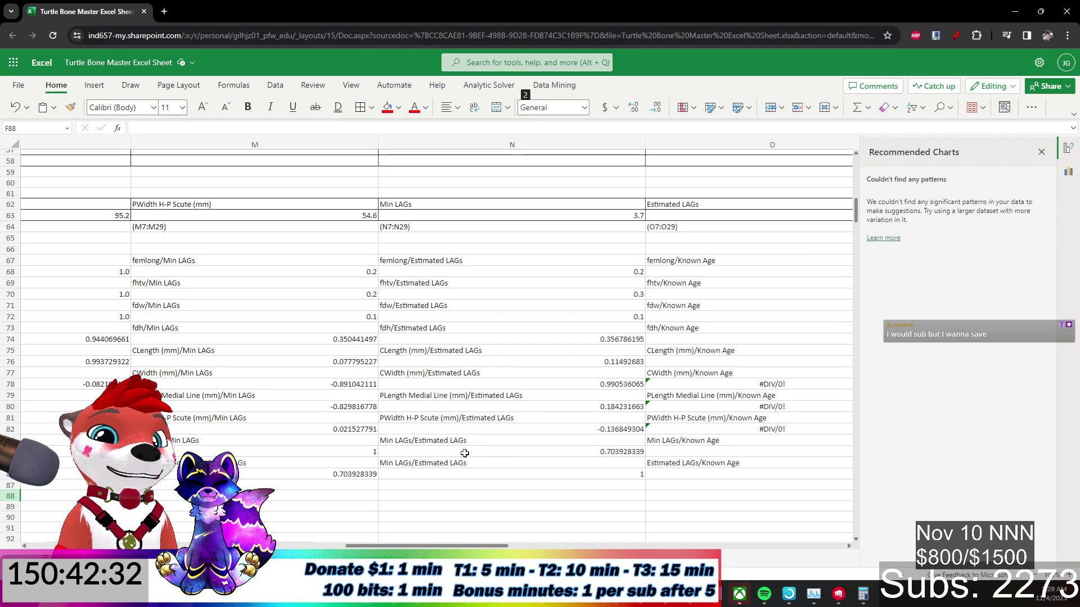
left_click(449, 475)
left_click(690, 467)
left_click(475, 462)
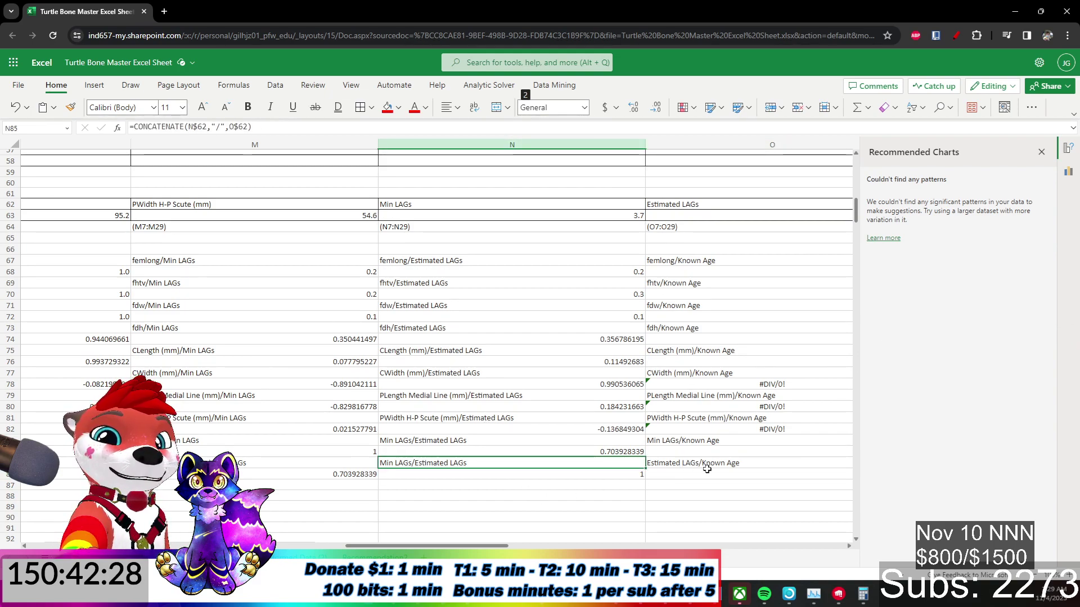
left_click_drag(496, 541, 544, 543)
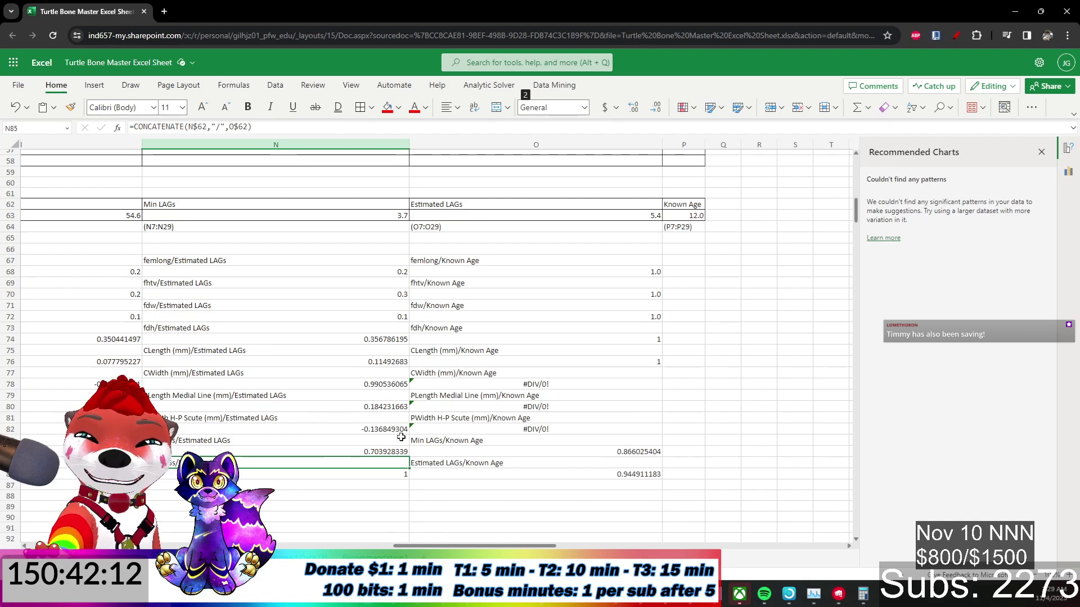
left_click_drag(512, 547, 479, 546)
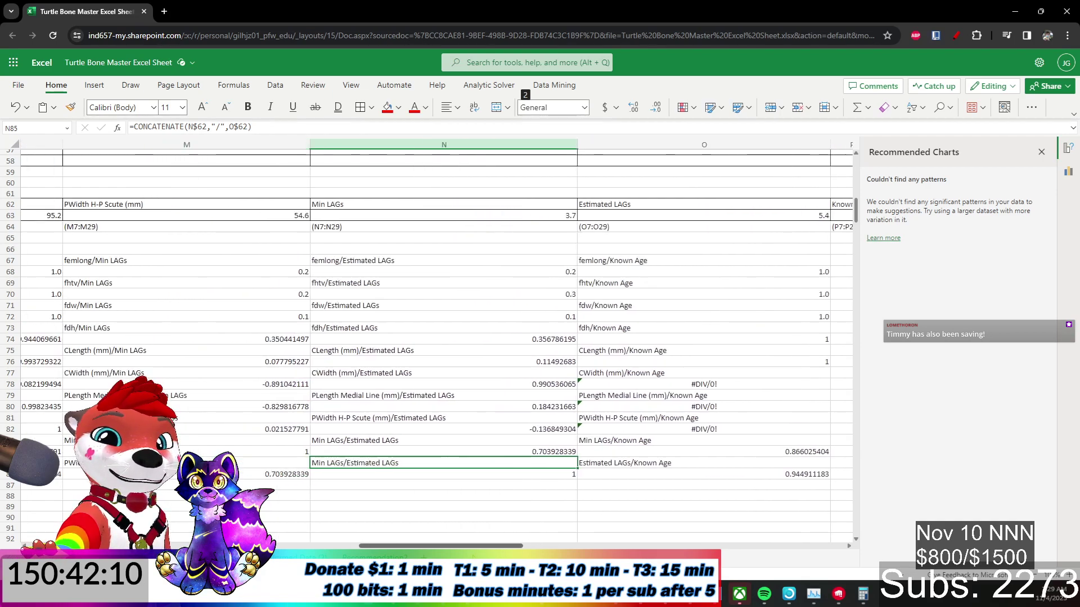
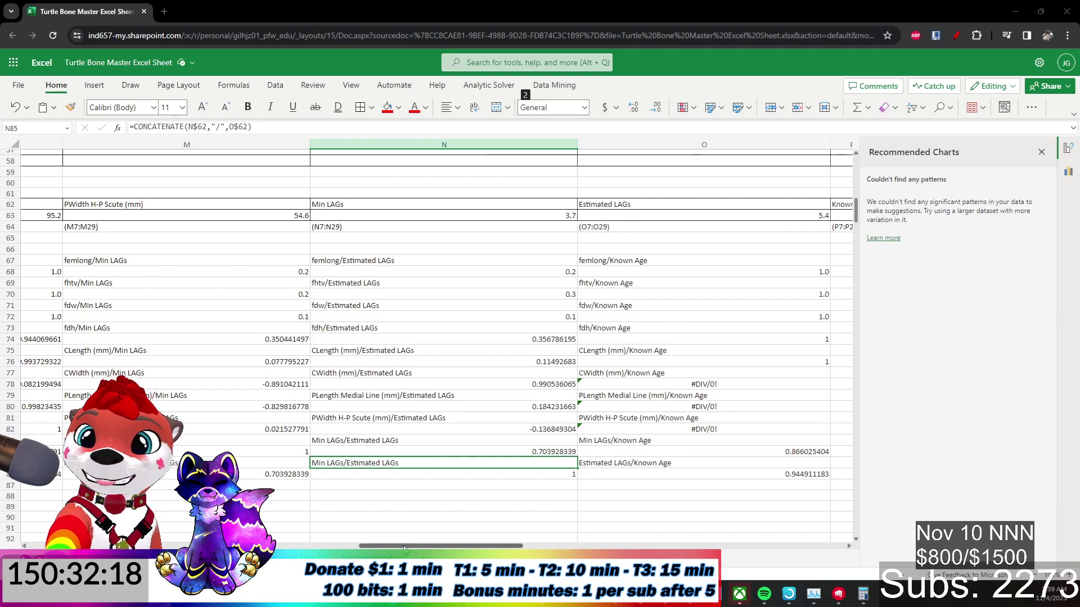
Review the whole correlation table from column E across, together with the Femur Length Correlations chart below it.
left_click_drag(404, 547, 174, 547)
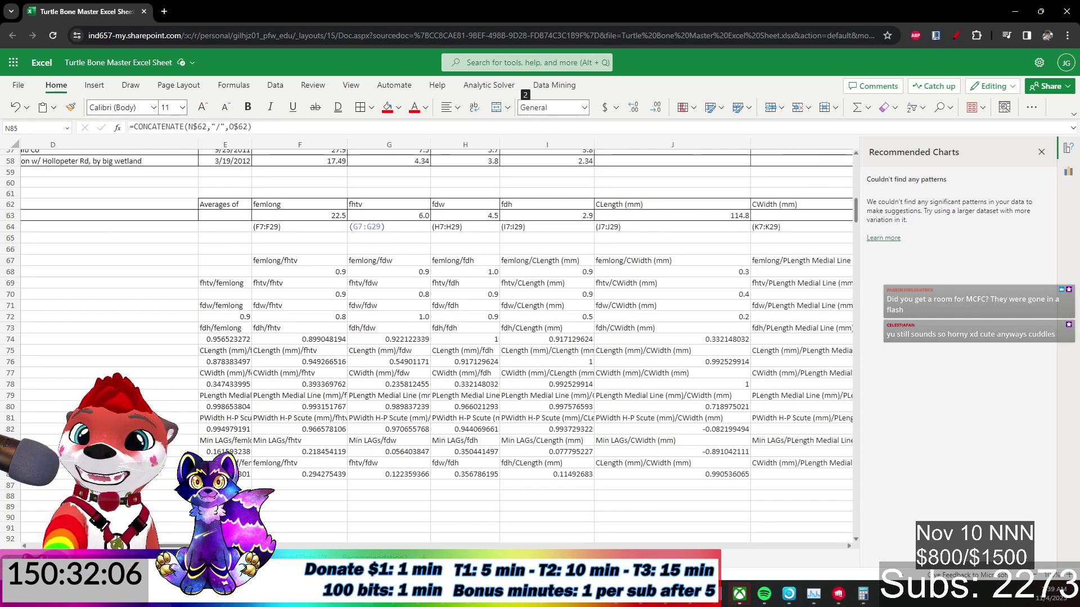
scroll(439, 343, "down", 10)
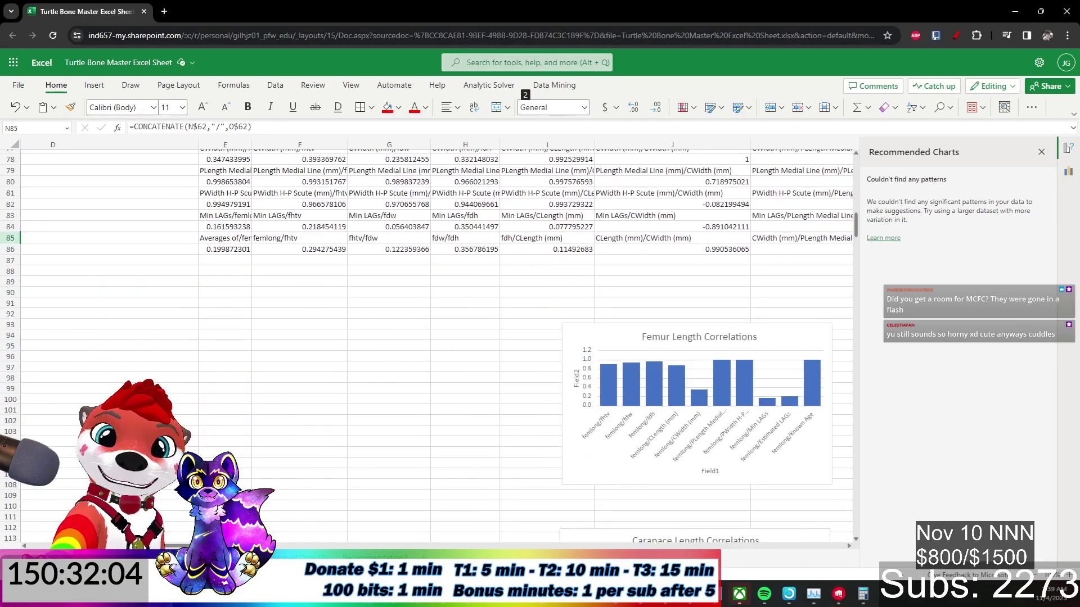
scroll(438, 343, "up", 7)
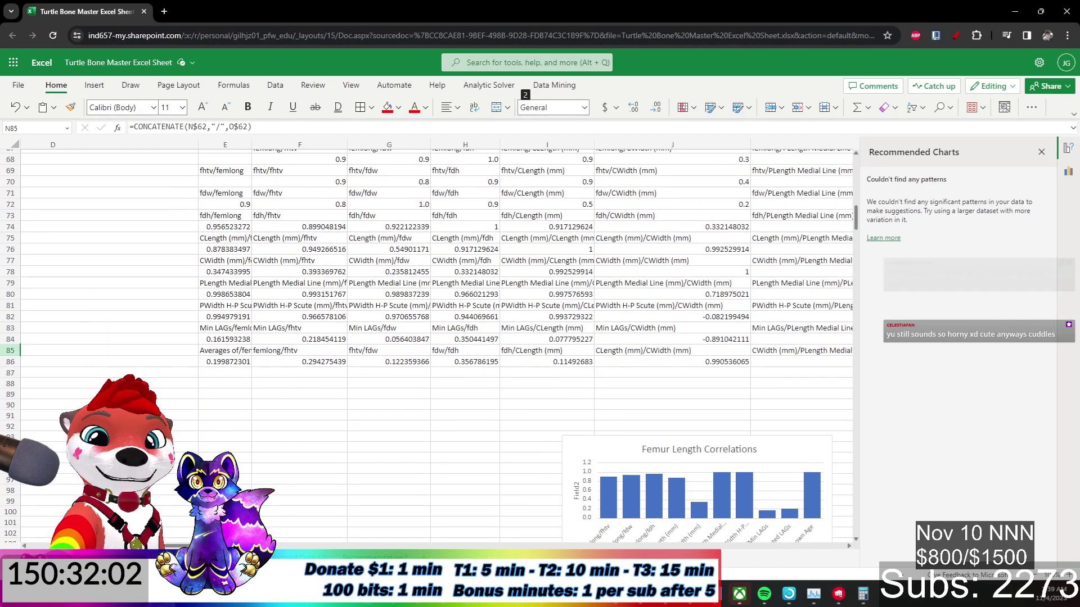
scroll(325, 535, "right", 5)
scroll(325, 535, "right", 10)
scroll(477, 518, "left", 10)
scroll(439, 343, "left", 6)
scroll(438, 343, "up", 7)
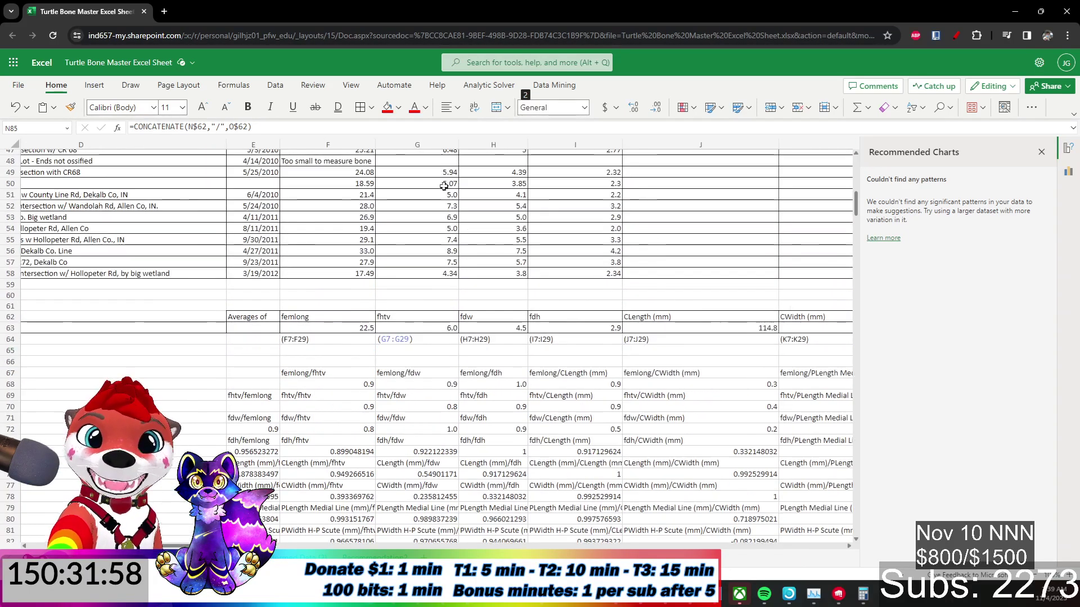
scroll(439, 346, "down", 2)
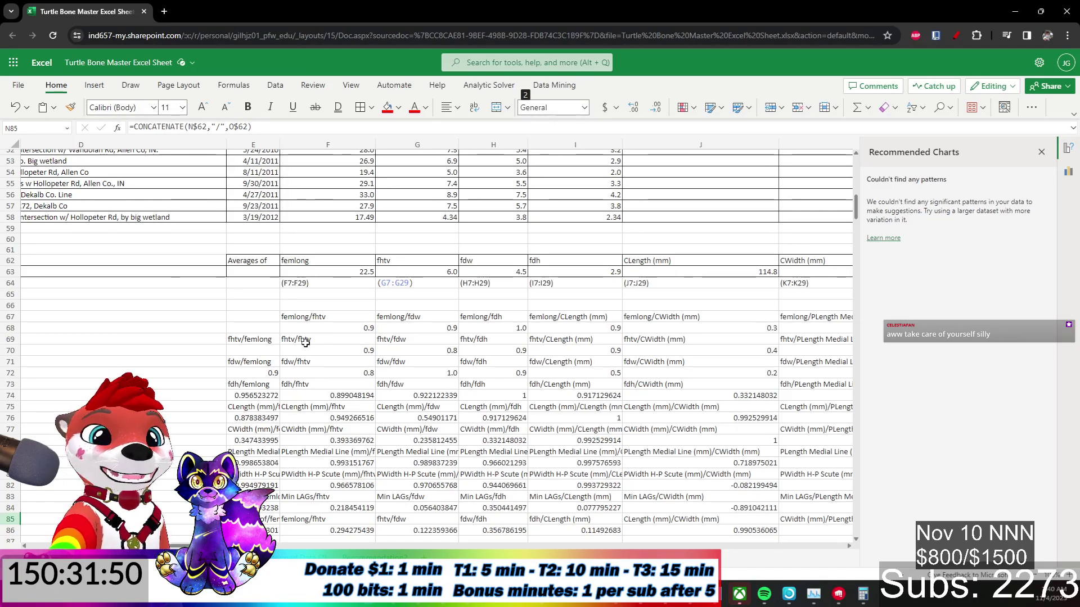
Check the self-pairing labels in F69 and G71, and extend the correlation formula in F70 back to E70.
left_click(301, 363)
key("Up")
key("Up")
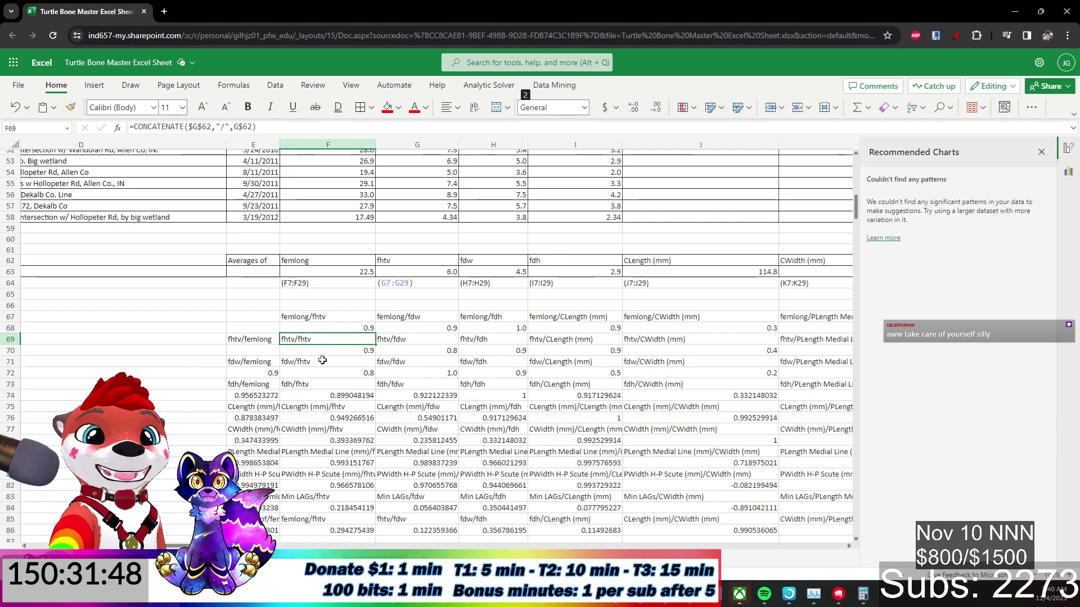
left_click(419, 363)
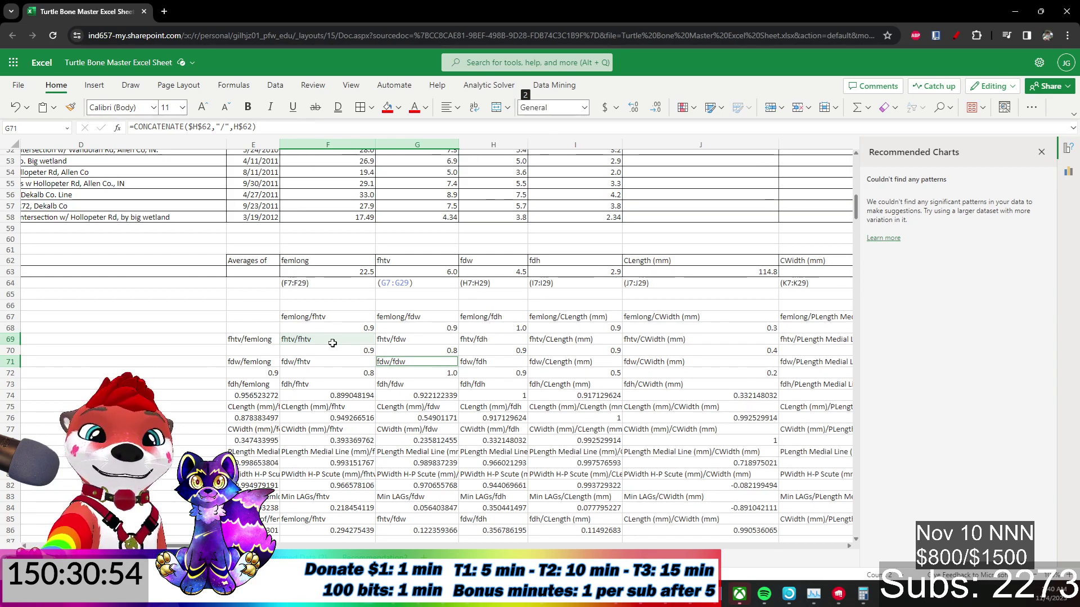
left_click(343, 350)
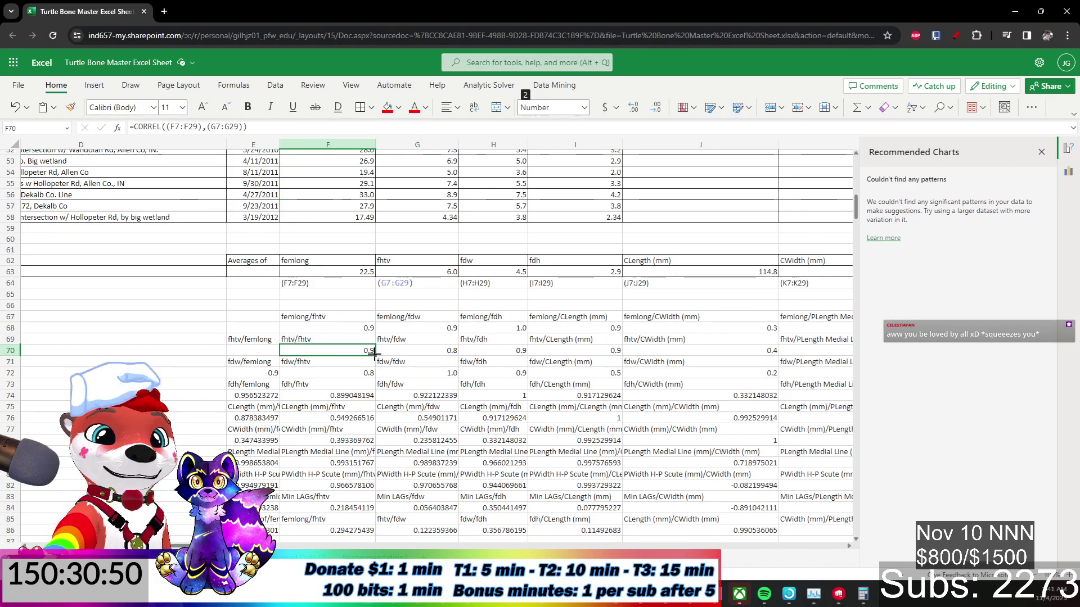
left_click(408, 353)
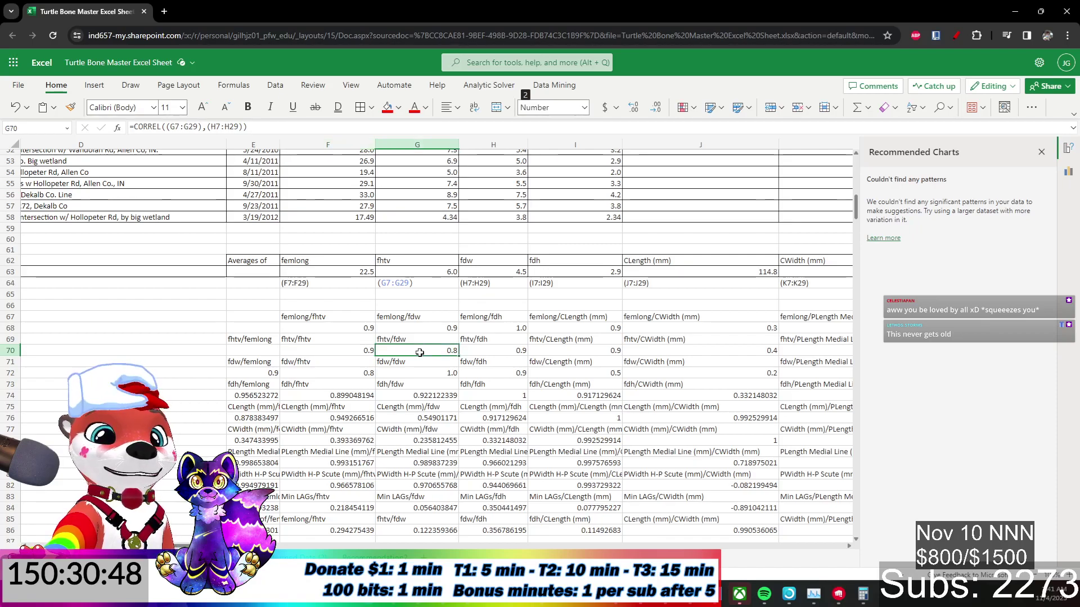
left_click_drag(358, 354, 259, 353)
Compare the fhtv correlation formulas in cells E70 through H70.
left_click(460, 350)
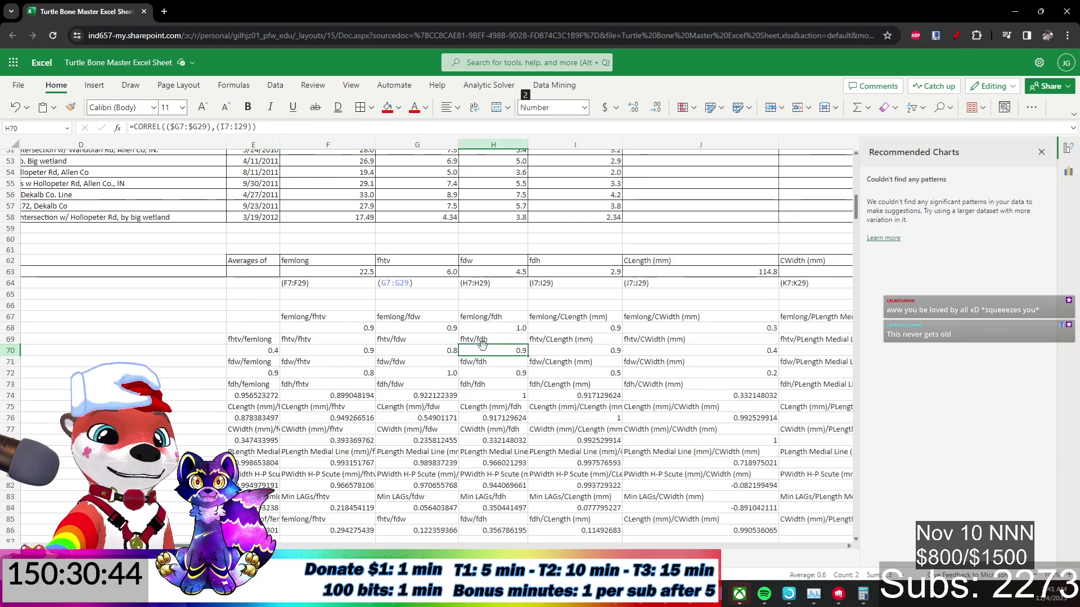
left_click(446, 352)
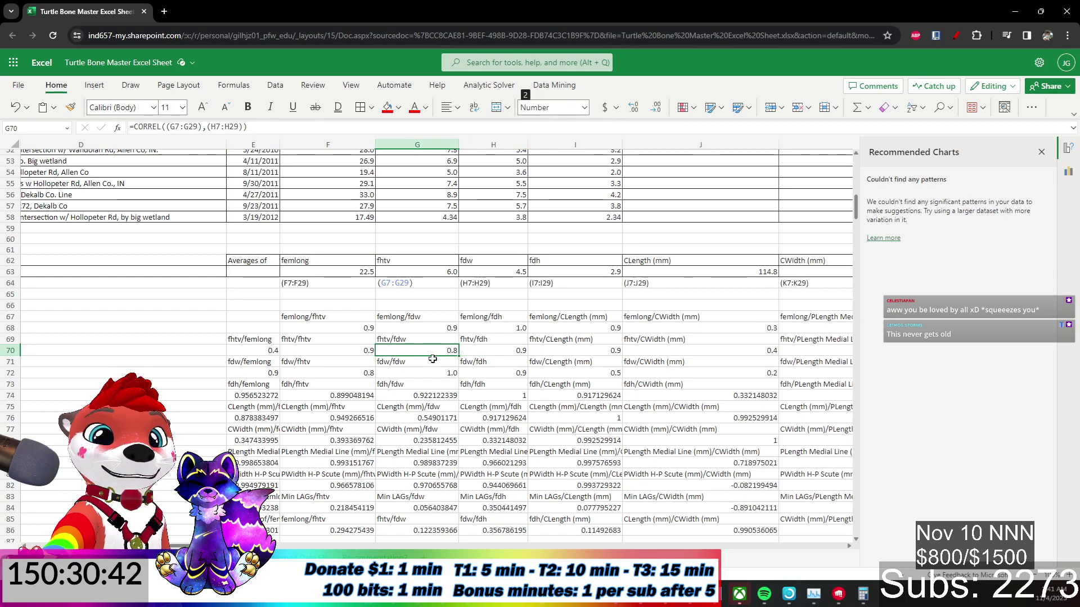
left_click(355, 352)
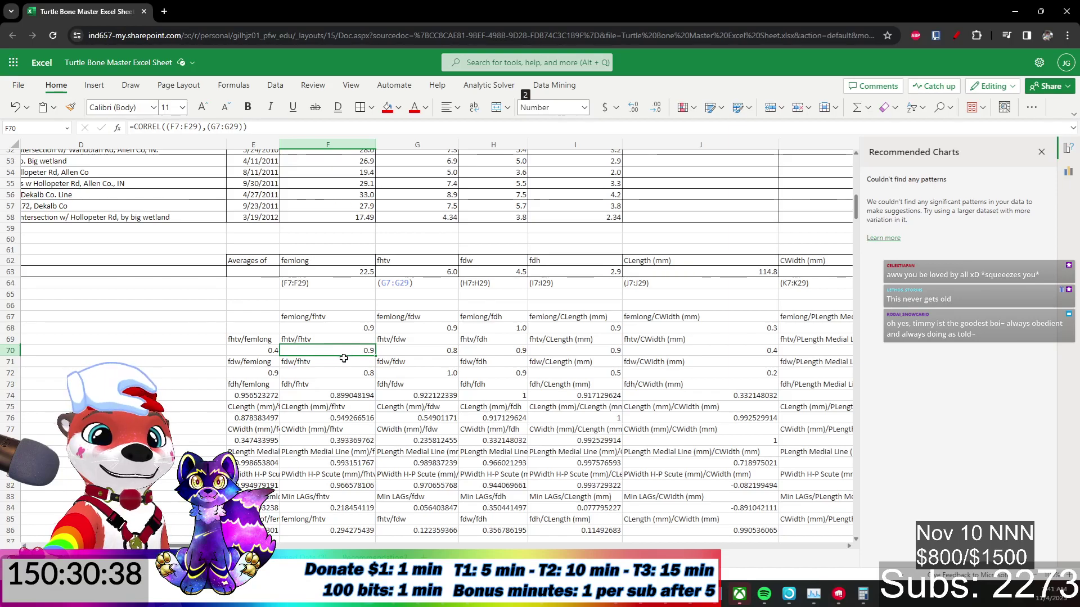
left_click(264, 355)
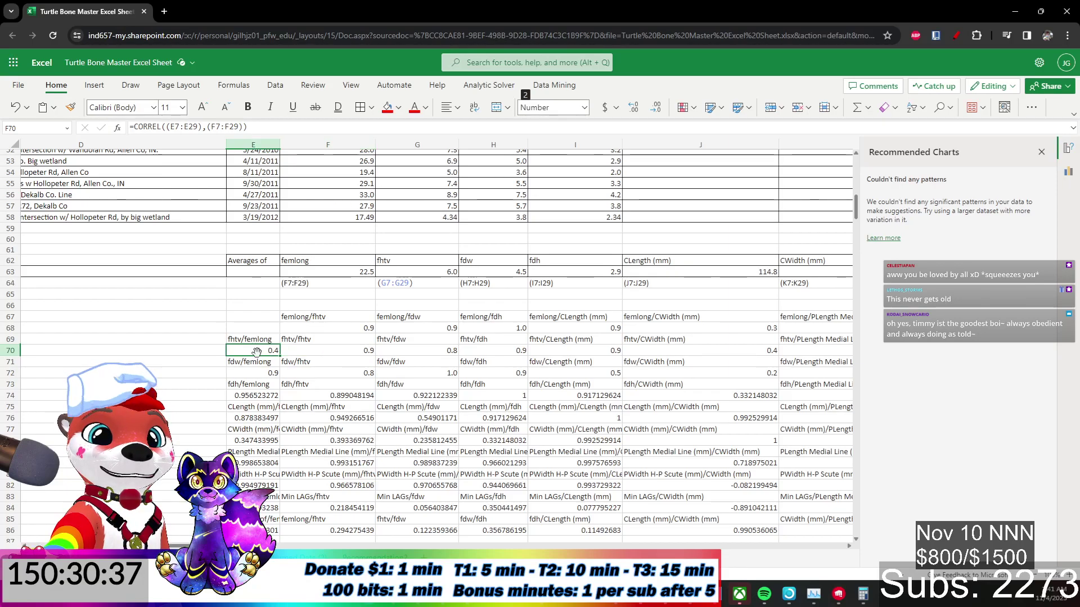
left_click(323, 351)
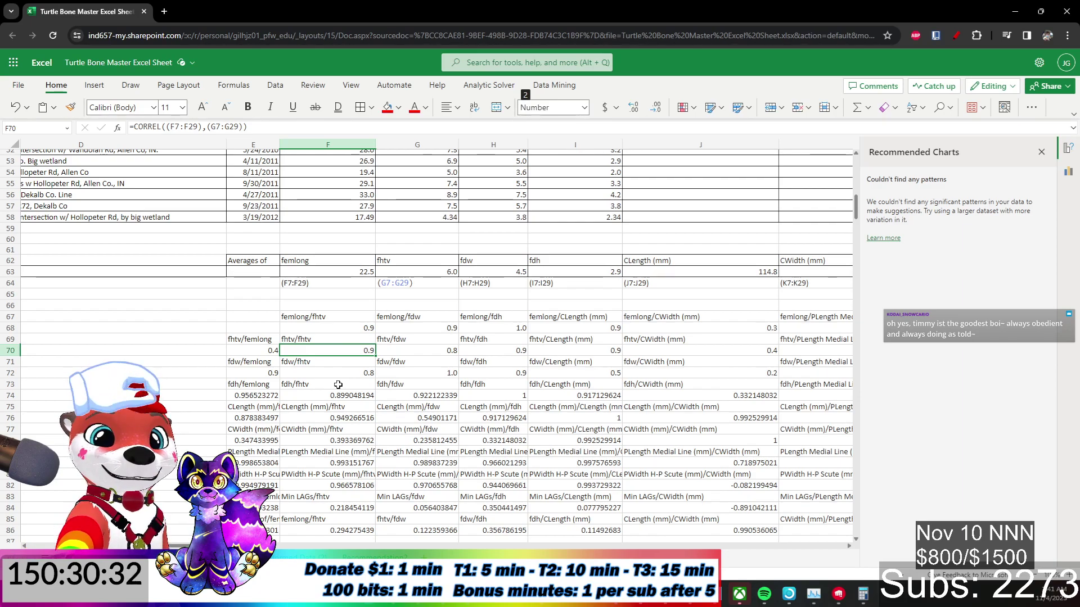
Examine the label and correlation formulas of the fhtv row, from E69 through H70.
left_click(380, 355)
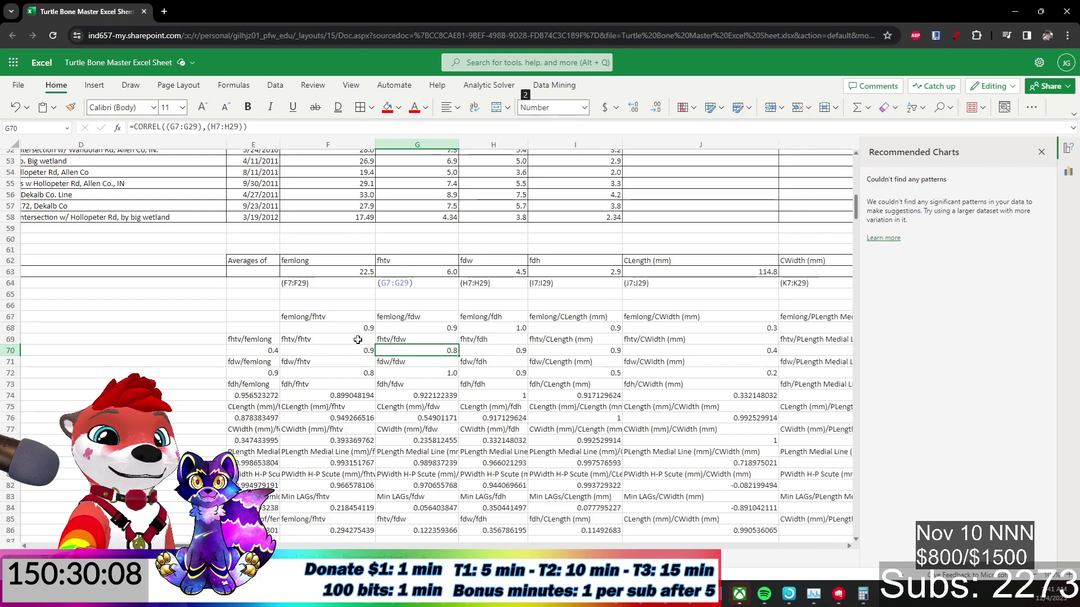
left_click(254, 339)
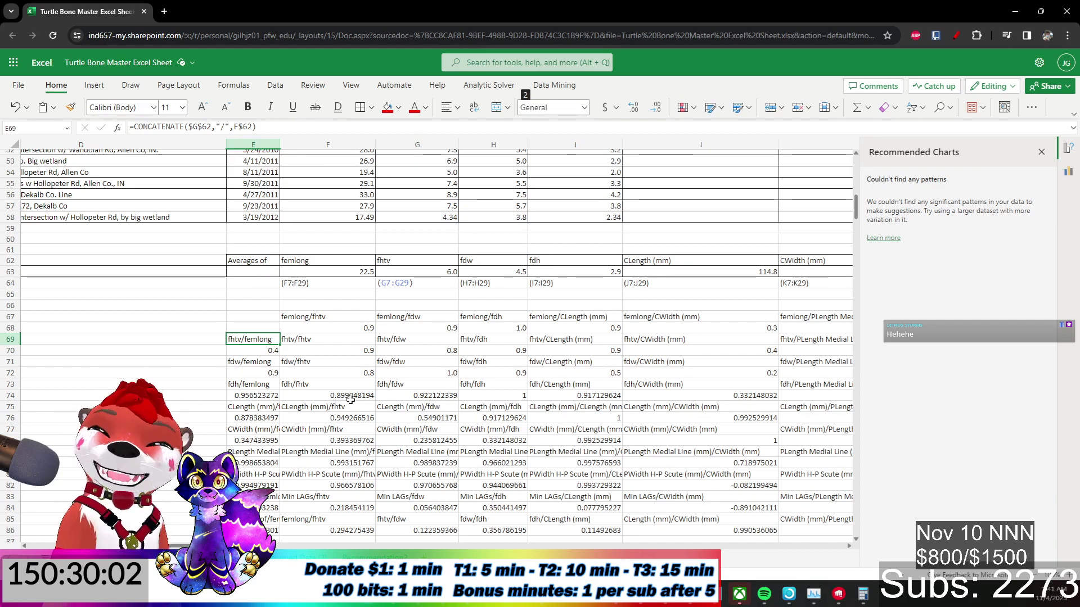
key("shift+Down")
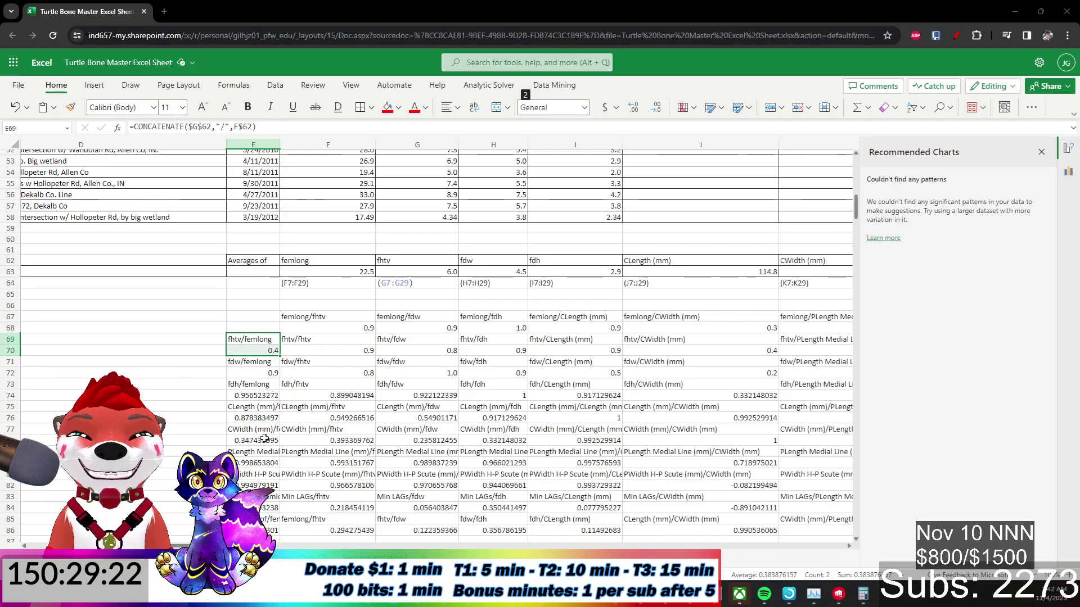
left_click(224, 327)
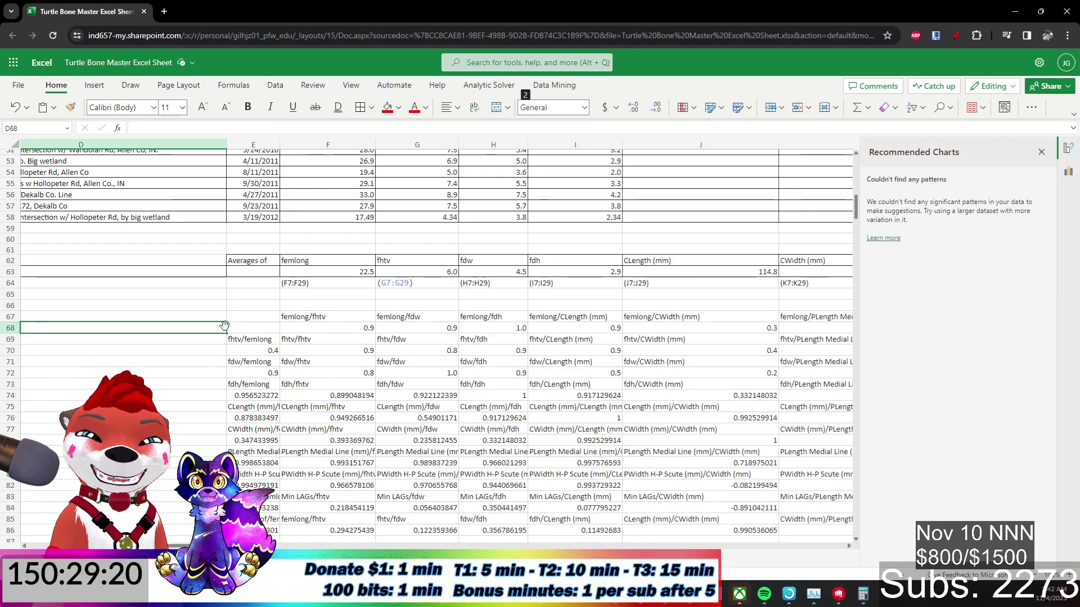
left_click(241, 338)
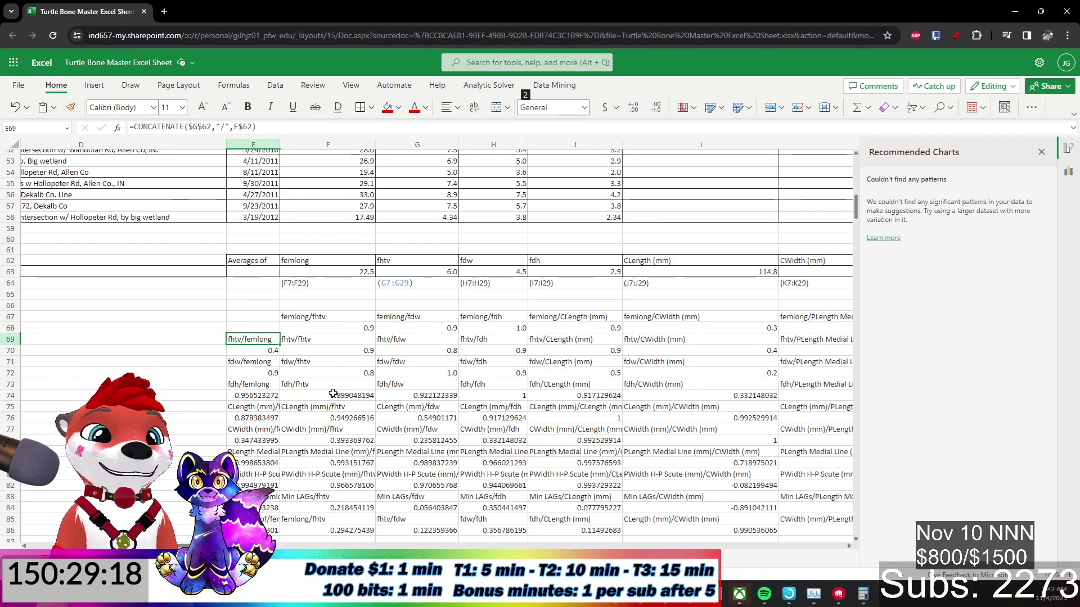
left_click(239, 352)
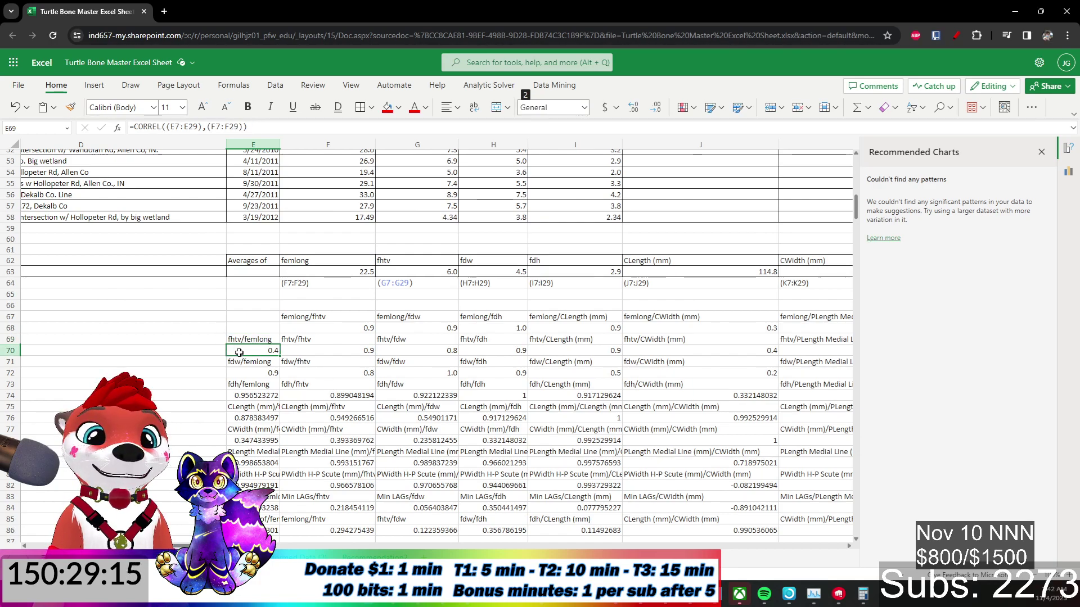
left_click(324, 350)
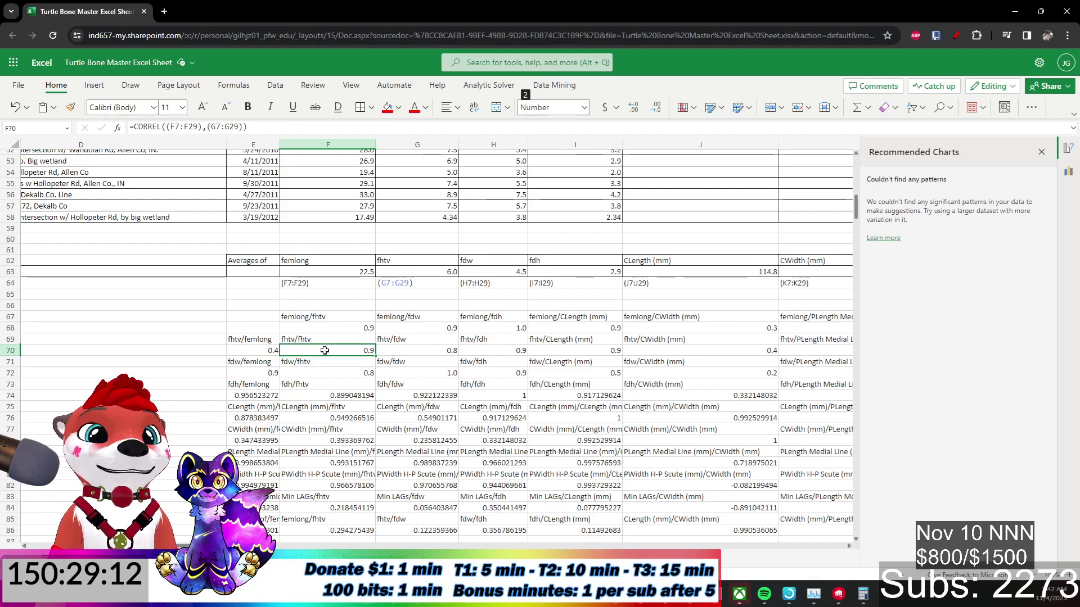
left_click(381, 351)
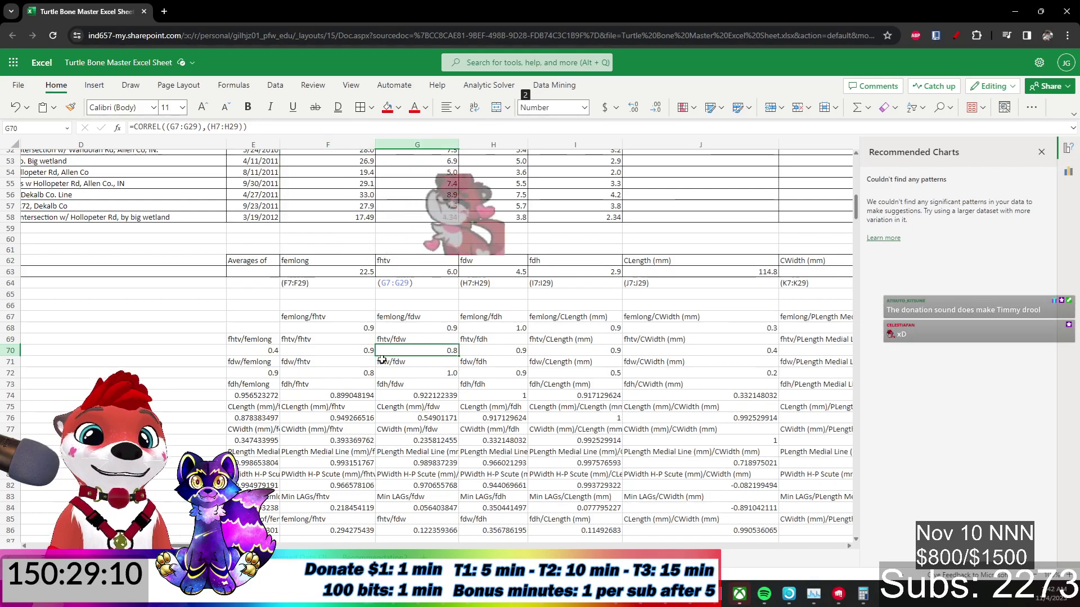
left_click(473, 360)
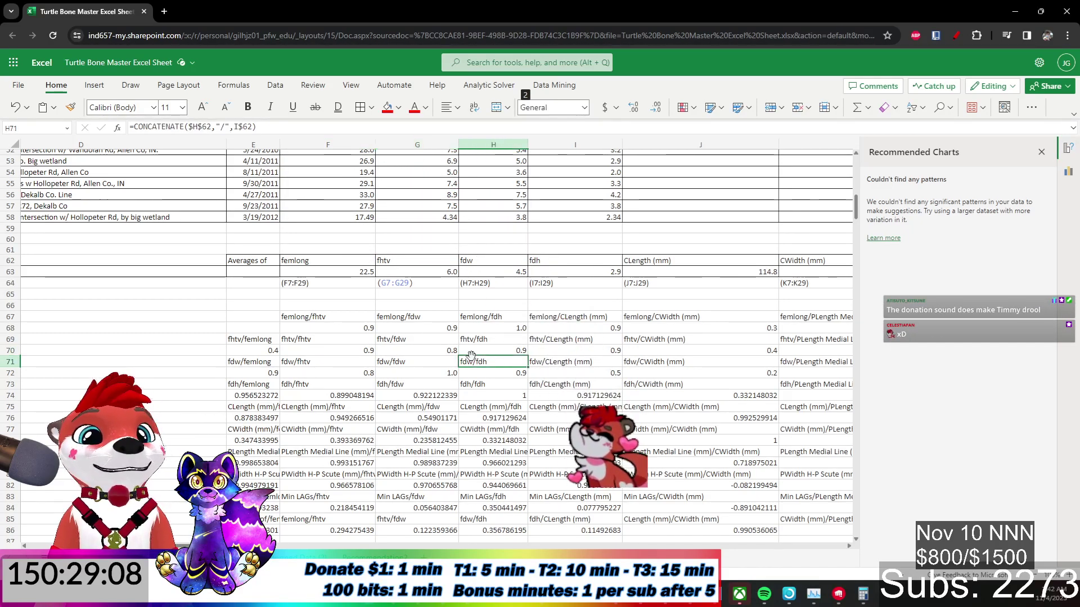
left_click(468, 352)
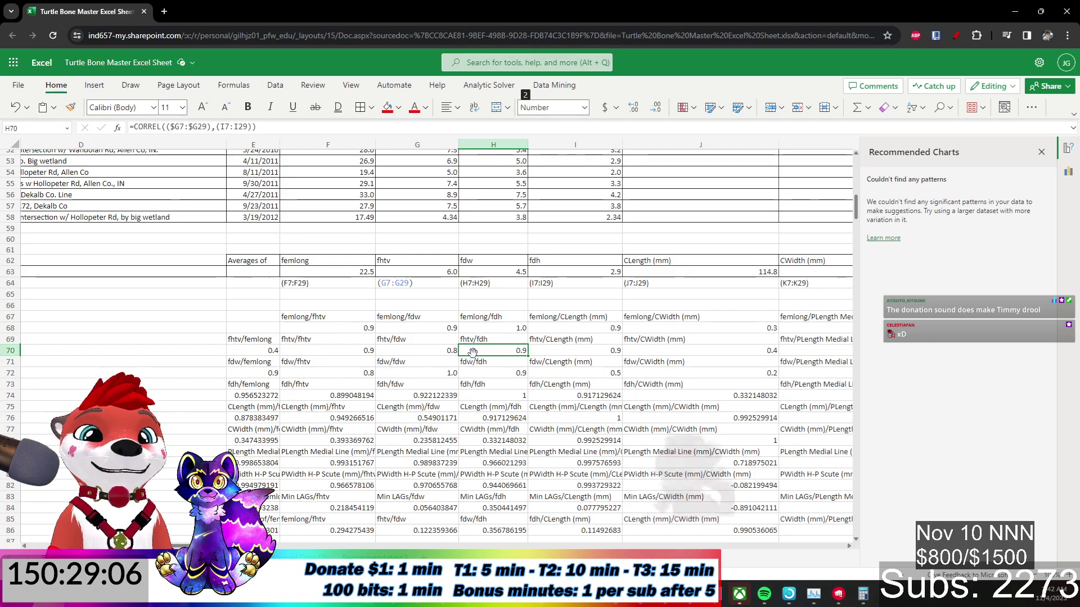
Fill the fhtv/fdw correlation formula from G70 back across F70 and E70.
left_click(455, 352)
left_click_drag(457, 352, 237, 355)
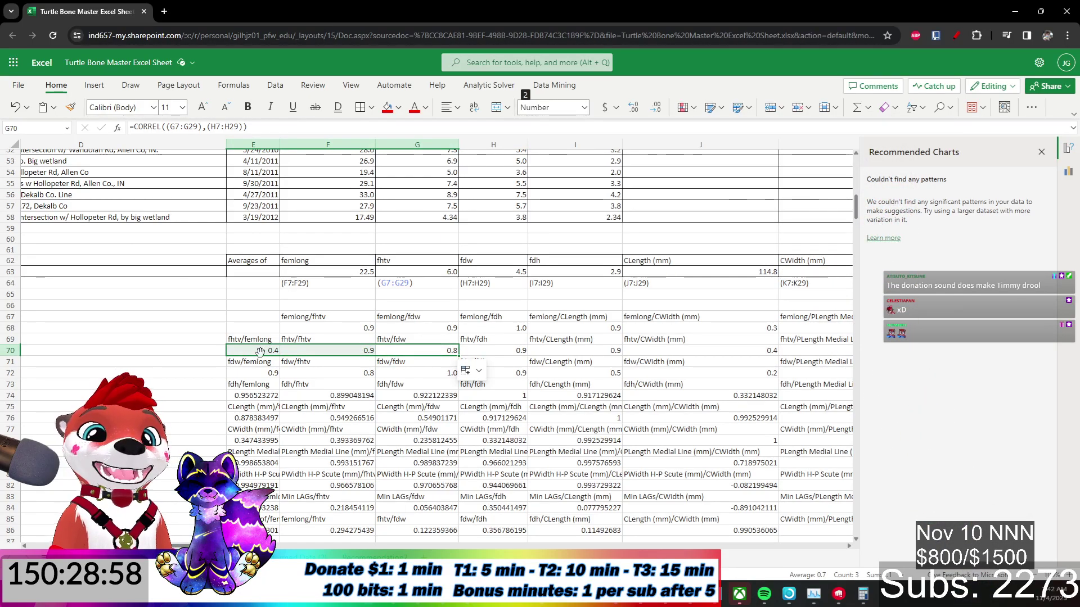
left_click(260, 352)
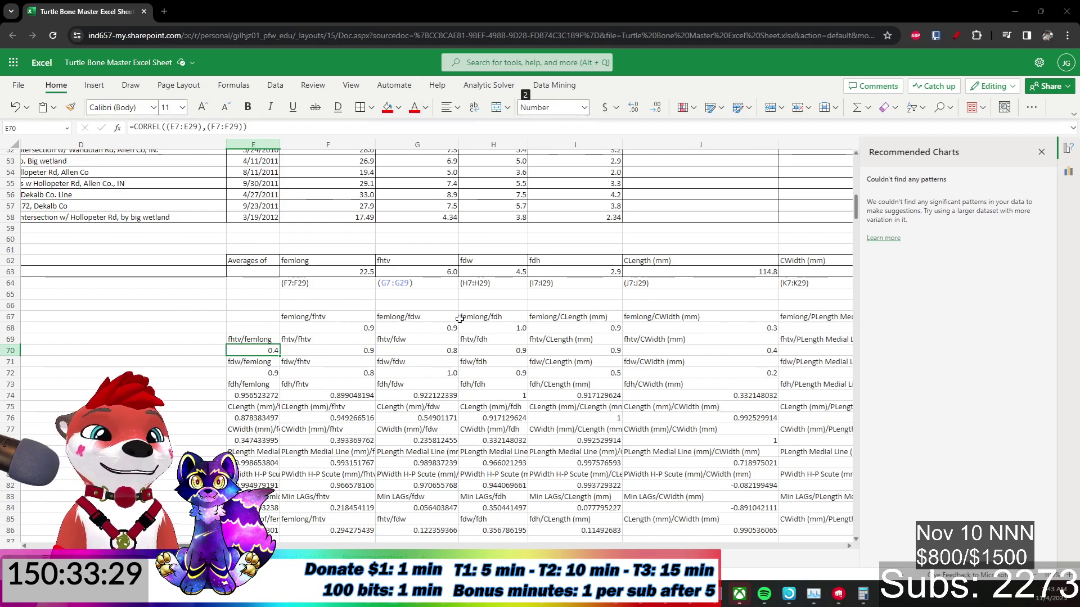
Compare the range references in the fhtv row's correlation formulas with those in the fdw and fdh rows, 72 and 74.
left_click(361, 372)
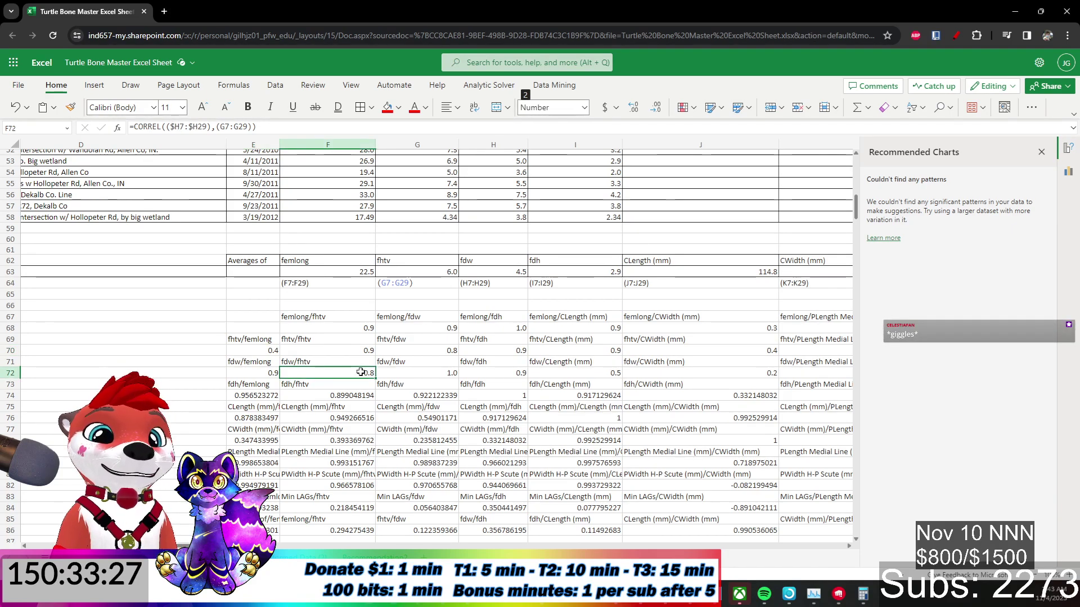
left_click(407, 353)
left_click(360, 352)
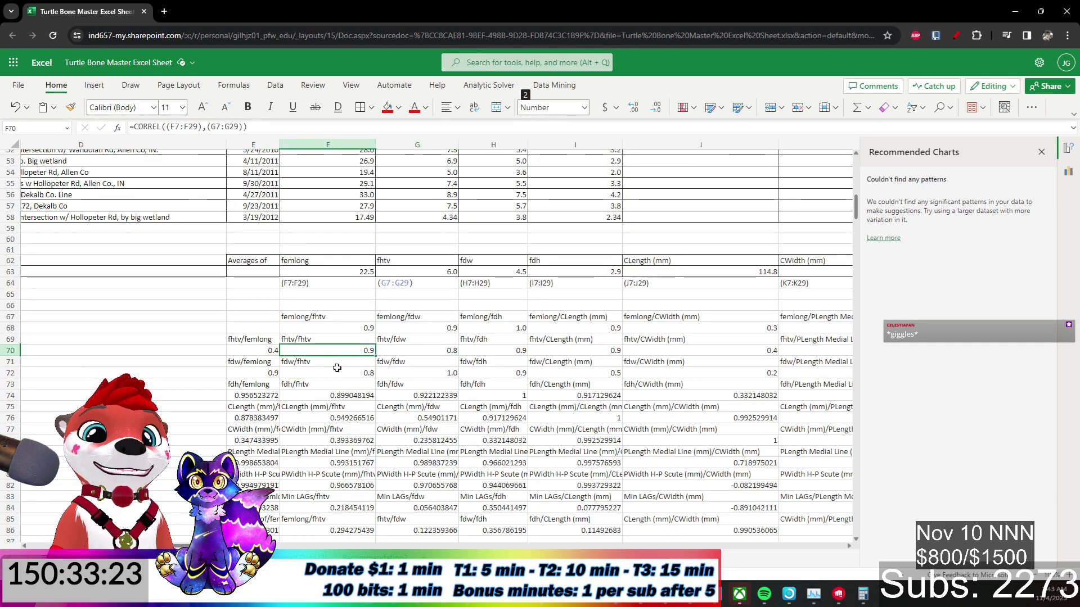
left_click(270, 383)
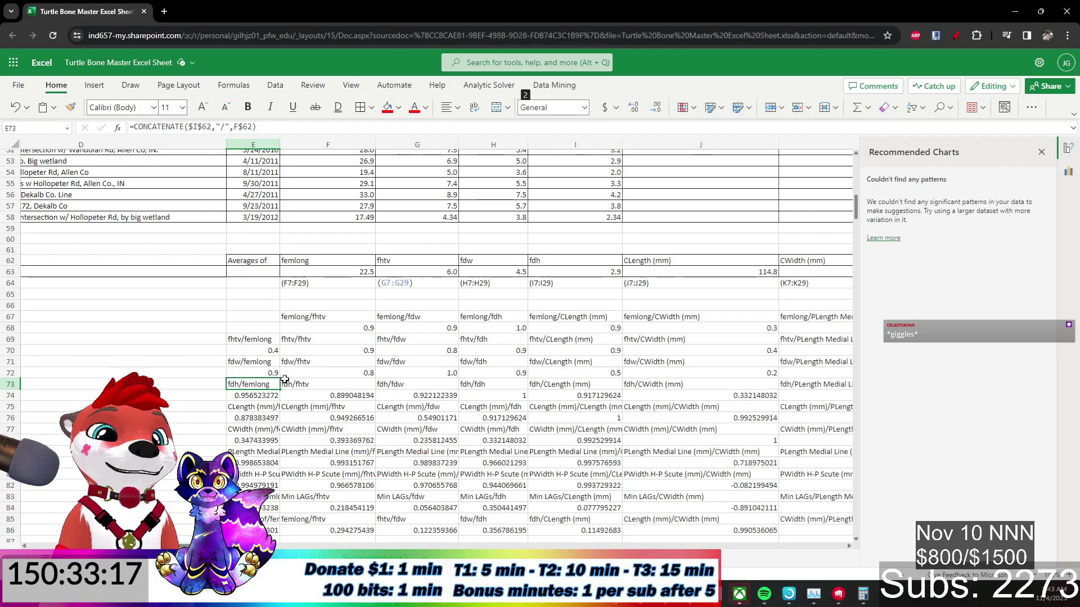
left_click(271, 395)
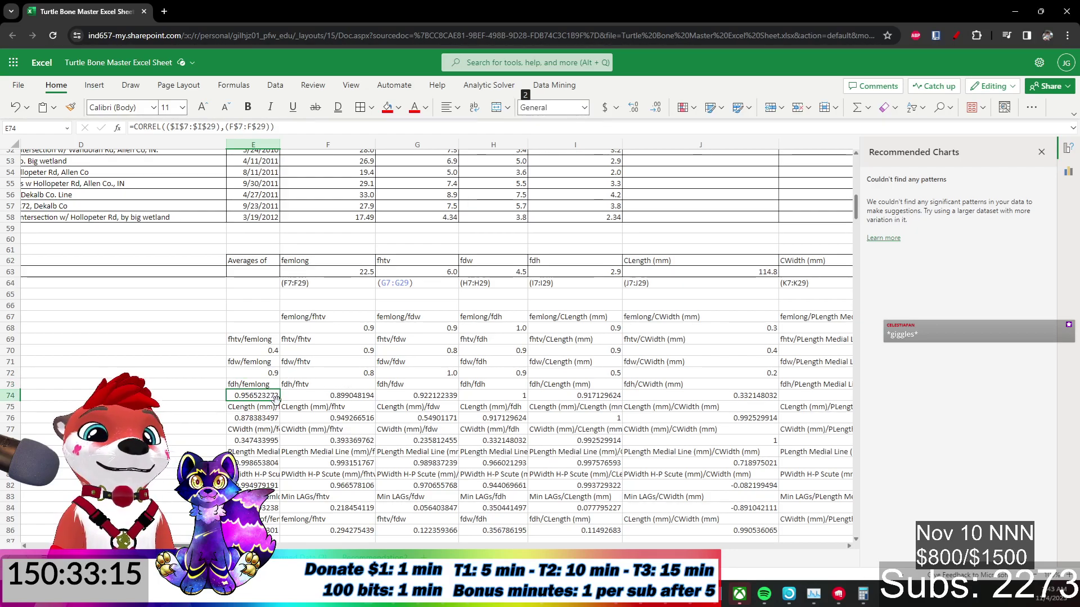
left_click(318, 396)
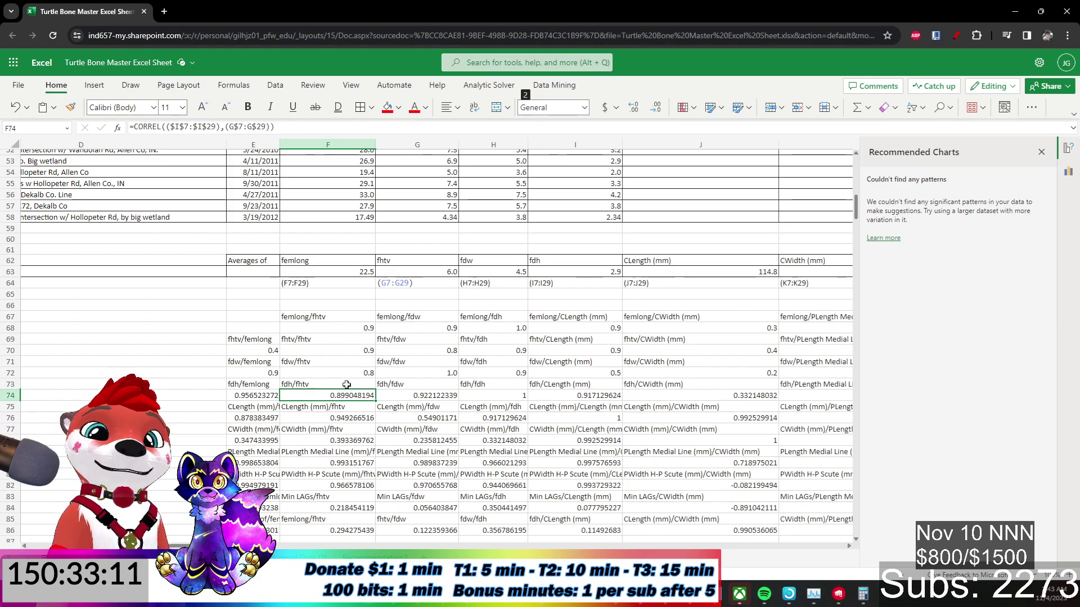
left_click(272, 349)
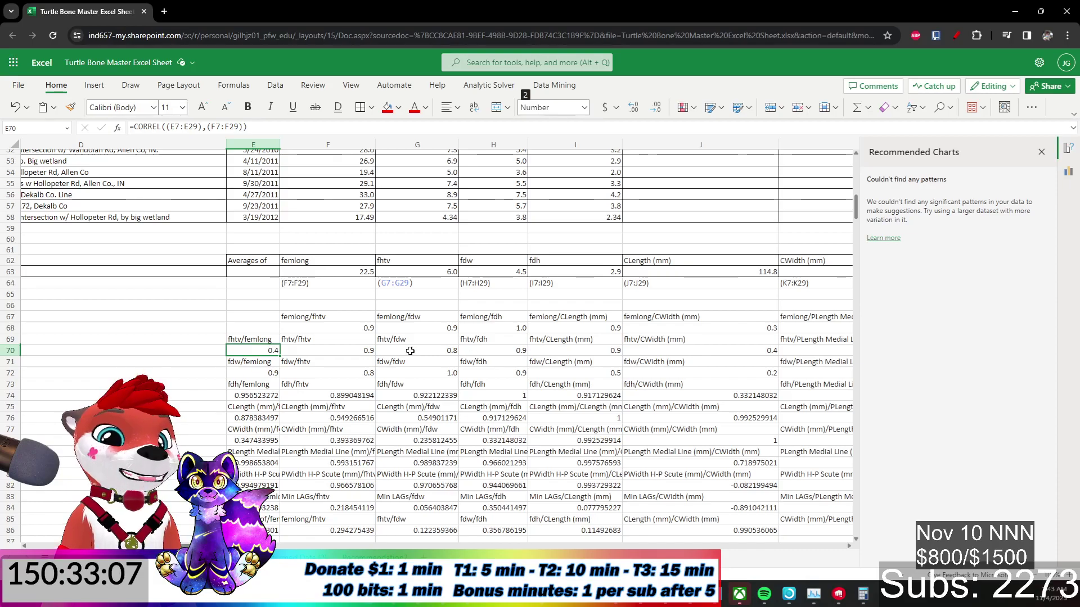
left_click(339, 351)
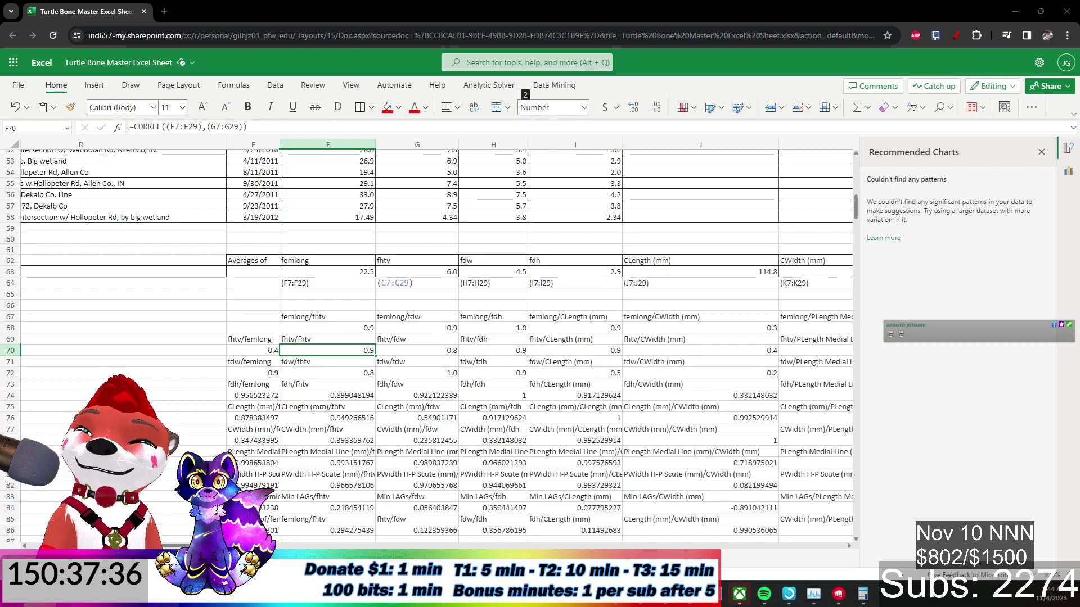
Check the ranges used by the femlong correlation formulas in row 68, from F68 to J68.
left_click(503, 327)
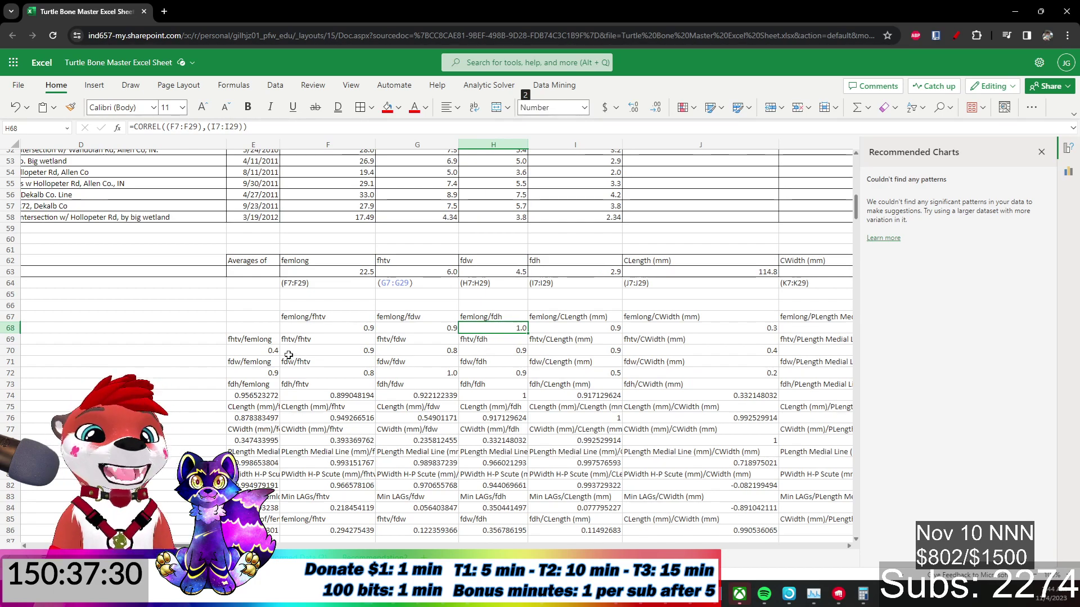
left_click(435, 325)
left_click(365, 325)
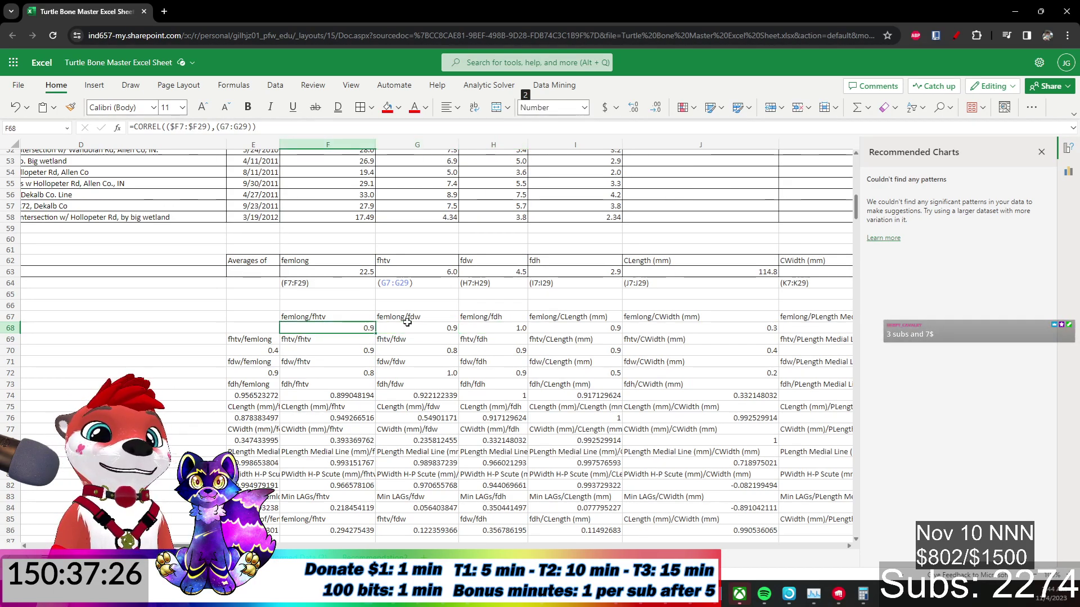
left_click(412, 326)
left_click(517, 326)
left_click(546, 326)
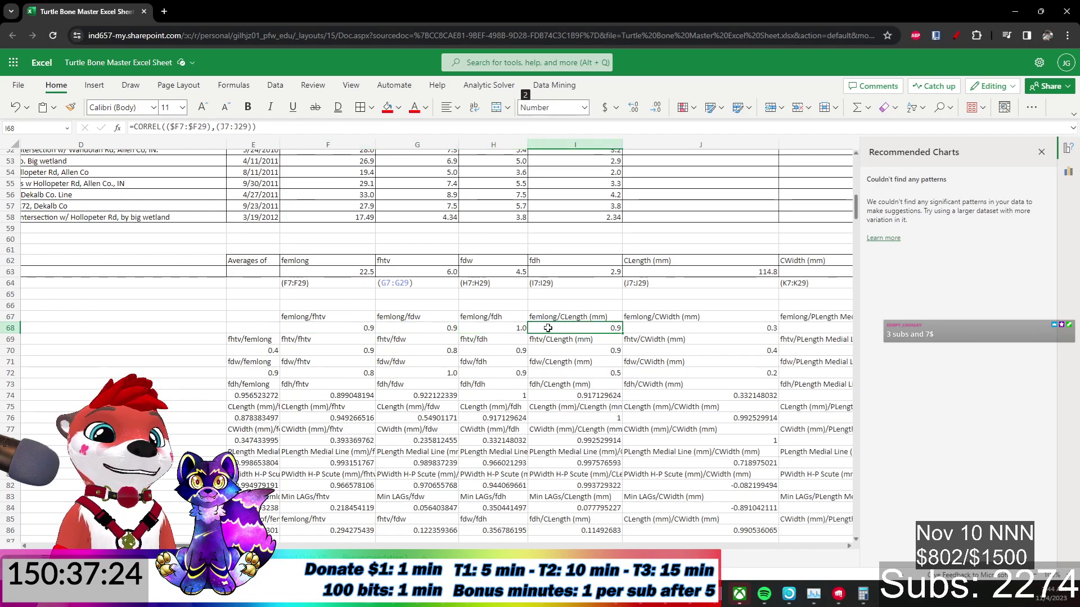
left_click(668, 327)
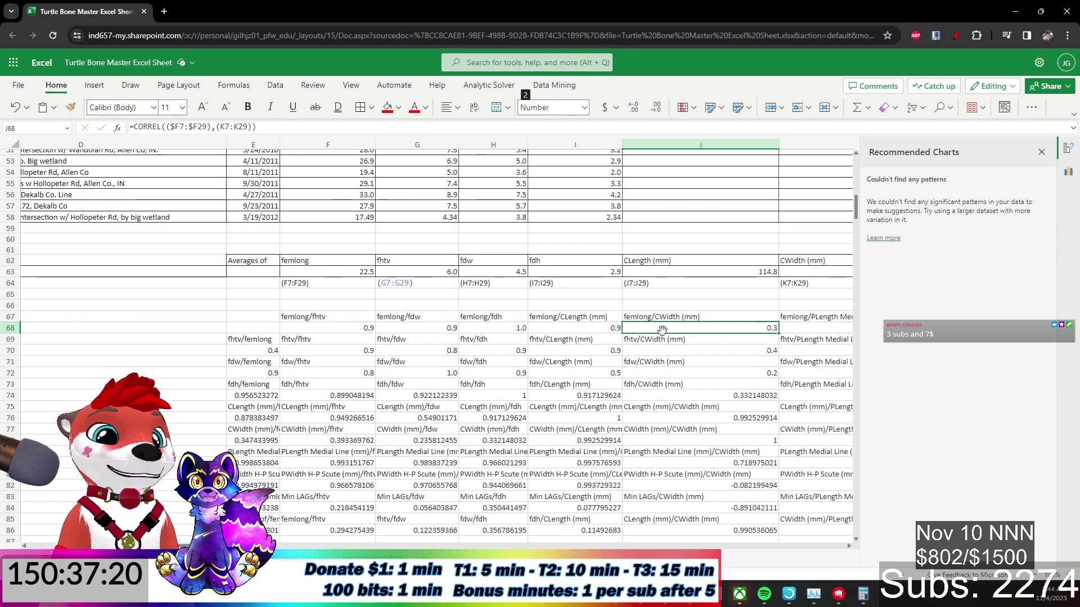
Fill the fhtv/fdh correlation formula in H70, anchored to $G7:$G29, back across G70, F70 and E70.
left_click(329, 348)
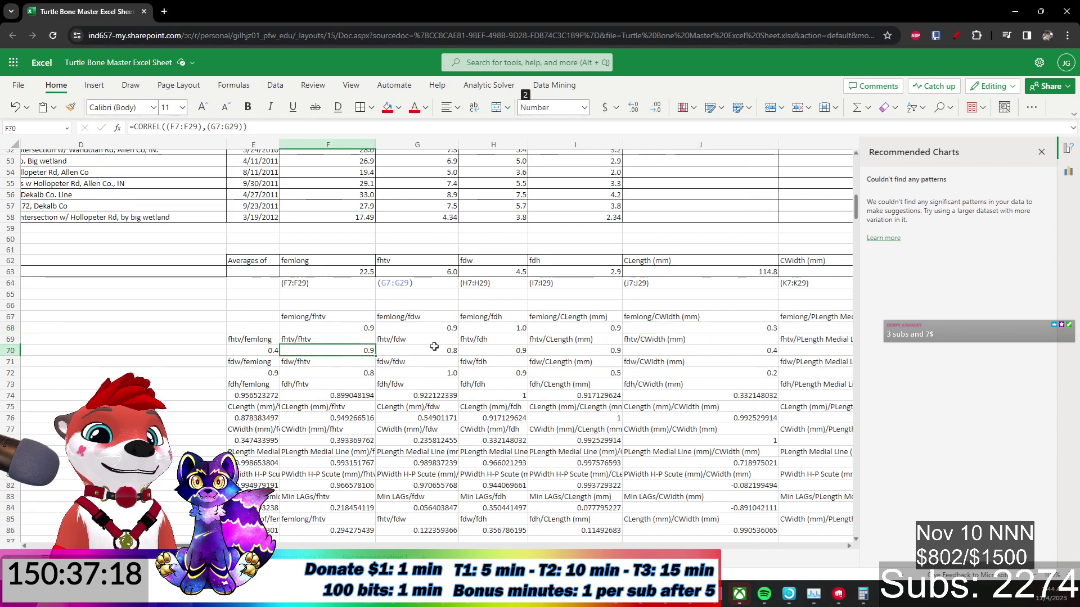
key("Right")
key("Right")
key("Right")
key("Right")
key("Right")
key("Right")
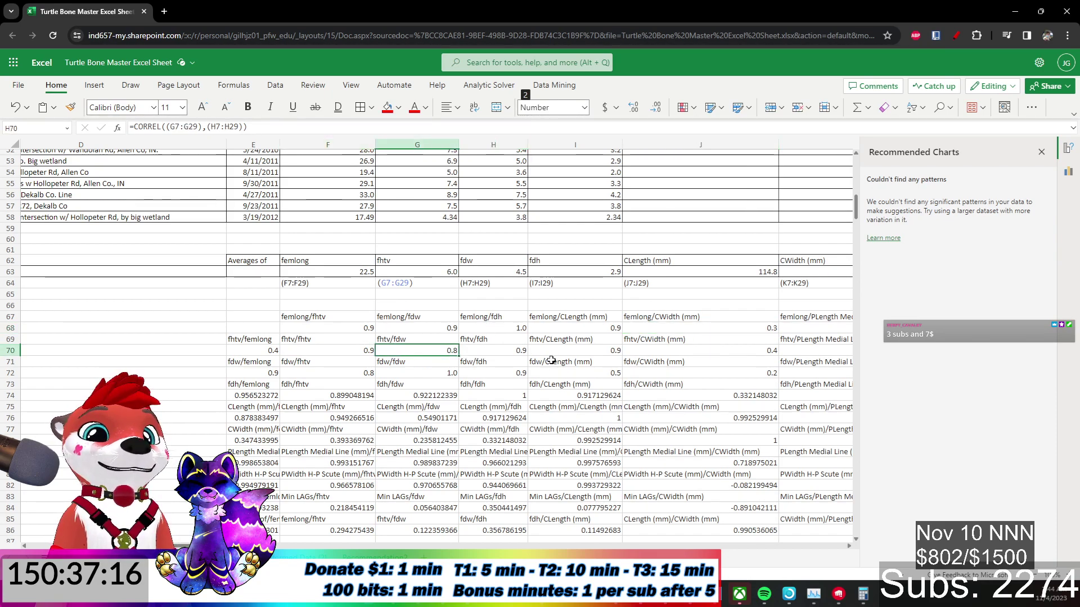
key("Left")
key("Left")
key("Left")
key("Left")
key("Left")
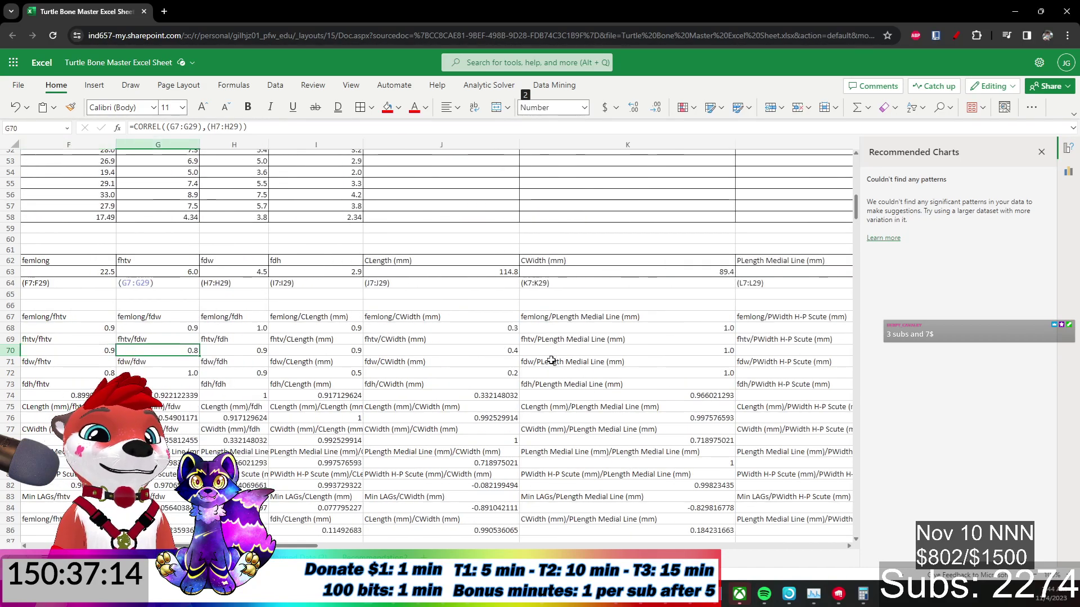
key("Right")
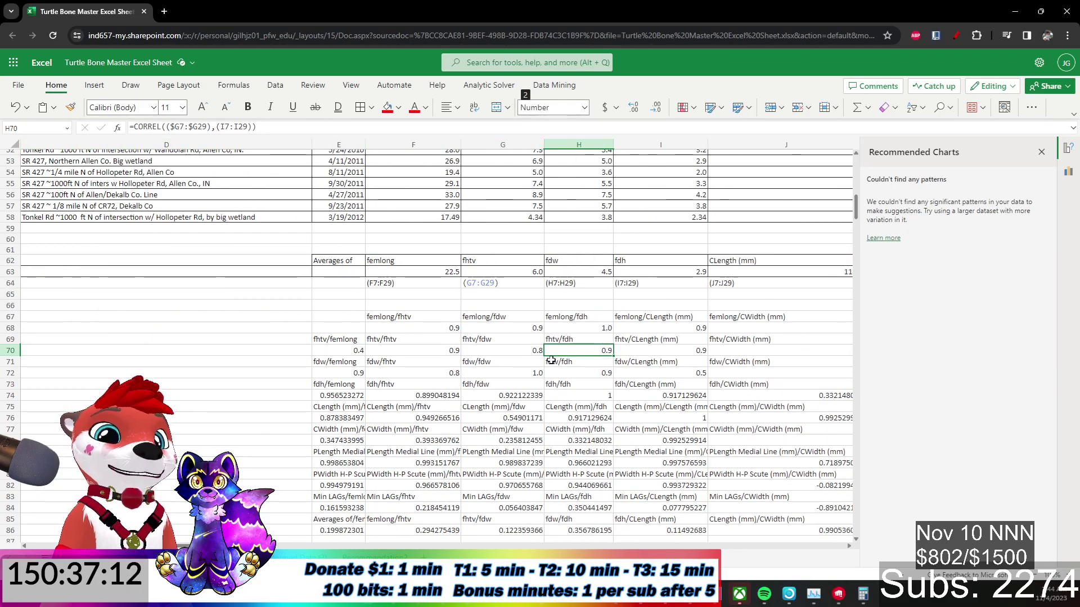
left_click_drag(610, 351, 366, 350)
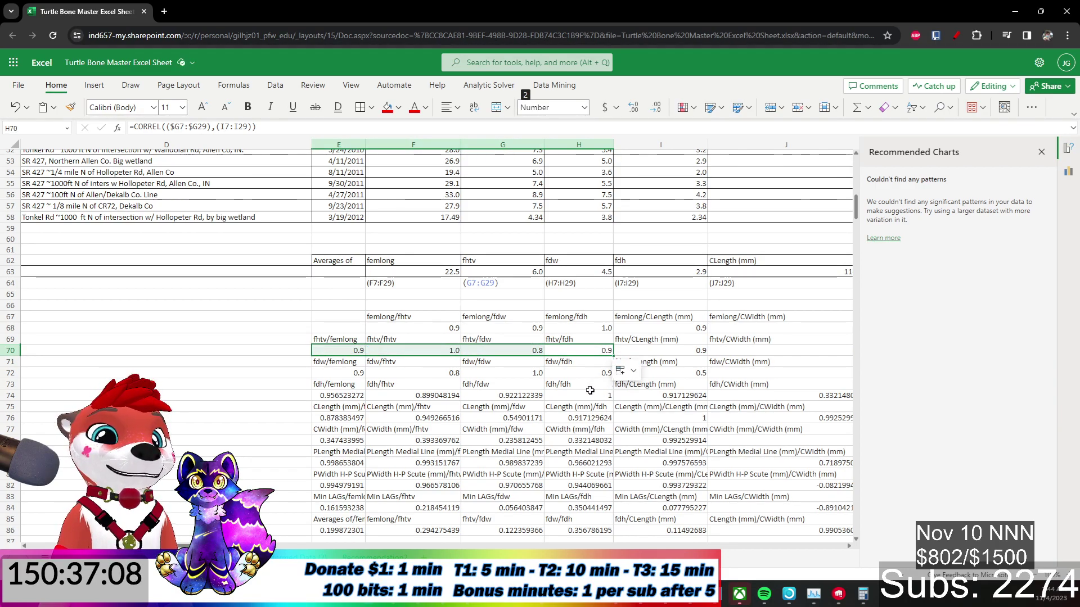
Check the anchored ranges in H72 and in column E's correlation formulas from row 72 down to row 86.
left_click(572, 374)
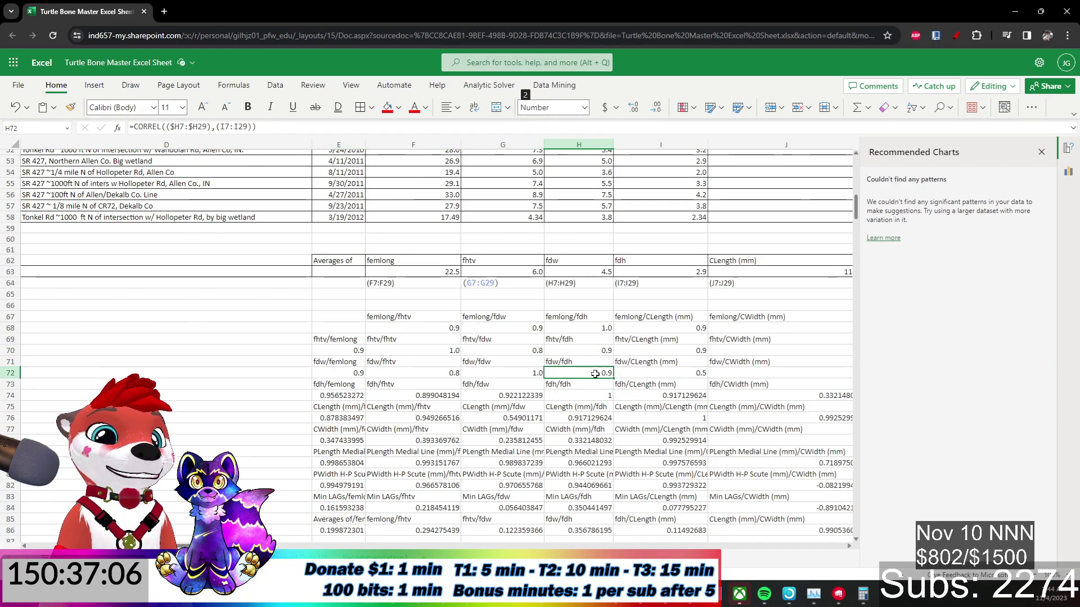
left_click(346, 371)
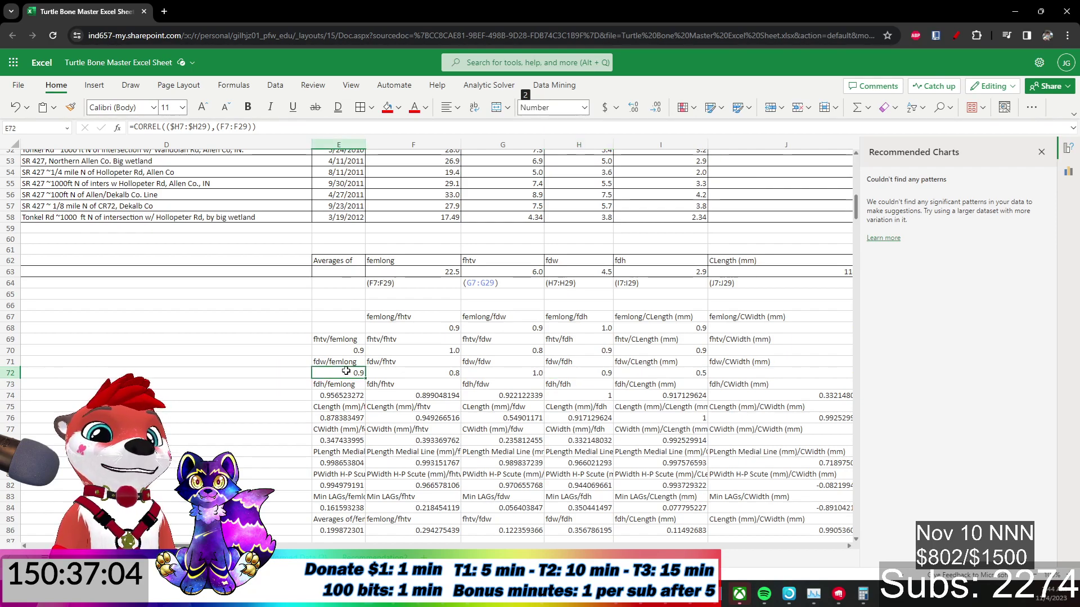
left_click(346, 396)
left_click(347, 418)
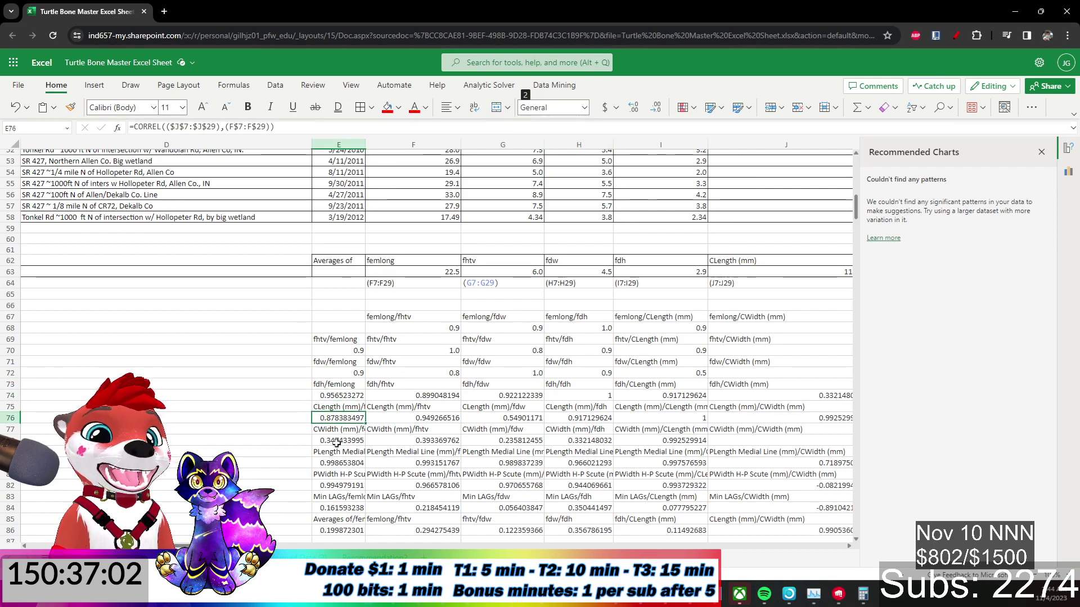
left_click(355, 461)
left_click(349, 441)
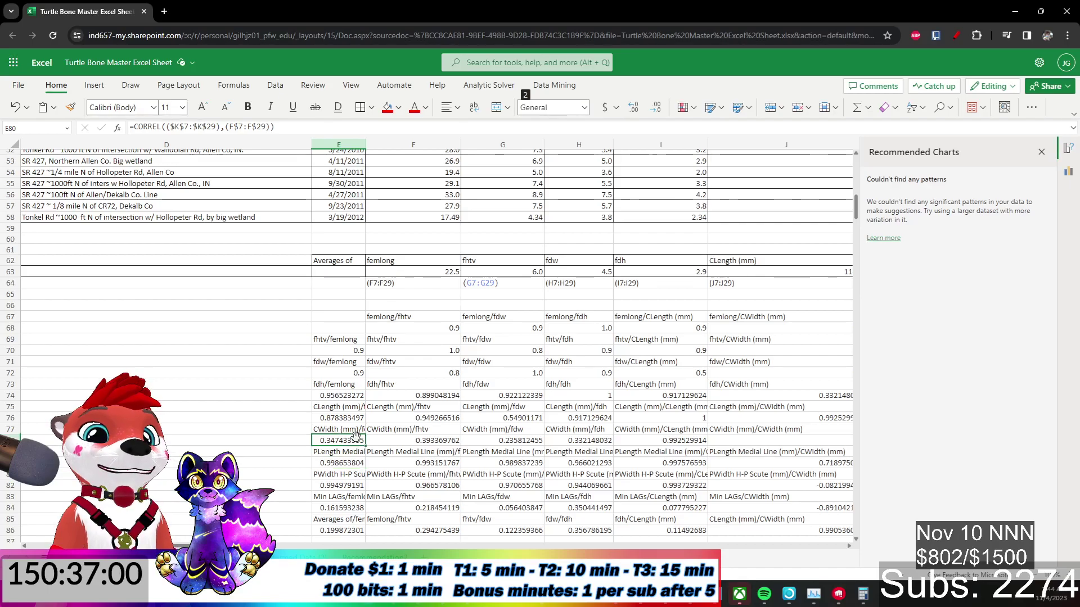
key("Down")
key("Down")
key("Down")
key("Down")
key("Down")
key("Down")
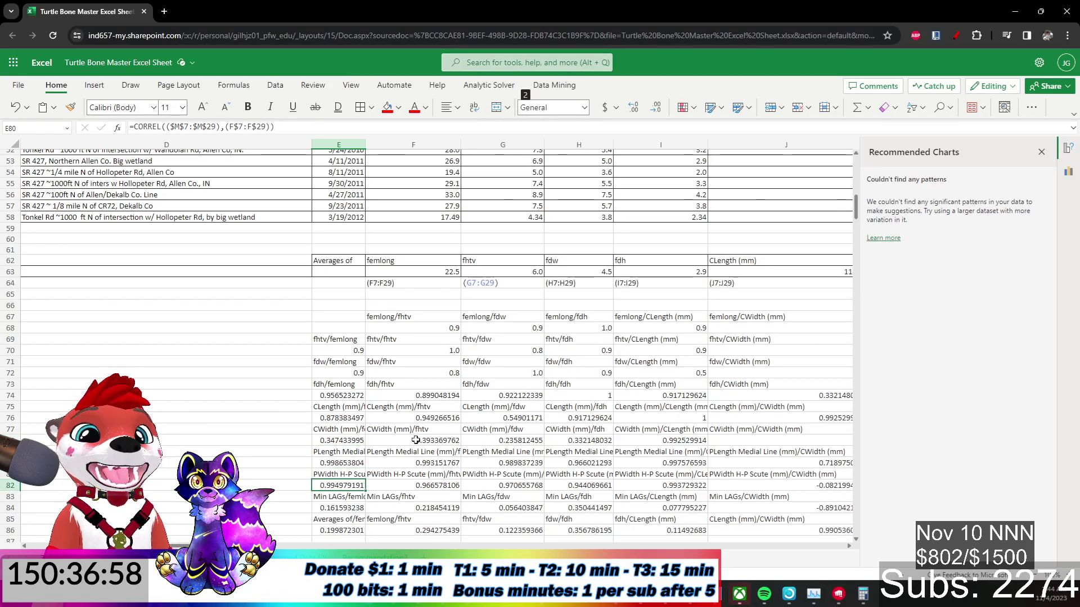
key("Down")
key("Down")
key("Down")
key("Down")
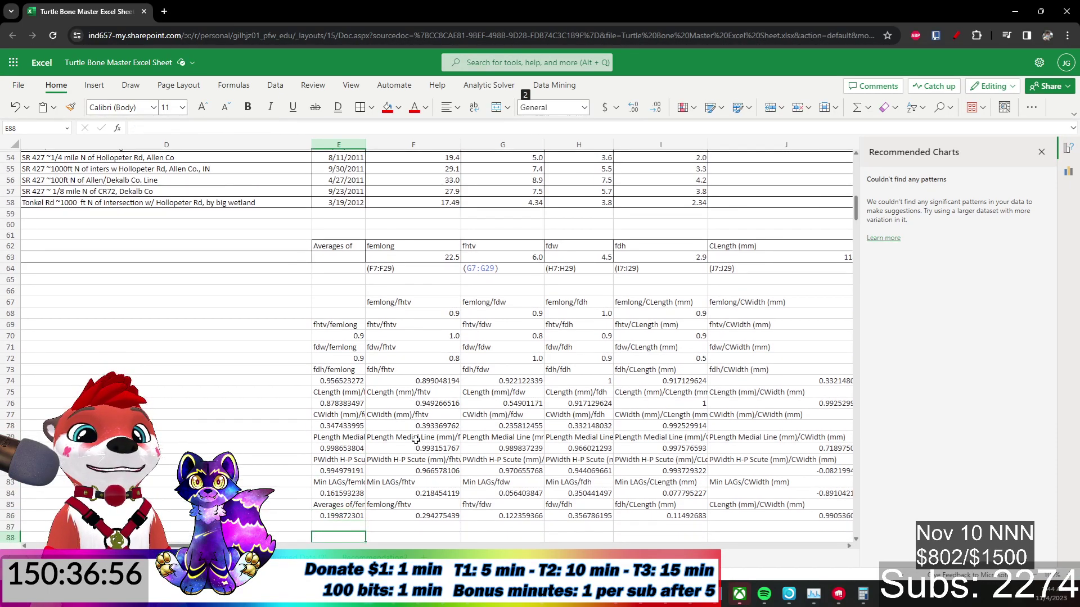
key("Up")
key("Up")
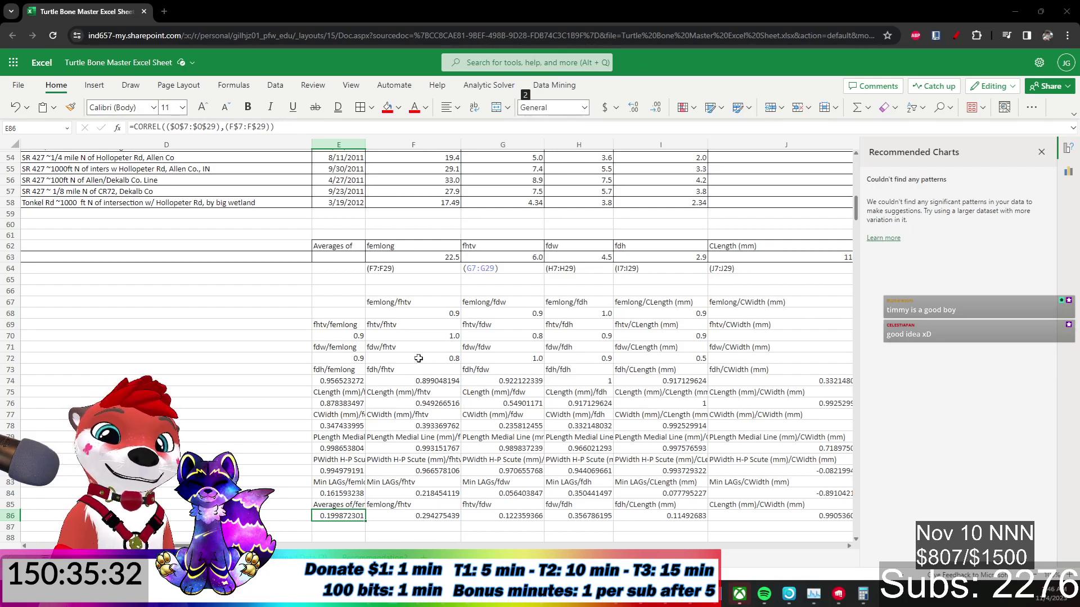
Try to move the fhtv/femlong label and correlation from E69:E70 to F69:F70, over the fhtv/fhtv pair.
left_click(374, 381)
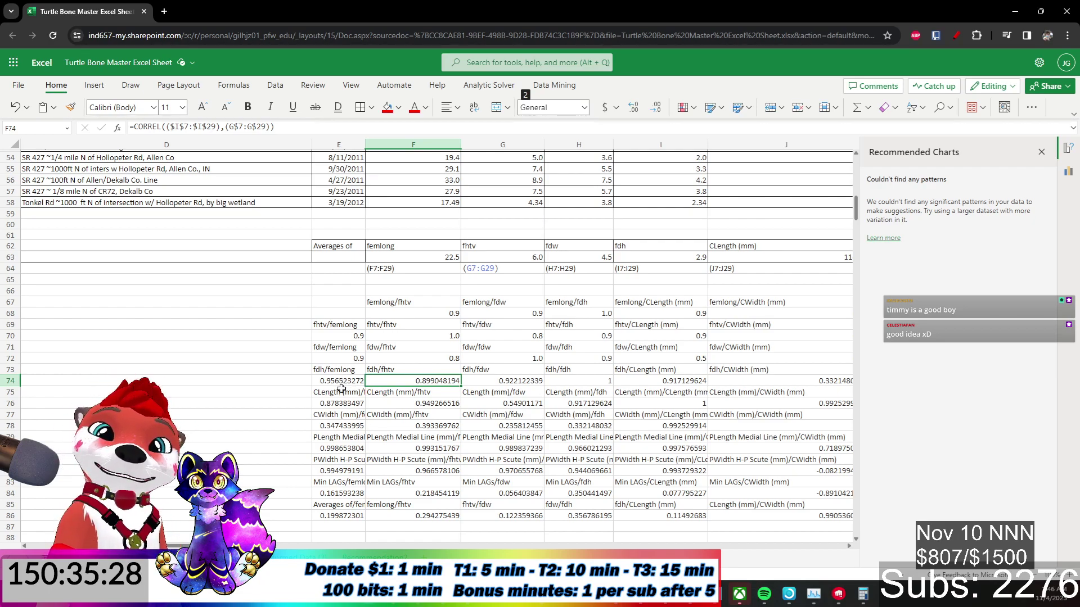
left_click(352, 334)
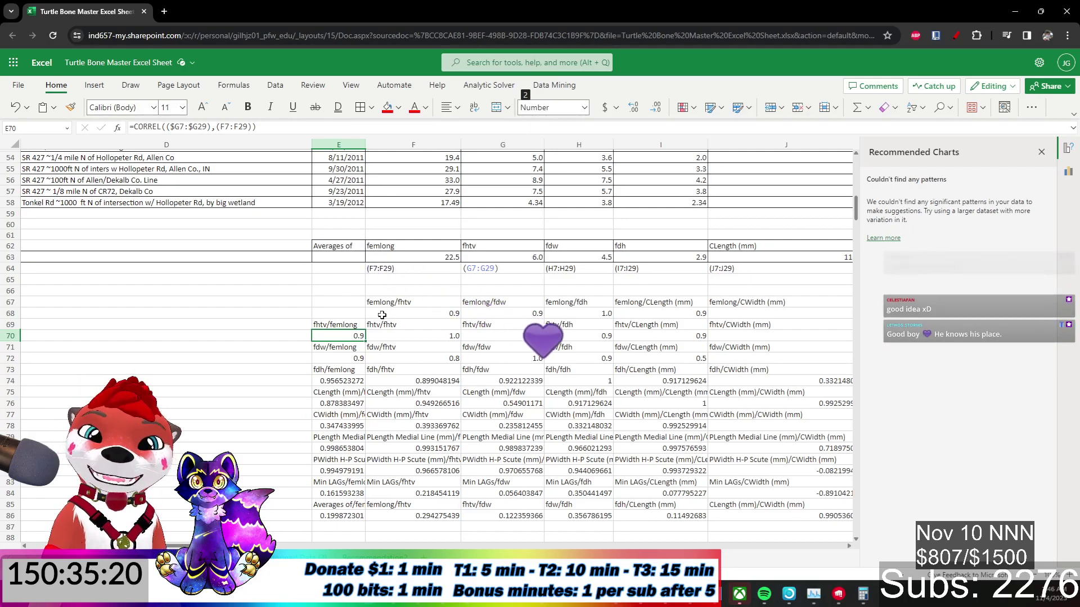
key("Up")
key("shift+Down")
key("ctrl+x")
key("Right")
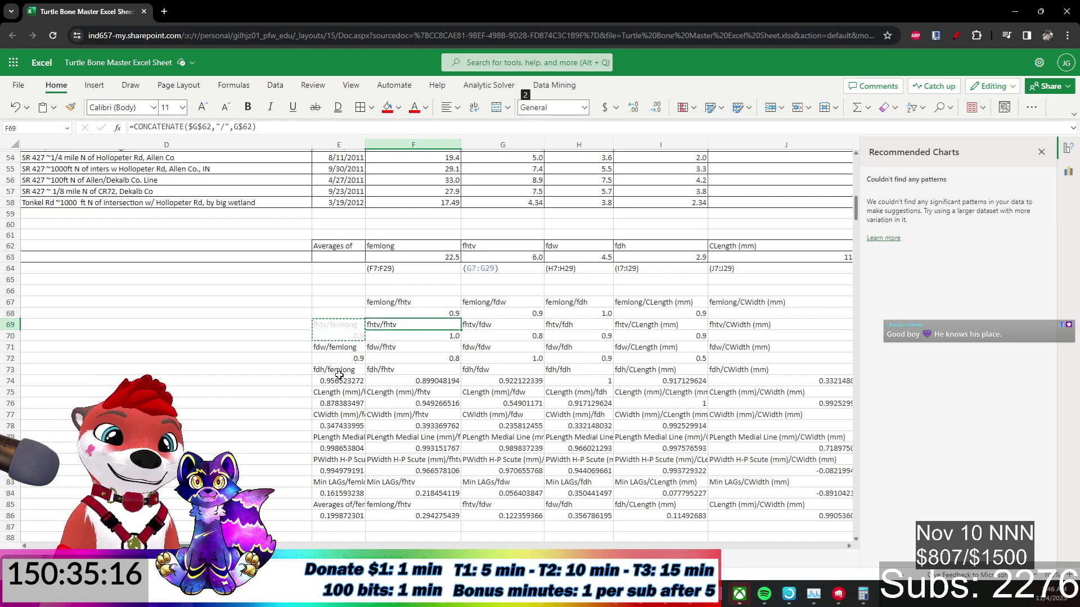
key("ctrl+v")
Try to move the fdw/femlong and fdw/fhtv pairs from E71:F72 to the range starting at G71.
key("Down")
key("Left")
key("Down")
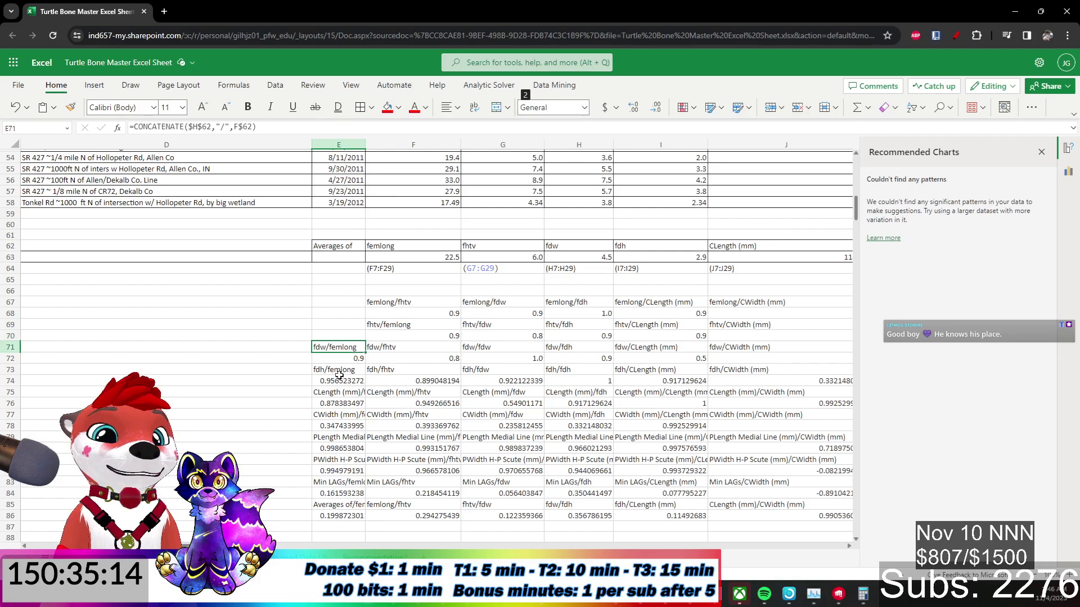
key("shift+Down")
key("shift+Right")
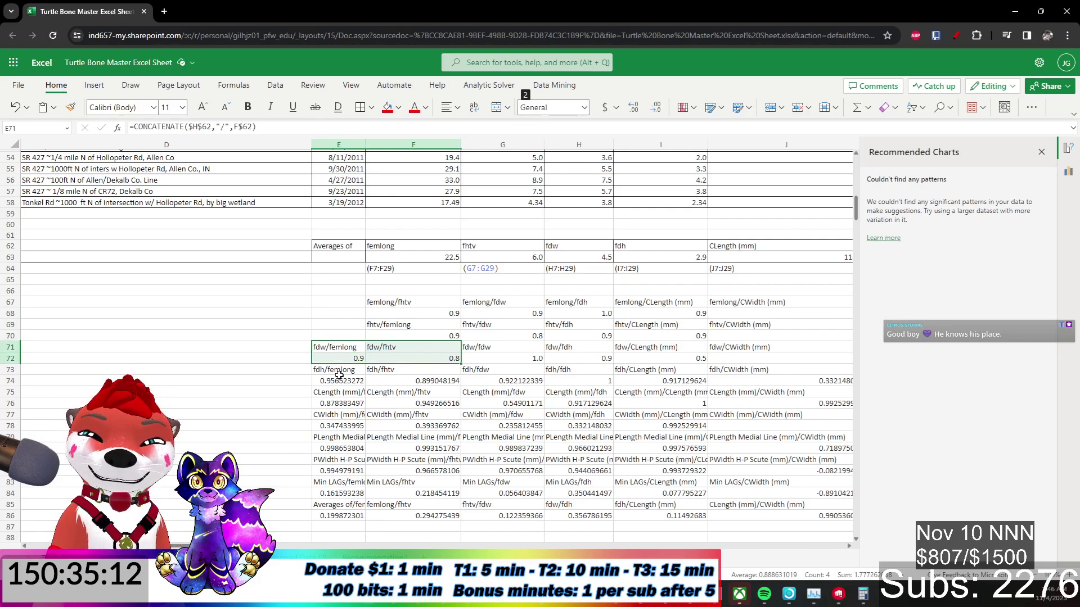
key("ctrl+x")
key("Right")
key("Right")
key("ctrl+v")
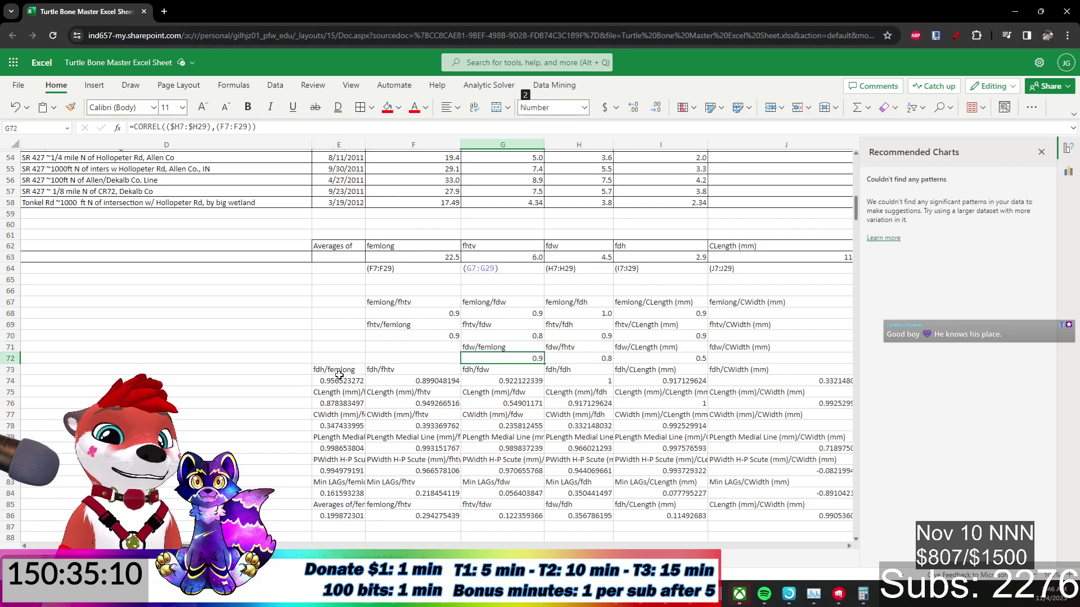
key("Left")
key("Left")
key("Down")
key("Down")
key("shift+Down")
key("shift+Down")
key("shift+Right")
key("shift+Right")
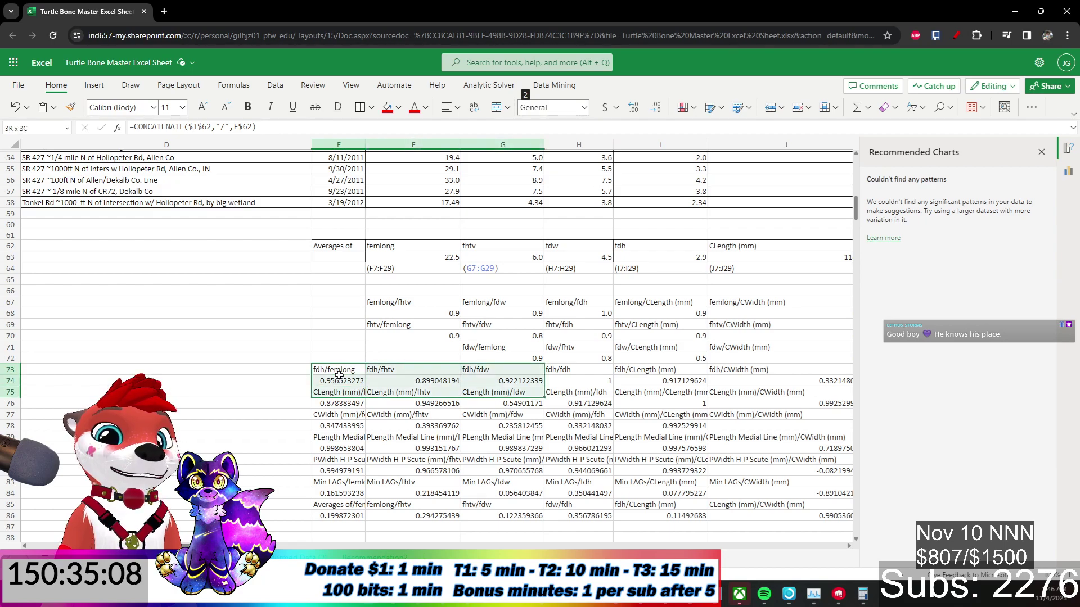
key("shift+Down")
key("shift+Up")
key("shift+Up")
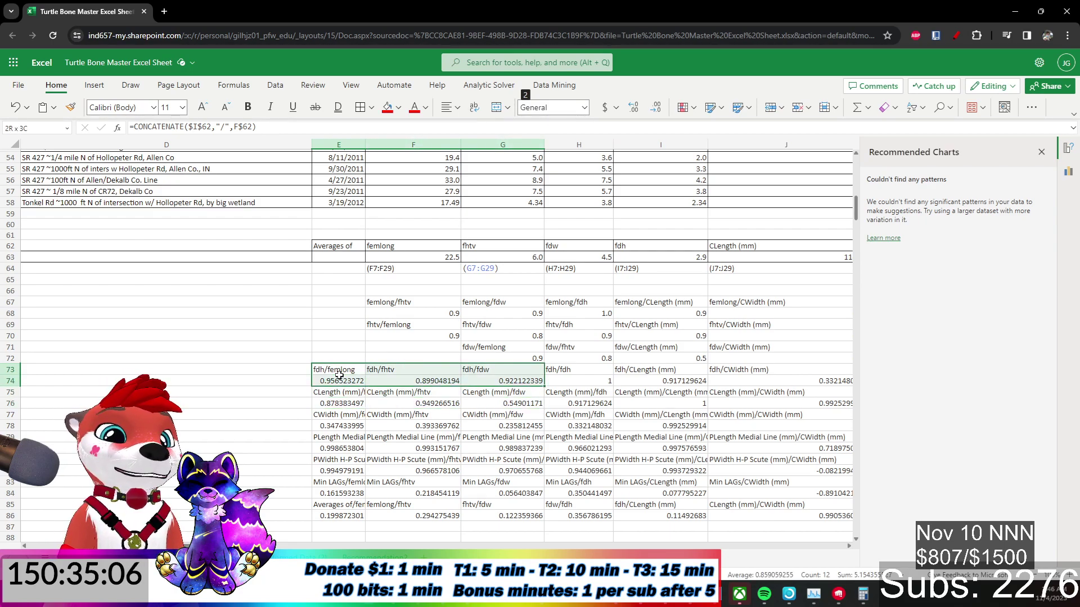
key("ctrl+x")
key("Right")
key("Right")
key("Right")
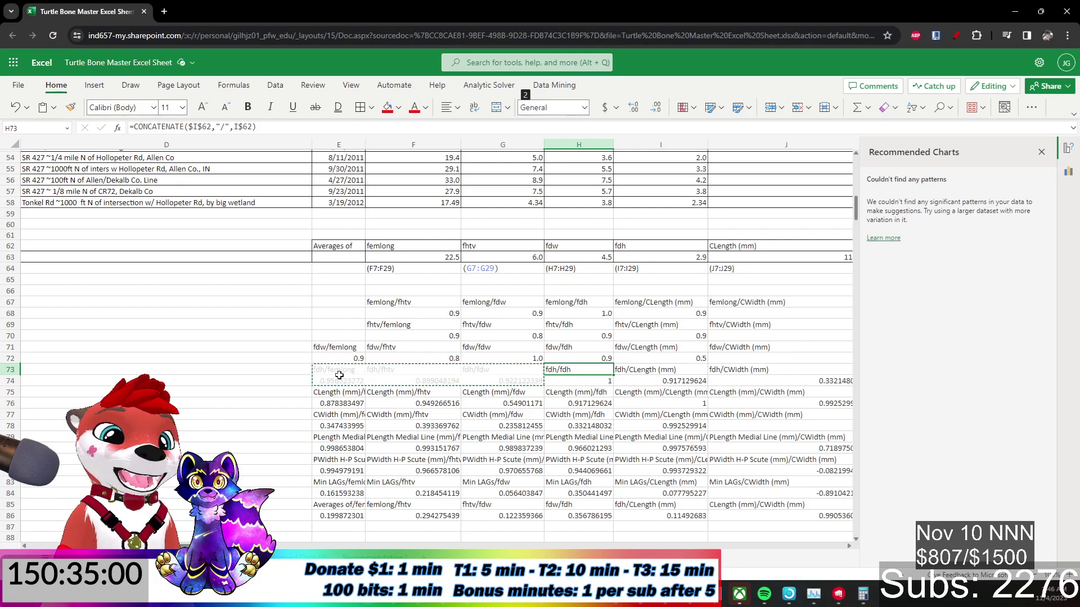
left_click(215, 357)
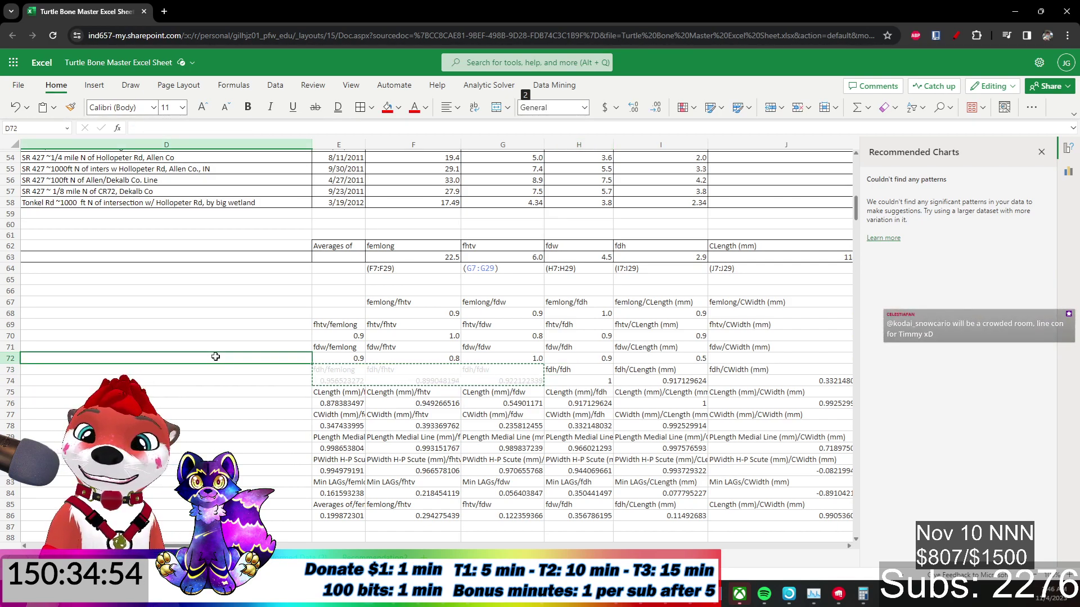
Move the fdw/femlong and fdw/fhtv pairs from E71:F72 to F71:G72, replacing the fdw/fdw self-correlation.
left_click(312, 344)
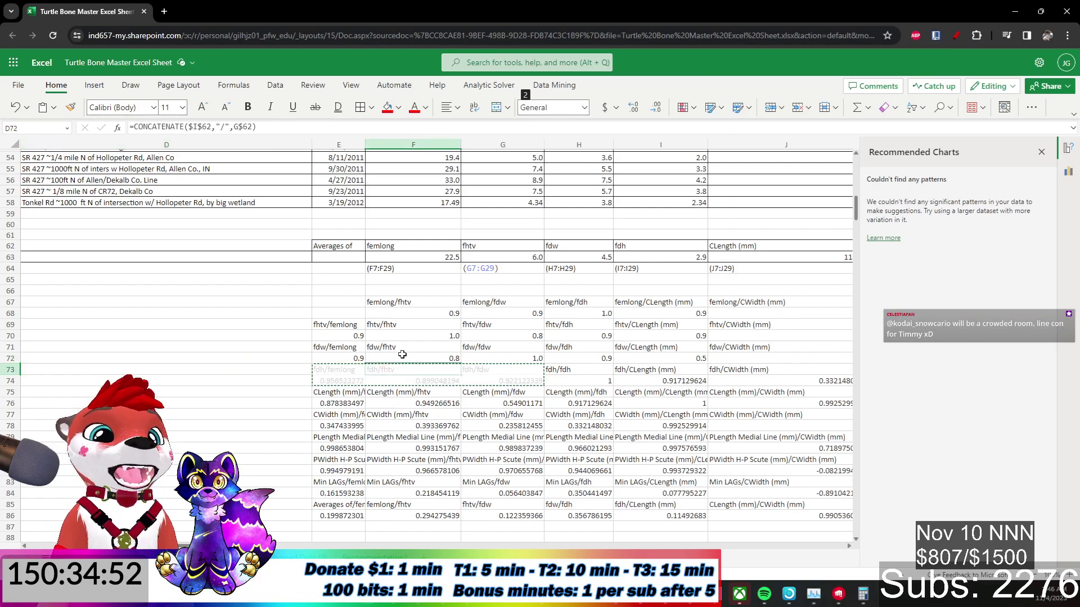
left_click_drag(356, 349, 432, 363)
key("ctrl+c")
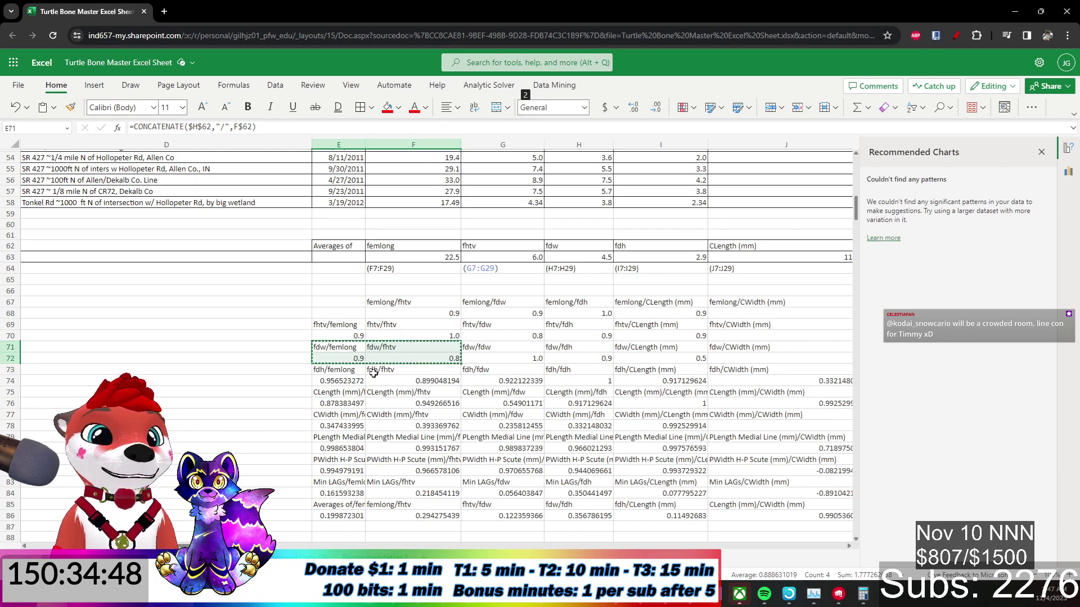
key("Right")
key("ctrl+v")
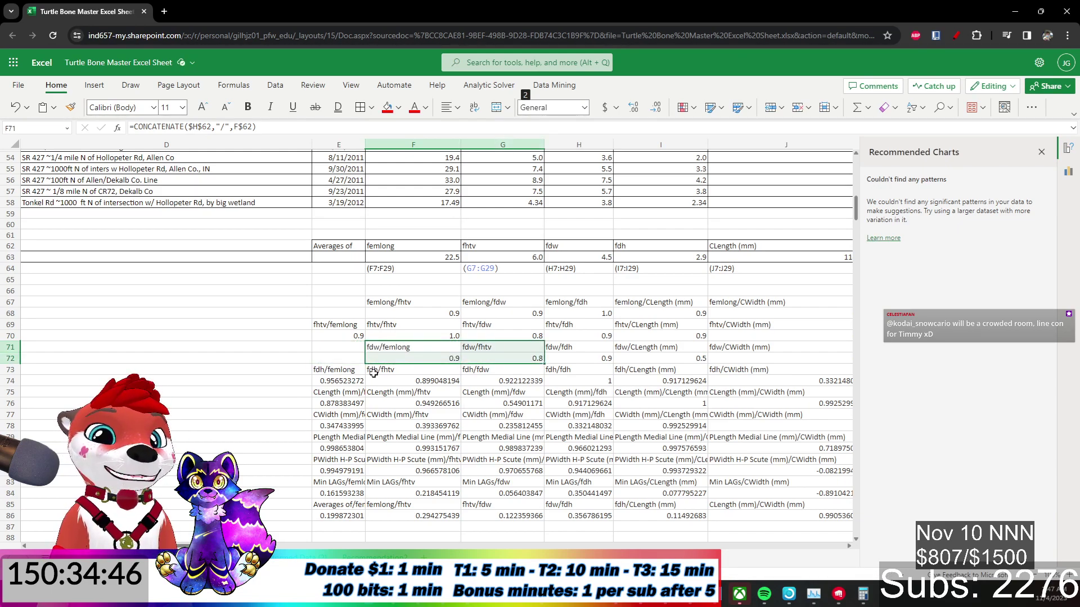
Move the fhtv/femlong label and correlation from E69:E70 to F69:F70, replacing the fhtv/fhtv self-correlation.
key("Left")
key("Down")
key("Up")
key("Up")
key("Up")
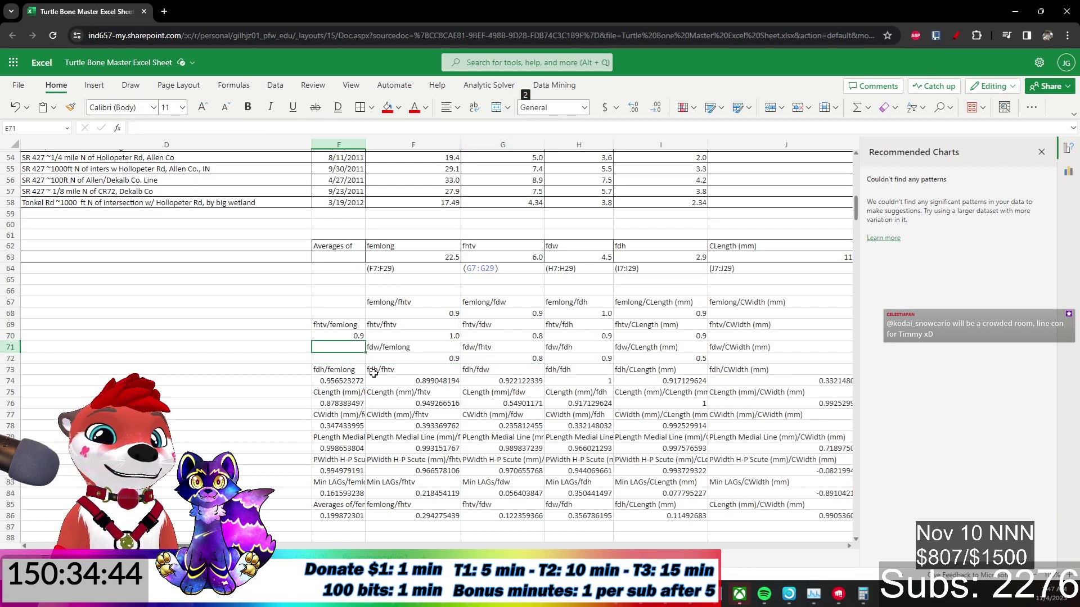
key("shift+Down")
key("ctrl+x")
key("Right")
key("ctrl+v")
Move the fdh/femlong, fdh/fhtv and fdh/fdw pairs from E73:G74 to F73:H74, replacing the fdh/fdh self-correlation.
key("Down")
key("Down")
key("Down")
key("Down")
key("Left")
key("shift+Right")
key("shift+Right")
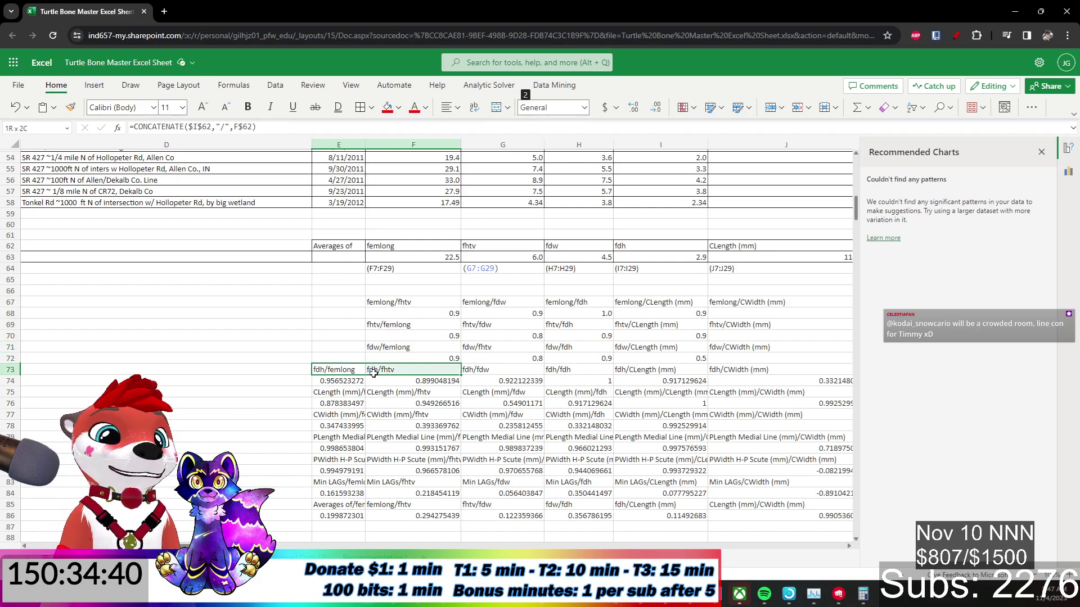
key("shift+Down")
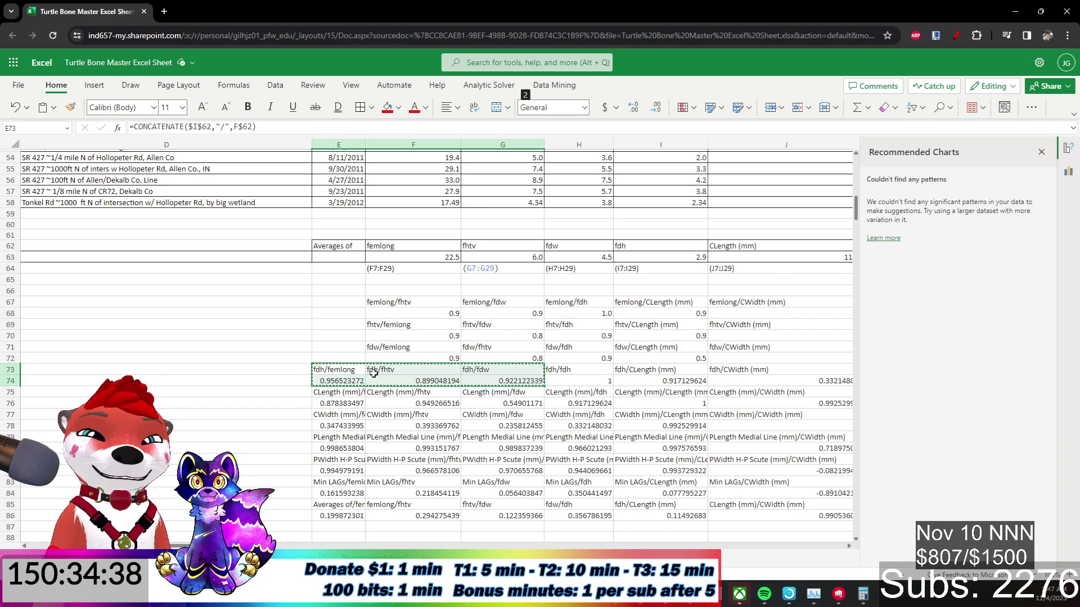
key("ctrl+x")
key("Right")
key("ctrl+v")
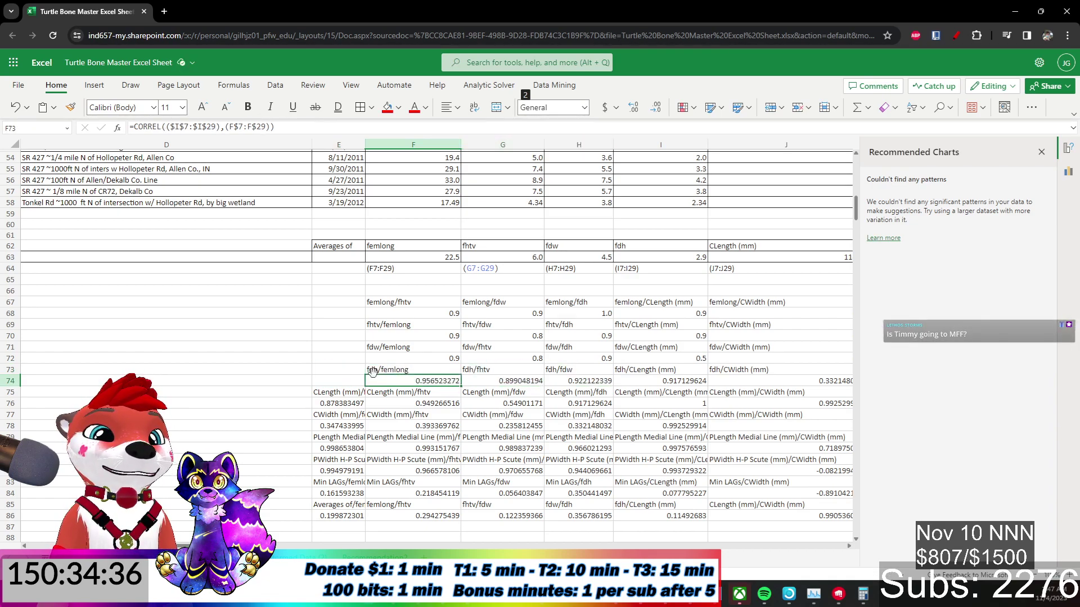
Move the CLength pairs from E75:H76 to F75:I76, replacing the CLength/CLength self-correlation.
key("Down")
key("Down")
key("Left")
key("shift+Down")
key("shift+Right")
key("shift+Right")
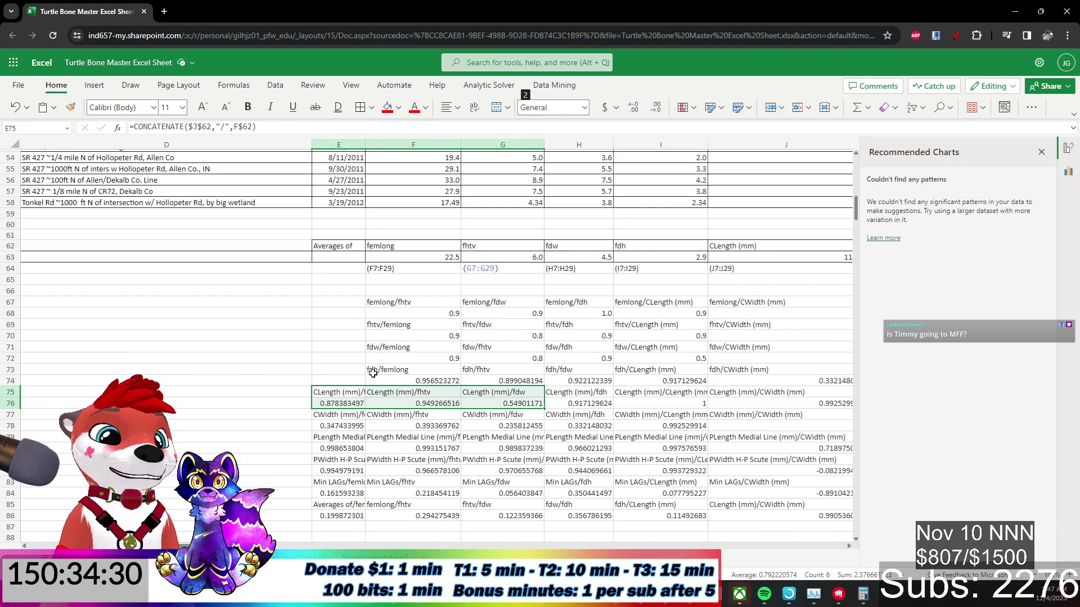
left_click(550, 392)
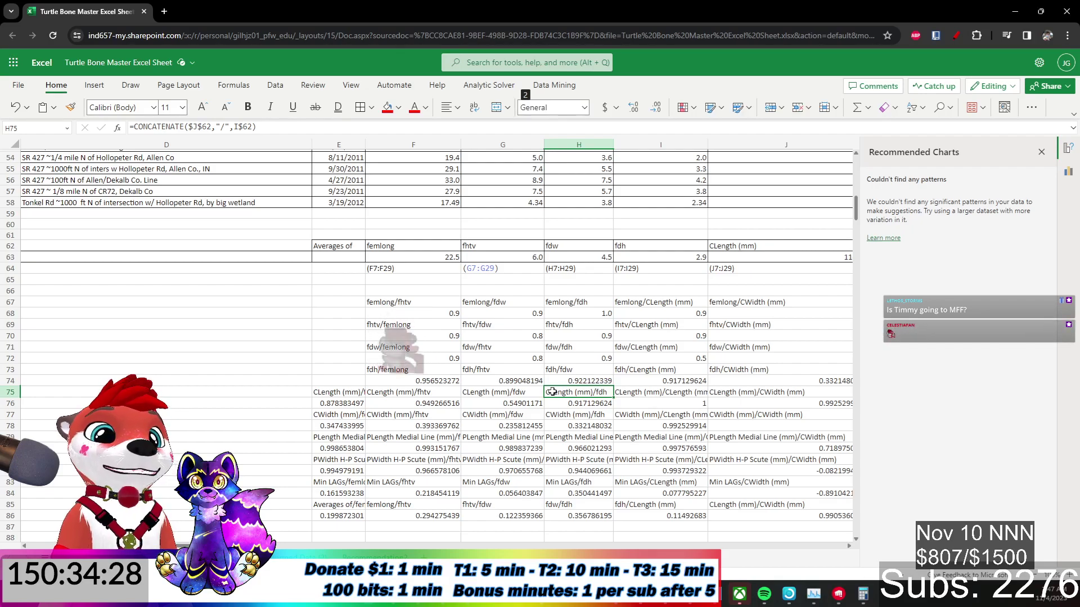
key("Right")
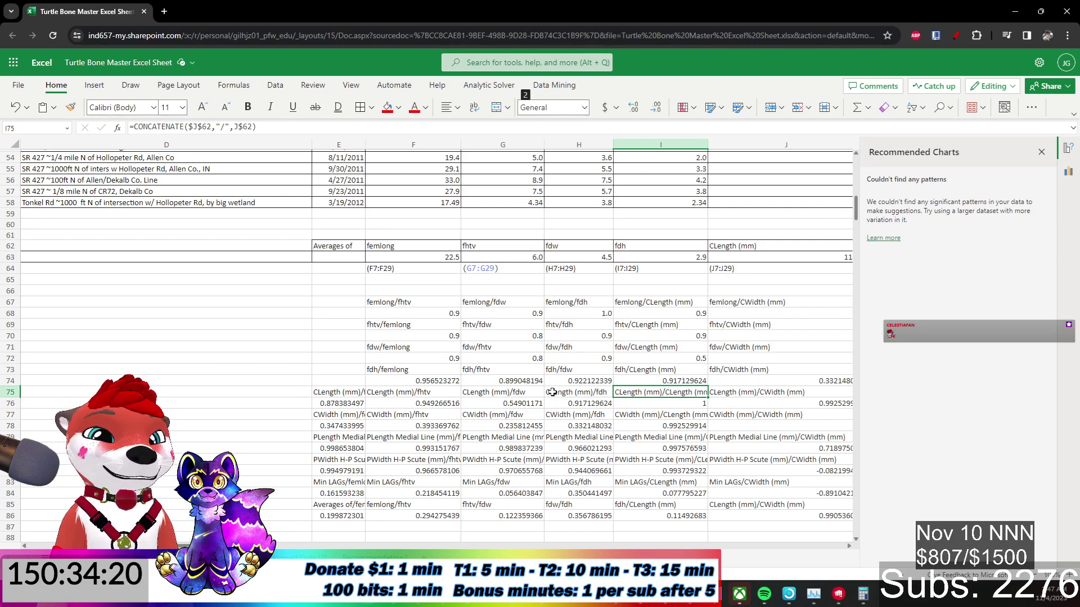
key("Left")
key("Left")
key("Left")
key("Left")
key("shift+Down")
key("shift+Right")
key("shift+Right")
key("shift+Right")
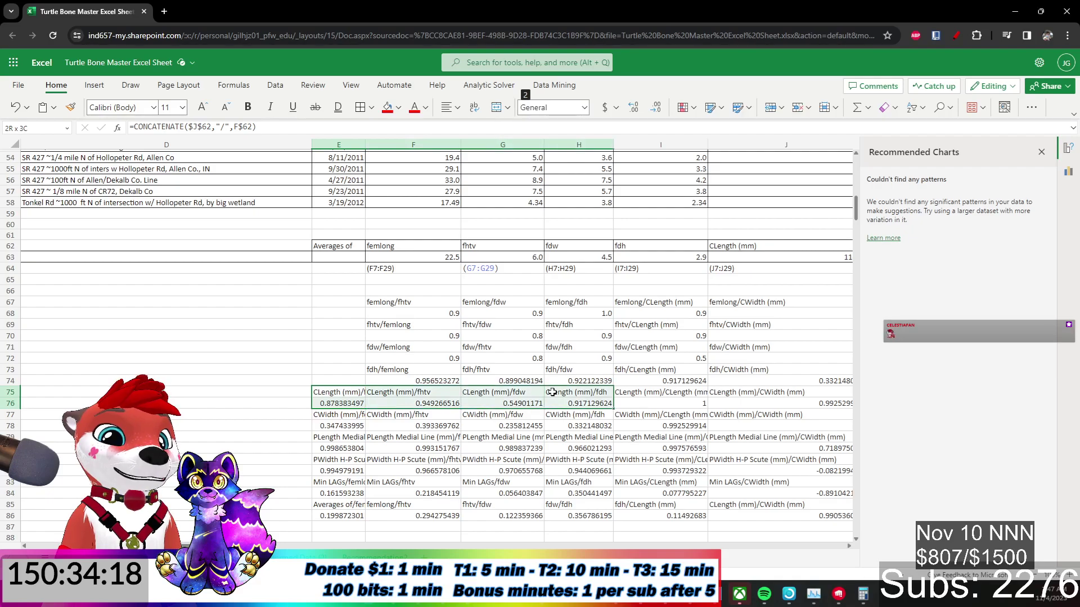
key("ctrl+x")
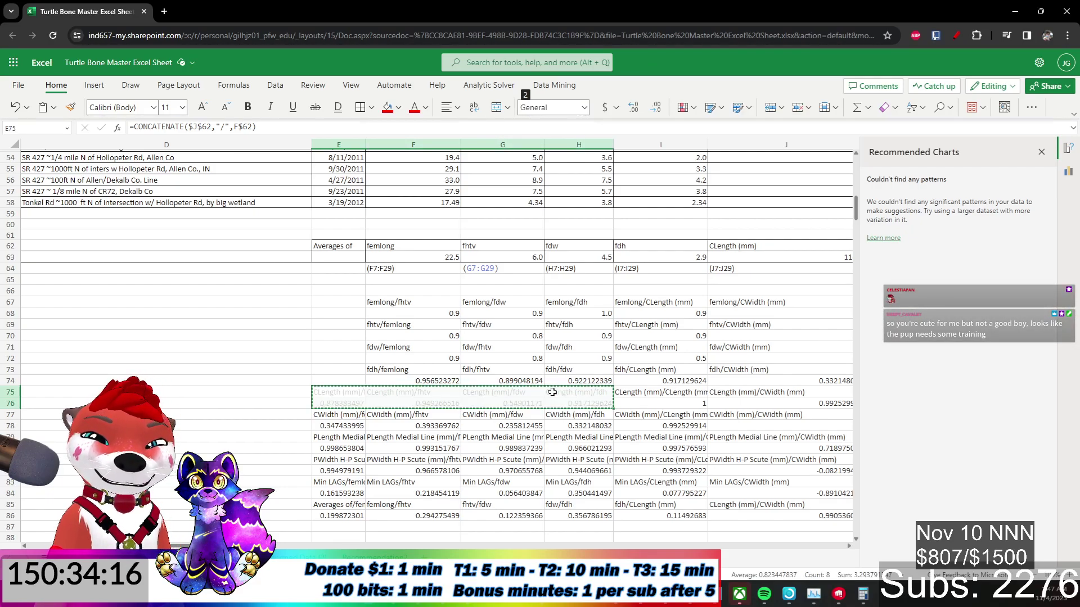
key("Right")
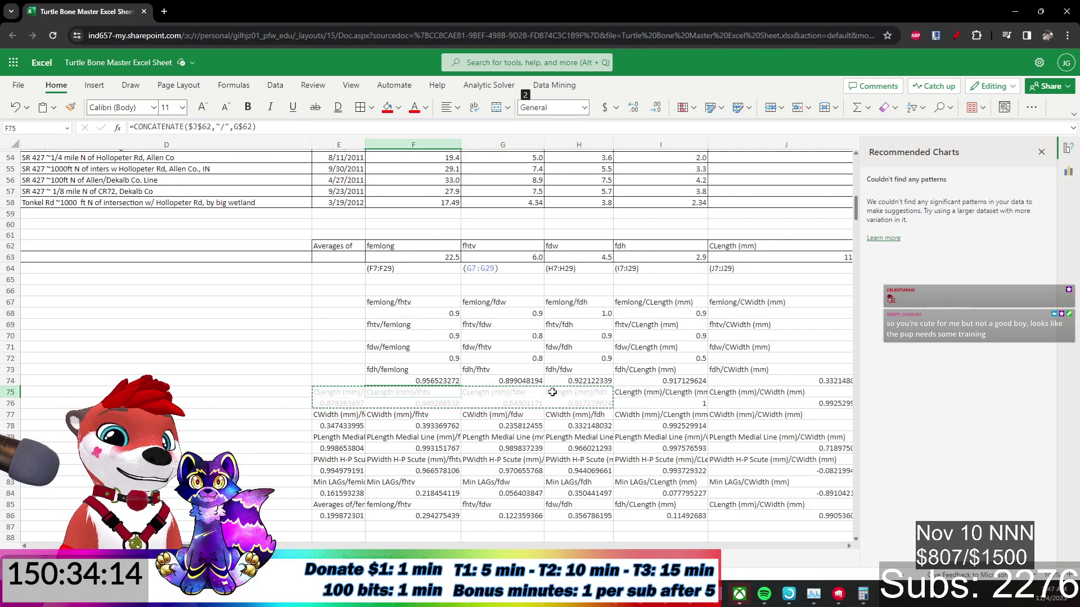
key("ctrl+v")
key("Down")
key("Down")
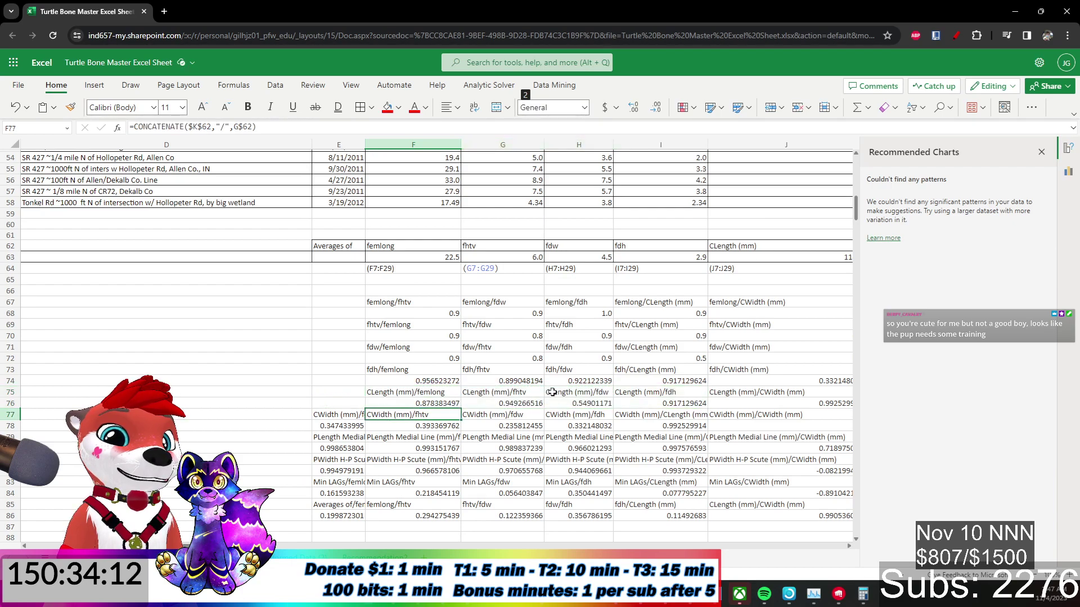
Move the CWidth pairs from E77:I78 to F77:J78, replacing the CWidth/CWidth self-correlation.
key("Right")
key("Right")
key("Right")
key("Right")
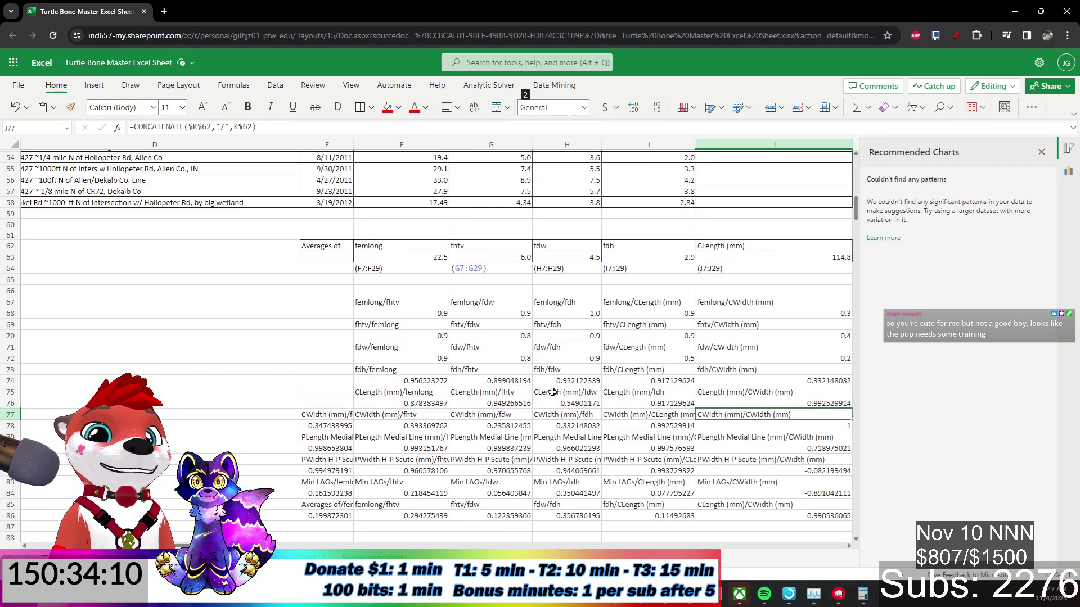
key("Down")
key("Left")
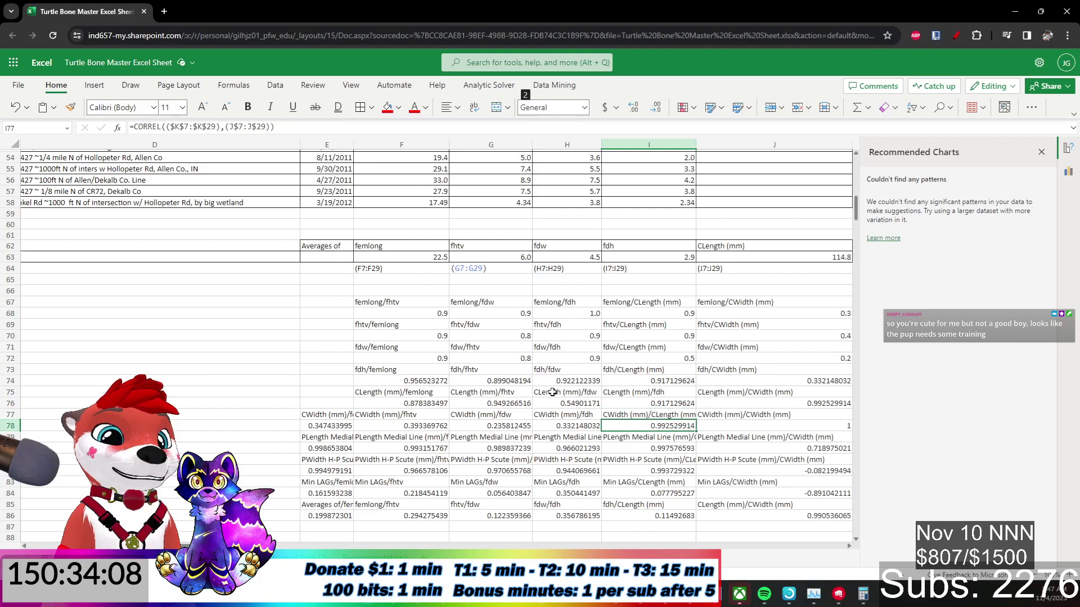
key("shift+Up")
key("shift+Left")
key("shift+Left")
key("shift+Left")
key("shift+Left")
key("ctrl+c")
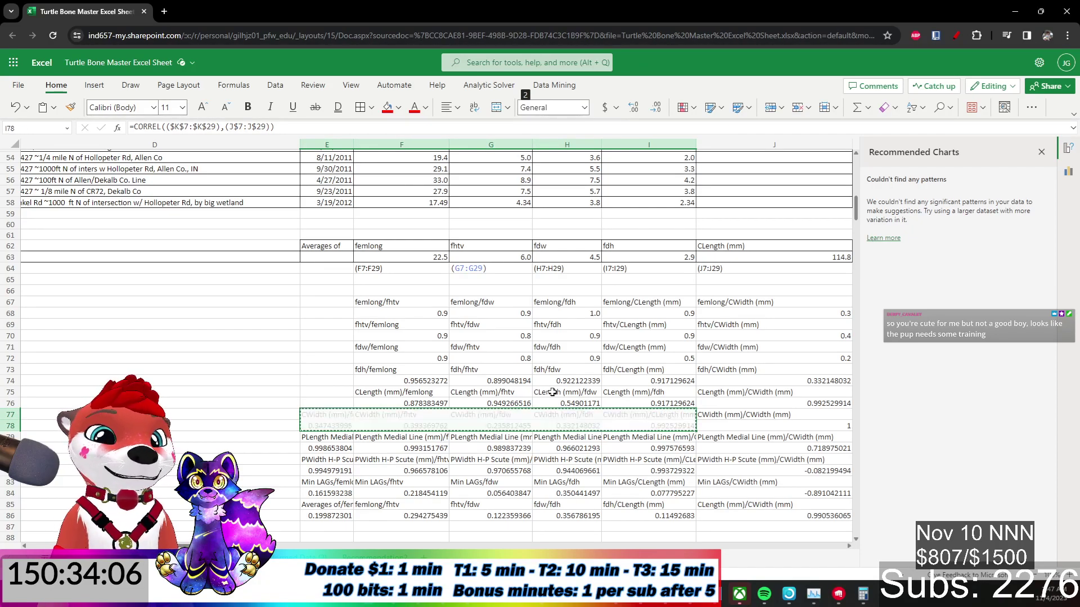
key("Right")
key("Left")
key("Left")
key("Left")
key("Left")
key("Left")
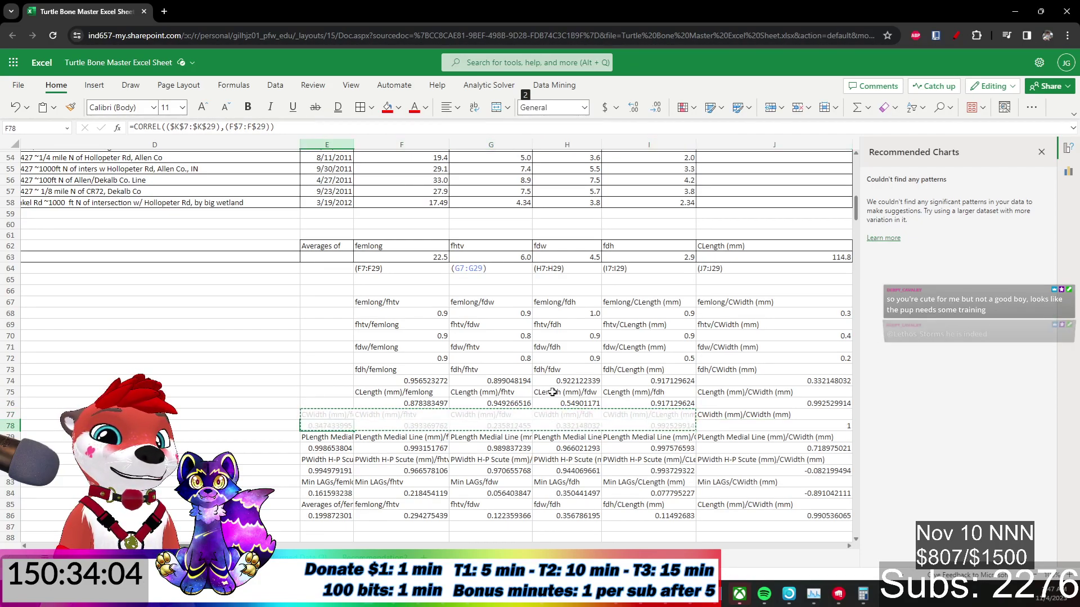
key("Right")
key("Right")
key("Right")
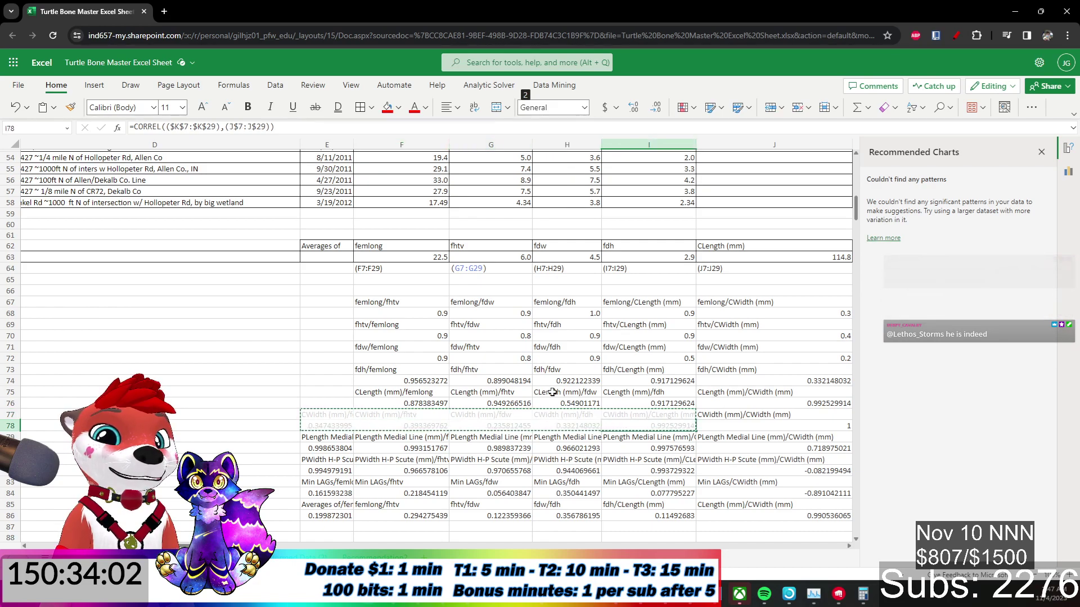
left_click(343, 416)
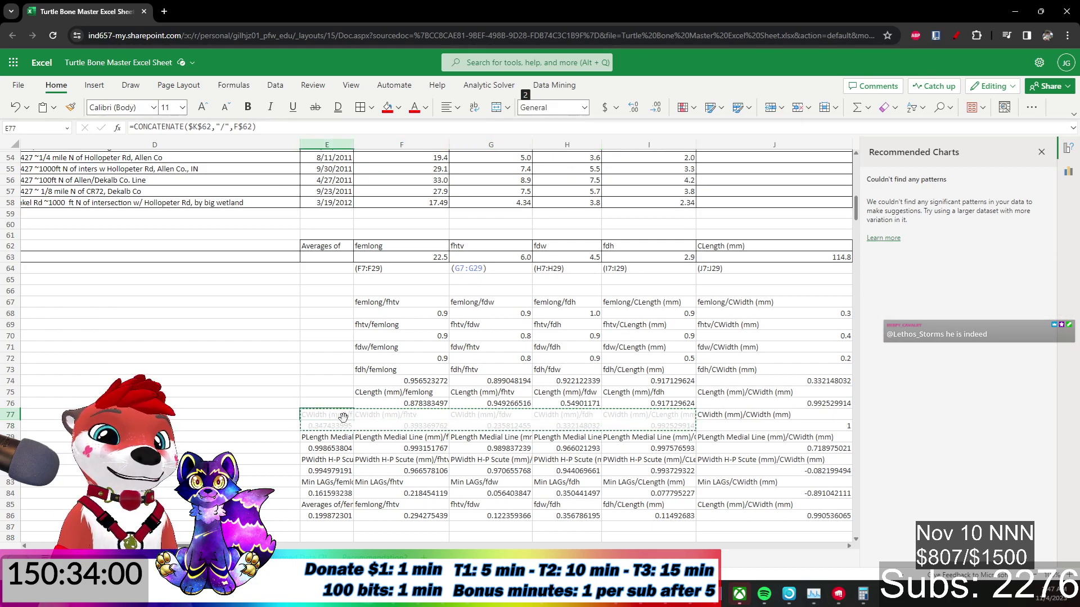
key("shift+Right")
key("shift+Right")
key("shift+Right")
key("shift+Right")
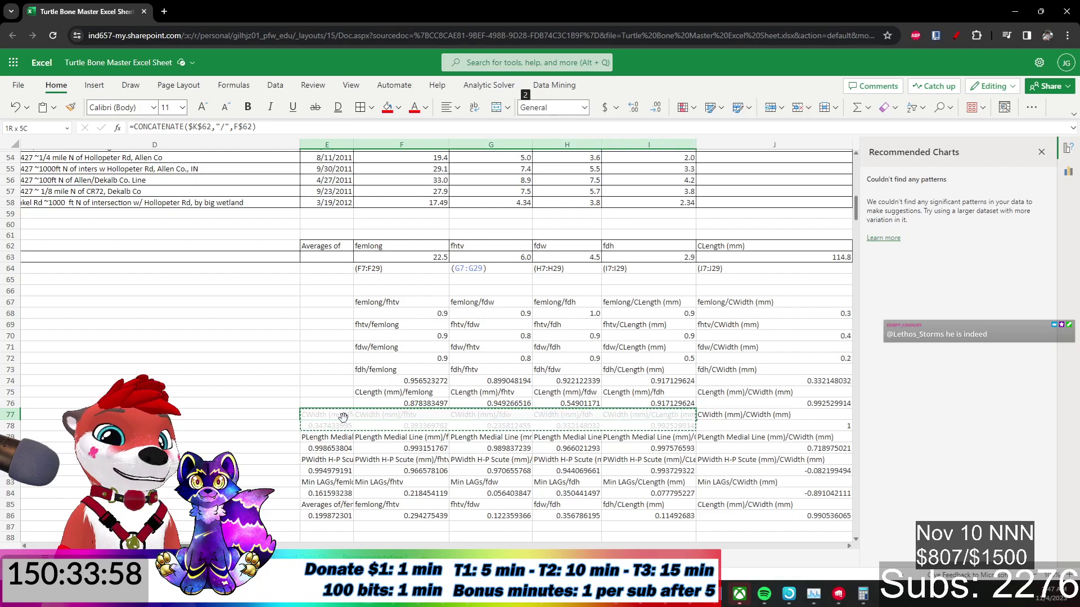
key("ctrl+z")
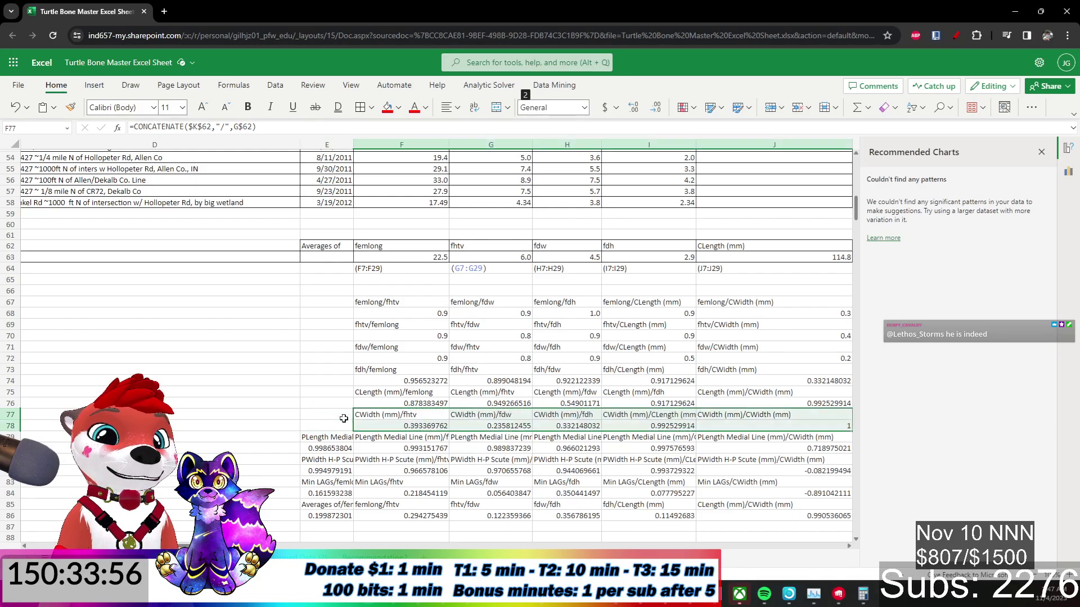
key("ctrl+z")
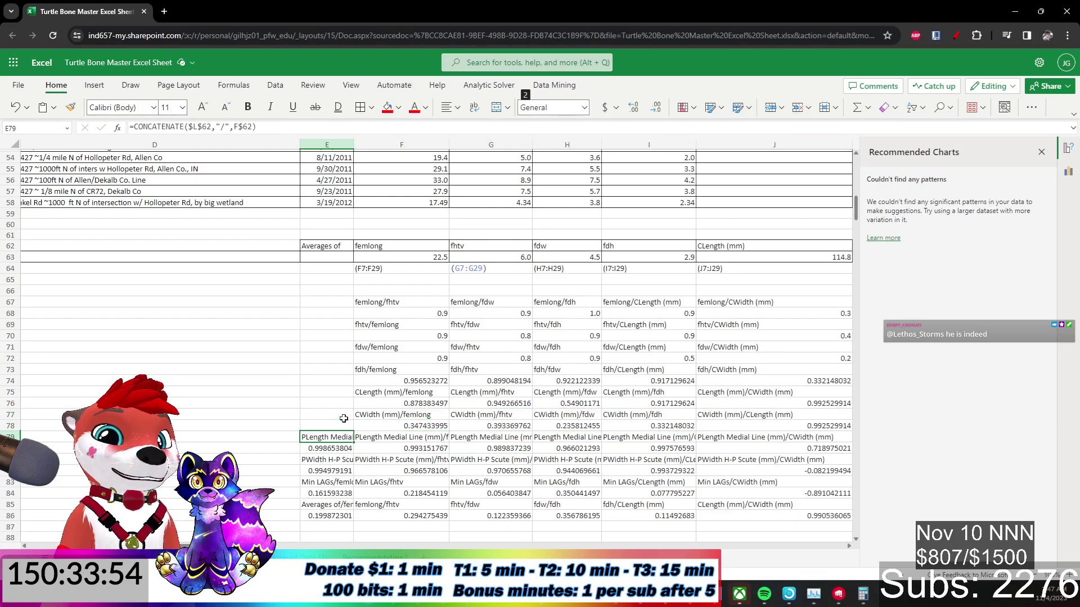
key("Right")
key("Right")
key("Right")
key("Right")
key("Right")
key("Right")
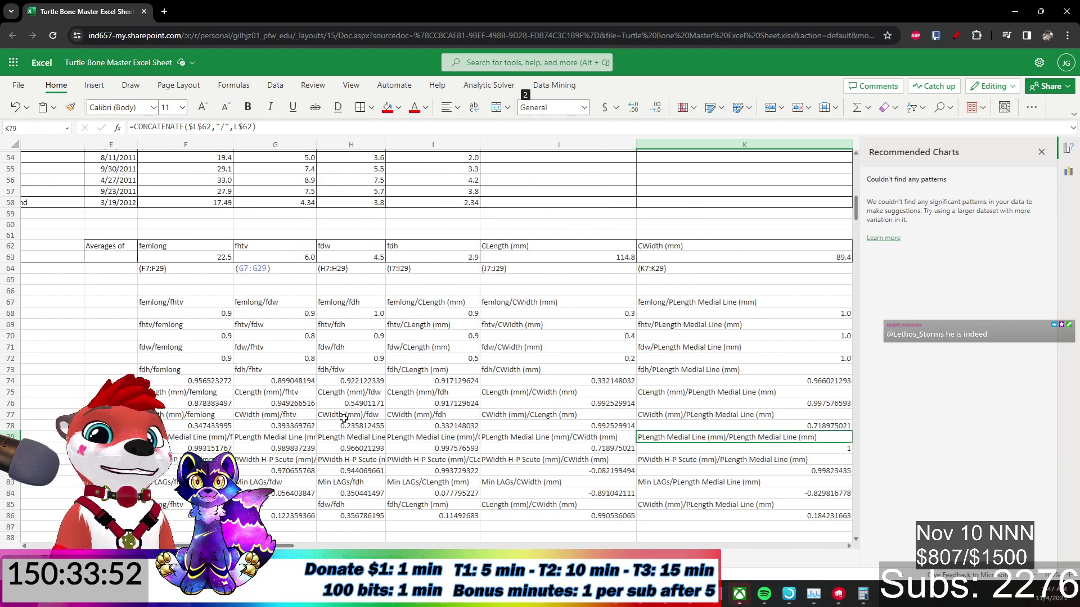
key("Down")
key("Left")
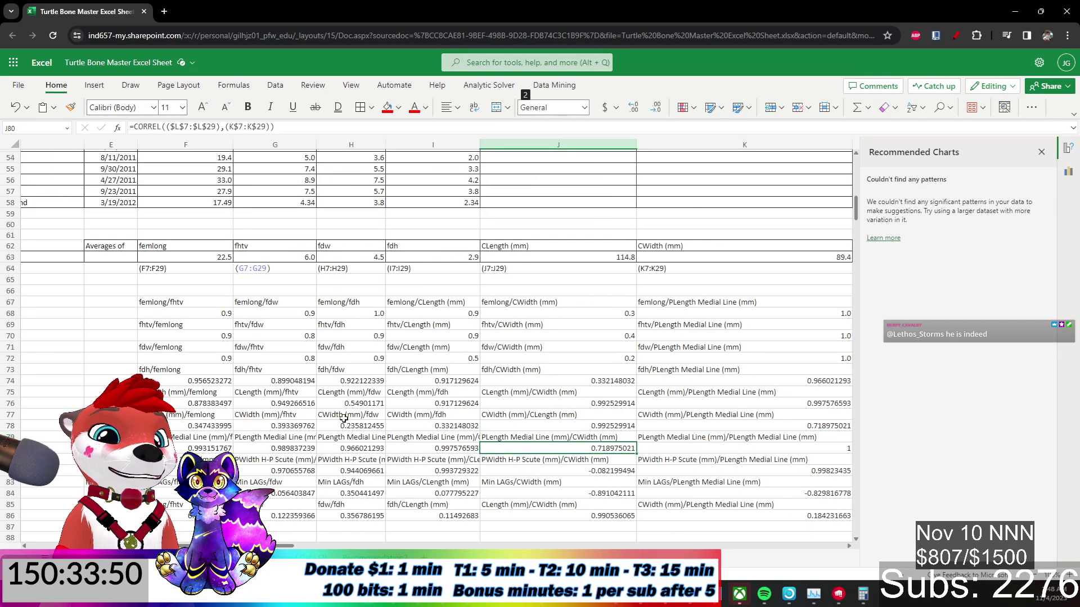
key("shift+Up")
key("shift+Left")
key("shift+Left")
key("shift+Left")
key("shift+Left")
key("shift+Left")
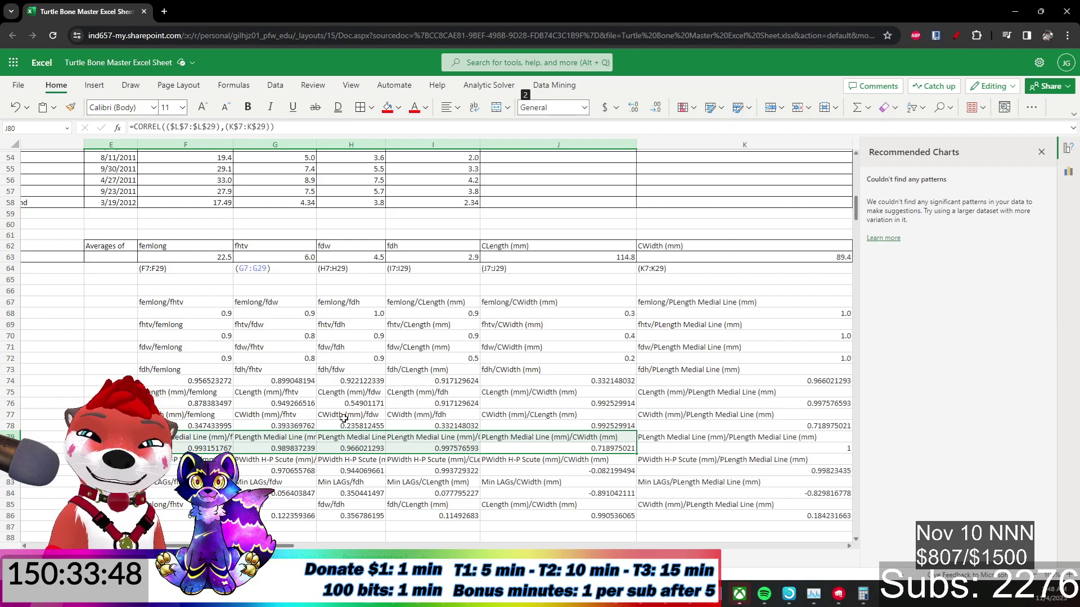
key("Up")
key("Left")
key("Left")
key("Left")
key("Left")
key("Left")
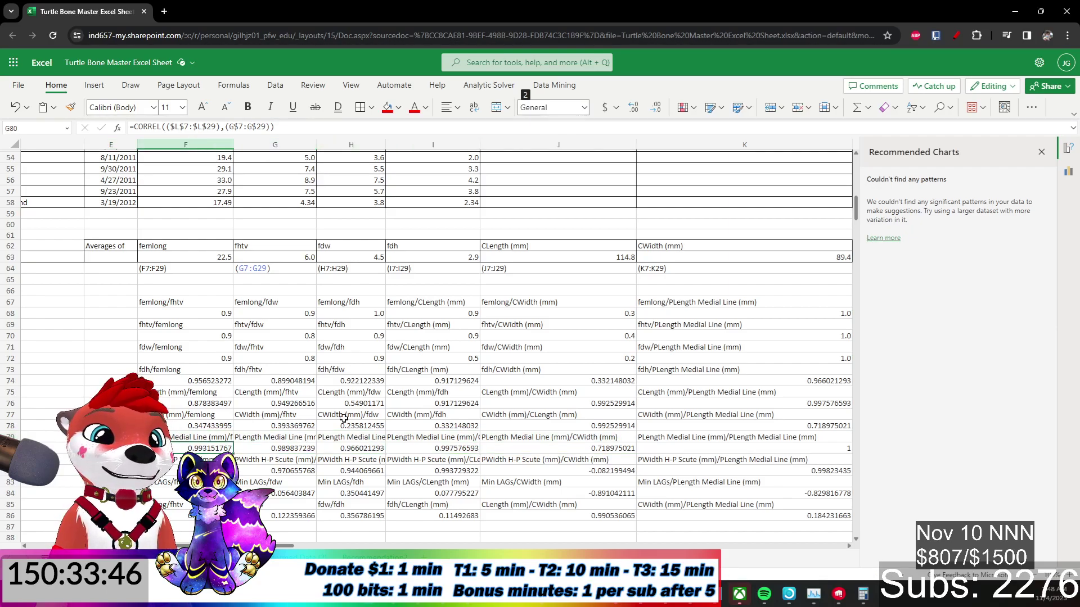
key("shift+Right")
key("shift+Right")
key("shift+Right")
key("shift+Right")
key("shift+Right")
key("shift+Right")
key("shift+Right")
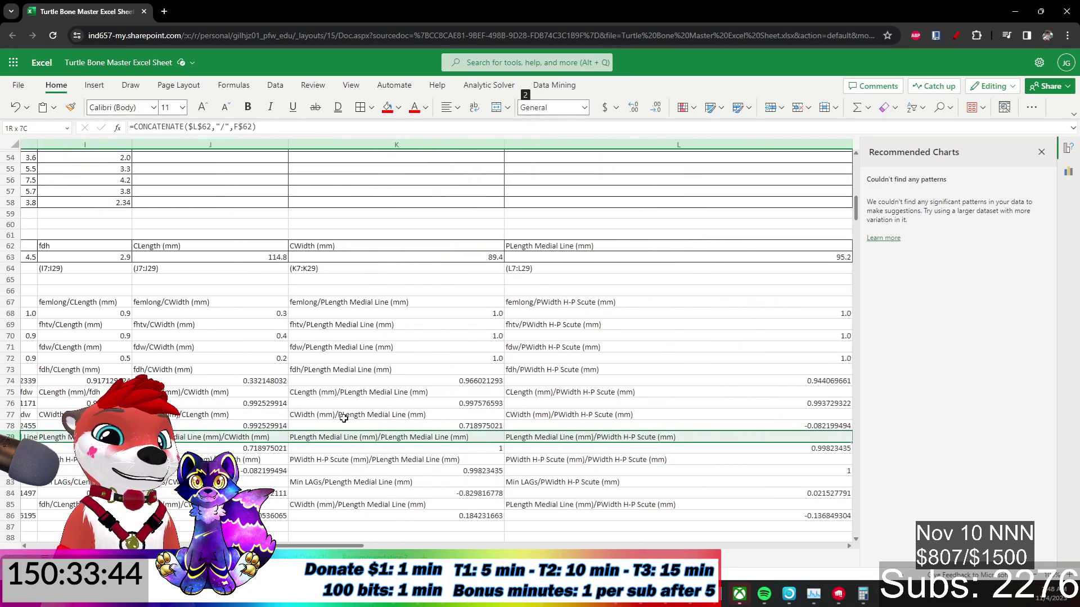
key("shift+Left")
key("shift+Left")
key("shift+Right")
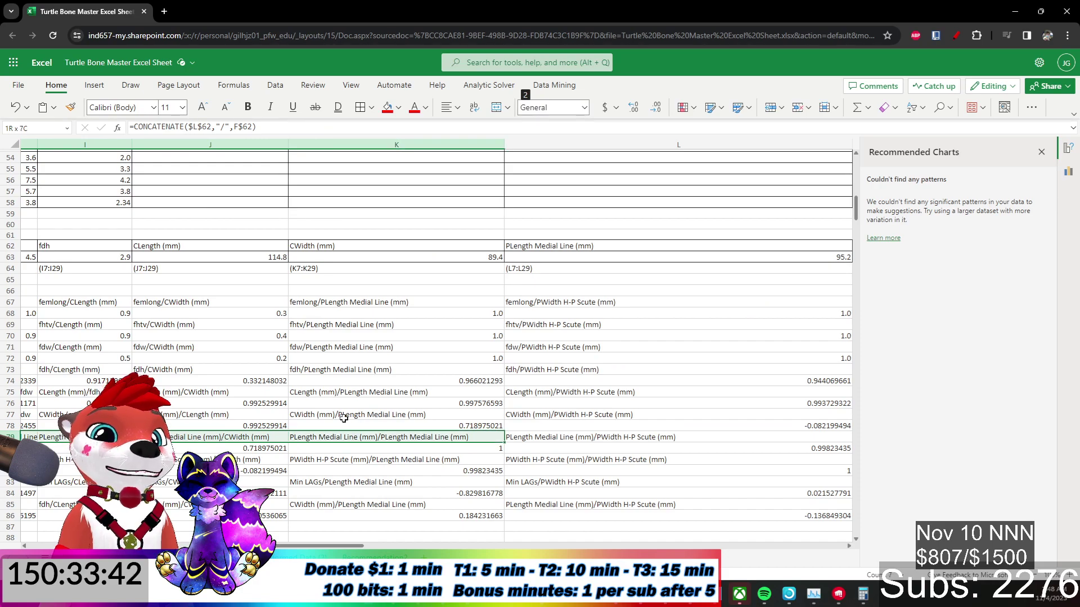
key("Left")
key("Left")
key("Left")
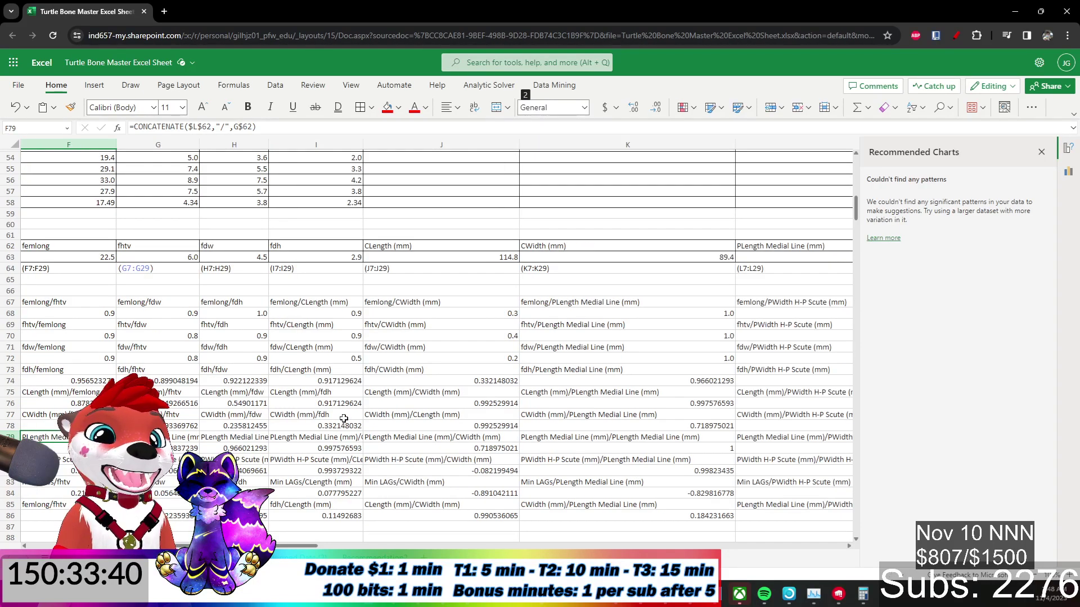
Examine the PLength Medial Line pair labels across row 79 to locate the self-correlation and the range of pairs before it.
key("Right")
key("Right")
key("Right")
key("Right")
key("Right")
key("Right")
key("Right")
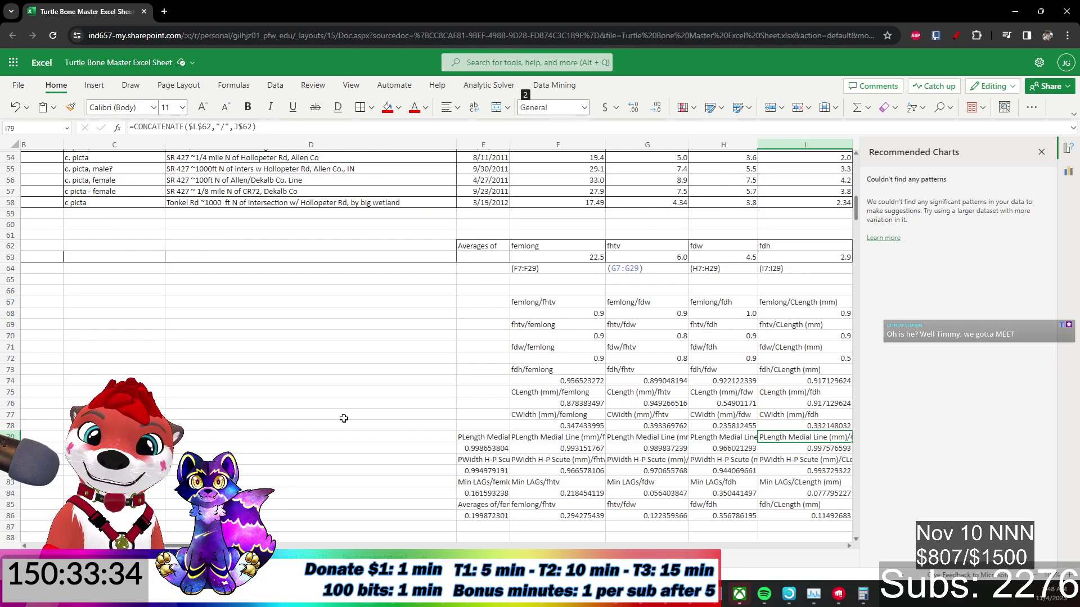
key("Right")
key("Right")
key("Right")
key("Right")
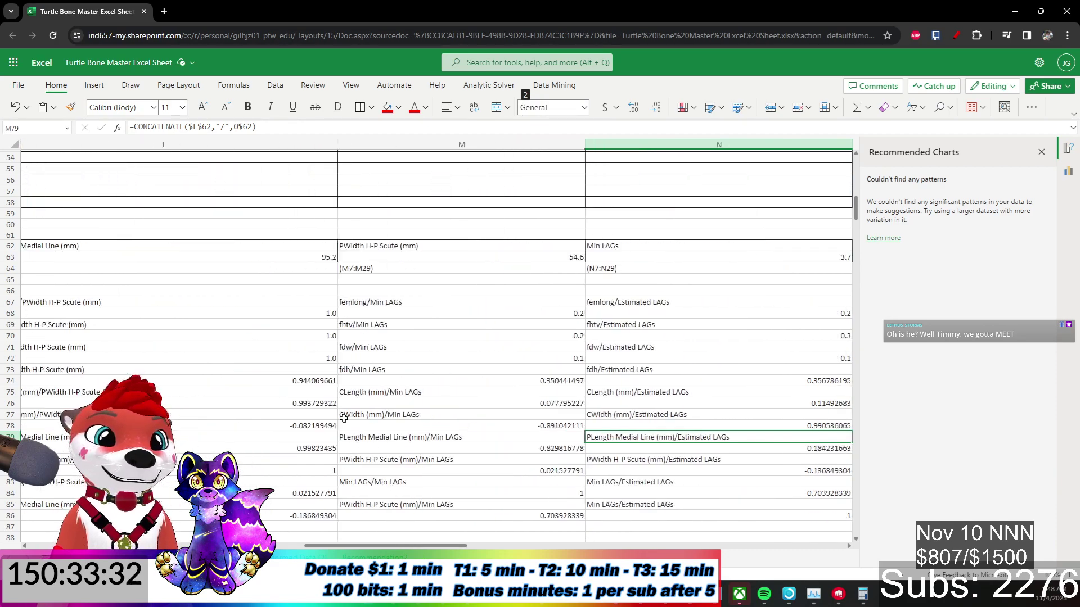
key("Left")
key("Left")
key("Left")
key("Left")
key("Left")
key("Left")
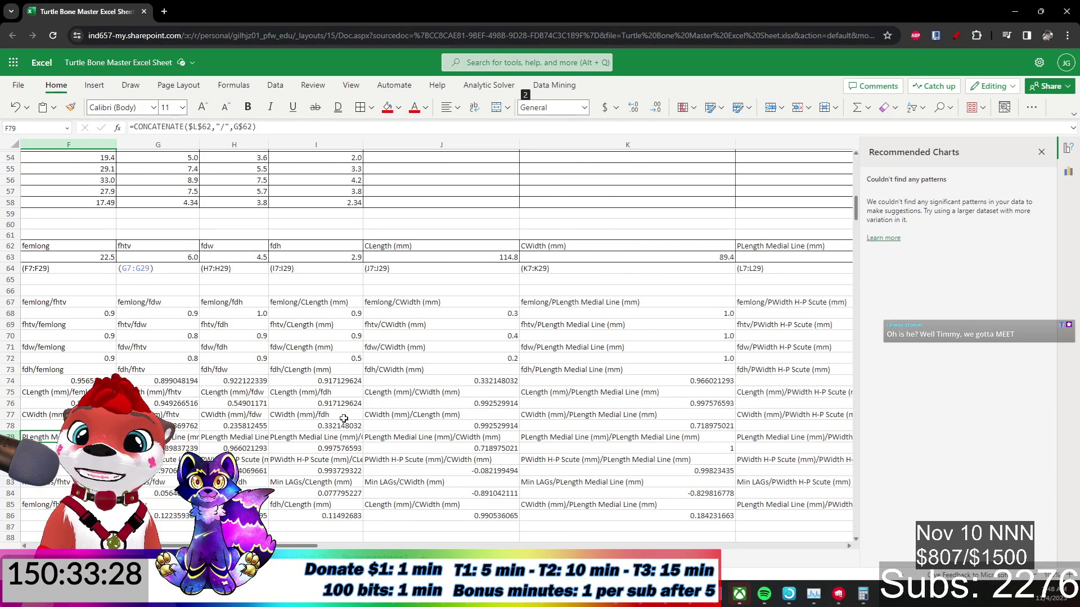
key("Left")
key("Left")
key("Right")
key("Right")
key("Right")
key("Right")
key("Right")
key("Right")
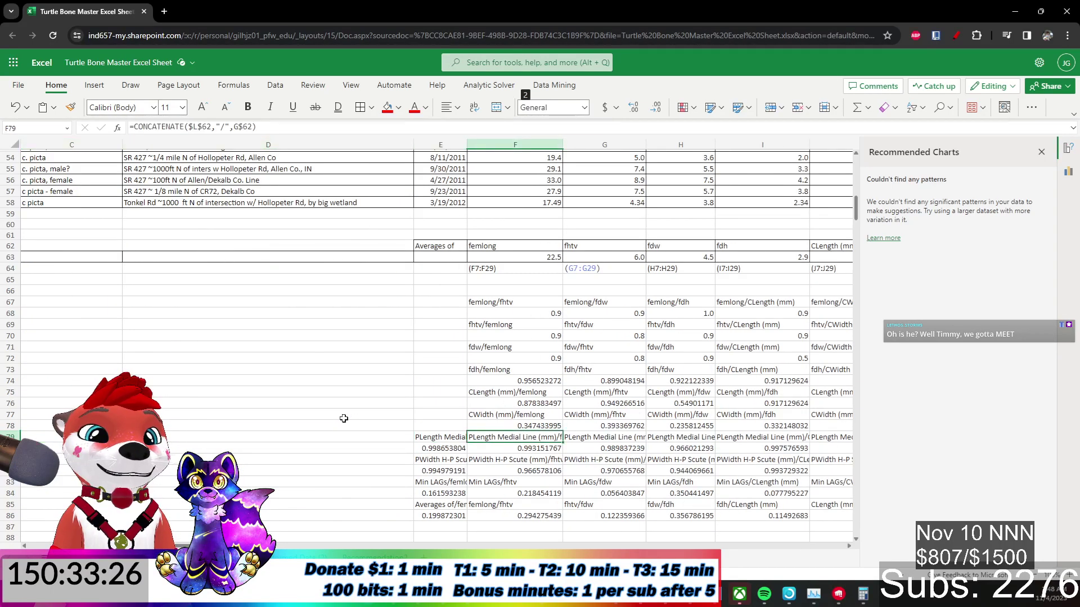
key("Right")
key("Right")
key("Right")
key("Right")
key("Right")
key("Left")
key("Left")
key("Left")
key("Left")
key("Left")
key("Left")
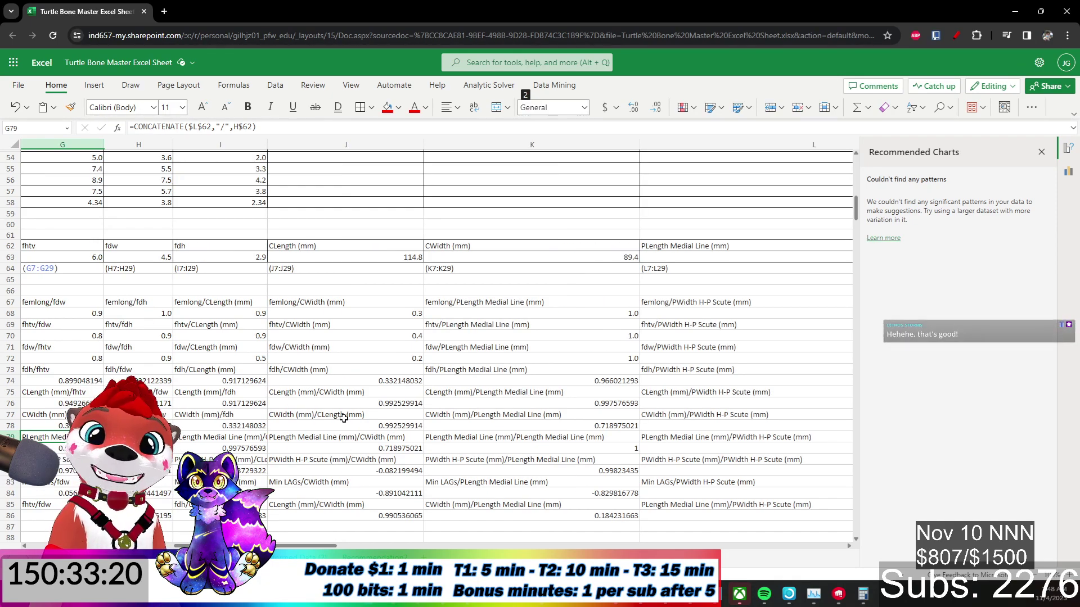
key("Left")
key("Left")
key("Left")
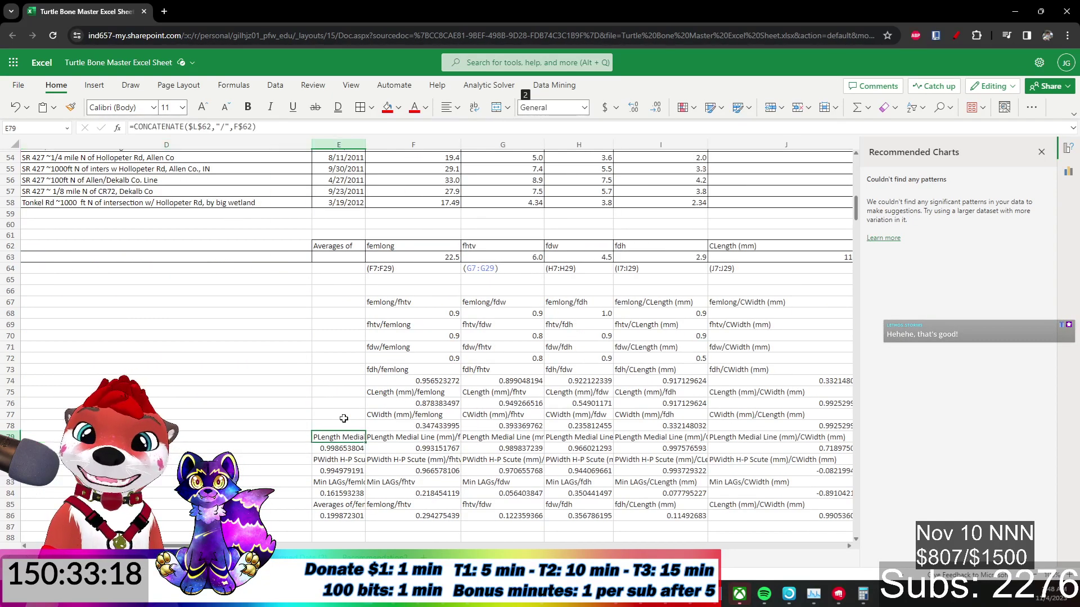
key("Right")
key("Right")
key("Right")
key("Right")
key("Right")
key("Right")
key("Right")
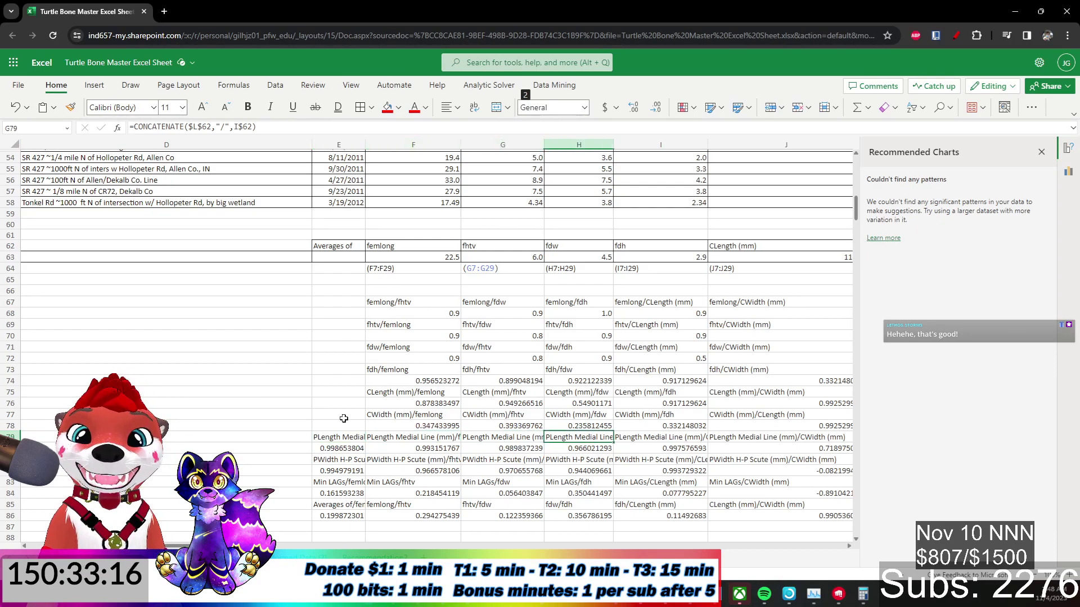
key("Right")
key("Right")
key("Right")
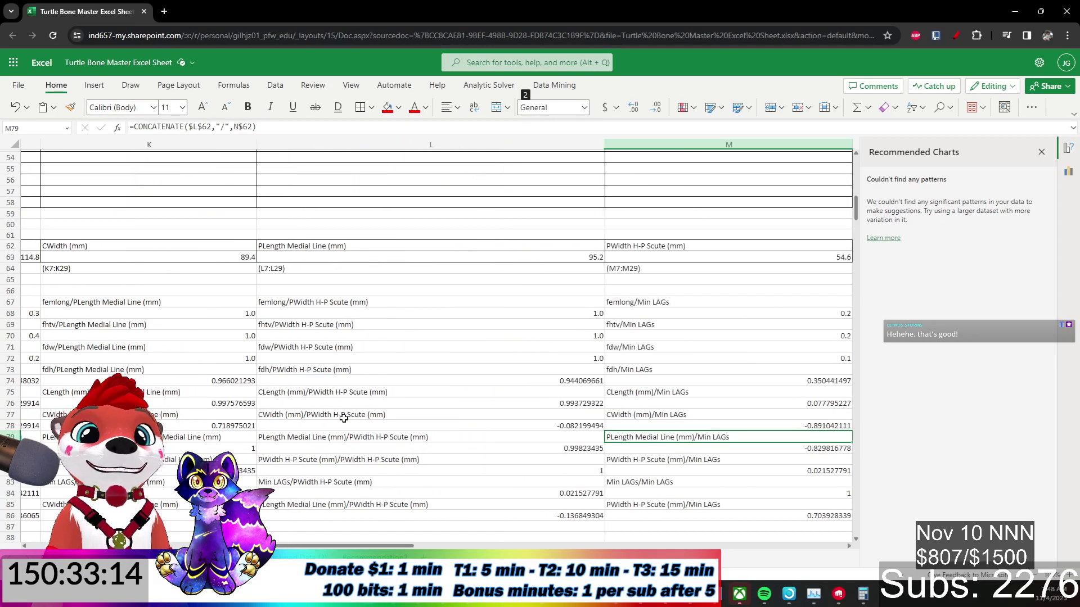
Try to move the PLength Medial Line pairs from E79:J80 to the range starting at K80.
key("Left")
key("Left")
key("Left")
key("Left")
key("Right")
key("Left")
key("Left")
key("Down")
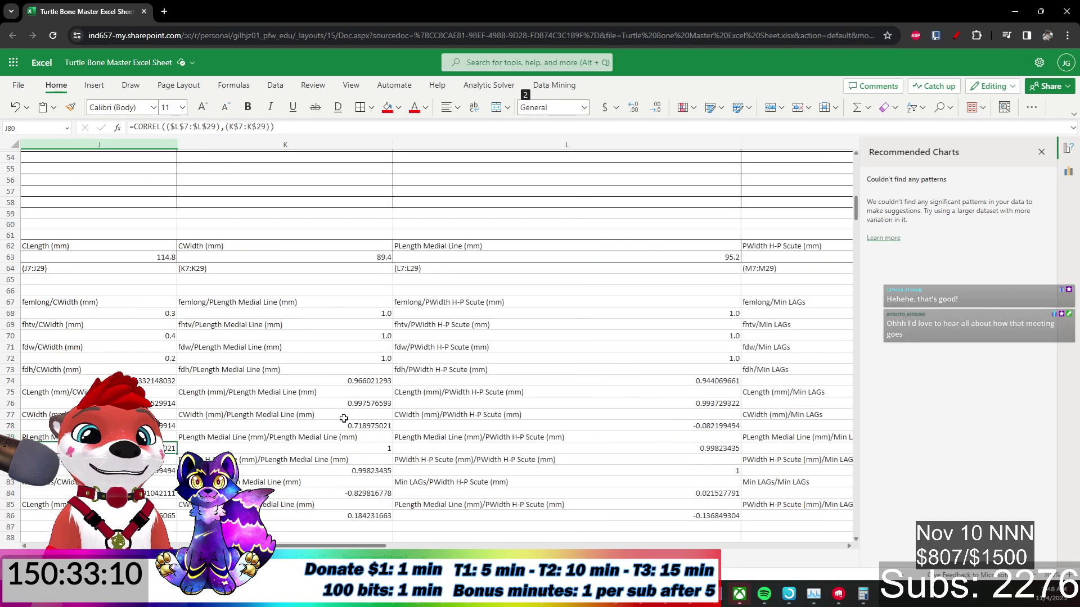
key("shift+Left")
key("shift+Left")
key("shift+Left")
key("shift+Left")
key("shift+Left")
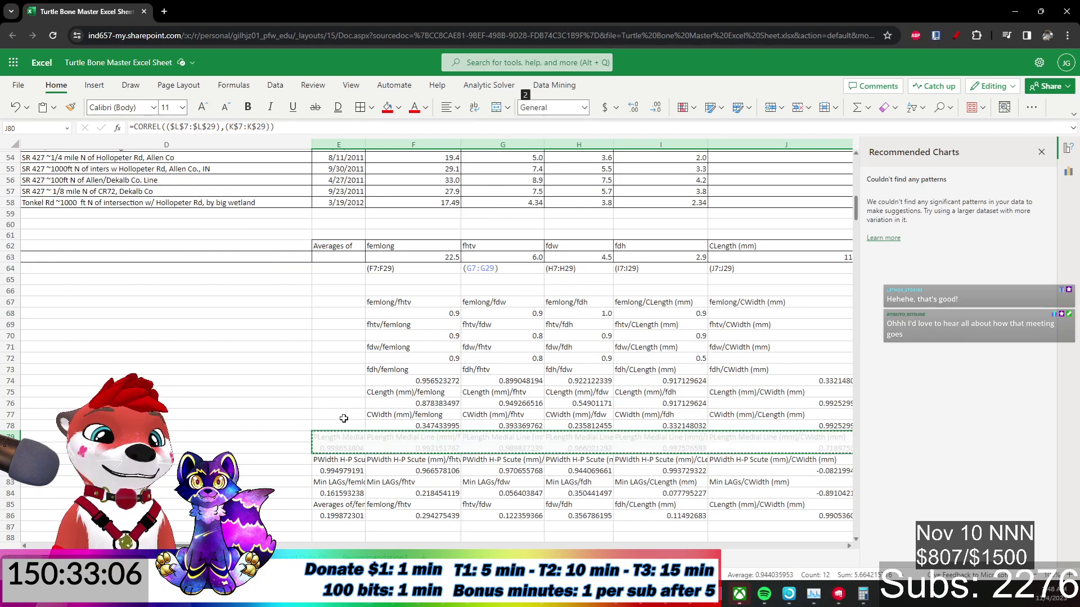
scroll(343, 419, "right", 3)
key("Left")
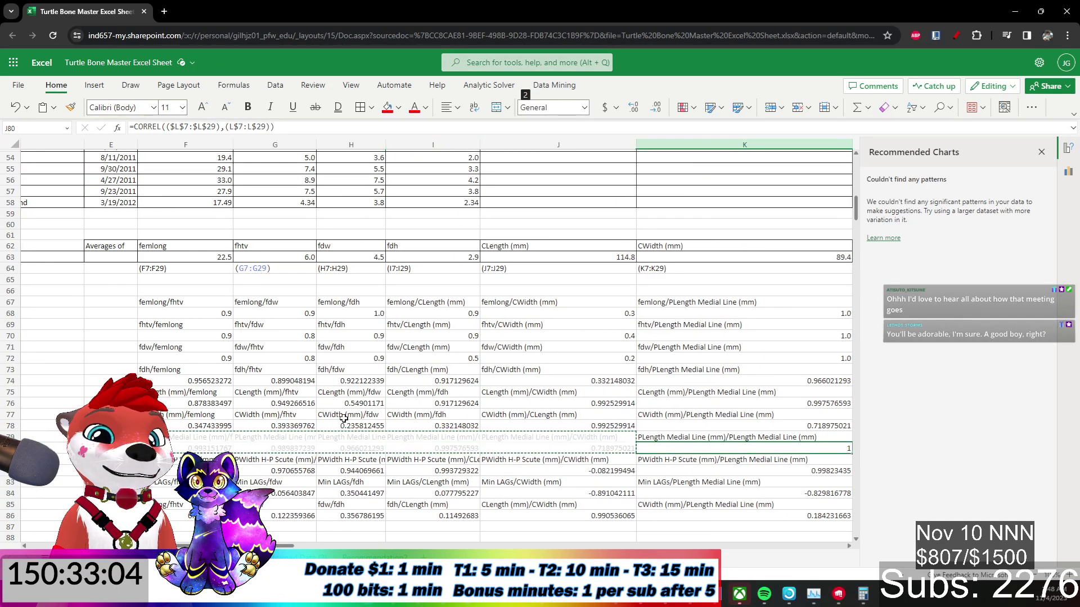
key("Right")
key("Right")
key("ctrl+v")
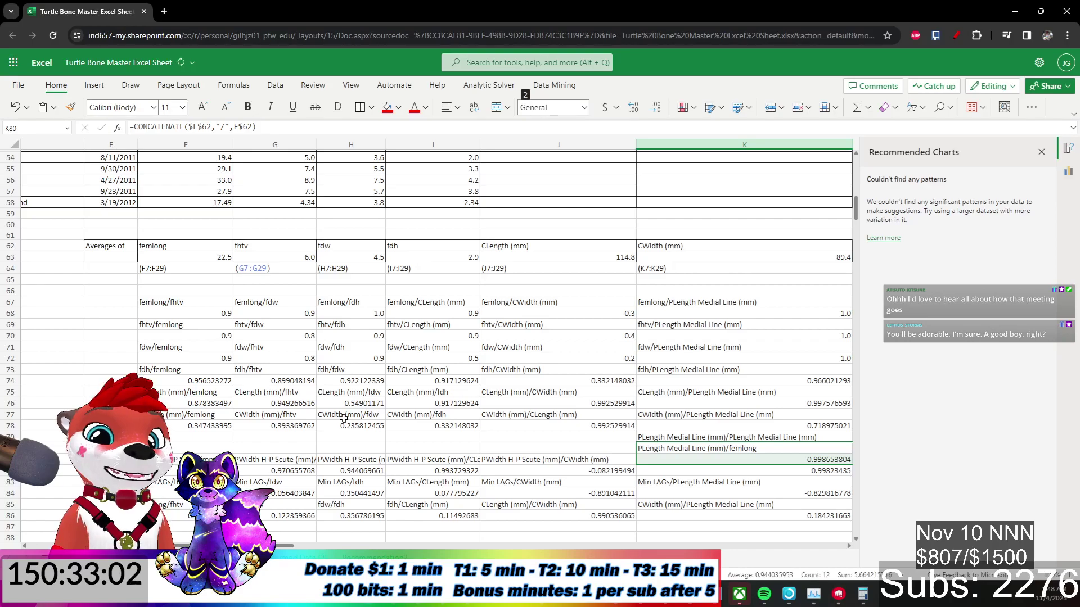
Undo the misplaced PLength Medial Line paste and the preceding move of the CWidth pairs.
key("ctrl+z")
key("Up")
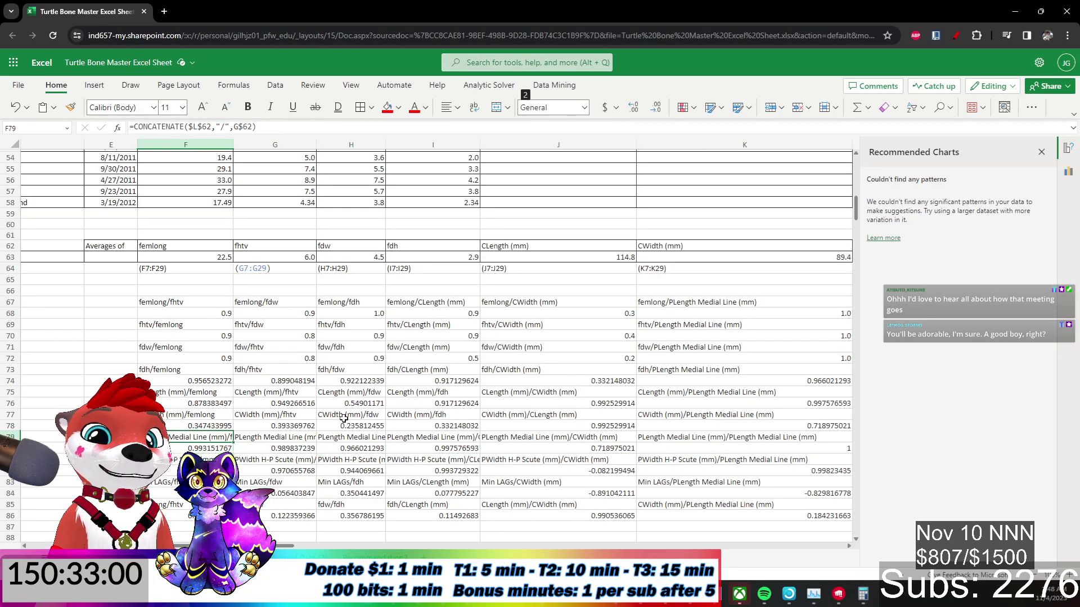
key("Down")
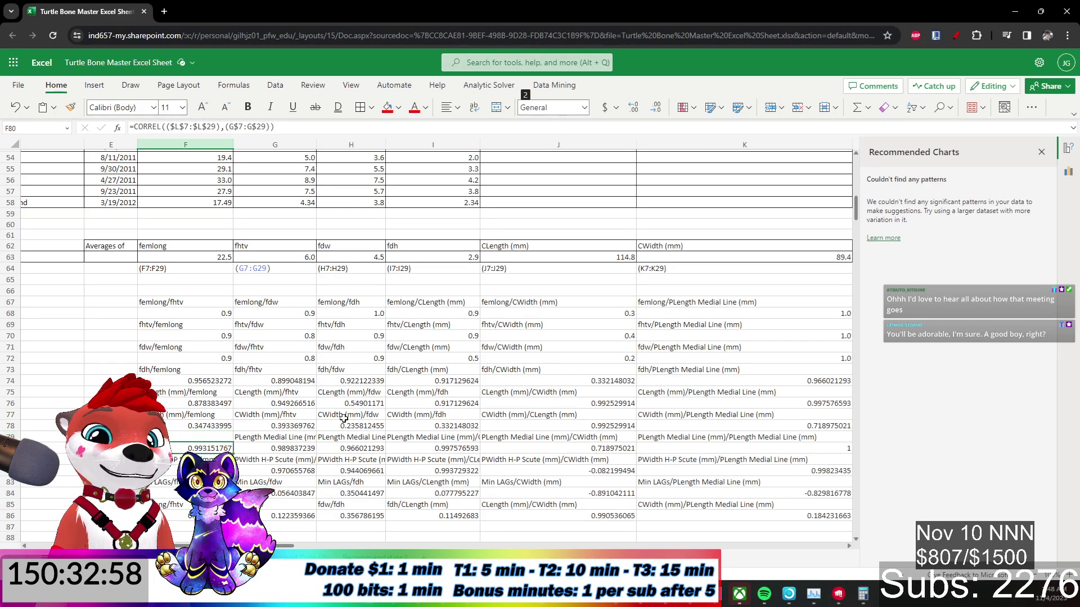
key("ctrl+z")
key("Up")
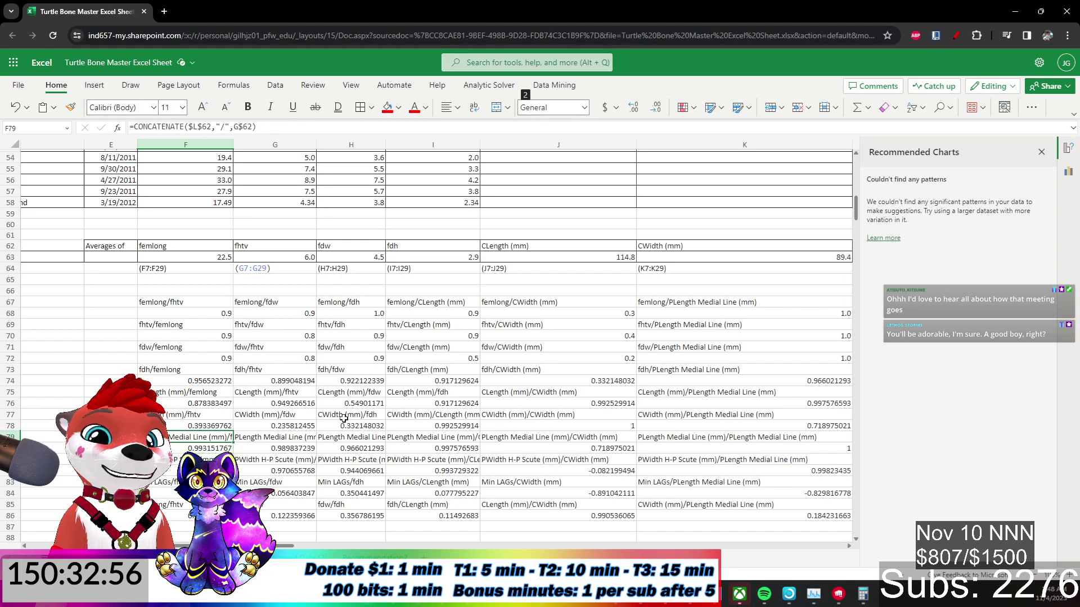
key("Left")
key("Up")
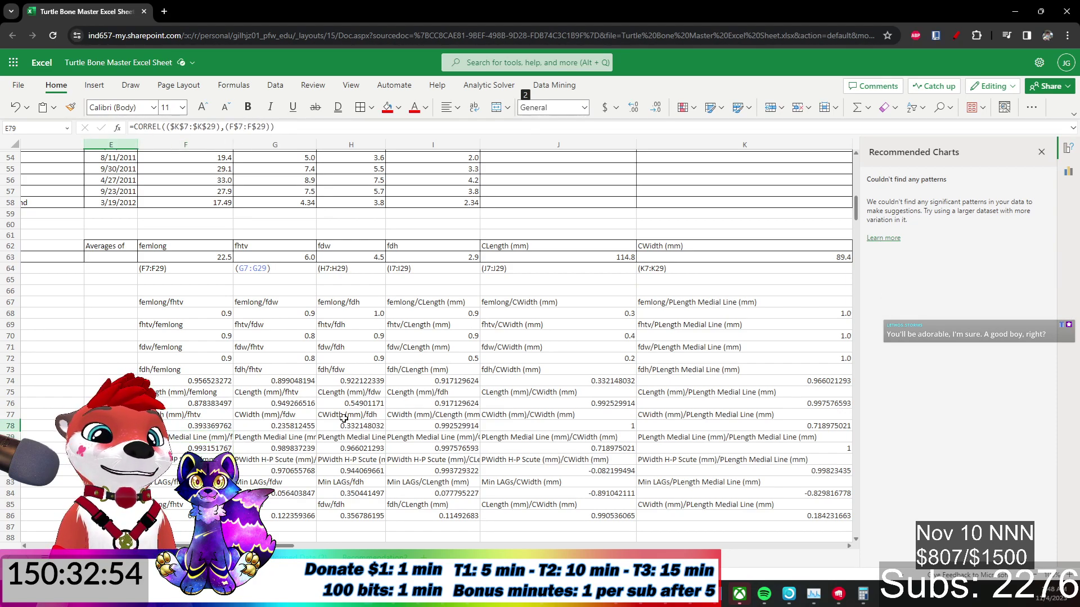
key("Up")
key("shift+Down")
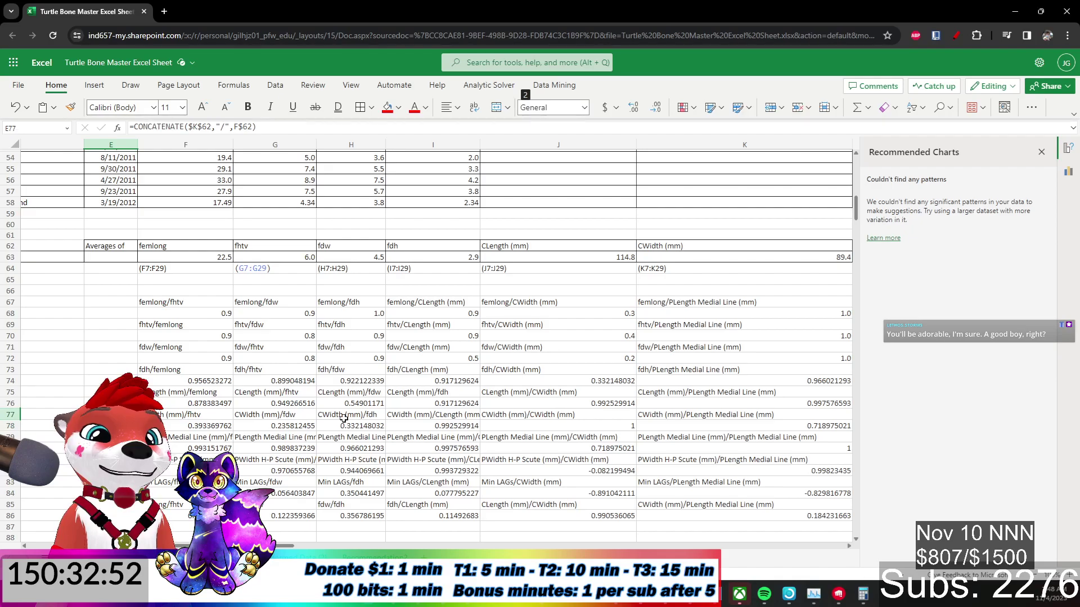
key("shift+Right")
key("shift+Right")
key("shift+Right")
key("shift+Right")
key("shift+Right")
key("shift+Right")
key("Left")
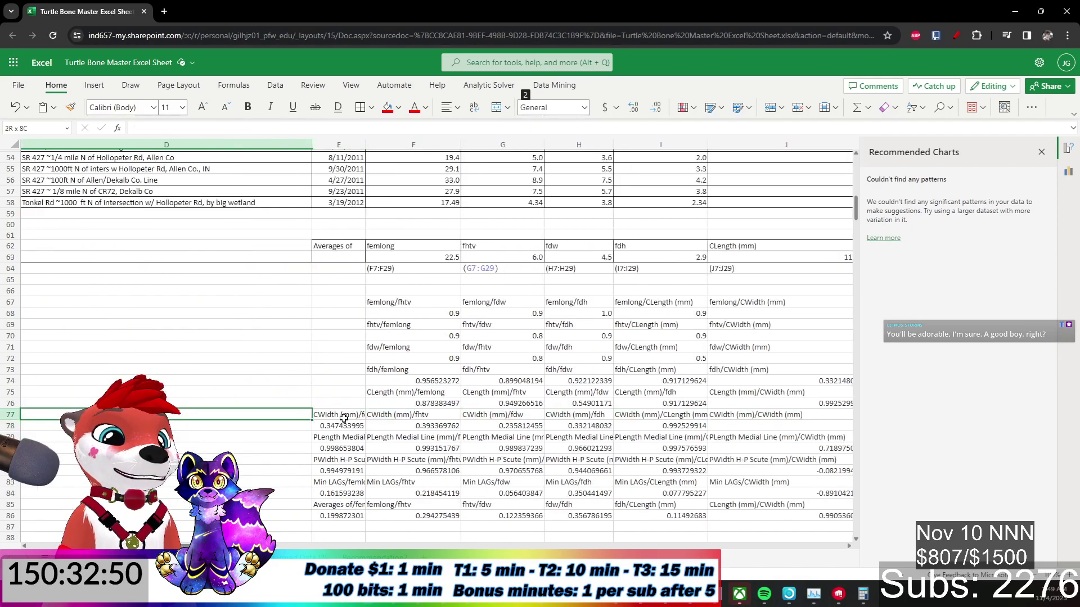
Examine the CWidth pair labels across row 77 to locate the CWidth/CWidth self-correlation.
key("Right")
key("Right")
key("Right")
key("Right")
key("Right")
key("Right")
key("Right")
key("Right")
key("Right")
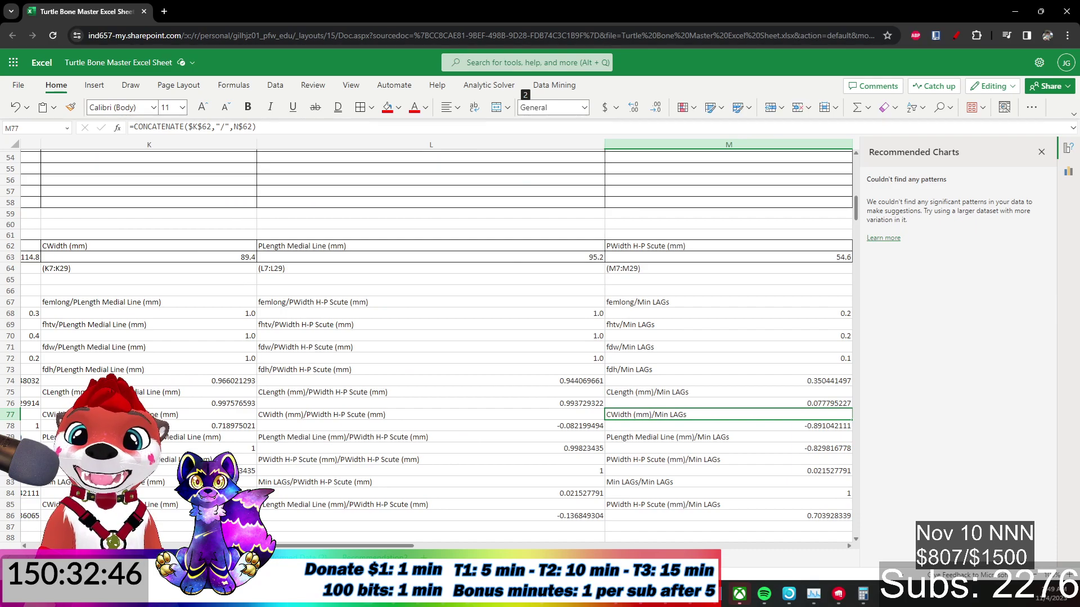
key("Left")
key("Right")
key("Left")
key("Left")
key("Left")
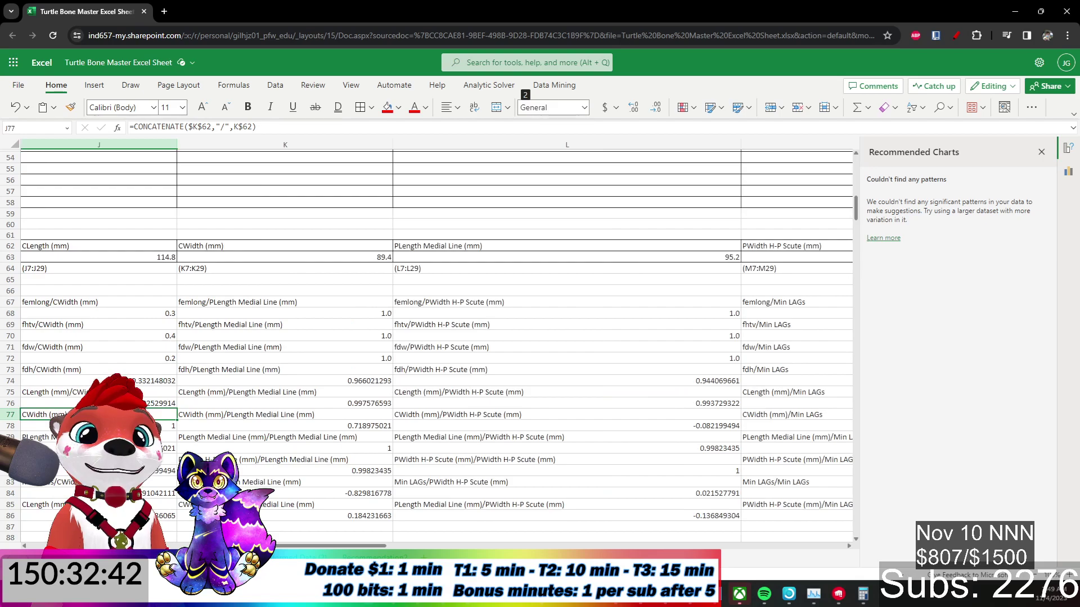
key("Left")
key("Left")
key("Left")
key("Left")
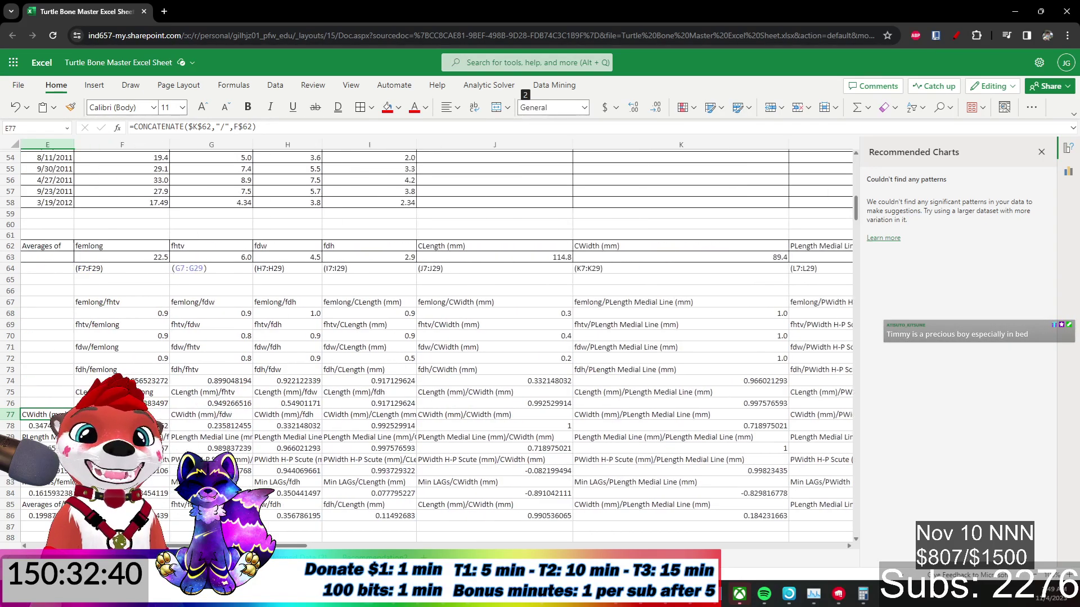
key("Right")
key("Right")
key("Right")
key("Right")
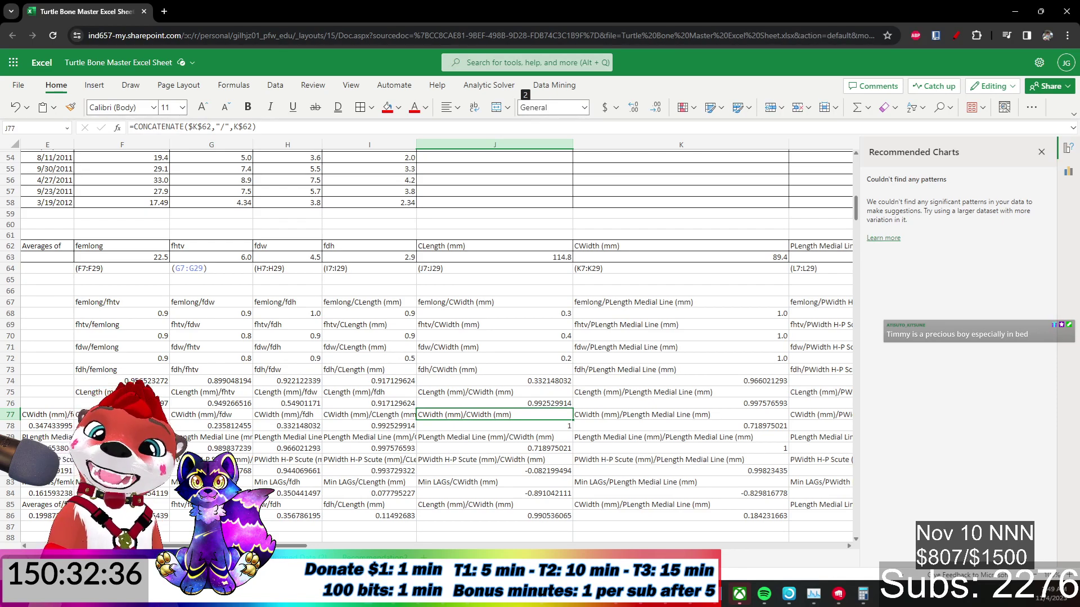
Move the CWidth pairs from E77:I78 to F77:J78 again, replacing the CWidth/CWidth self-correlation.
key("Left")
key("shift+Down")
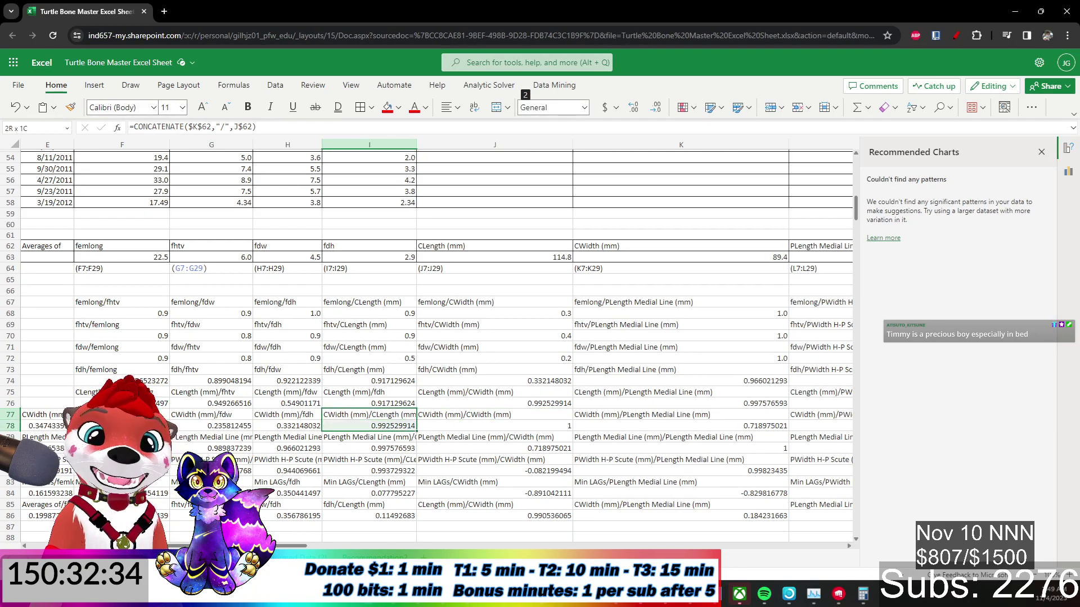
key("shift+Left")
key("shift+Left")
key("shift+Left")
key("shift+Left")
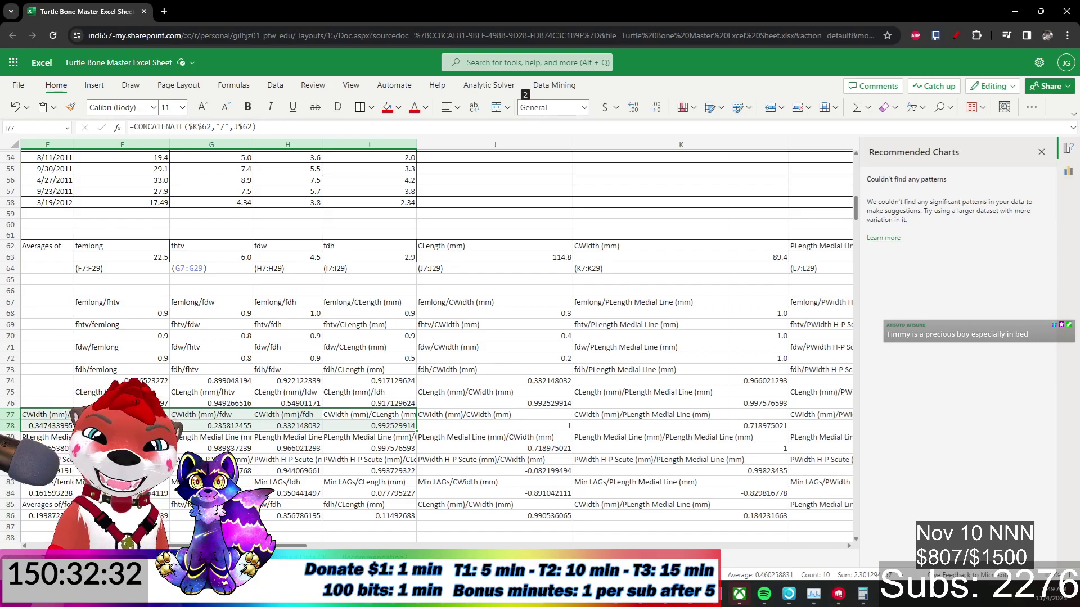
key("ctrl+c")
key("Right")
key("Left")
key("Left")
key("Left")
key("Left")
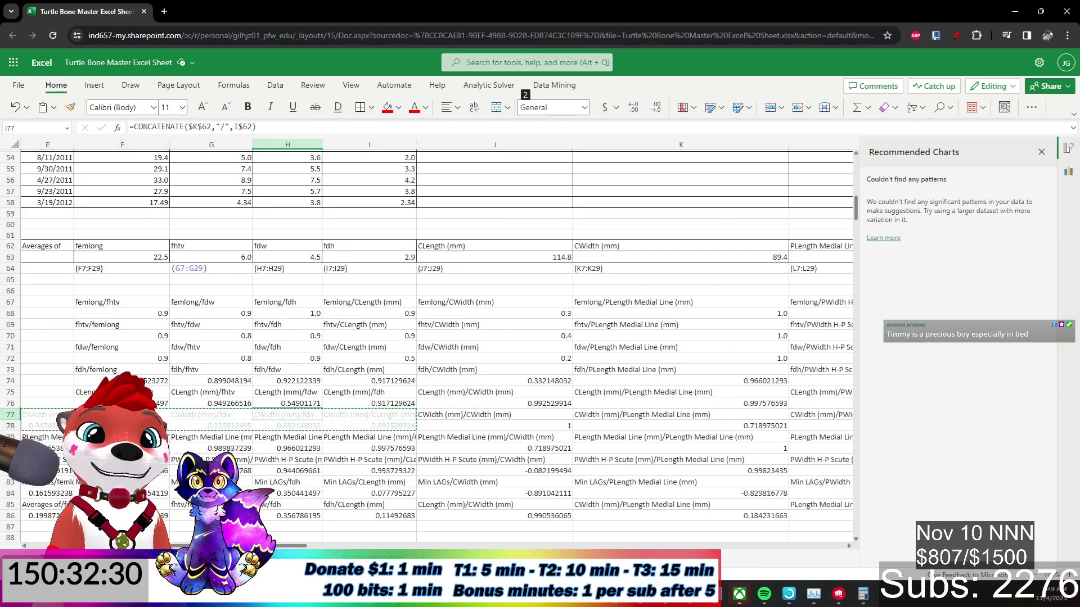
key("ctrl+v")
key("Down")
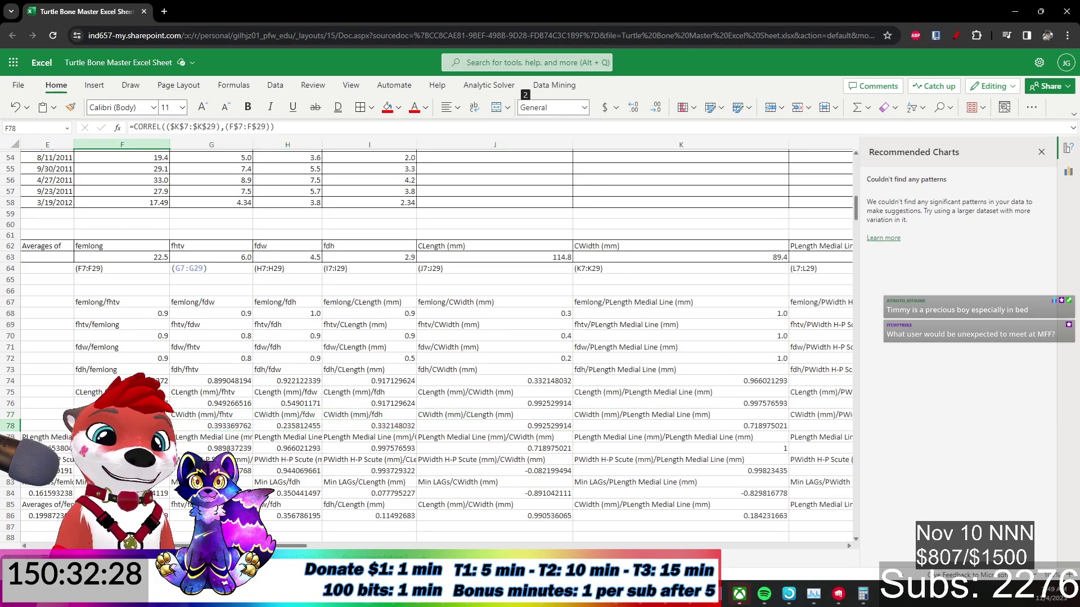
Move the PLength Medial Line pairs from E79:J80 to F79:K80, replacing the PLength Medial Line self-correlation.
key("Down")
key("Right")
key("Right")
key("Right")
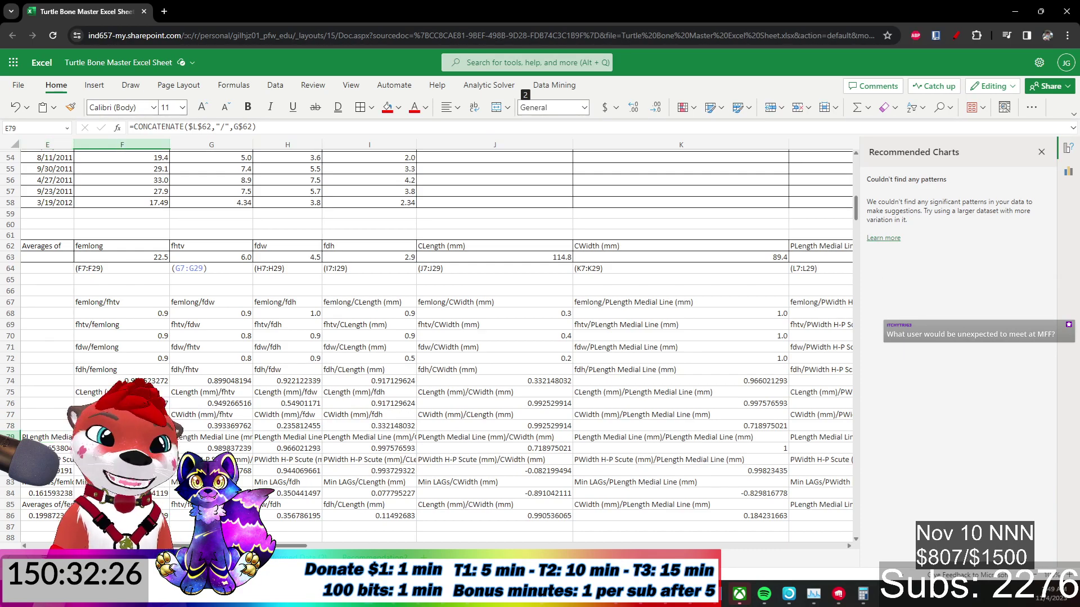
key("Right")
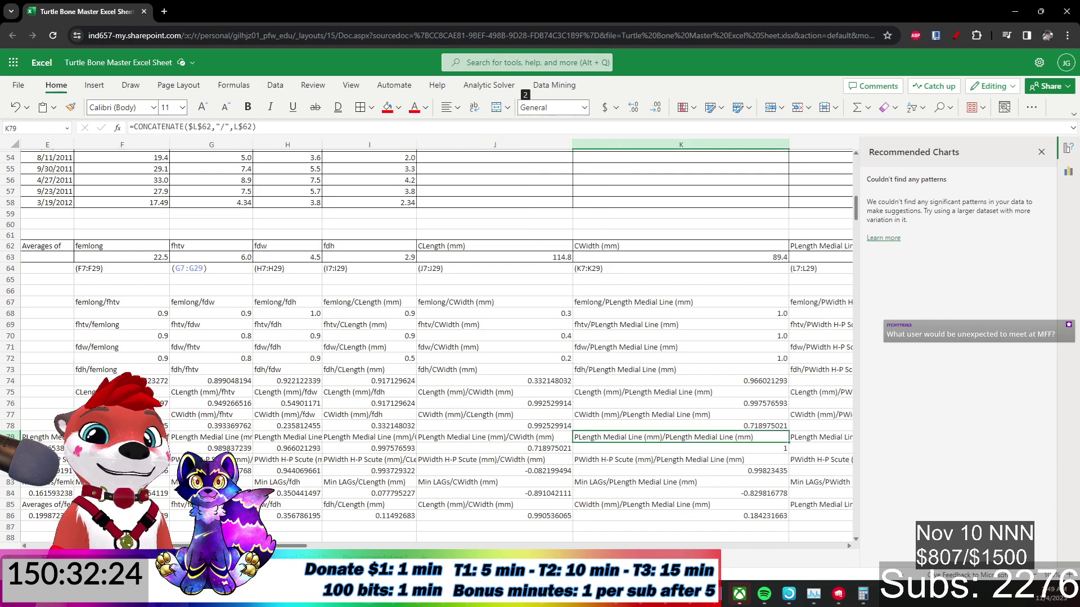
key("shift+Down")
key("shift+Left")
key("shift+Left")
key("shift+Left")
key("shift+Left")
key("shift+Left")
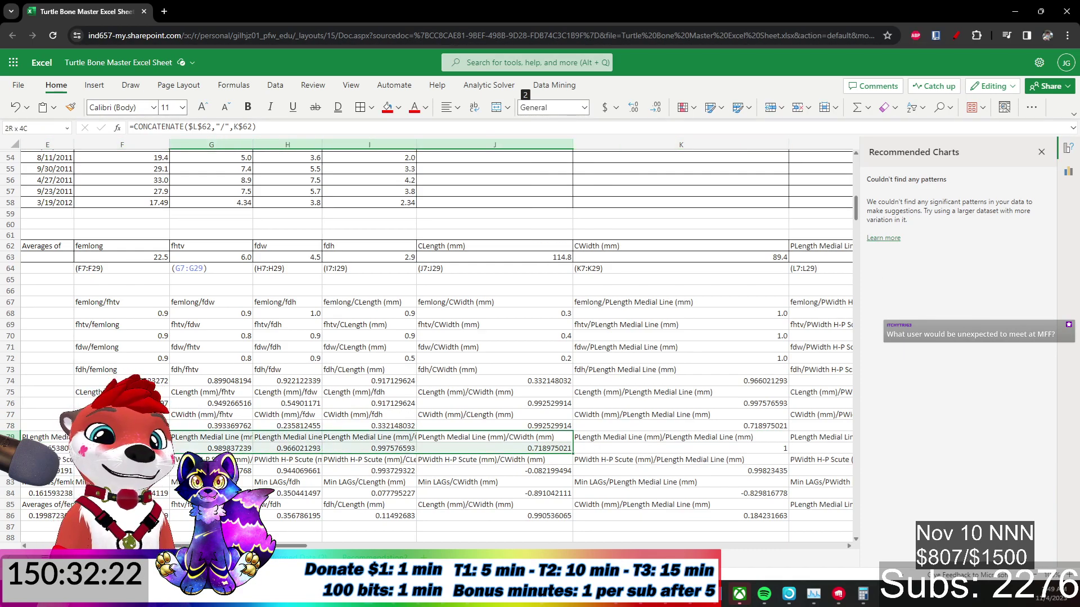
key("ctrl+c")
key("Left")
key("Left")
key("Left")
key("Left")
key("Left")
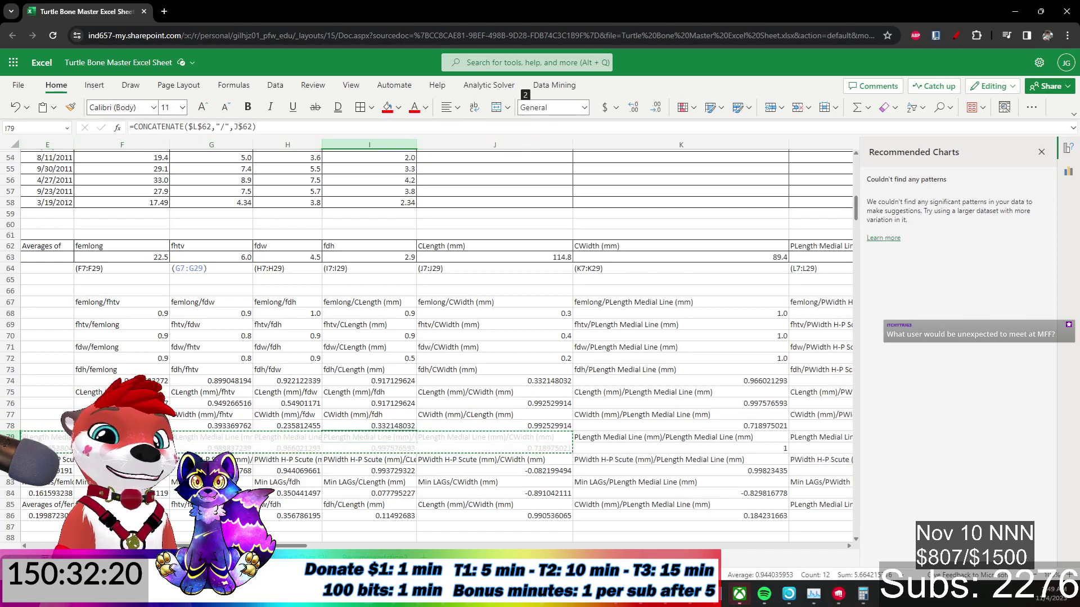
key("Right")
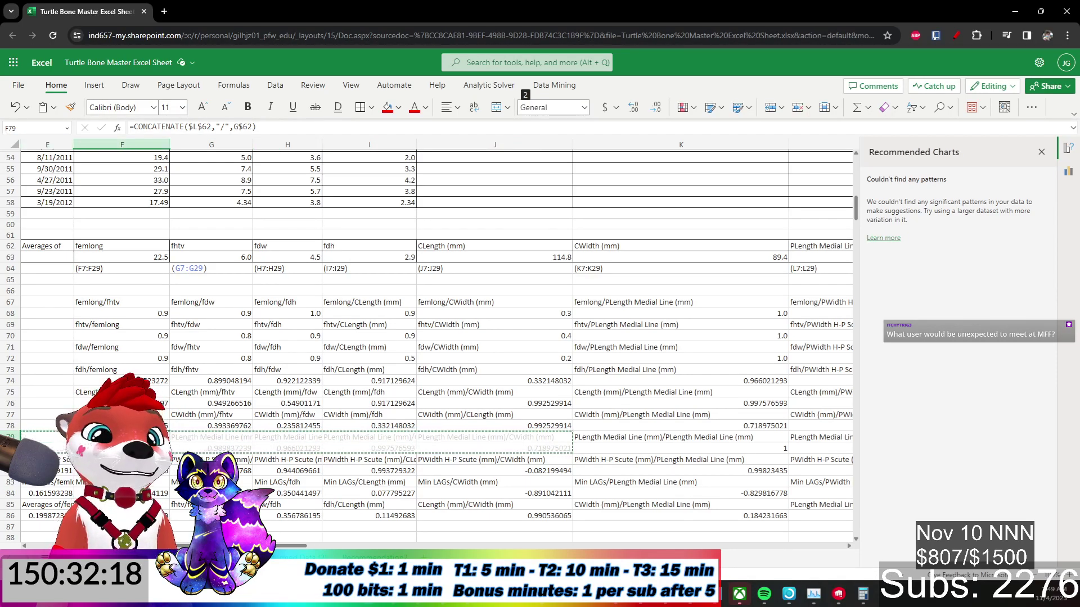
key("ctrl+v")
Move the PWidth H-P Scute pairs from E81:K82 to F81:L82, replacing the PWidth H-P Scute self-correlation.
key("Down")
key("Right")
key("Right")
key("Right")
key("Right")
key("Right")
key("Right")
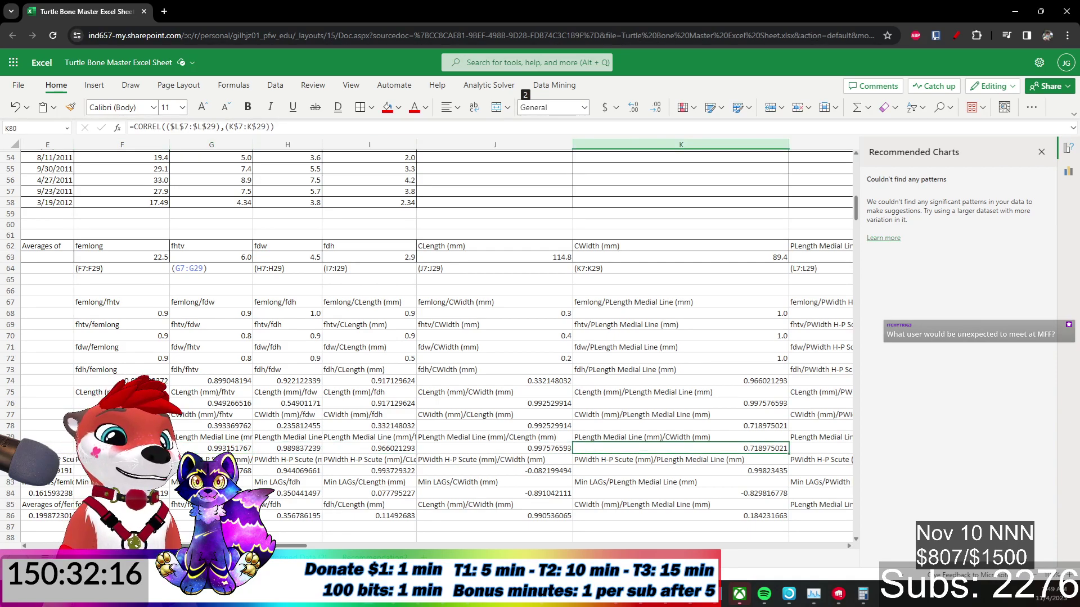
key("Down")
key("Left")
key("Down")
key("shift+Up")
key("shift+Left")
key("shift+Left")
key("shift+Left")
key("shift+Left")
key("shift+Left")
key("shift+Left")
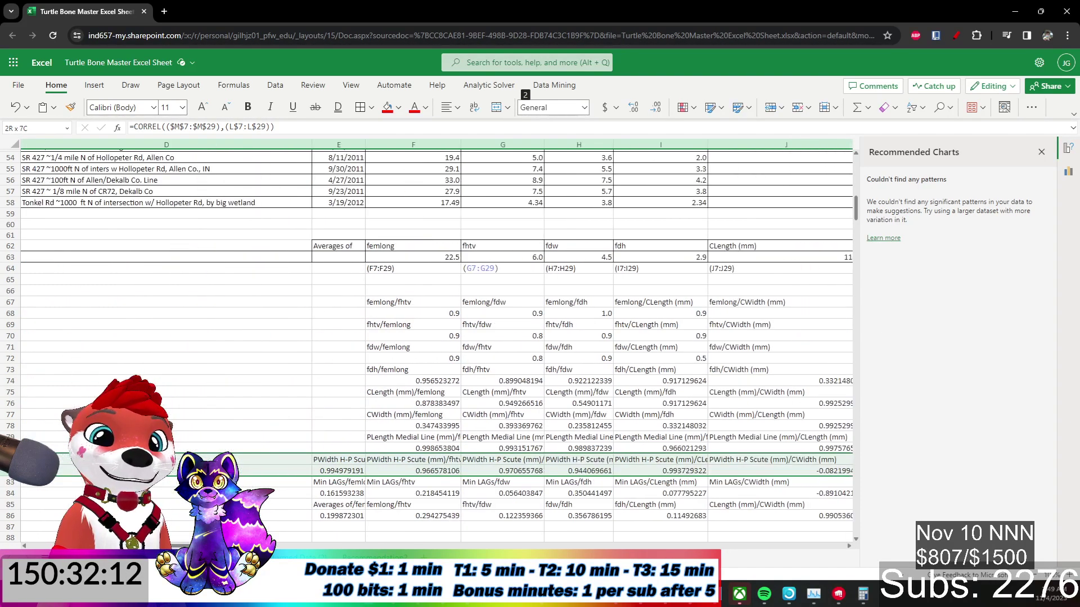
key("ctrl+c")
key("Left")
key("Left")
key("Left")
key("Left")
key("Left")
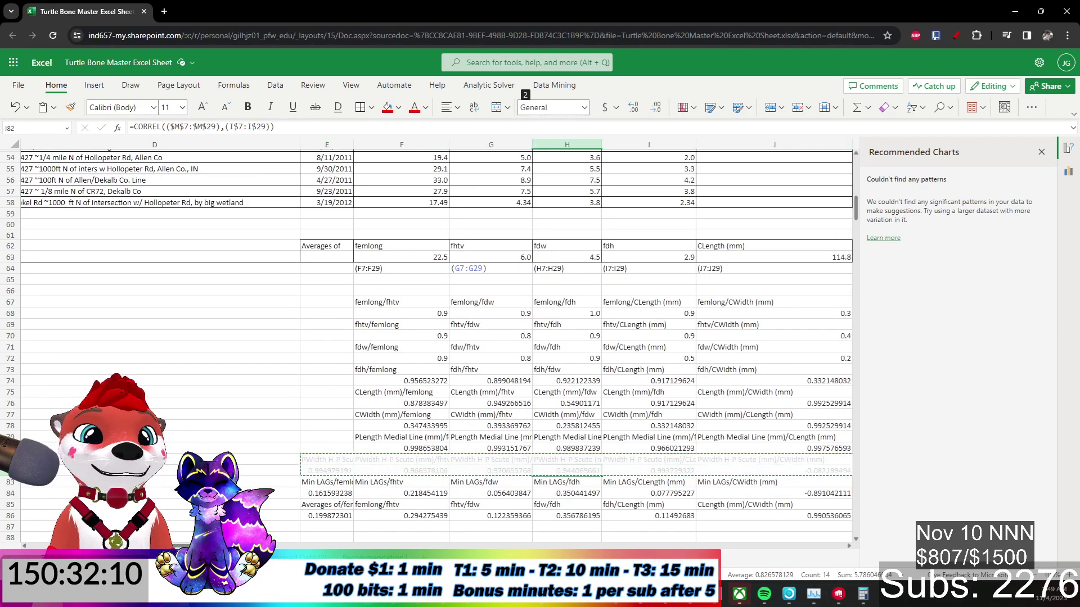
key("ctrl+v")
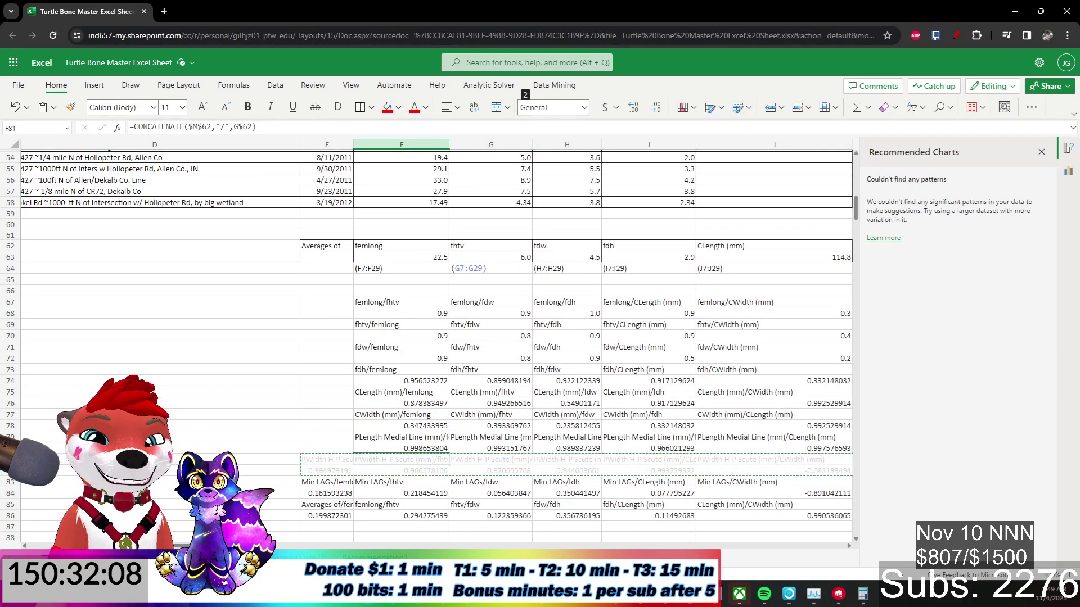
Move the Min LAGs pairs from E83:L84 to F83:M84, replacing the Min LAGs/Min LAGs self-correlation.
key("Down")
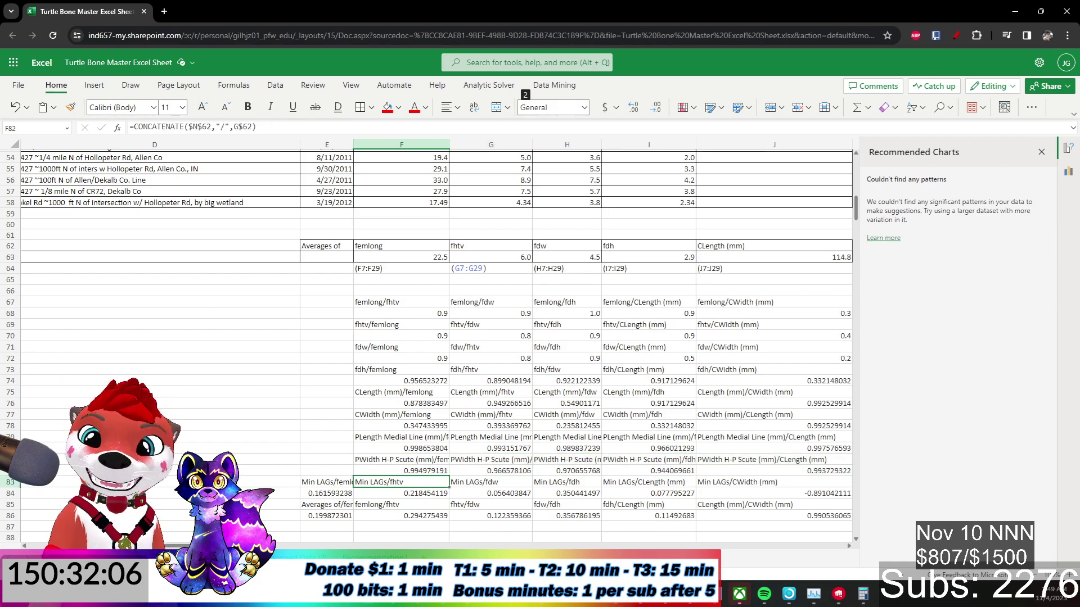
key("Right")
key("Right")
key("Right")
key("Right")
key("Right")
key("Right")
key("Right")
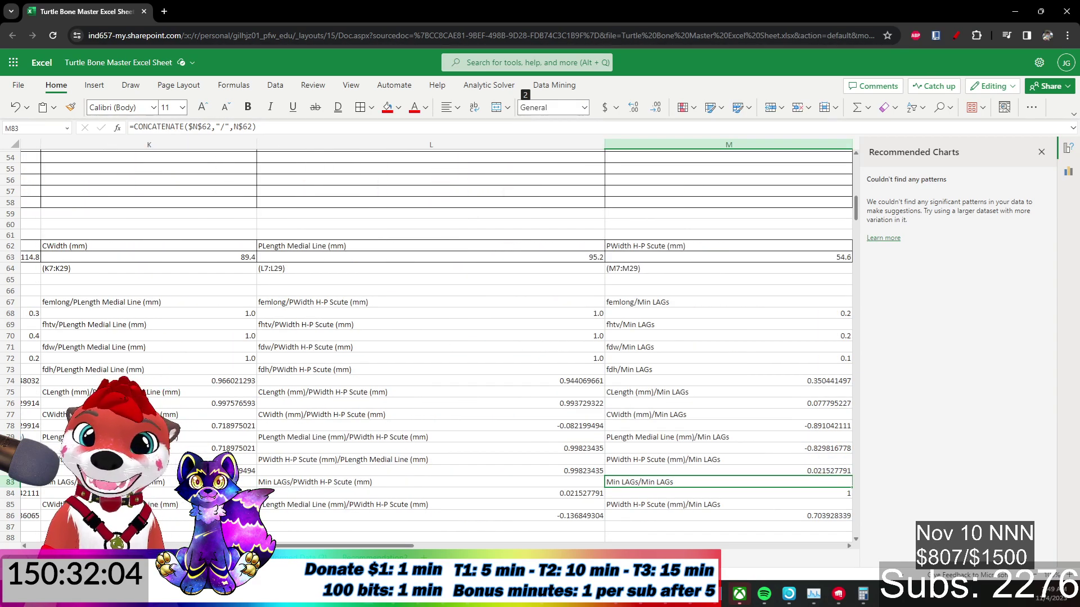
key("Right")
key("Left")
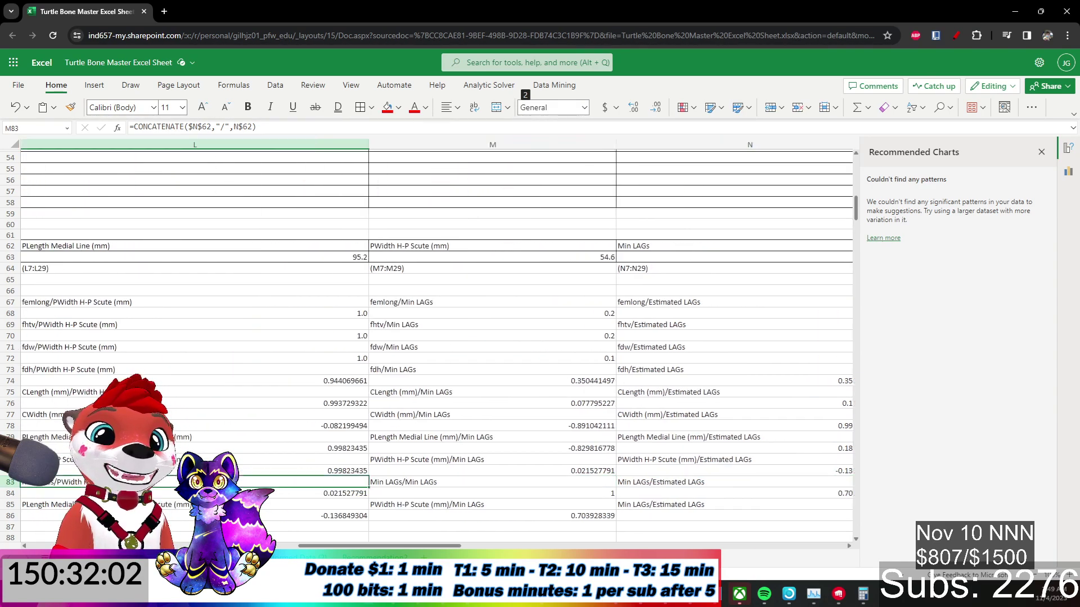
key("shift+Down")
key("shift+Left")
key("shift+Left")
key("shift+Left")
key("shift+Left")
key("shift+Left")
key("shift+Left")
key("shift+Left")
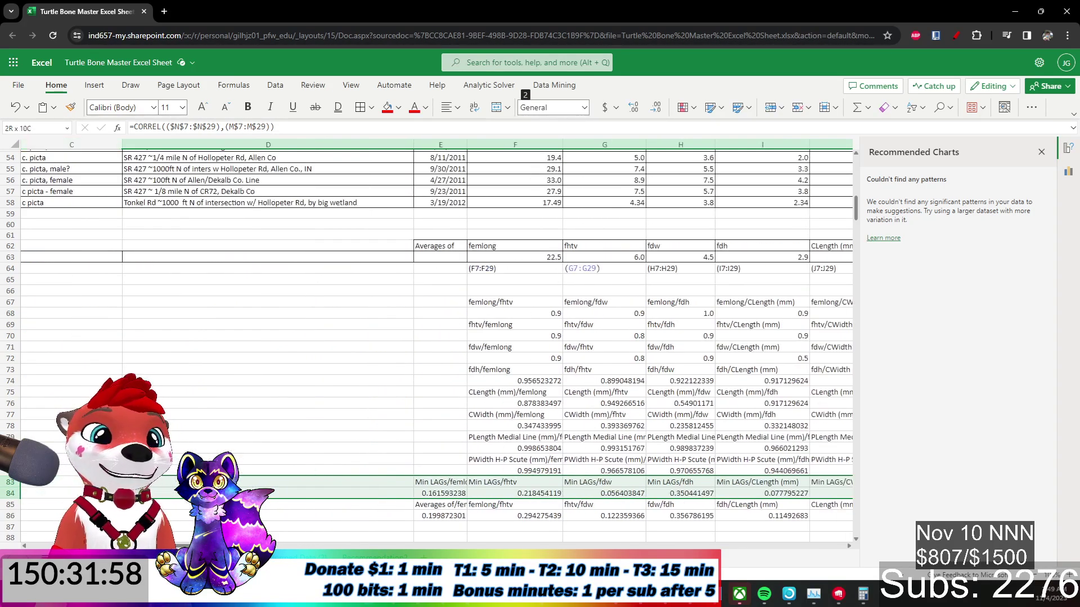
key("ctrl+c")
key("Left")
key("Left")
key("Left")
key("Left")
key("Left")
key("Left")
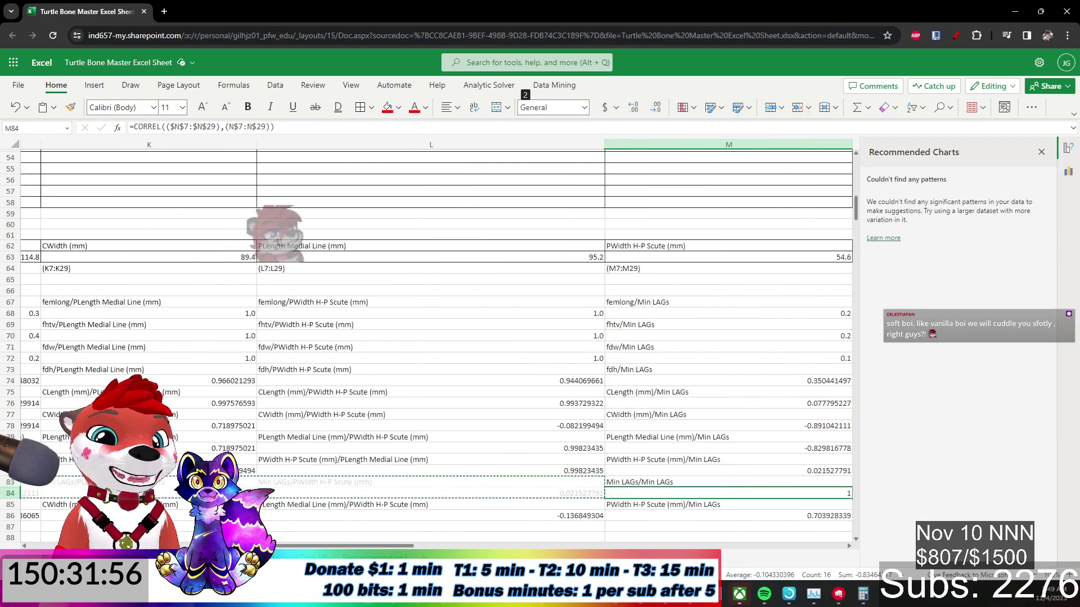
key("Up")
key("ctrl+v")
Examine the pair labels across row 85 as far as the Known Age column.
key("Down")
key("Down")
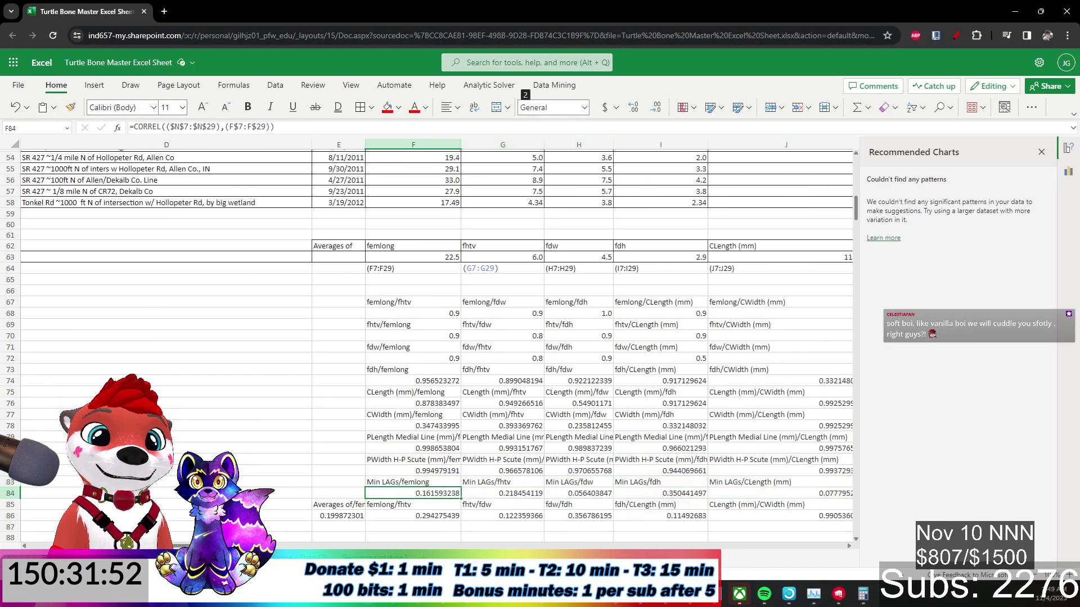
key("Right")
key("Right")
key("Right")
key("Right")
key("Right")
key("Right")
key("Right")
key("Right")
key("Right")
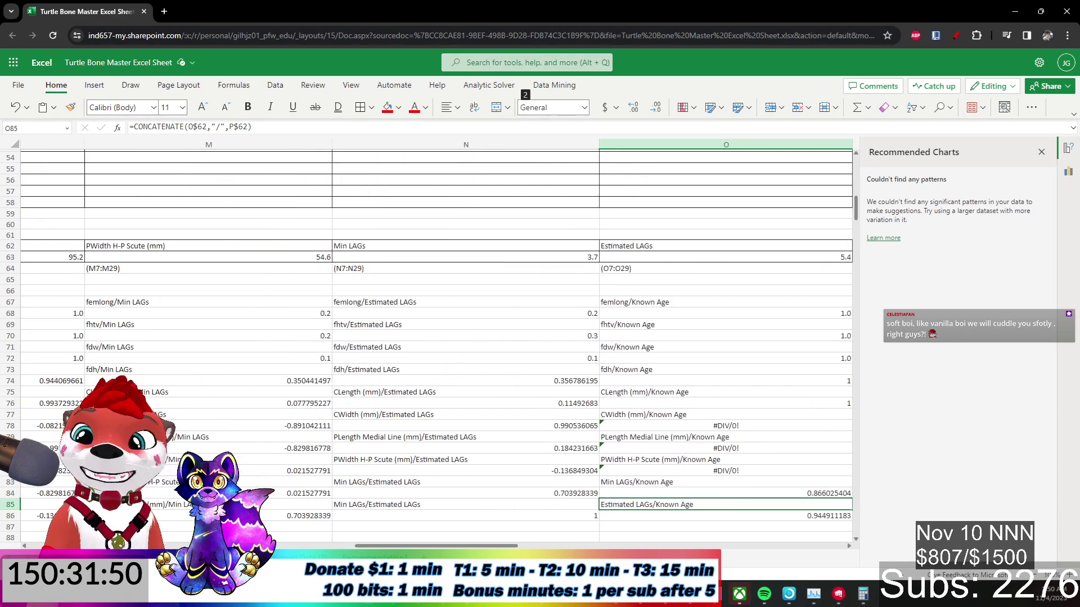
key("Right")
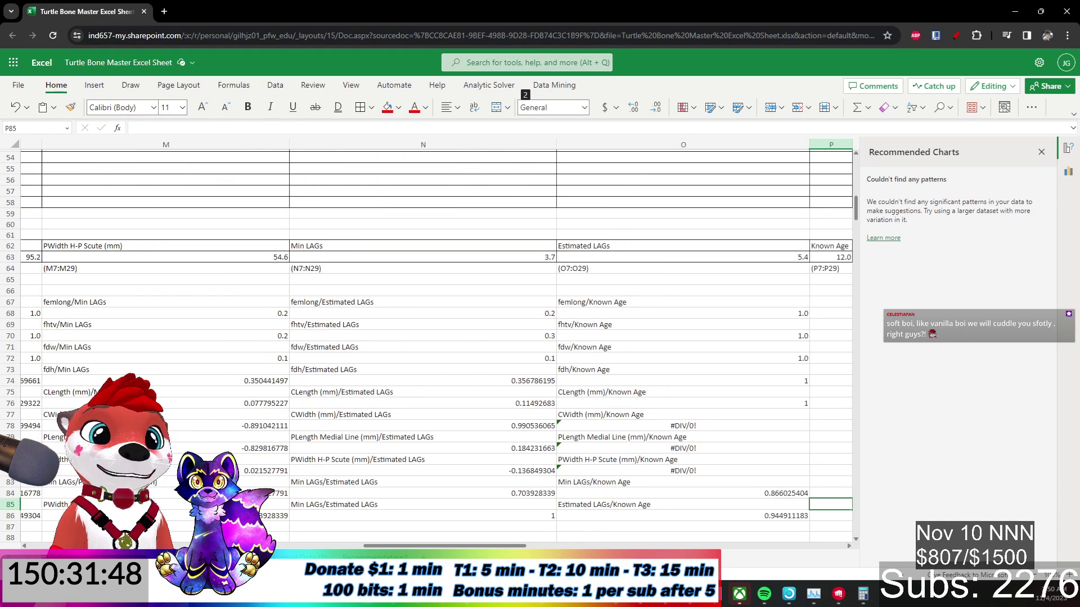
Compare the label formula in N85 with the Estimated LAGs label formulas in N81 and N83.
key("Left")
key("Left")
key("Left")
key("Right")
key("Right")
key("Left")
key("Up")
key("Down")
key("Right")
key("Left")
key("Up")
key("Up")
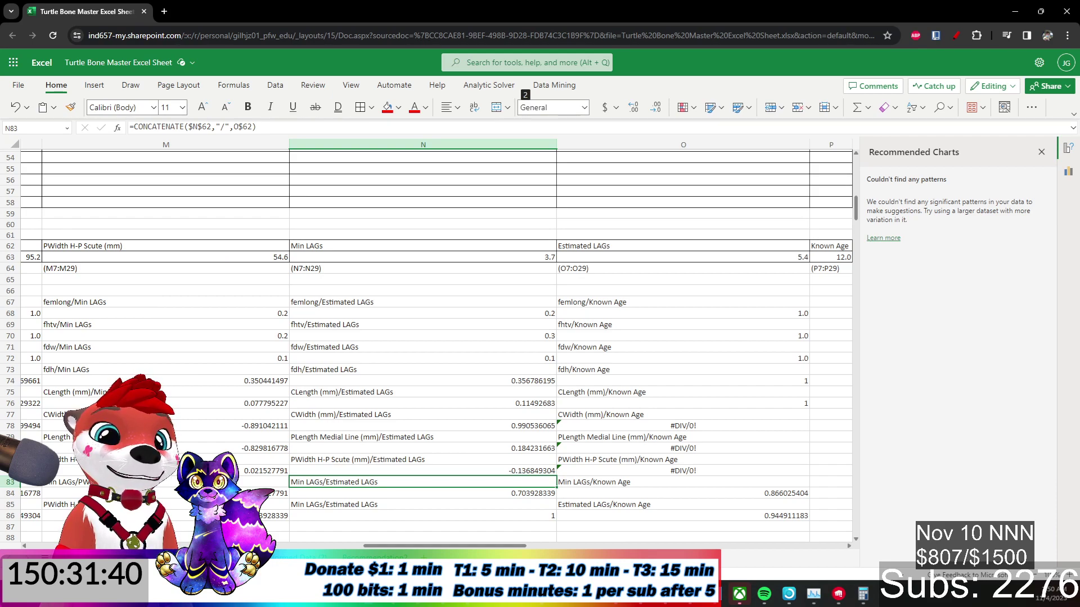
key("Up")
key("Up")
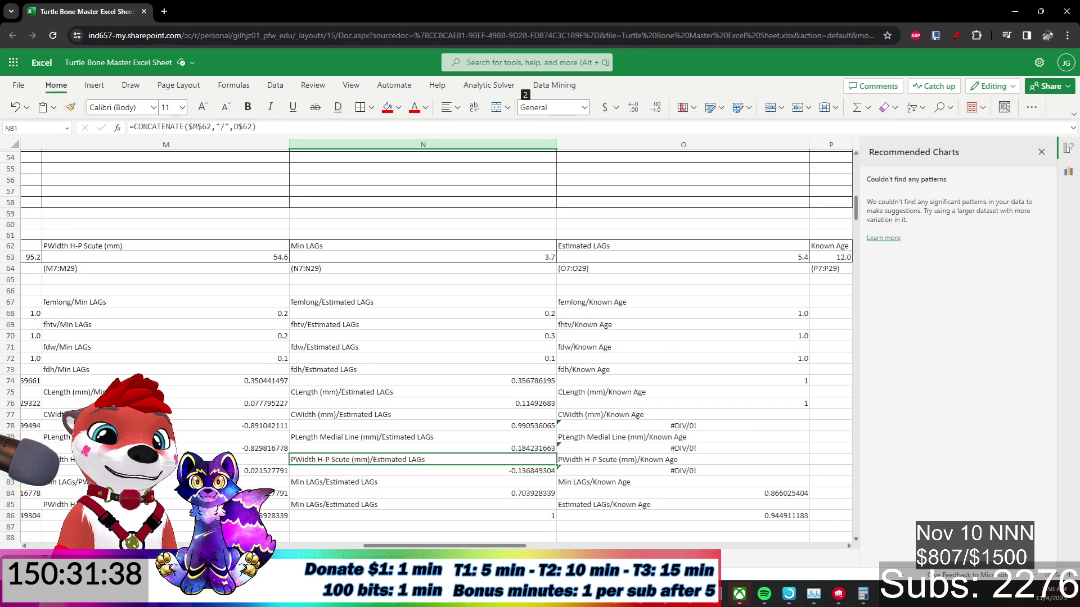
key("Down")
key("Down")
key("Down")
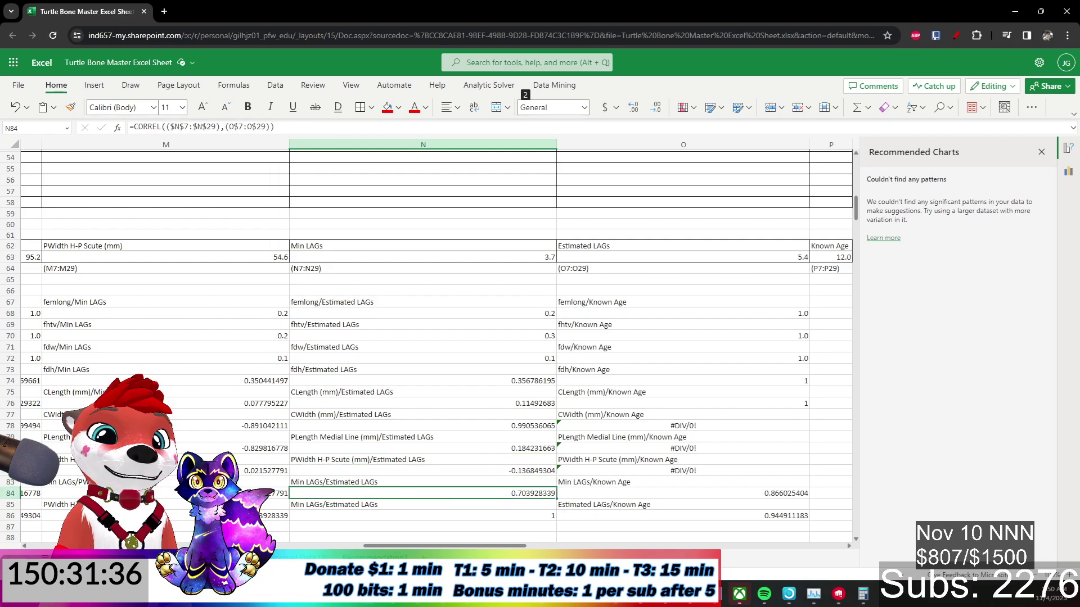
key("Down")
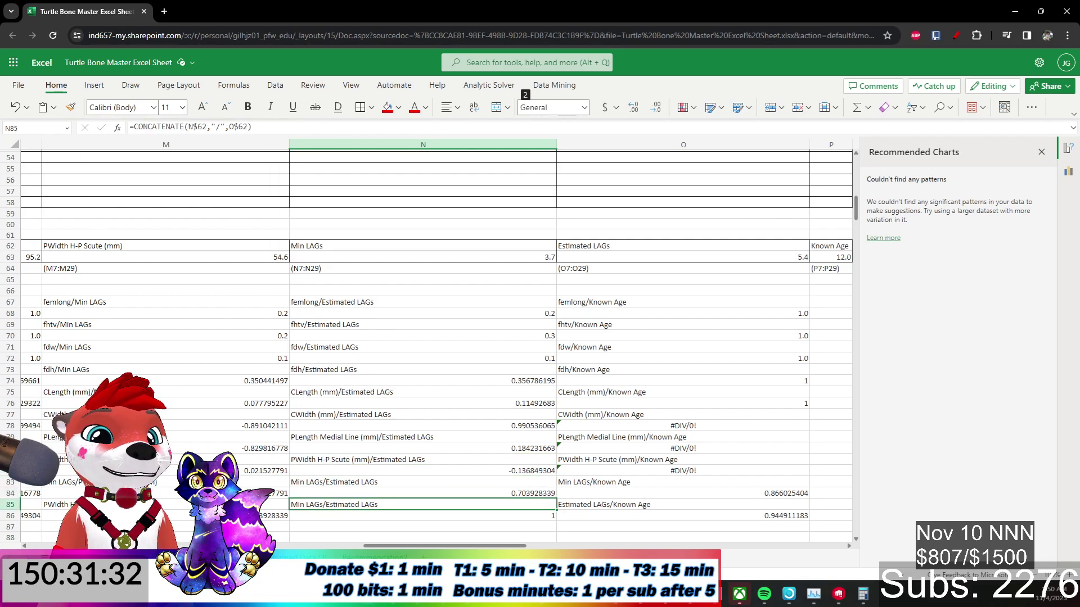
left_click(683, 504)
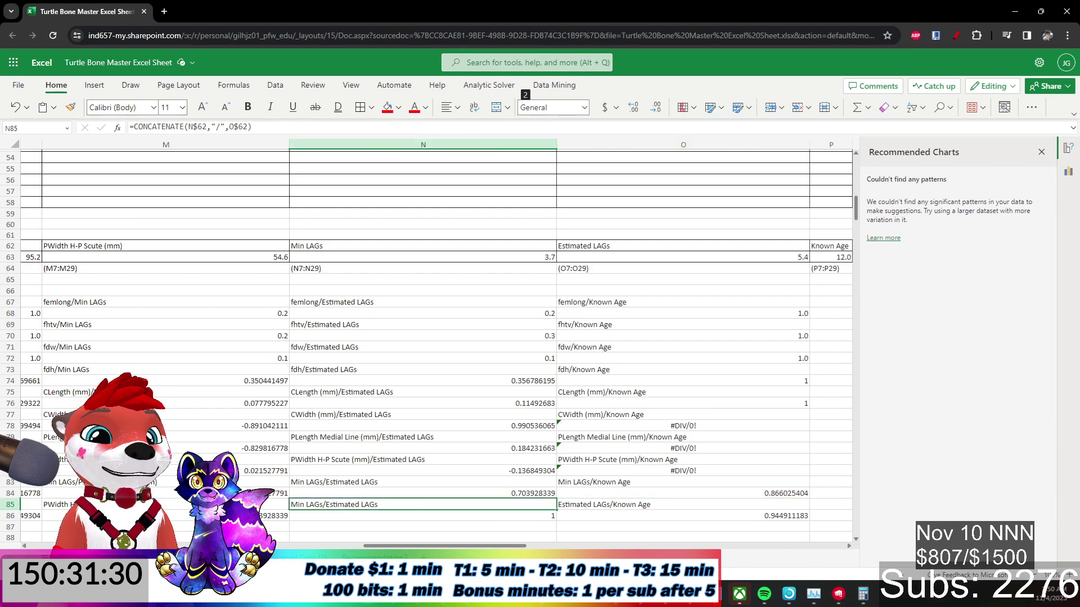
key("Up")
key("Up")
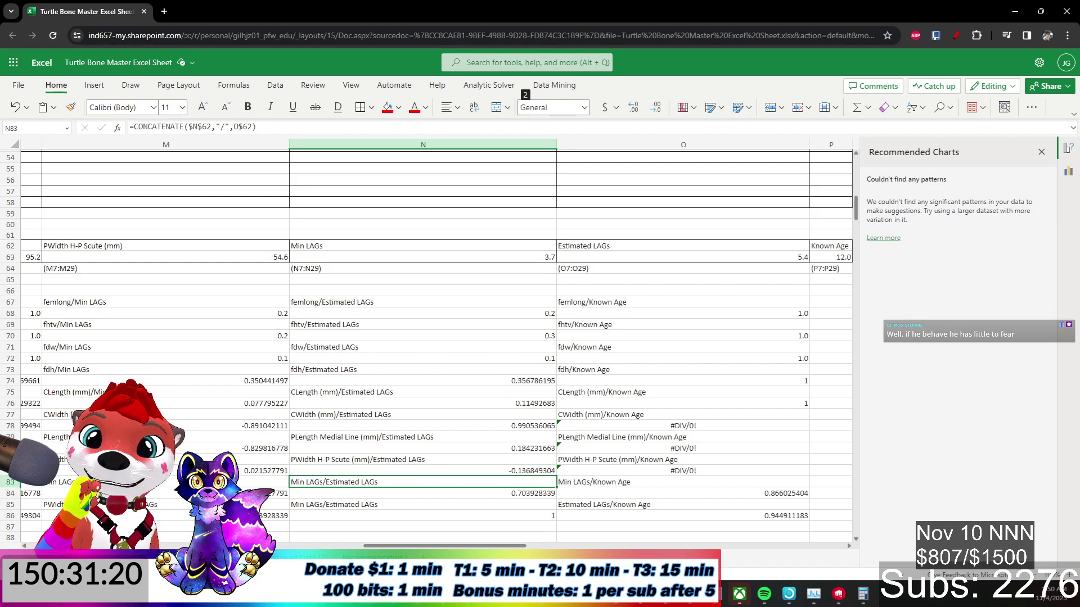
Check the shifted Min LAGs pairs in rows 83 and 84, including the fhtv label and the fdw correlation formula.
left_click(253, 482)
key("Left")
key("Left")
key("Left")
key("Left")
key("Left")
key("Left")
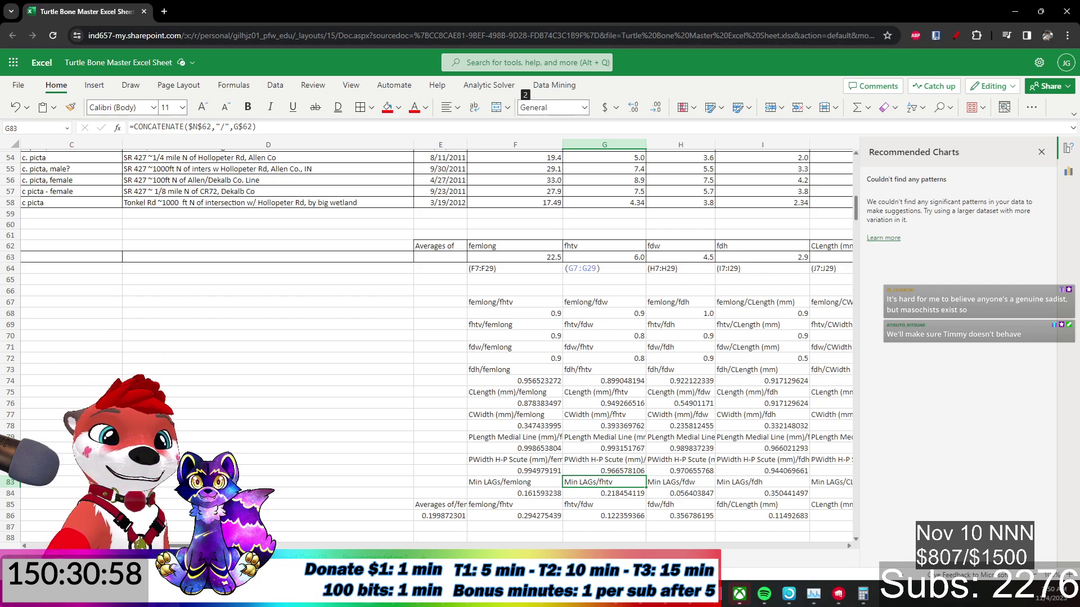
key("Down")
key("Right")
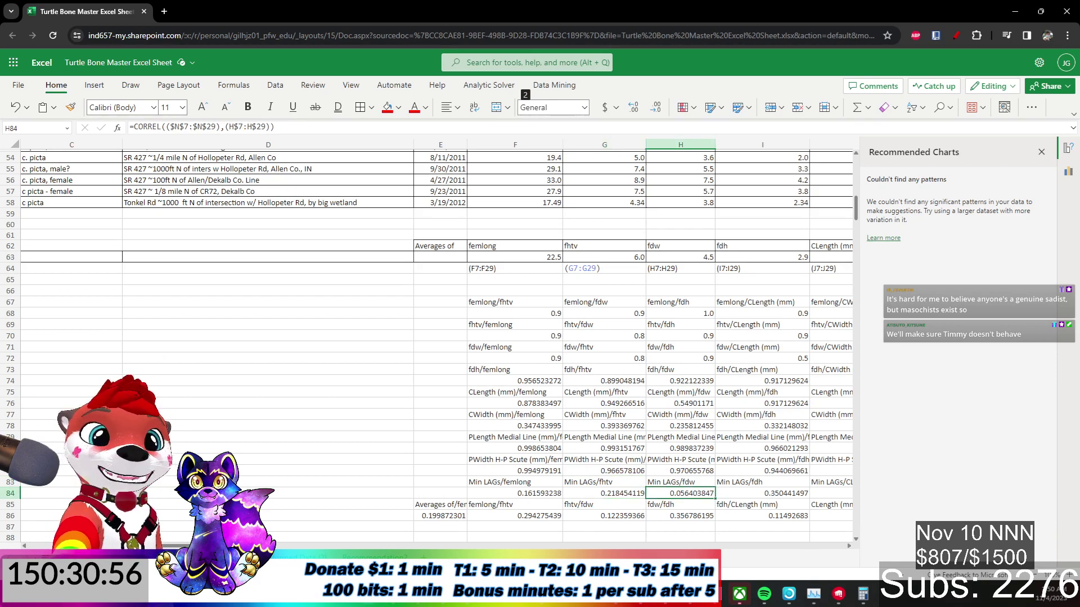
Examine the row 85 labels and their CONCATENATE formulas in columns M through P.
key("Down")
key("Right")
key("Right")
key("Right")
key("Right")
key("Right")
key("Right")
key("Right")
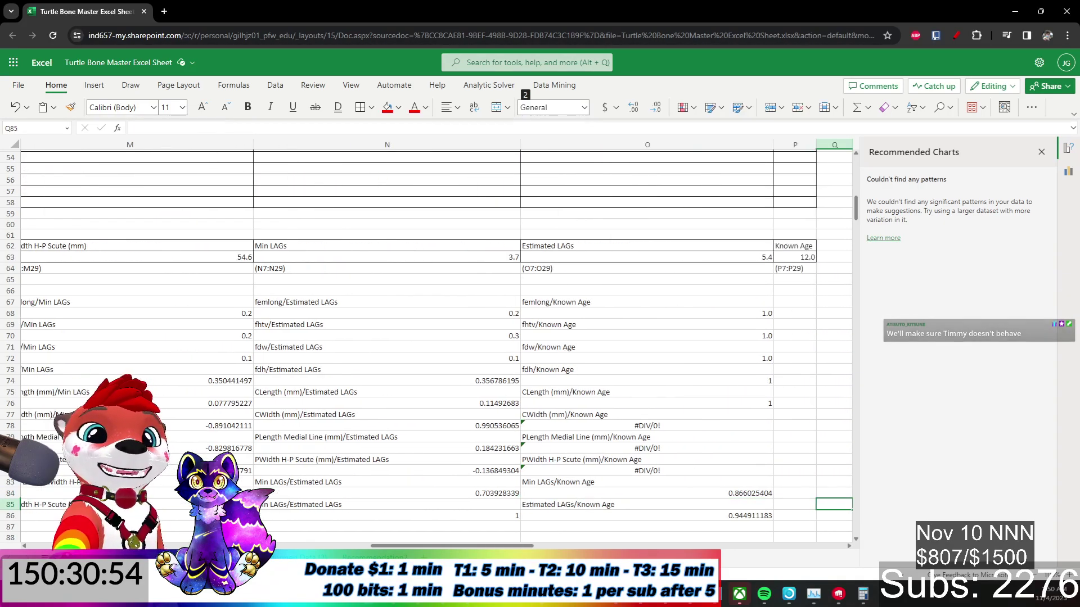
key("Left")
key("Right")
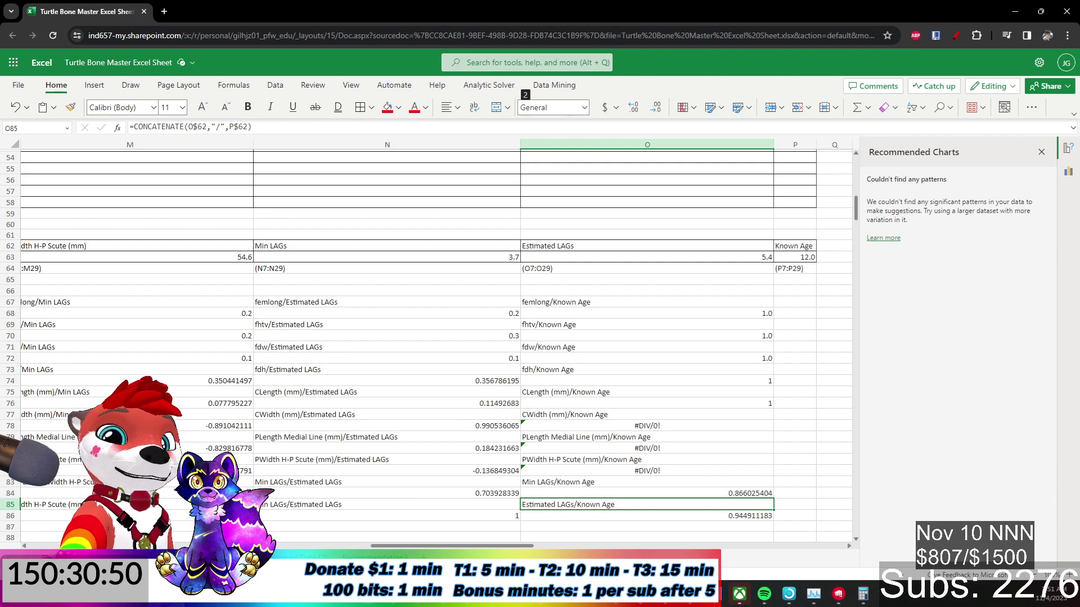
key("Left")
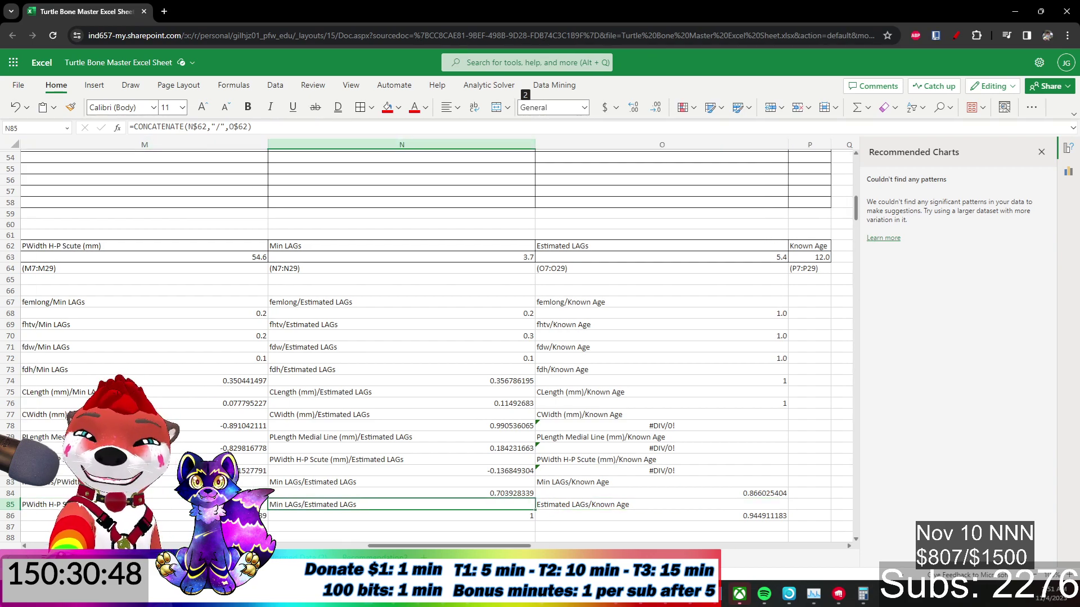
key("Right")
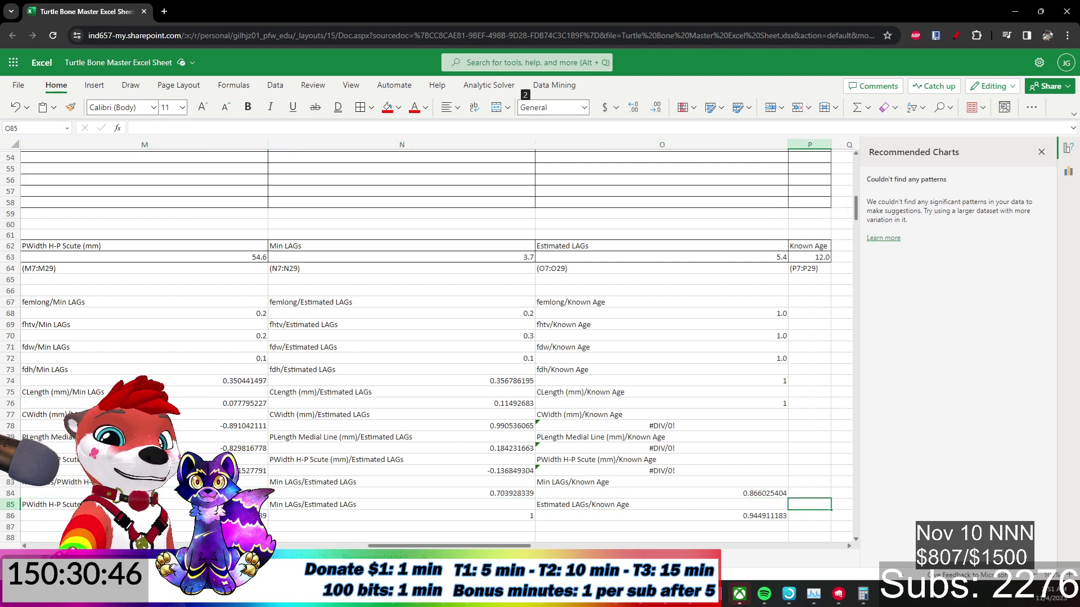
key("shift+Down")
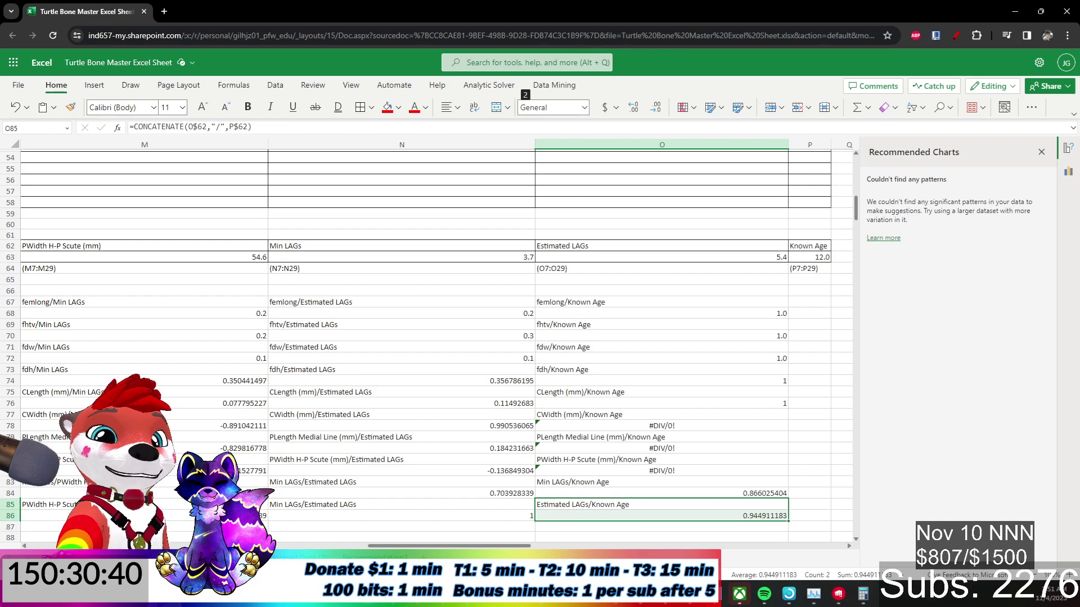
key("Left")
key("Left")
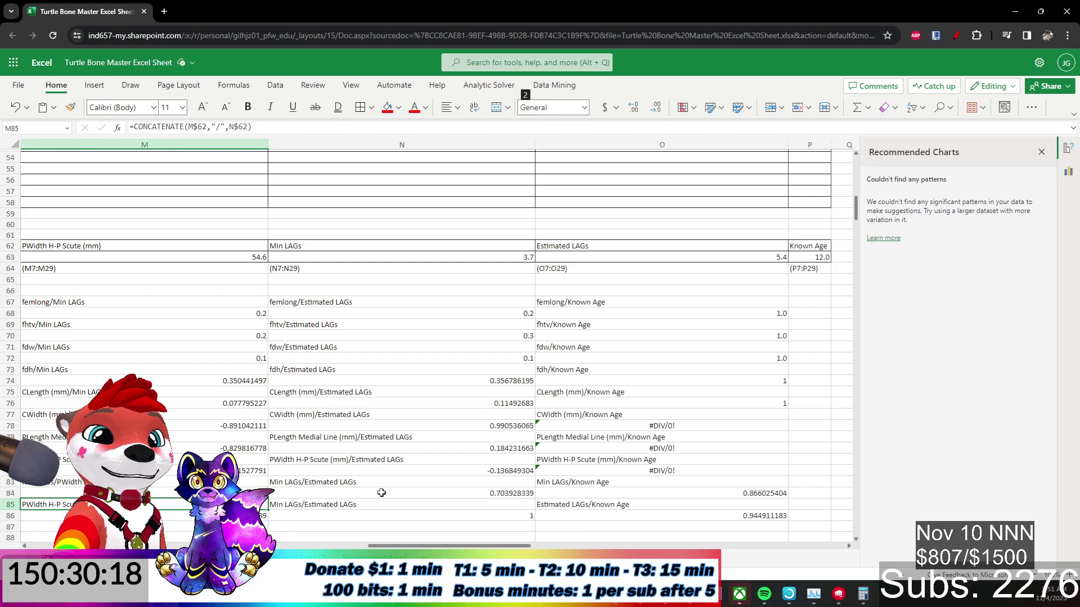
Review the row 85 label formulas back to the Averages of/femlong pair in E85 and across to column M.
key("Right")
key("Right")
key("Left")
key("Left")
key("Left")
key("Left")
key("Left")
key("Left")
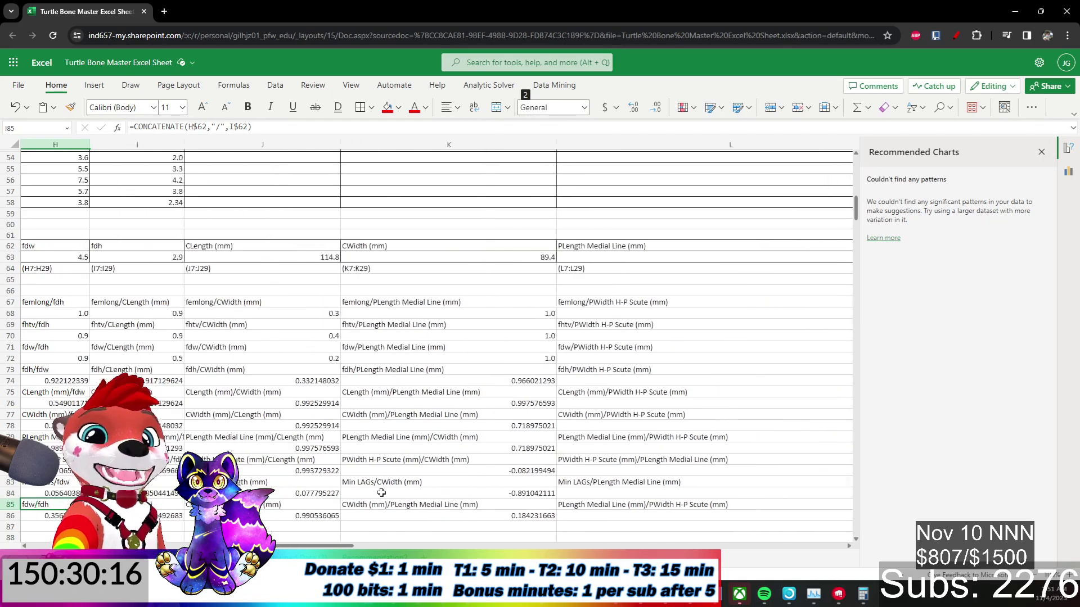
key("Left")
key("Left")
key("Left")
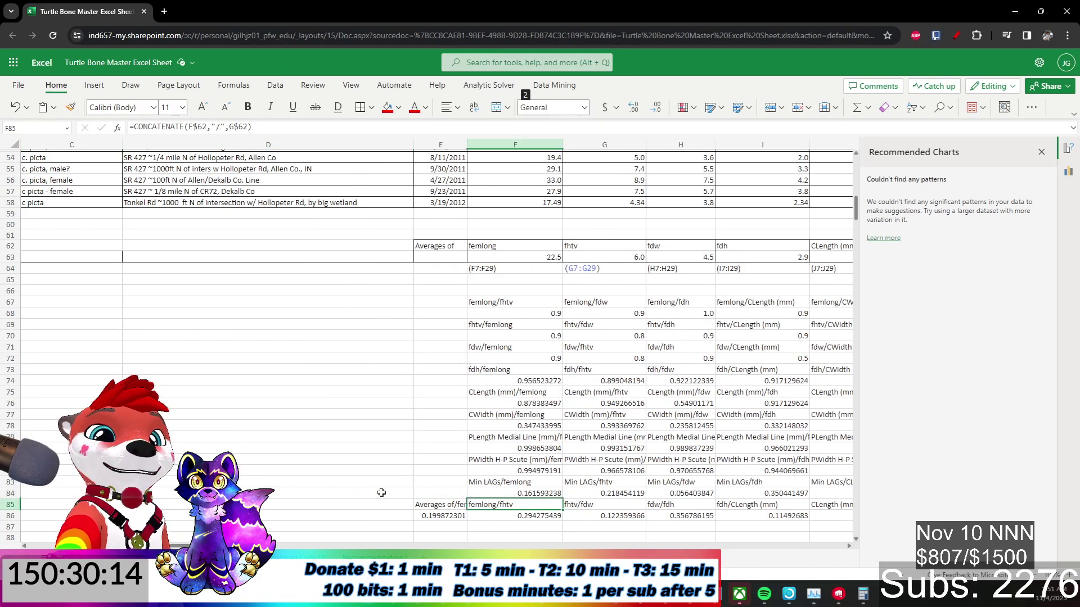
key("Left")
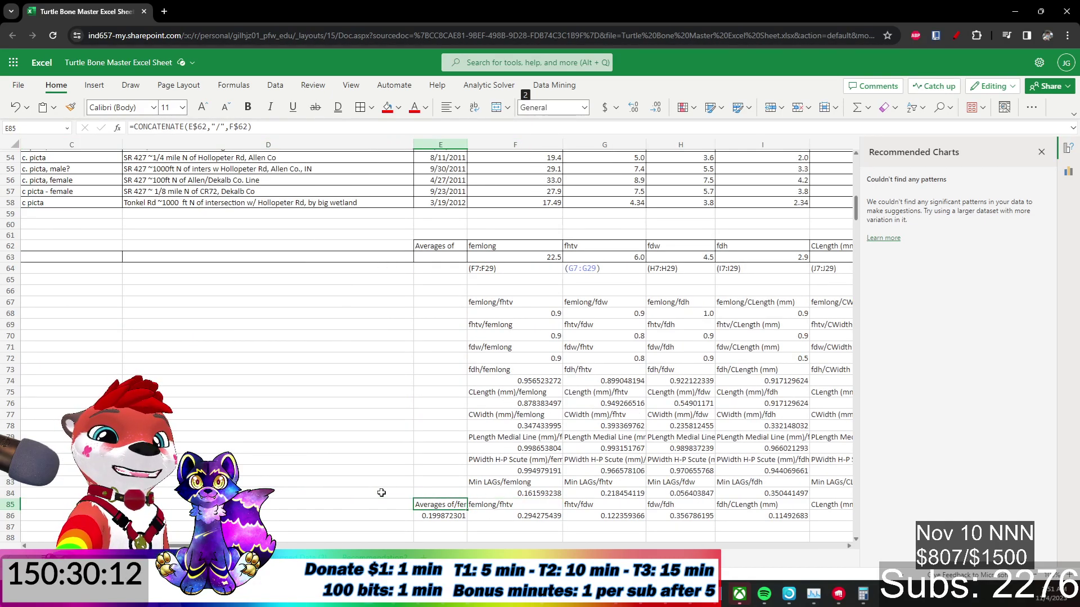
key("Right")
key("Right")
key("Right")
key("Right")
key("Right")
key("Right")
key("Right")
key("Right")
key("Right")
key("Right")
key("Right")
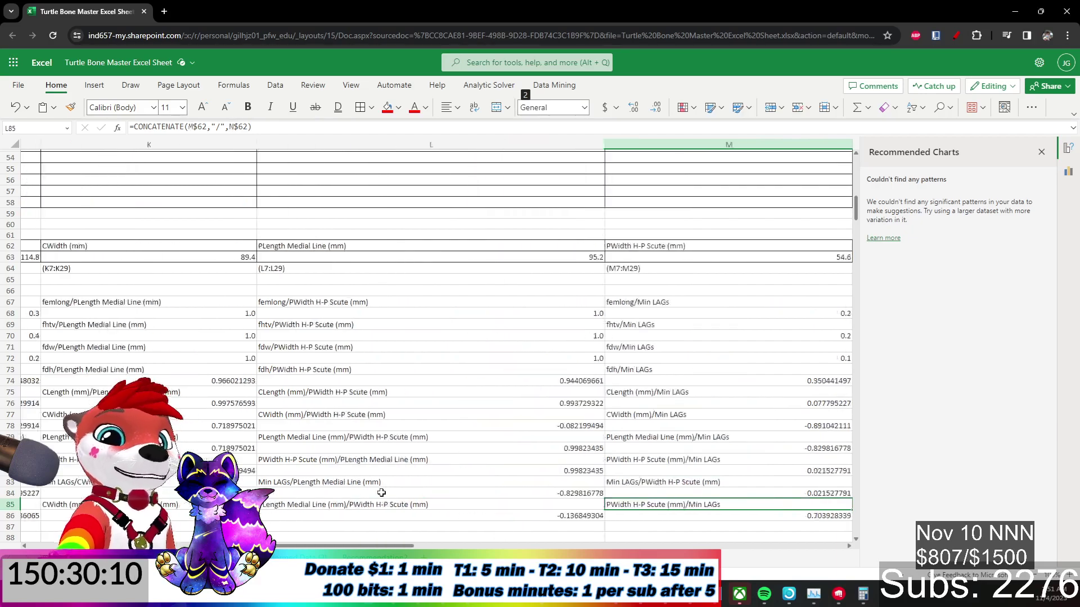
Compare the row 85 label and row 86 correlation formulas in columns K through O with the Min LAGs/Estimated LAGs correlation in N84.
key("Left")
key("Left")
key("Left")
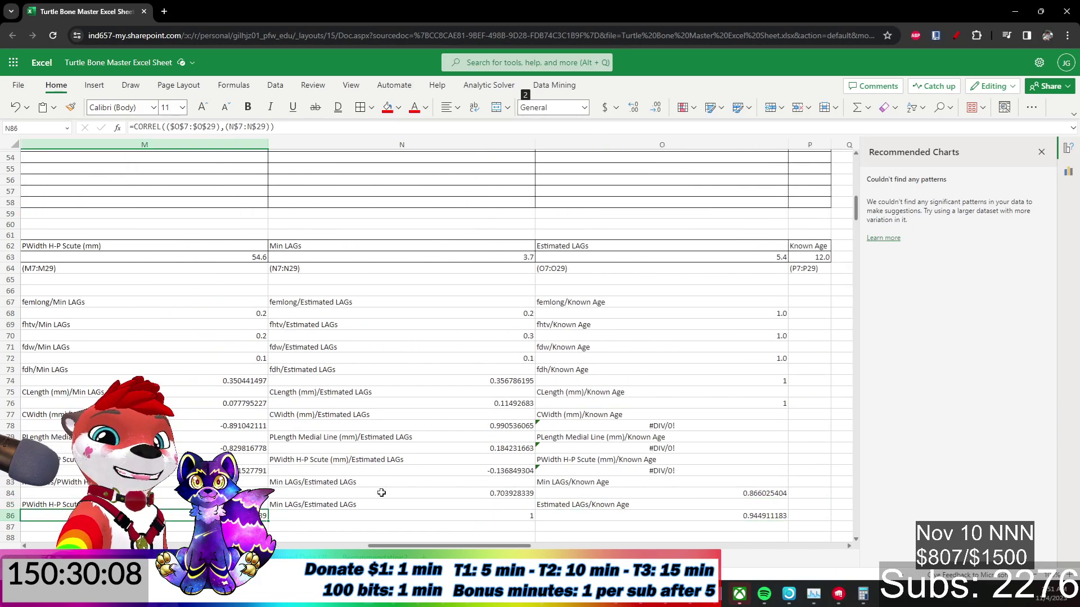
key("Right")
key("Left")
key("Right")
key("Right")
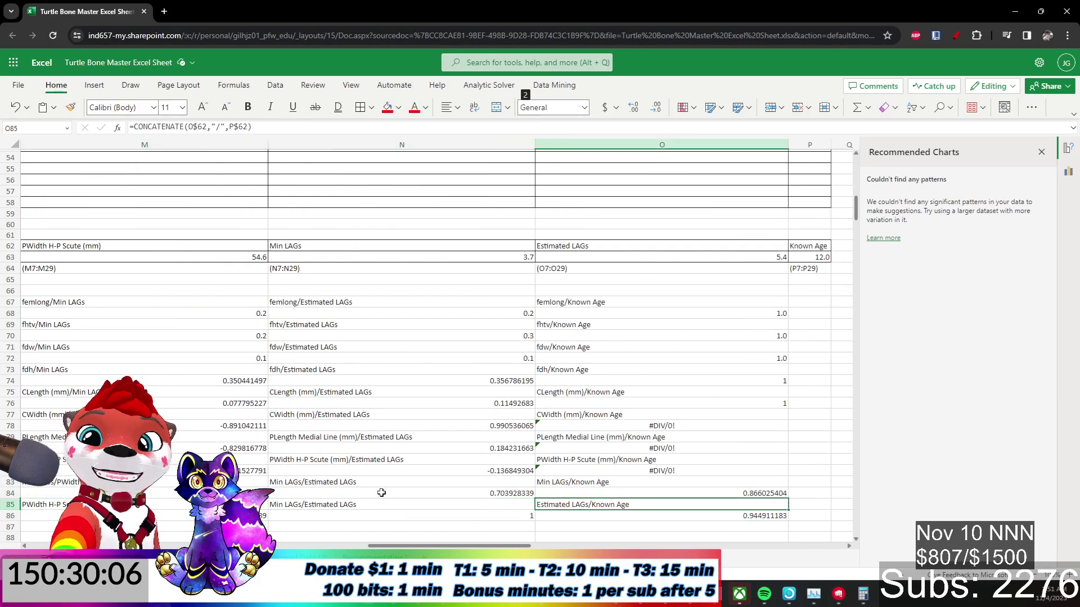
key("Left")
key("Up")
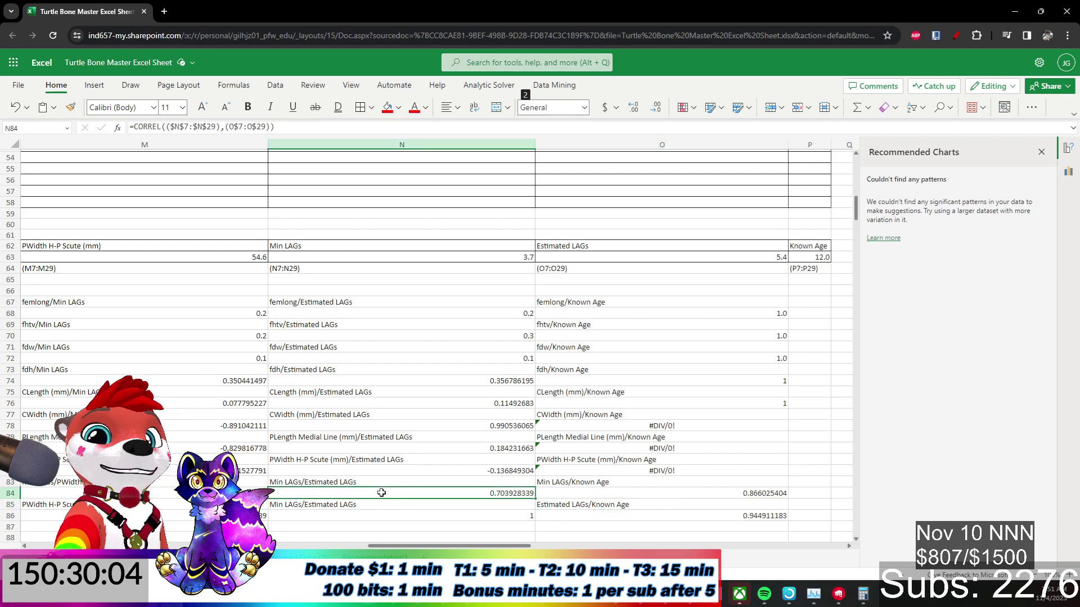
key("Left")
key("Left")
key("Left")
key("Down")
key("Down")
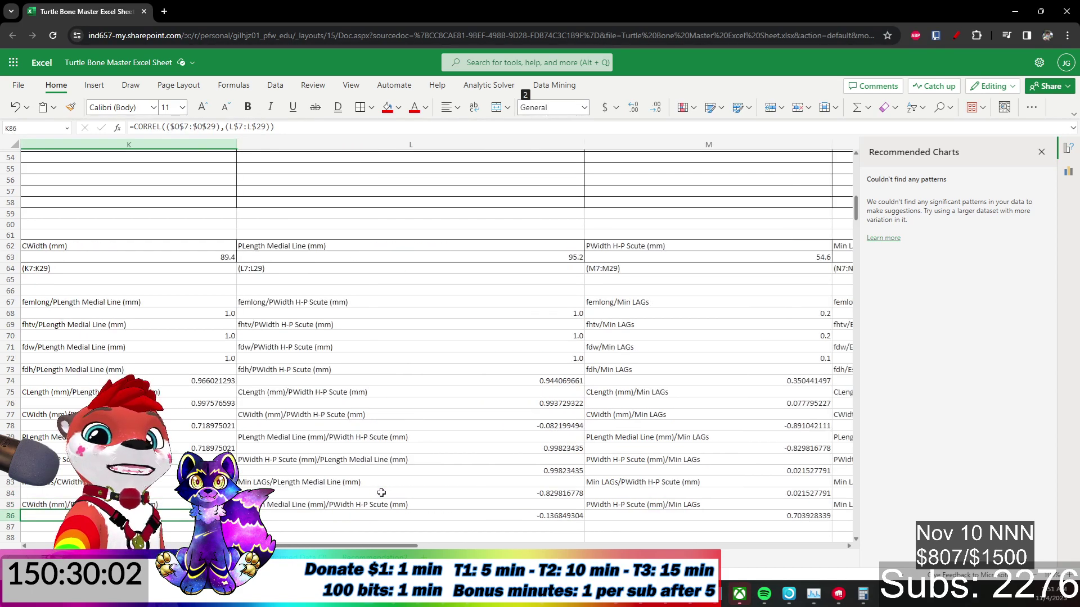
Inspect the label and correlation formulas in E85:F86 and compare them with the Min LAGs/femlong label formula in F83.
key("Left")
key("Left")
key("Left")
key("Left")
key("Left")
key("Left")
key("Up")
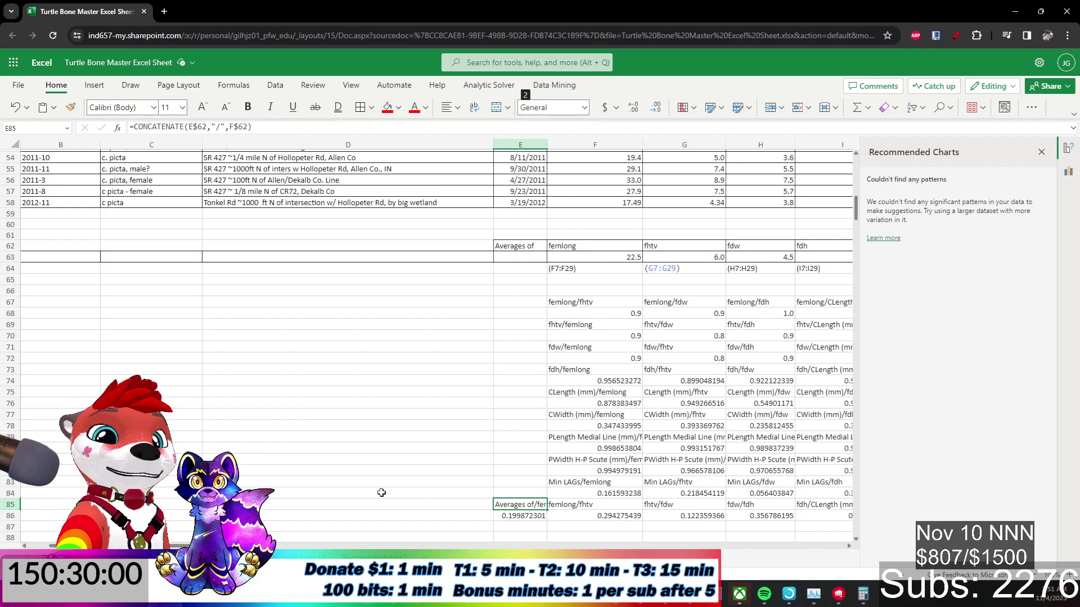
key("Down")
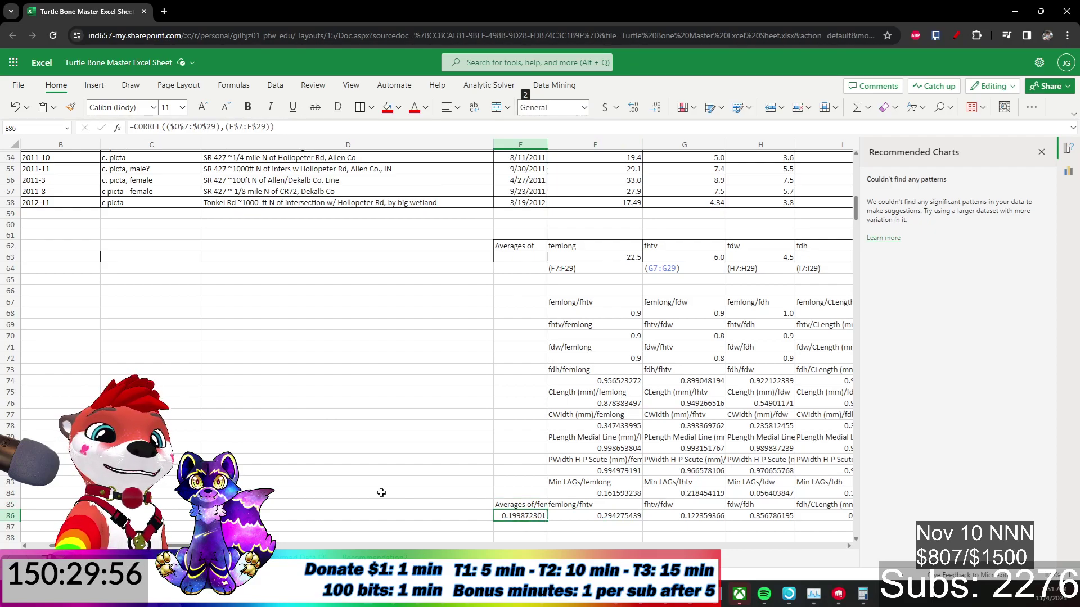
key("Right")
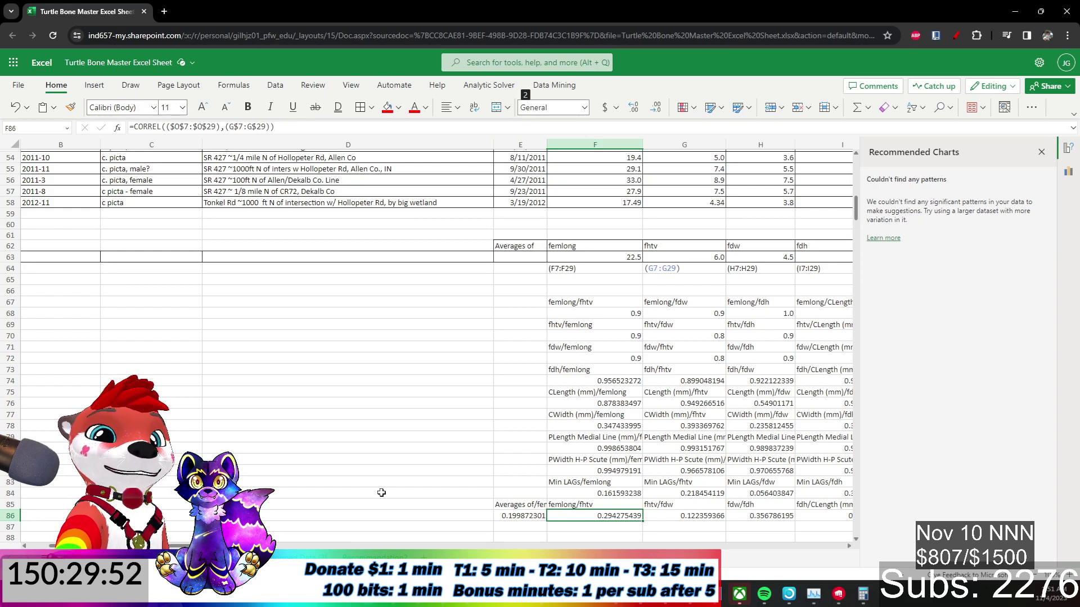
key("Left")
key("Up")
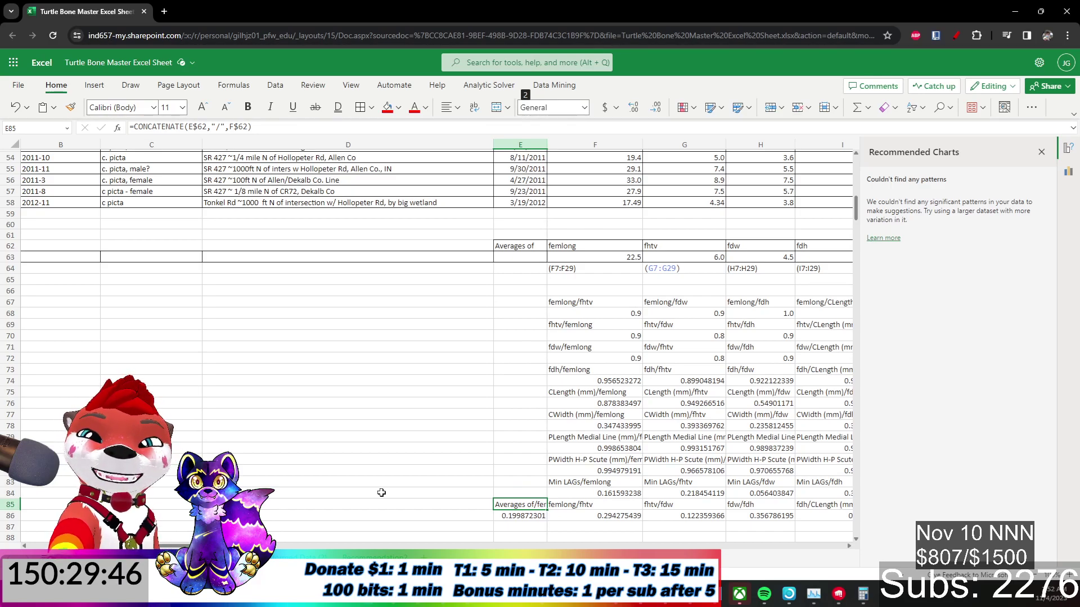
key("Right")
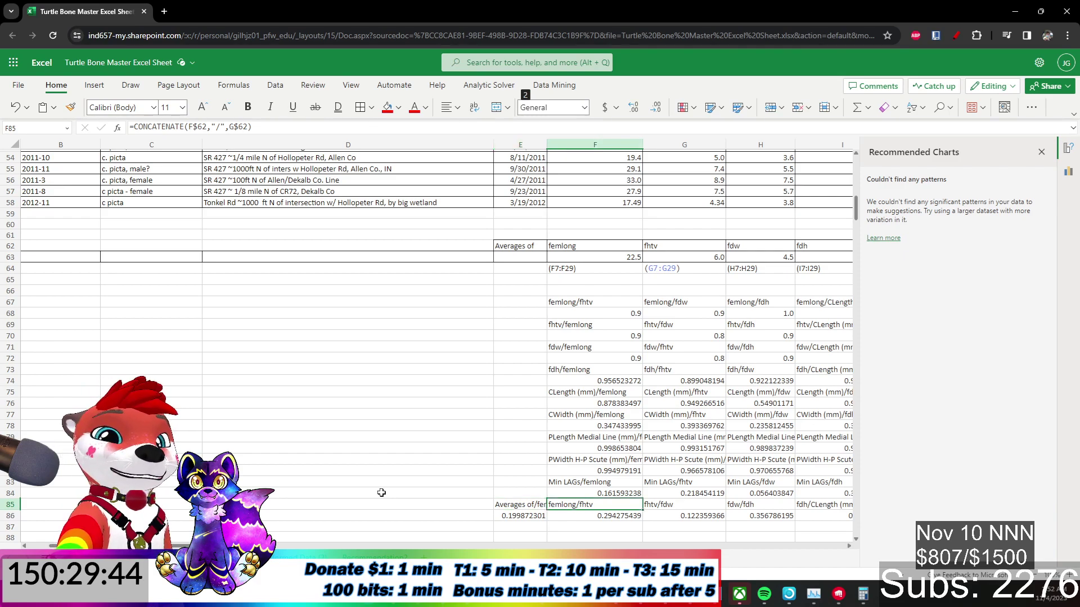
key("Up")
key("Up")
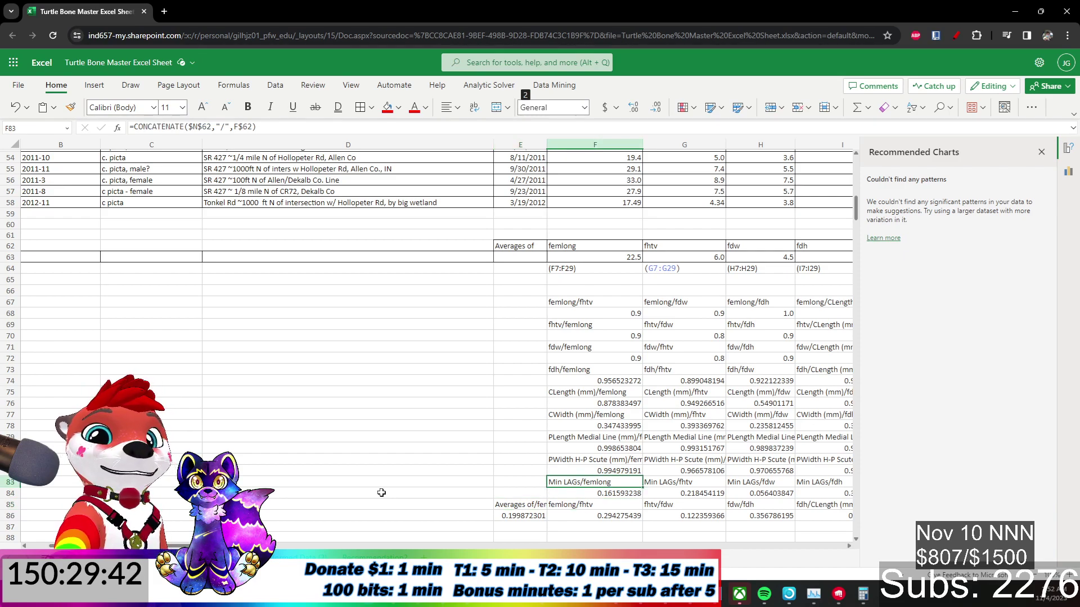
Look across the row 83 labels past the Known Age column and examine the fdw/Estimated LAGs label formula in N71.
key("Right")
key("Right")
key("Right")
key("Right")
key("Right")
key("Right")
key("Right")
key("Right")
key("Right")
key("Right")
key("Right")
key("Right")
key("Right")
key("Right")
key("Right")
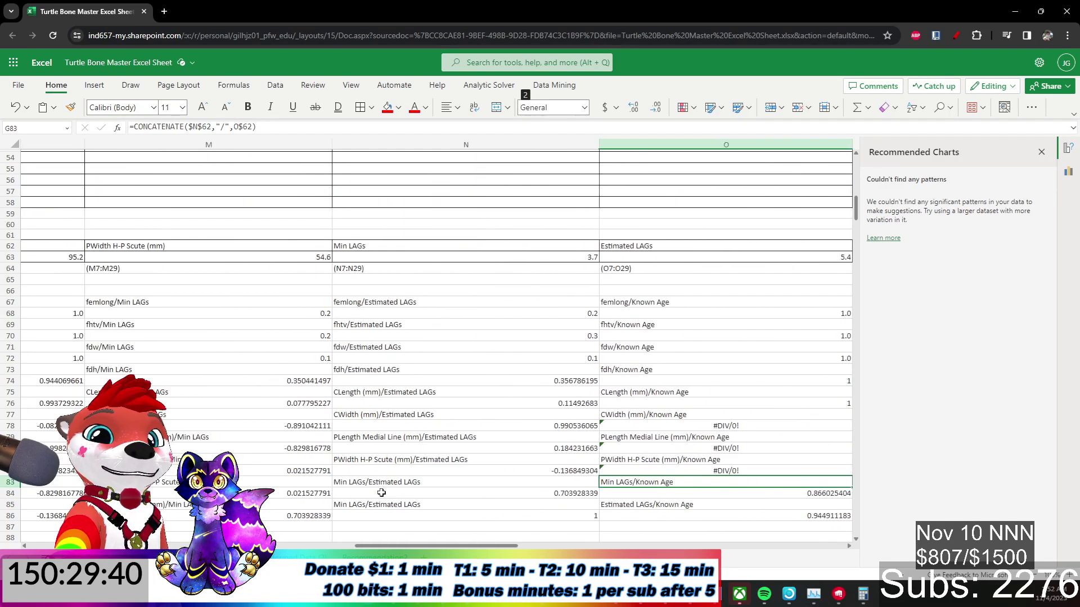
key("Up")
key("Up")
key("Up")
key("Up")
key("Up")
key("Up")
key("Up")
key("Up")
key("Up")
key("Up")
key("Up")
key("Up")
key("Left")
key("Left")
key("Left")
key("Left")
key("Left")
key("Left")
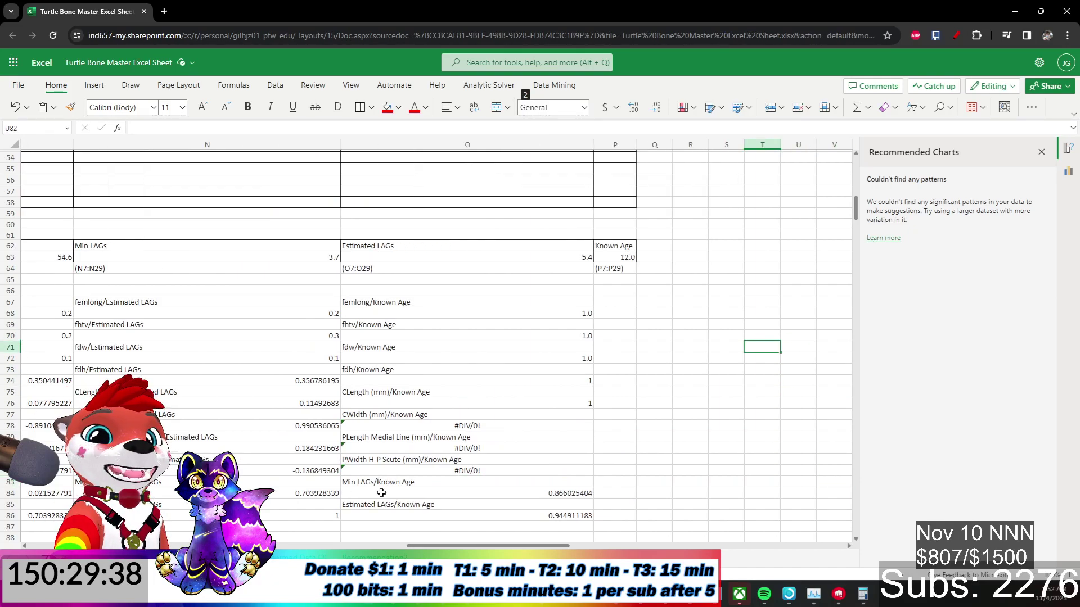
key("Left")
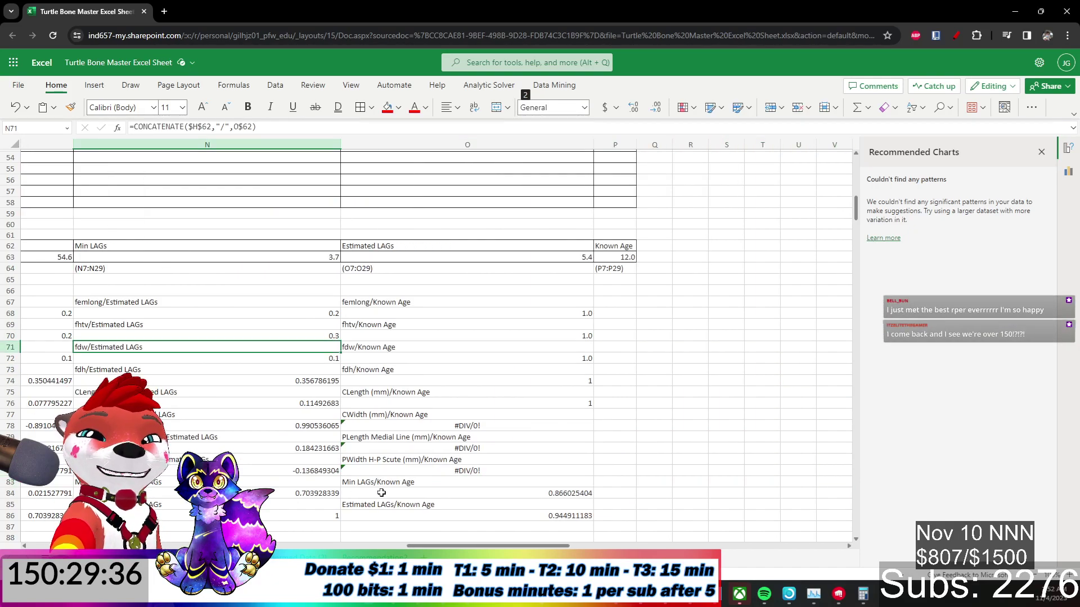
Review the Estimated LAGs formulas down column N to row 84 and back along the Min LAGs correlations to column G.
key("Down")
key("Down")
key("Down")
key("Down")
key("Down")
key("Down")
key("Down")
key("Down")
key("Down")
key("Down")
key("Down")
key("Down")
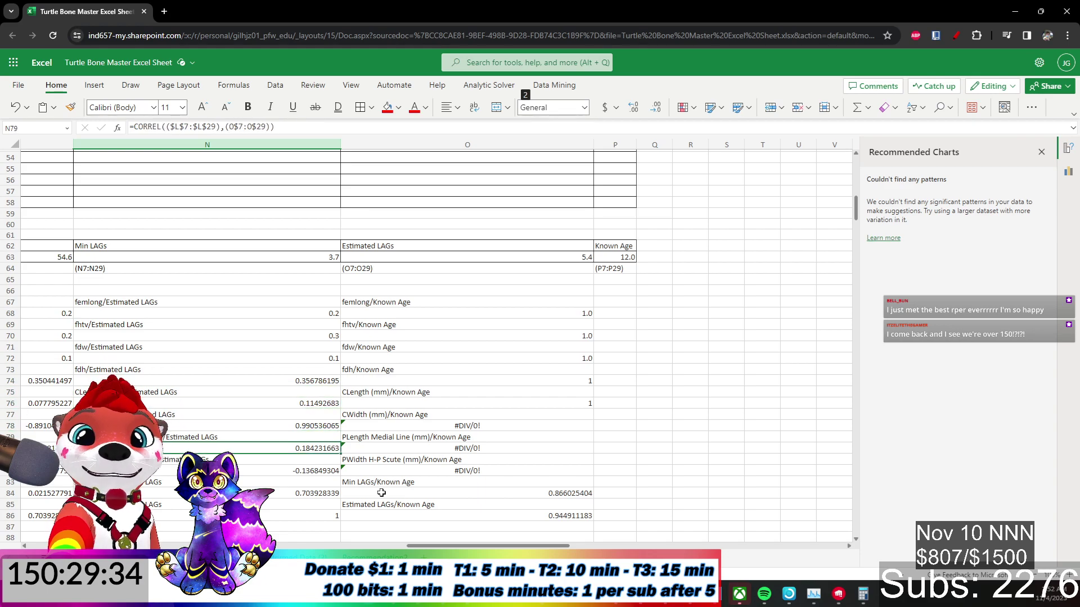
key("Down")
key("Left")
key("Left")
key("Left")
key("Left")
key("Left")
key("Left")
key("Left")
key("Left")
key("Left")
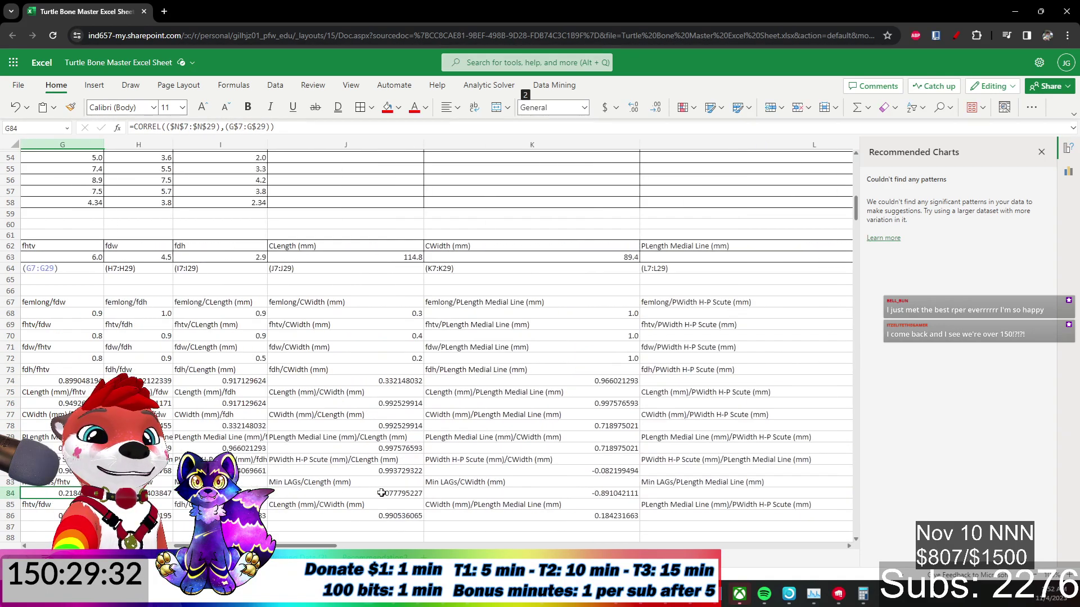
Clear the contents of the faulty label and correlation rows in E85:O86.
key("Up")
key("Right")
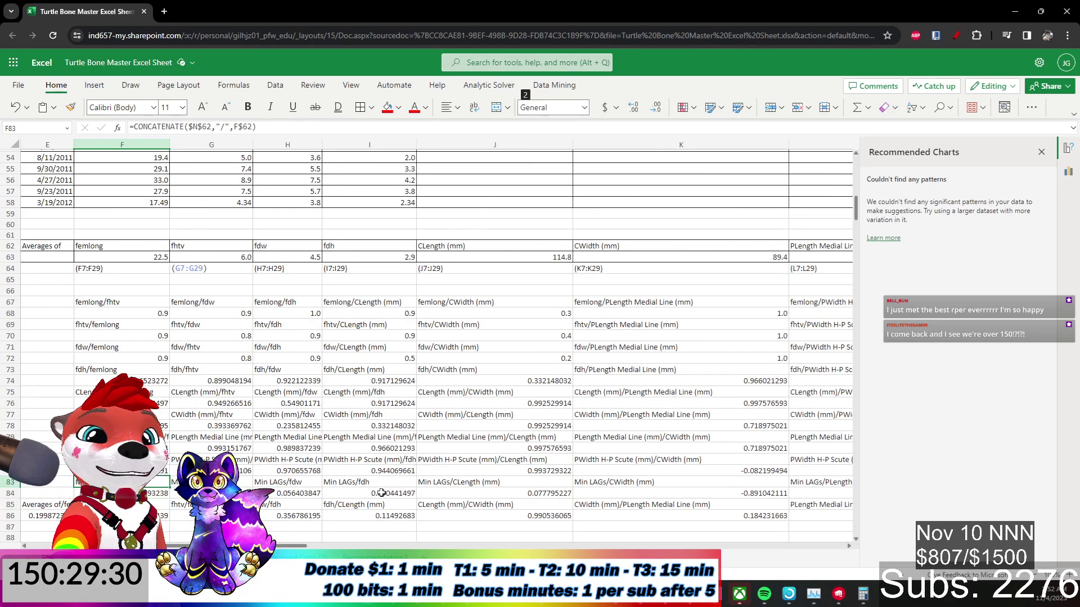
key("Down")
key("Down")
key("Left")
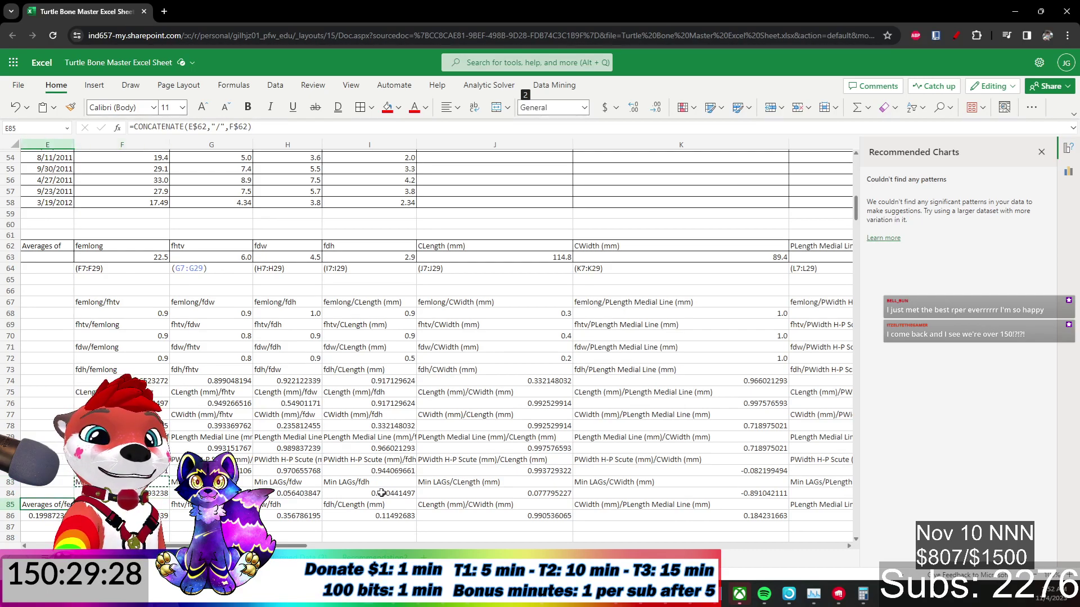
key("shift+Down")
key("ctrl+shift+Right")
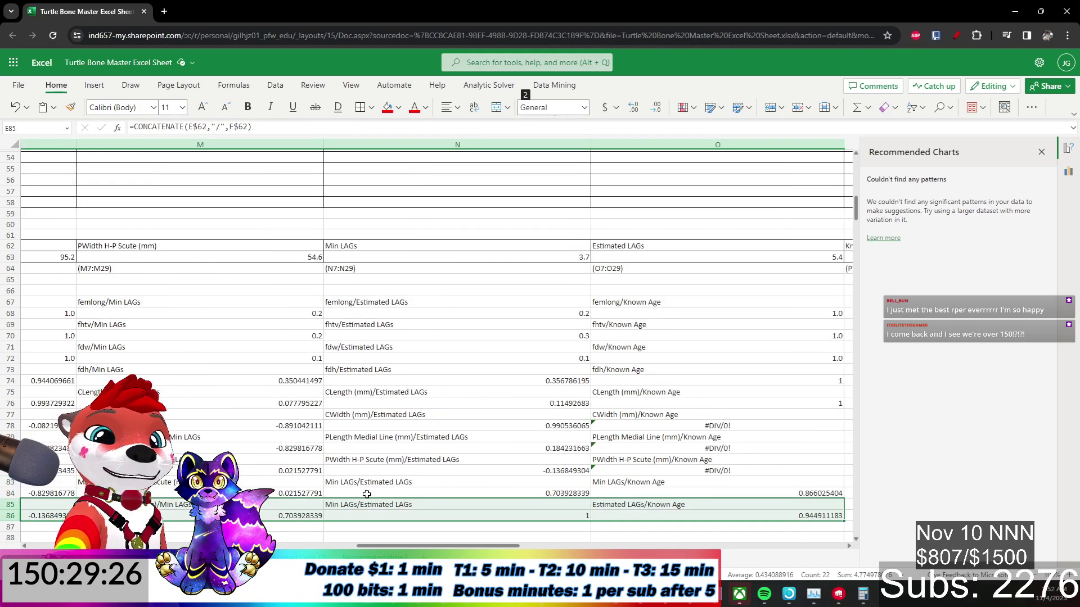
right_click(355, 509)
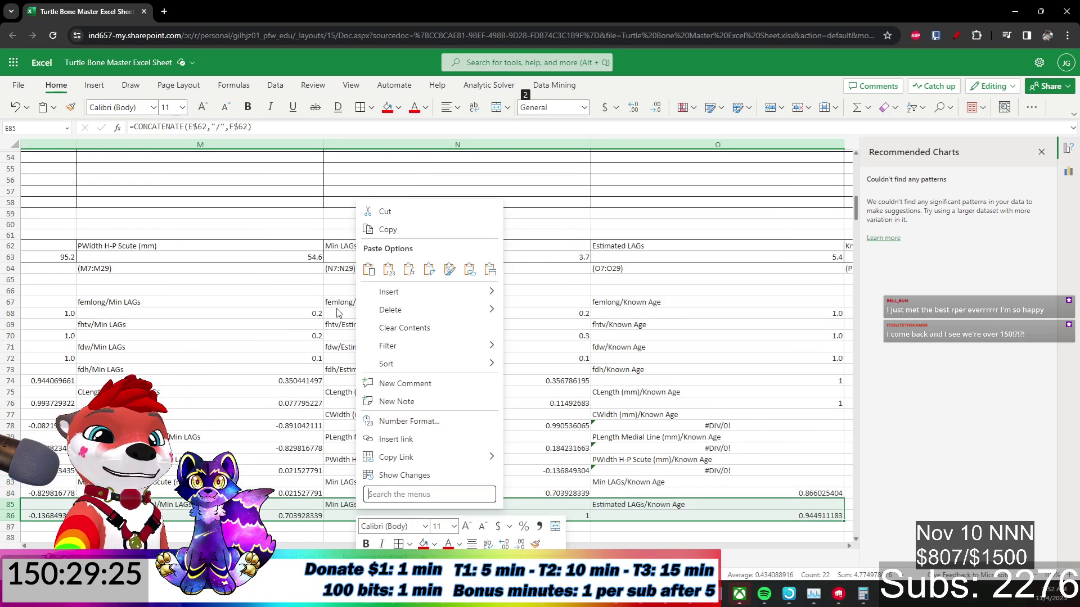
left_click(401, 327)
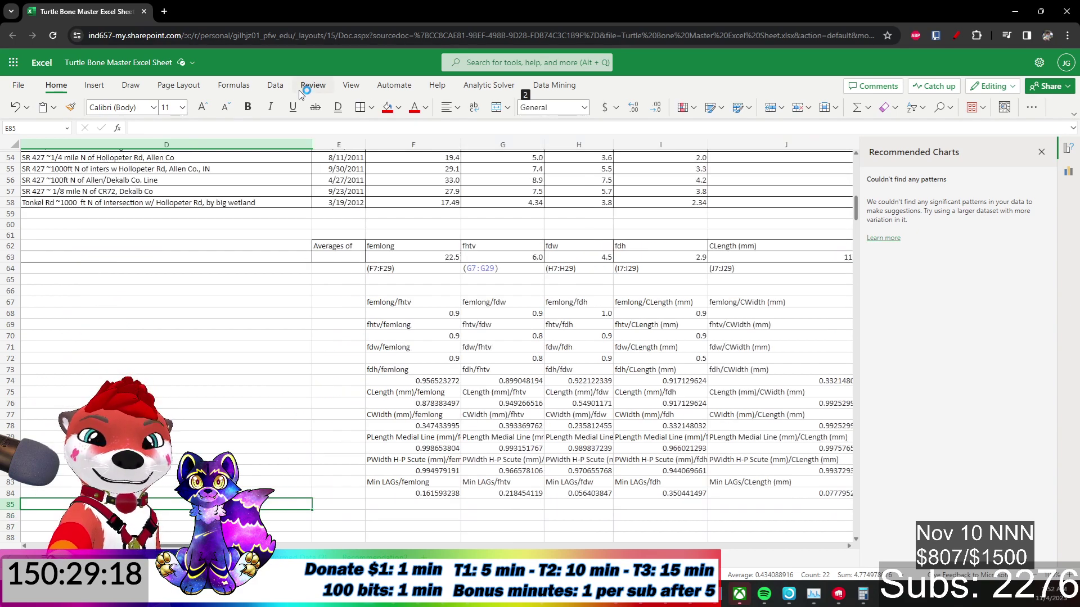
Copy the Min LAGs/femlong label formula from F83 into F85.
key("Left")
key("Right")
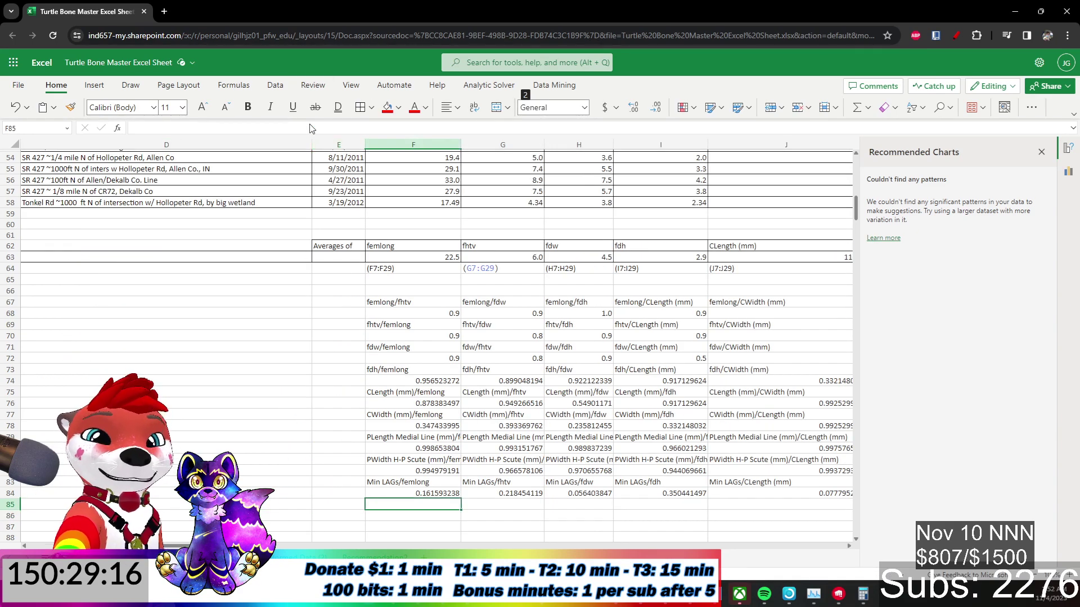
key("Up")
key("Up")
key("ctrl+c")
key("Down")
key("Down")
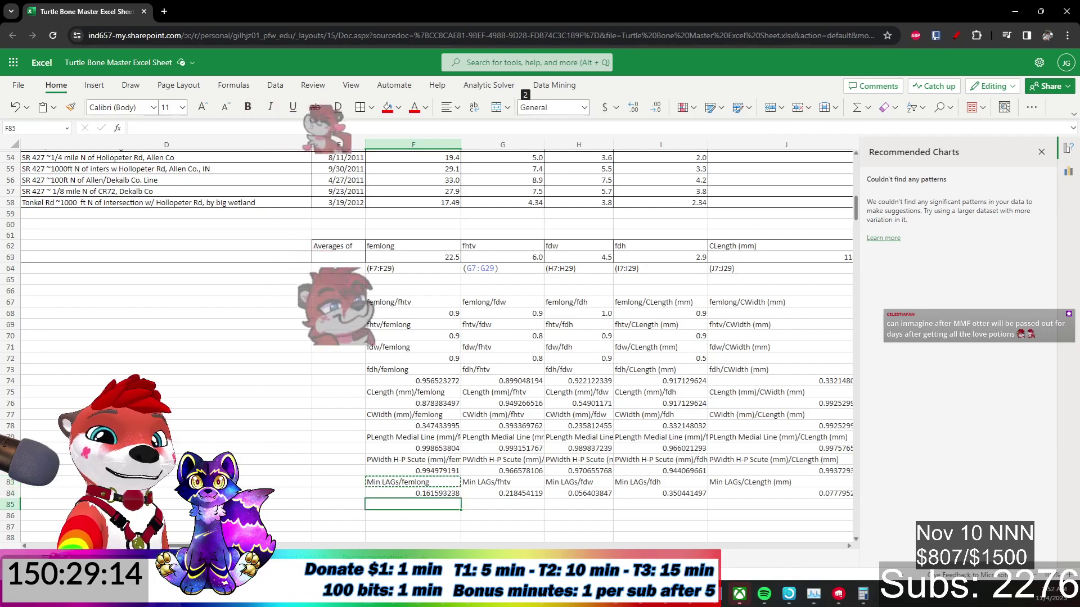
key("ctrl+v")
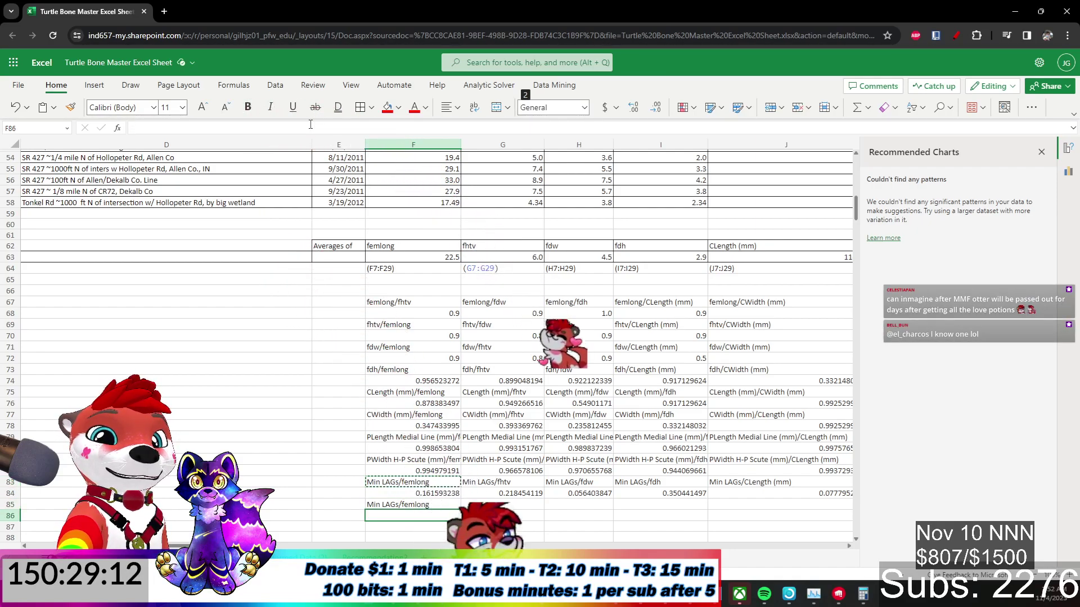
Copy the label formula from F85 into F87.
key("ctrl+c")
key("Down")
key("Down")
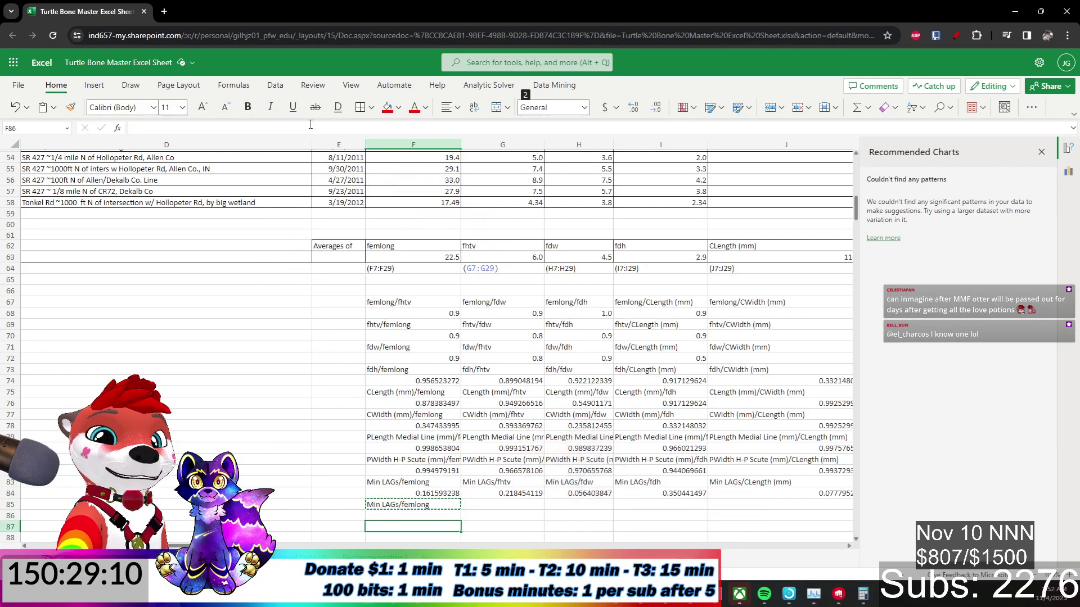
key("ctrl+v")
key("ctrl")
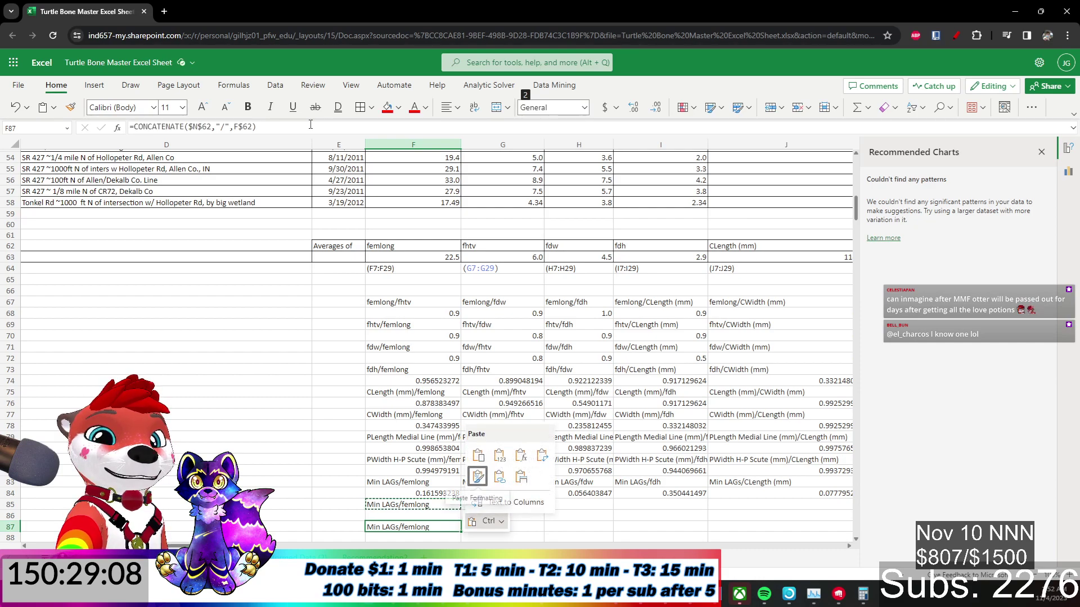
key("Escape")
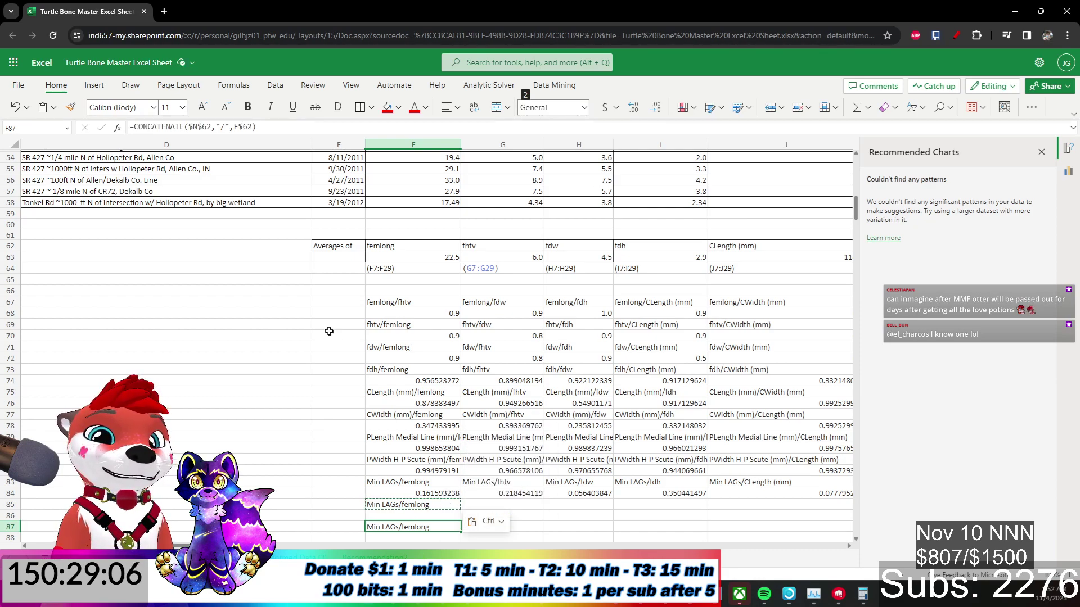
Change the first reference of F85's CONCATENATE formula to $O$62 so the label pairs Estimated LAGs with femlong.
left_click(502, 426)
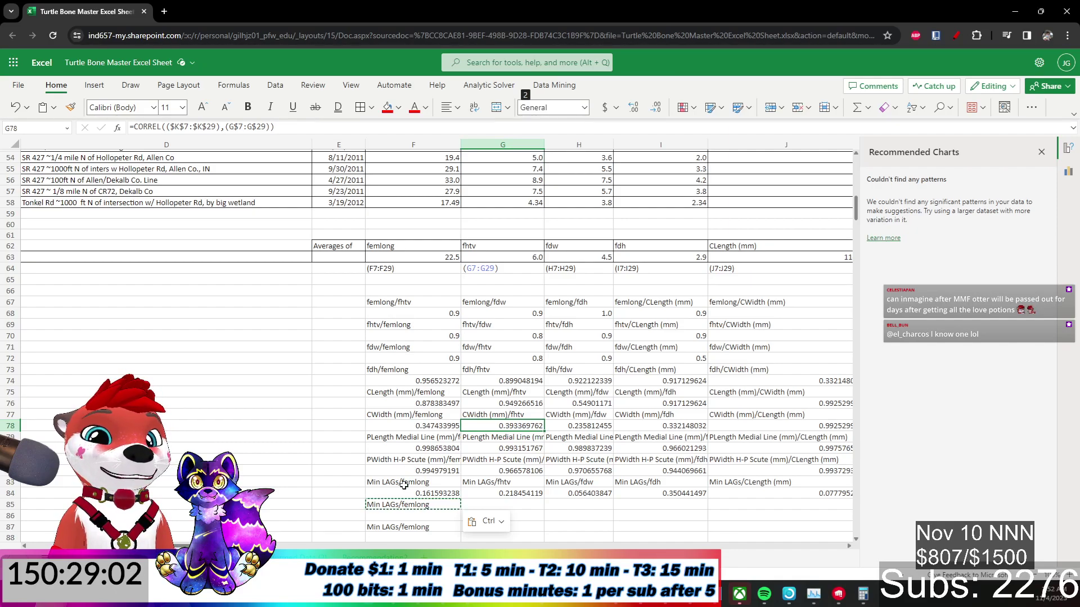
left_click(394, 482)
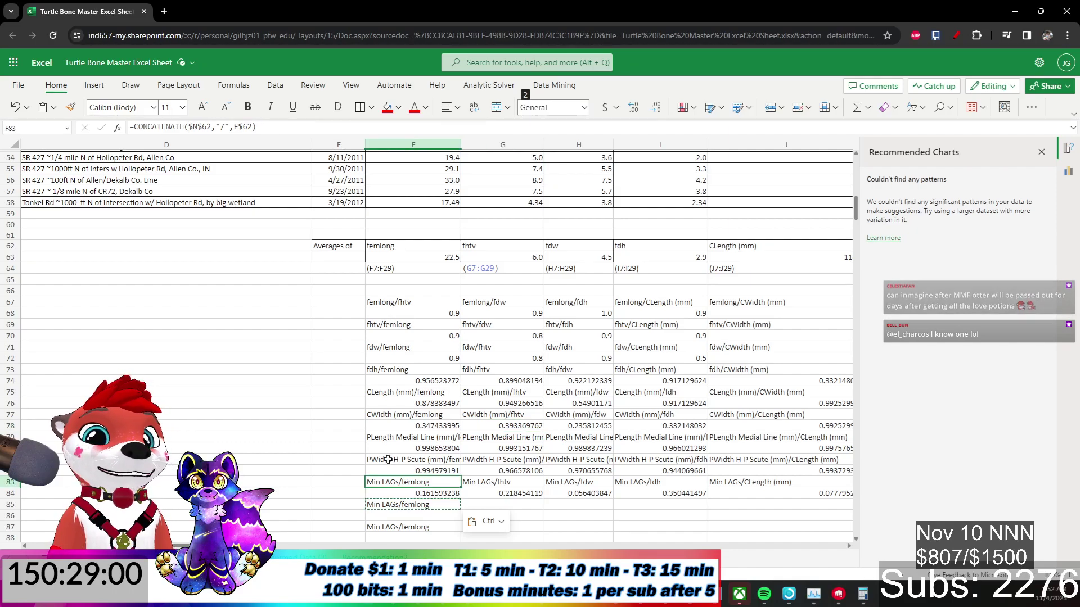
left_click(387, 459)
left_click(390, 482)
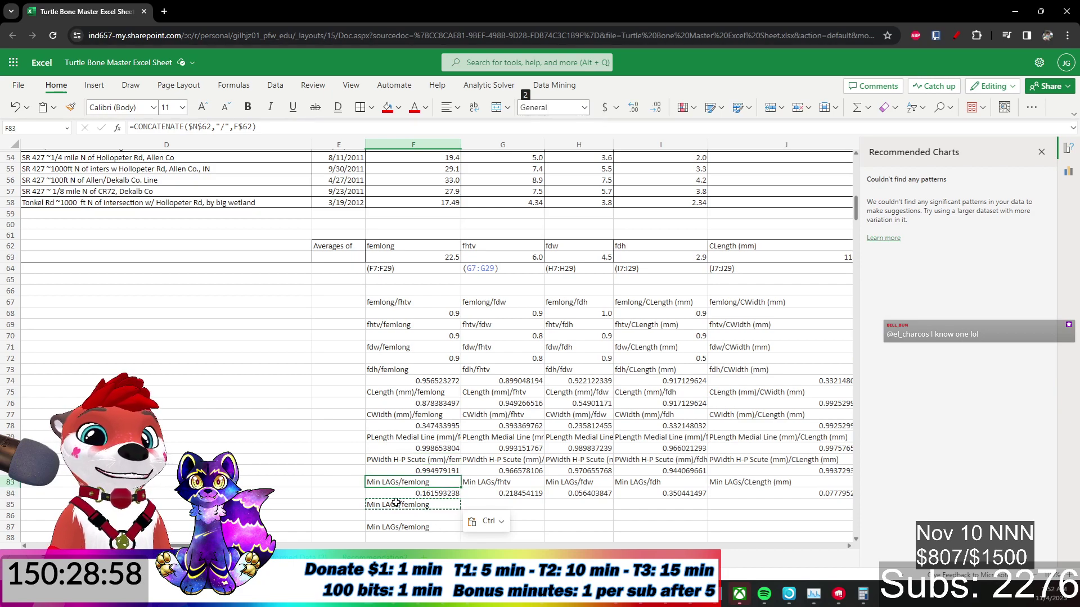
left_click(394, 504)
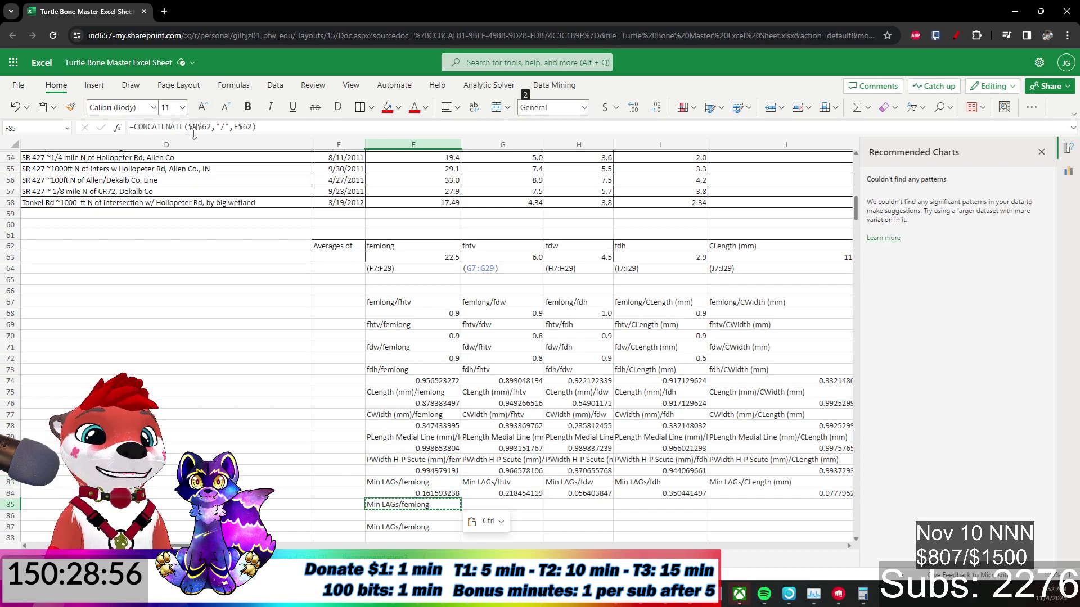
left_click(214, 124)
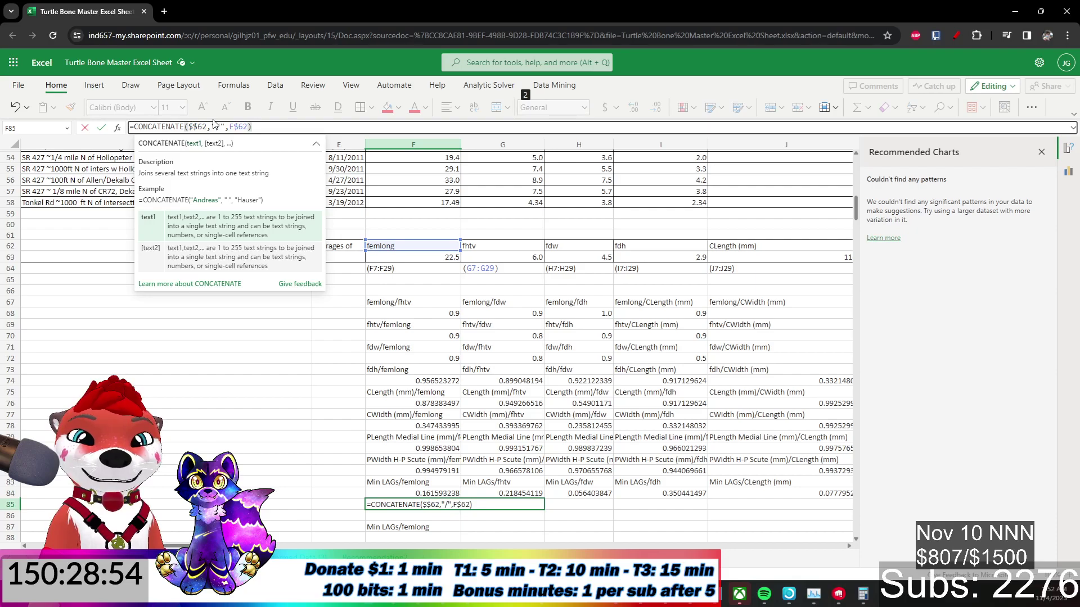
key("Return")
key("Return")
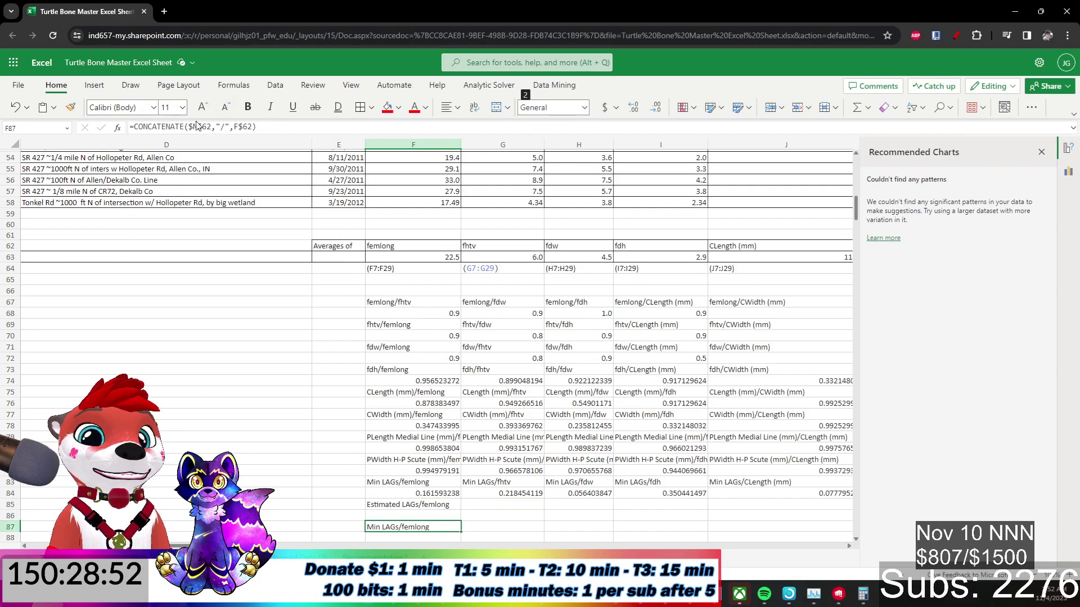
Change the first reference in F87's CONCATENATE formula to the Known Age header so the label pairs Known Age with femlong.
left_click(241, 126)
key("BackSpace")
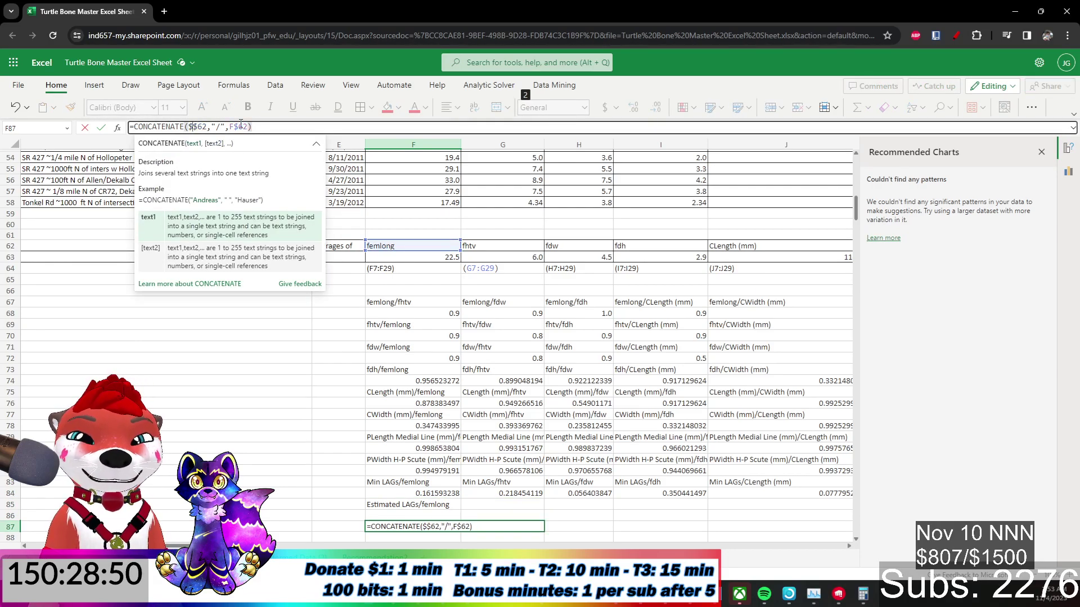
key("Return")
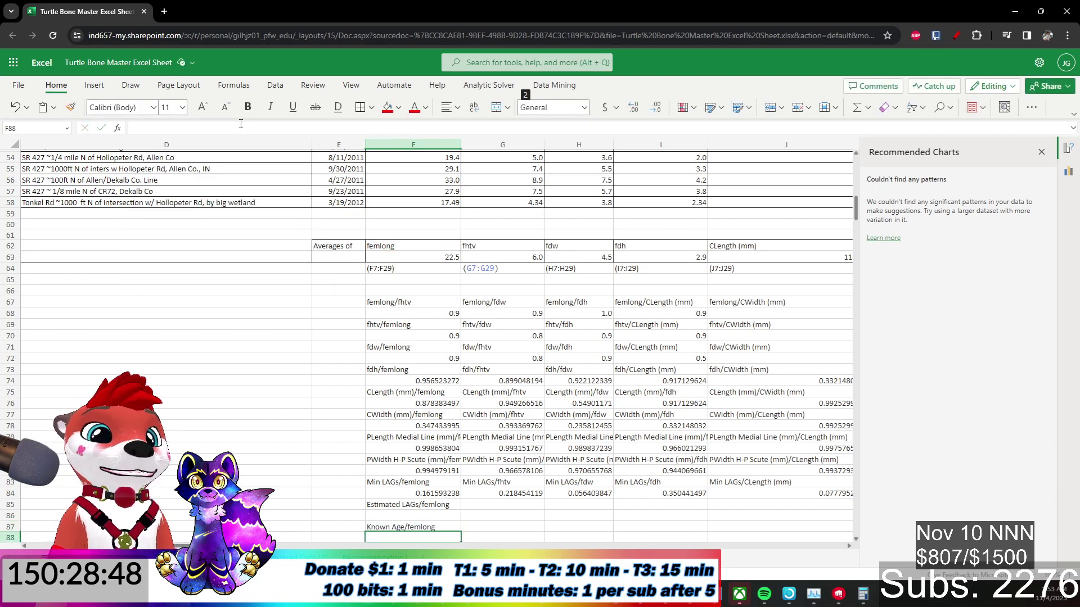
left_click(447, 506)
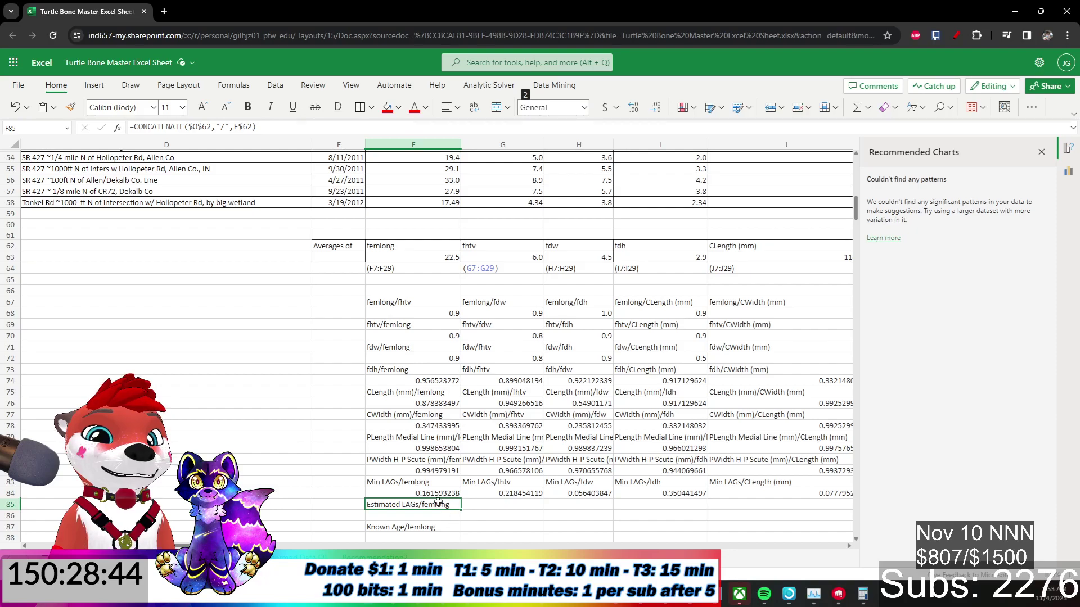
Copy the Min LAGs/femlong correlation formula from F84 into F86 and F88.
left_click(414, 490)
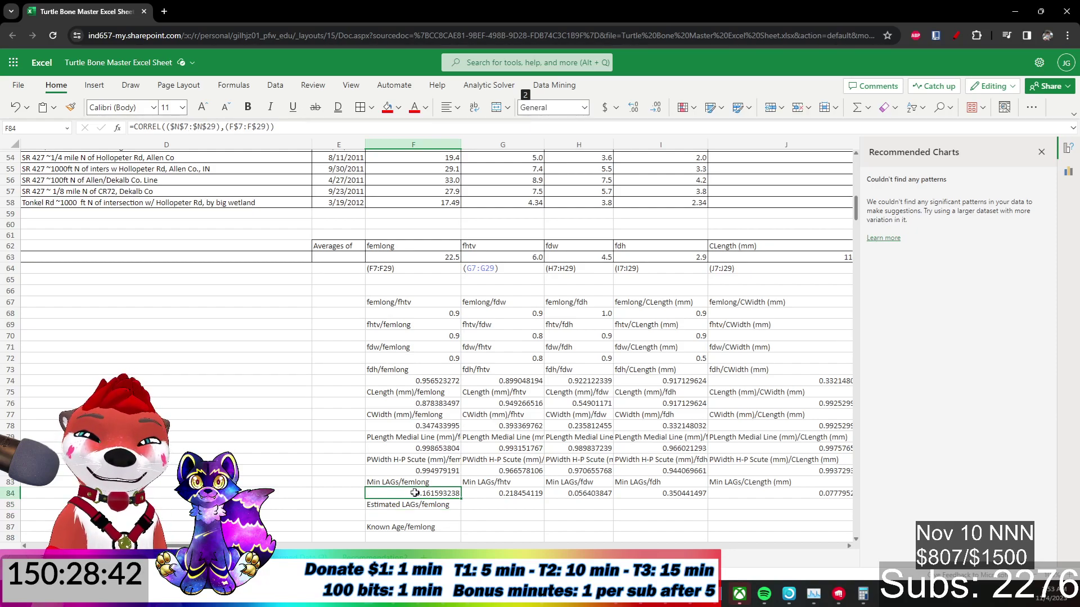
left_click(422, 482)
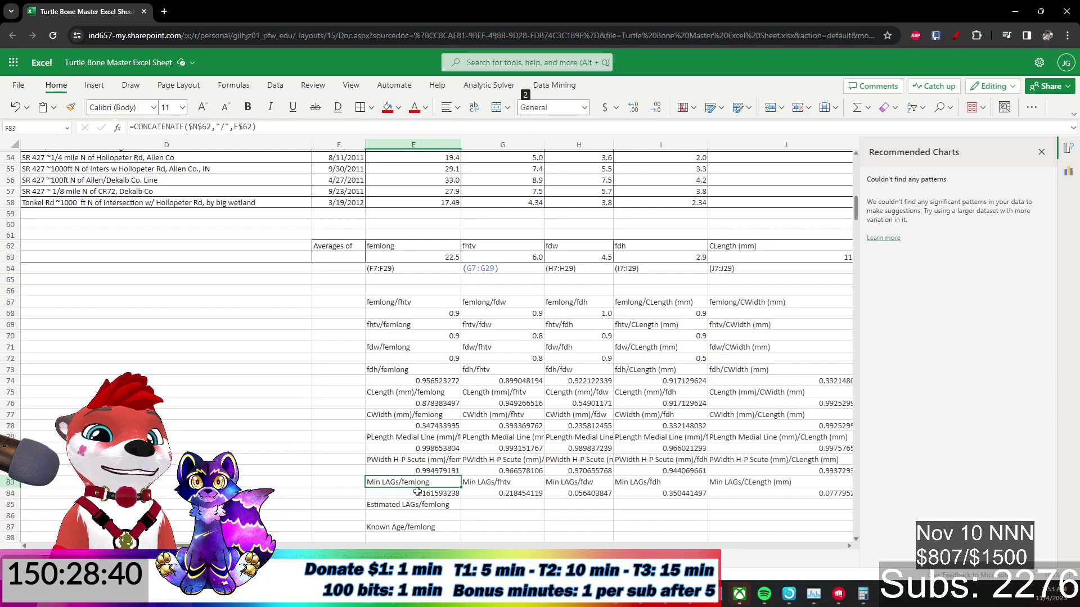
left_click(417, 492)
key("ctrl+c")
left_click(410, 517)
key("ctrl+v")
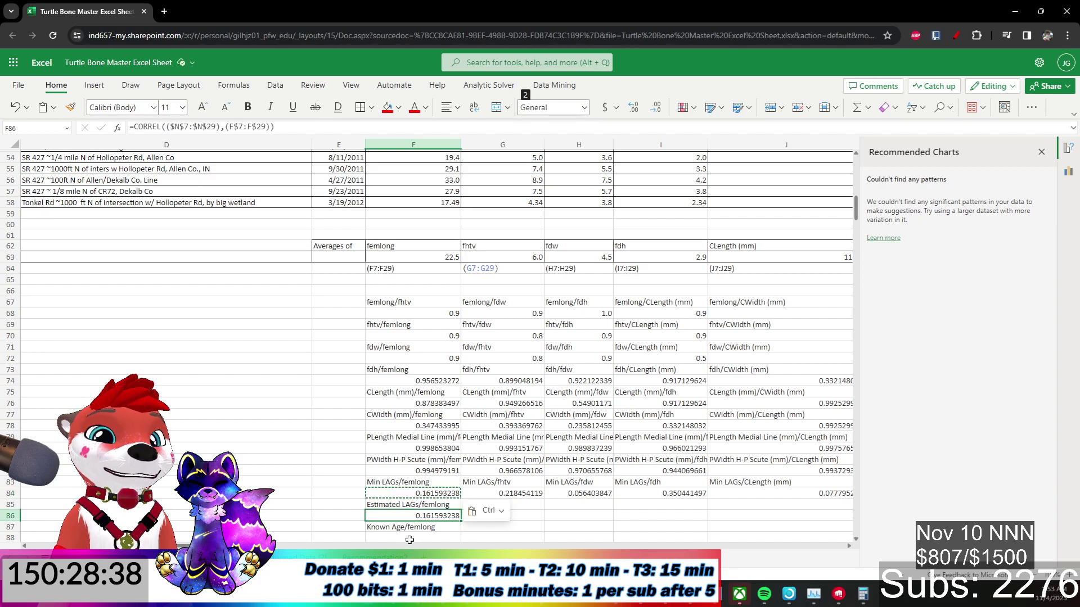
left_click(408, 539)
key("ctrl+v")
Change the first array of F86's CORREL formula to $O$7:$O$29 so it uses Estimated LAGs.
left_click(413, 519)
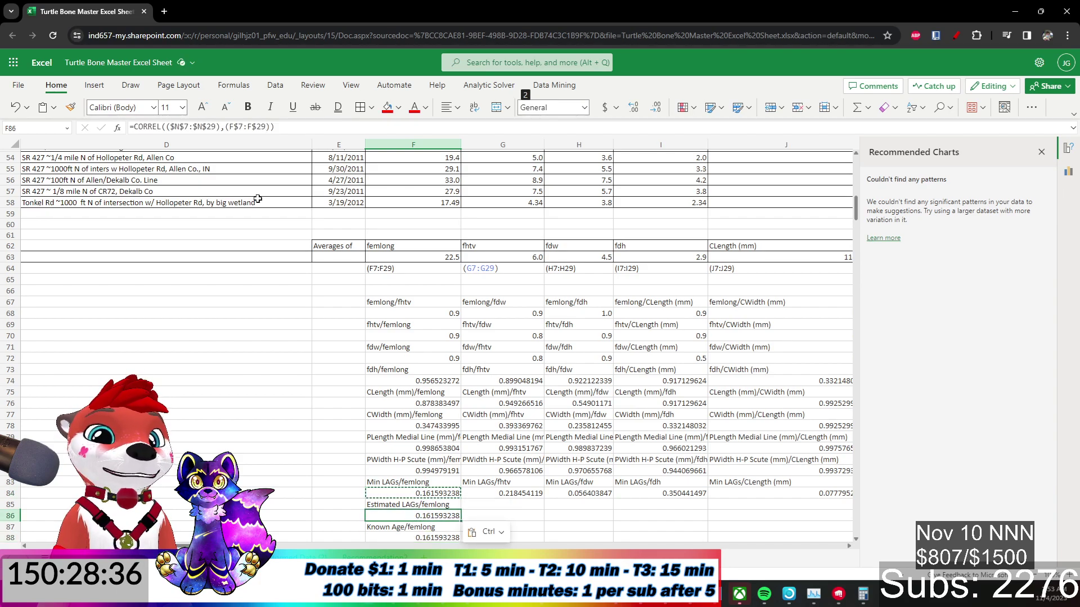
left_click(177, 126)
key("BackSpace")
type("O")
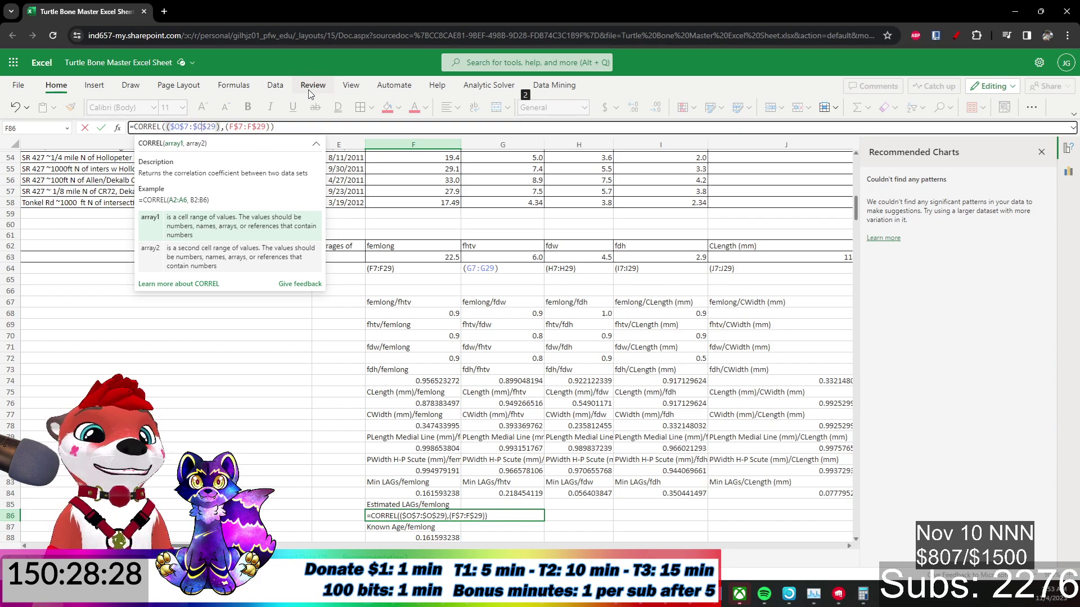
key("Return")
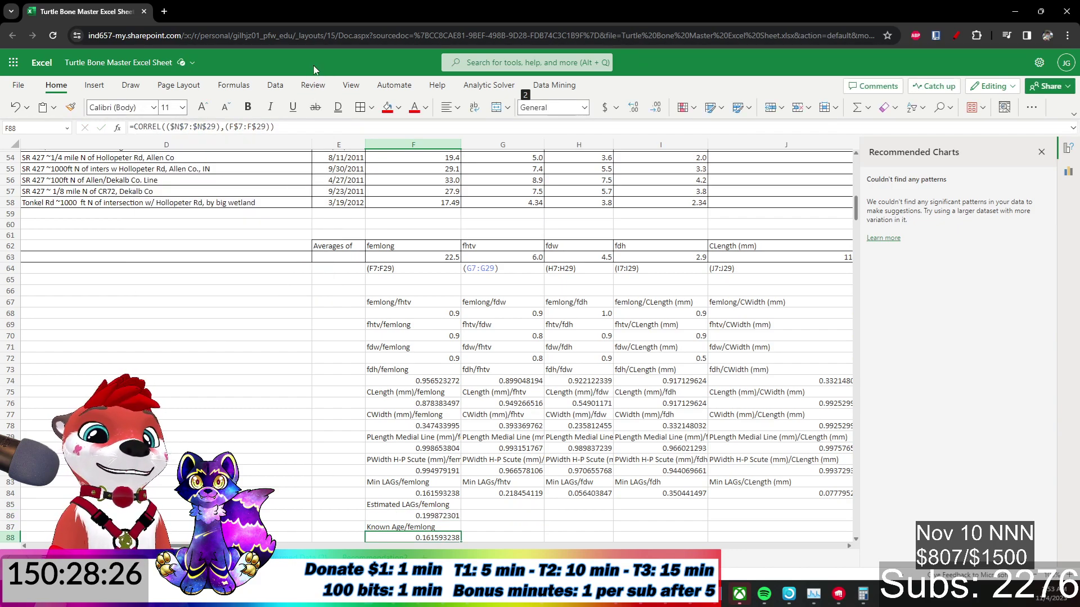
Change the first array of F88's CORREL formula to $P$7:$P$29 so it uses Known Age.
left_click(178, 127)
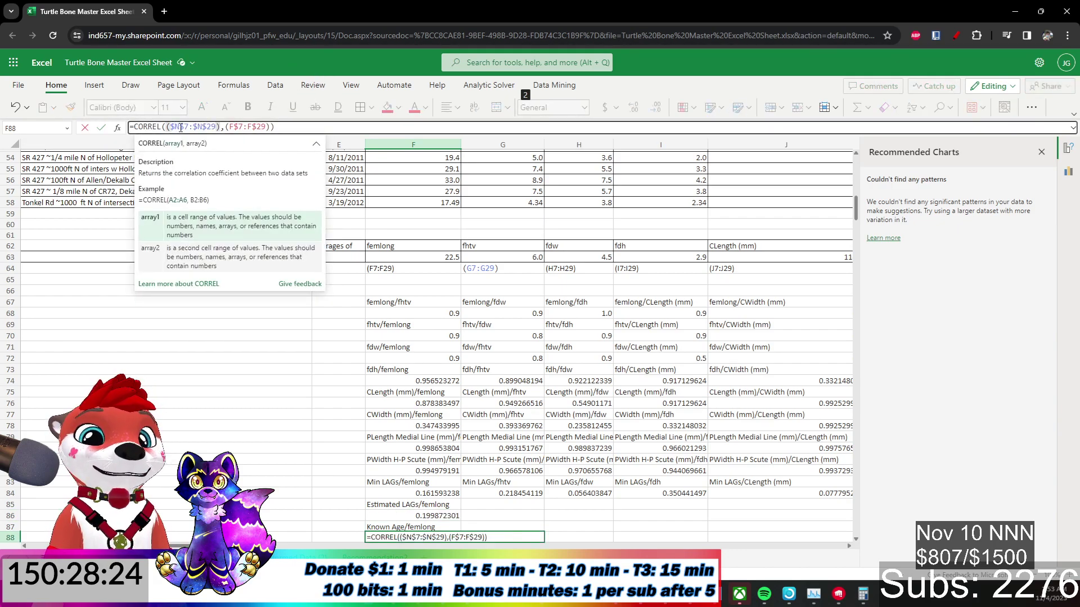
key("BackSpace")
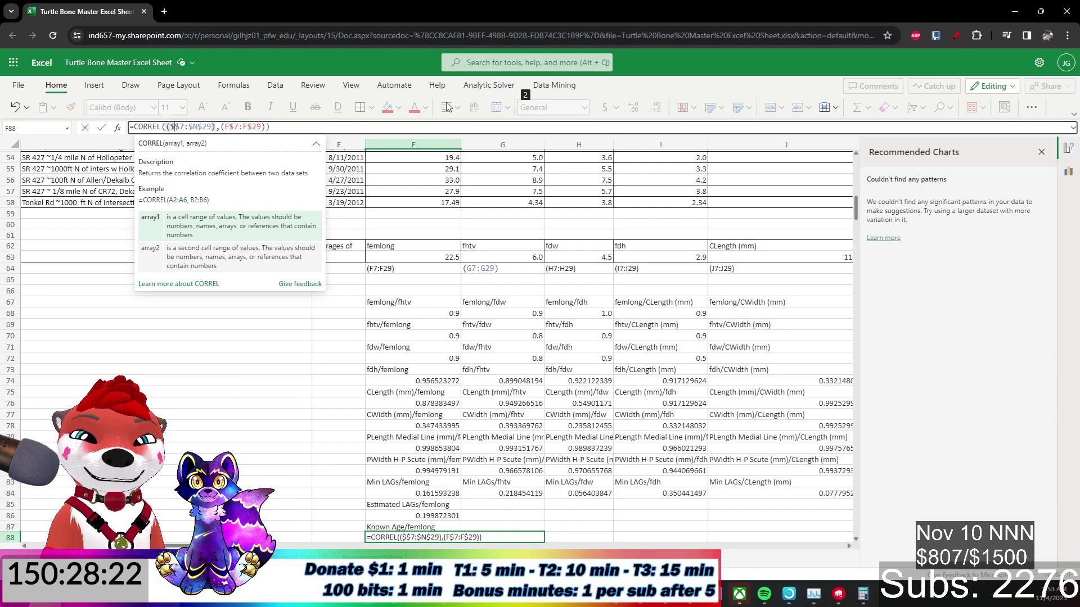
type("P")
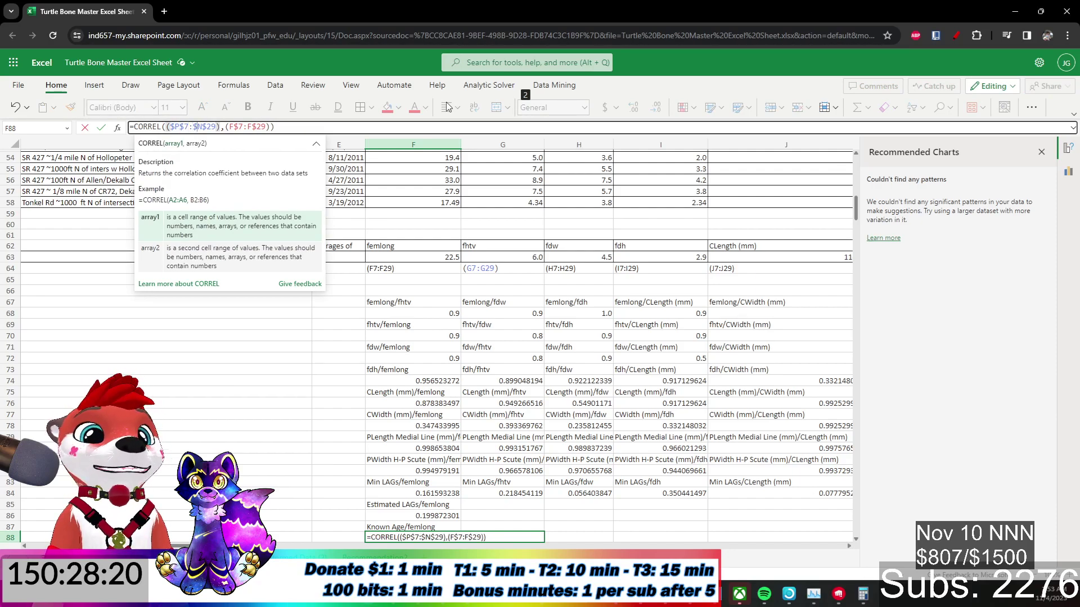
key("Right")
key("Right")
key("Right")
key("Right")
key("Right")
key("BackSpace")
type("P")
key("Return")
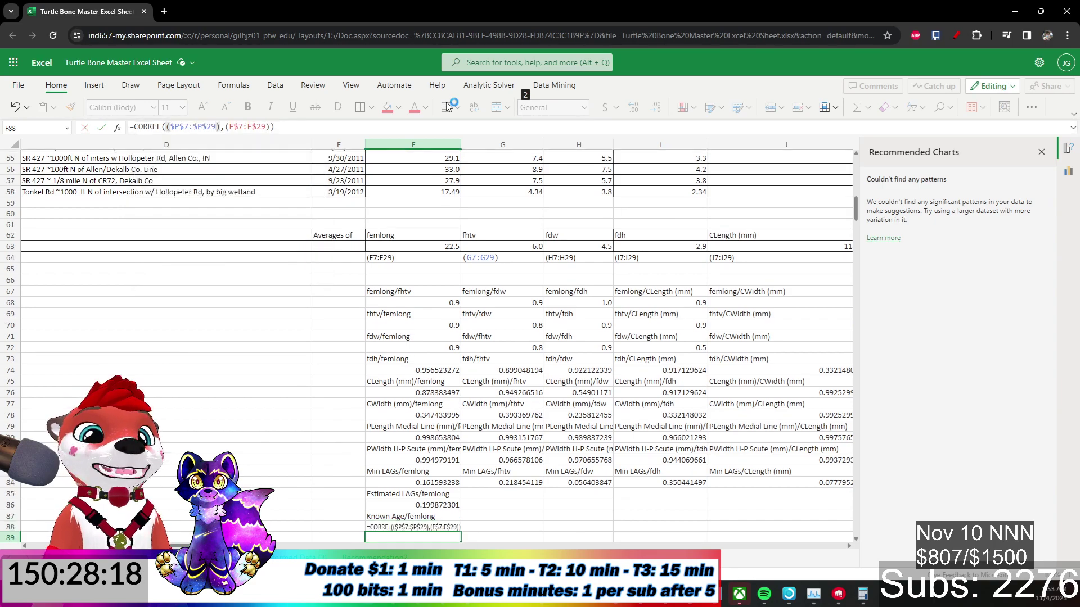
Fill the Estimated LAGs and Known Age label and correlation formulas from F85:F88 across to column O.
scroll(427, 401, "down", 3)
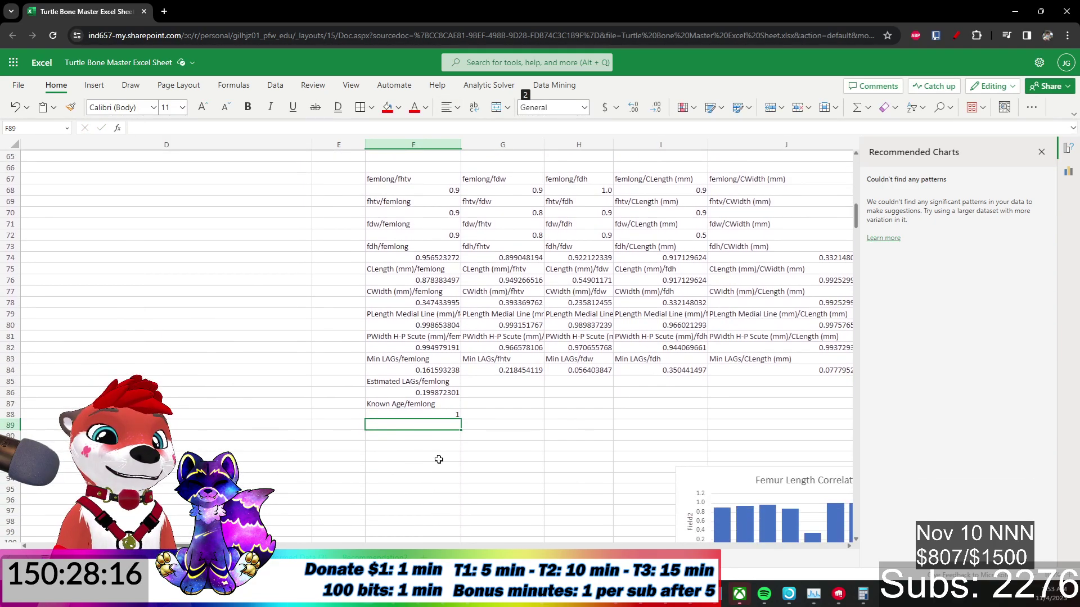
left_click_drag(434, 384, 582, 423)
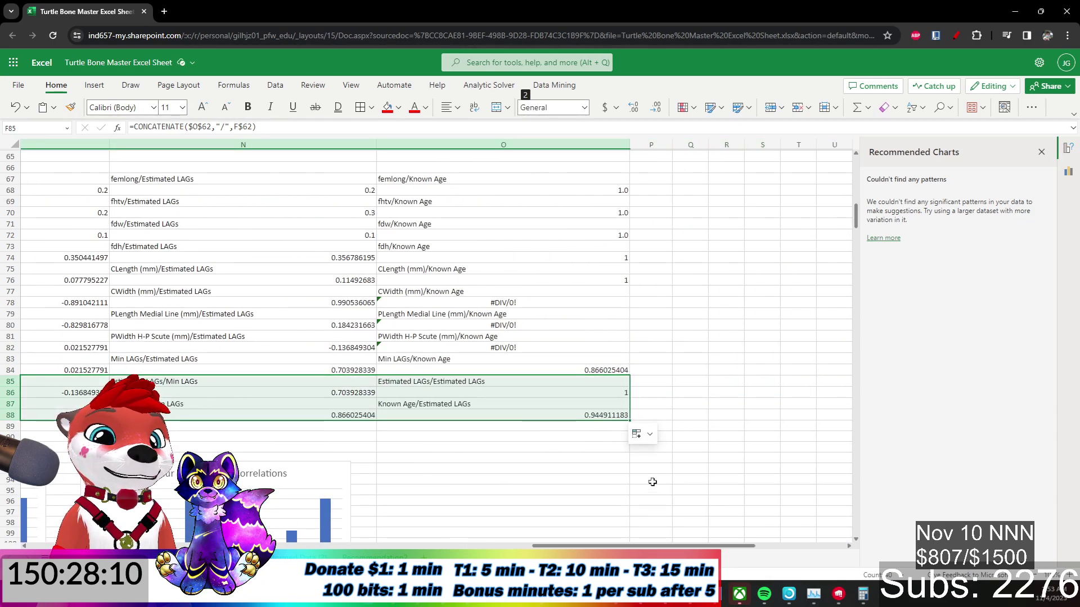
left_click(651, 480)
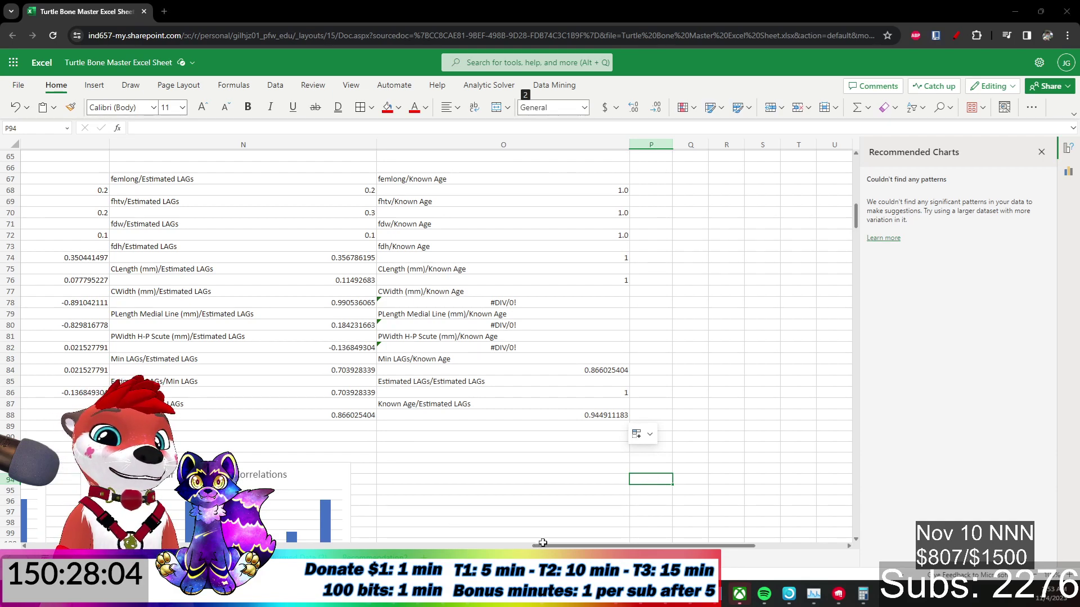
Check the label and correlation formulas in rows 85 and 86 of columns O and N against the row 62 headers.
scroll(546, 543, "left", 1)
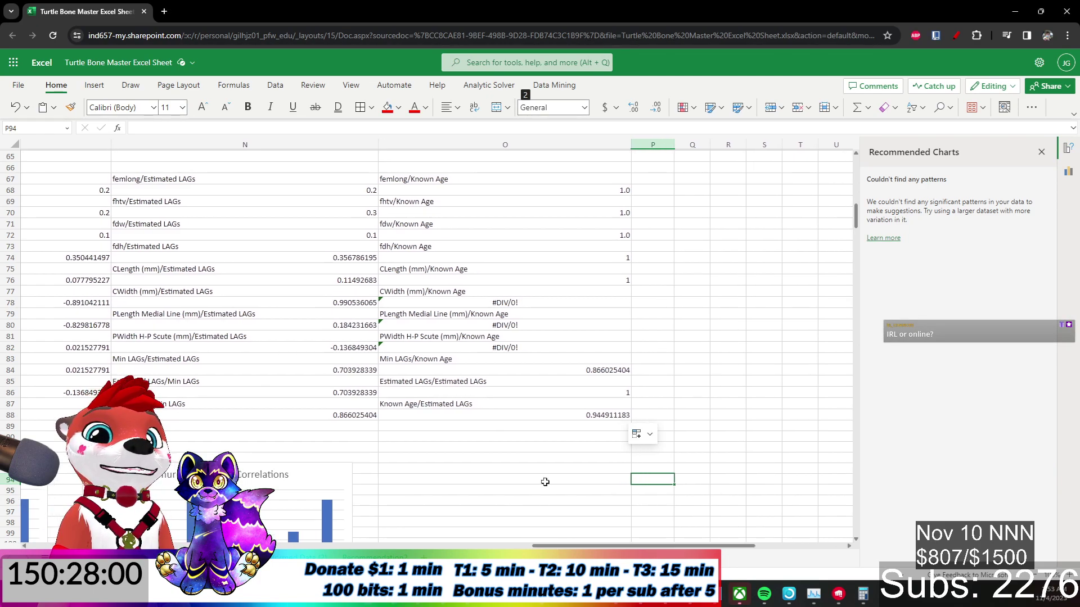
scroll(543, 485, "up", 3)
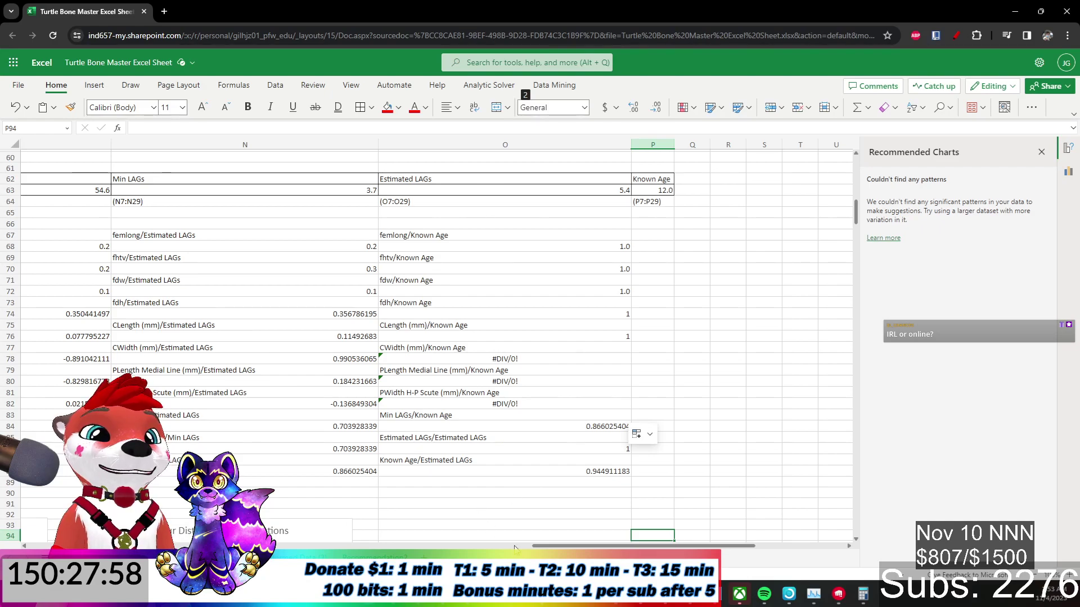
left_click(430, 433)
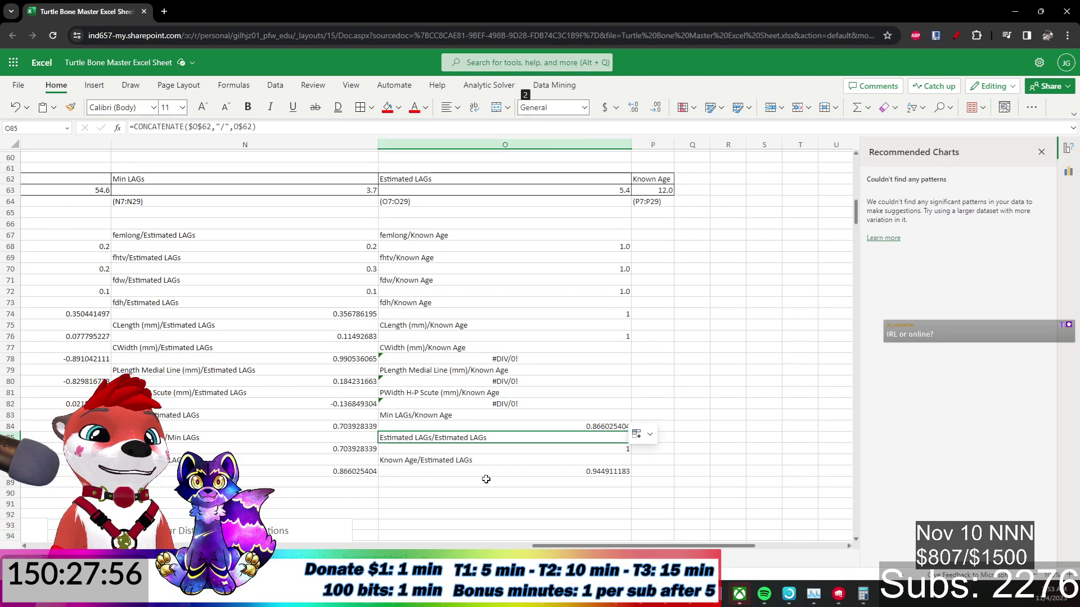
key("Down")
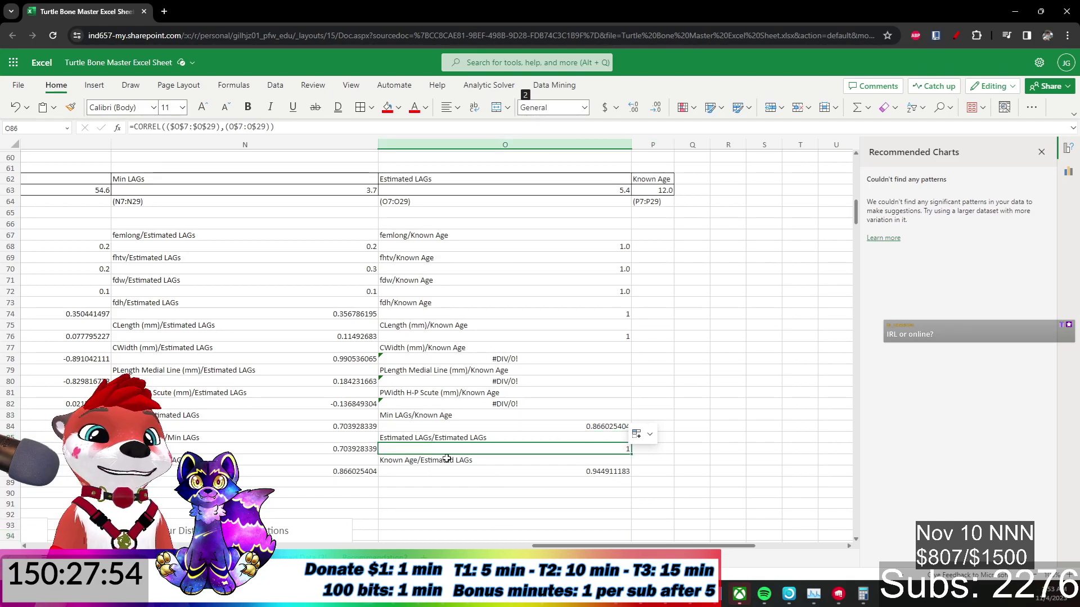
left_click(413, 439)
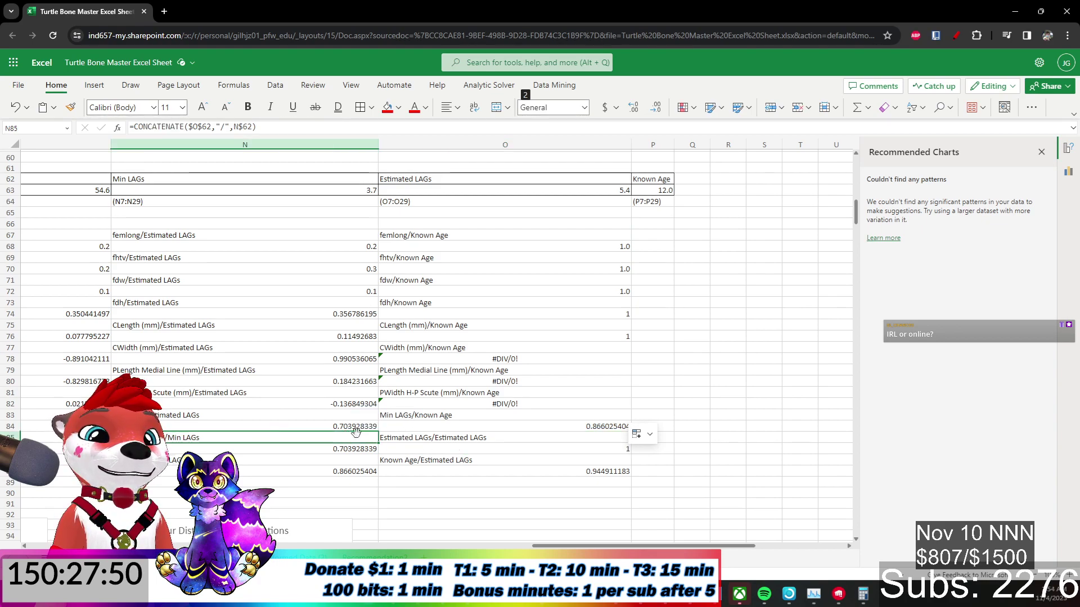
key("Down")
Extend the formulas in O85:O88 one column further into column P.
left_click(414, 439)
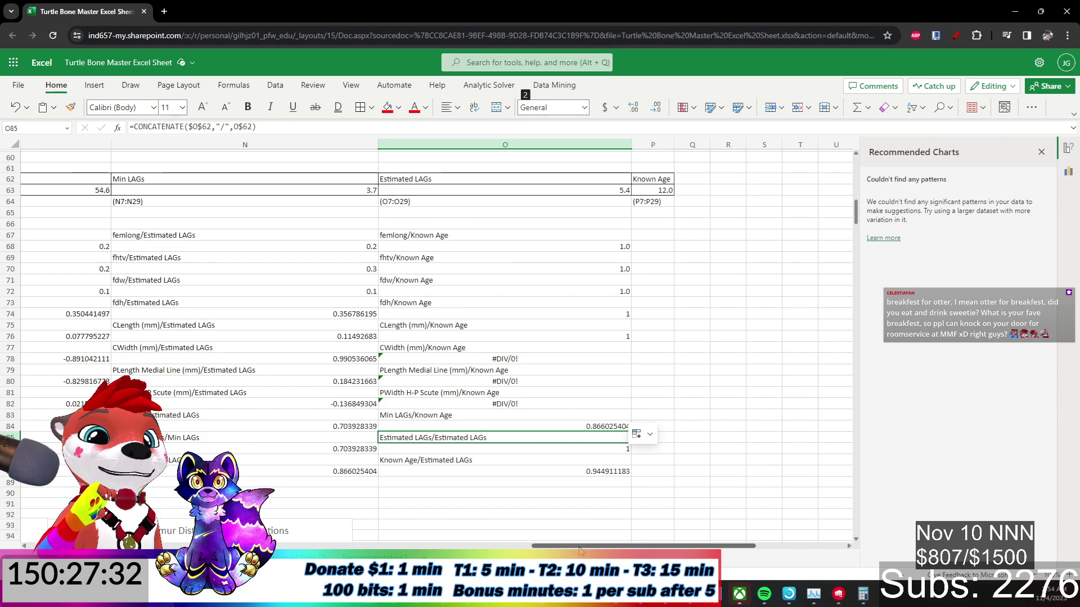
left_click_drag(581, 550, 592, 502)
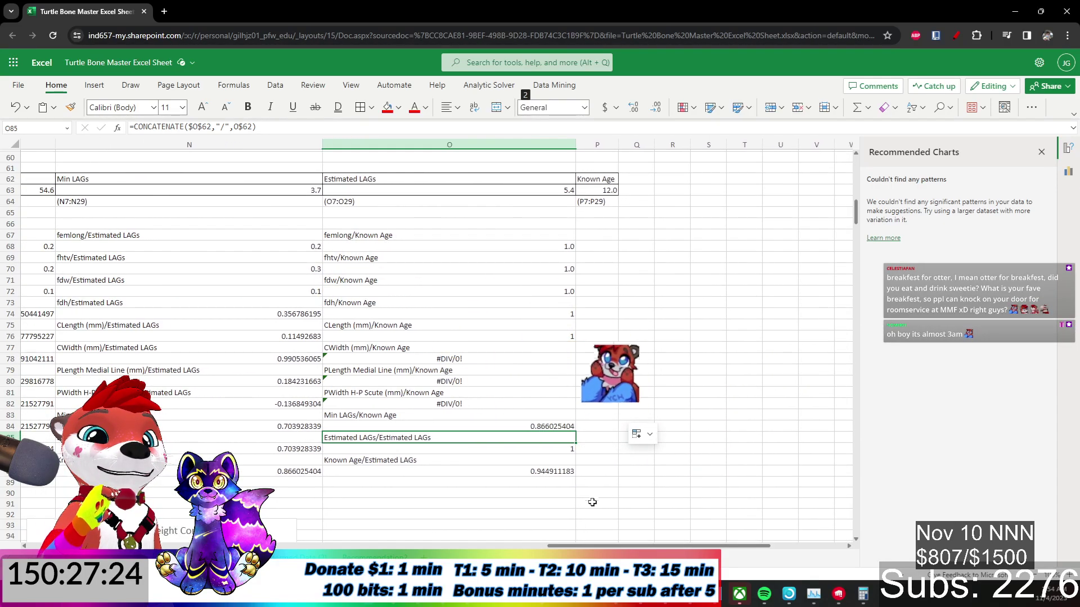
left_click(559, 472, "shift")
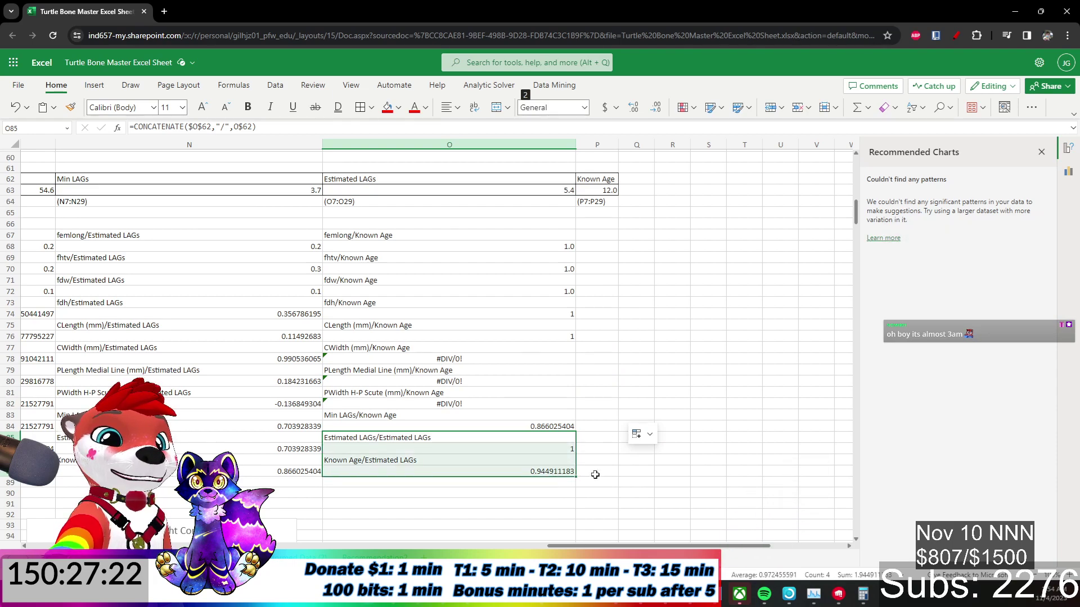
left_click_drag(575, 475, 596, 476)
left_click(510, 513)
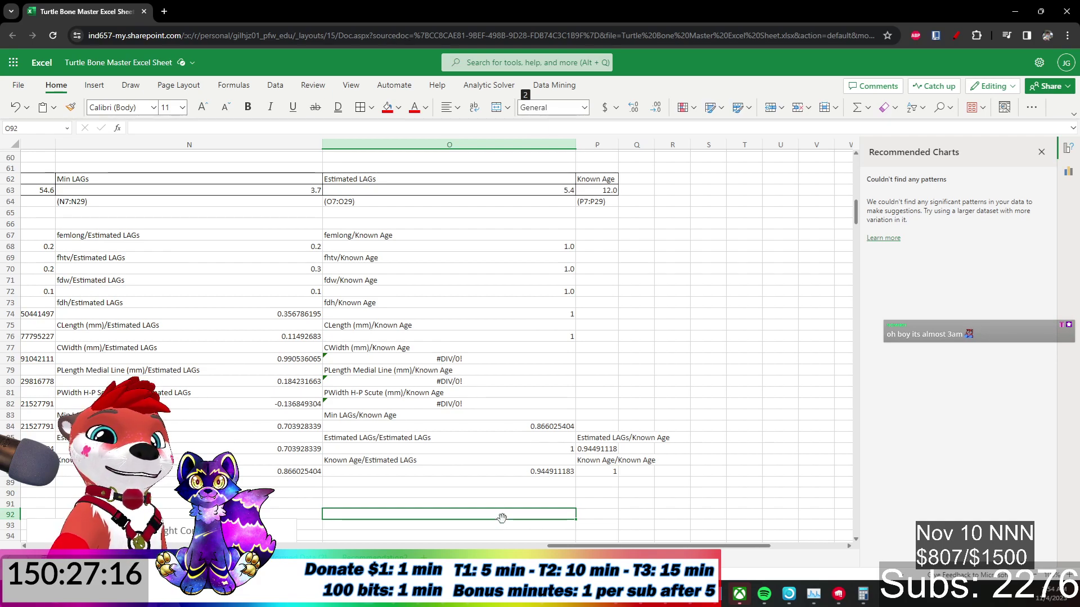
Move the correlation block F67:O84 one column over so that it starts at G67.
left_click(520, 426)
left_click_drag(602, 549, 177, 534)
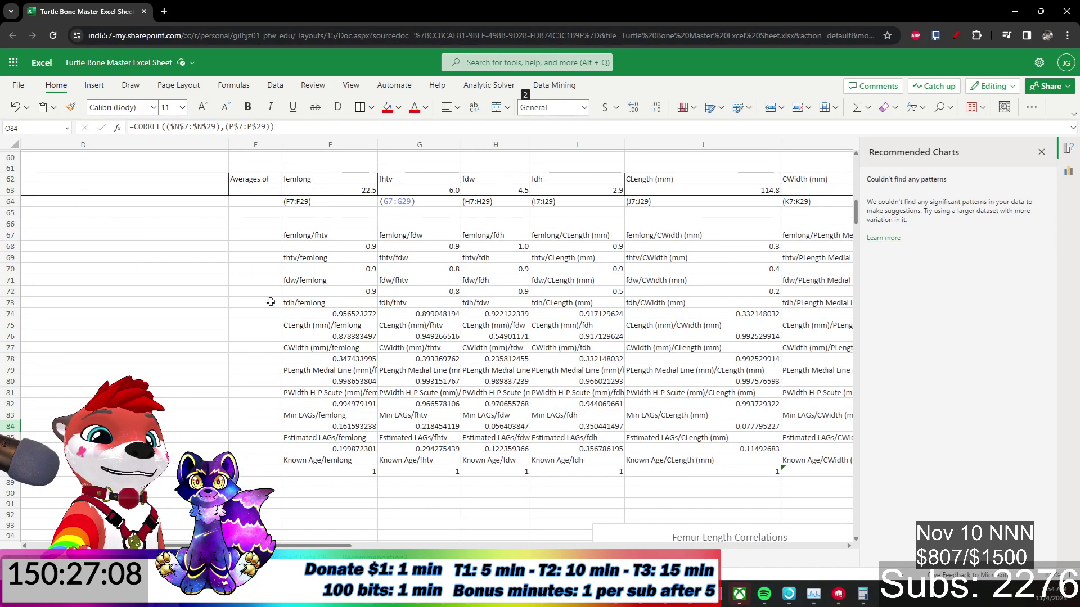
left_click(315, 238, "shift")
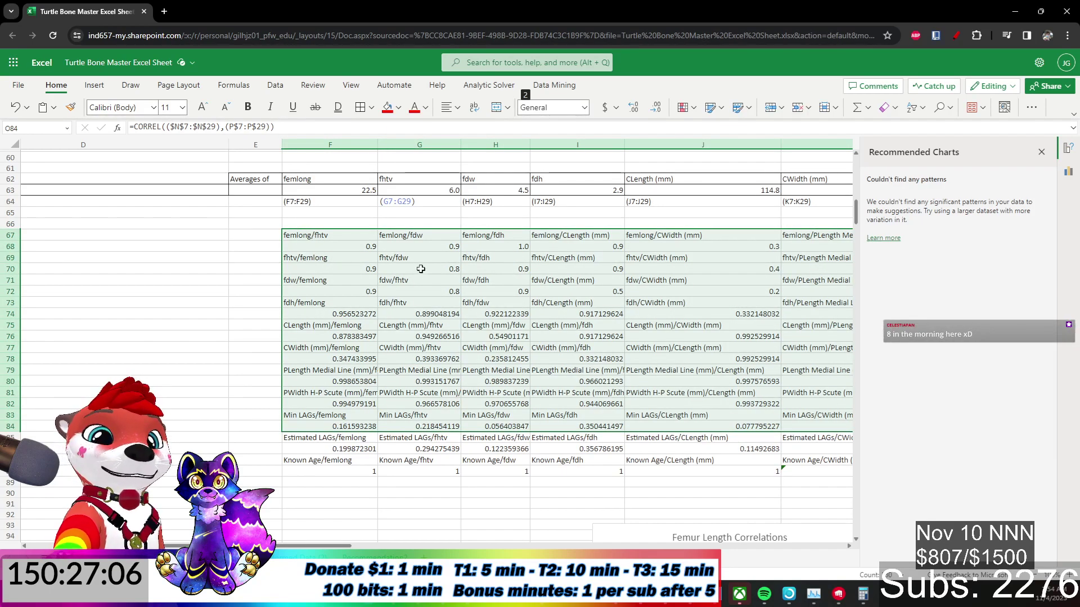
key("ctrl+x")
left_click(423, 236)
key("ctrl+v")
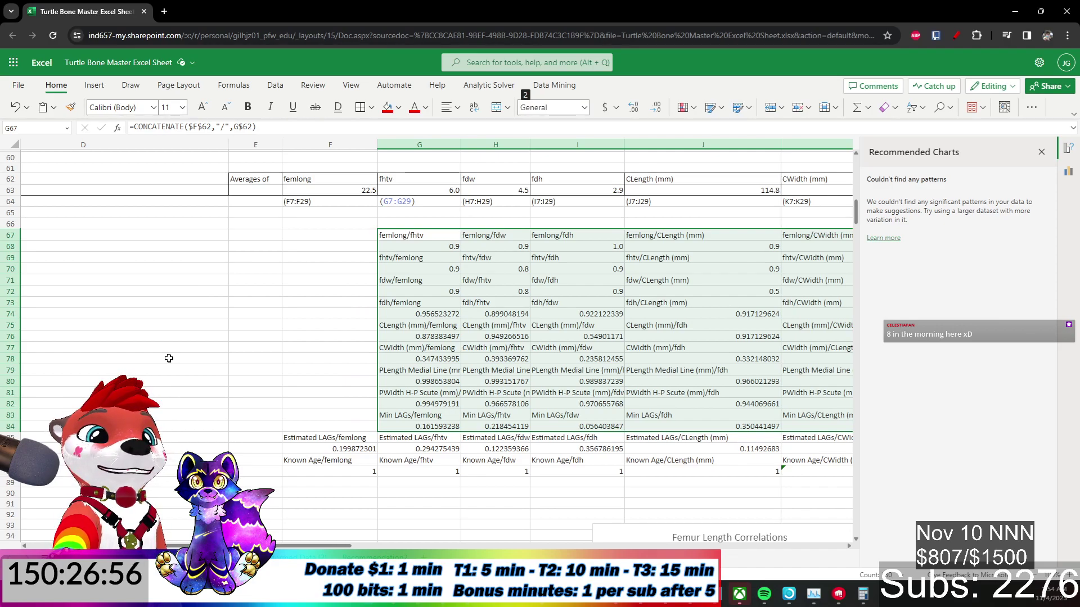
Try filling the formulas in G67:G84 back into column F, and undo the fill.
left_click(440, 239)
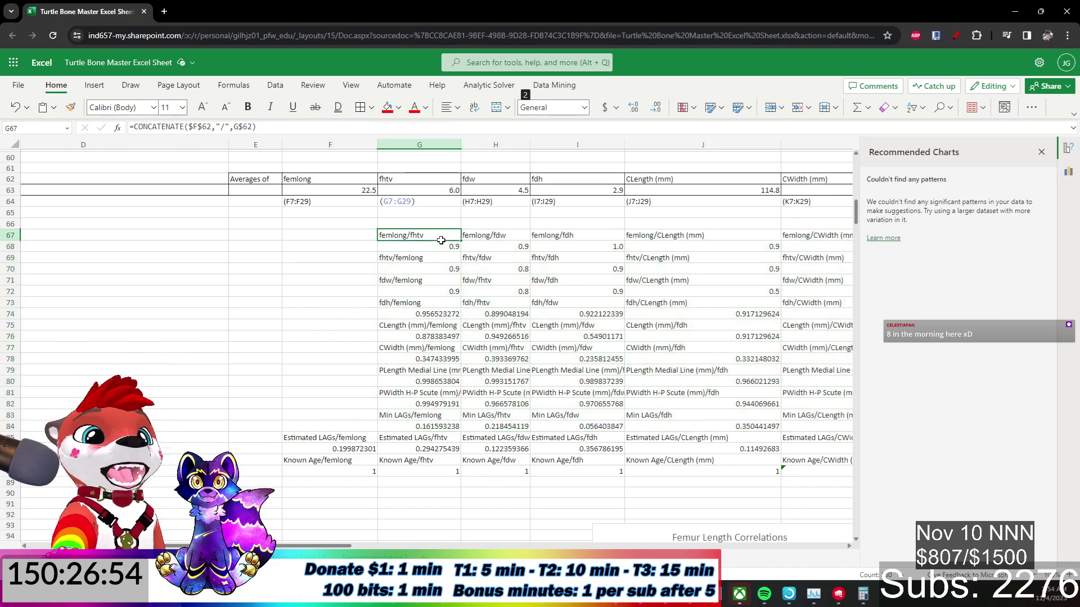
left_click(411, 425, "shift")
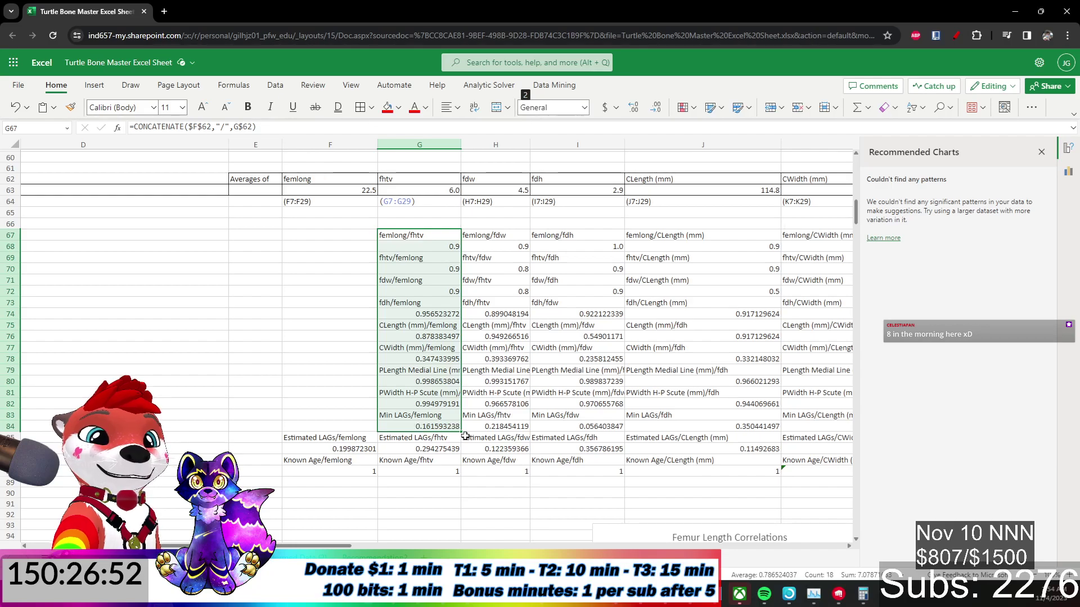
left_click_drag(460, 431, 372, 427)
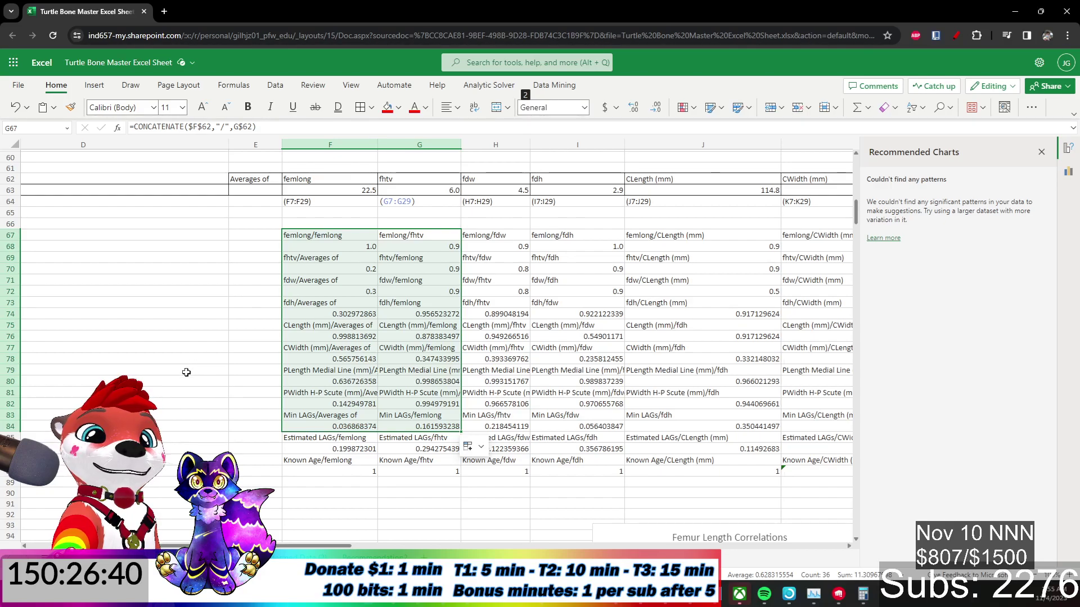
key("ctrl+z")
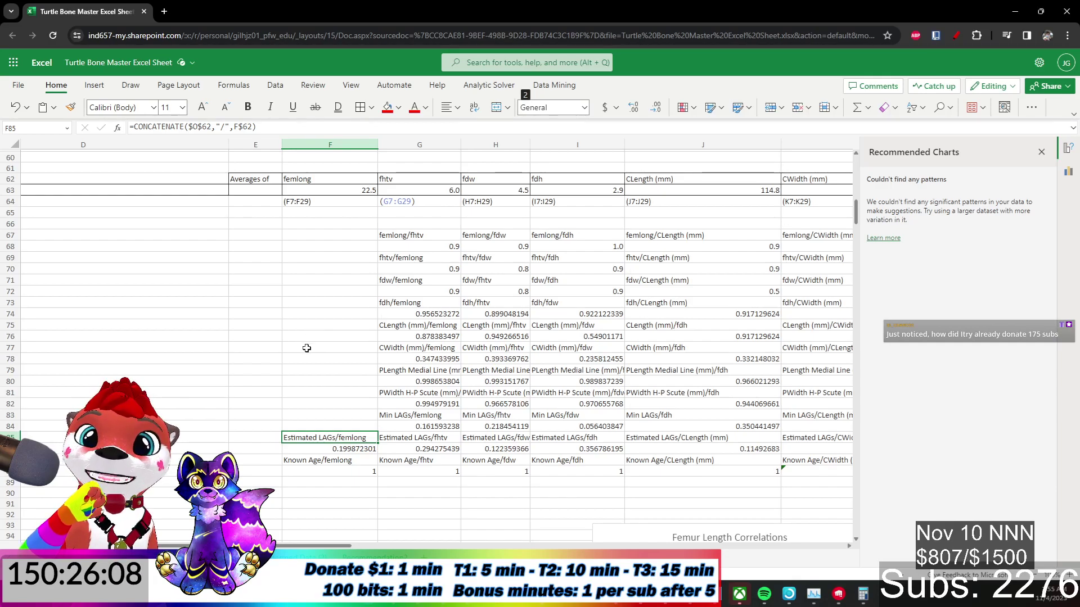
Examine how the shifted labels in rows 67 to 88 line up with the row 62 headers through column P.
left_click(283, 380)
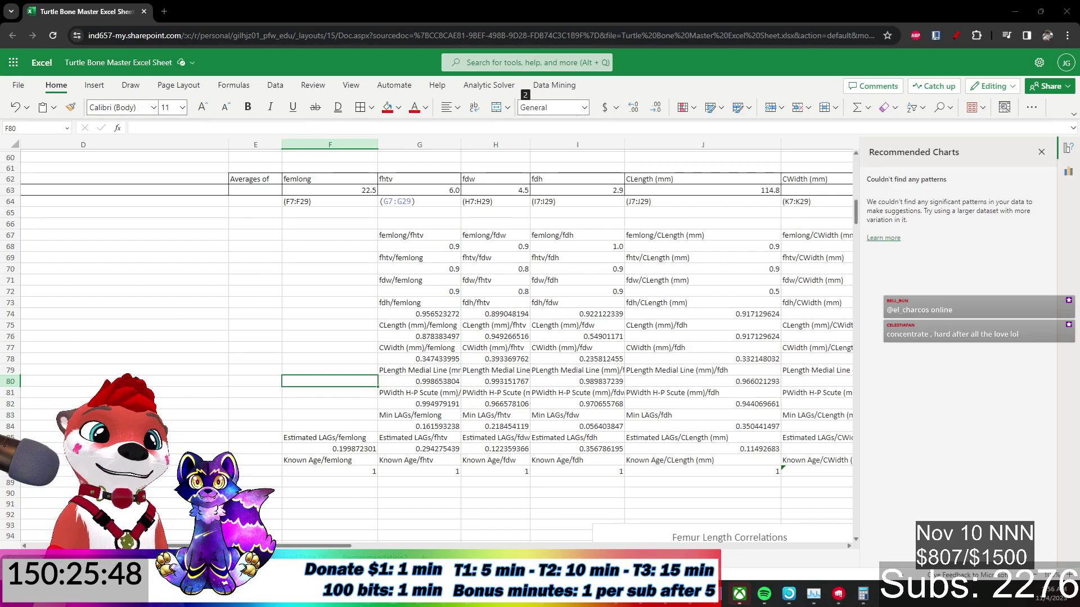
left_click(399, 417)
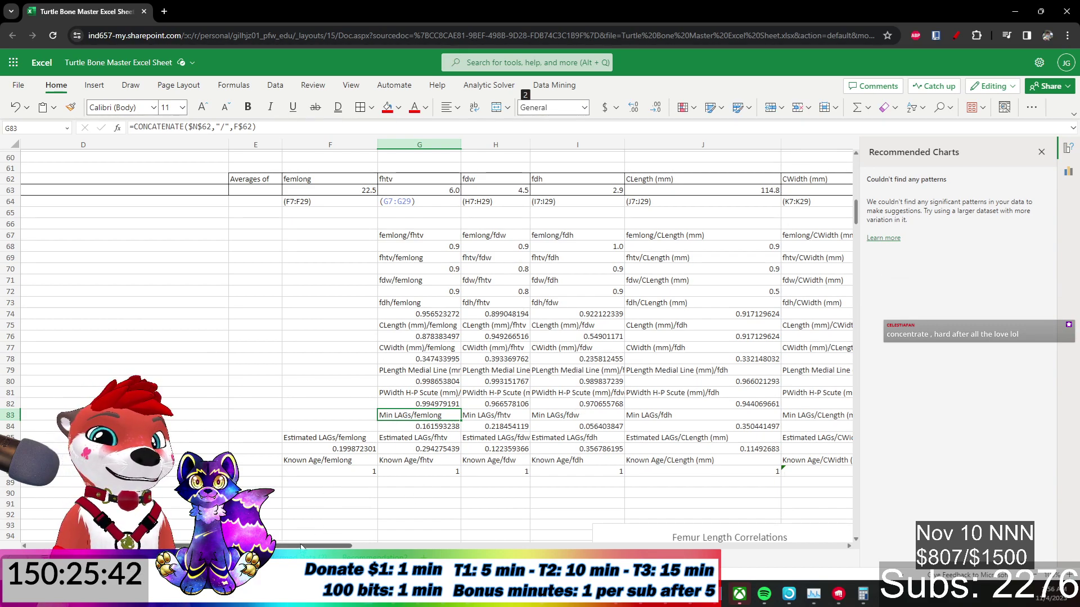
scroll(431, 533, "right", 10)
scroll(430, 533, "left", 5)
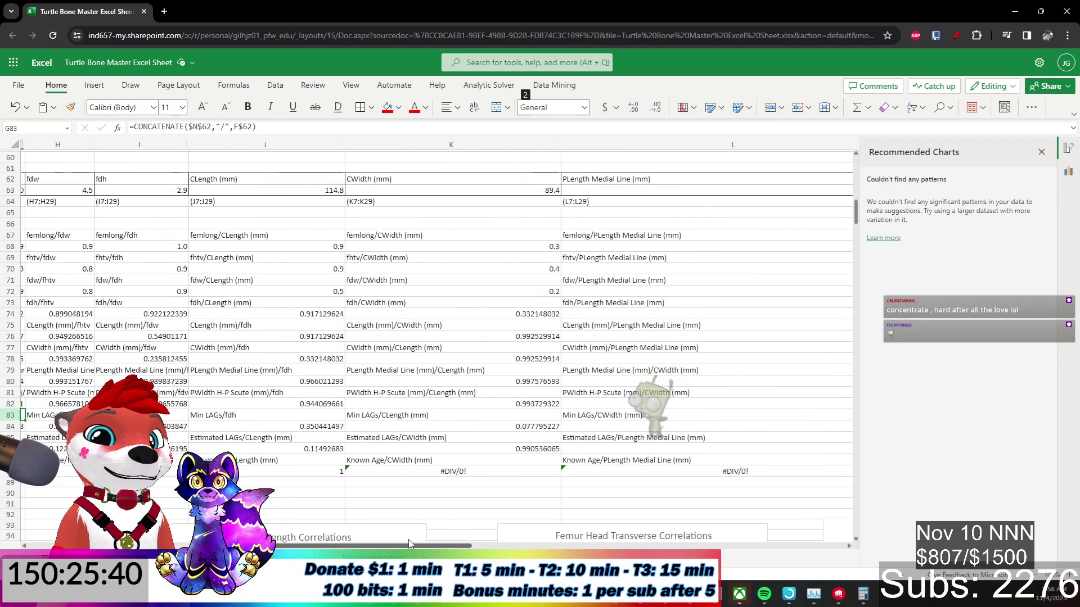
scroll(373, 545, "left", 1)
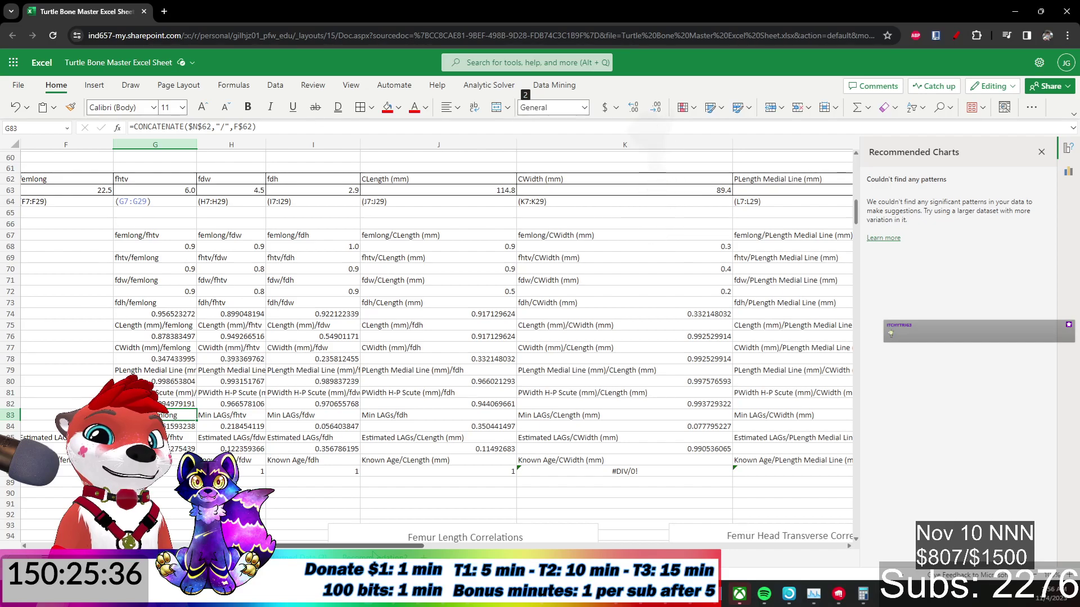
left_click_drag(373, 554, 708, 541)
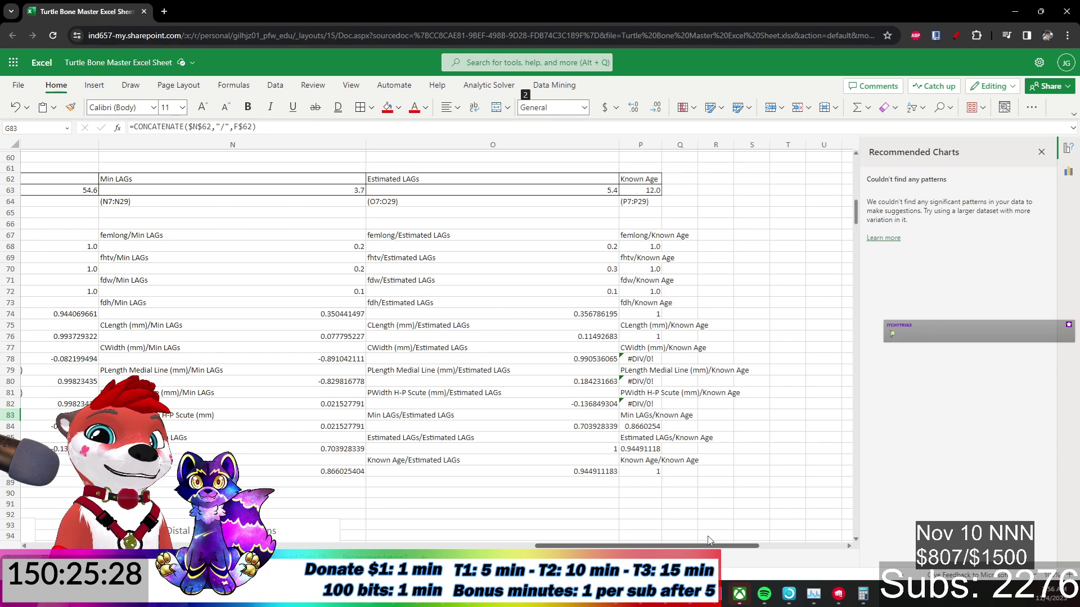
mouse_move(709, 541)
left_mouse_down()
mouse_move(441, 556)
mouse_move(691, 530)
left_mouse_up()
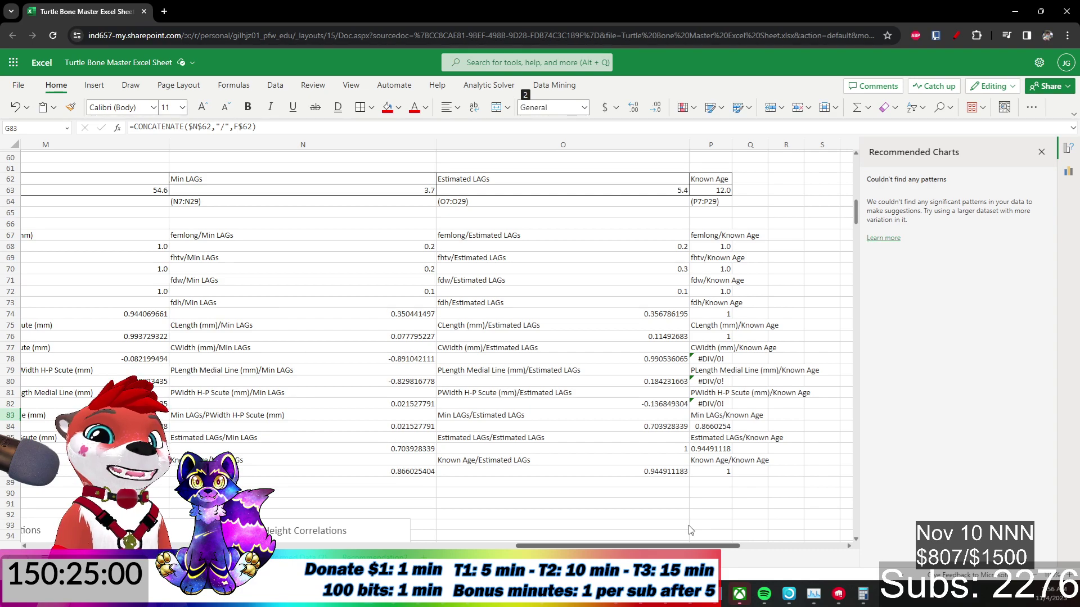
Fill the formulas in O83:O89 back across to column G so the Min LAGs labels match their row 62 headers.
scroll(691, 530, "left", 1)
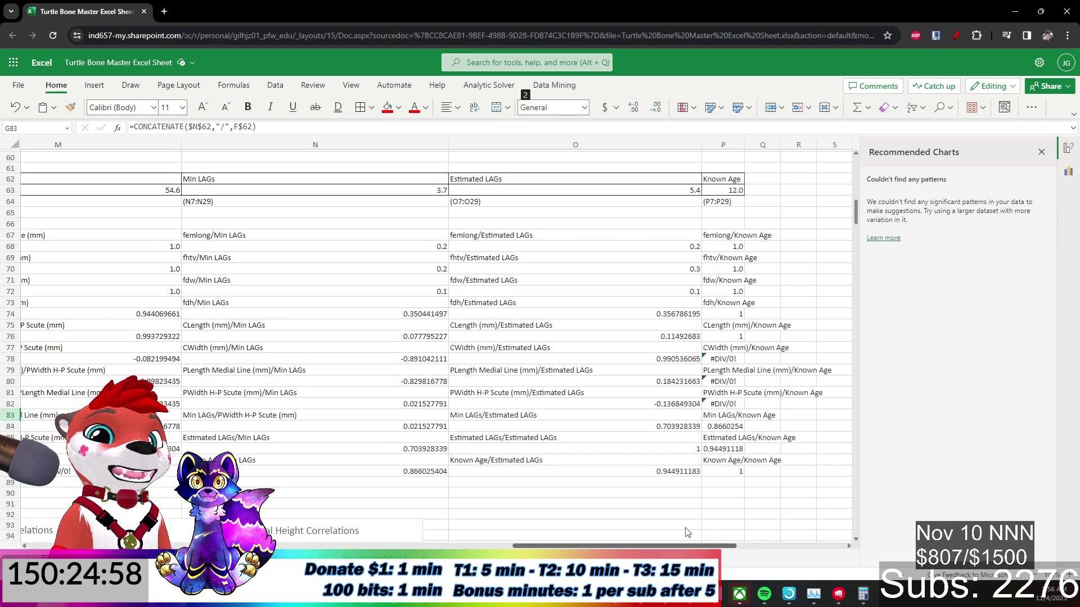
scroll(687, 532, "left", 5)
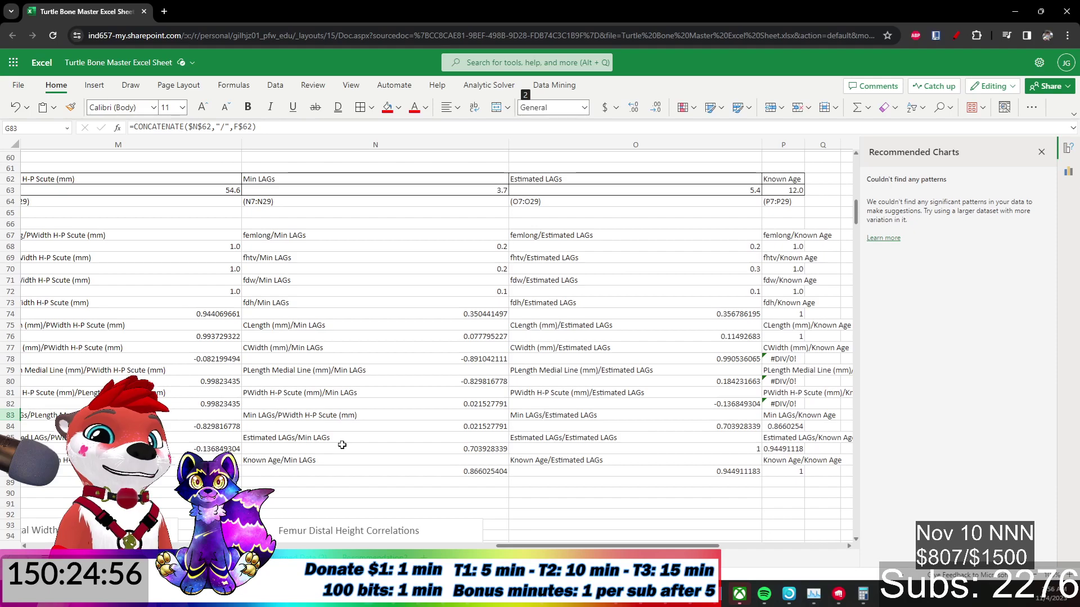
left_click(282, 417)
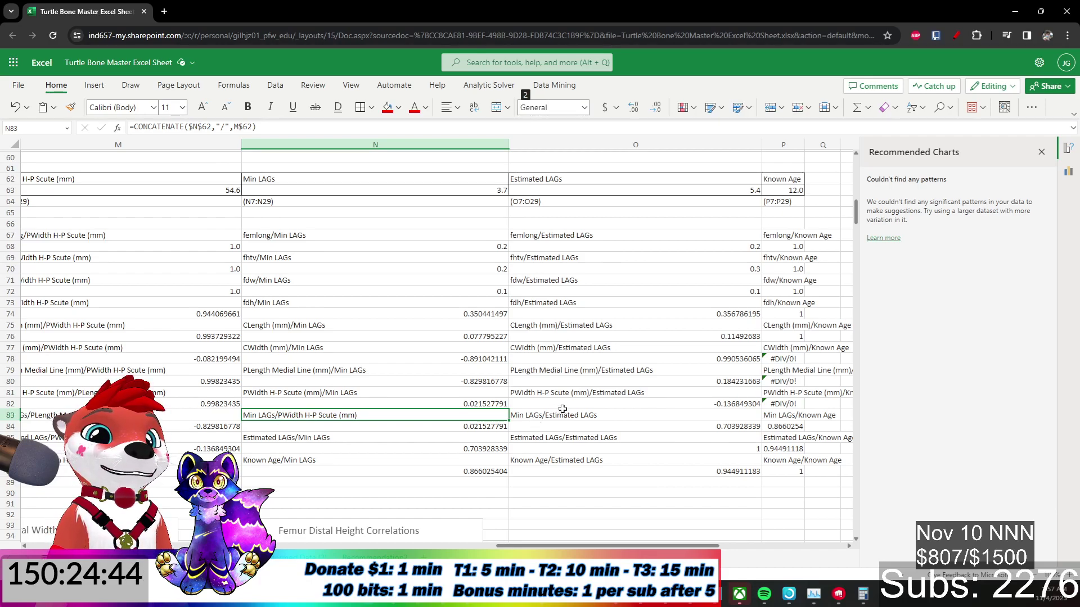
left_click_drag(621, 415, 745, 470)
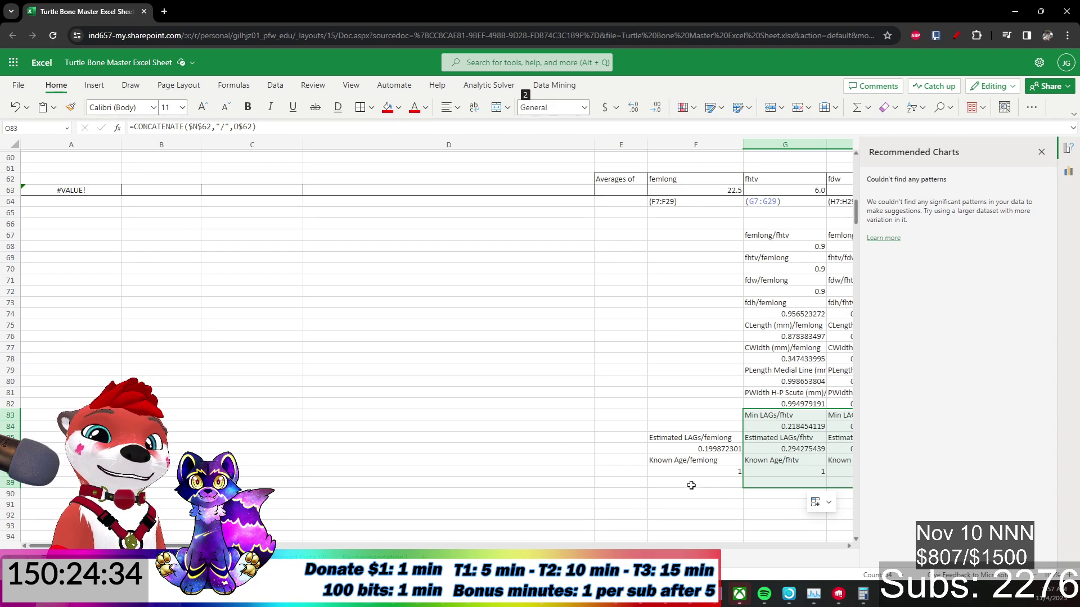
left_click_drag(144, 545, 737, 554)
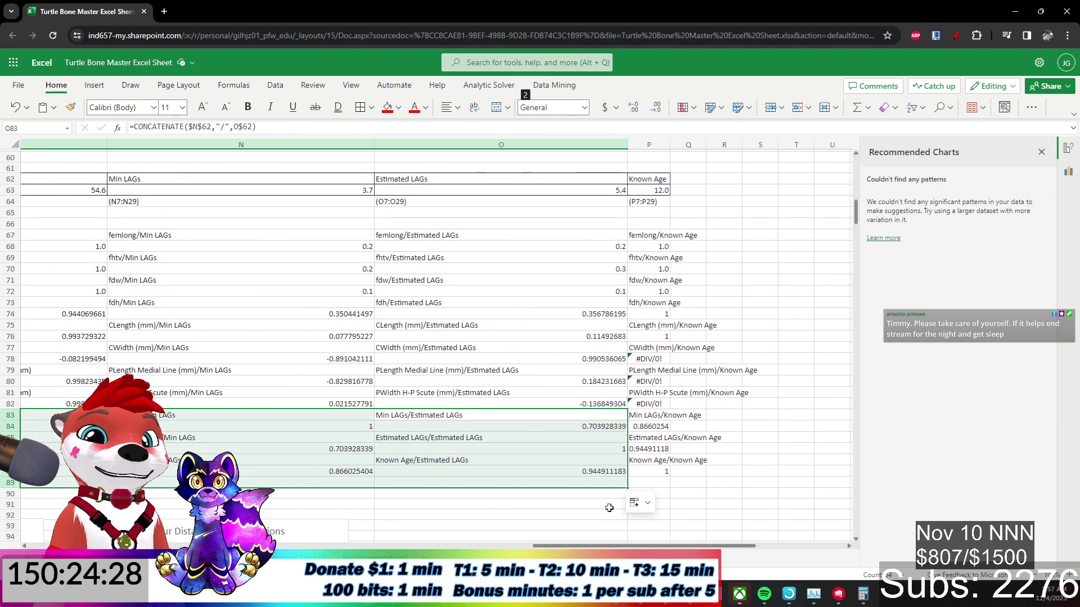
left_click_drag(623, 555, 388, 556)
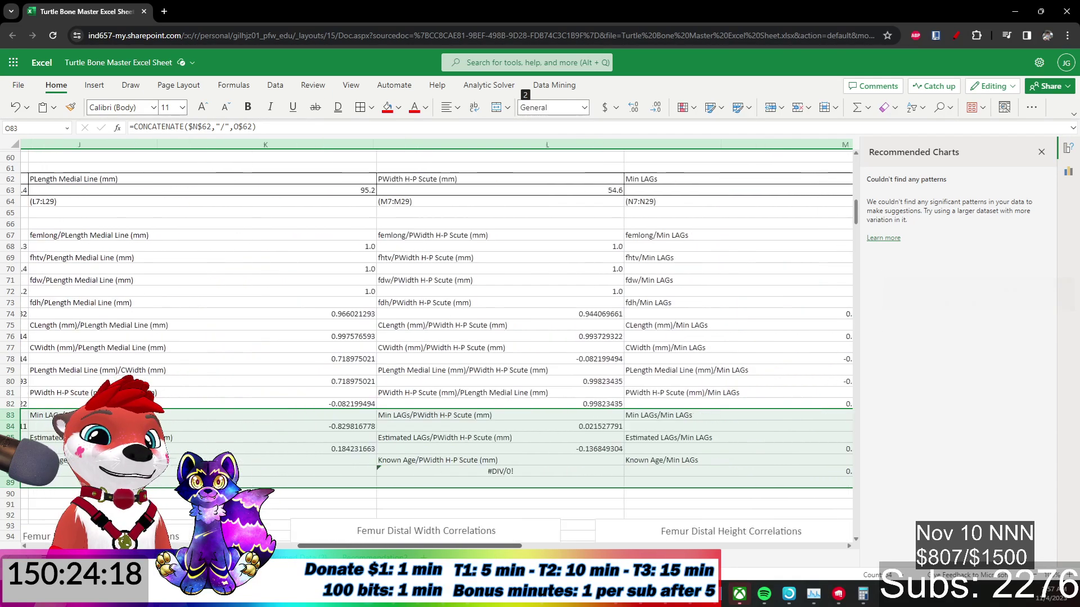
left_click(526, 545)
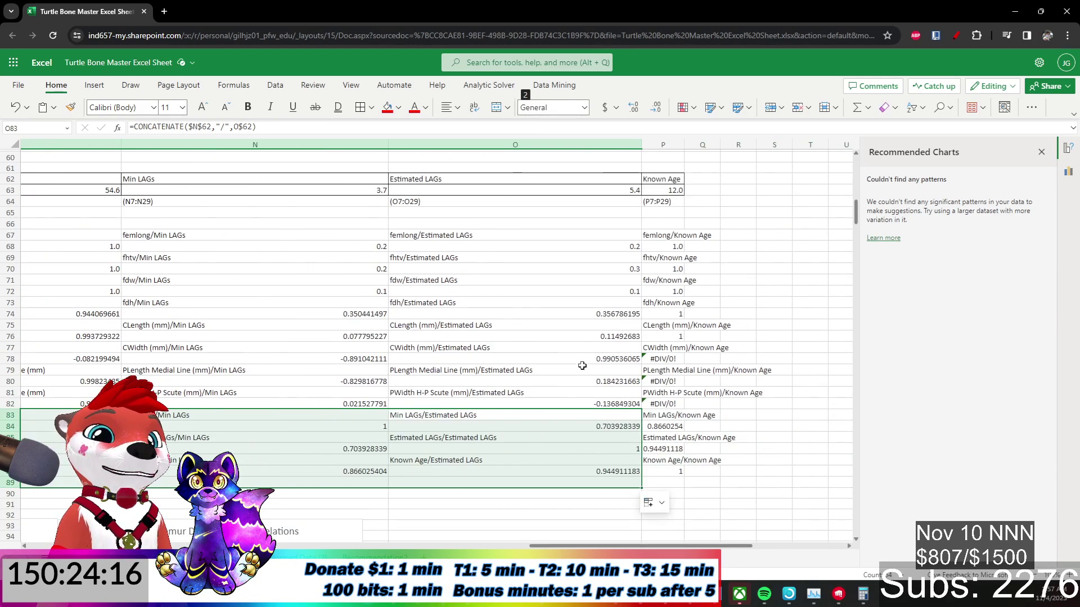
Fill the formulas in N81:N88 back across to column G to correct the PWidth H-P Scute labels and correlations.
left_click(522, 385)
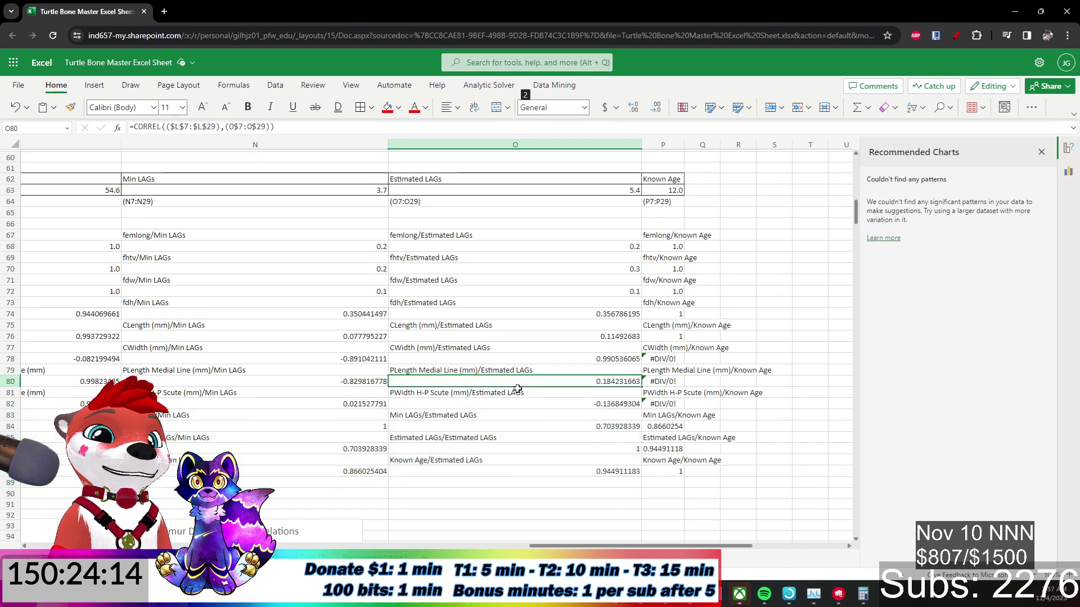
left_click(523, 395)
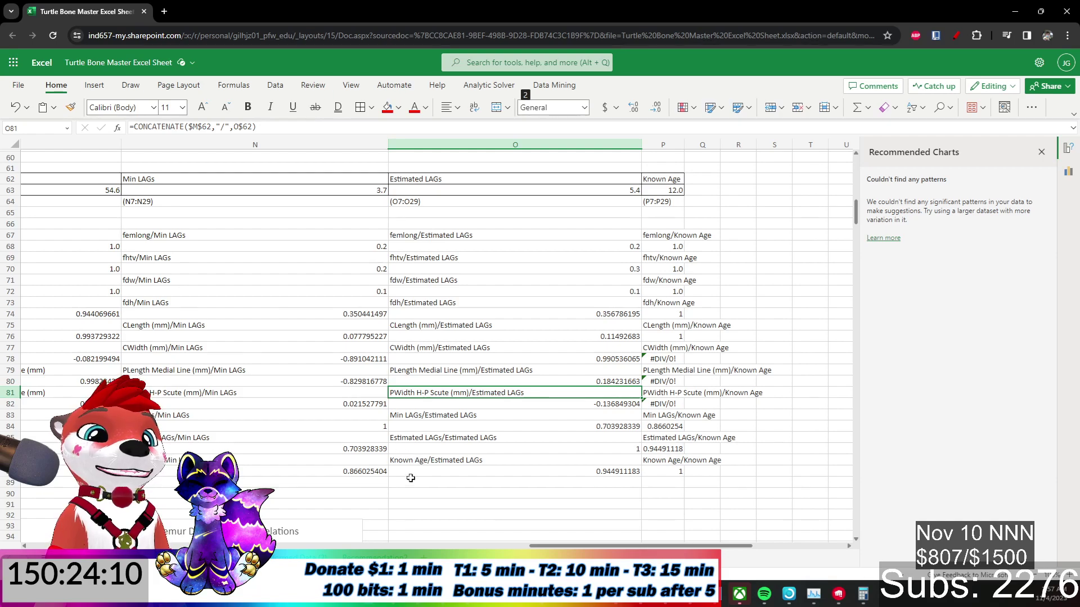
left_click(593, 476, "shift")
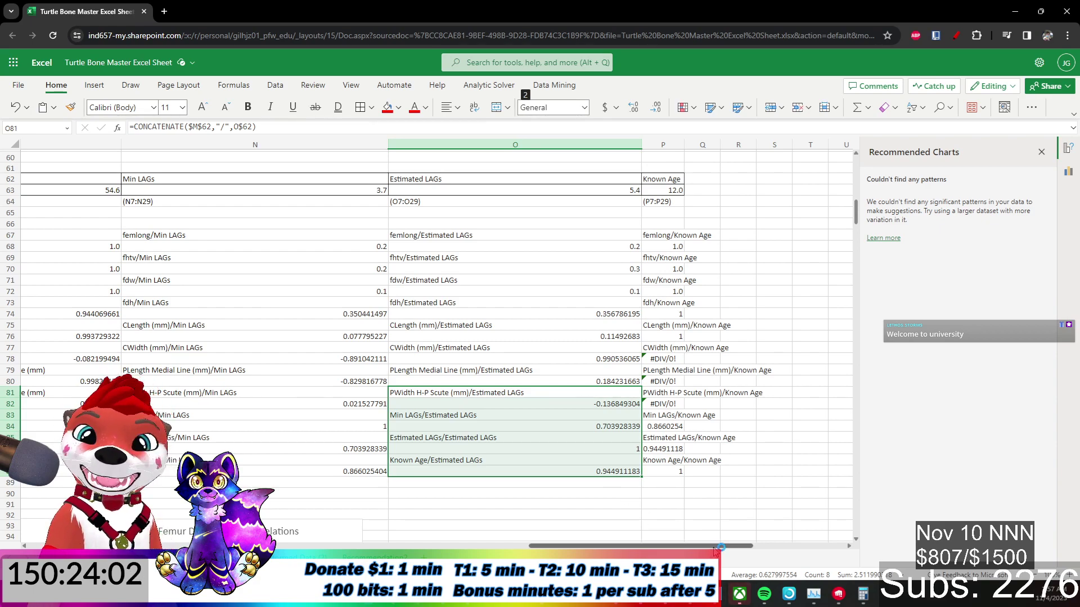
left_click_drag(706, 546, 643, 546)
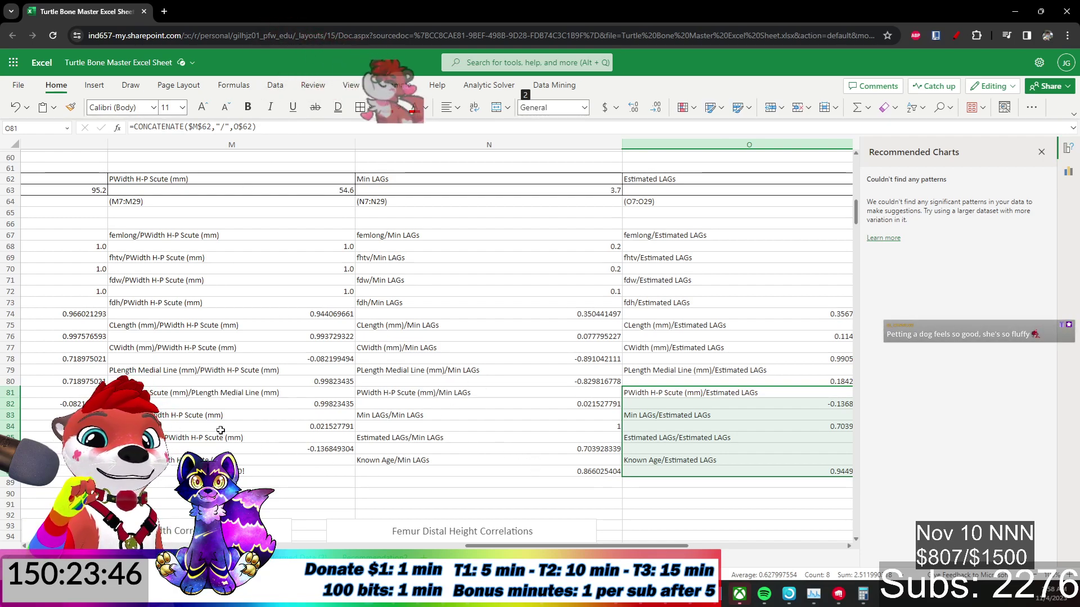
left_click(228, 394)
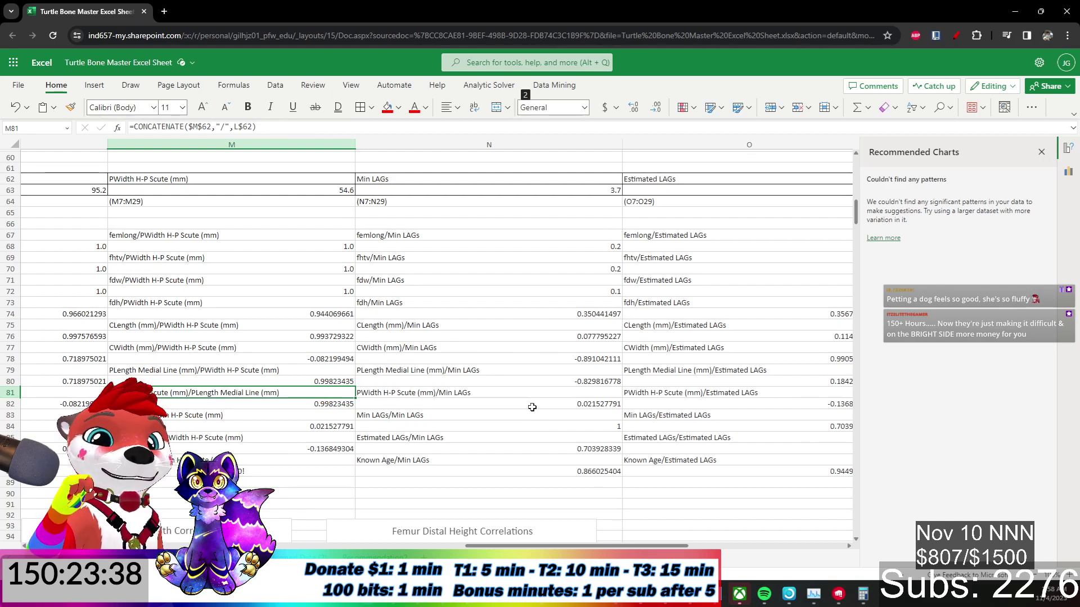
left_click(535, 395)
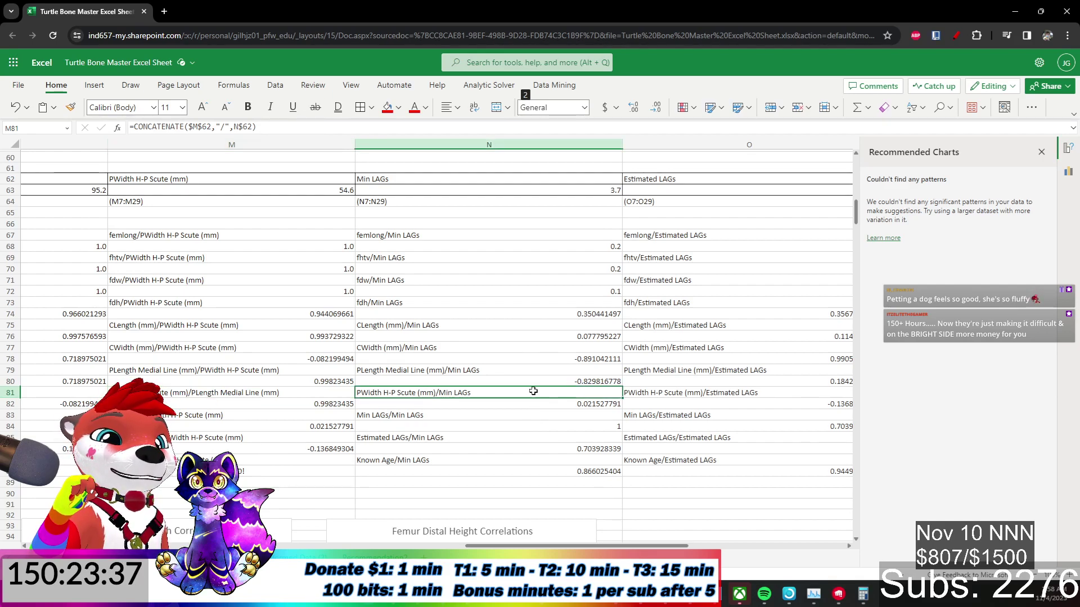
left_click(521, 471, "shift")
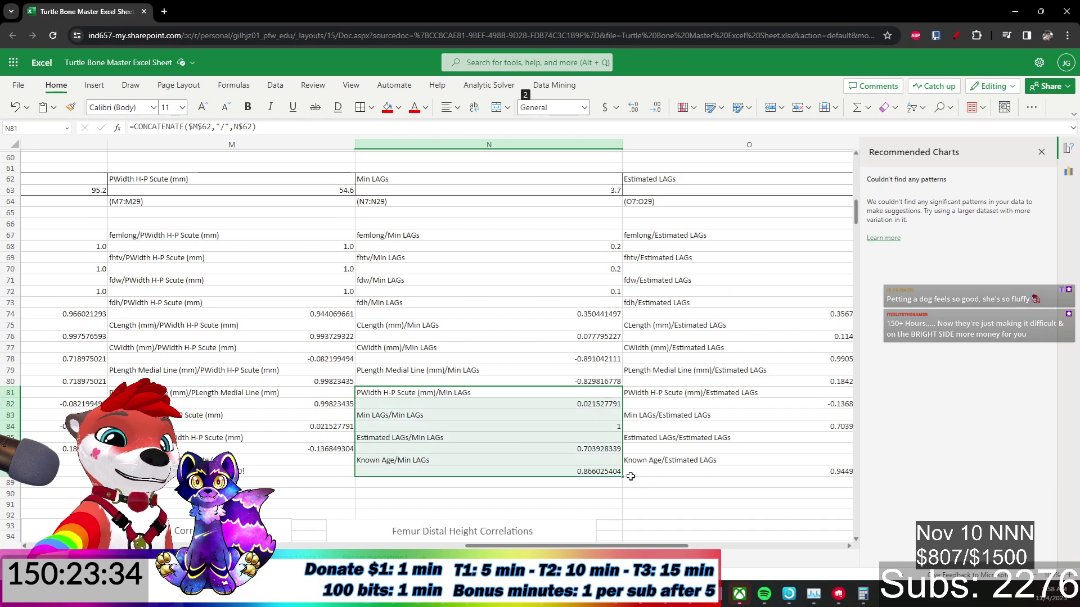
left_click_drag(623, 476, 565, 448)
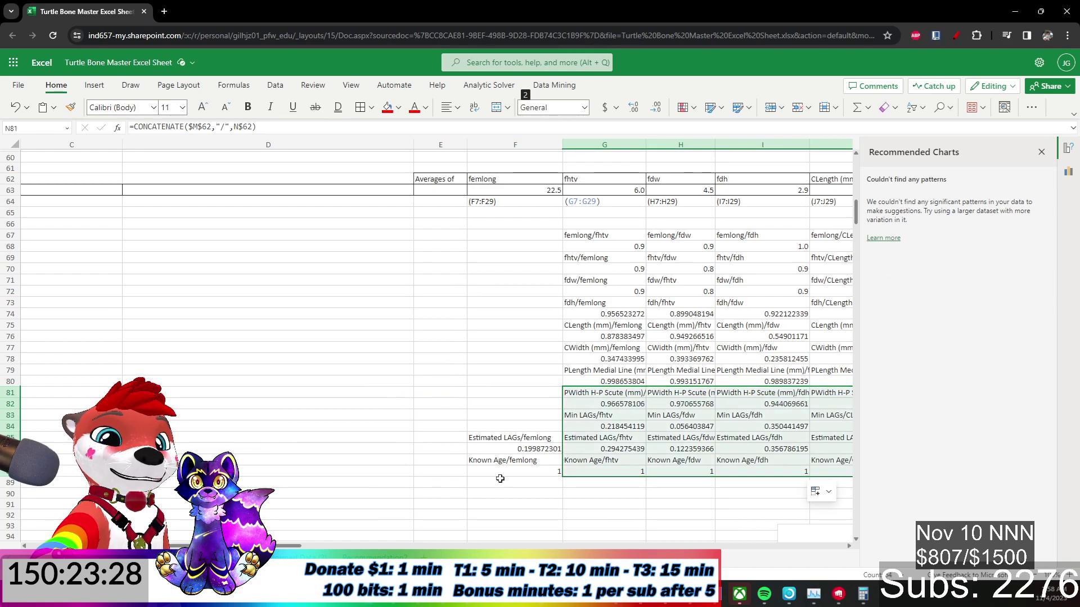
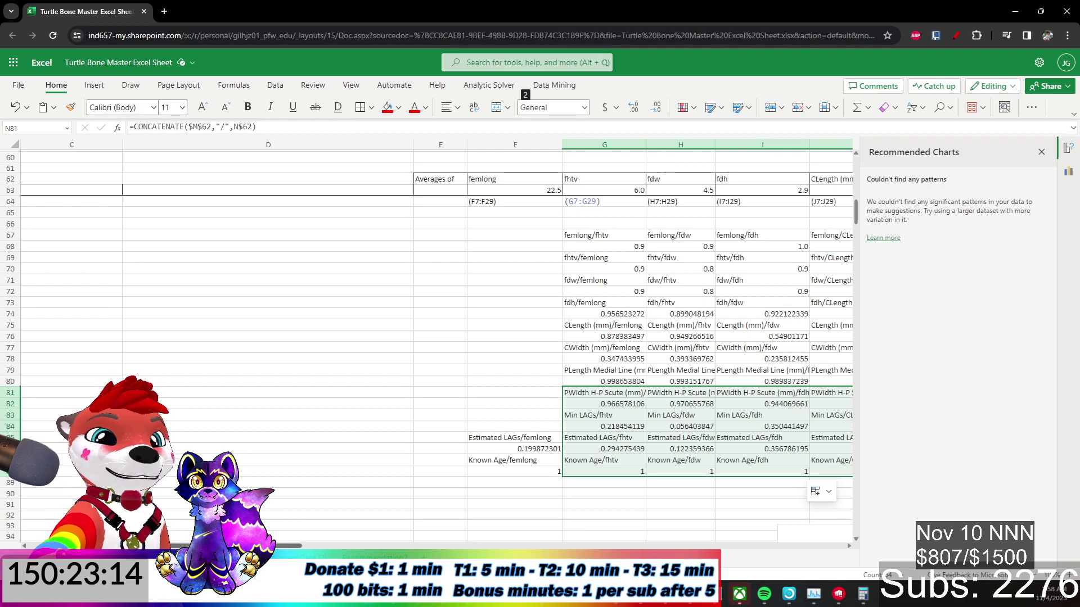
Fill the formulas in M67:M88 back across to column F to complete the femlong column of the correlation table.
left_click_drag(293, 548, 613, 499)
scroll(613, 499, "right", 2)
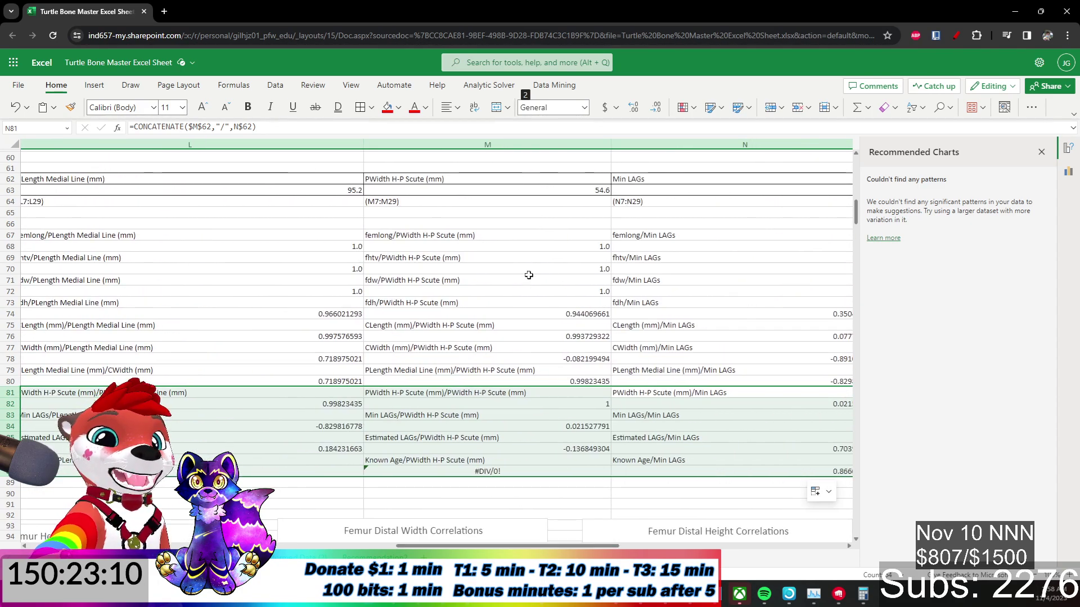
left_click(494, 235)
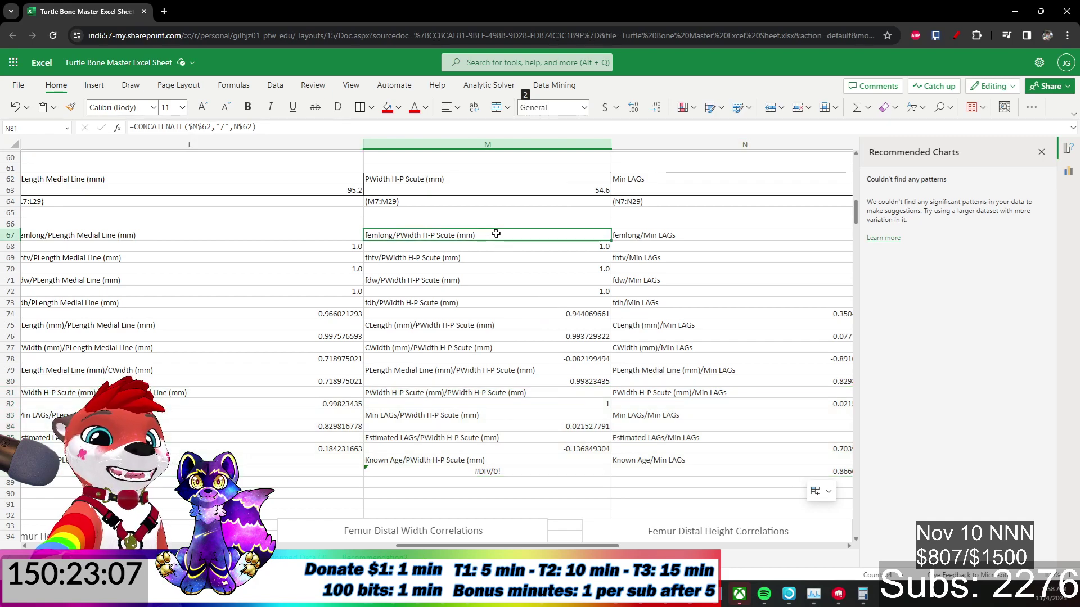
left_click(477, 470, "shift")
left_click_drag(456, 547, 683, 546)
left_click_drag(308, 478, 375, 464)
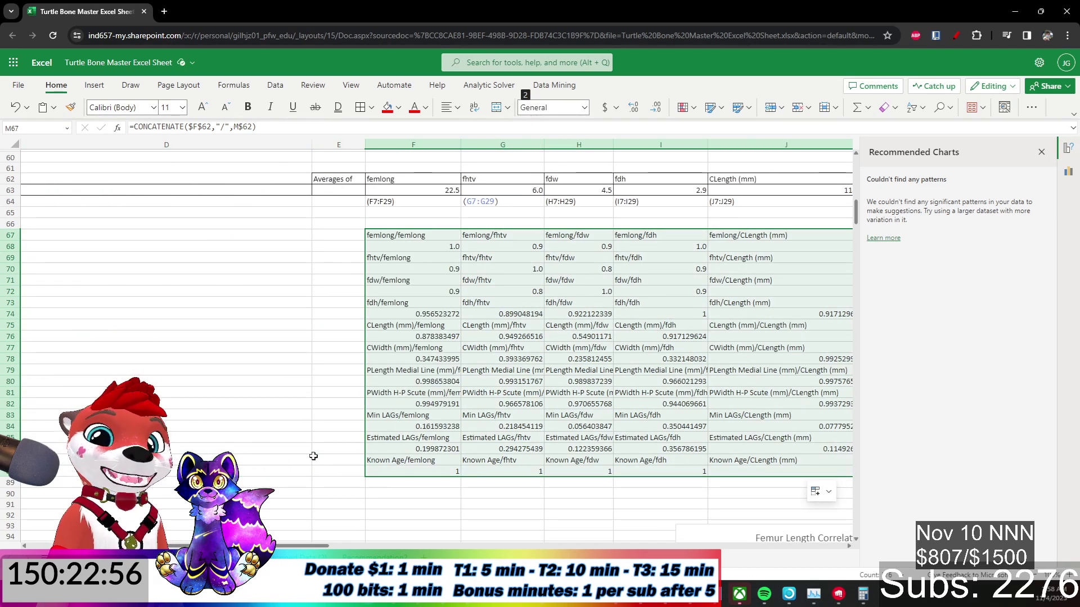
Check the correlation table through column P and widen the Known Age column so its labels fit.
left_click(275, 467)
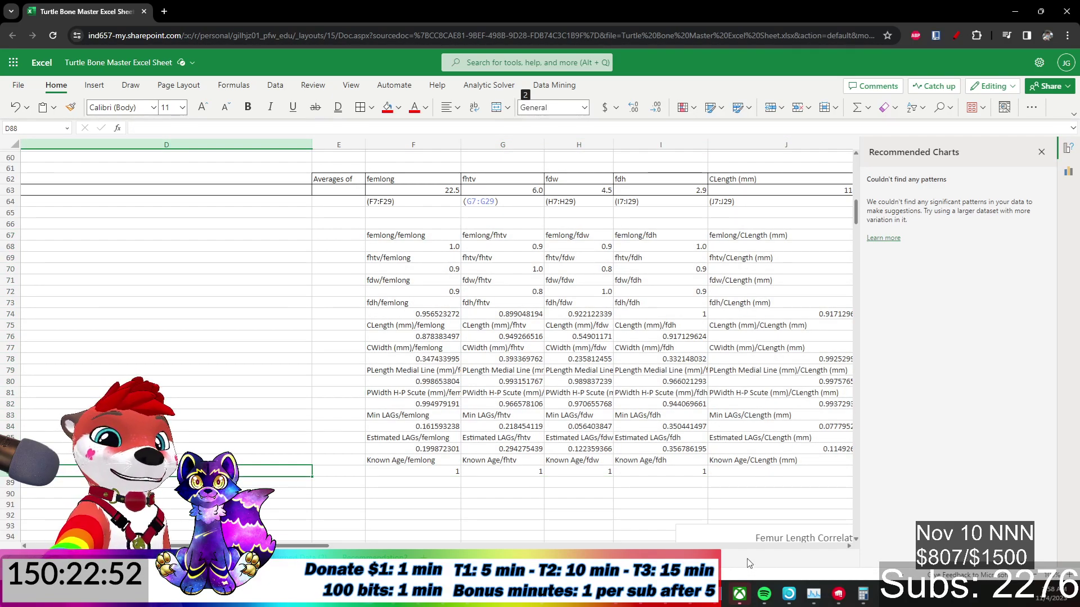
scroll(410, 535, "right", 1)
scroll(410, 535, "right", 5)
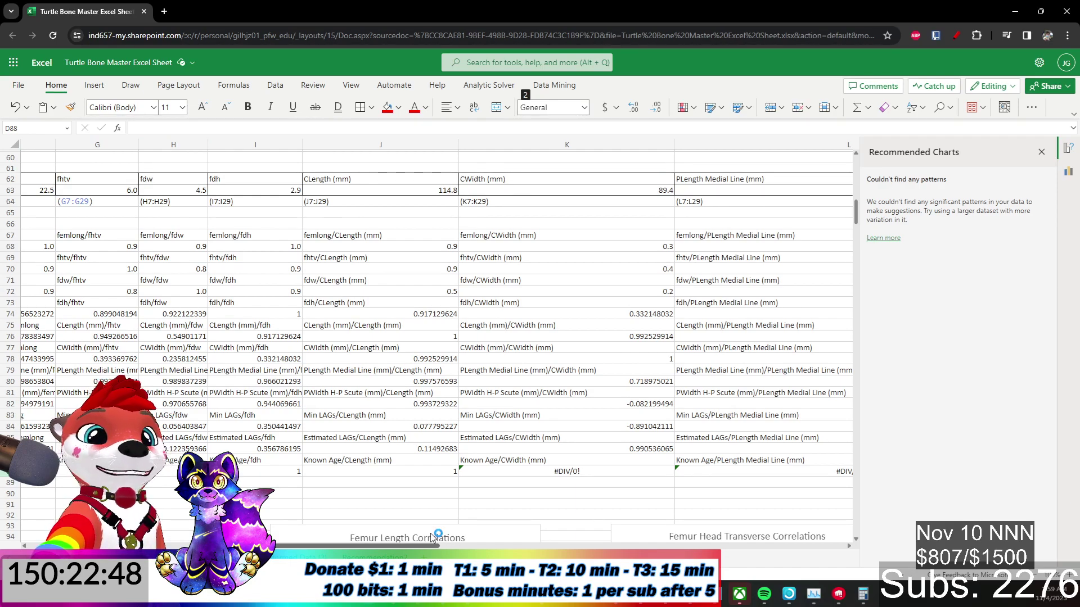
scroll(423, 535, "left", 2)
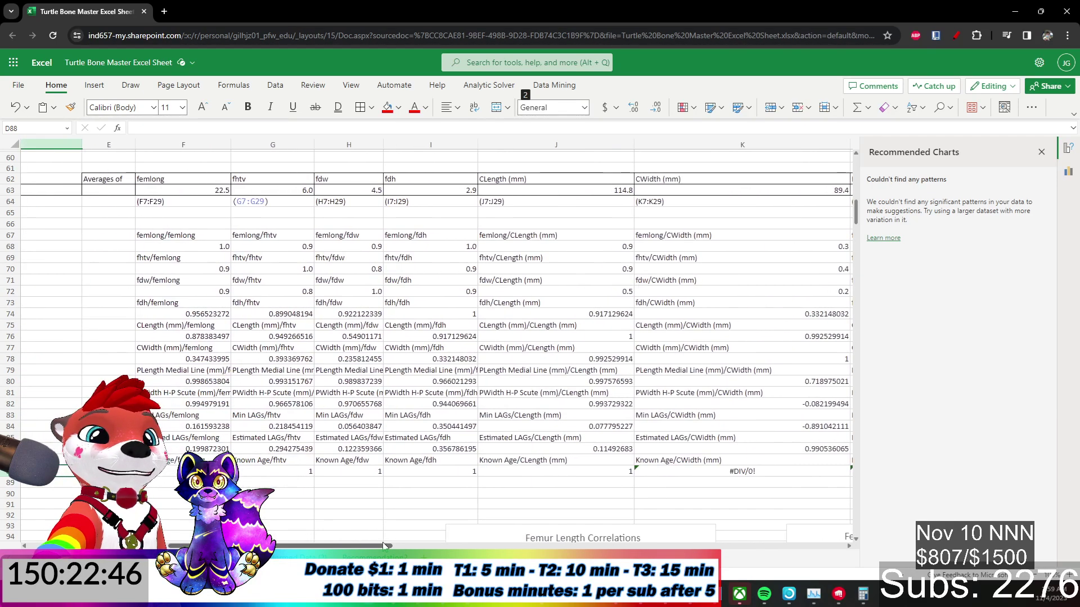
left_click_drag(382, 542, 714, 541)
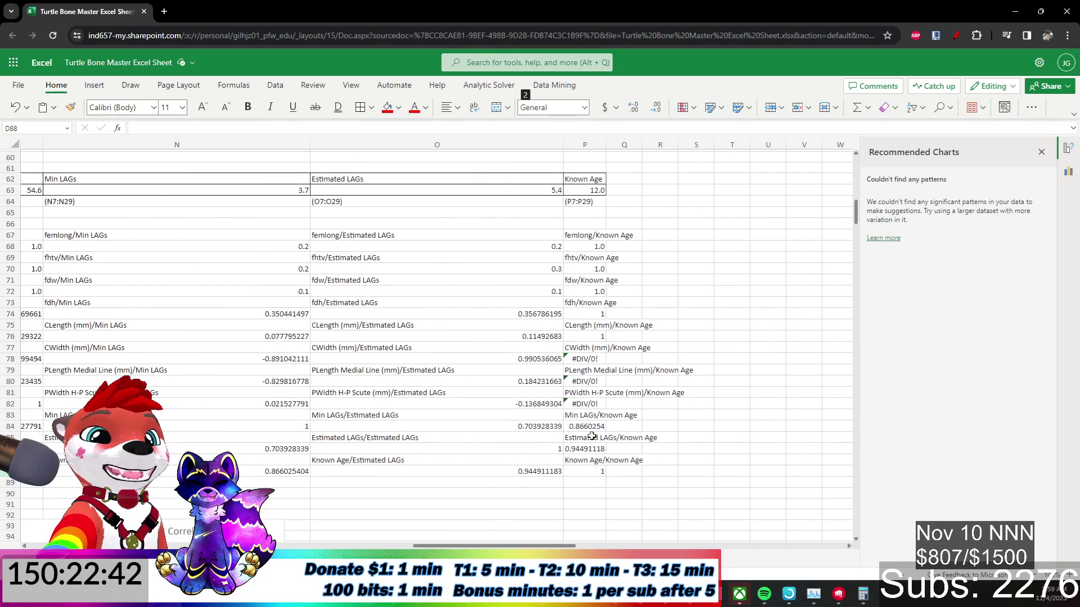
left_click_drag(606, 145, 697, 145)
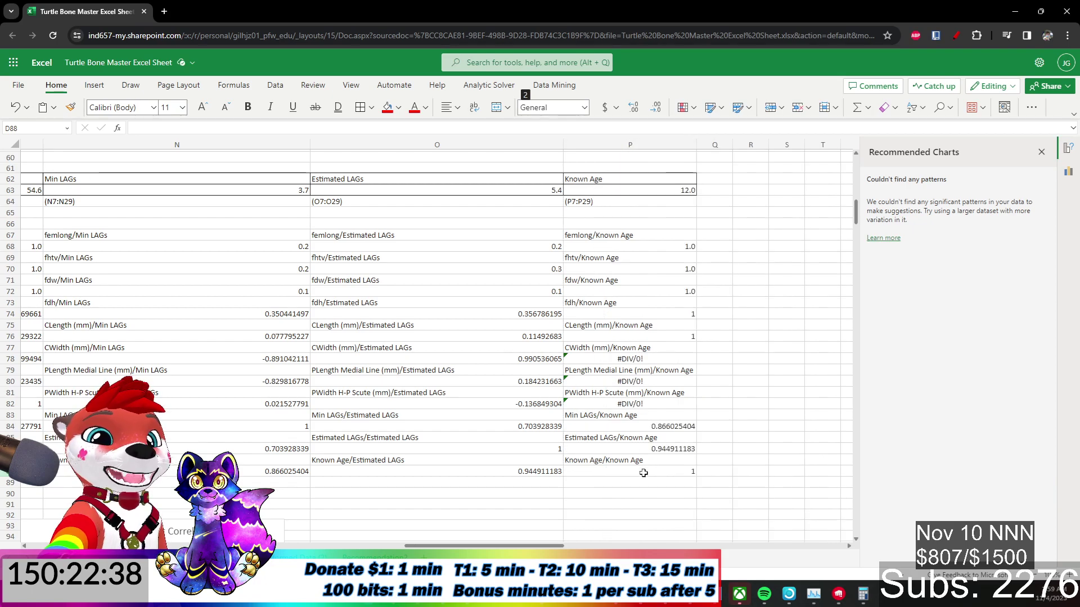
Apply borders around every cell of the correlation table F67:P88.
left_click(643, 473)
left_click_drag(474, 545, 242, 545)
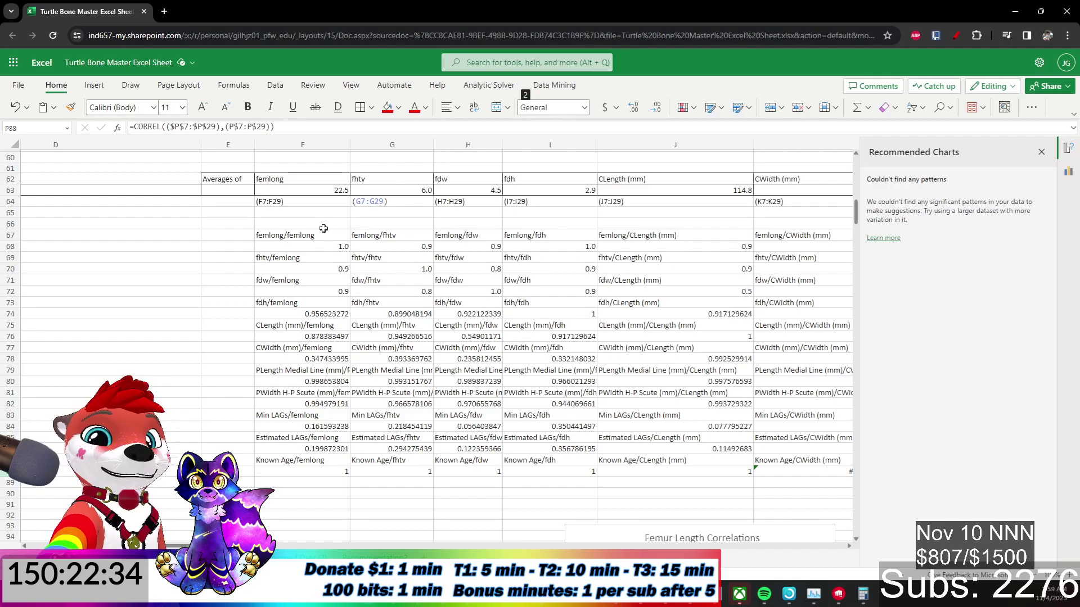
left_click(318, 237, "shift")
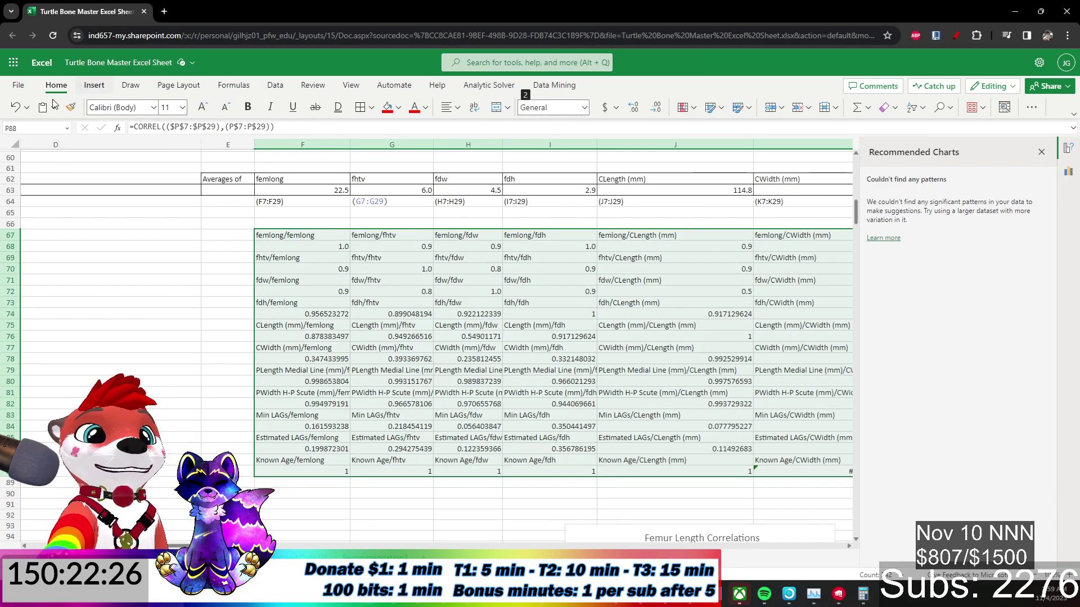
left_click(19, 86)
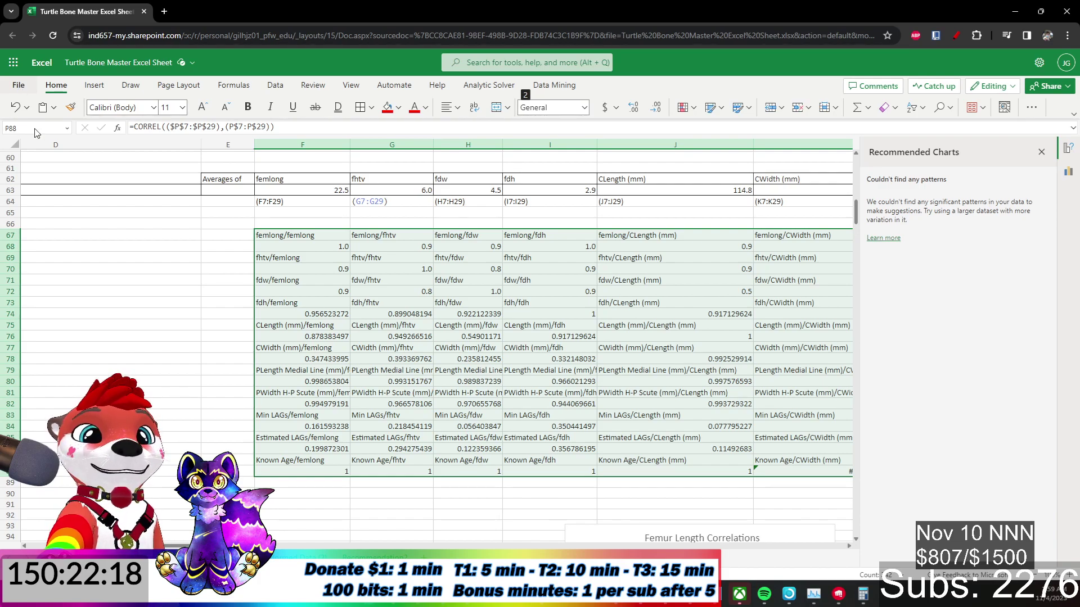
left_click(366, 112)
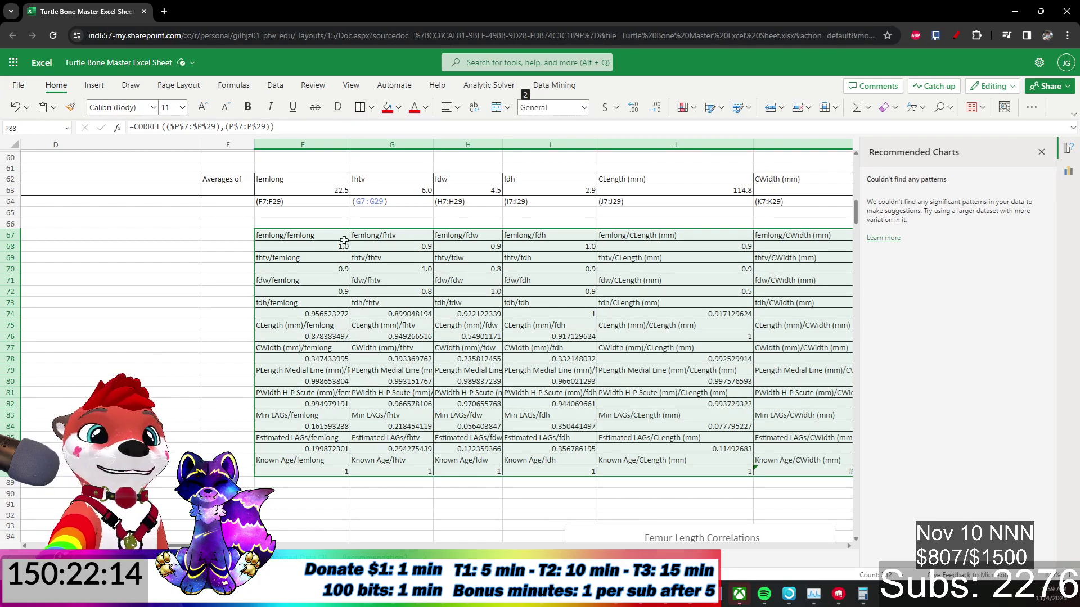
left_click(242, 301)
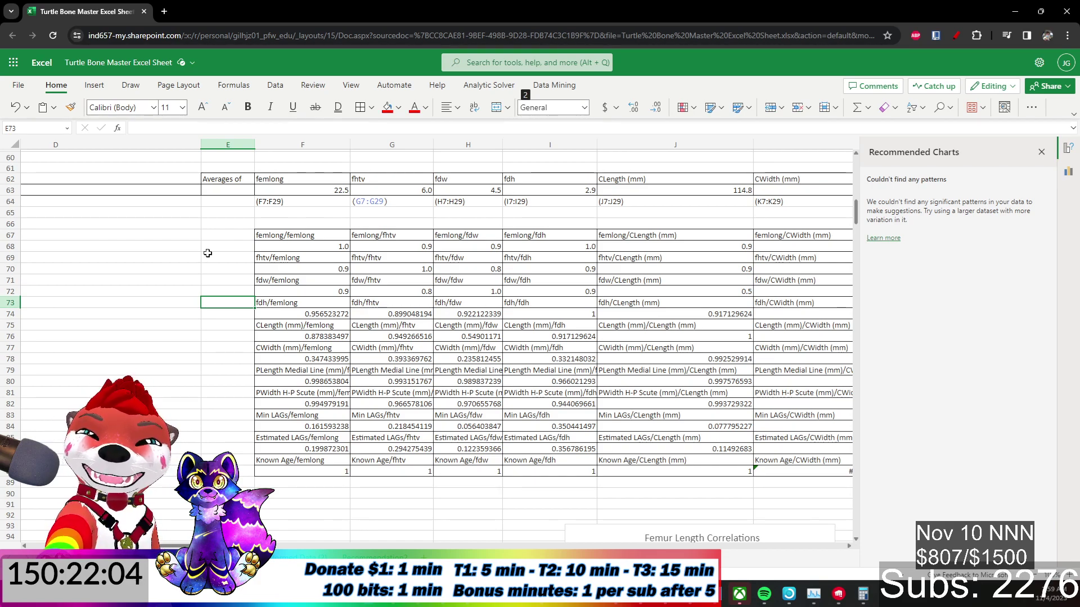
left_click(213, 232)
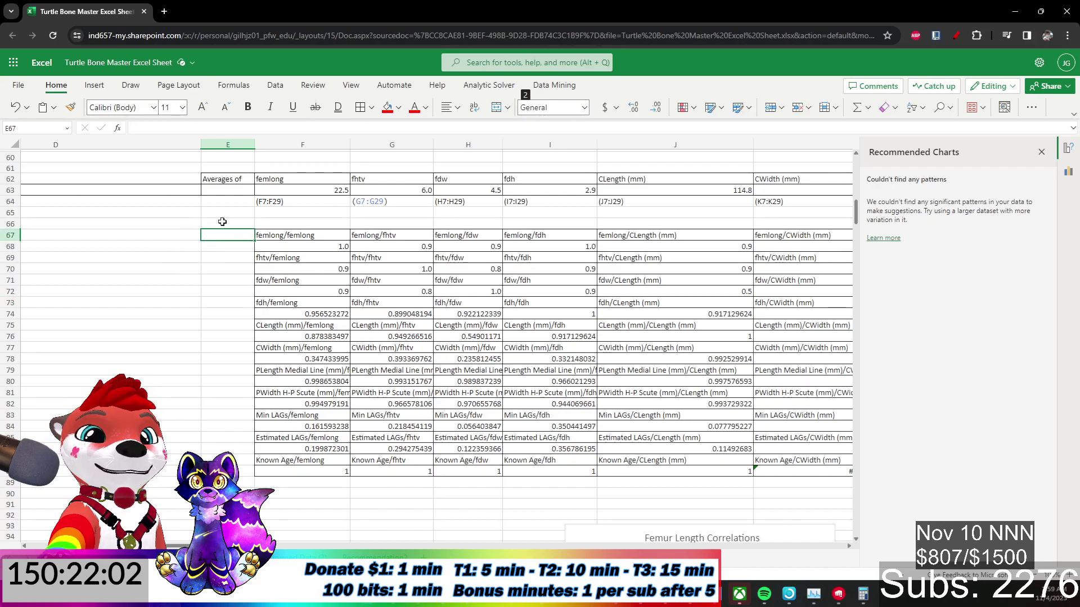
left_click(223, 221)
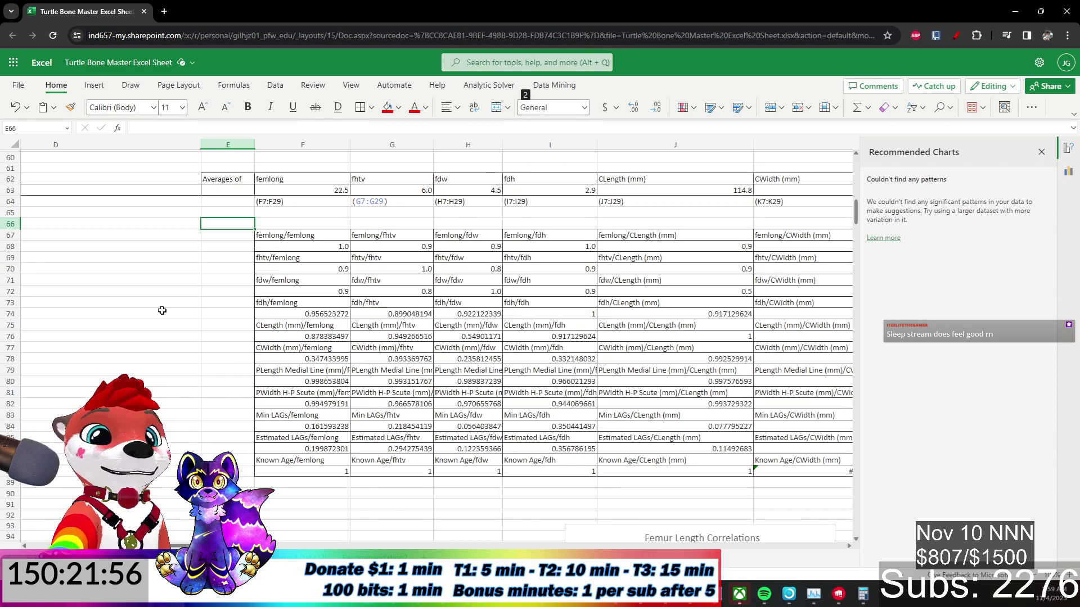
Select the whole correlation table F67:P88 and browse the recommended charts for it.
left_click(290, 233)
key("ctrl+shift+Down")
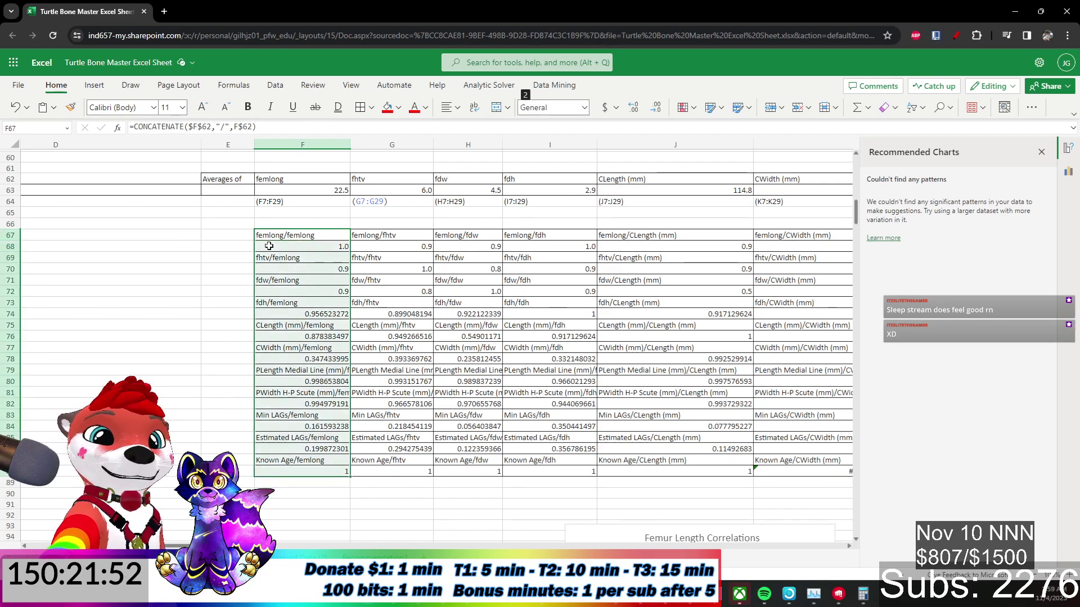
key("ctrl+shift+Right")
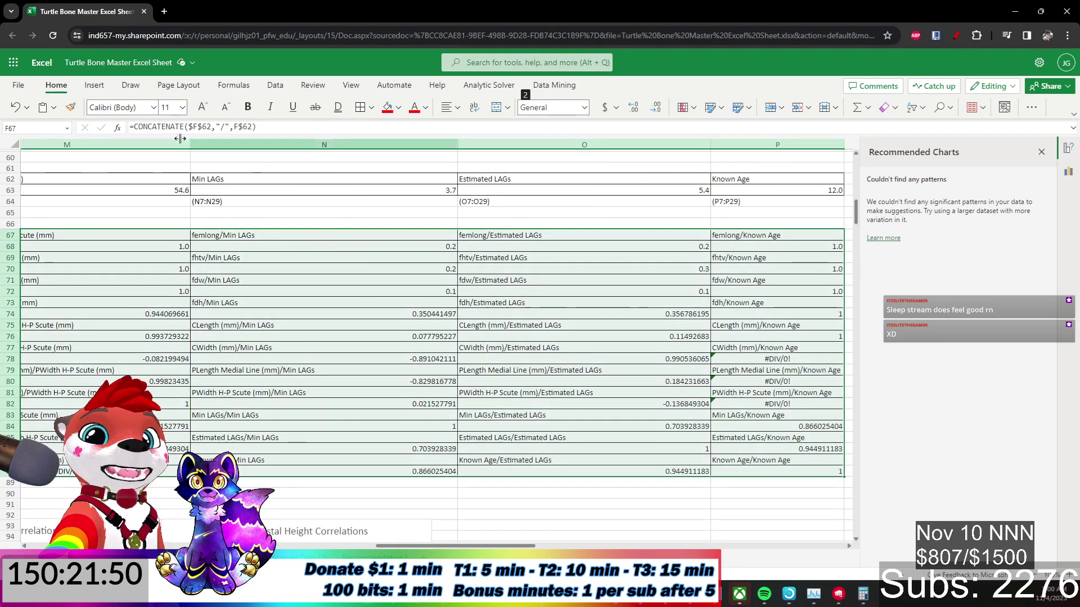
left_click(94, 85)
left_click(349, 107)
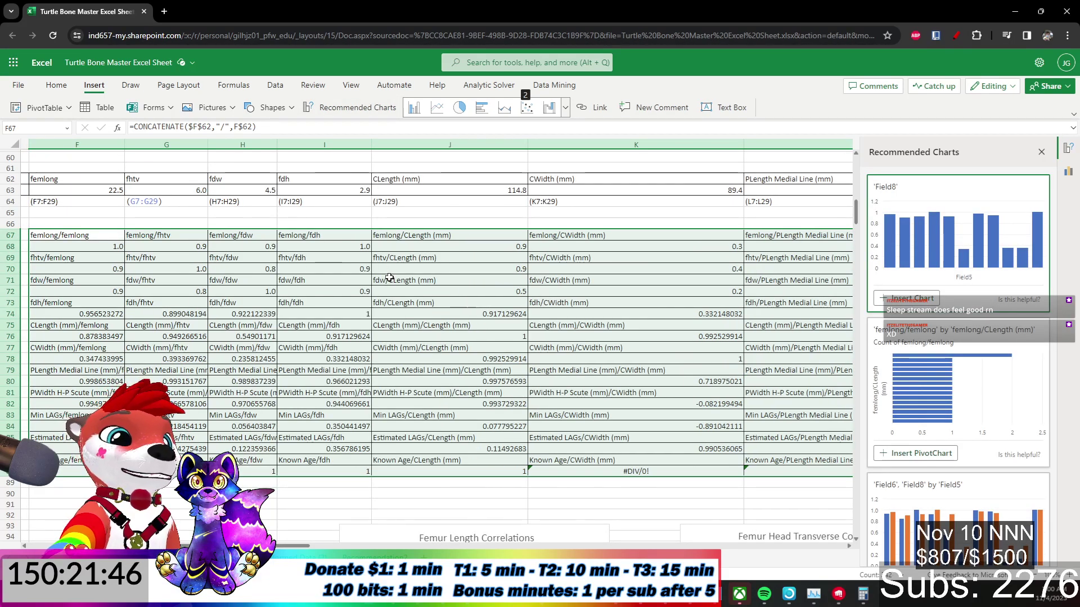
scroll(999, 469, "down", 4)
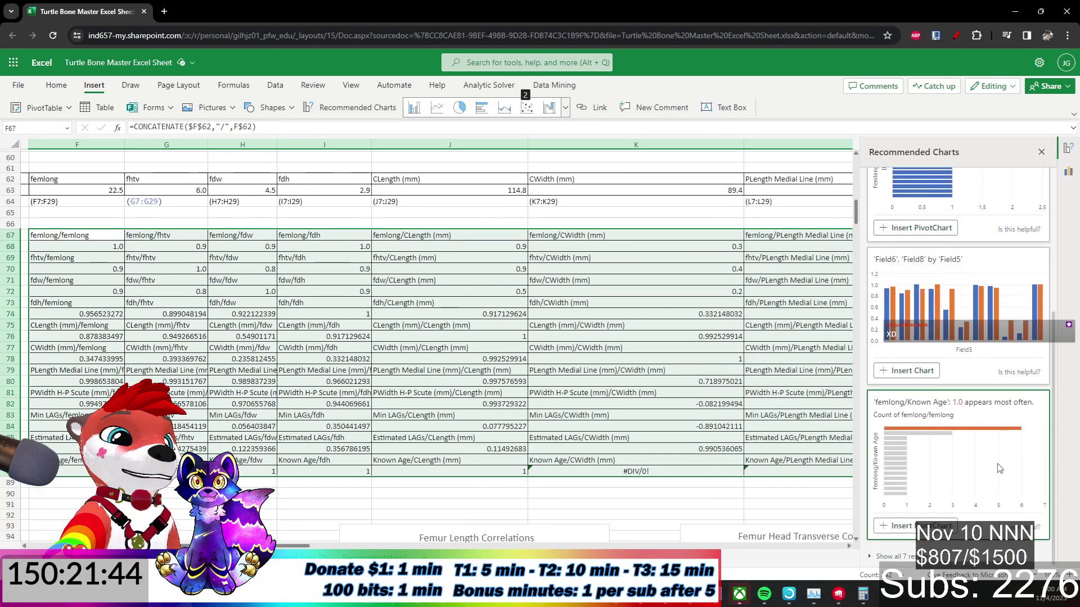
Insert the recommended 'Field8' column chart of the fdw correlations and look at where it sits on the sheet.
scroll(999, 469, "up", 4)
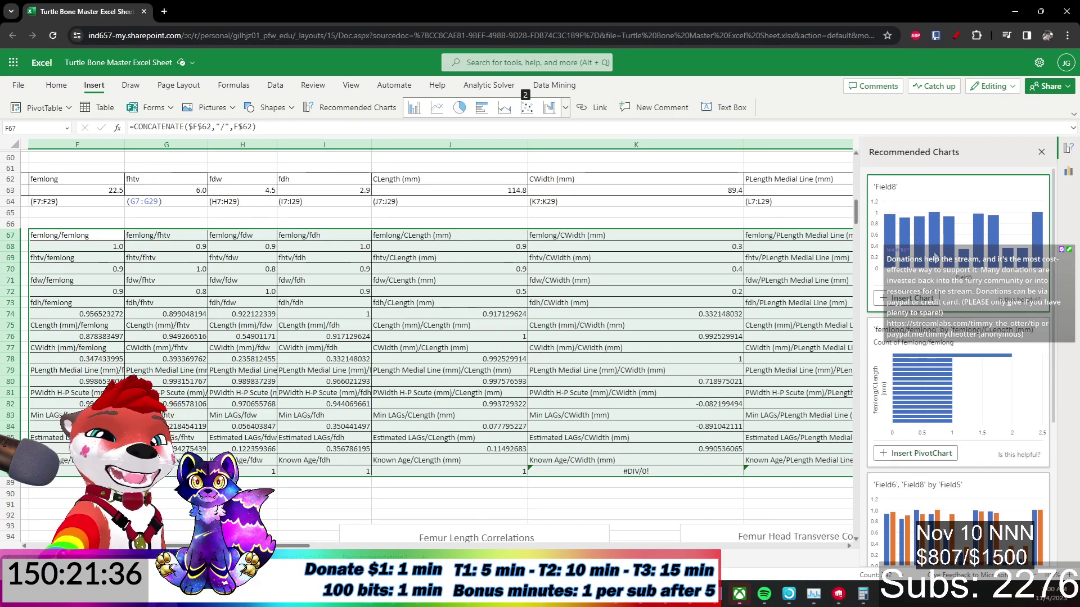
left_click(946, 197)
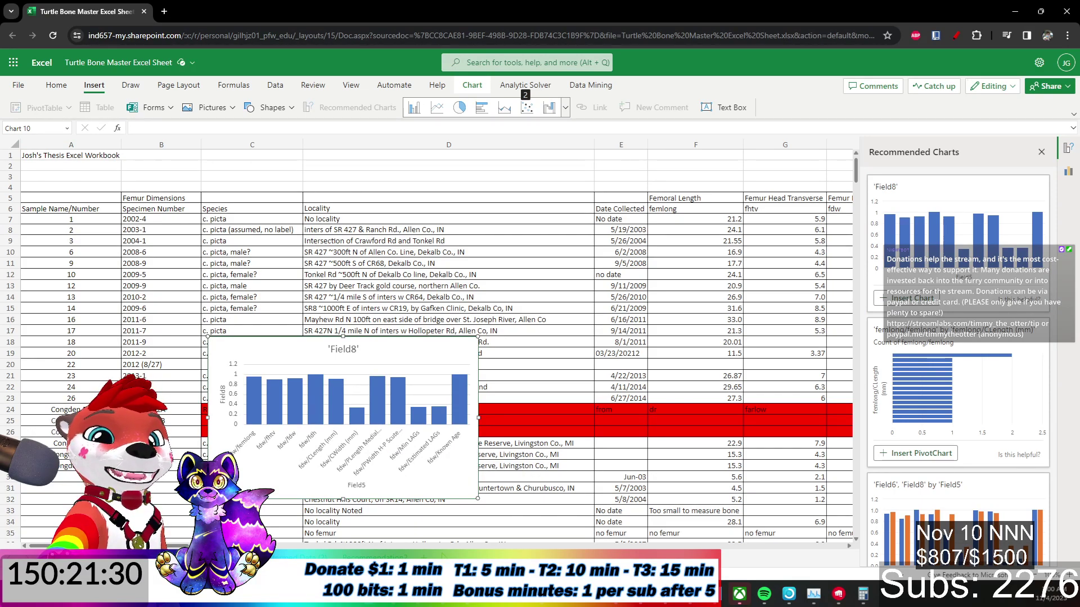
scroll(428, 498, "down", 10)
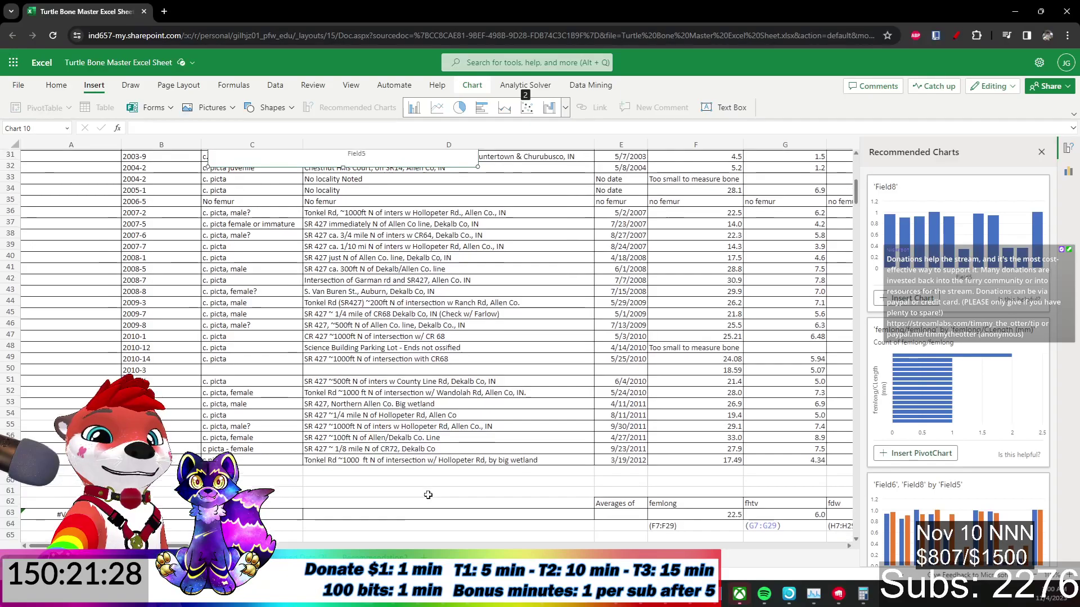
scroll(428, 495, "up", 10)
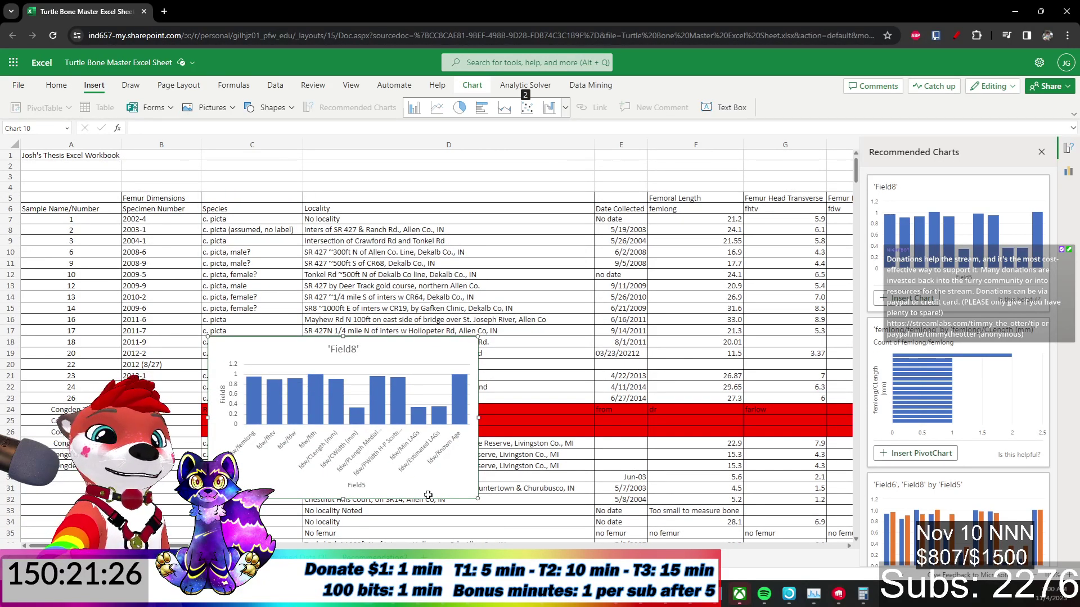
left_click(651, 179)
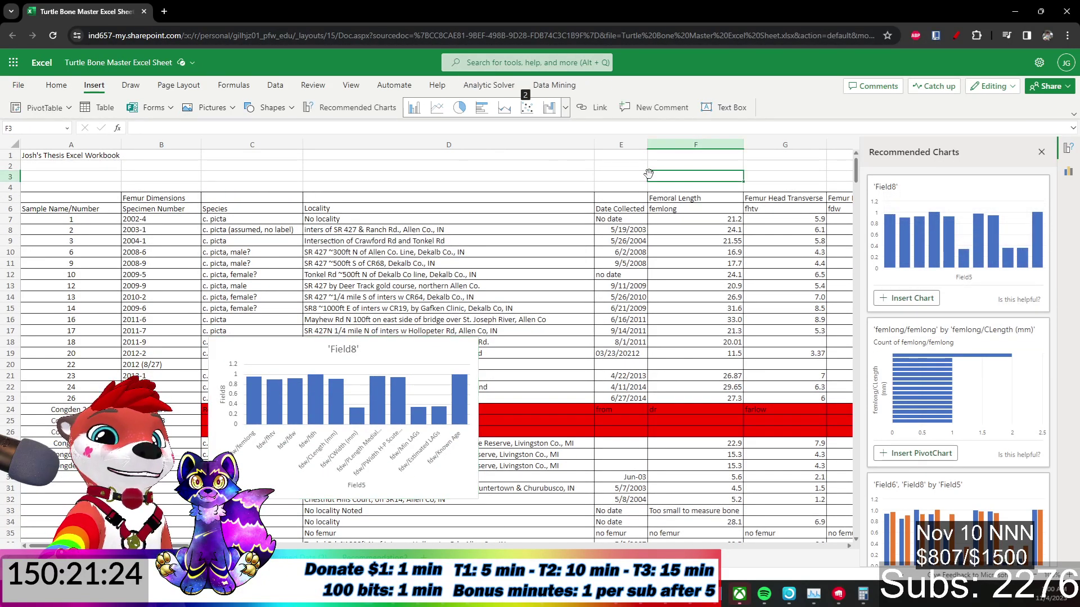
scroll(529, 370, "down", 10)
scroll(530, 370, "up", 8)
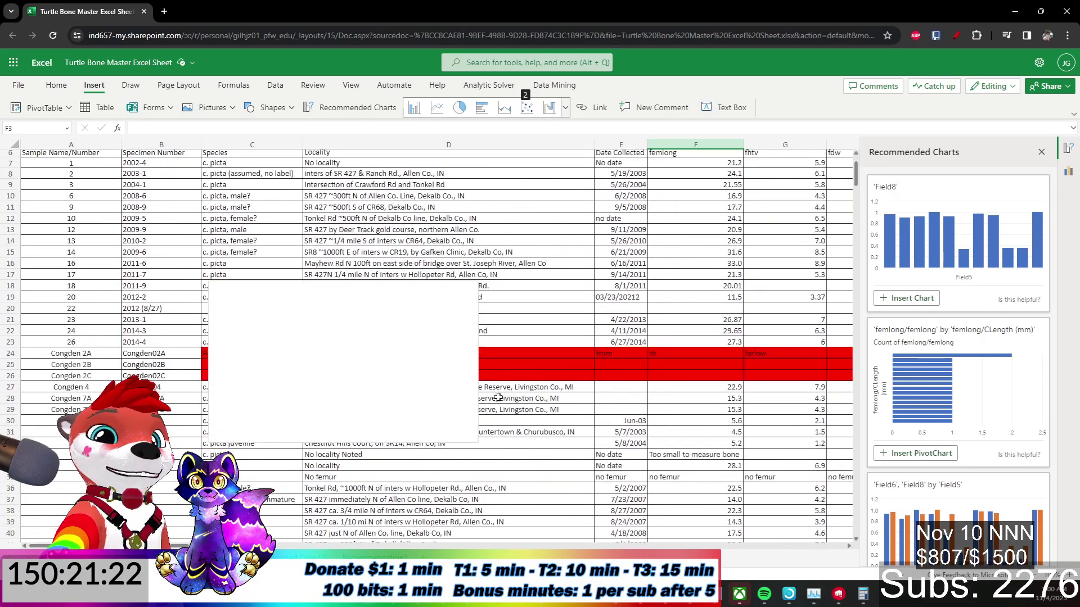
left_click(431, 352)
left_click(654, 375)
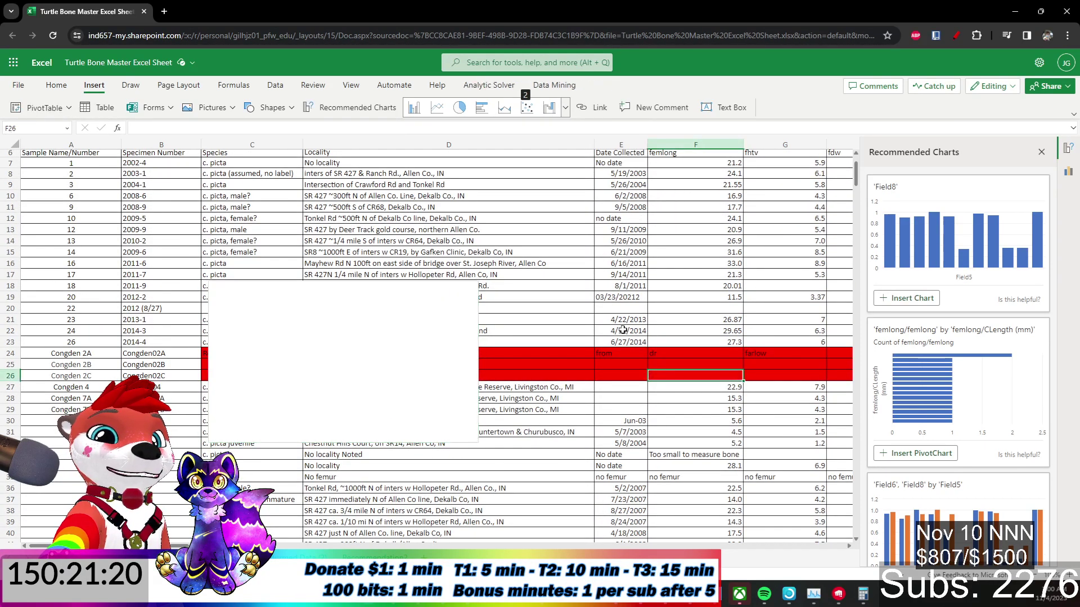
left_click(552, 147)
Insert a column chart of the femlong correlations from F67:P68 of the correlation table.
scroll(590, 379, "down", 12)
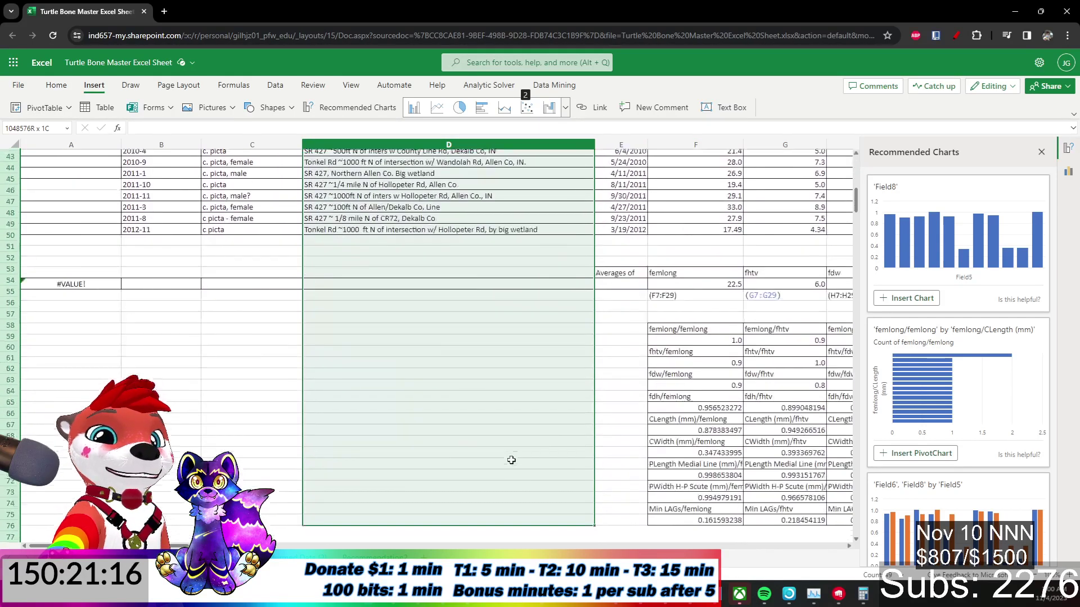
scroll(511, 461, "down", 9)
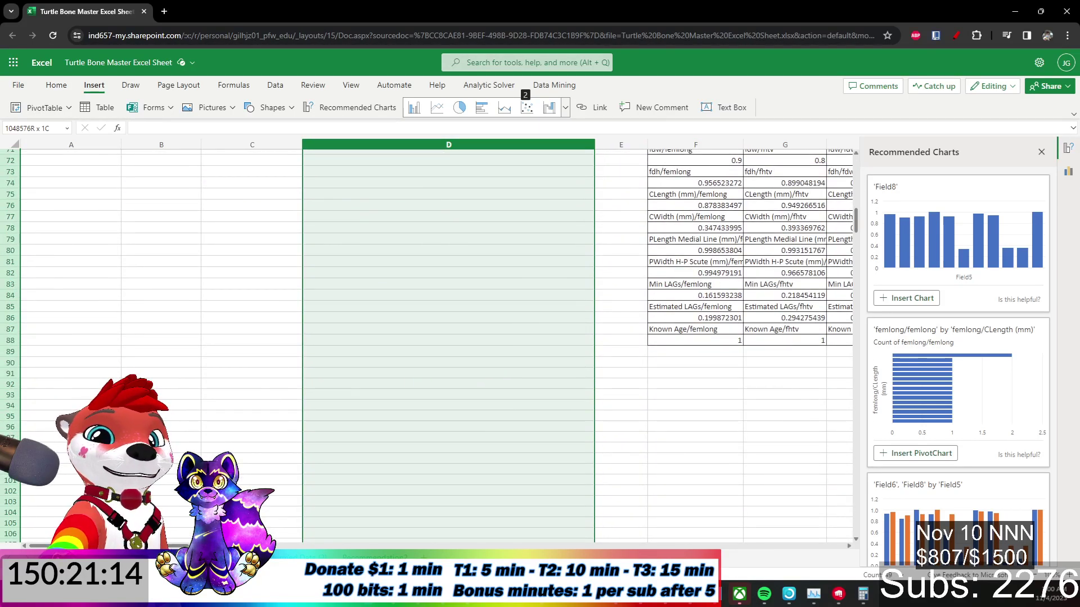
scroll(436, 337, "right", 10)
left_click(363, 364)
scroll(363, 499, "up", 5)
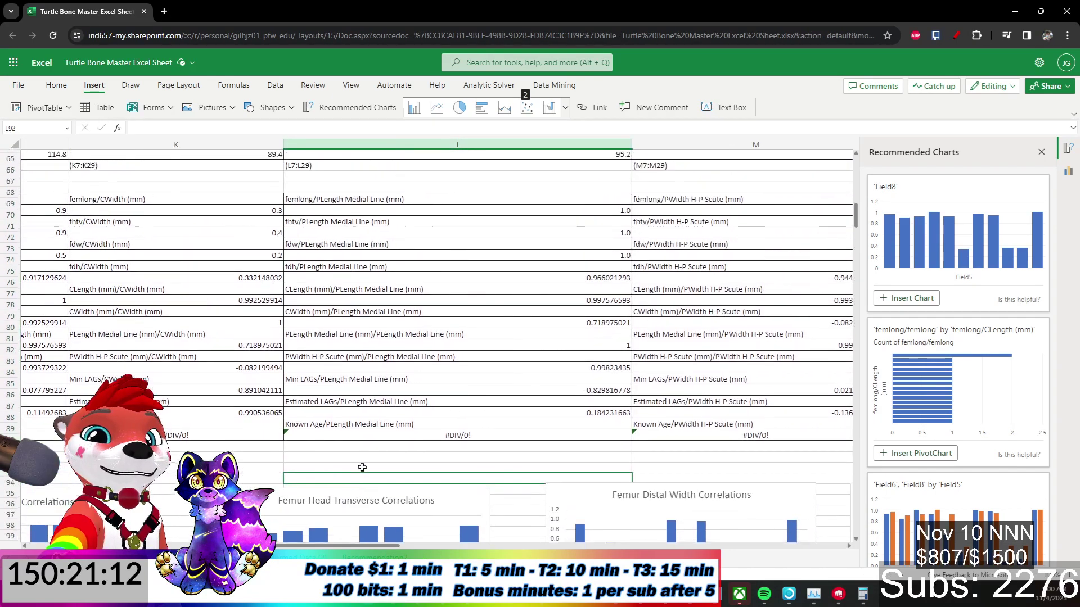
scroll(363, 498, "up", 2)
scroll(330, 548, "left", 10)
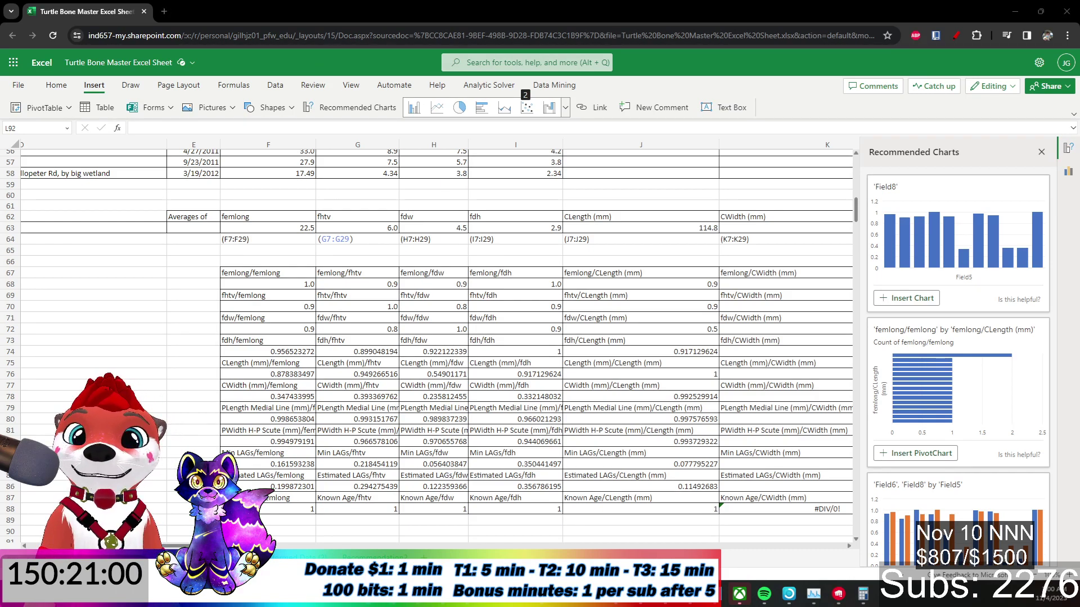
left_click(248, 269)
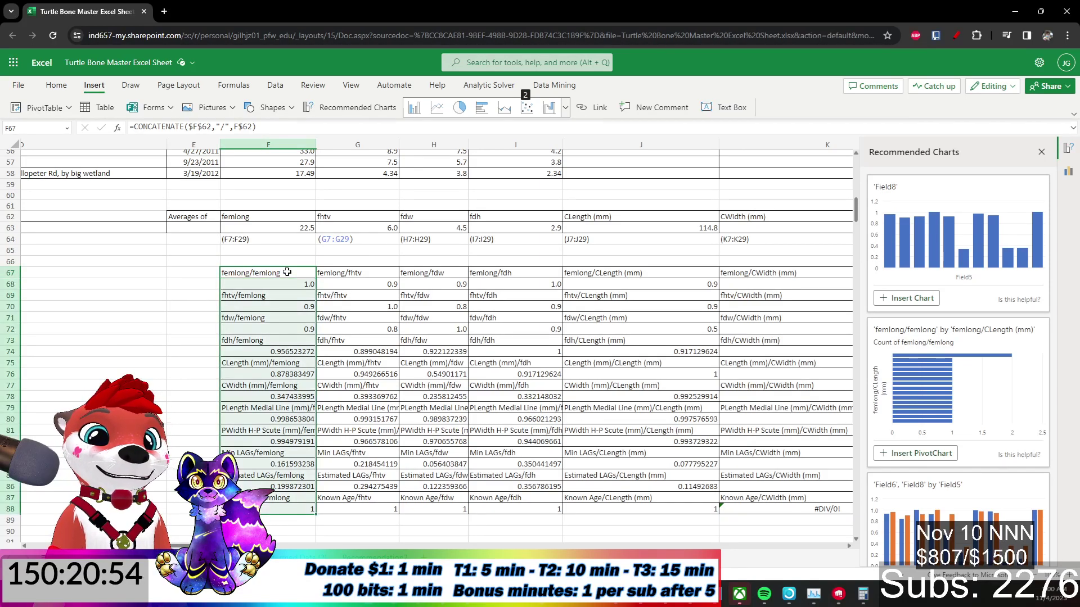
key("shift+Down")
key("ctrl+shift+Right")
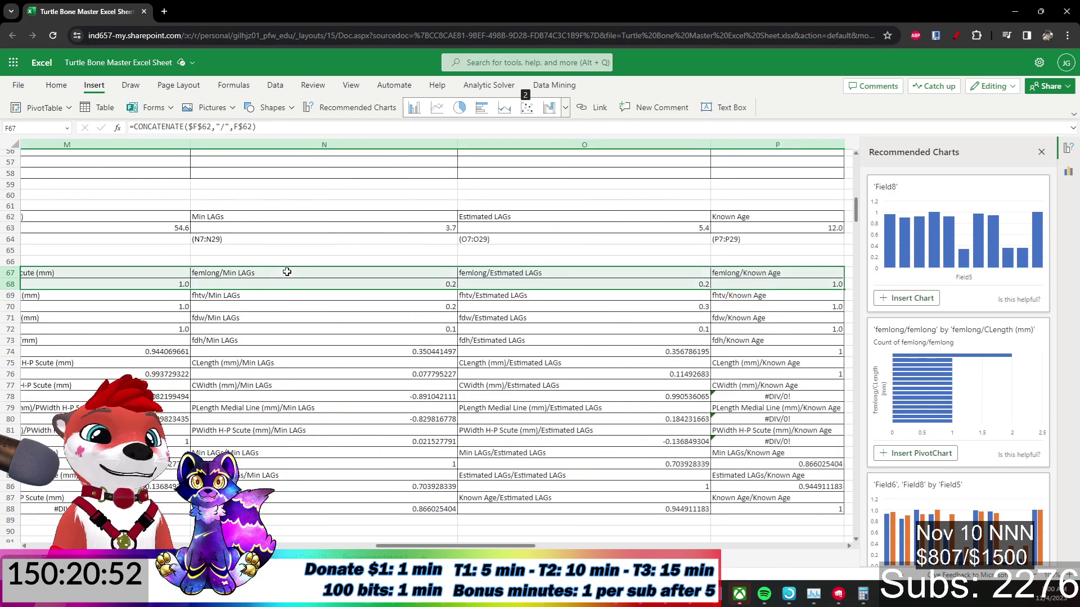
left_click(414, 108)
Title the new femlong chart "Femur Length Correlations".
double_click(438, 277)
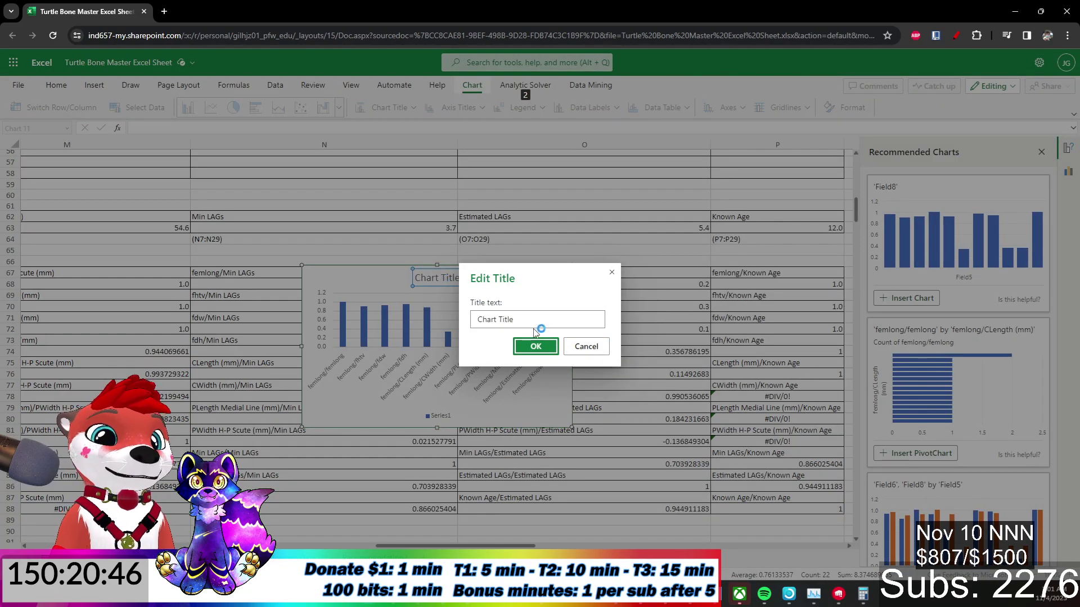
left_click_drag(524, 318, 221, 316)
type("Femur Length Correlat")
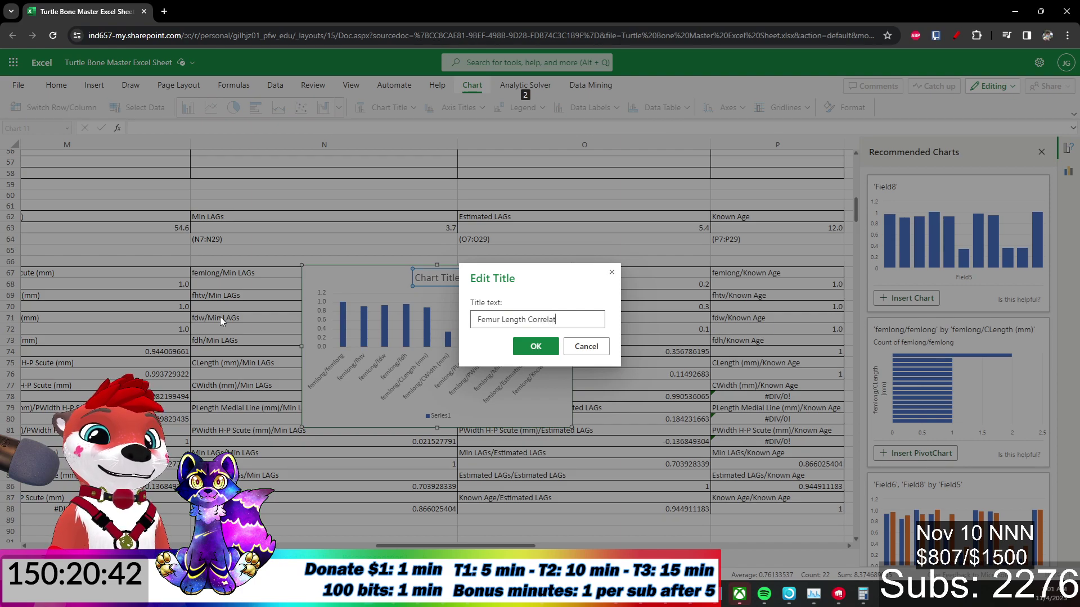
type("ions")
key("Return")
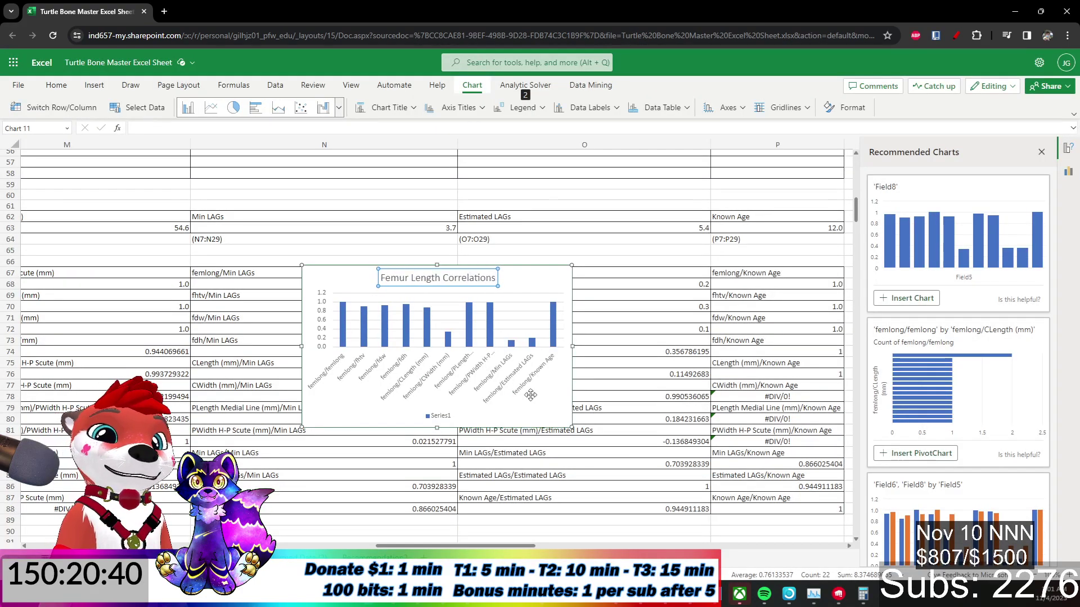
Move the new Femur Length Correlations chart below the table and delete the old chart with the same title.
left_click_drag(539, 274, 360, 377)
left_click(360, 378)
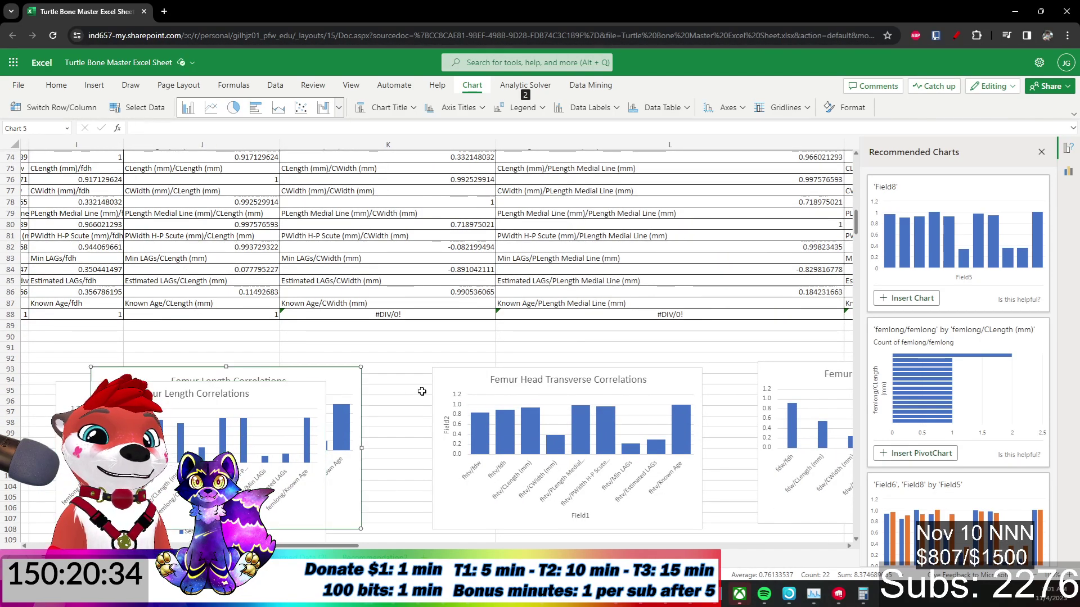
key("Escape")
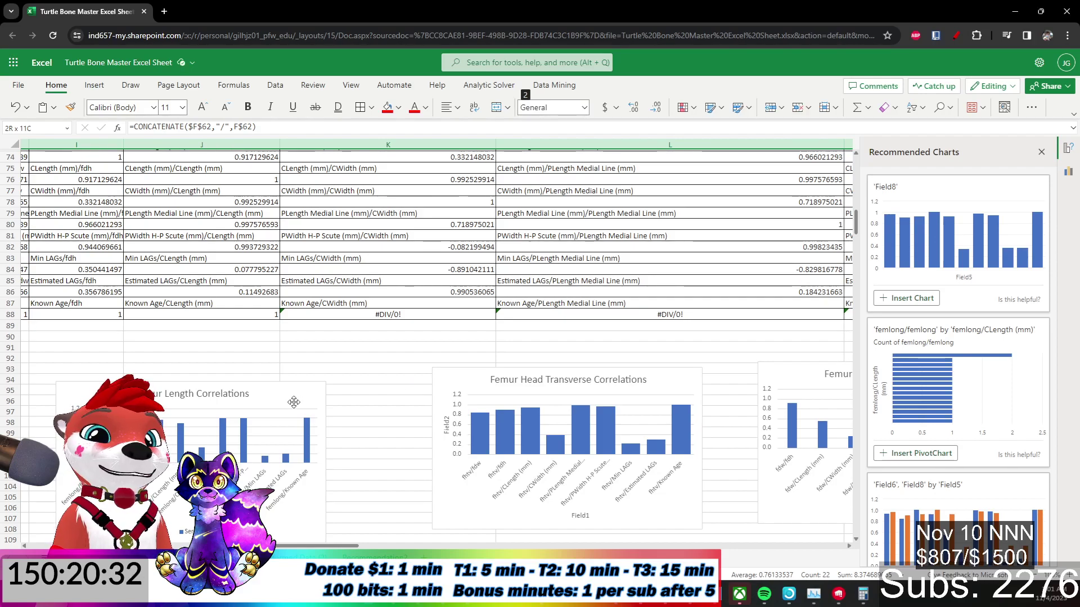
Position the new Femur Length Correlations chart directly beneath the correlation table, starting at column F.
left_click_drag(278, 374, 73, 356)
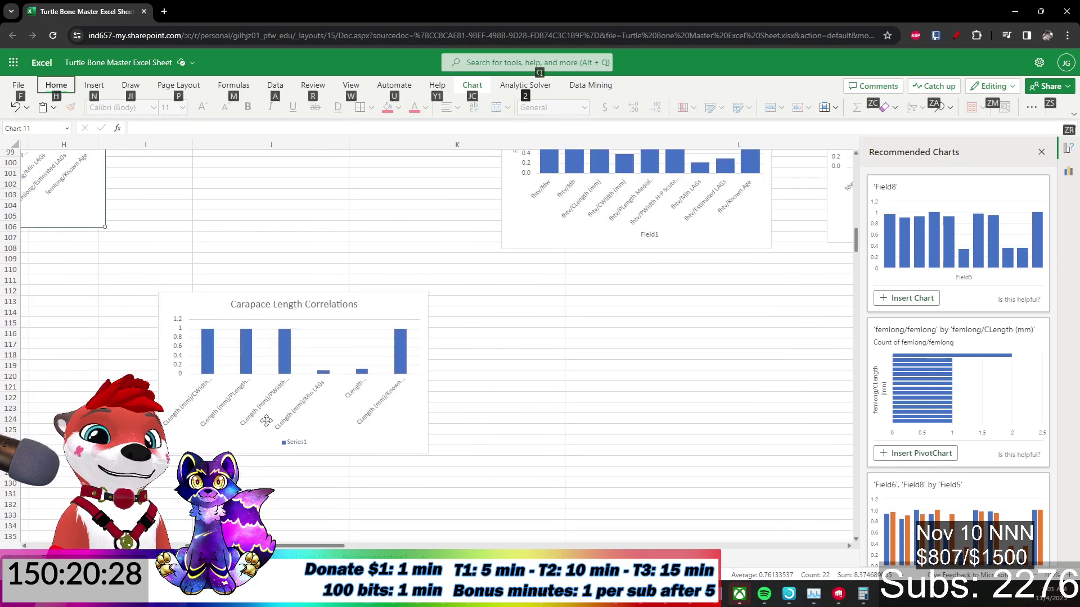
left_click(485, 465)
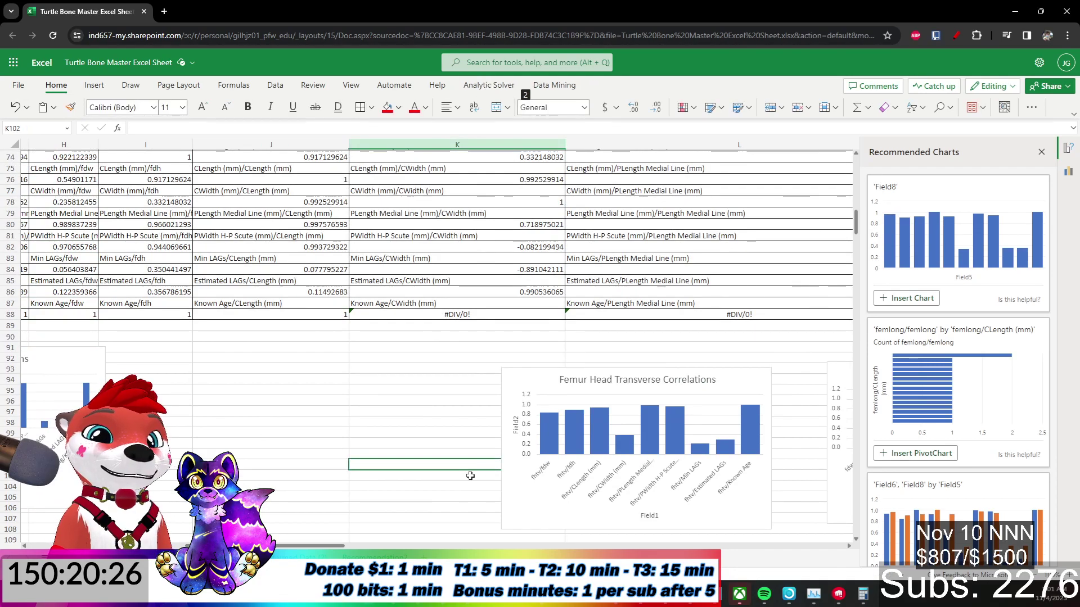
scroll(458, 475, "down", 5)
scroll(308, 480, "up", 5)
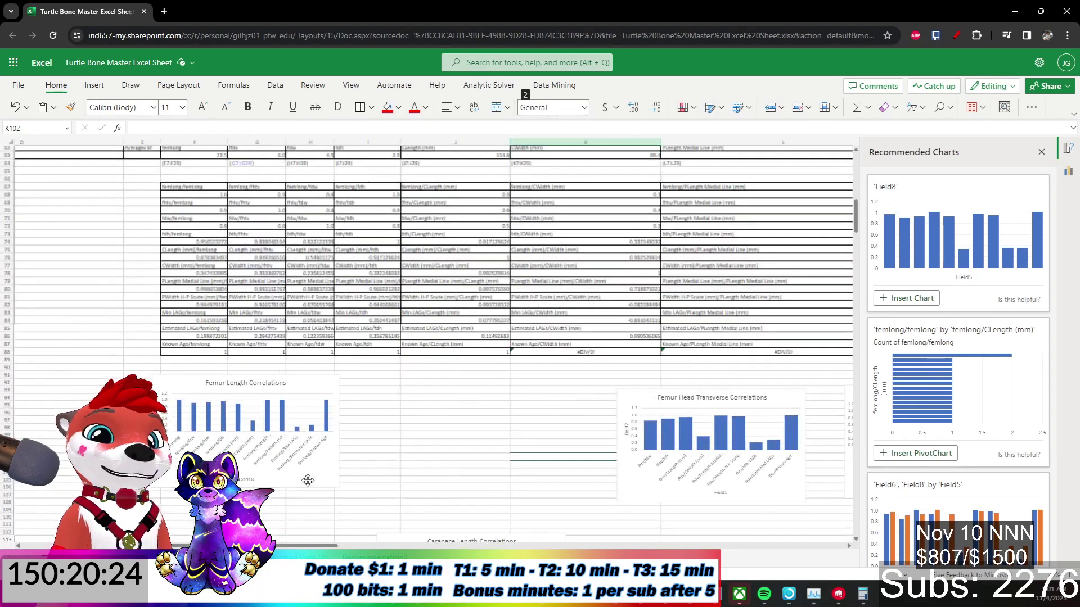
left_click(308, 479)
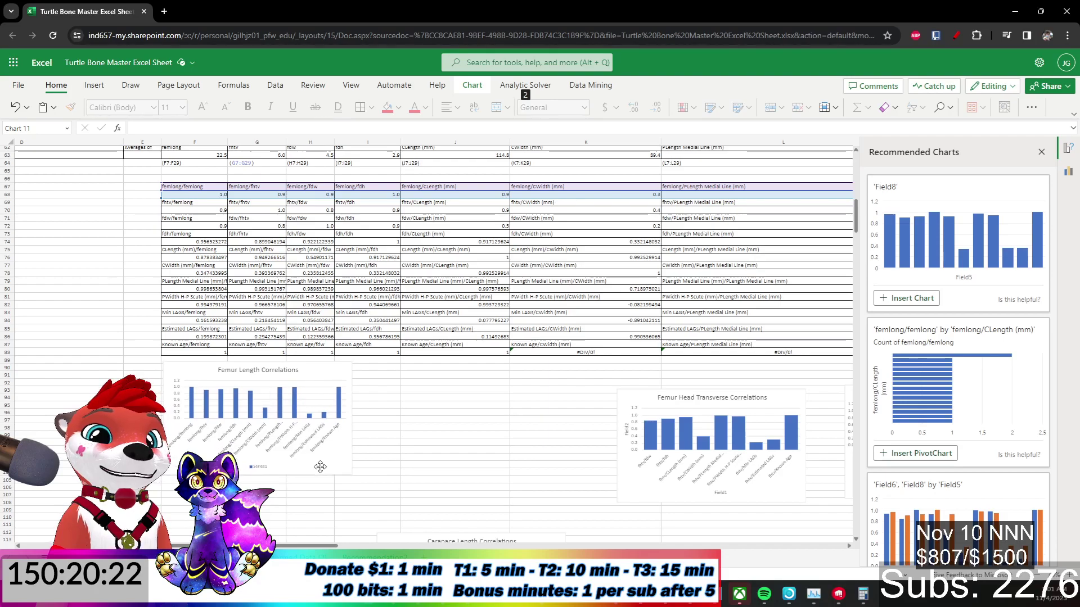
scroll(210, 201, "down", 3)
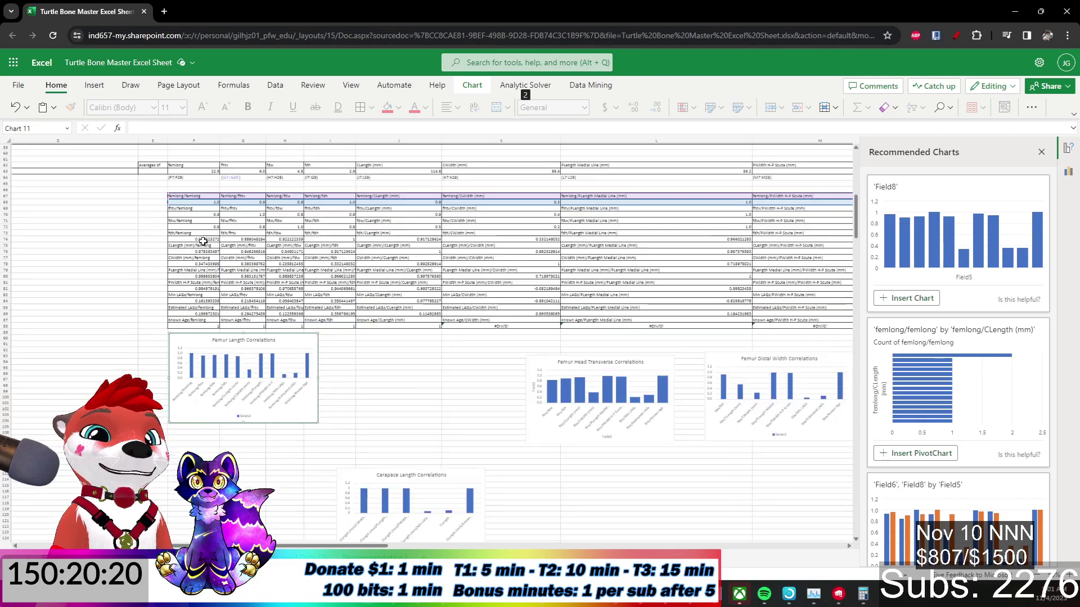
Insert a column chart of the fhtv correlations in F69:P70 and place it beside the Femur Length Correlations chart.
scroll(204, 243, "down", 2)
scroll(218, 246, "up", 3)
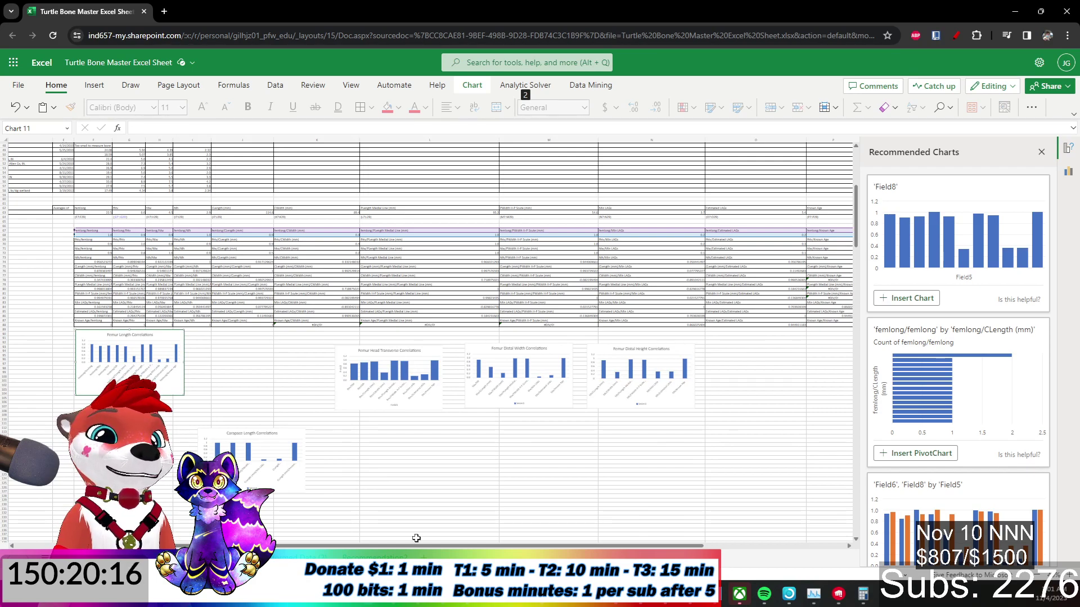
scroll(416, 539, "right", 2)
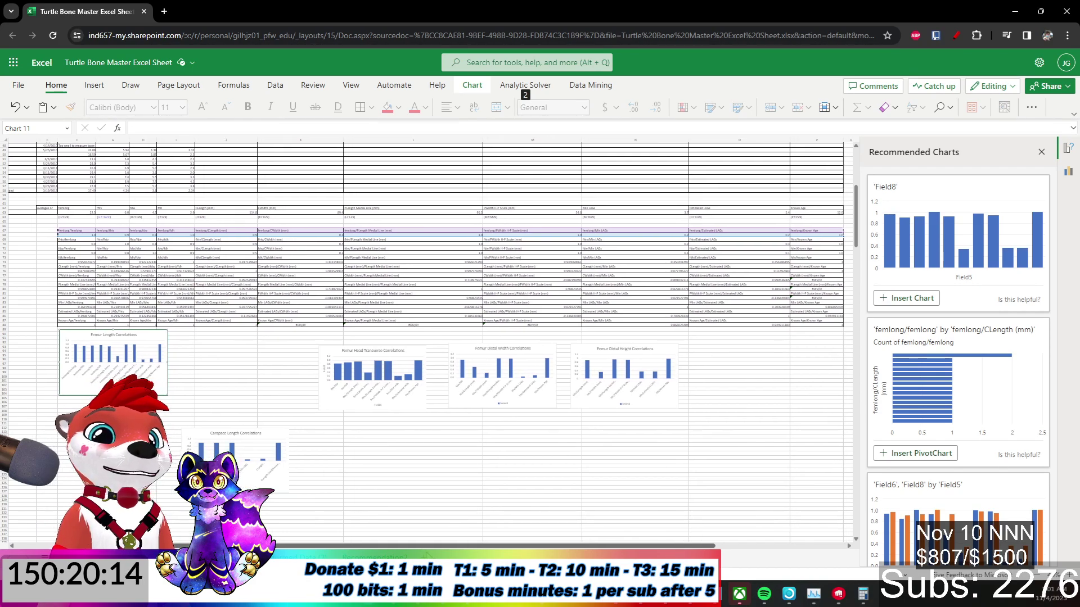
left_click(94, 240)
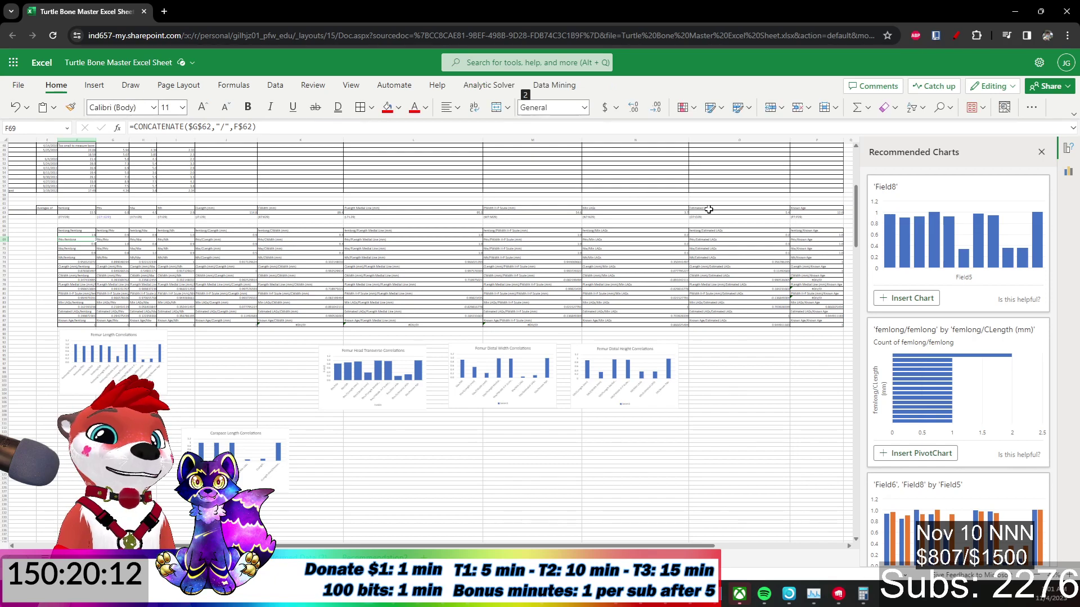
key("ctrl+shift+Right")
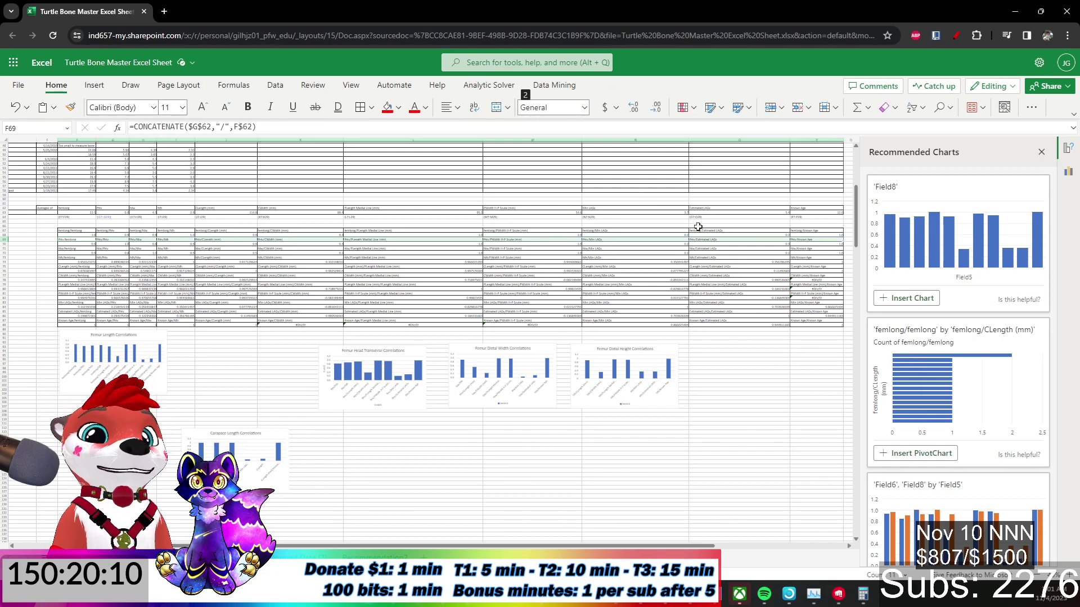
key("ctrl+shift+Down")
key("ctrl+shift+Up")
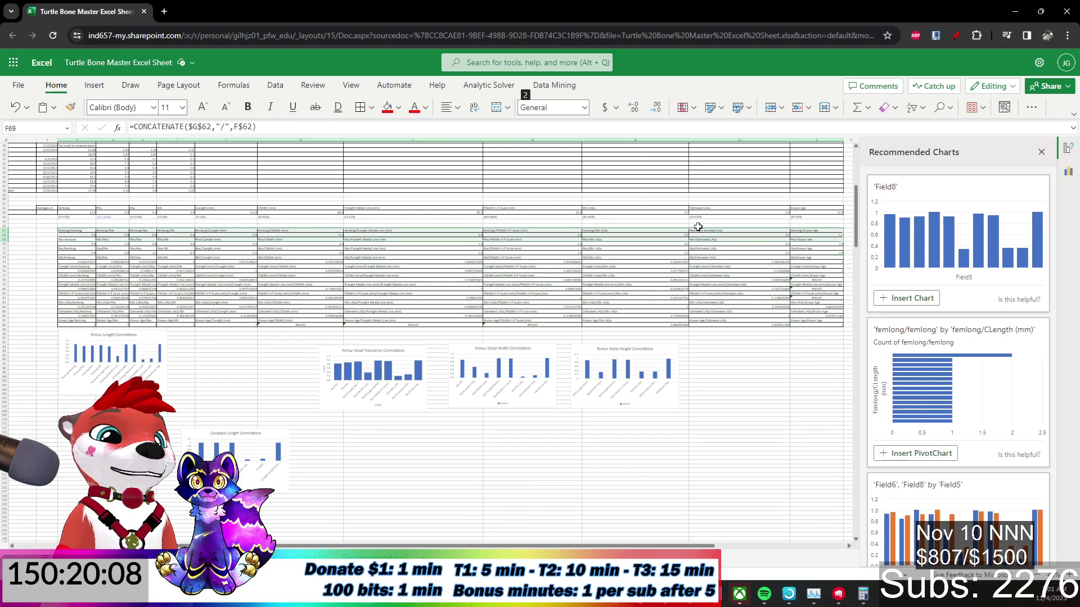
key("shift+Down")
key("shift+Down")
key("shift+Down")
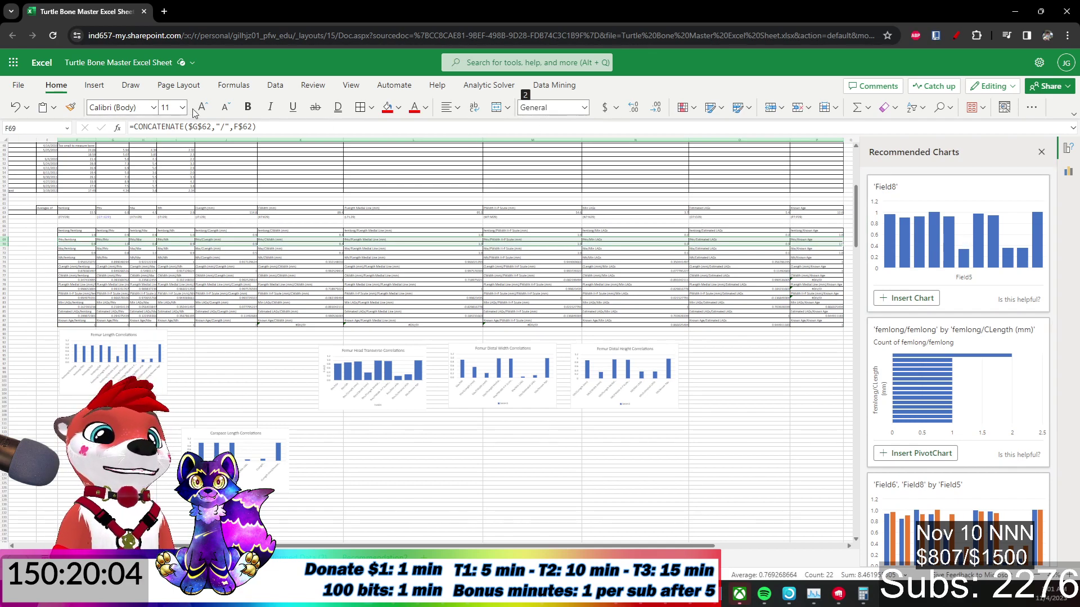
left_click(94, 85)
left_click(415, 108)
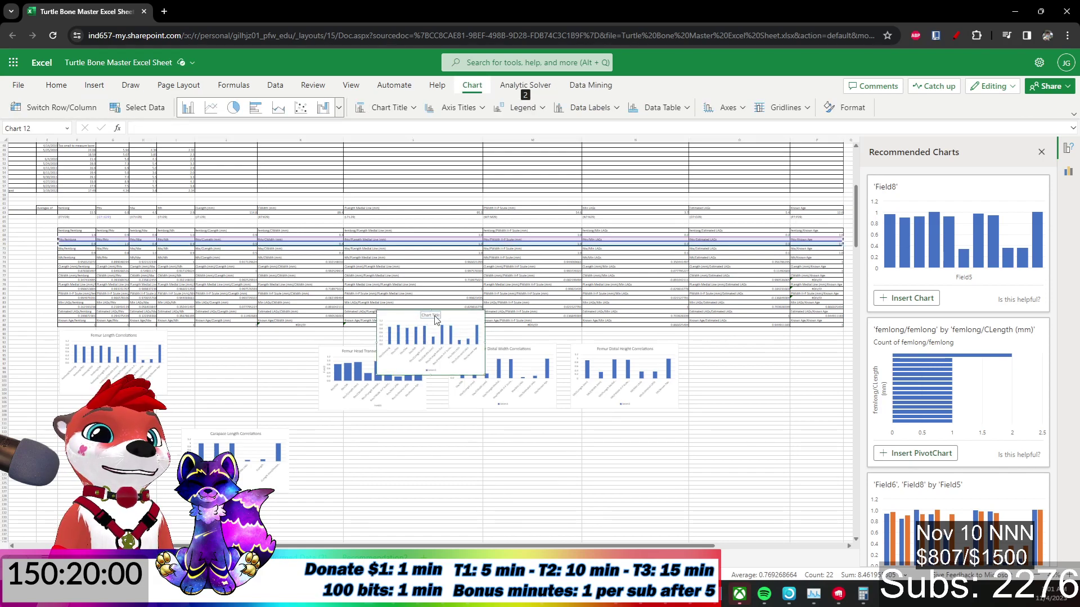
left_click_drag(434, 315, 278, 336)
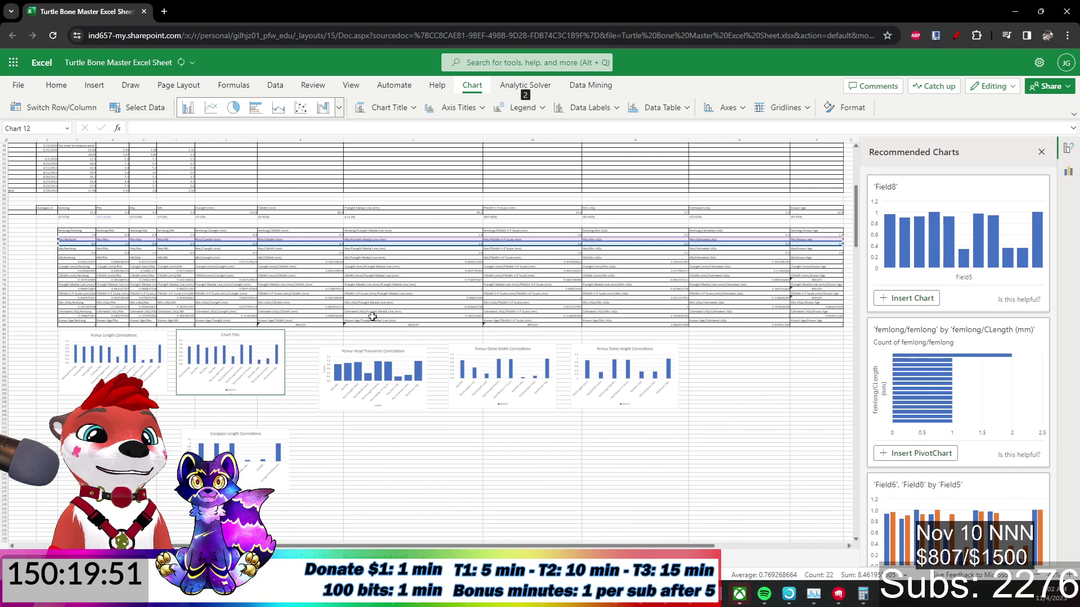
Insert a column chart of the fdw correlations in F71:P72, and select the old Femur Head Transverse Correlations chart.
left_click(71, 247)
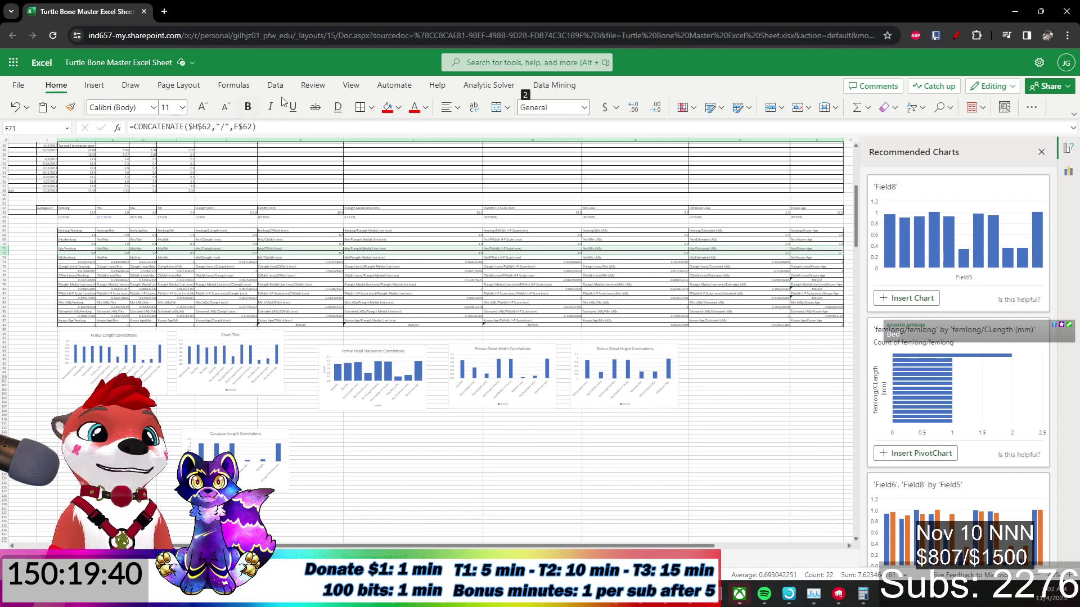
left_click(94, 85)
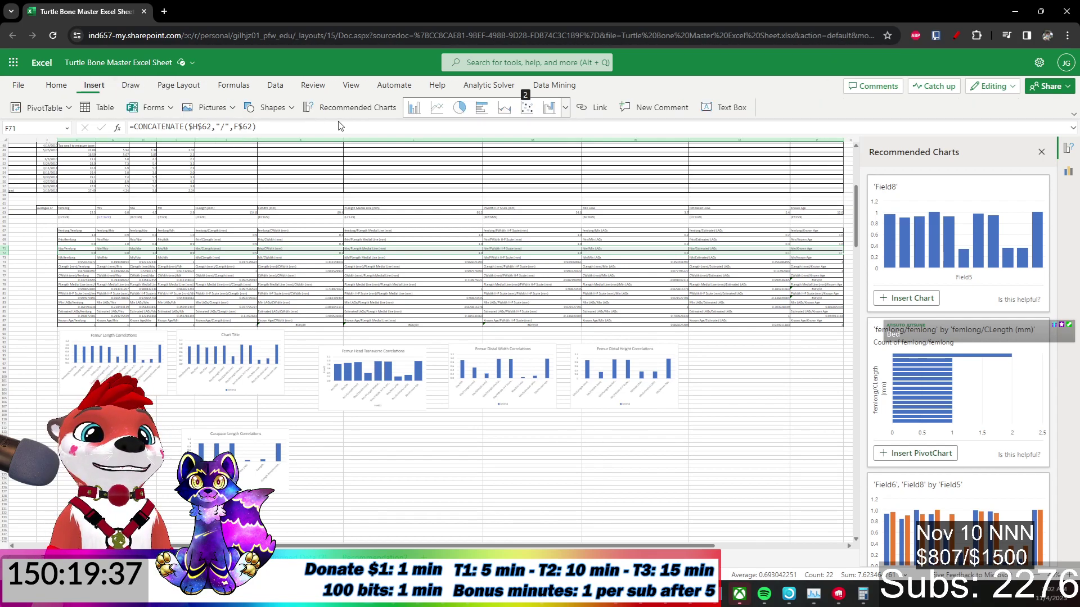
left_click(415, 107)
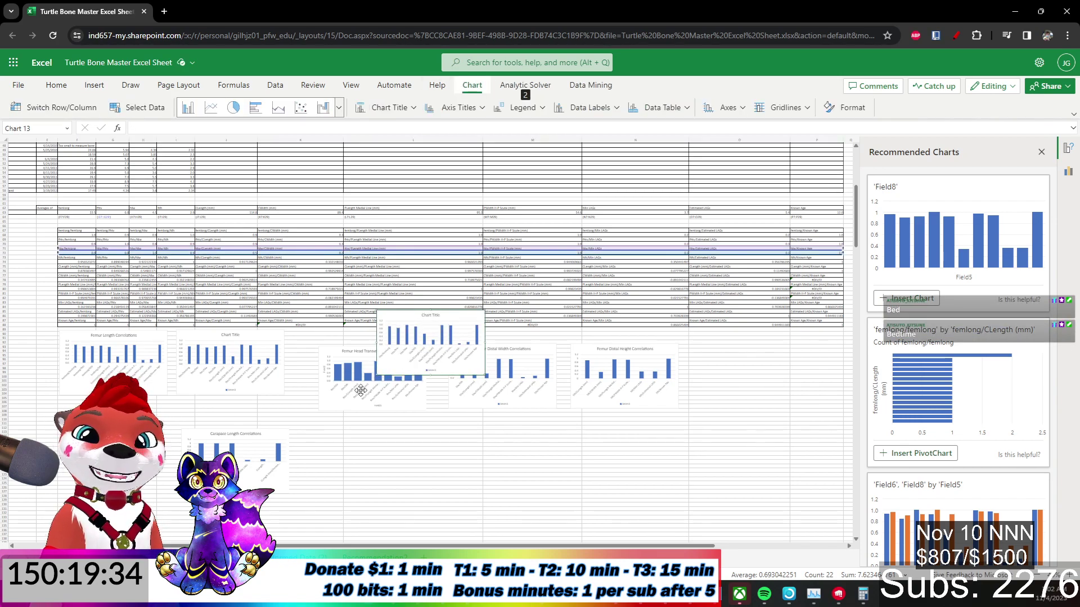
left_click(329, 409)
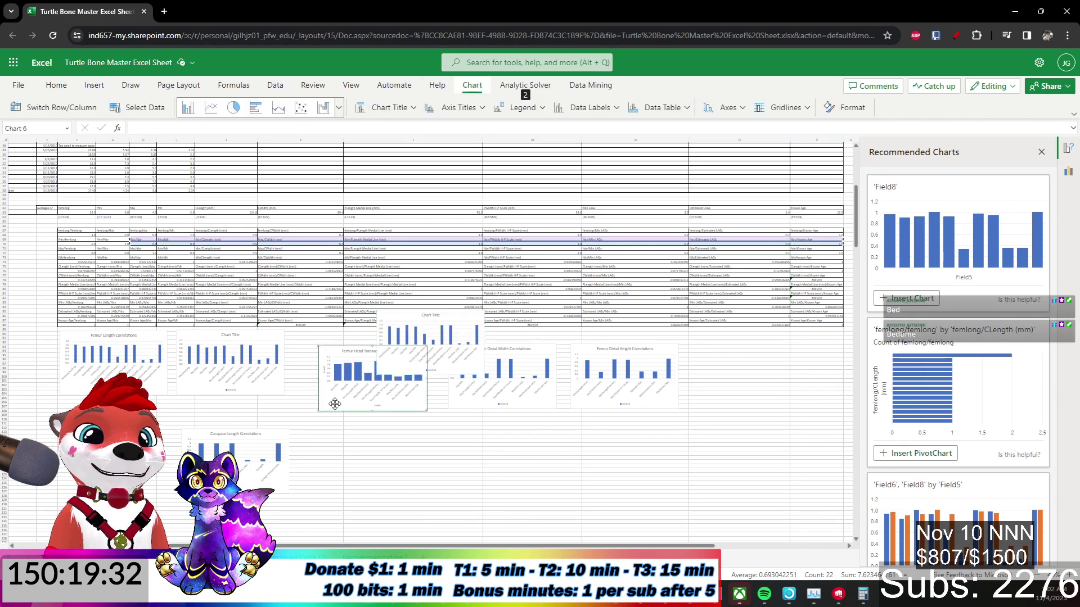
Delete the old Femur Head Transverse Correlations chart and move the new chart of F71:P72 into third place in the row below the table.
key("Delete")
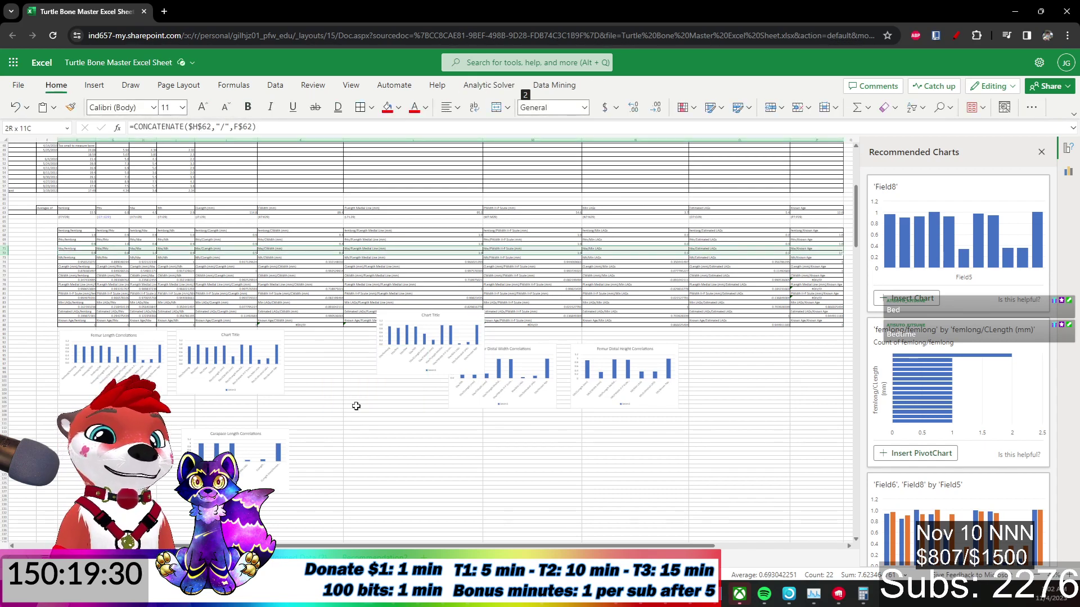
left_click_drag(401, 374, 320, 393)
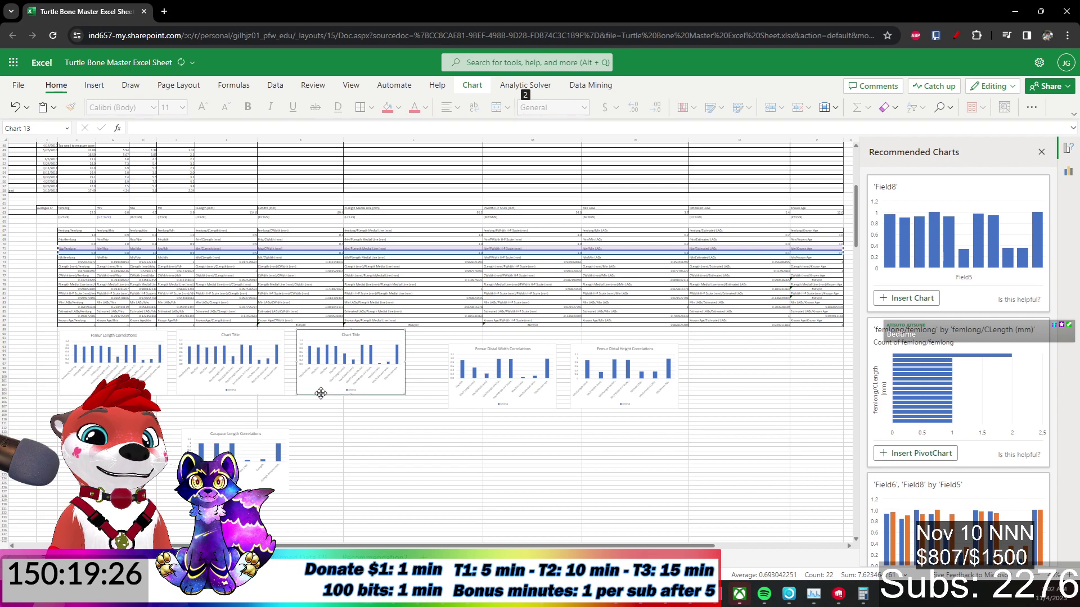
Insert a column chart of F73:P74, move the old Femur Distal Width chart aside, and place the new chart fourth in the row.
left_click(80, 258)
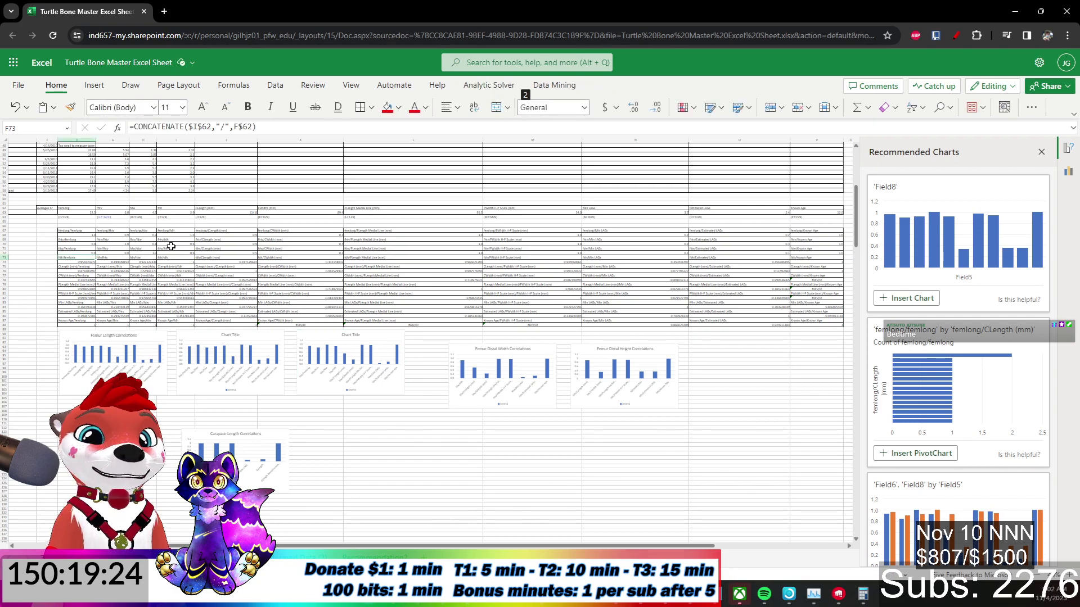
key("ctrl+shift+Right")
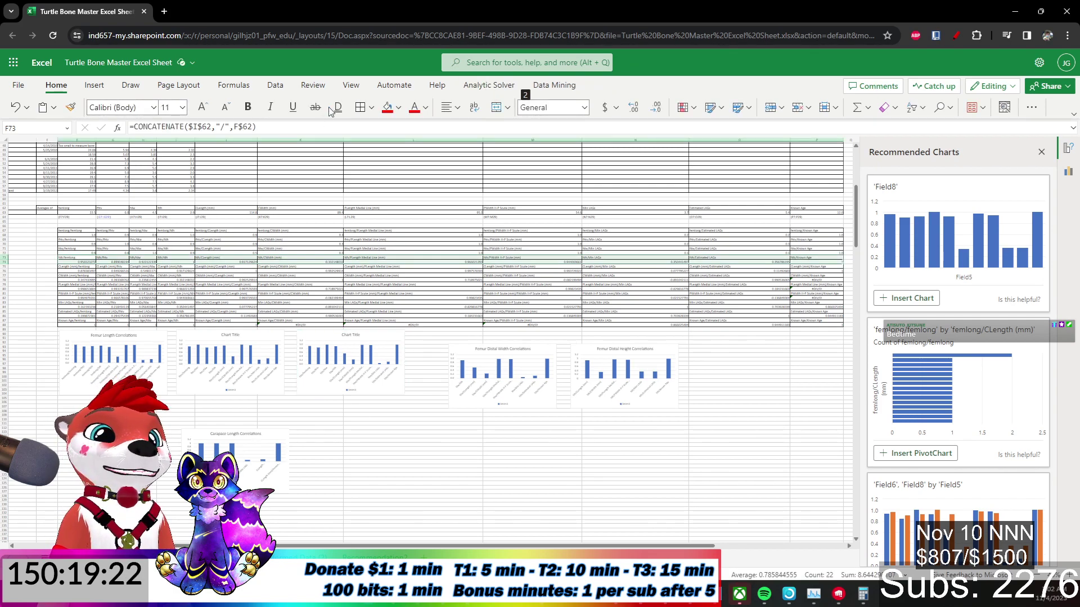
left_click(94, 85)
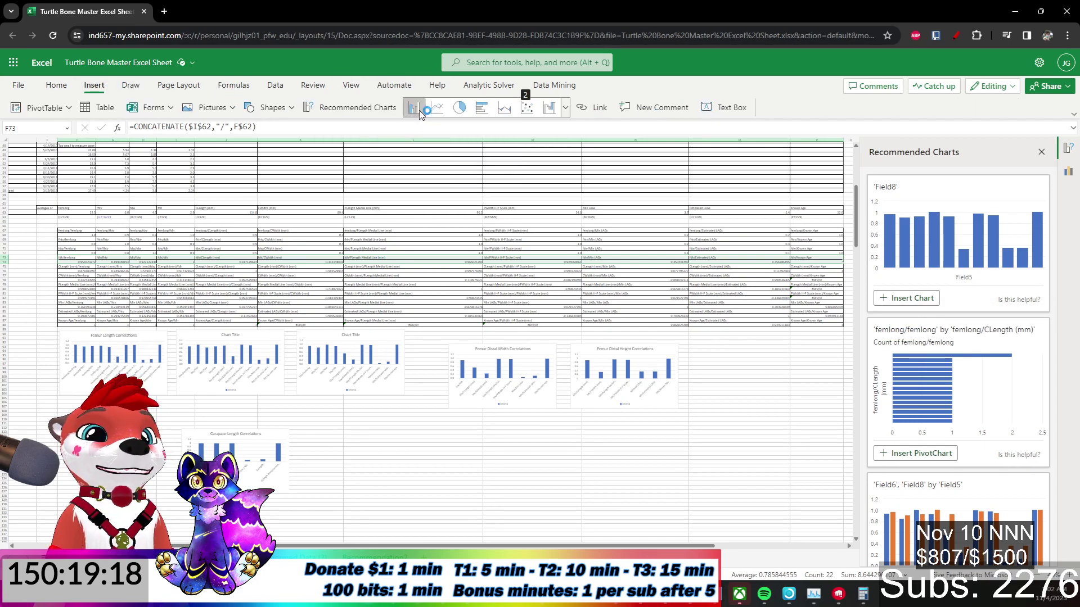
left_click_drag(527, 354, 457, 478)
left_click(463, 319)
left_click_drag(463, 319, 499, 336)
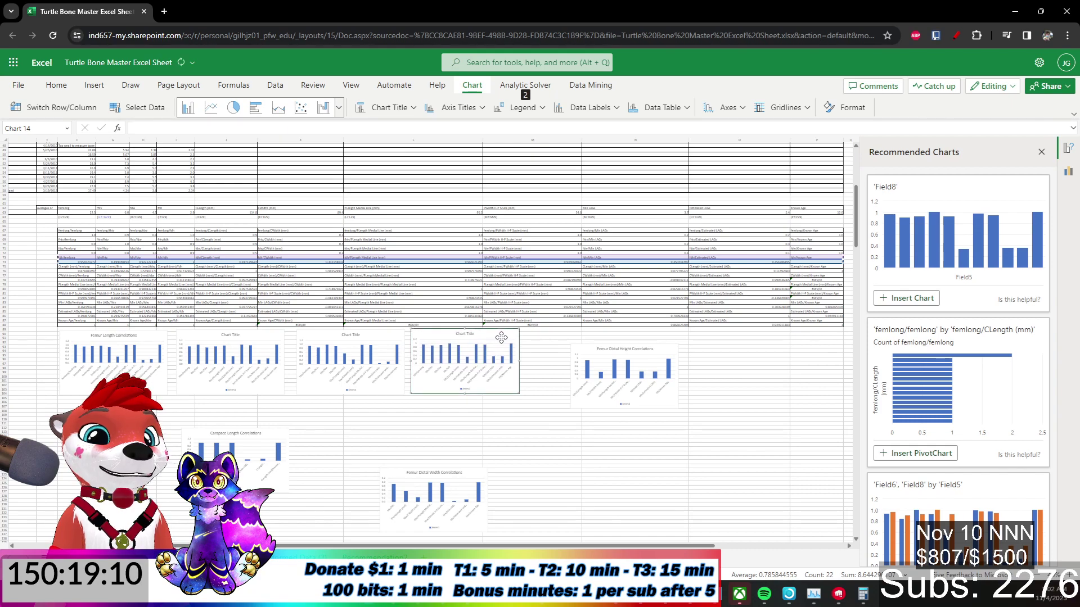
Delete the remaining old charts: Femur Distal Height, Femur Distal Width and Carapace Length Correlations.
left_click(650, 343)
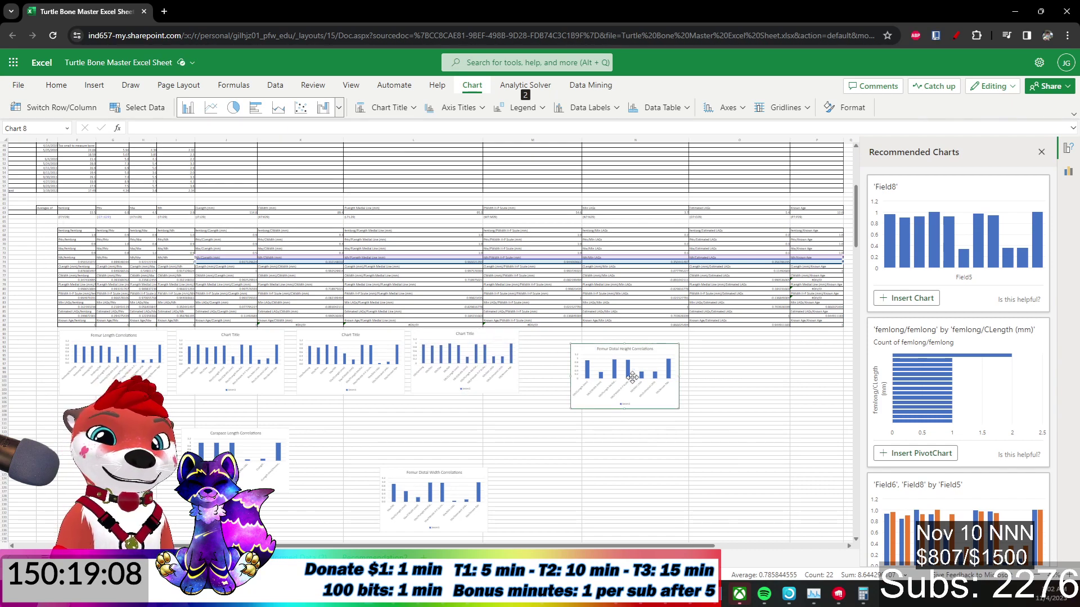
key("Delete")
left_click_drag(477, 464, 251, 455)
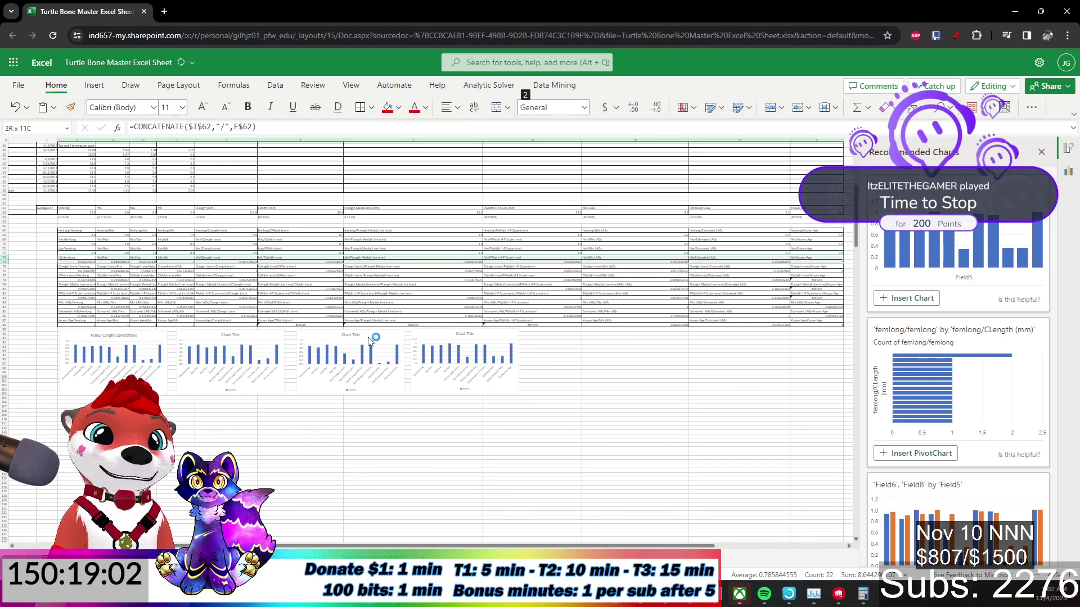
Insert a column chart of the carapace length correlations in F75:P76 and place it fifth in the first chart row.
left_click(79, 266)
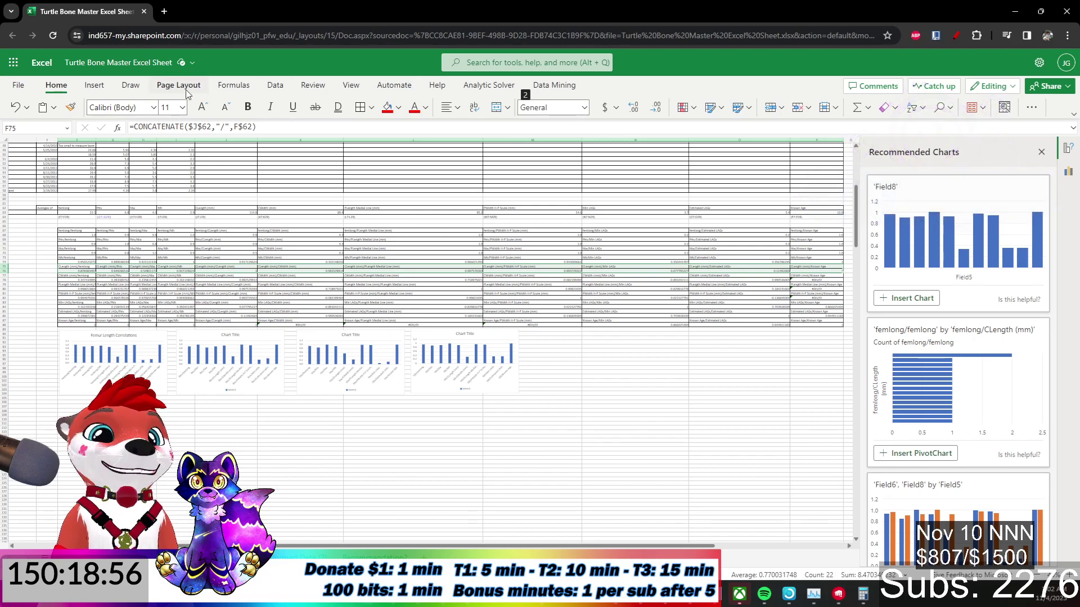
left_click(94, 85)
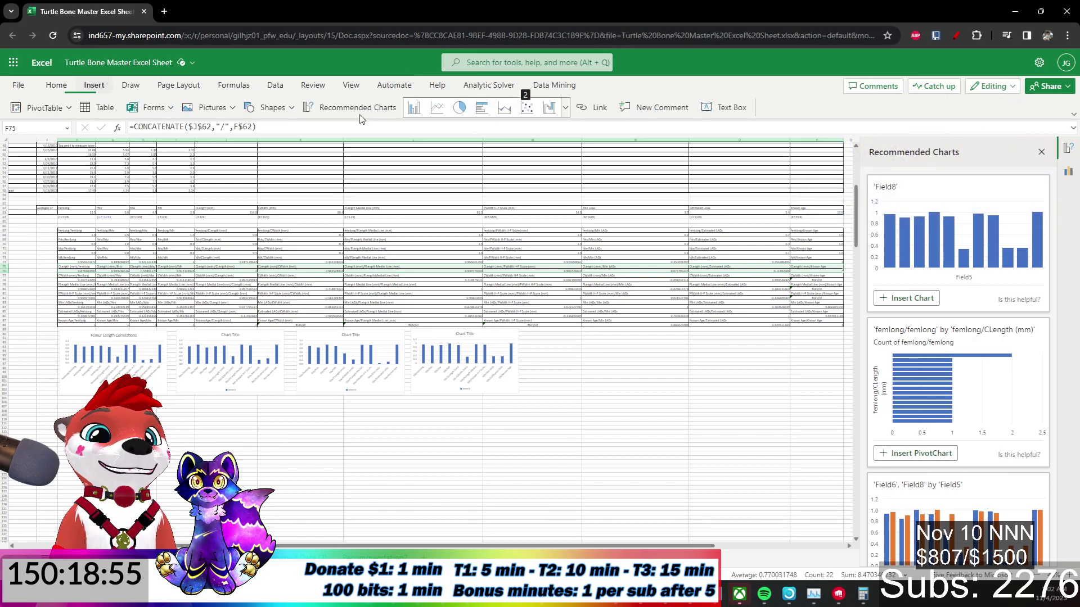
left_click(414, 107)
left_click_drag(459, 331, 613, 340)
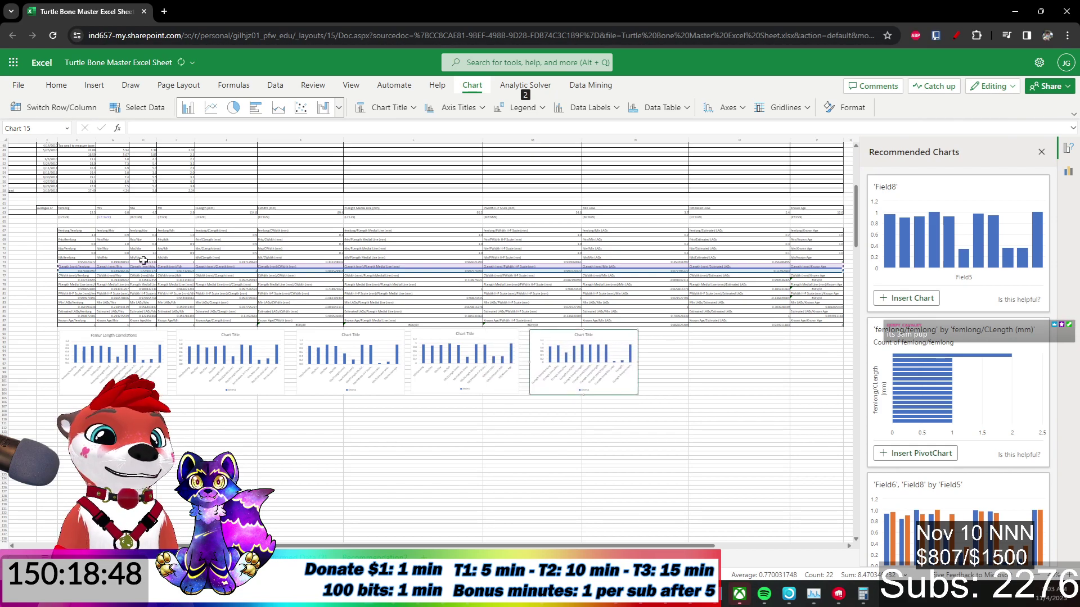
Insert a column chart of the carapace width correlations in F77:P78 and place it beneath the Femur Length Correlations chart, starting a second row.
left_click(76, 276)
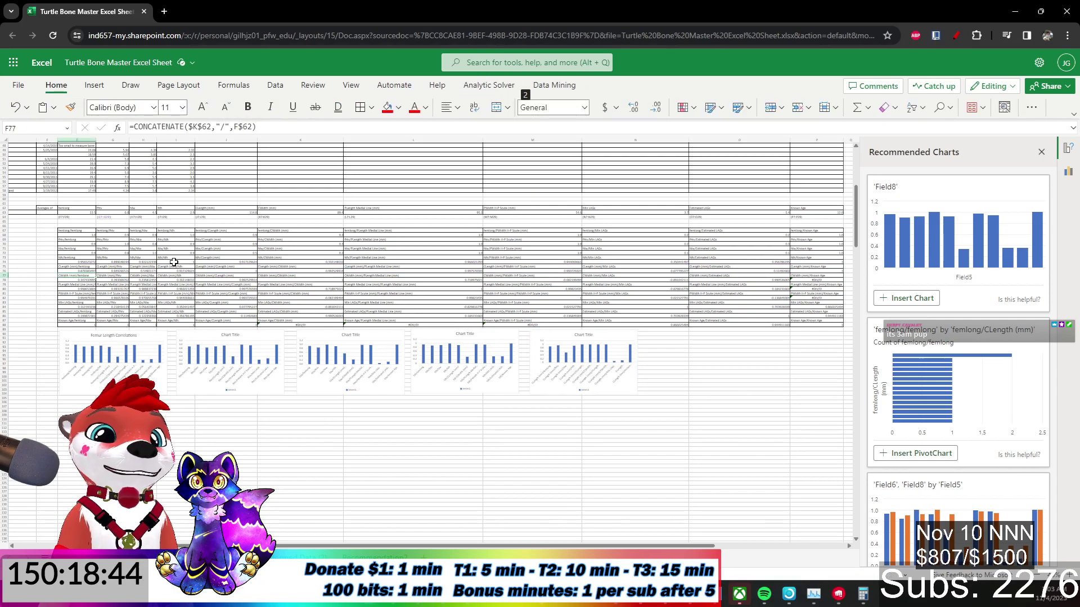
key("ctrl+shift+Right")
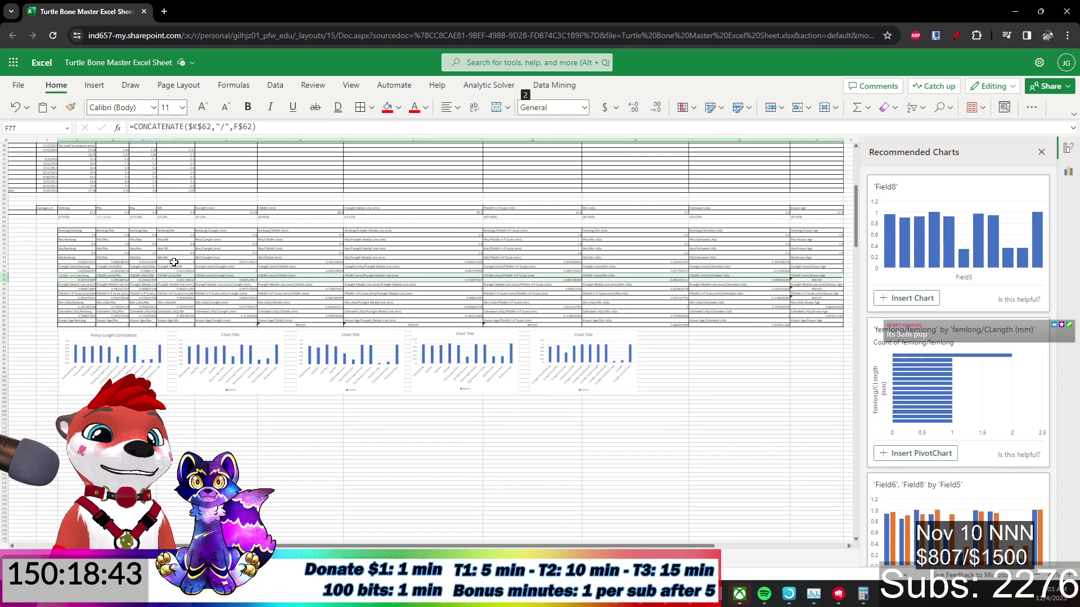
left_click(95, 86)
left_click(410, 107)
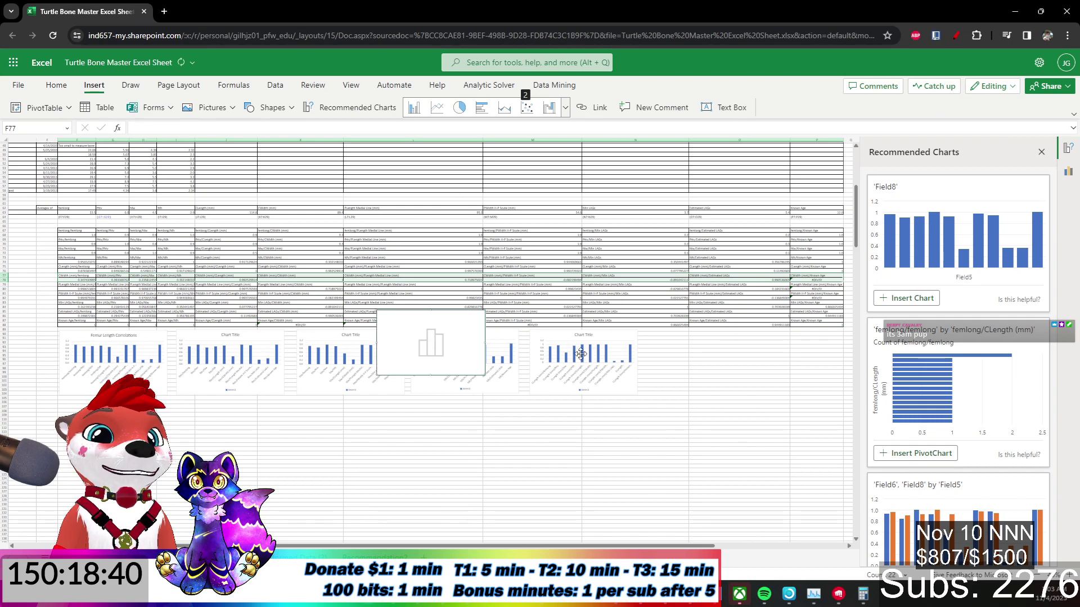
left_click_drag(453, 329, 486, 349)
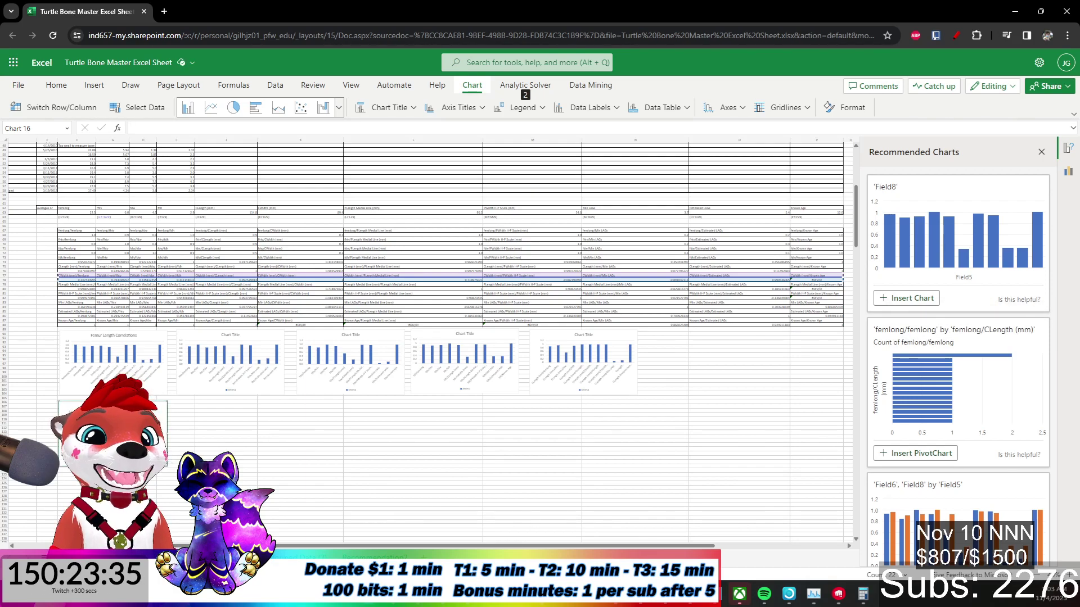
left_click(312, 446)
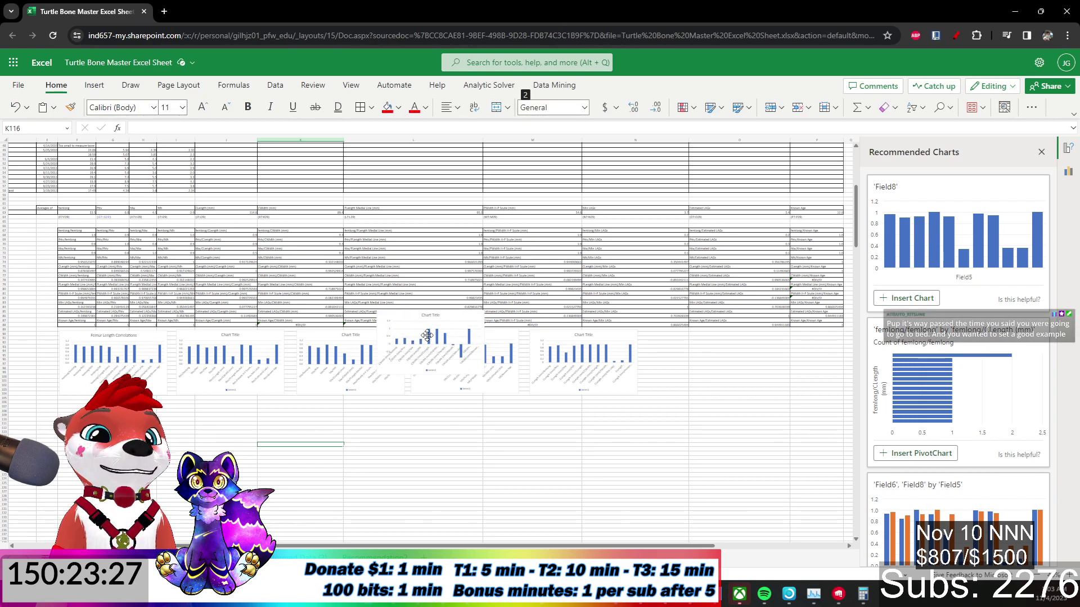
left_click(453, 324)
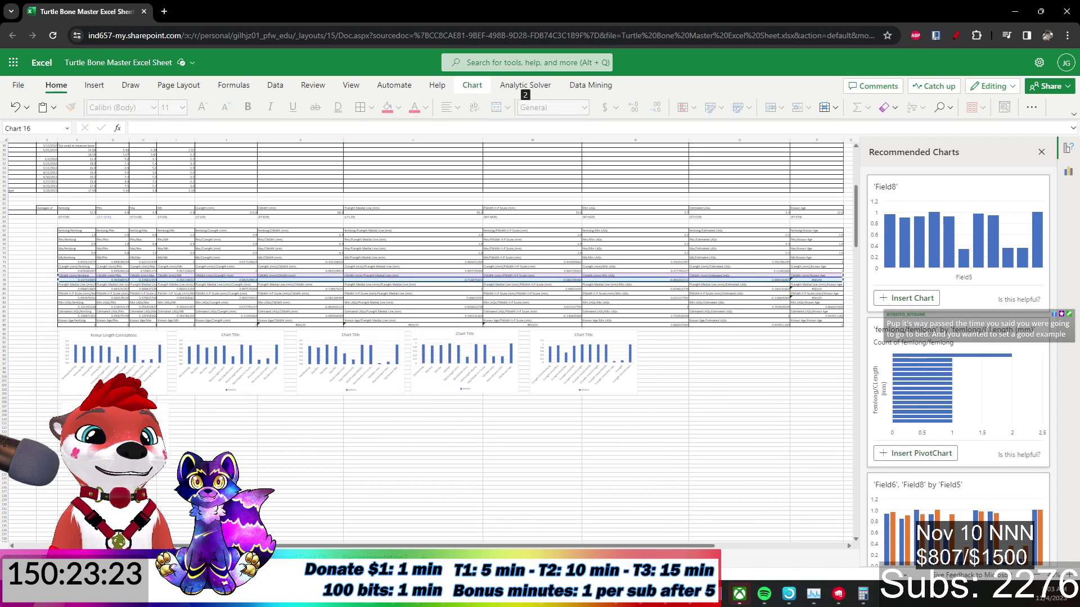
Insert a column chart of the PLength Medial Line correlations in F79:P80 and place it second in the second chart row.
left_click(83, 285)
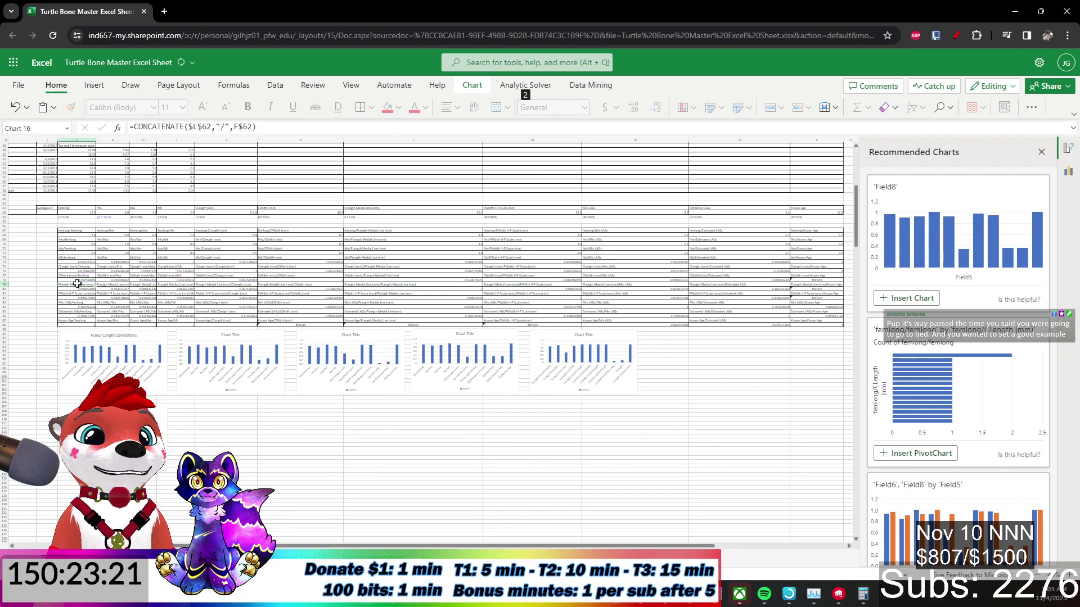
key("ctrl+shift+Right")
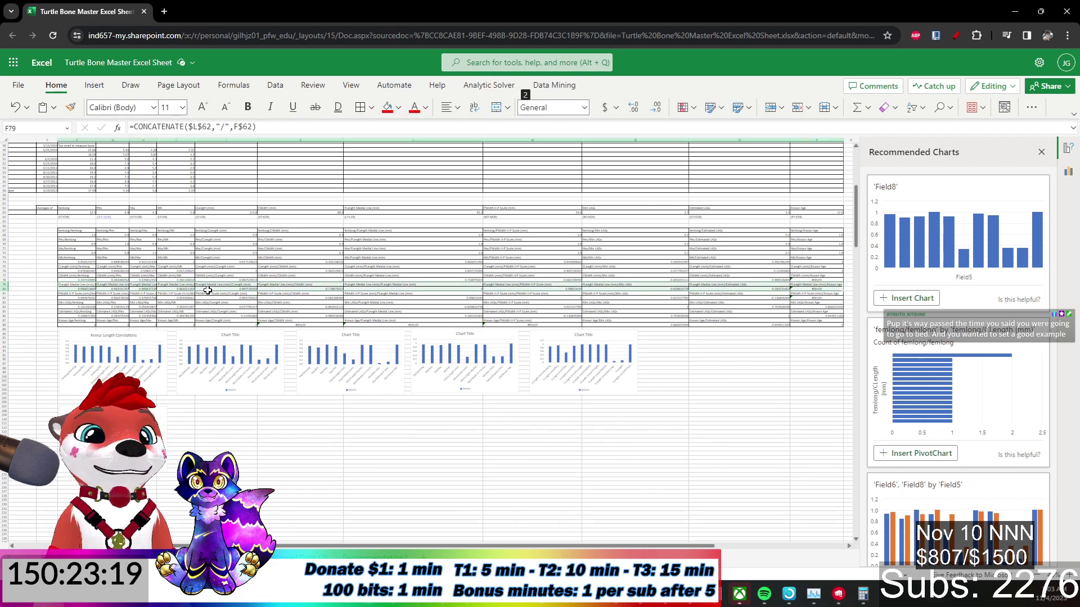
left_click(93, 86)
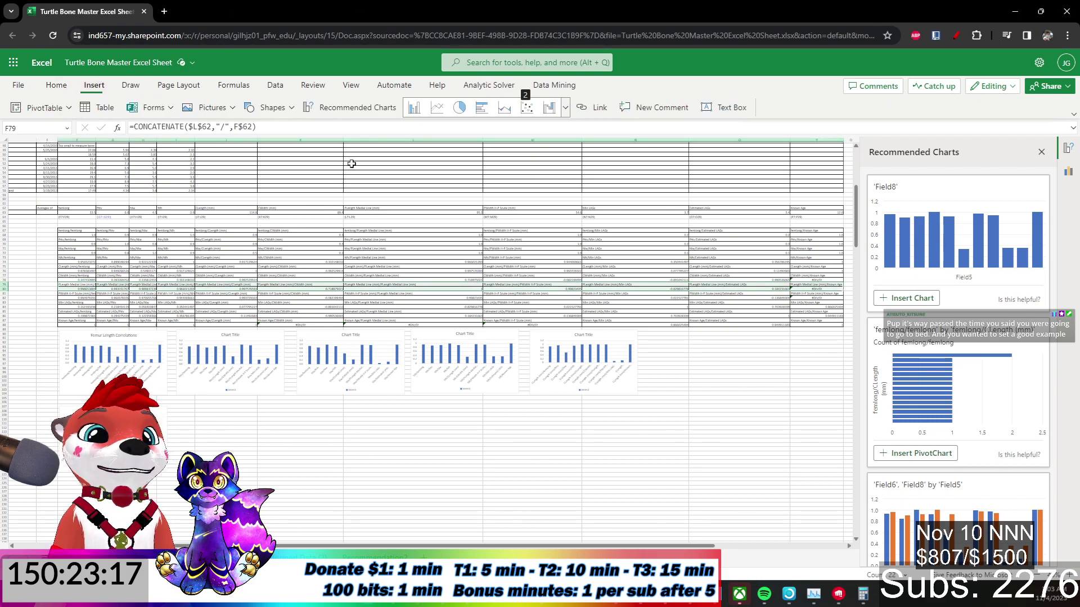
left_click(414, 108)
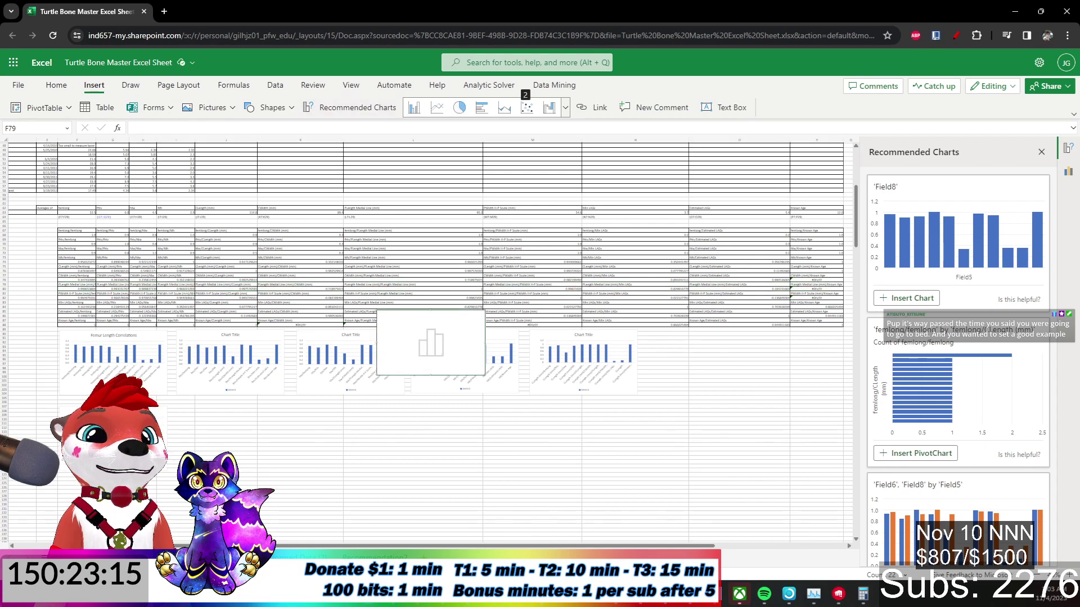
left_click_drag(464, 323, 272, 416)
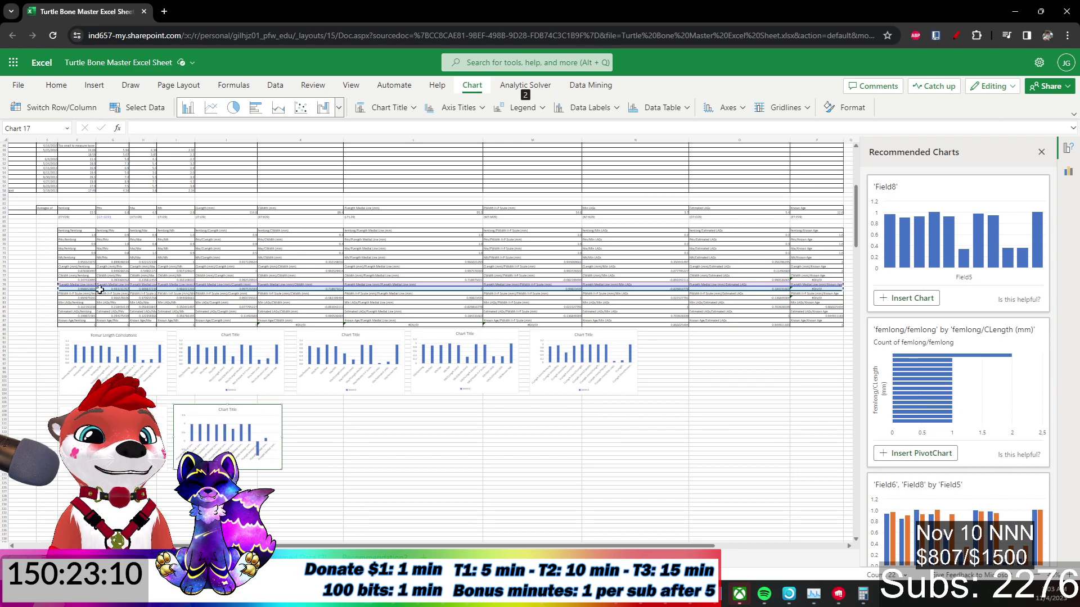
Insert a column chart of the correlations in F81:P82 and place it third in the second chart row.
left_click(71, 293)
key("ctrl+shift+Right")
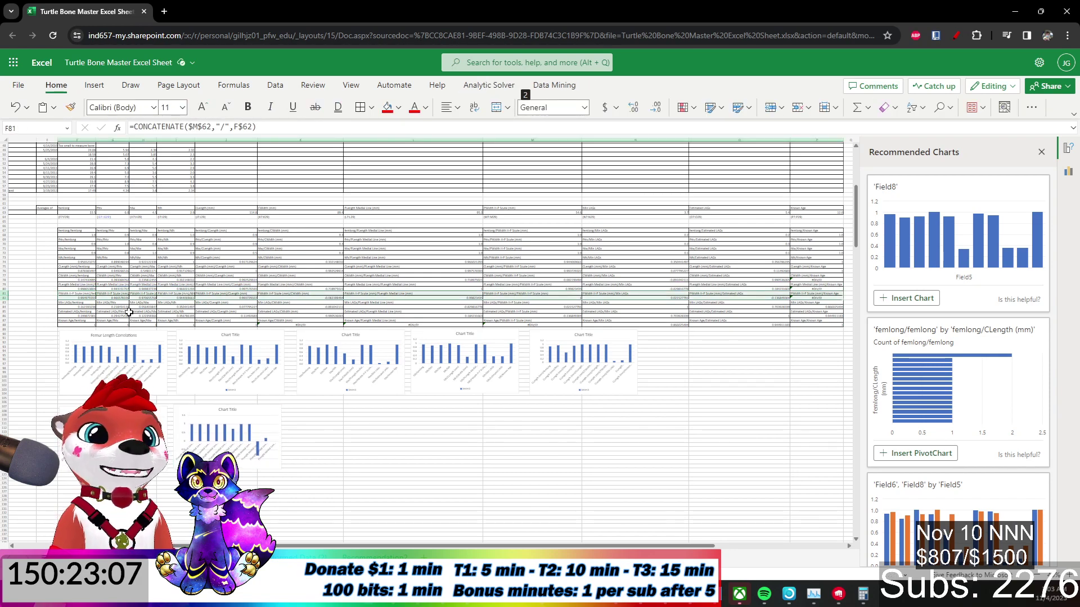
left_click(94, 85)
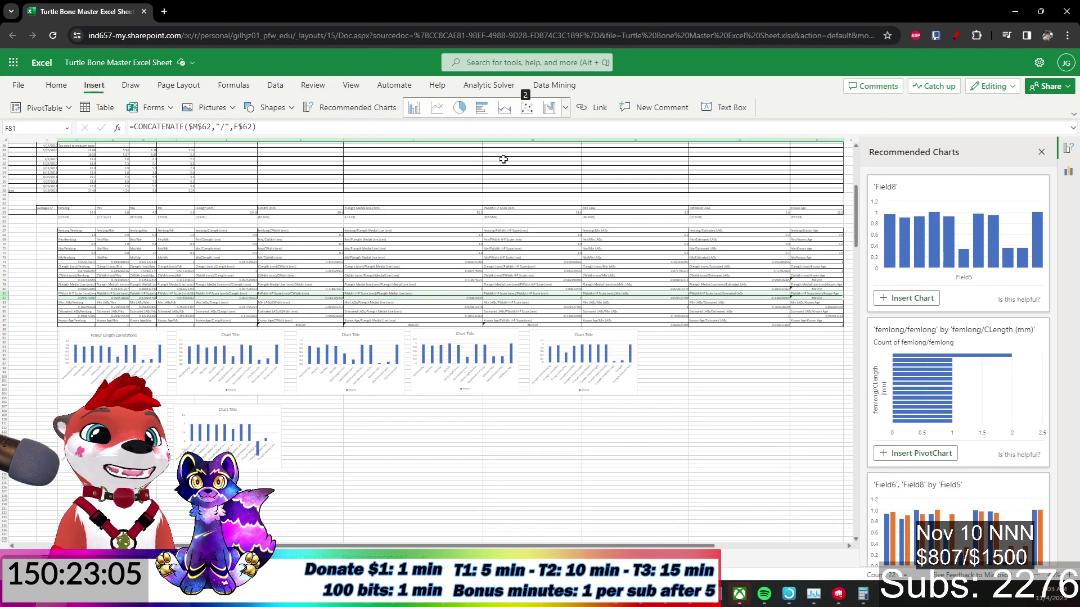
left_click(414, 107)
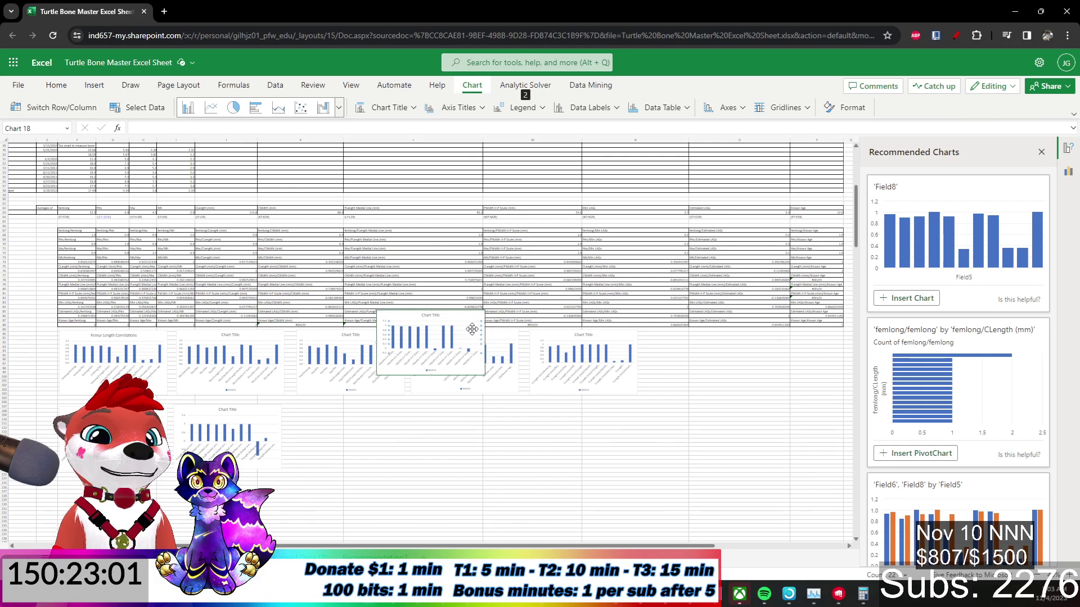
left_click_drag(445, 322, 377, 412)
Insert a column chart of the correlations in F83:P84 and place it fourth in the second chart row.
left_click(86, 303)
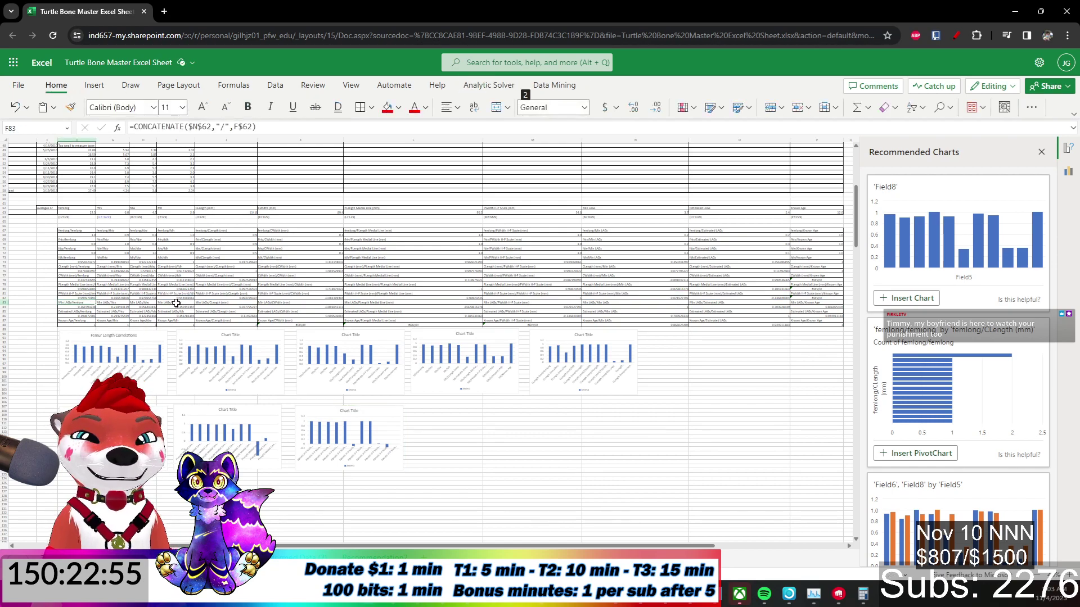
left_click(93, 85)
left_click(415, 110)
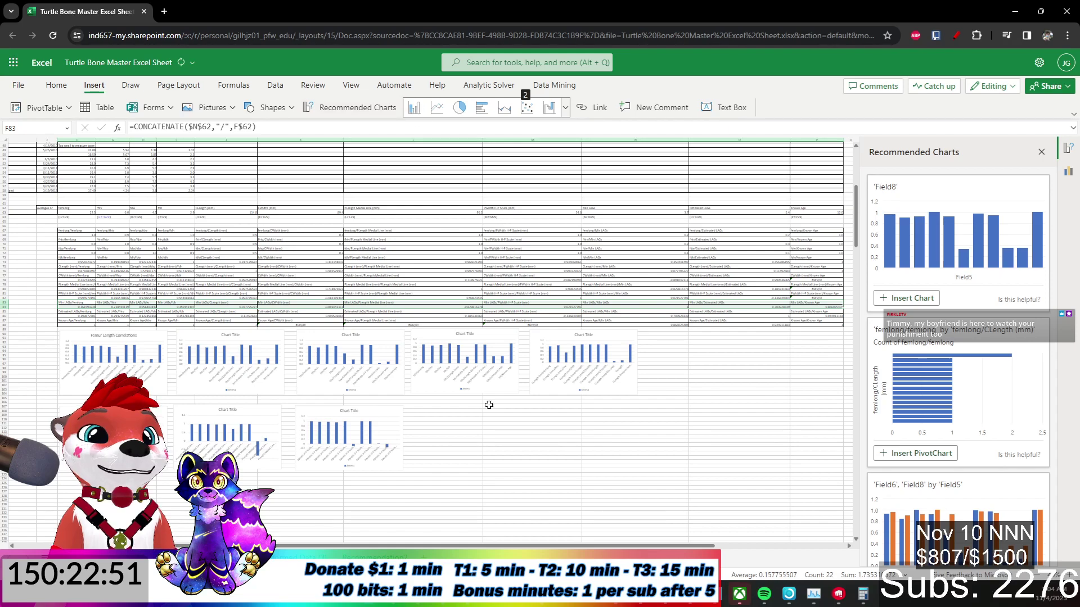
left_click_drag(460, 316, 493, 414)
Insert a column chart of the correlations in F85:P86 and place it fifth in the second chart row.
left_click(85, 311)
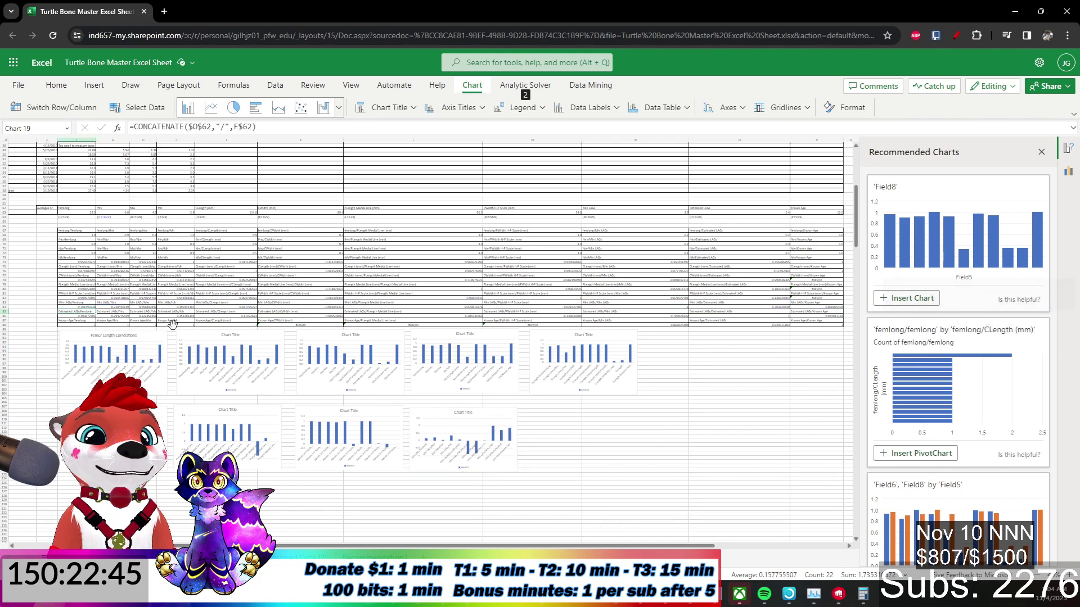
key("ctrl+shift+Right")
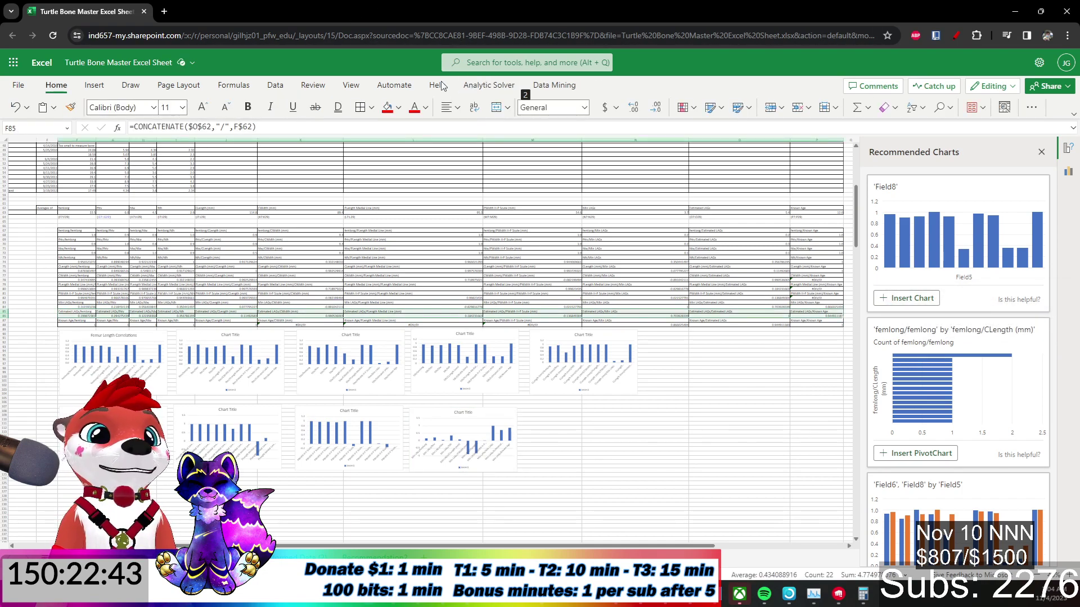
left_click(88, 87)
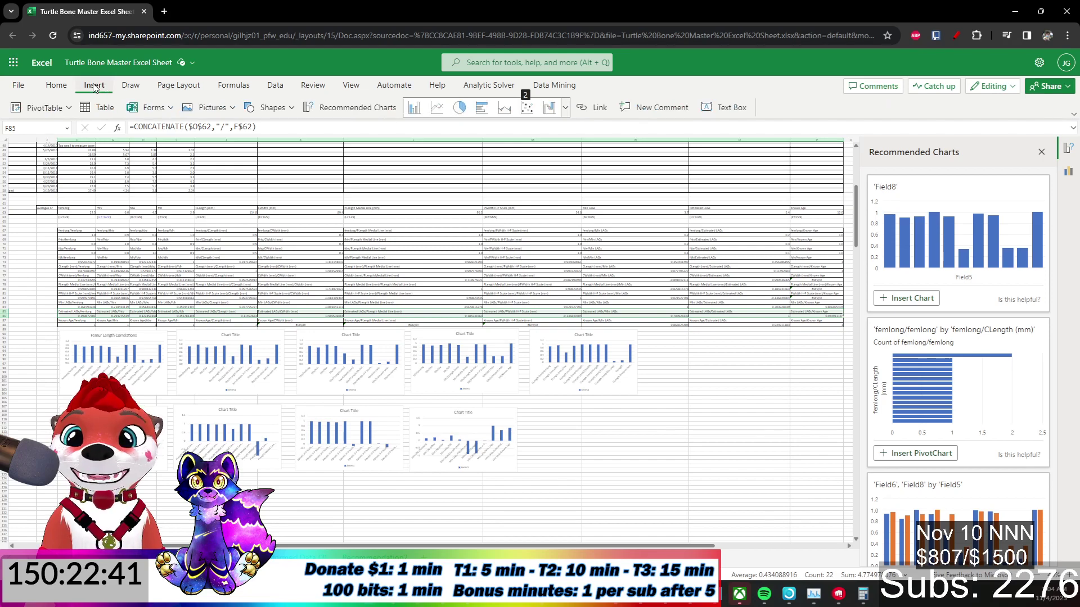
left_click(414, 109)
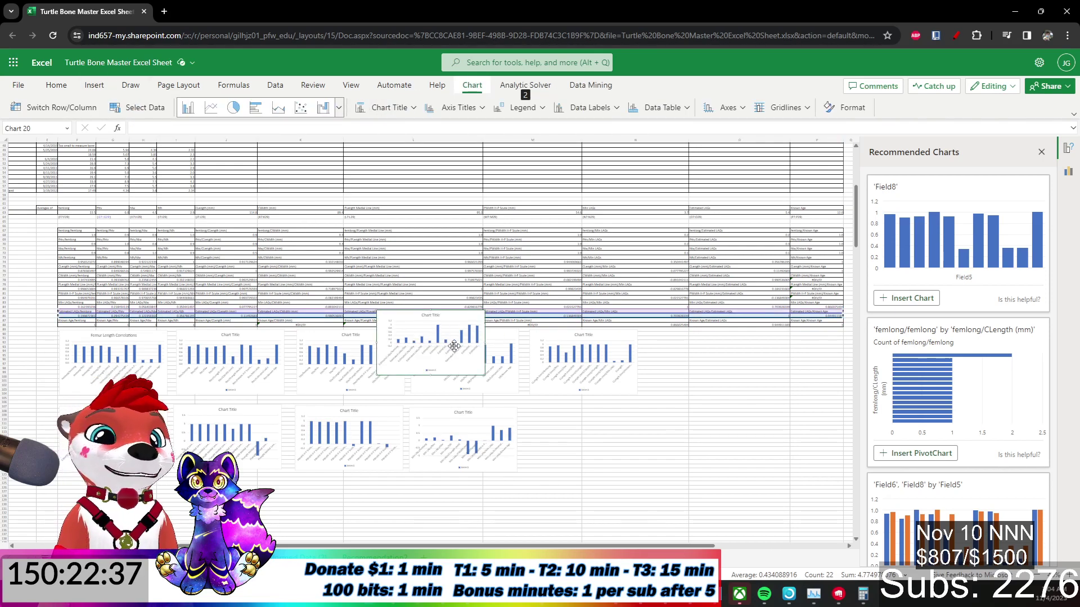
left_click_drag(467, 368, 619, 464)
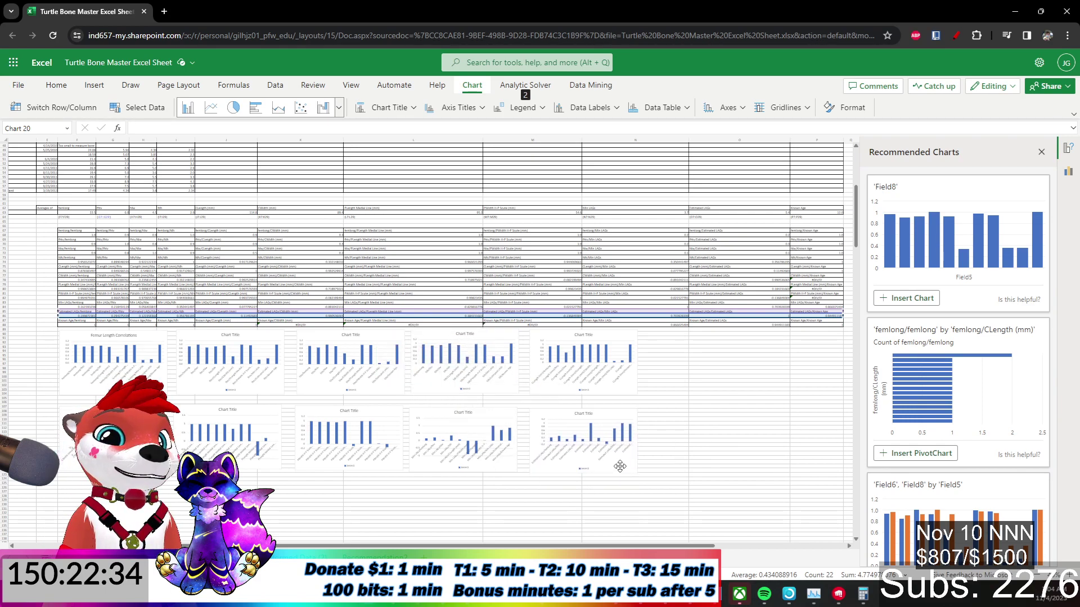
Insert a column chart of the Known Age correlations in F87:P88 and place it at the start of a third chart row.
left_click(92, 319)
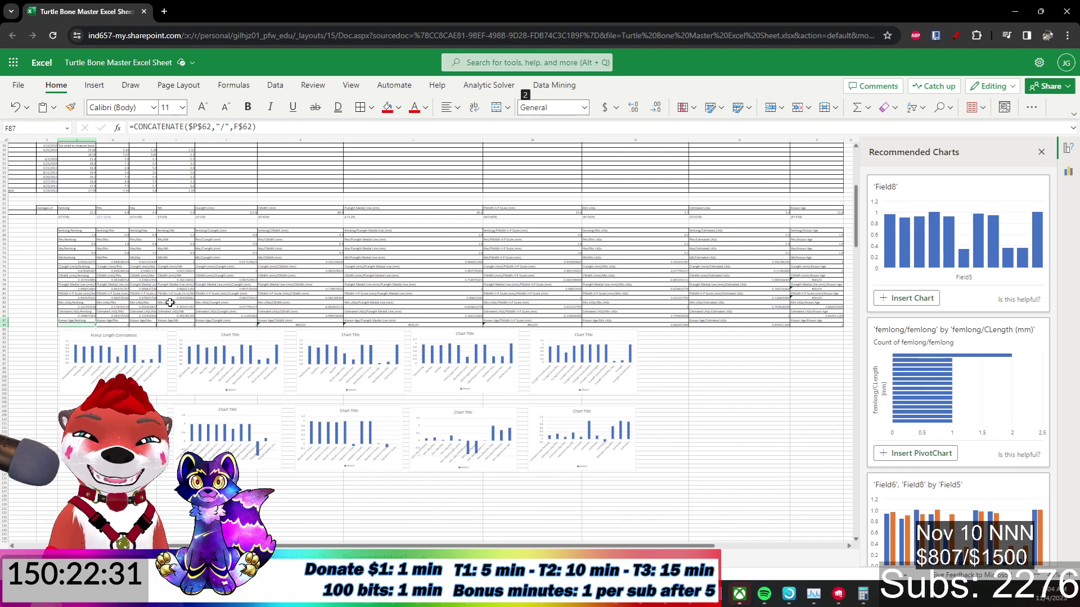
left_click(106, 82)
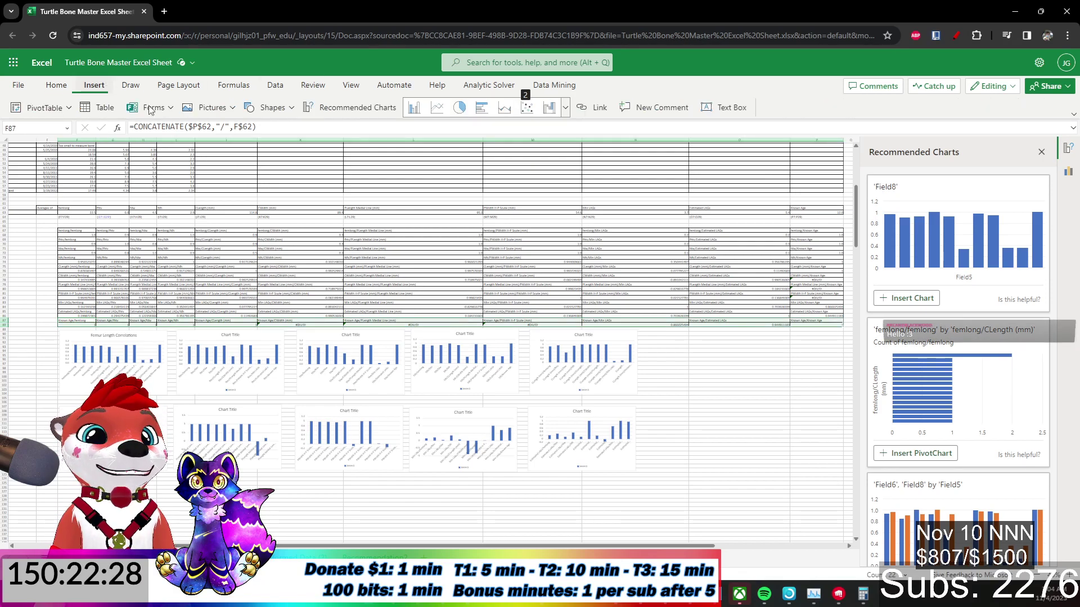
left_click(414, 108)
left_click_drag(453, 317, 115, 500)
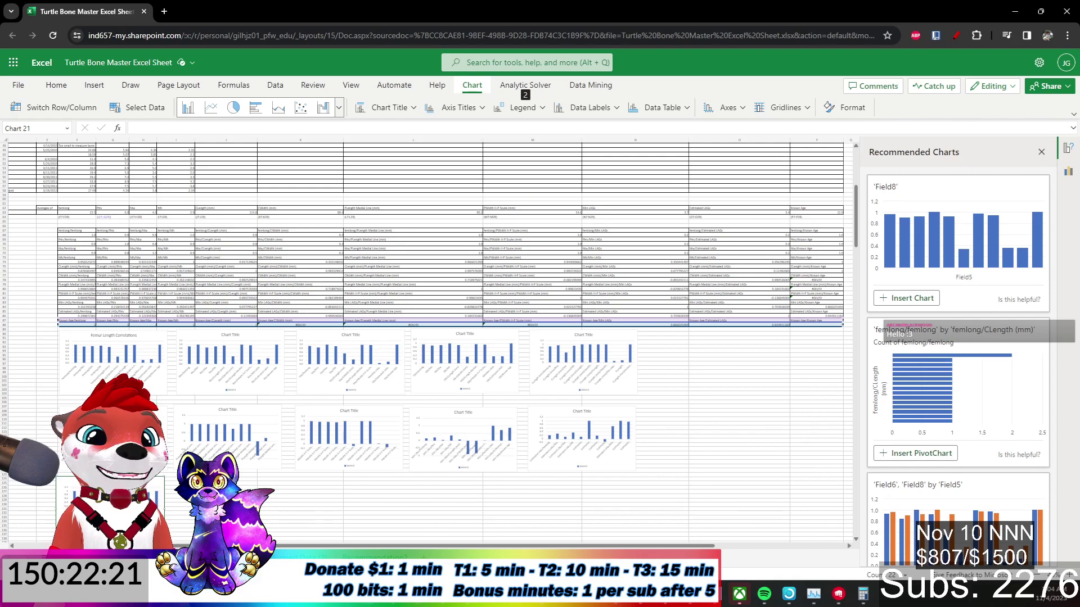
Review the layout of the three rows of correlation charts below the table.
scroll(236, 337, "down", 10)
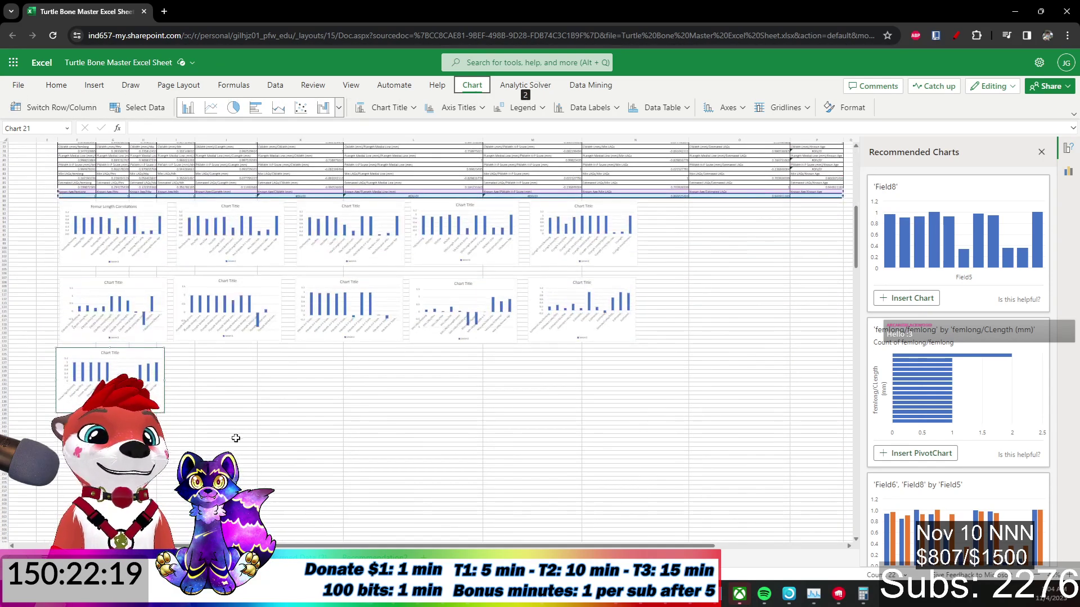
left_click(231, 436)
scroll(74, 367, "up", 8)
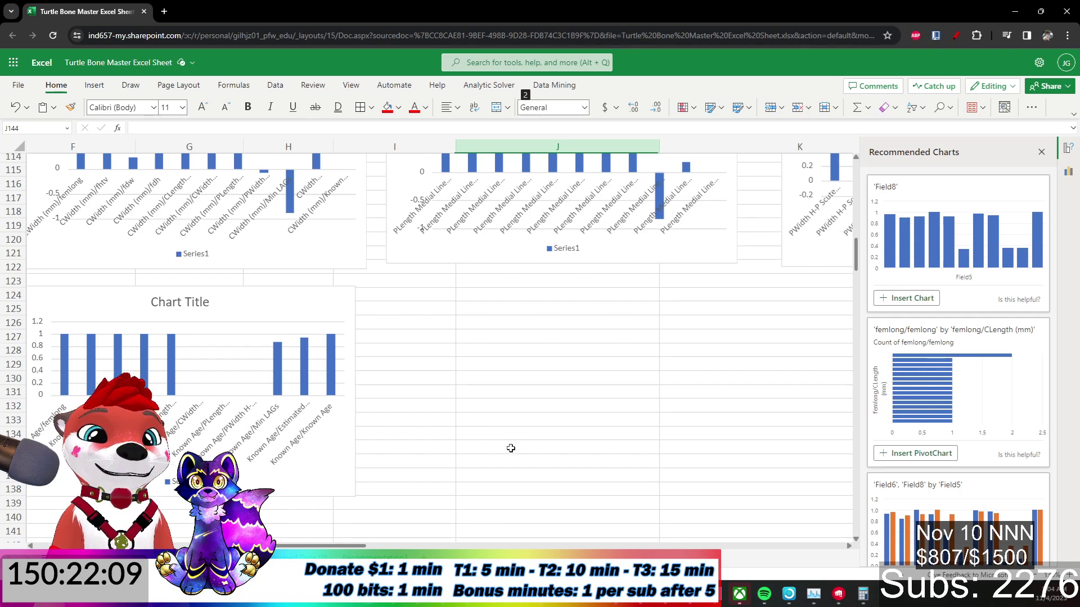
scroll(505, 435, "up", 5)
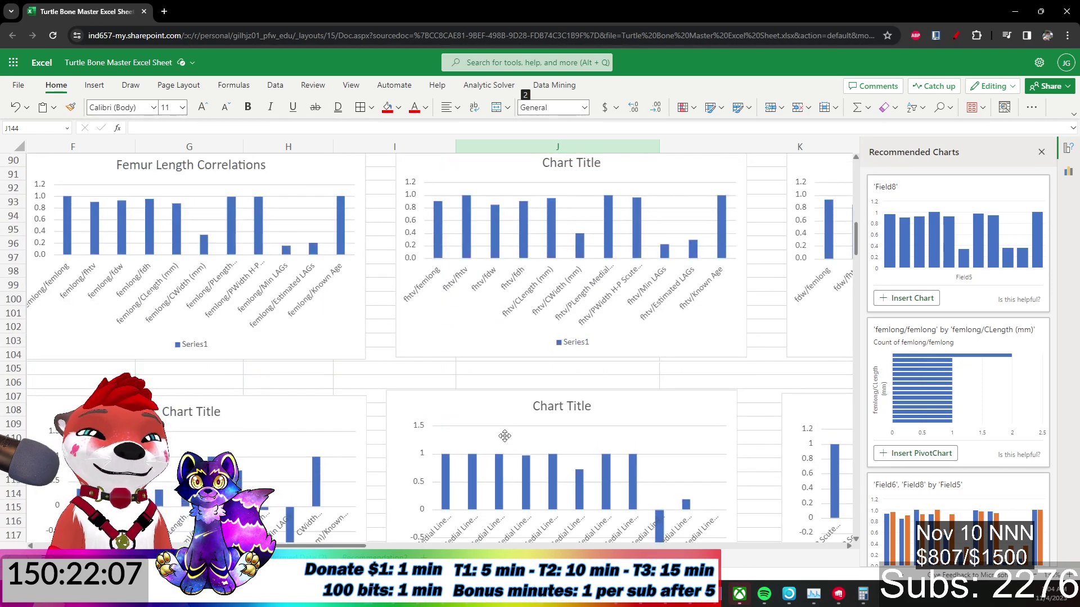
scroll(504, 436, "down", 3)
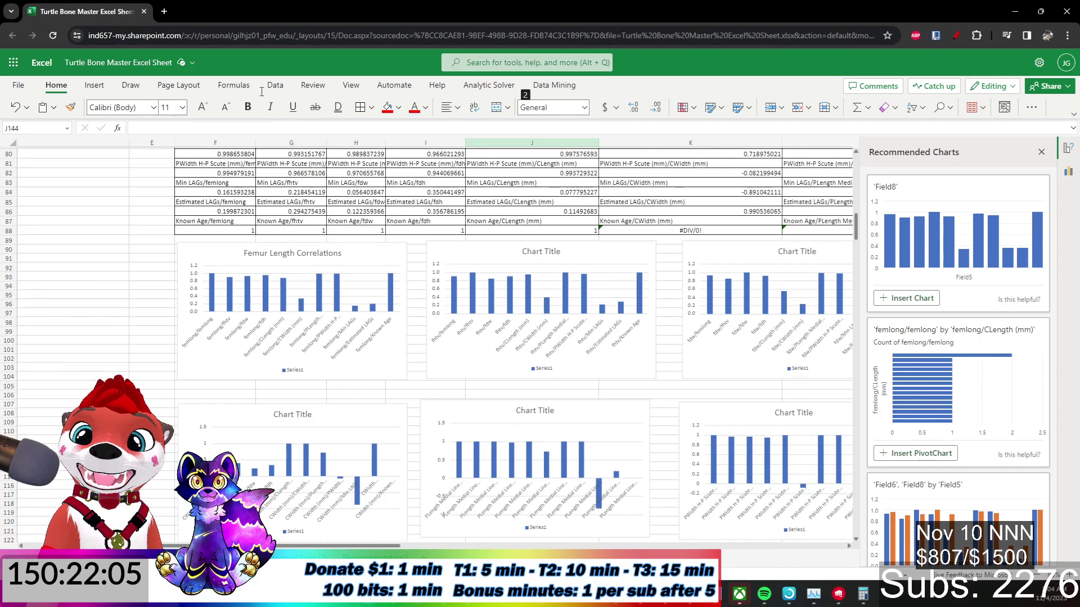
scroll(217, 241, "down", 8)
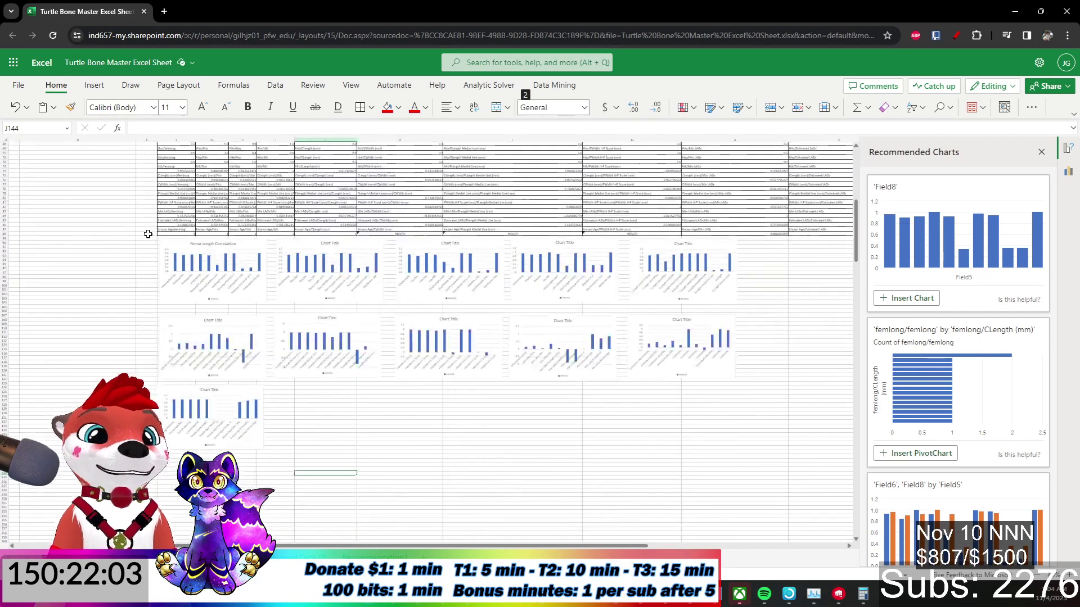
Enter the heading Correlations in E66 and move it to F66, directly above the correlation table.
scroll(264, 239, "up", 8)
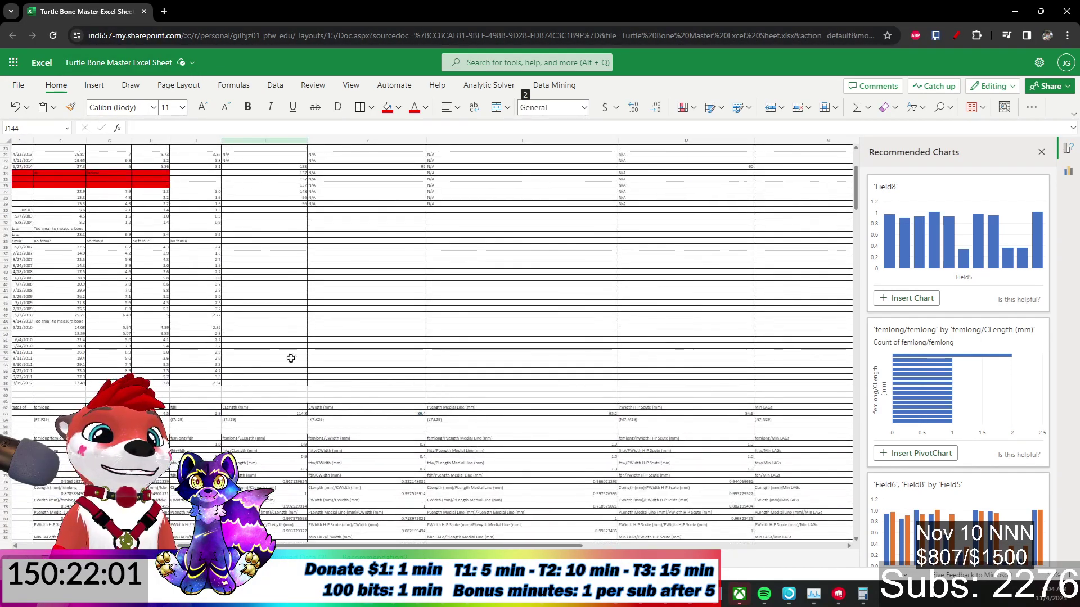
scroll(264, 238, "up", 5)
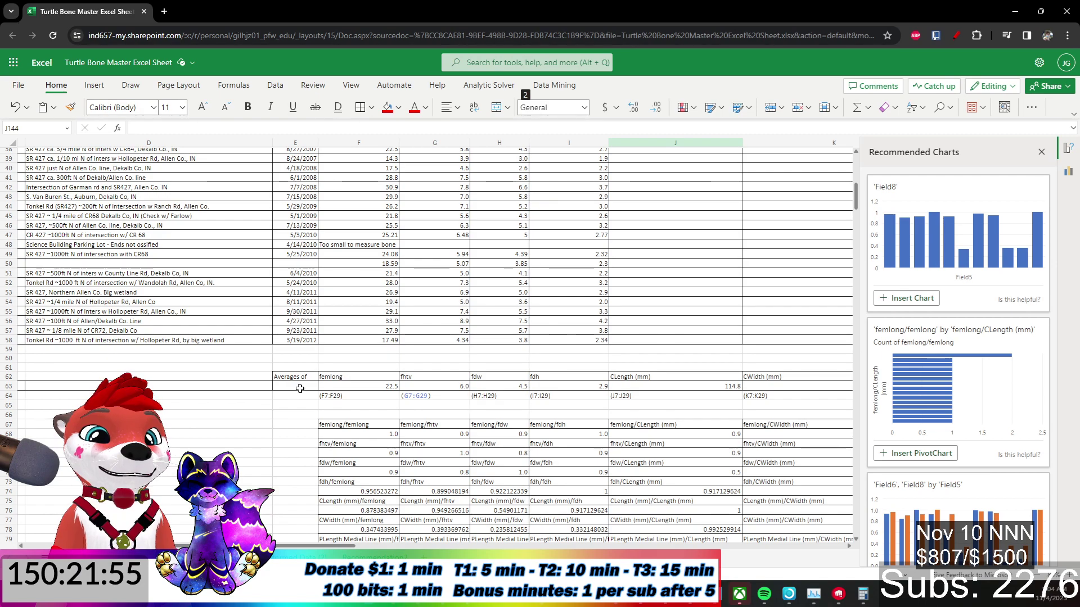
left_click(296, 415)
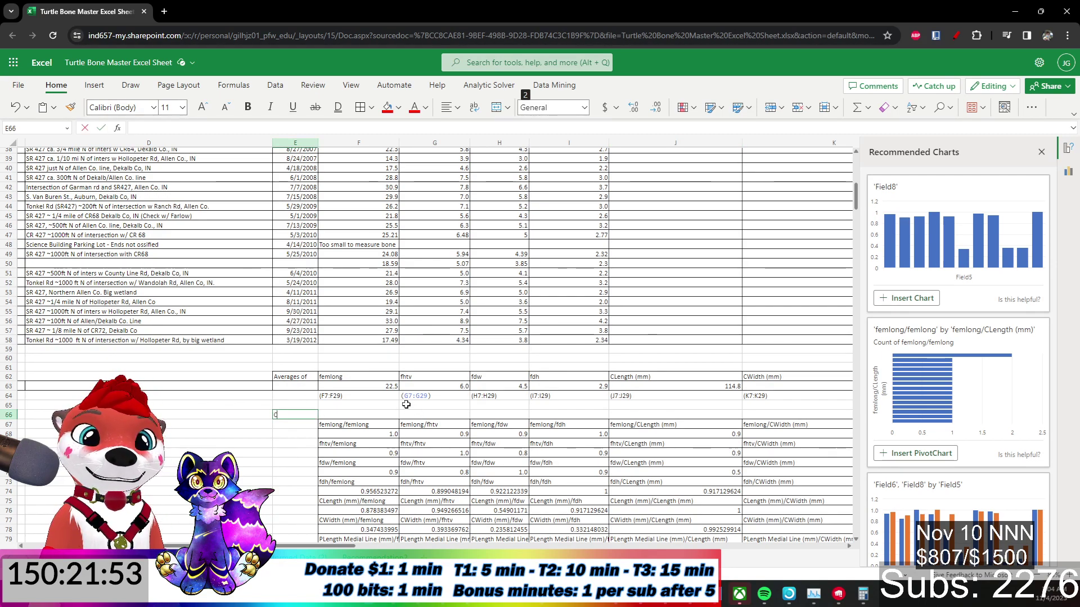
type("Correlations")
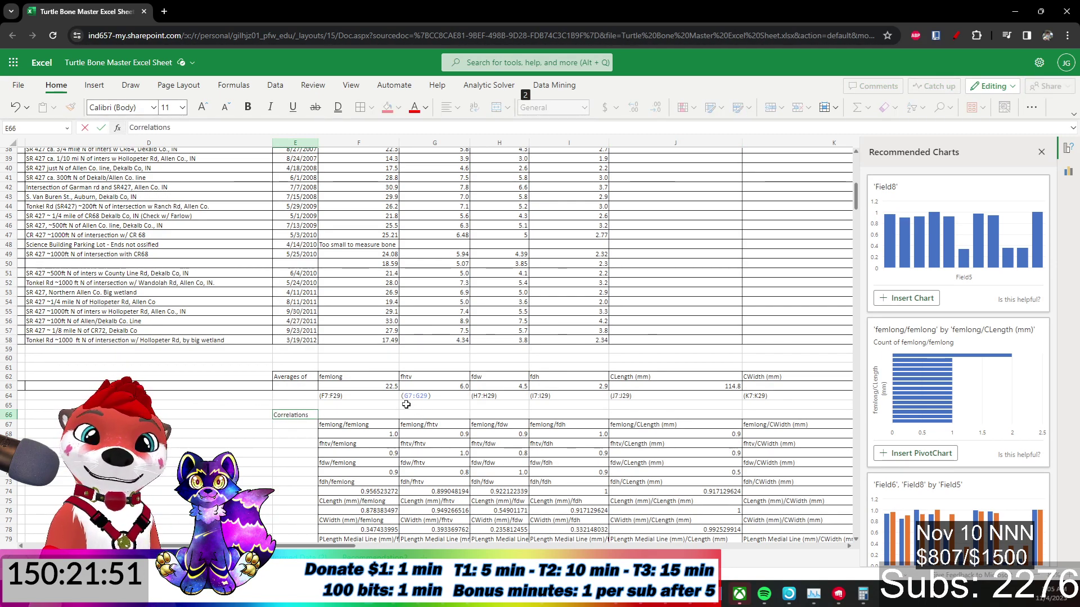
key("ctrl+Return")
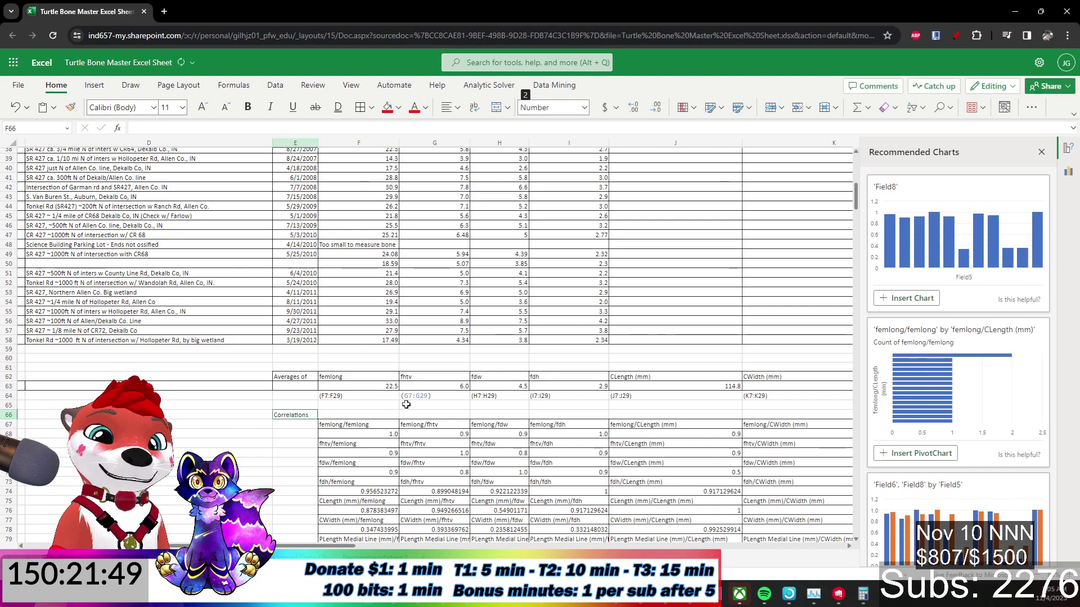
key("ctrl+c")
key("Right")
key("ctrl+v")
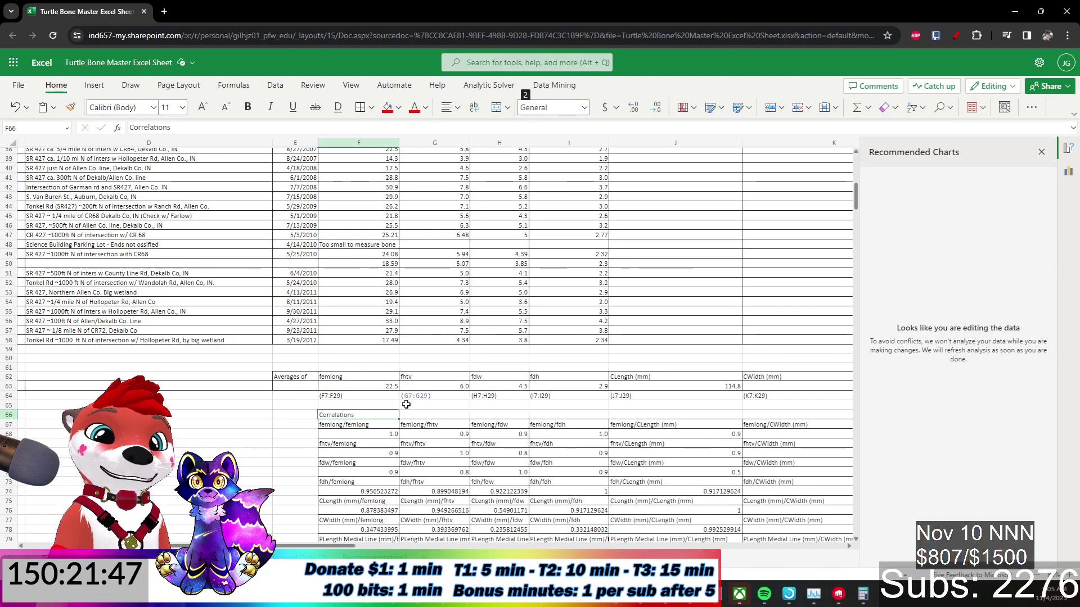
left_click(248, 472)
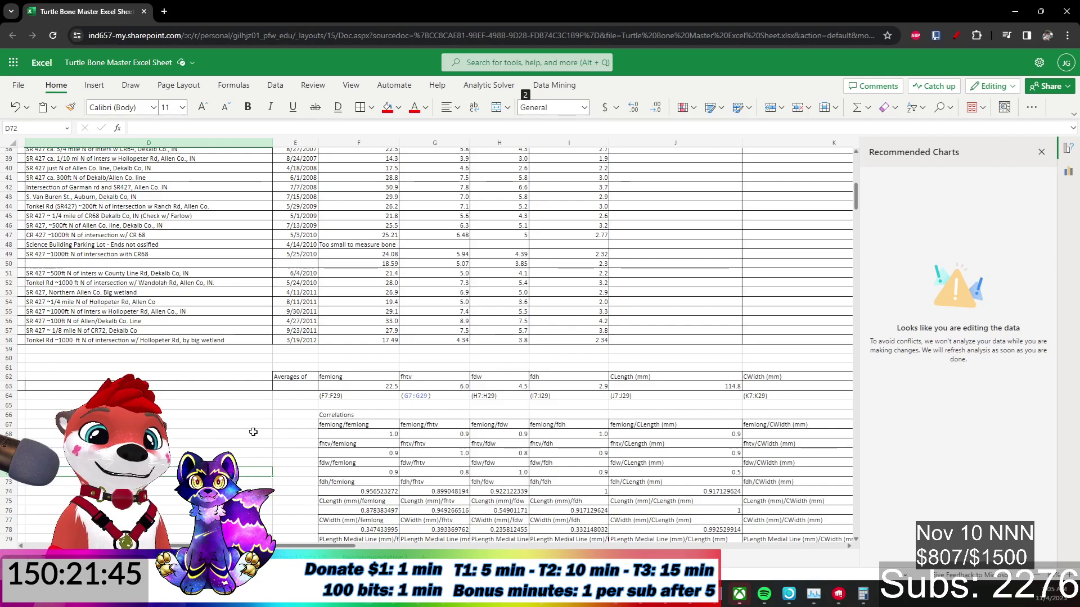
scroll(253, 432, "down", 3)
left_click(358, 415)
key("ctrl+shift+End")
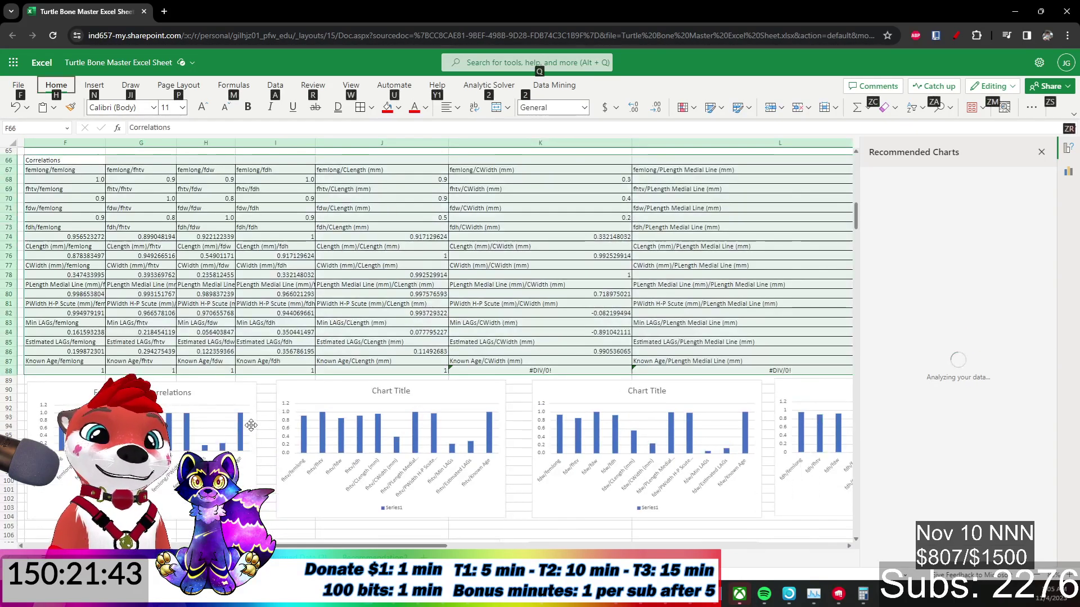
left_click(86, 487)
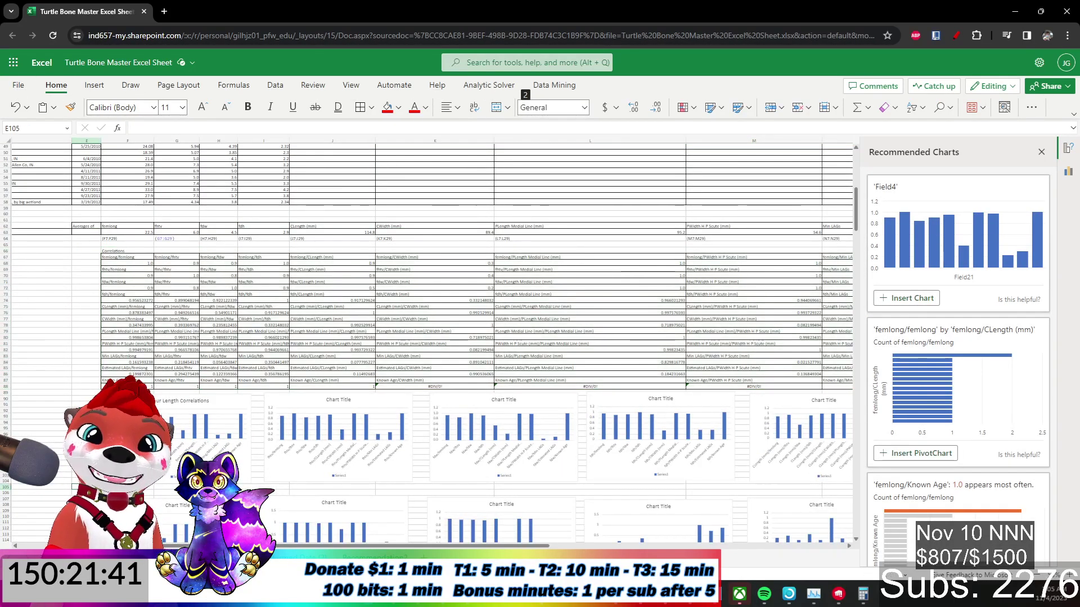